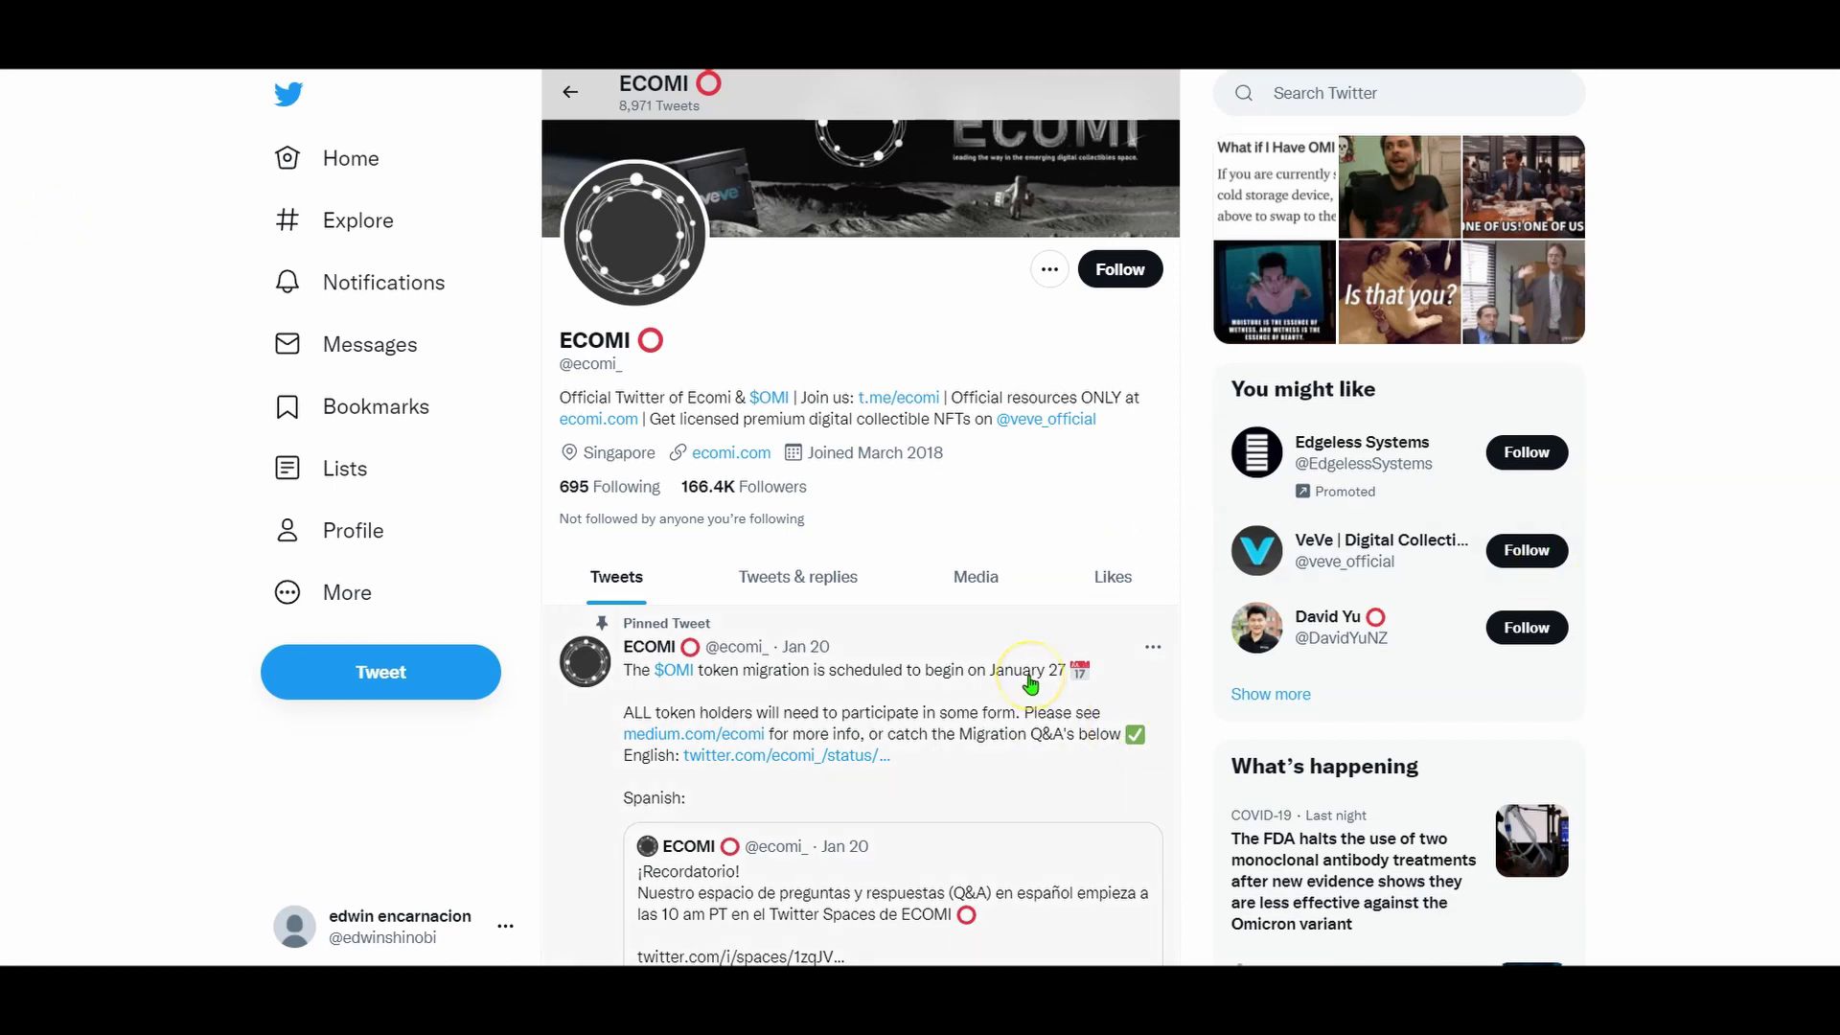
Scroll through ECOMI's Twitter profile to read the pinned OMI migration tweet.
{"action": "scroll", "coordinate": [1032, 684], "scroll_direction": "down", "scroll_amount": 1}
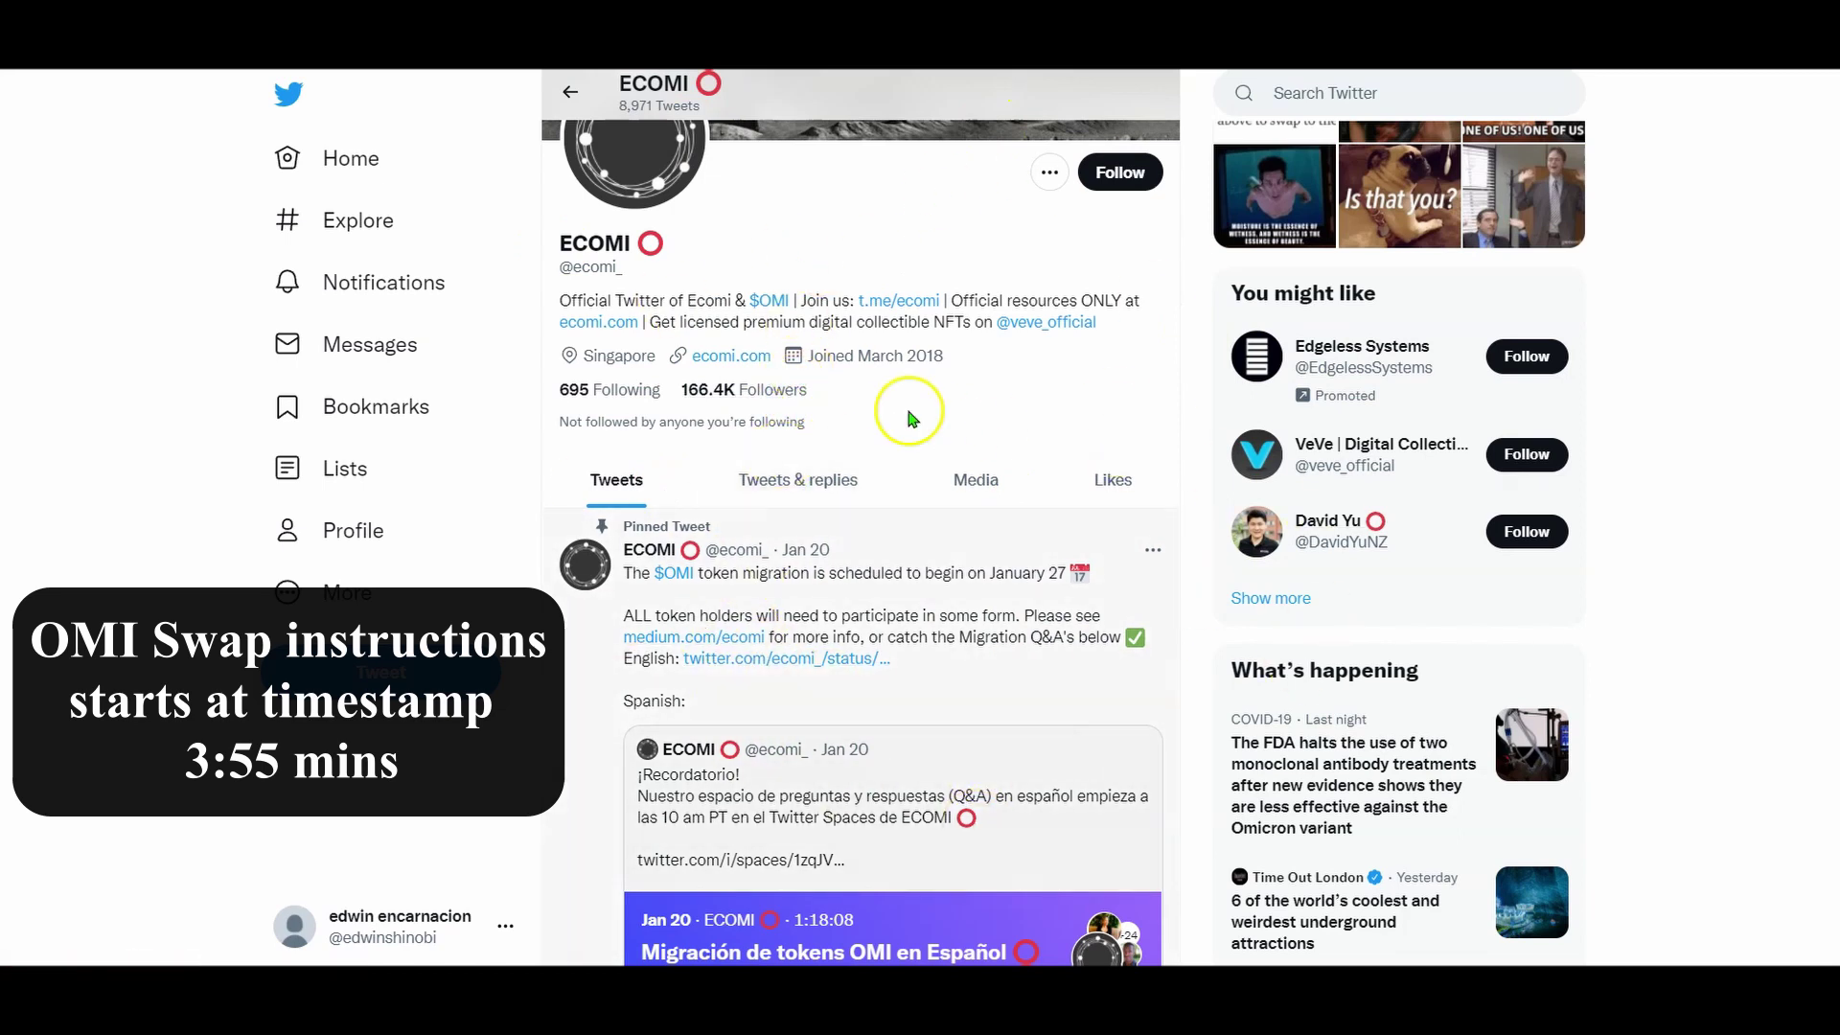
{"action": "scroll", "coordinate": [1070, 533], "scroll_direction": "up", "scroll_amount": 2}
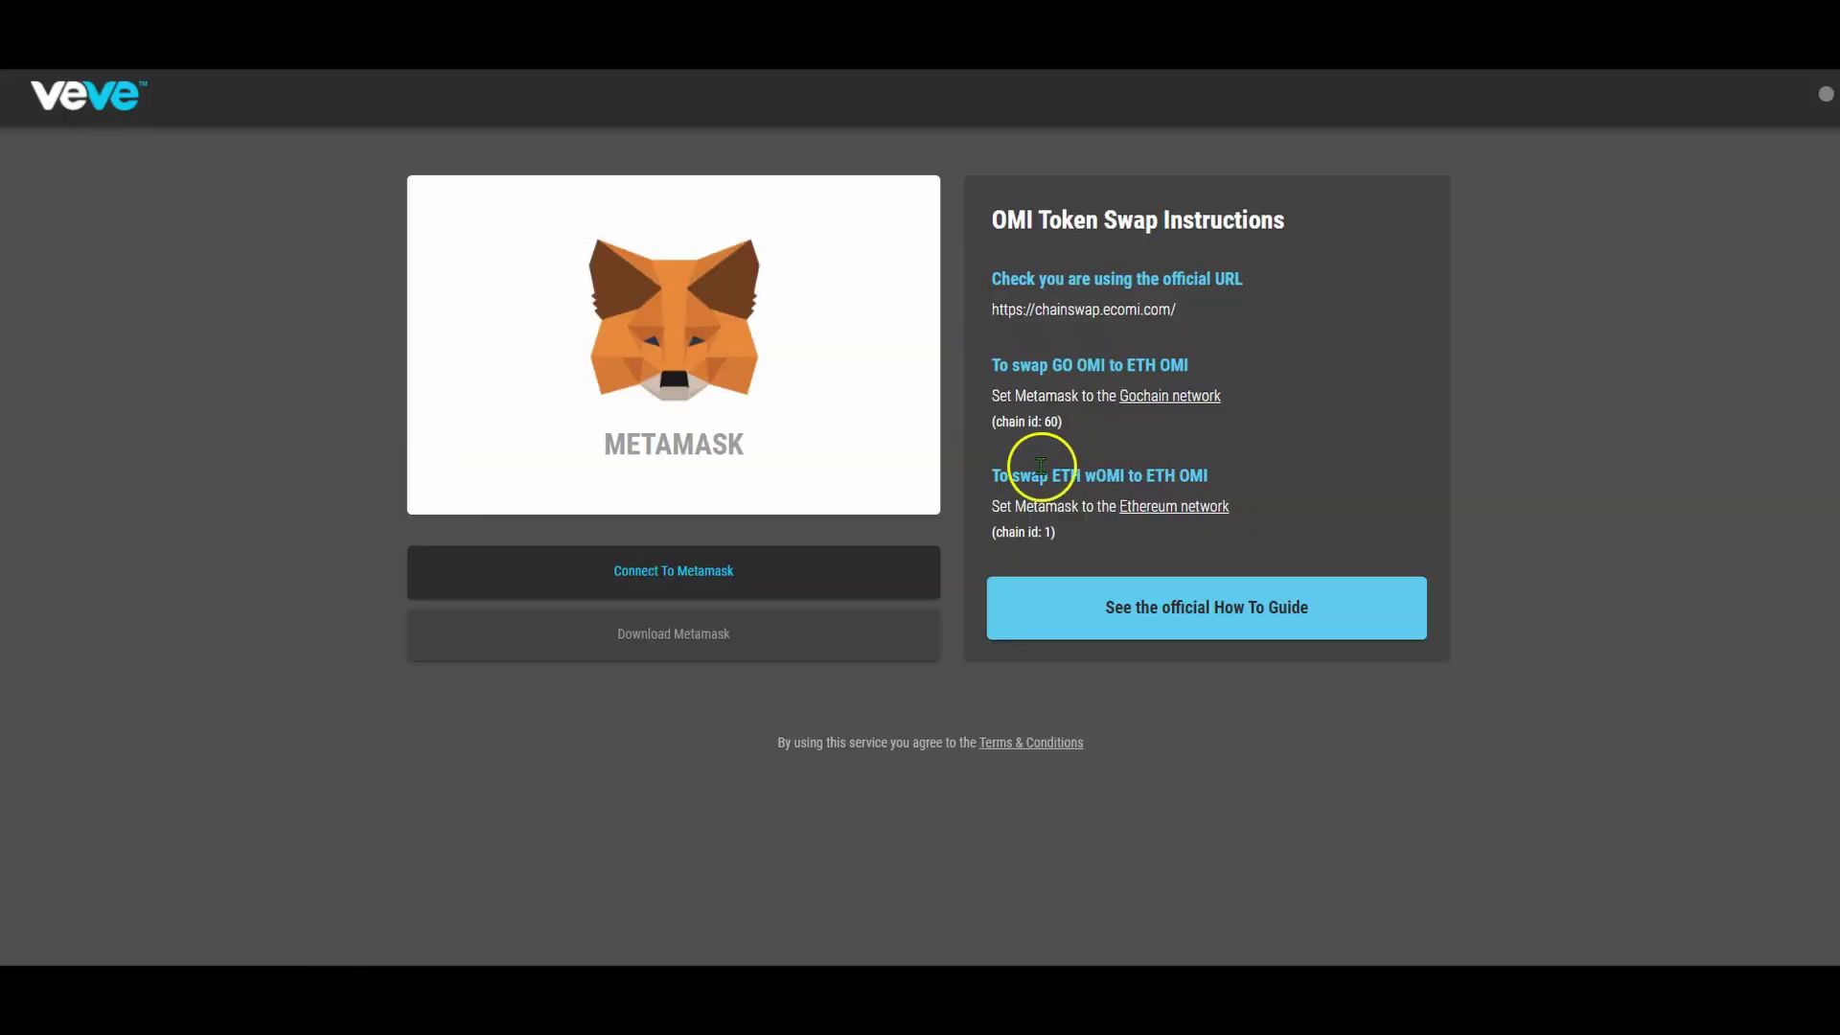
Highlight, then deselect, the 'OMI Token Swap Instructions' heading on the ChainSwap page.
{"action": "left_click_drag", "start_coordinate": [1007, 219], "coordinate": [1250, 225]}
{"action": "left_click", "coordinate": [1250, 226]}
{"action": "left_click", "coordinate": [1041, 222]}
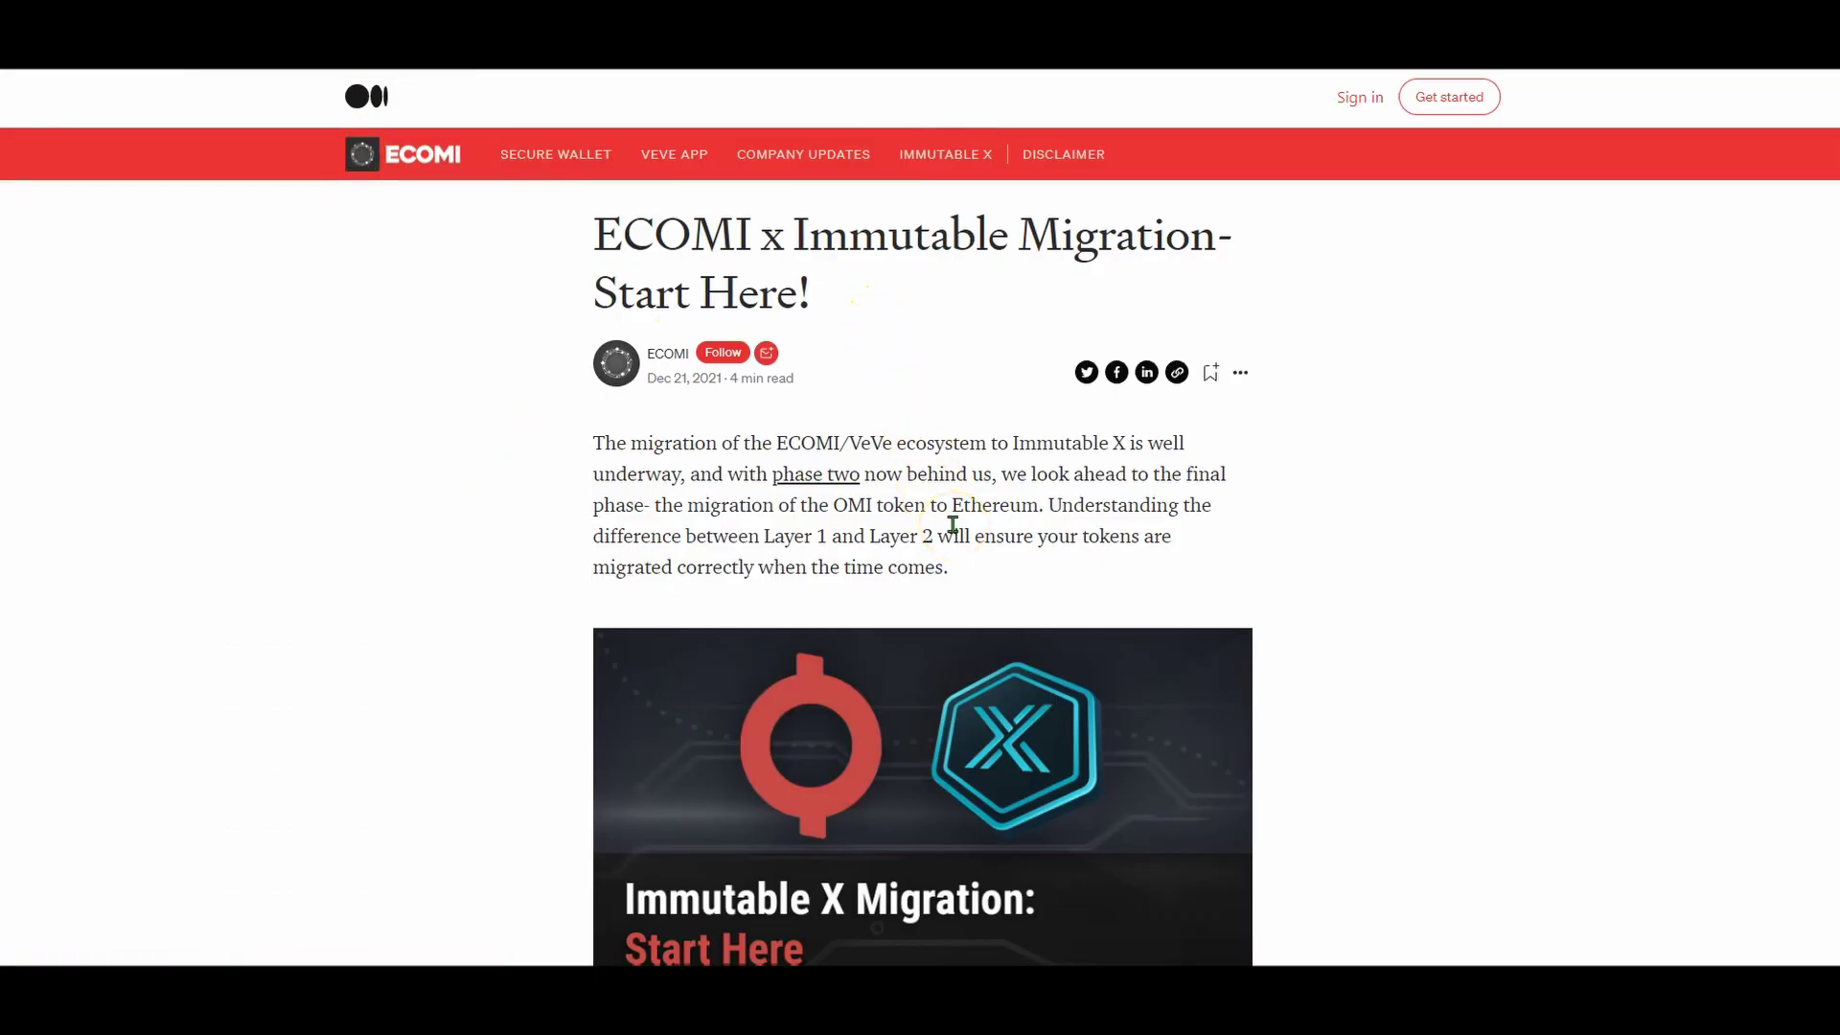
Read the migration article down to 'Layer 1 vs. Layer 2', highlighting 'instant trades' and 'gasless'.
{"action": "scroll", "coordinate": [953, 524], "scroll_direction": "down", "scroll_amount": 15}
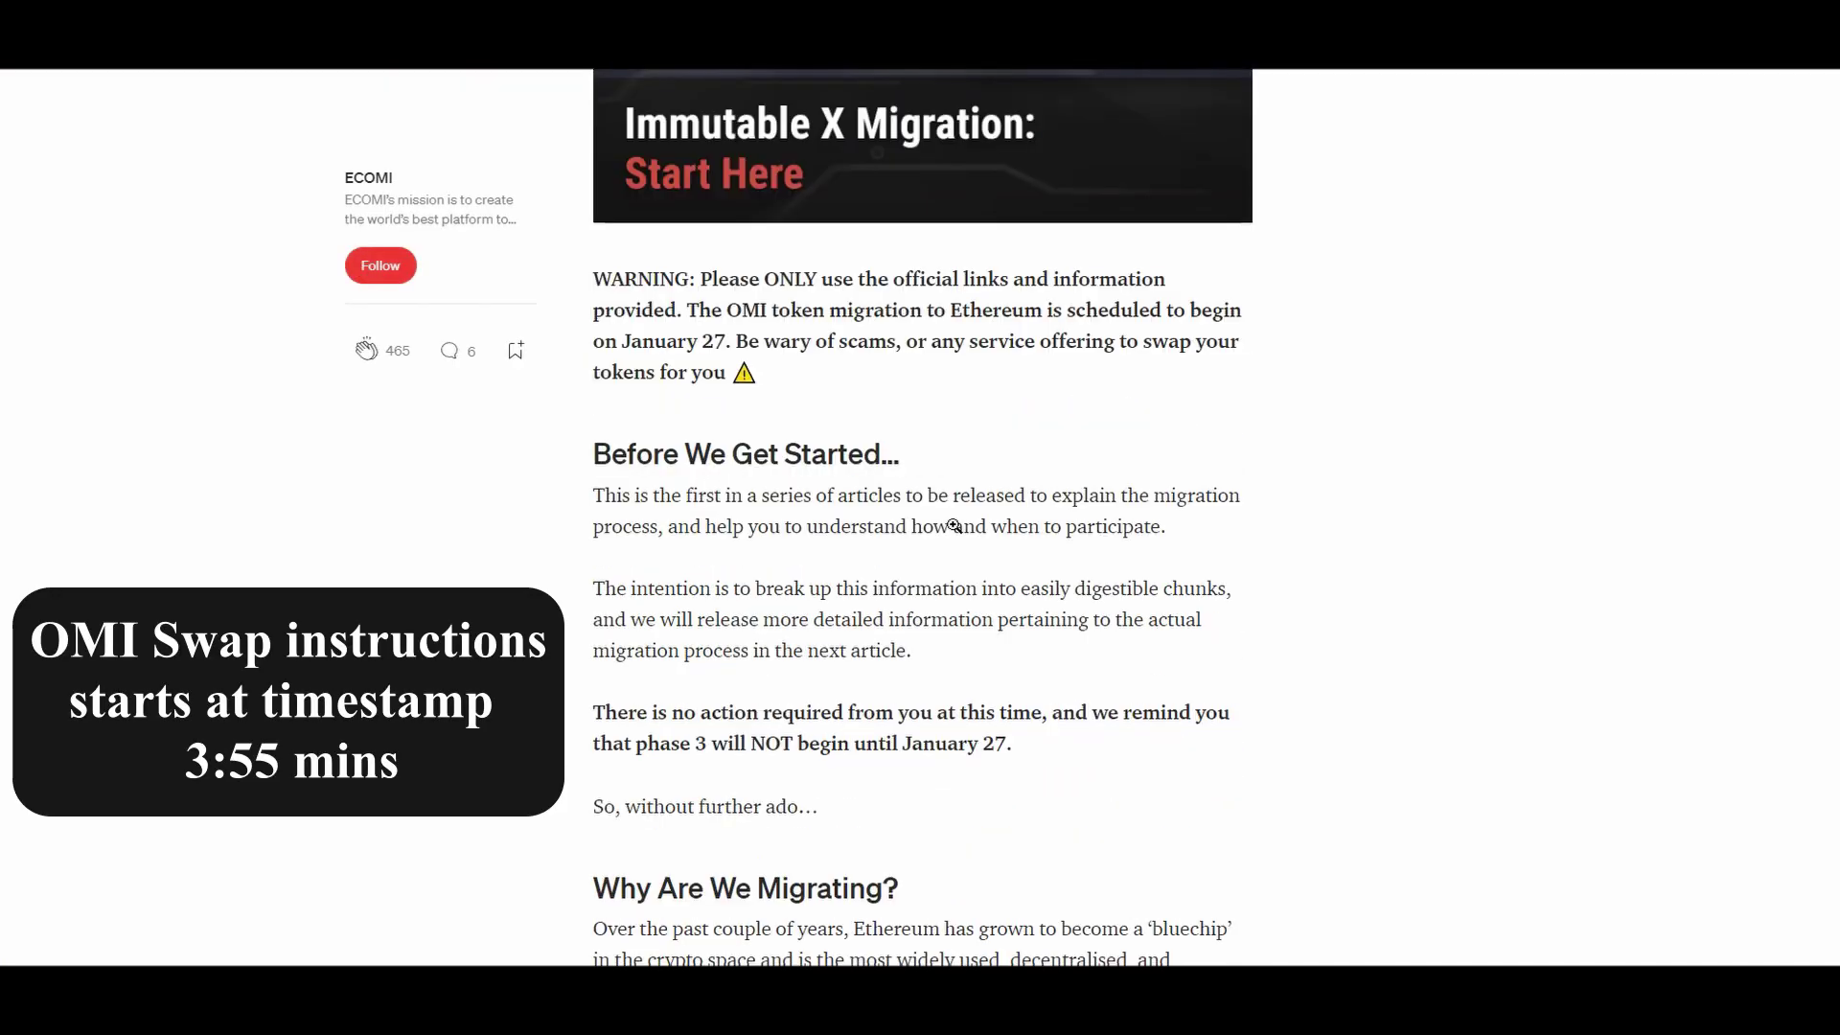
{"action": "scroll", "coordinate": [968, 536], "scroll_direction": "down", "scroll_amount": 3}
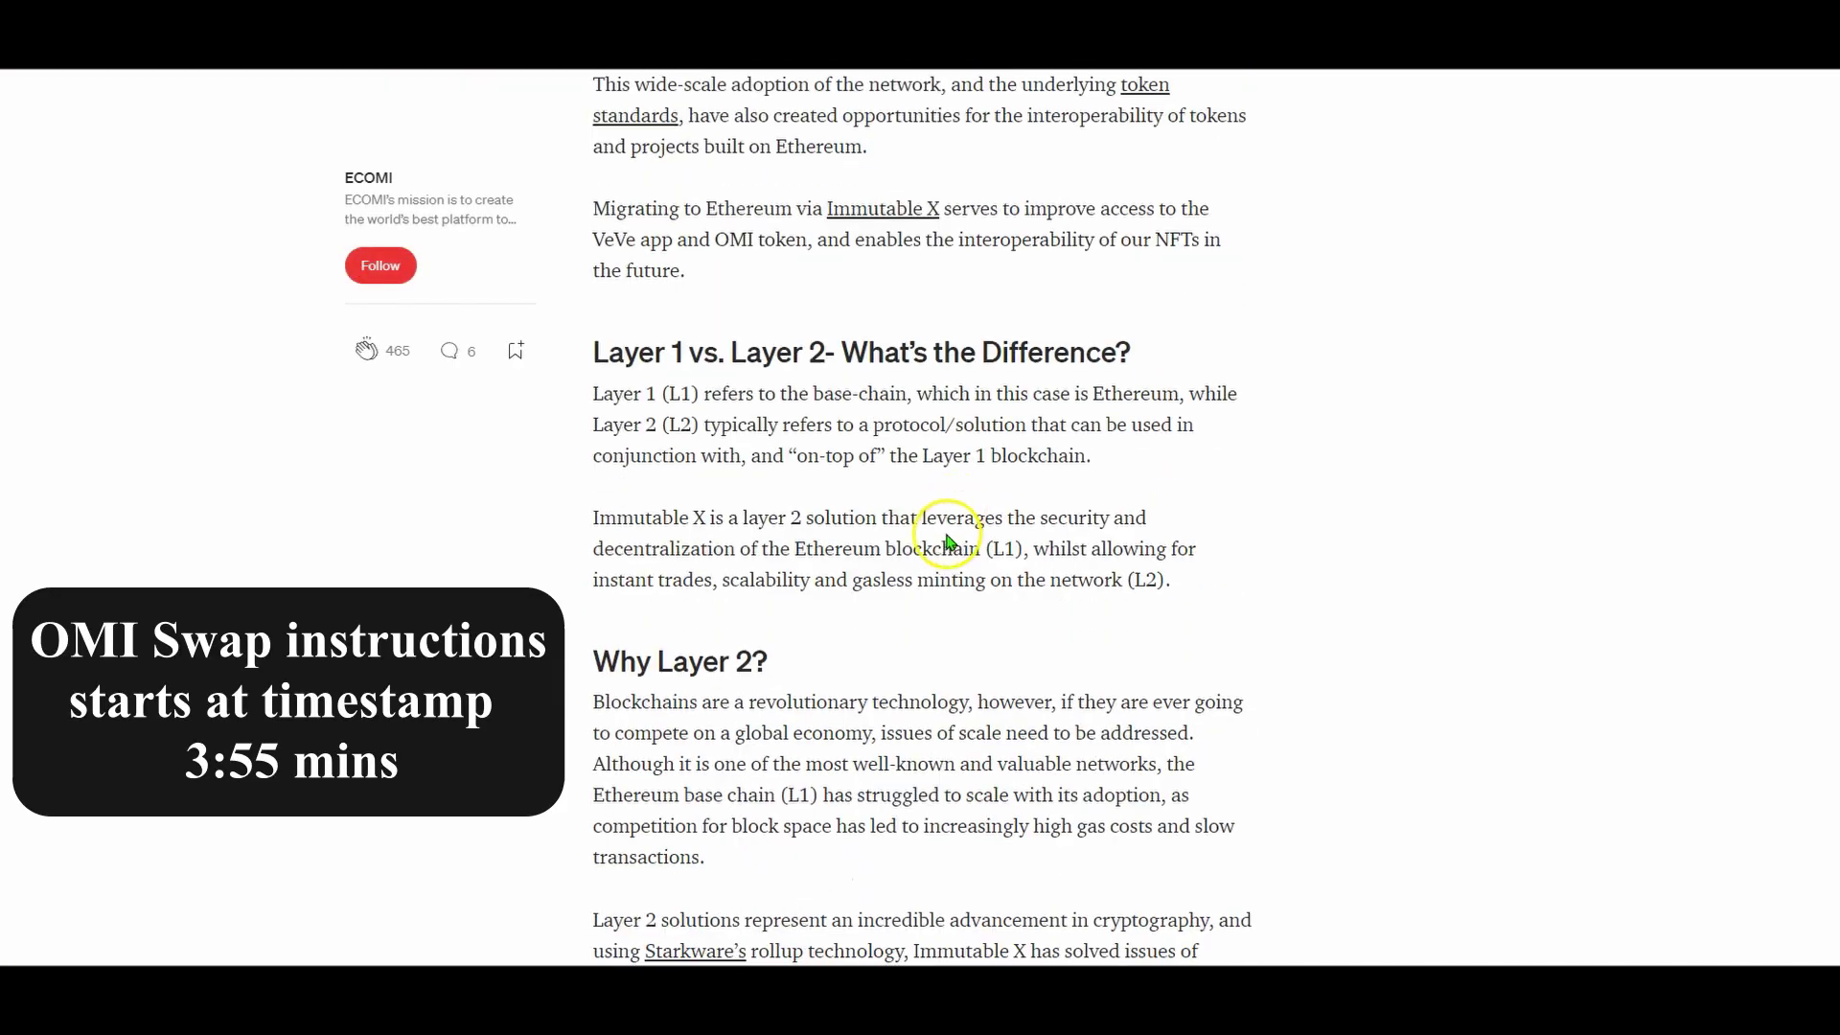
{"action": "double_click", "coordinate": [646, 399]}
{"action": "left_click", "coordinate": [1005, 517]}
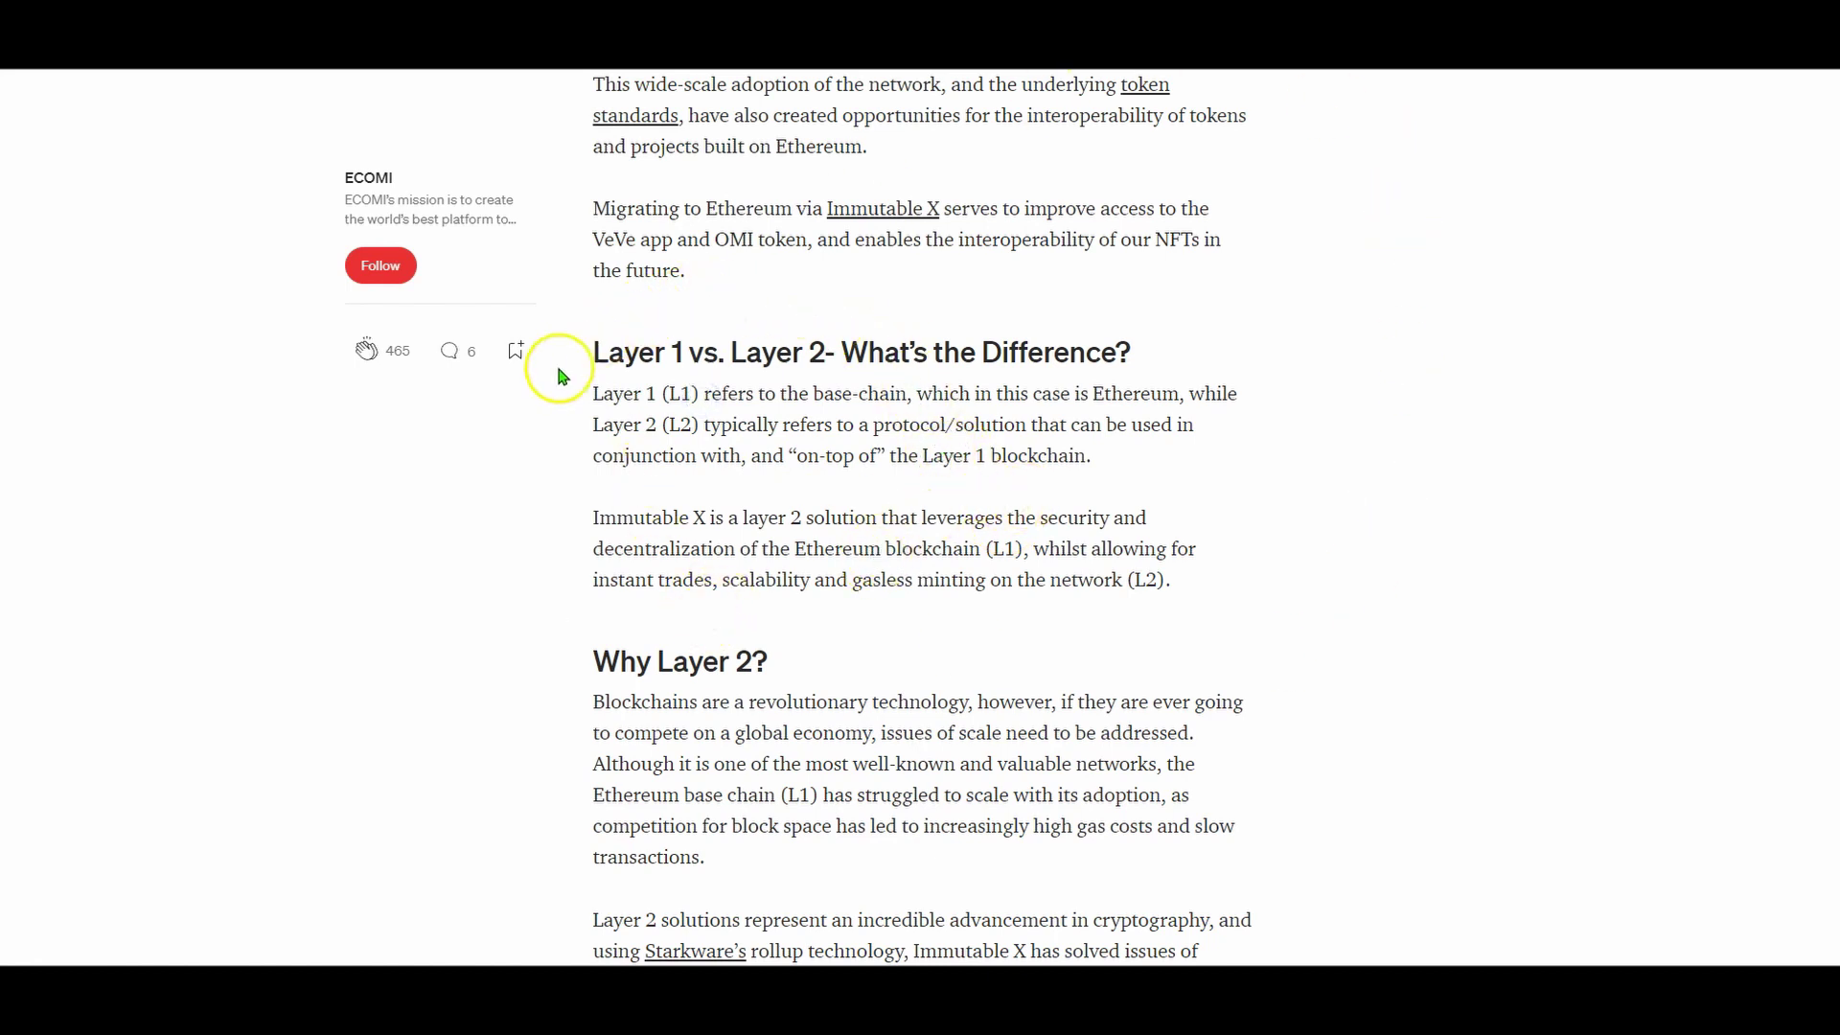
{"action": "left_click_drag", "start_coordinate": [618, 581], "coordinate": [976, 594]}
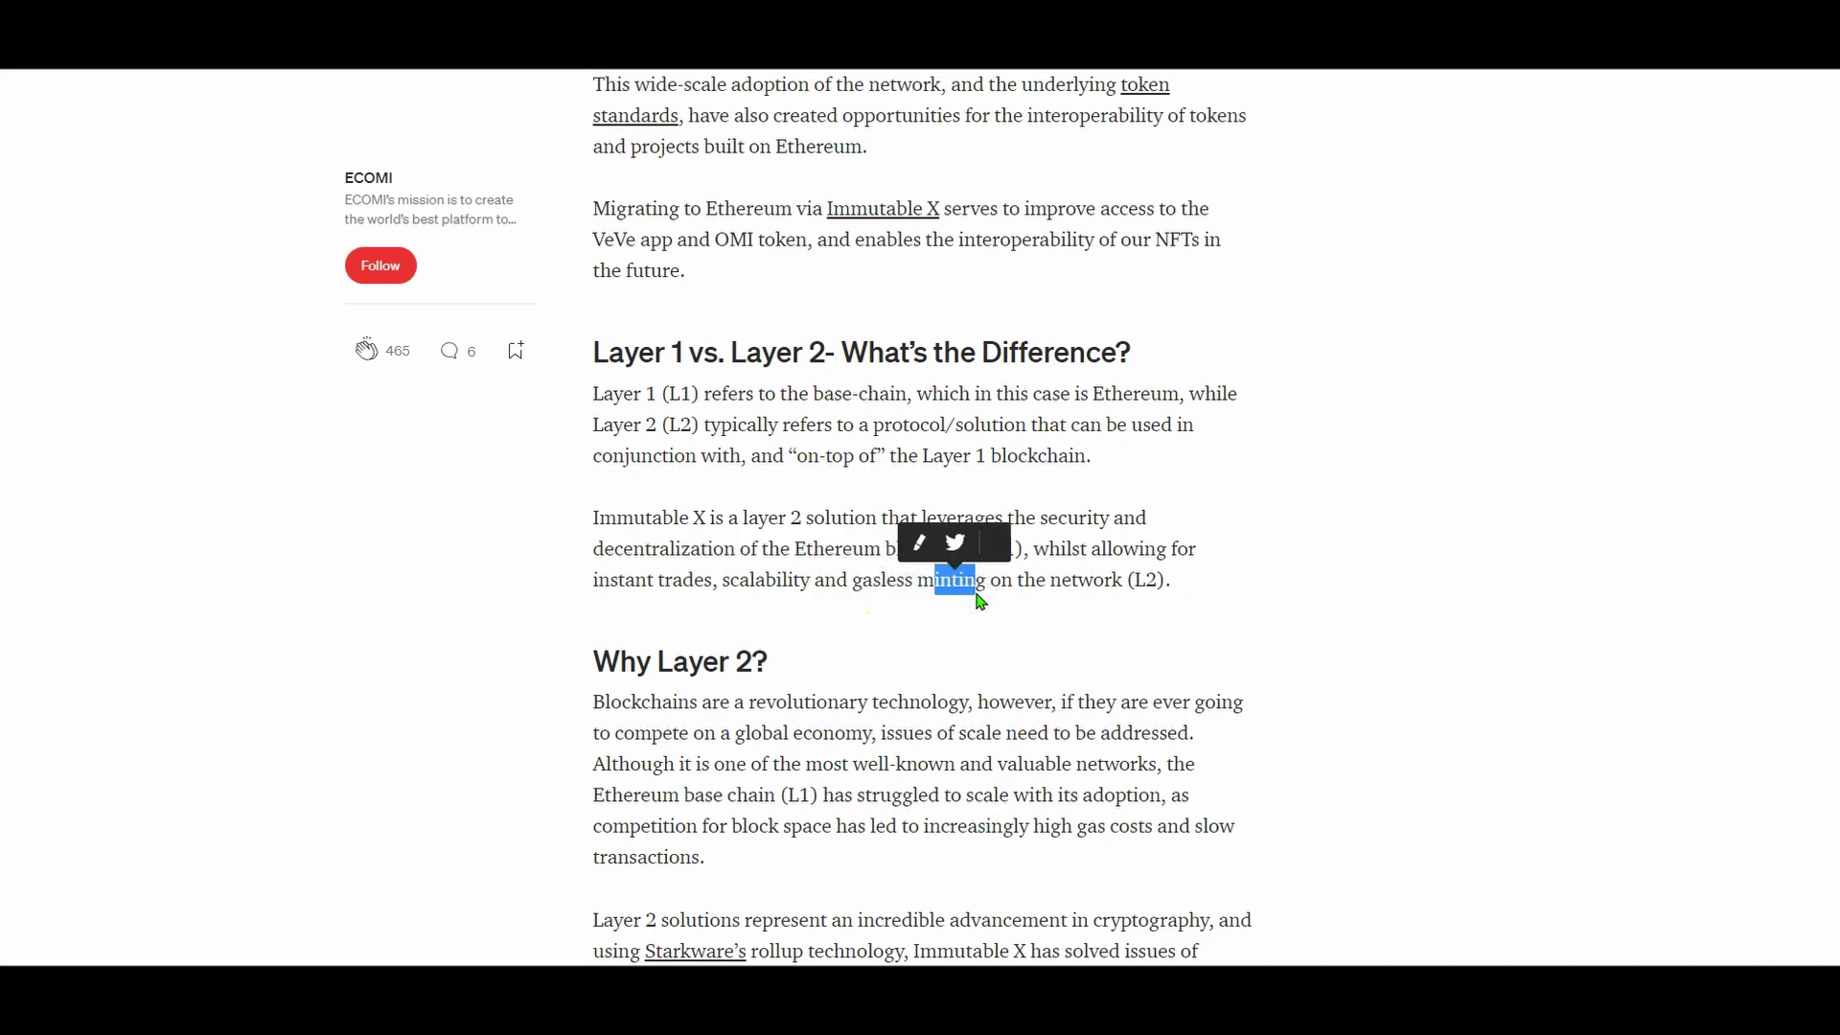
{"action": "mouse_move", "coordinate": [909, 580]}
{"action": "left_mouse_down"}
{"action": "mouse_move", "coordinate": [872, 583]}
{"action": "mouse_move", "coordinate": [892, 585]}
{"action": "left_mouse_up"}
{"action": "left_click", "coordinate": [880, 585]}
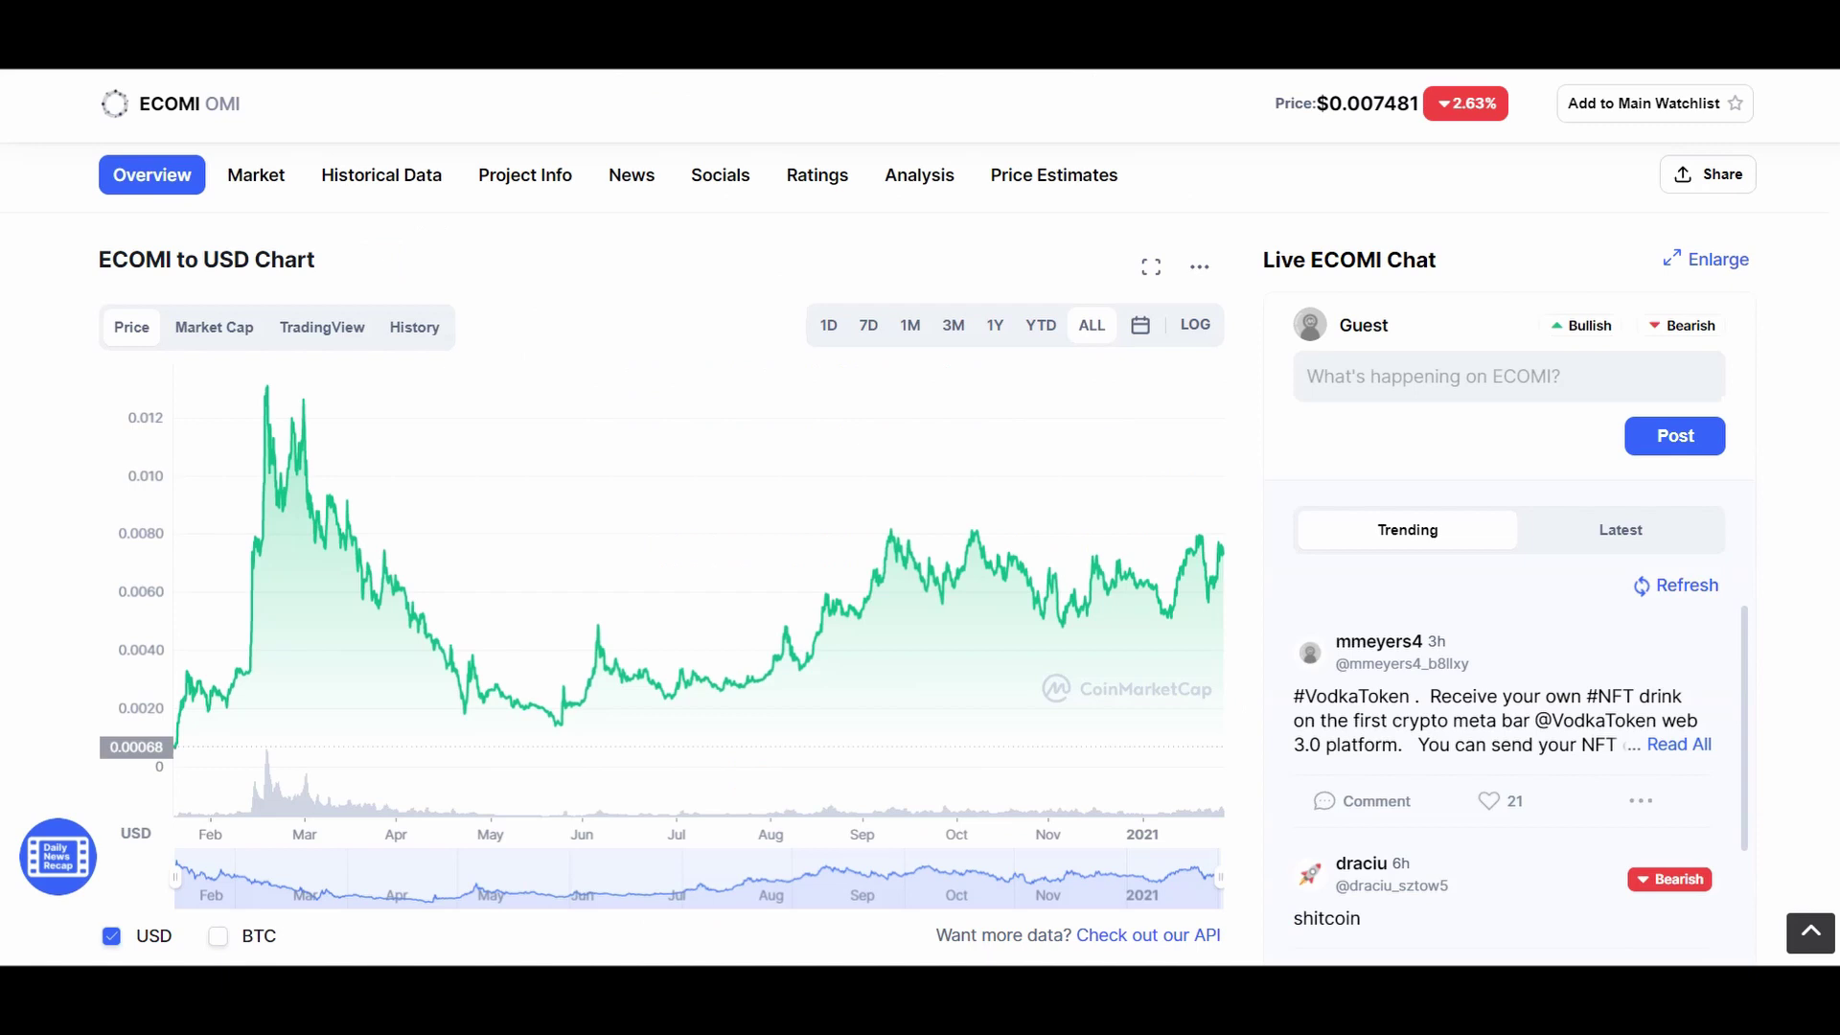
Scroll to the top of the ECOMI page and highlight the $0.007481 OMI price.
{"action": "scroll", "coordinate": [1089, 329], "scroll_direction": "up", "scroll_amount": 6}
{"action": "left_click_drag", "start_coordinate": [749, 326], "coordinate": [828, 319]}
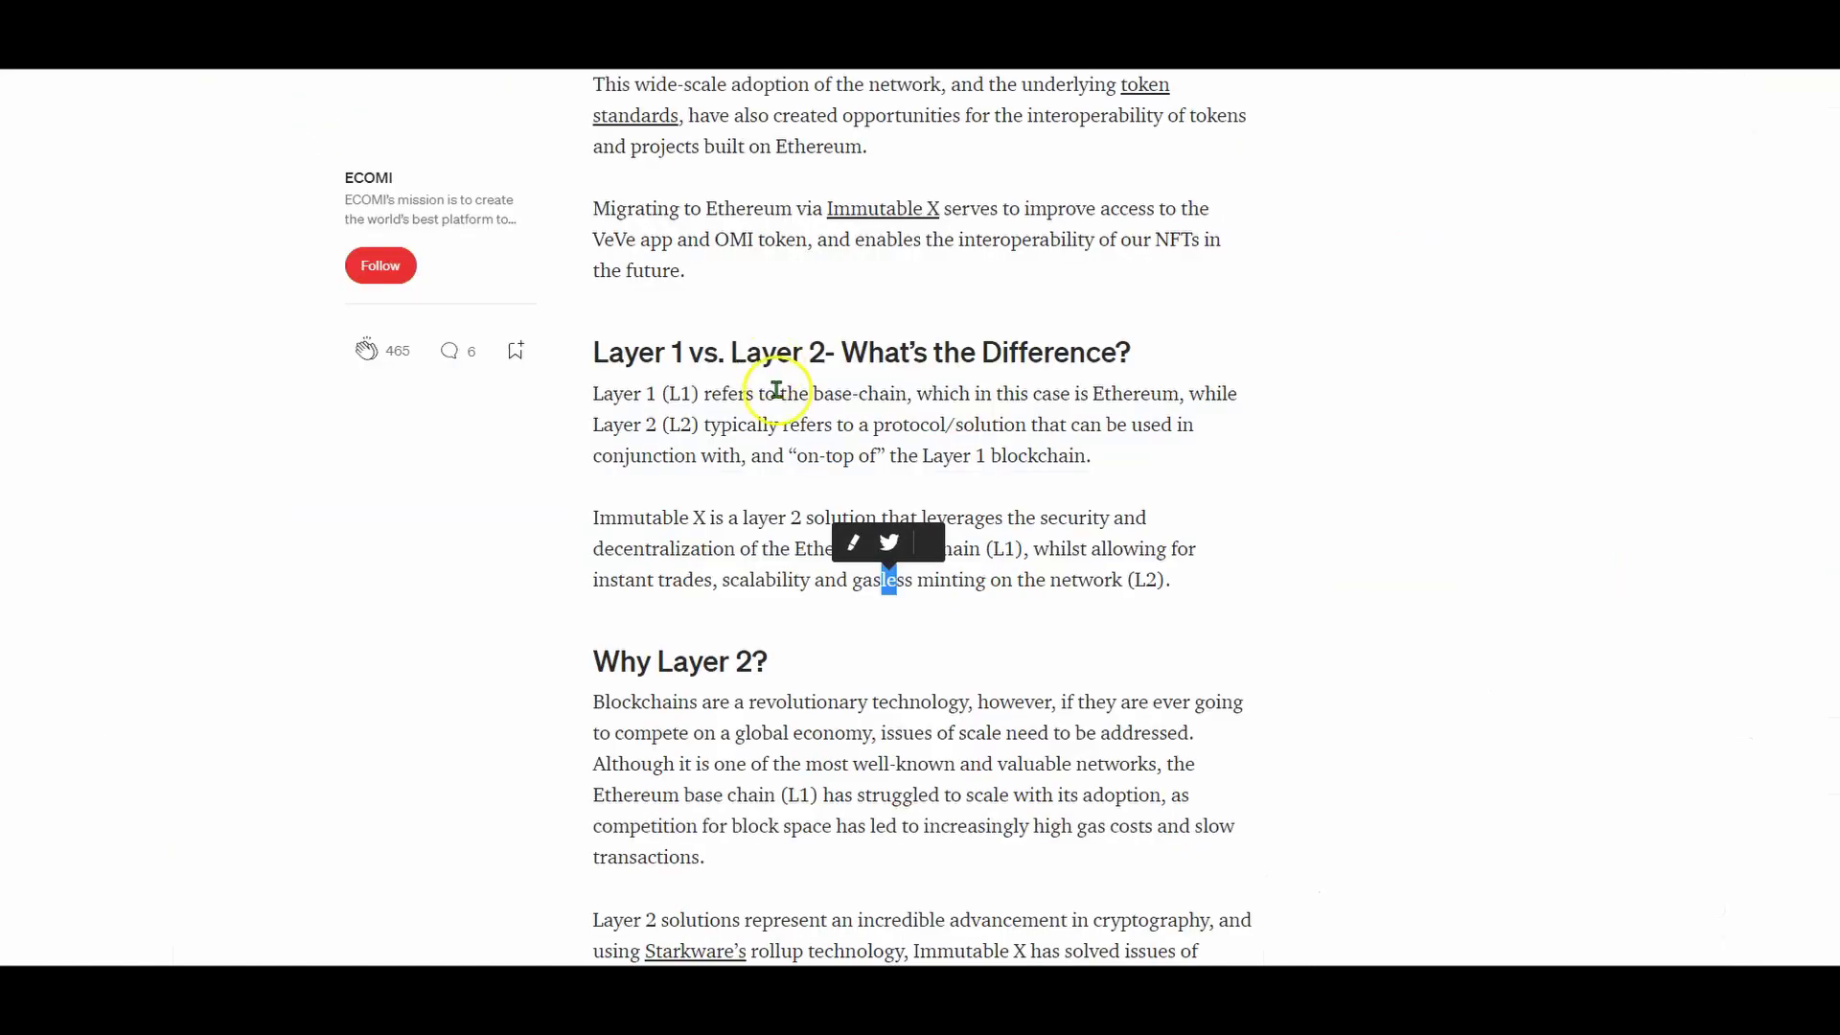
Read the Layer 2 bullet list, highlighting 'VeVe app' and 'Layer 2' in the first bullet.
{"action": "scroll", "coordinate": [786, 393], "scroll_direction": "down", "scroll_amount": 3}
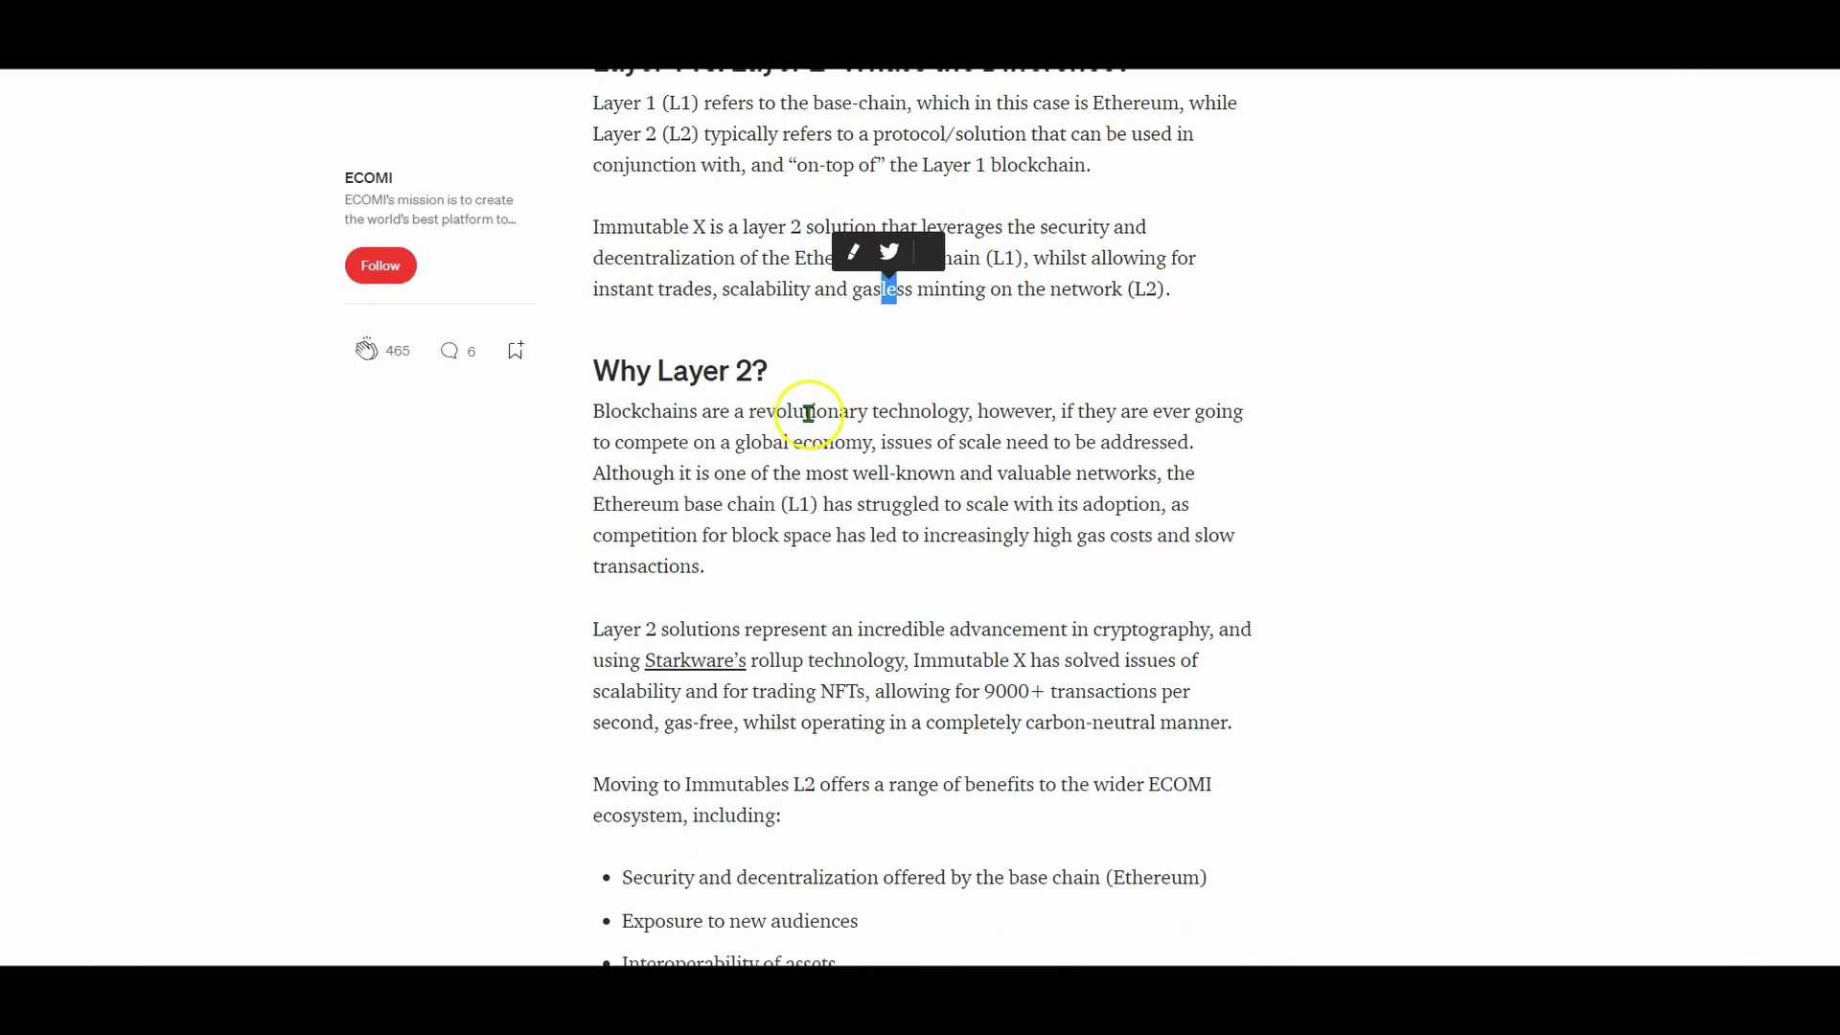
{"action": "scroll", "coordinate": [808, 414], "scroll_direction": "down", "scroll_amount": 10}
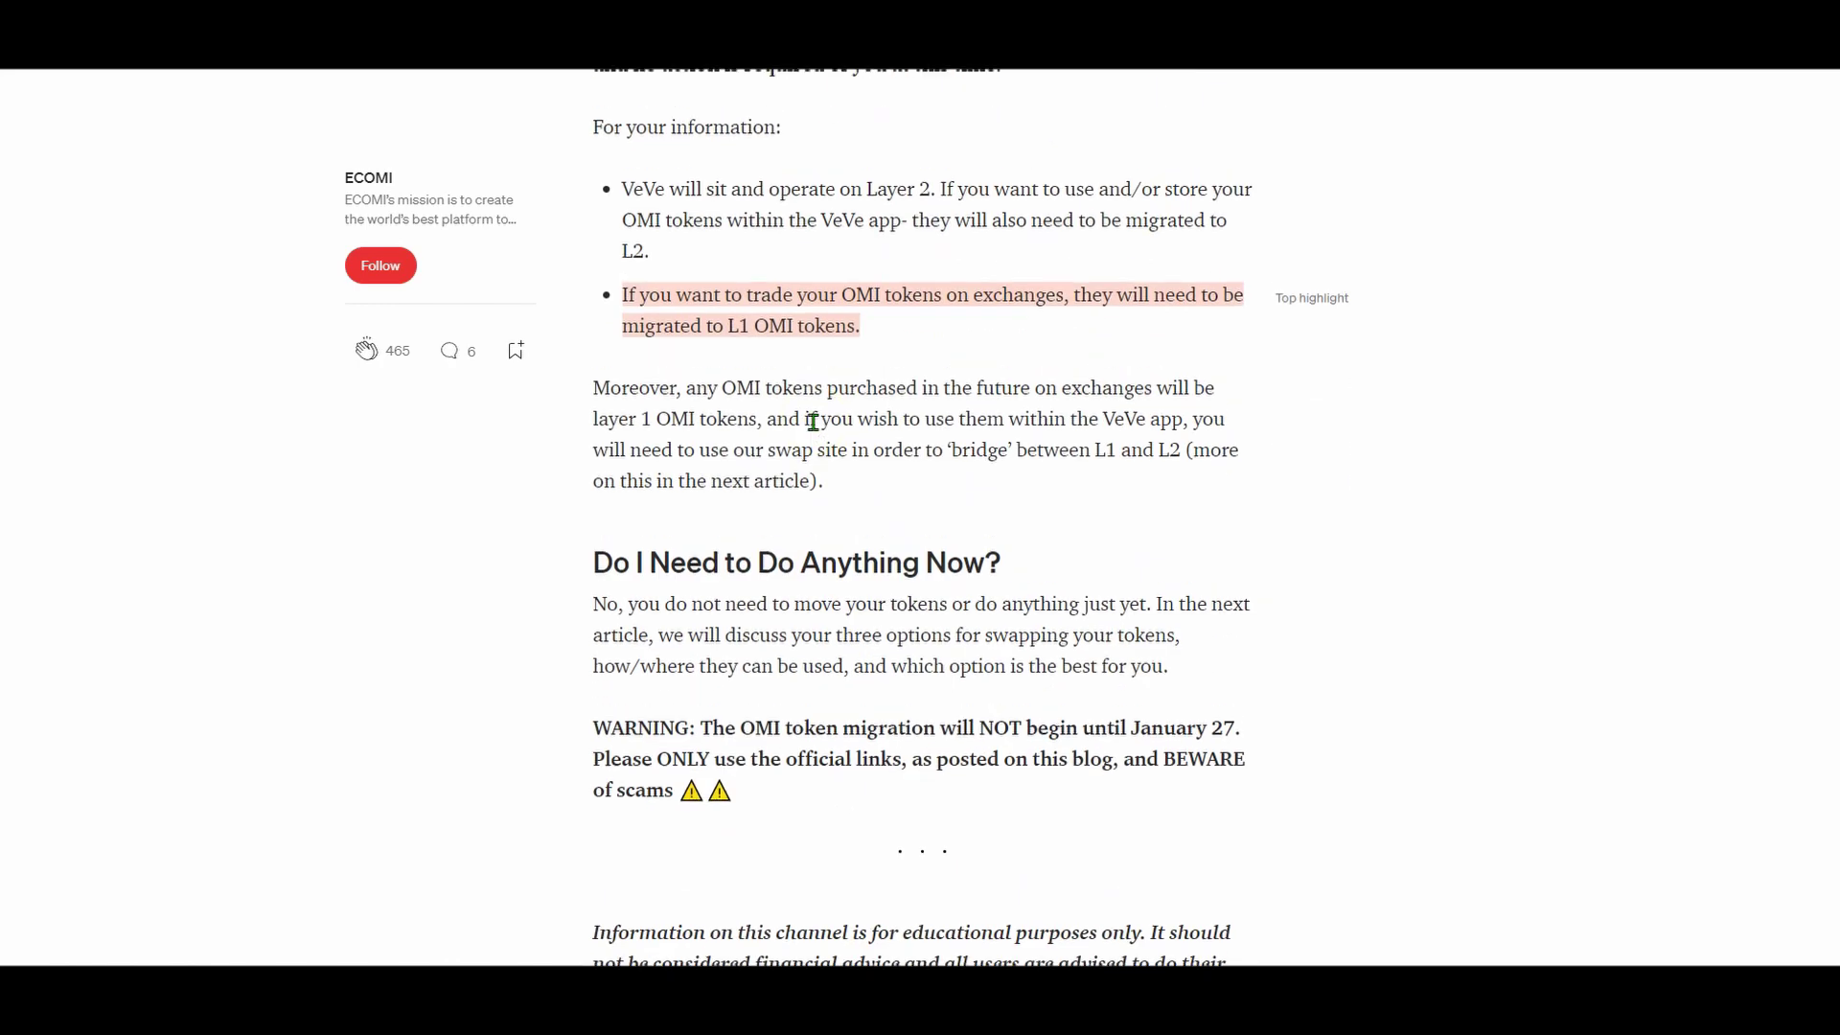
{"action": "scroll", "coordinate": [813, 422], "scroll_direction": "up", "scroll_amount": 1}
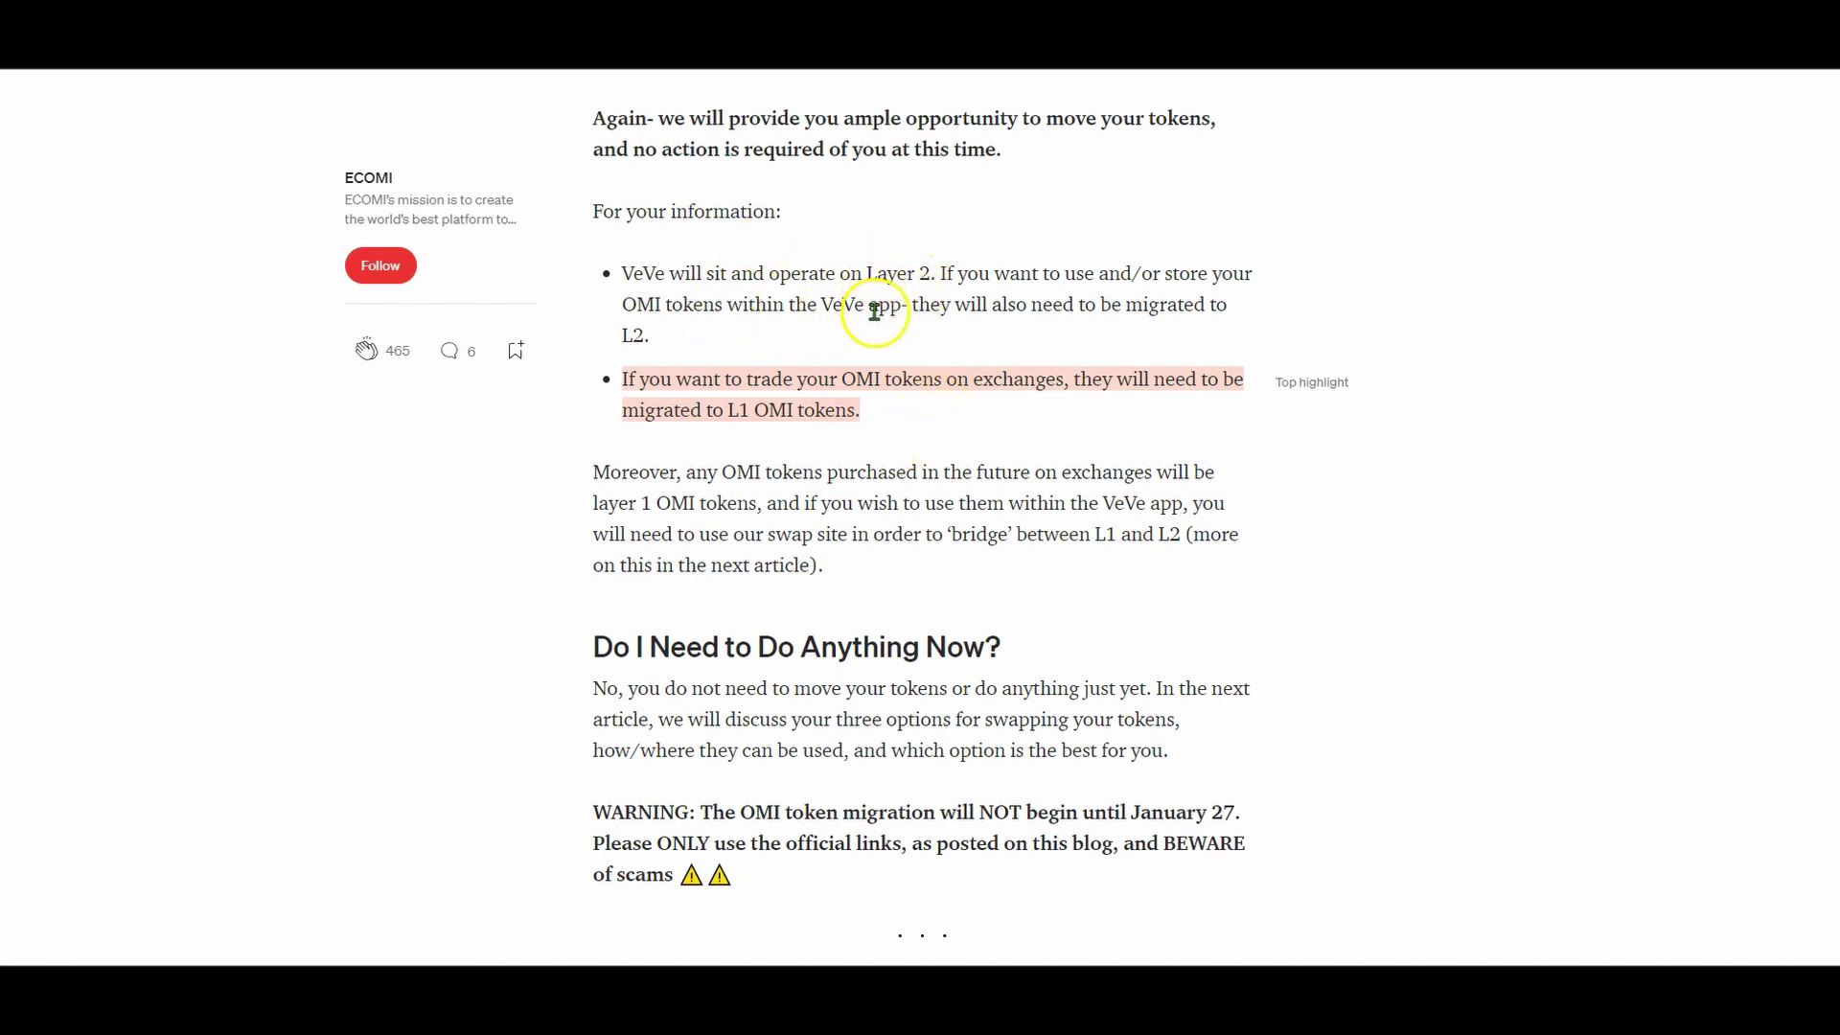
{"action": "left_click_drag", "start_coordinate": [820, 305], "coordinate": [895, 305]}
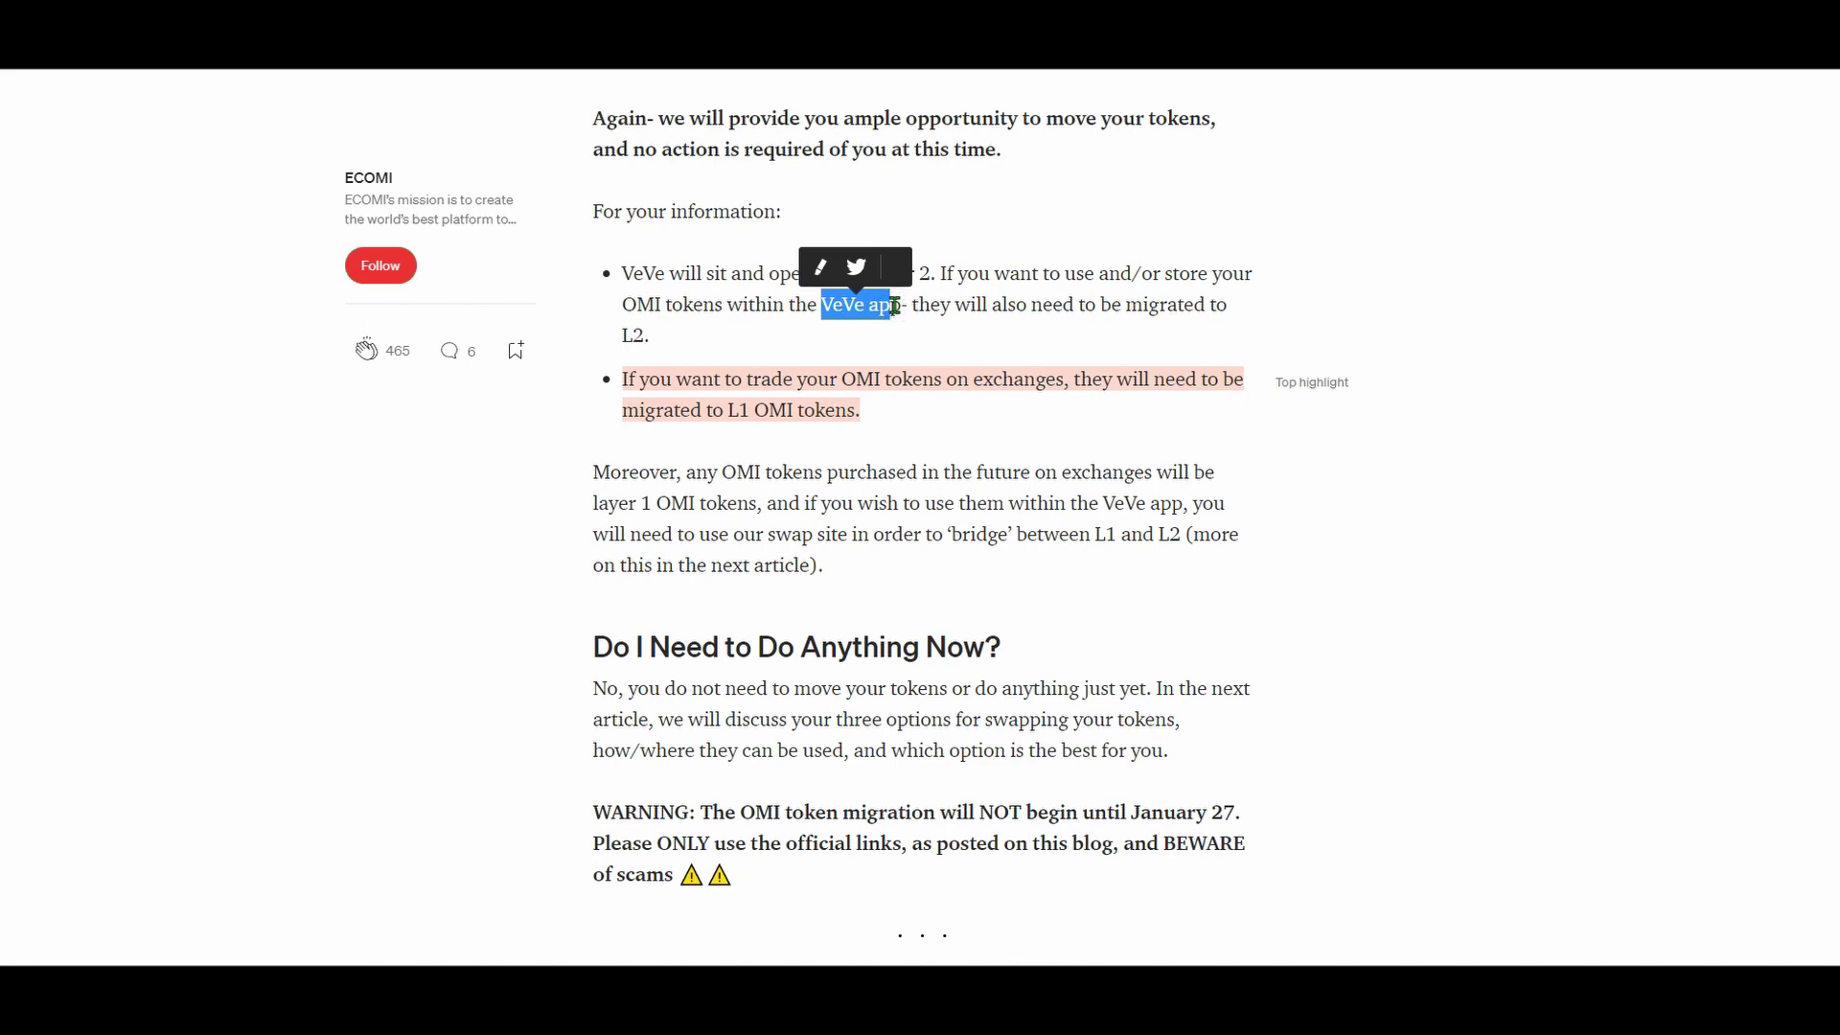
{"action": "left_click", "coordinate": [895, 305]}
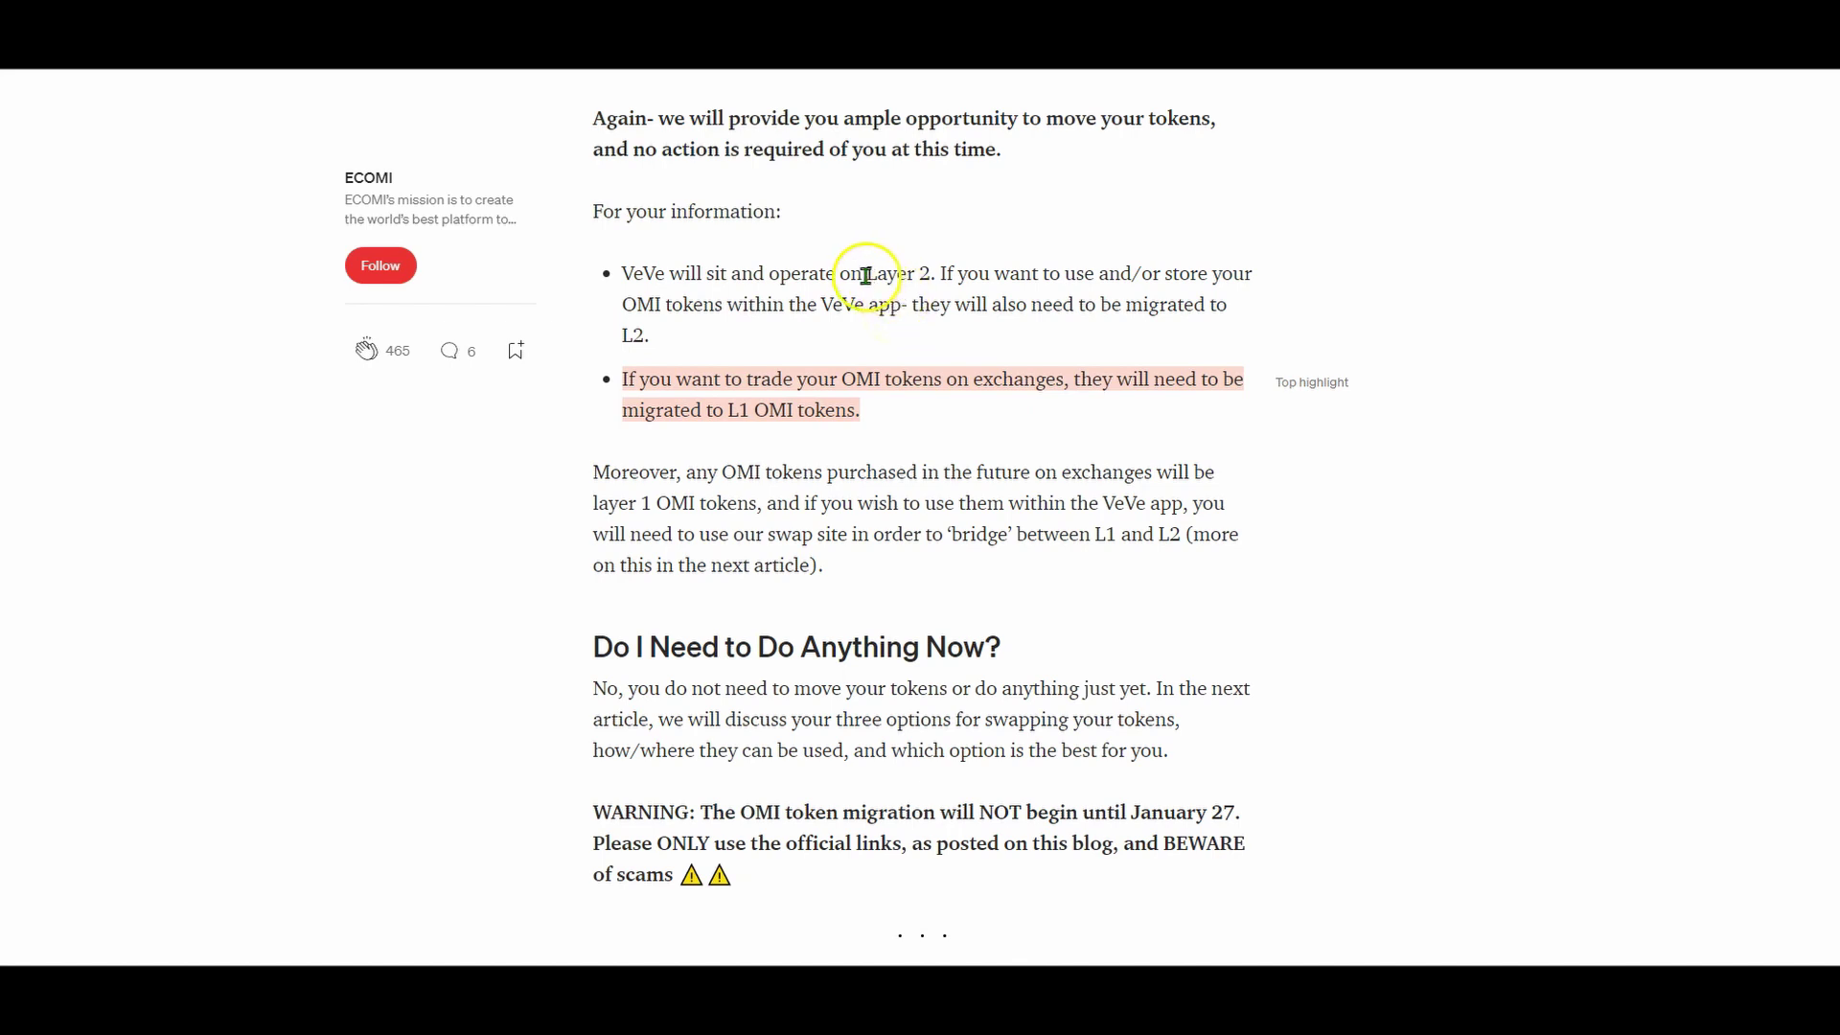
{"action": "left_click_drag", "start_coordinate": [866, 276], "coordinate": [929, 276]}
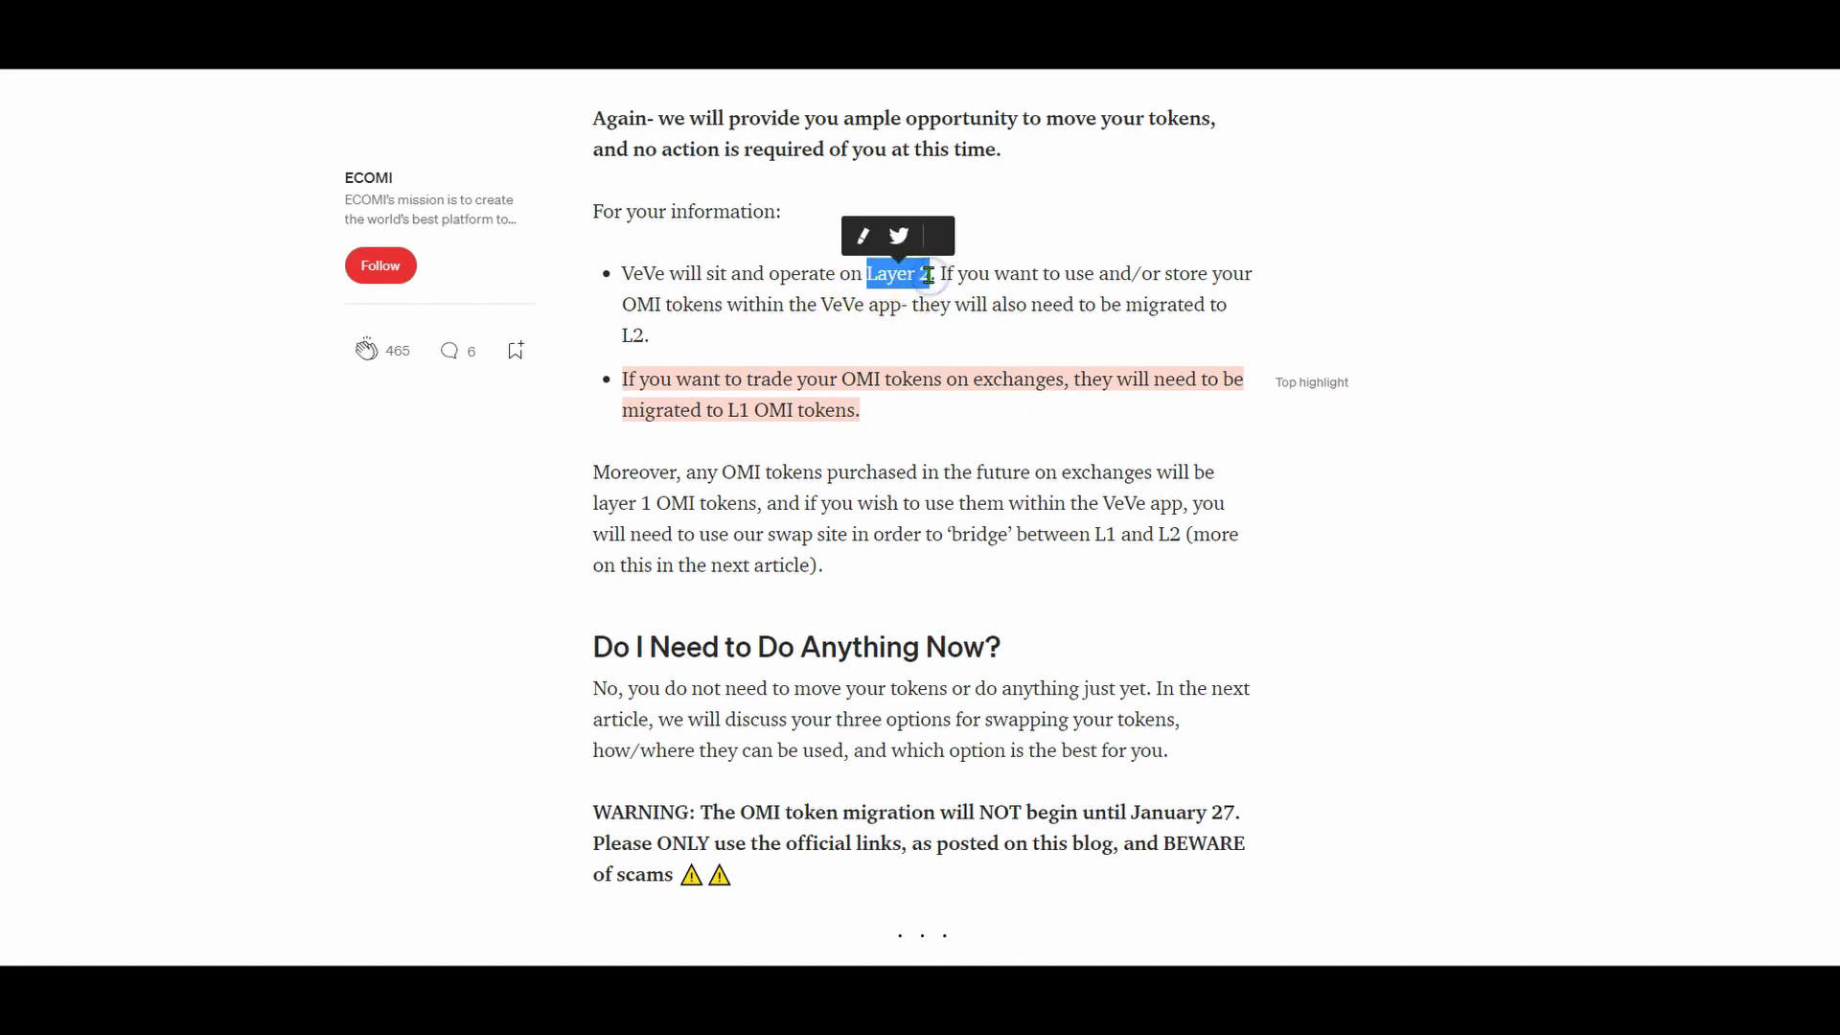
{"action": "double_click", "coordinate": [885, 305]}
{"action": "left_click", "coordinate": [888, 307]}
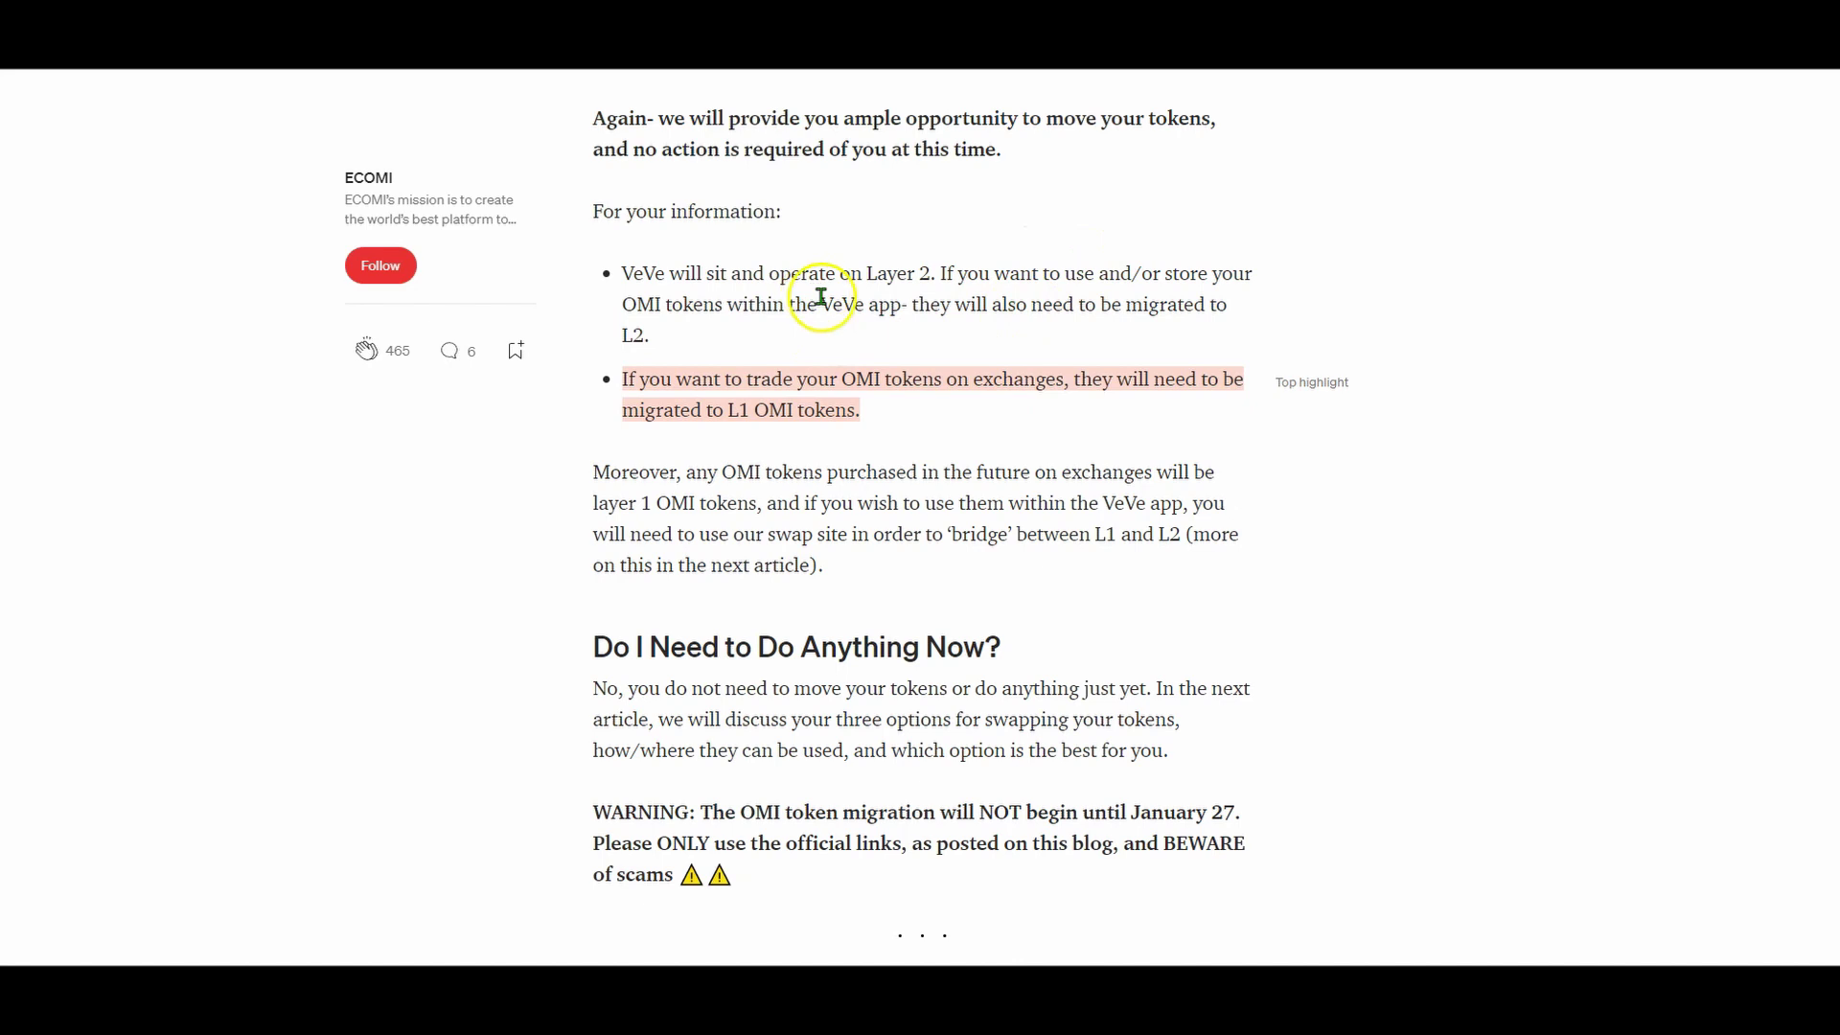
{"action": "left_click_drag", "start_coordinate": [822, 305], "coordinate": [903, 305]}
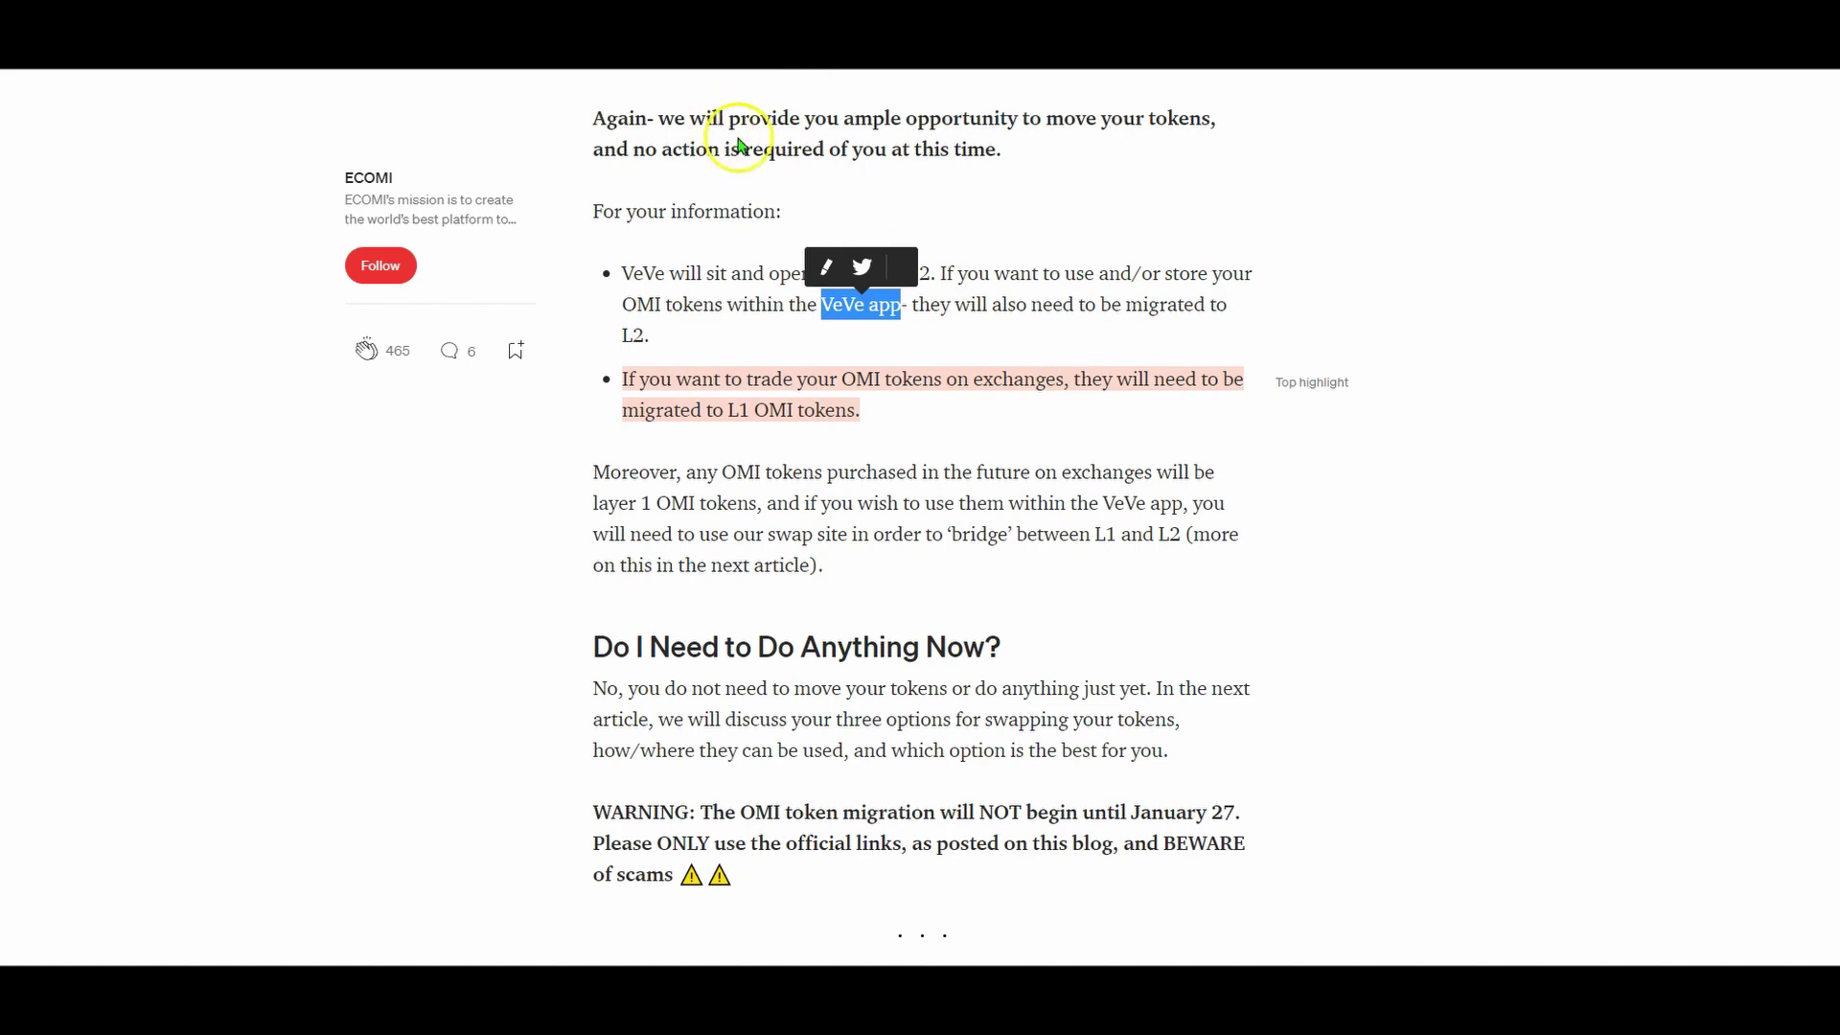
{"action": "left_click", "coordinate": [992, 303]}
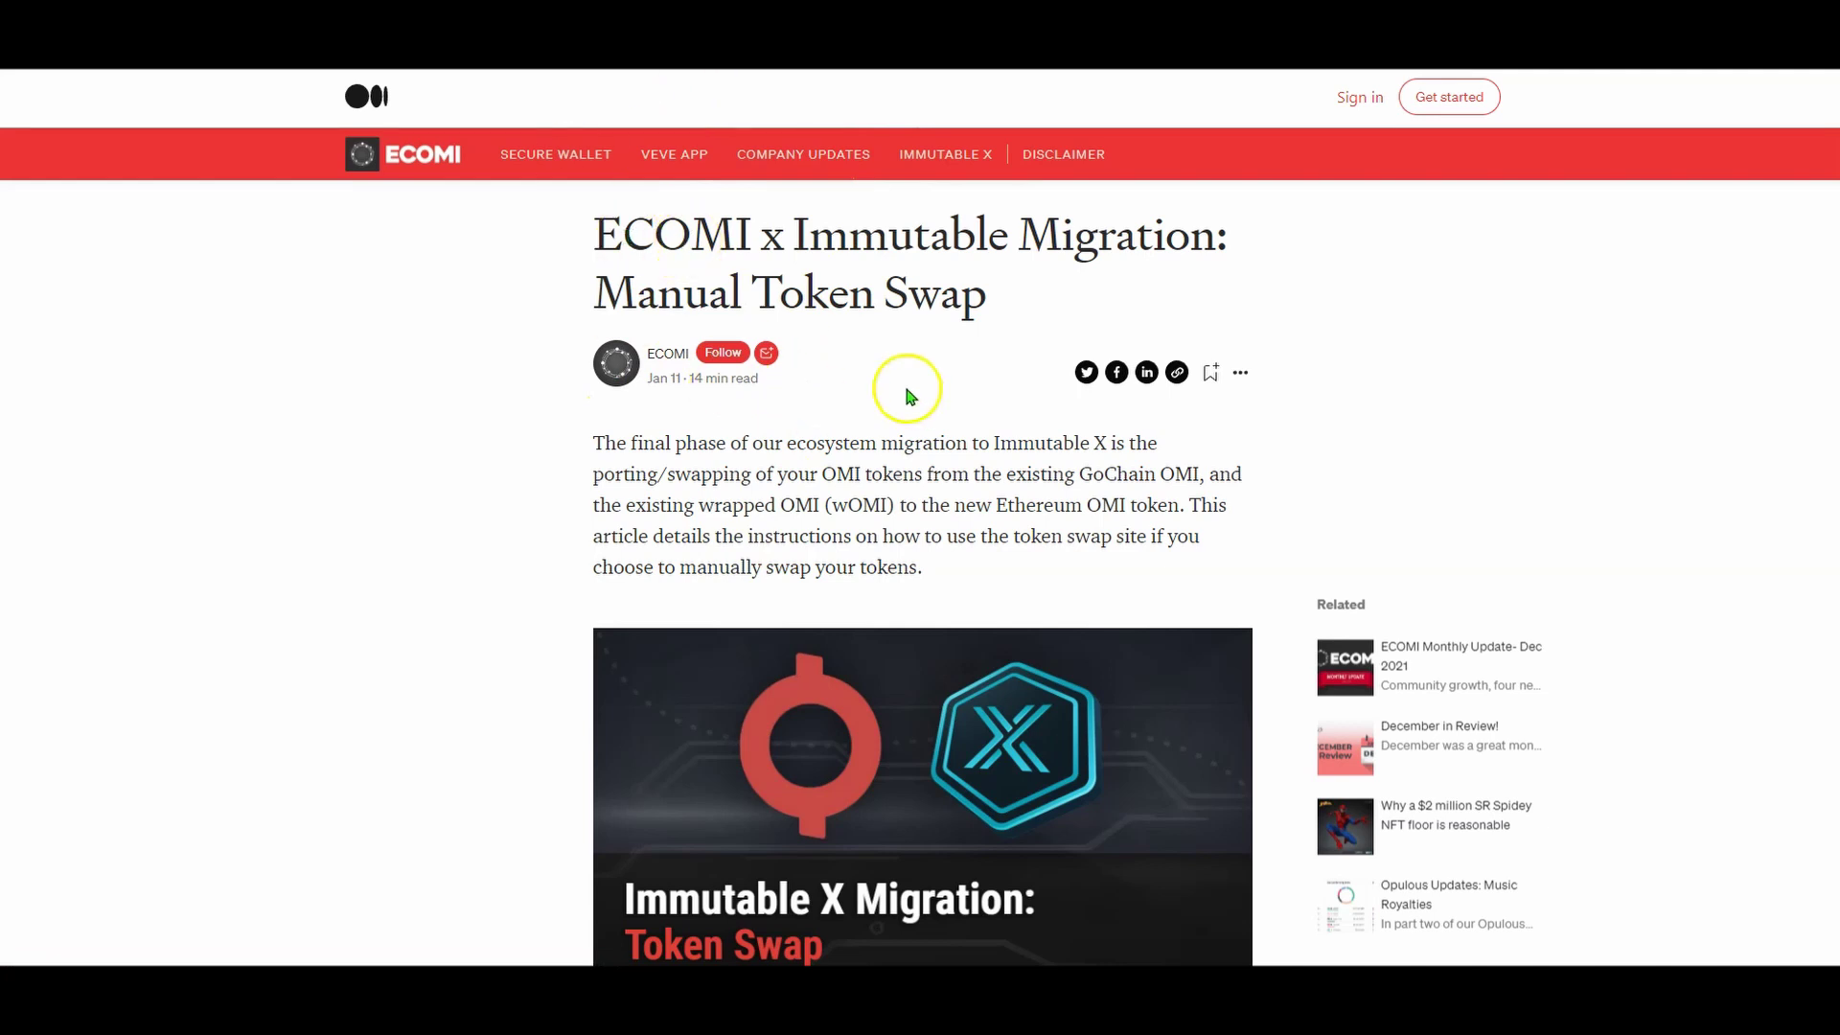
Scroll into the Manual Token Swap article and highlight its warning about swap scams.
{"action": "left_click", "coordinate": [862, 287]}
{"action": "scroll", "coordinate": [937, 331], "scroll_direction": "down", "scroll_amount": 10}
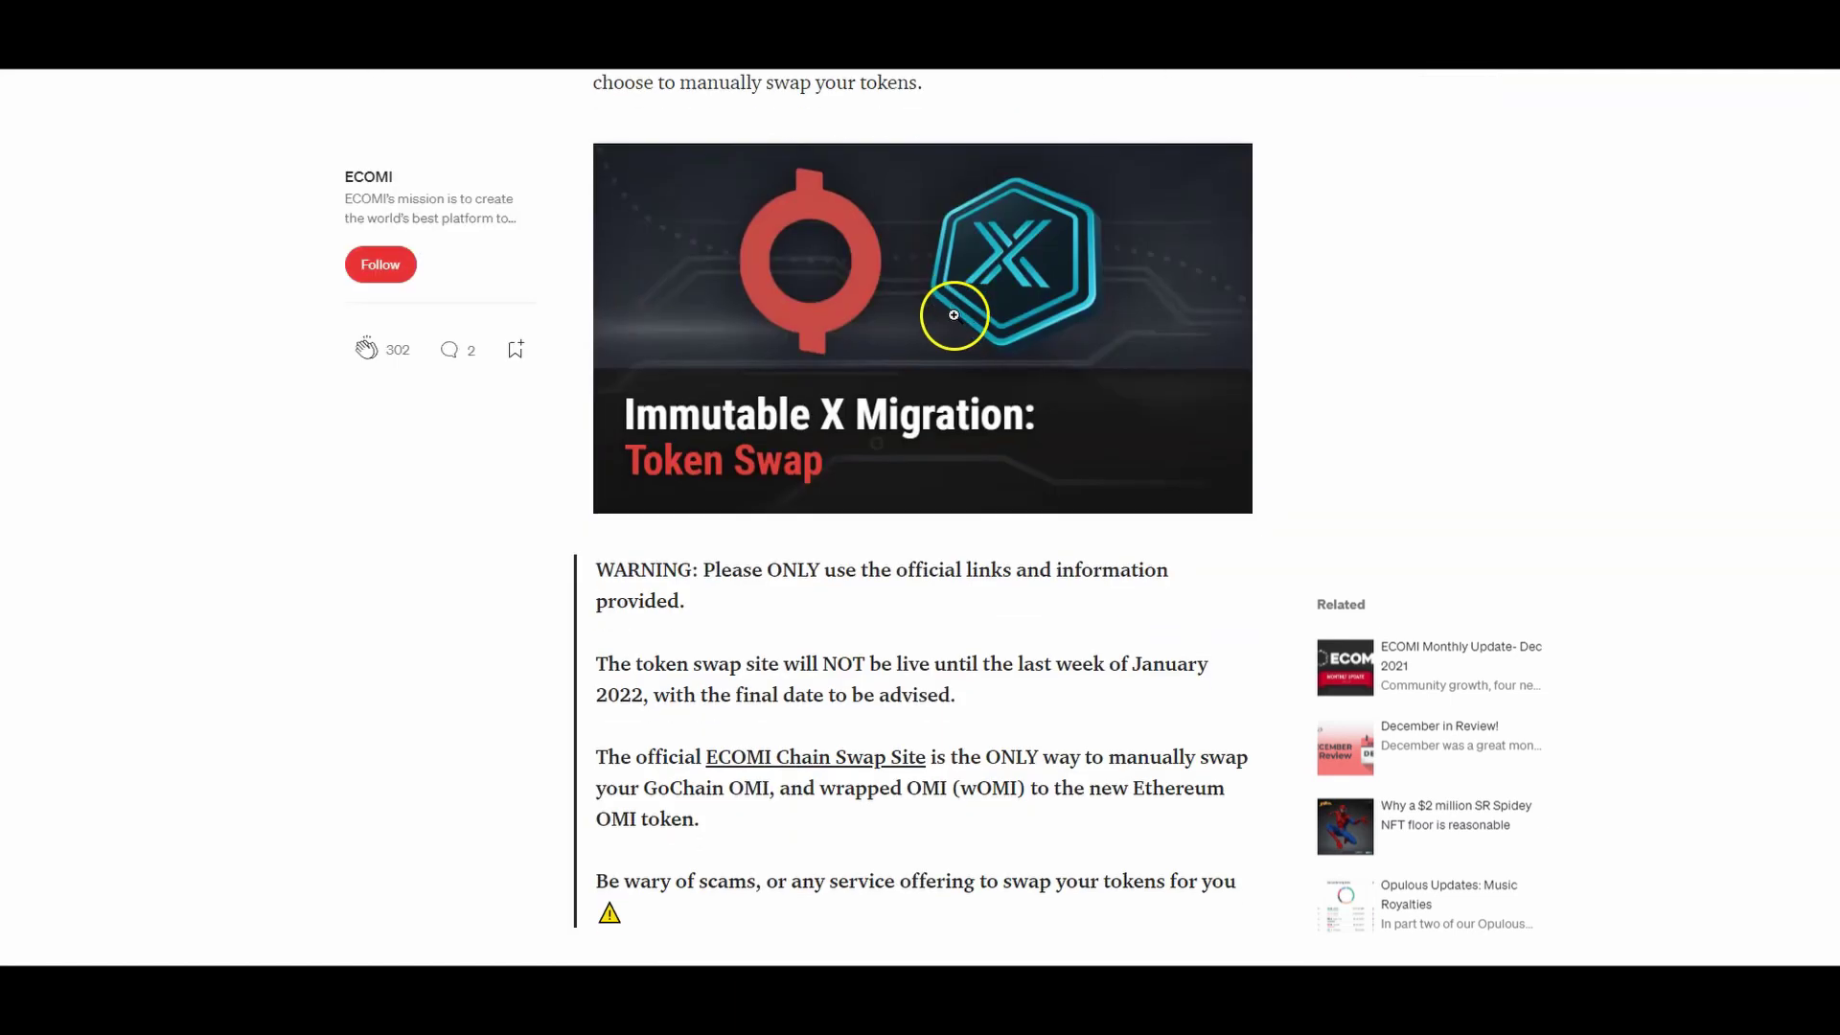
{"action": "scroll", "coordinate": [948, 316], "scroll_direction": "up", "scroll_amount": 10}
{"action": "scroll", "coordinate": [1048, 321], "scroll_direction": "down", "scroll_amount": 10}
{"action": "scroll", "coordinate": [938, 332], "scroll_direction": "down", "scroll_amount": 3}
{"action": "scroll", "coordinate": [937, 497], "scroll_direction": "up", "scroll_amount": 1}
{"action": "left_click_drag", "start_coordinate": [633, 495], "coordinate": [1129, 505]}
{"action": "left_click", "coordinate": [1192, 505]}
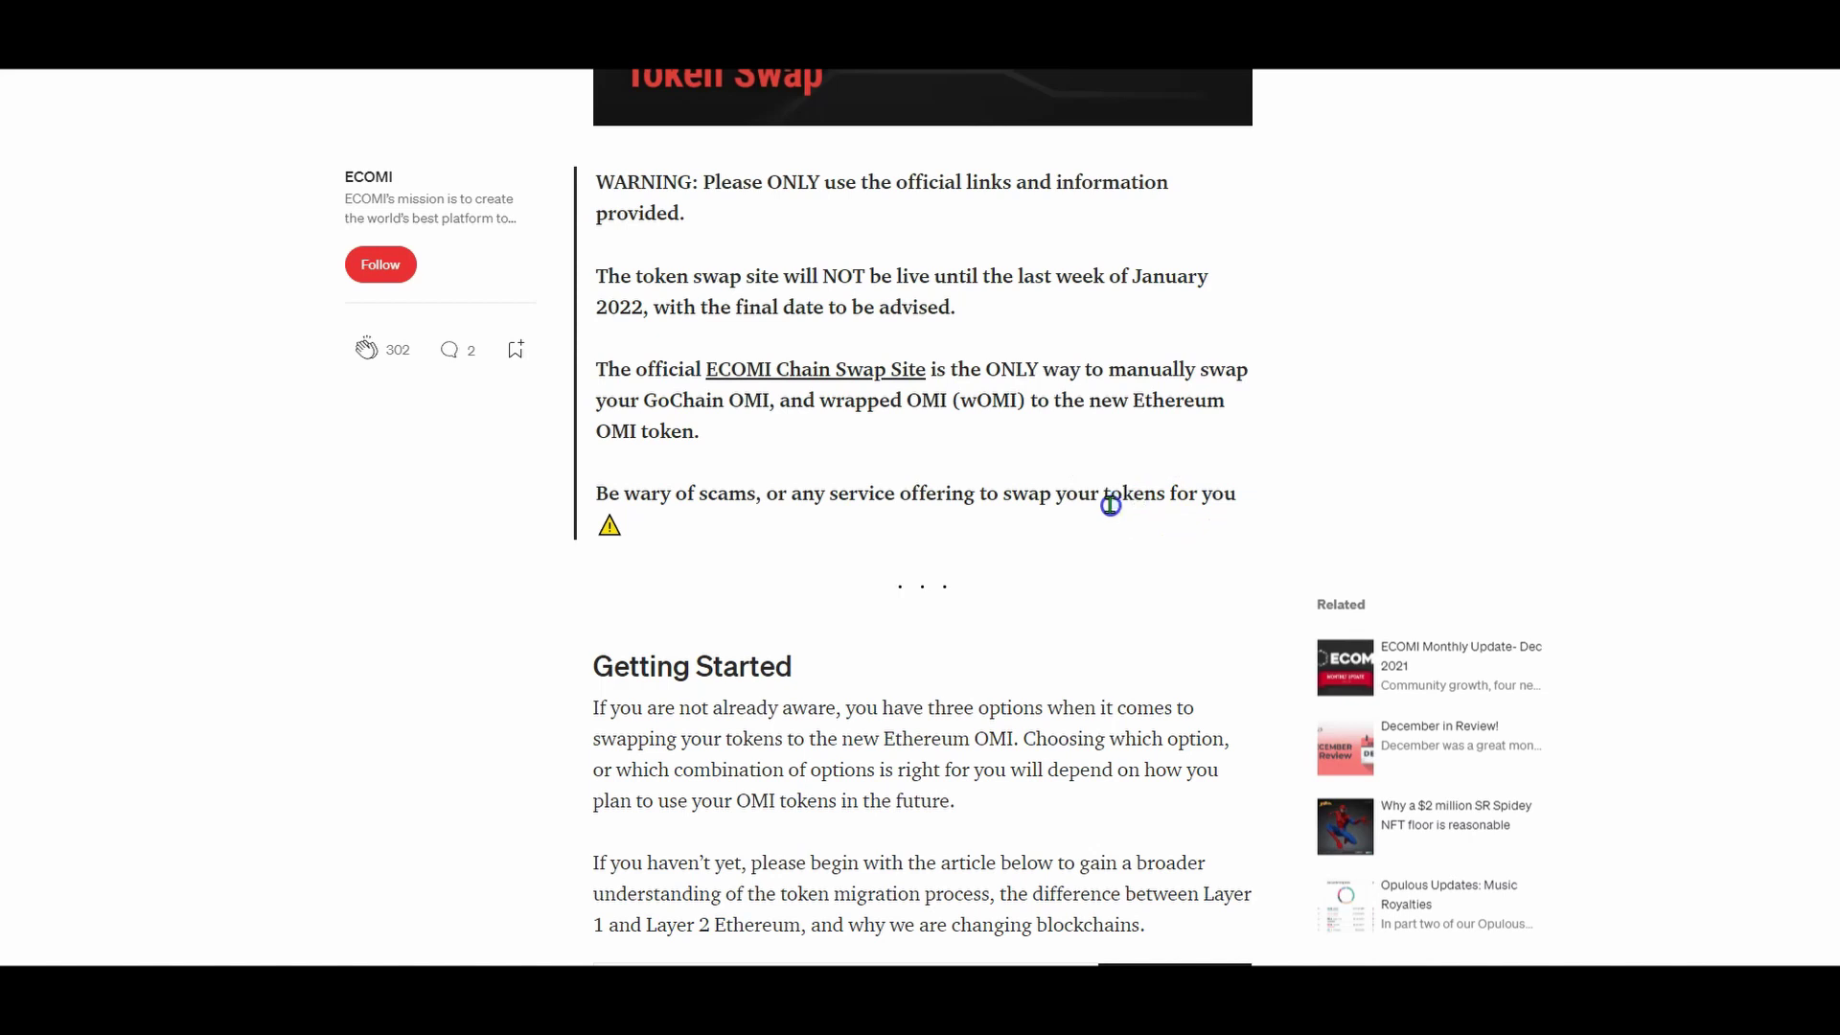
Scroll down to 'How Do I Swap My OMI Tokens?' and its chainswap.ecomi.com link.
{"action": "scroll", "coordinate": [1124, 495], "scroll_direction": "up", "scroll_amount": 9}
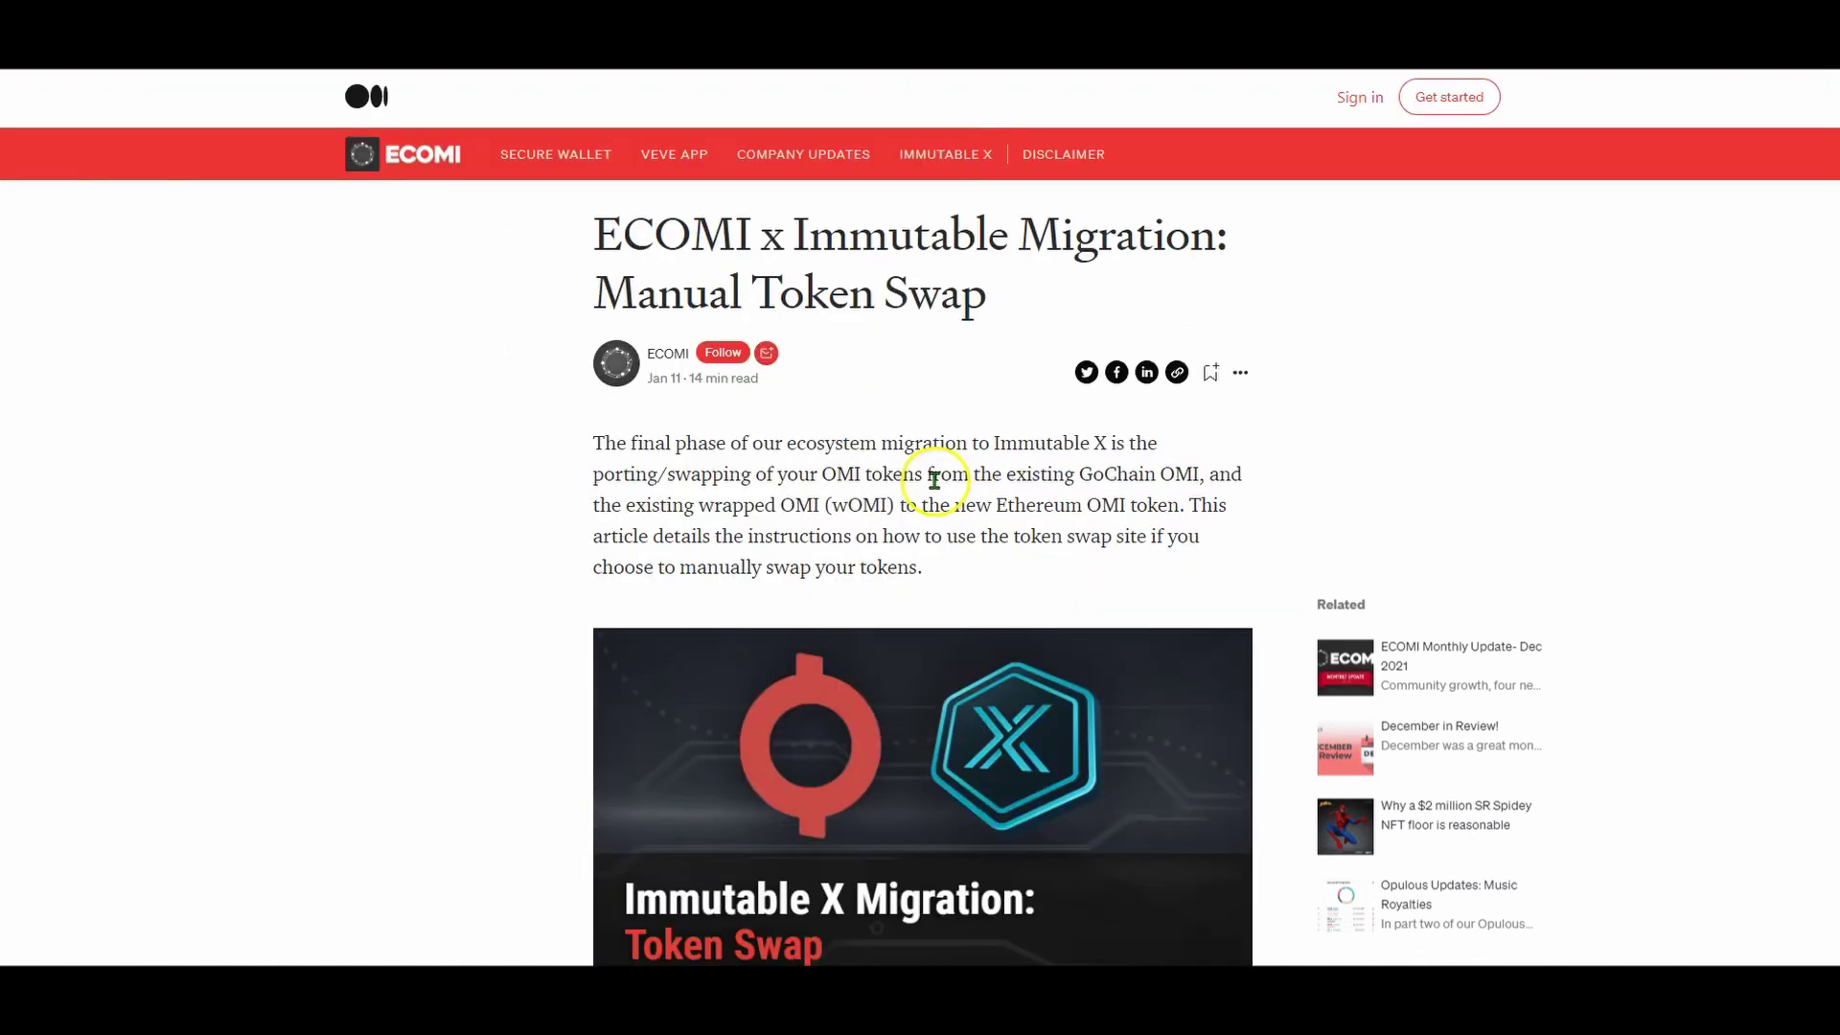
{"action": "scroll", "coordinate": [915, 473], "scroll_direction": "down", "scroll_amount": 15}
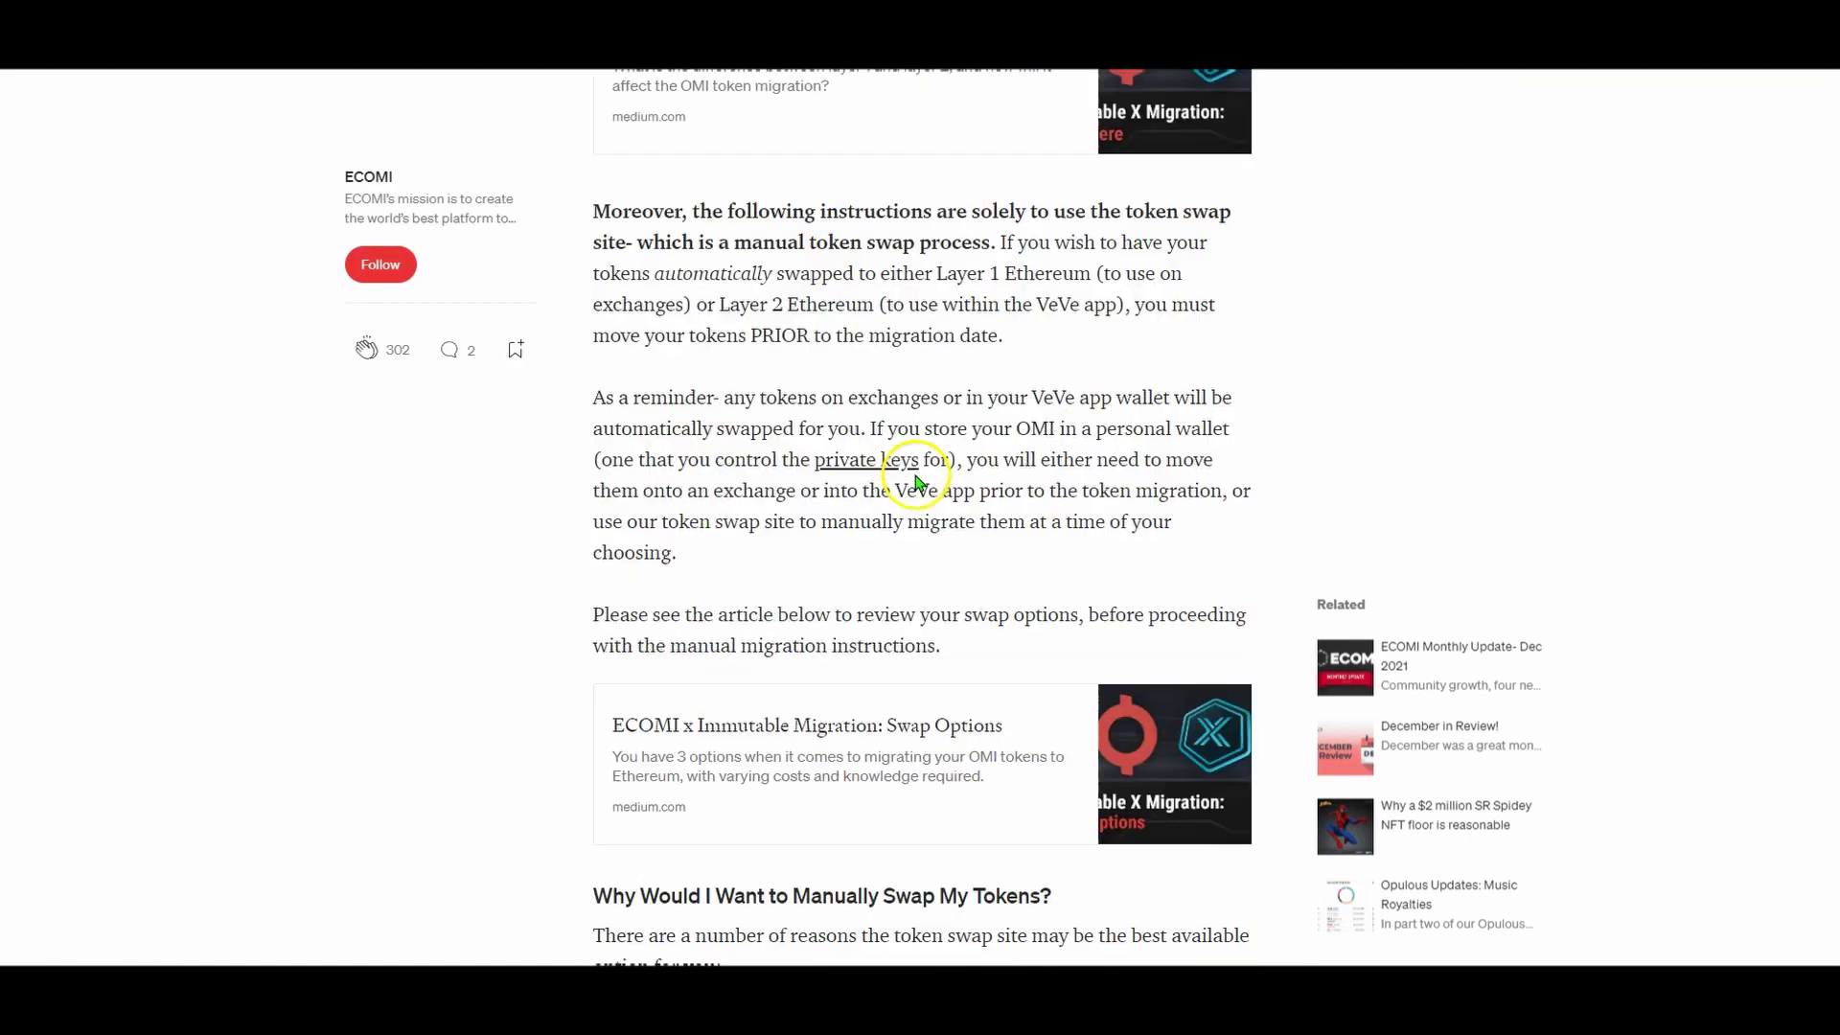
{"action": "scroll", "coordinate": [904, 457], "scroll_direction": "down", "scroll_amount": 7}
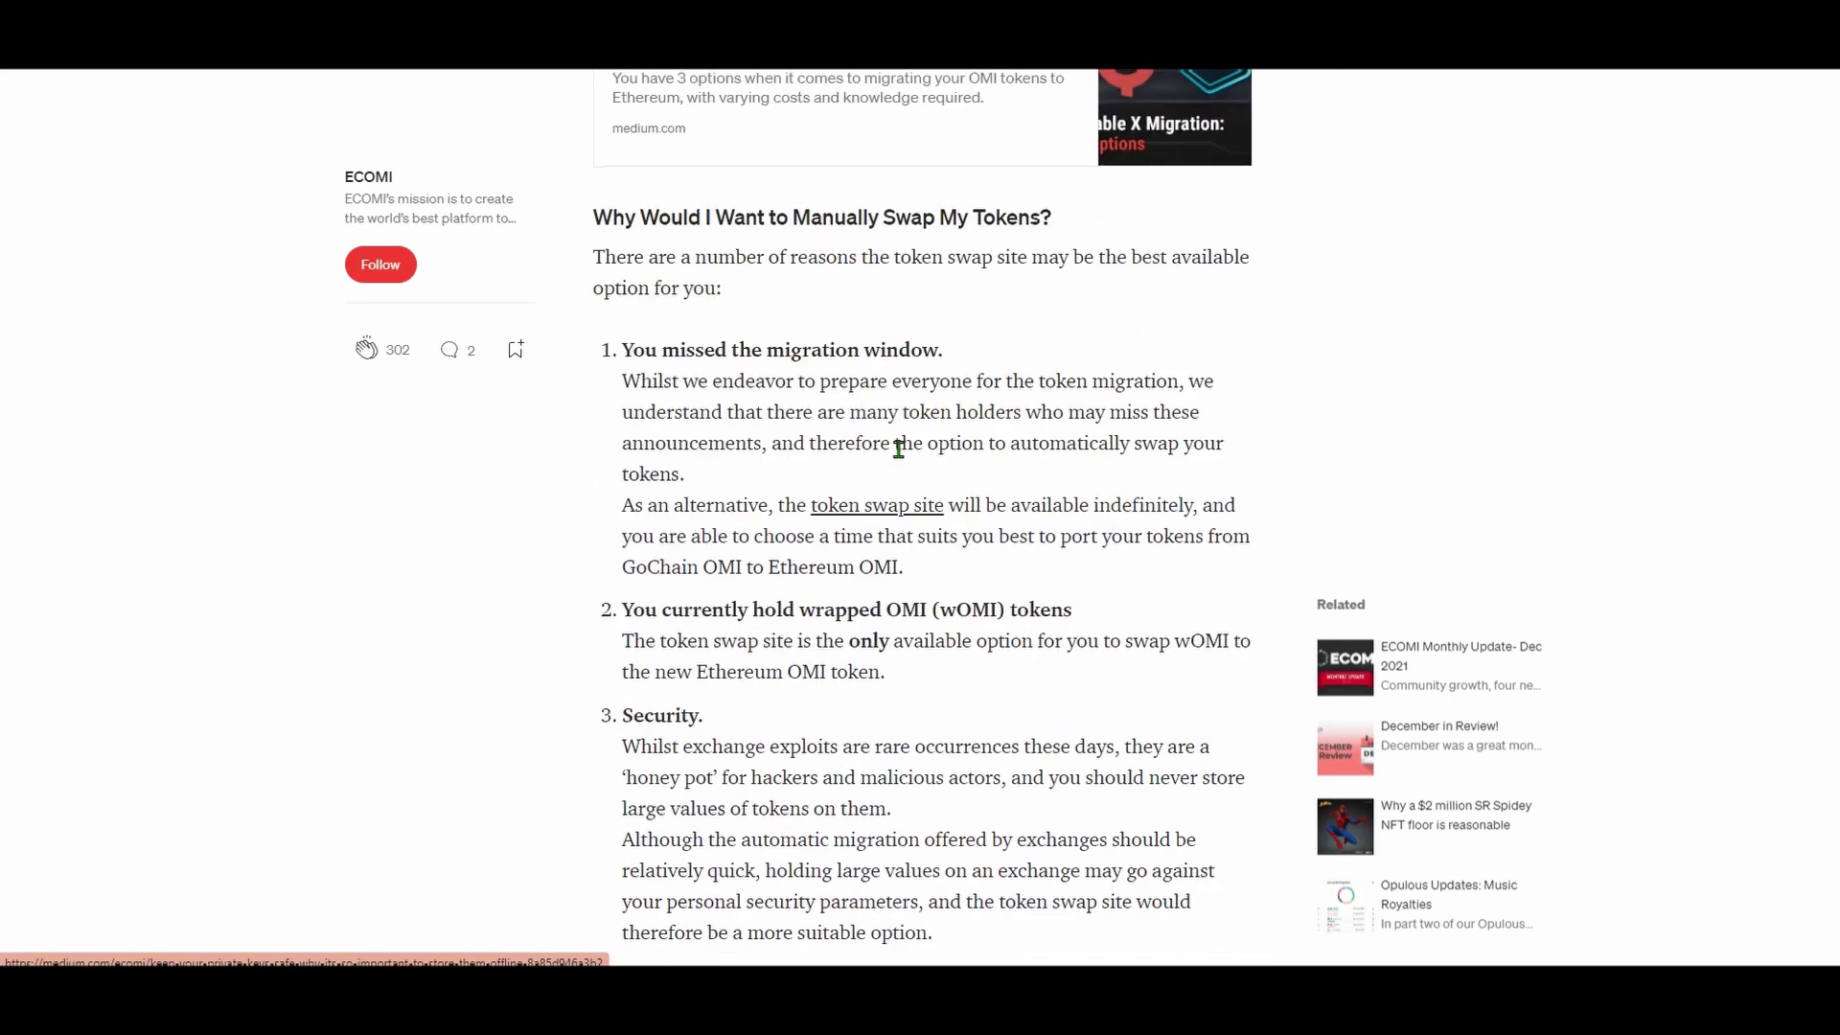
{"action": "scroll", "coordinate": [896, 448], "scroll_direction": "down", "scroll_amount": 8}
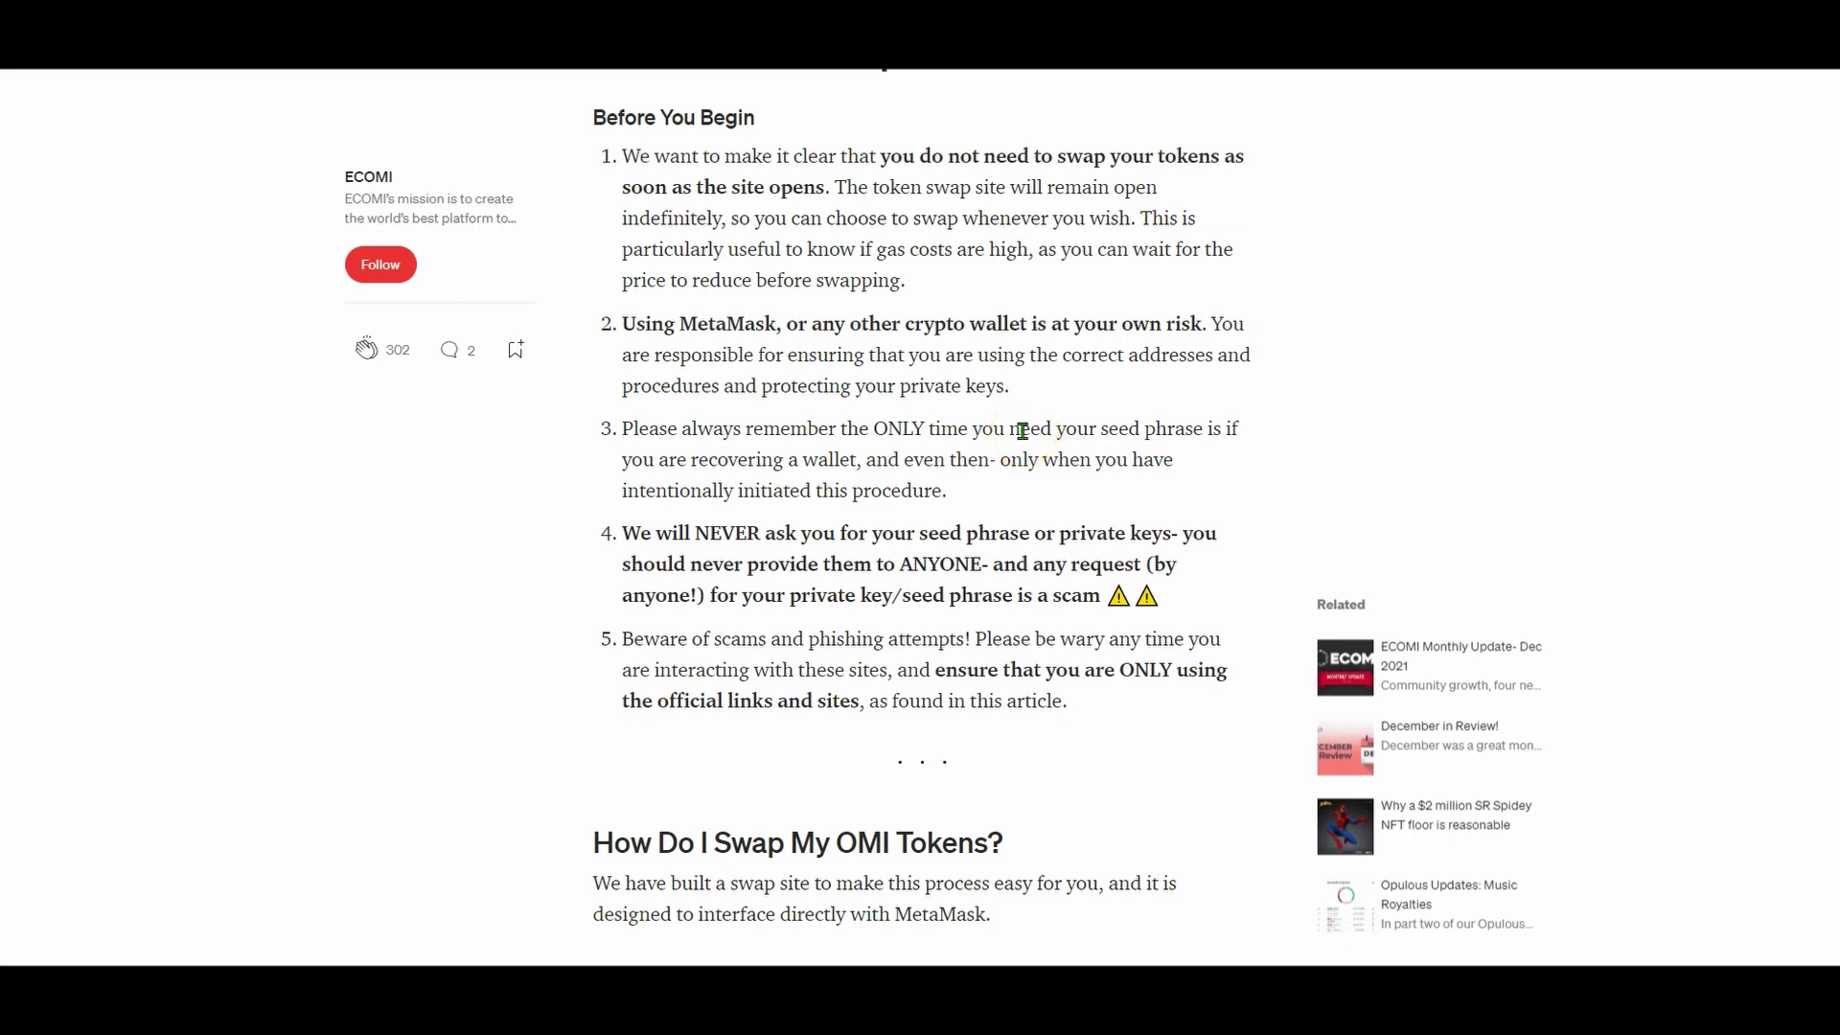
{"action": "scroll", "coordinate": [1026, 428], "scroll_direction": "down", "scroll_amount": 1}
{"action": "scroll", "coordinate": [1020, 428], "scroll_direction": "up", "scroll_amount": 1}
{"action": "left_click", "coordinate": [1015, 428]}
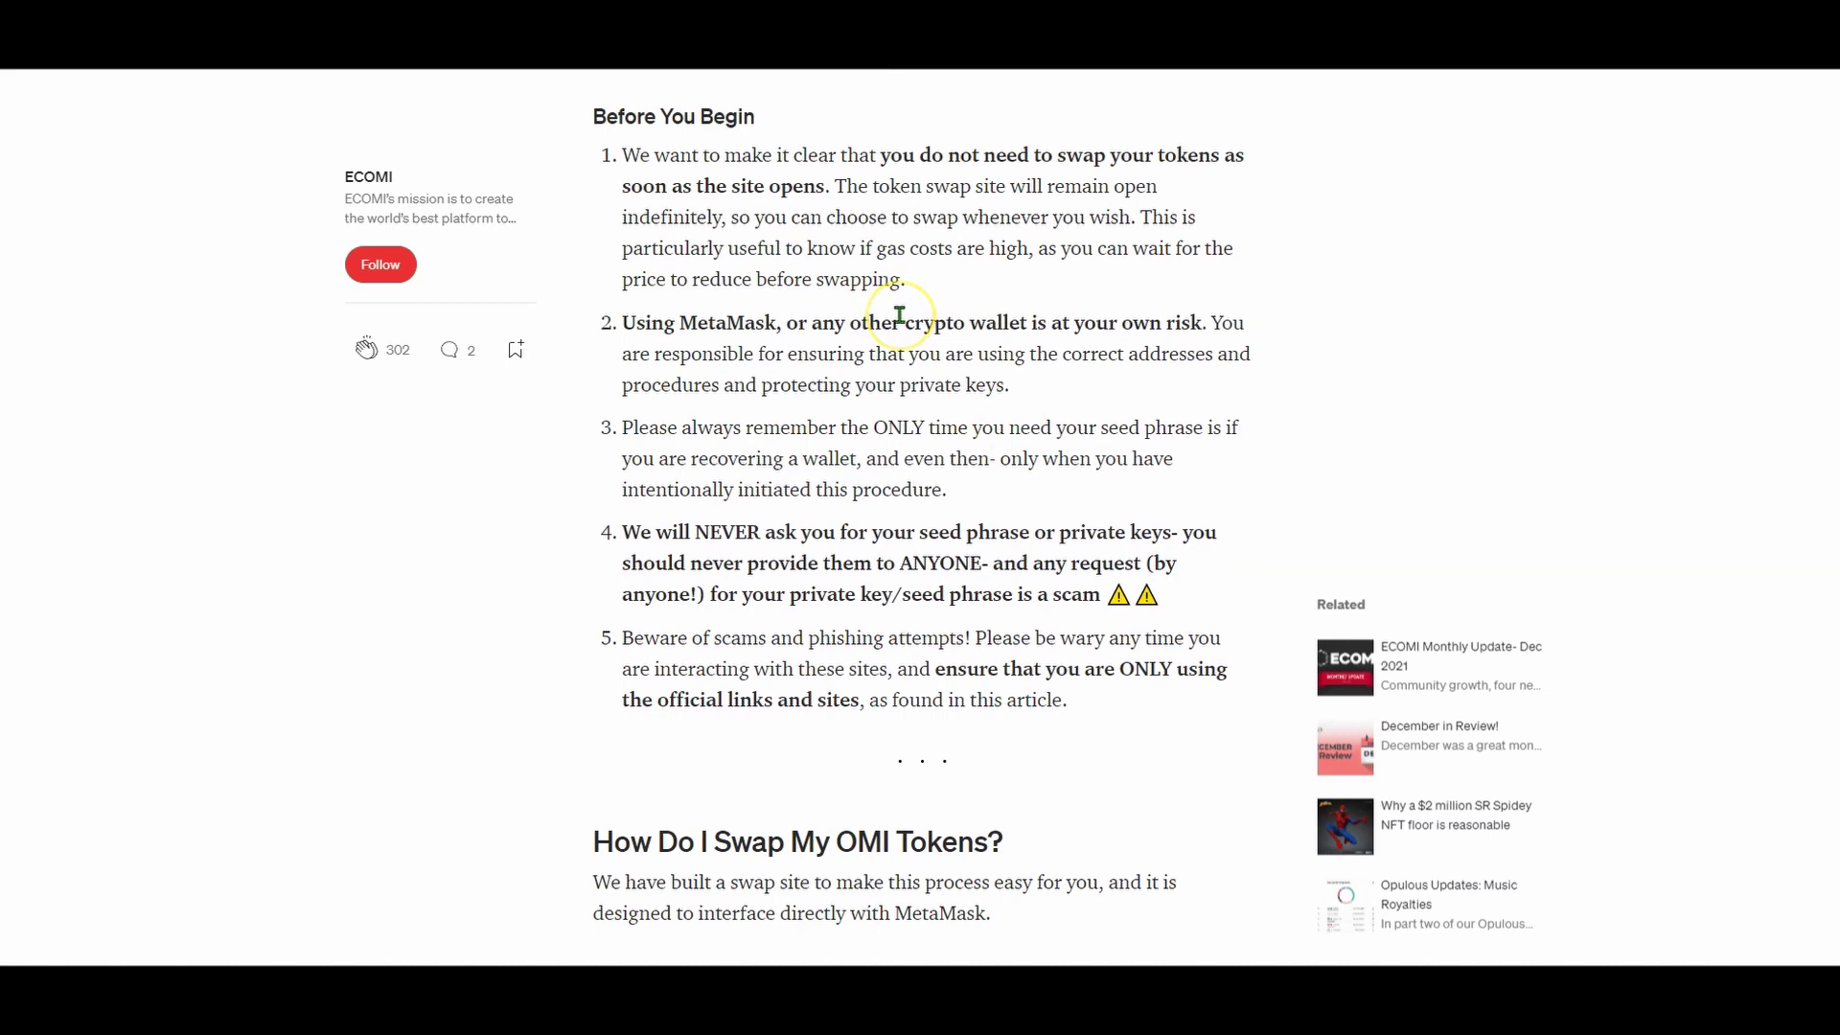
{"action": "scroll", "coordinate": [901, 316], "scroll_direction": "down", "scroll_amount": 5}
{"action": "scroll", "coordinate": [901, 316], "scroll_direction": "down", "scroll_amount": 2}
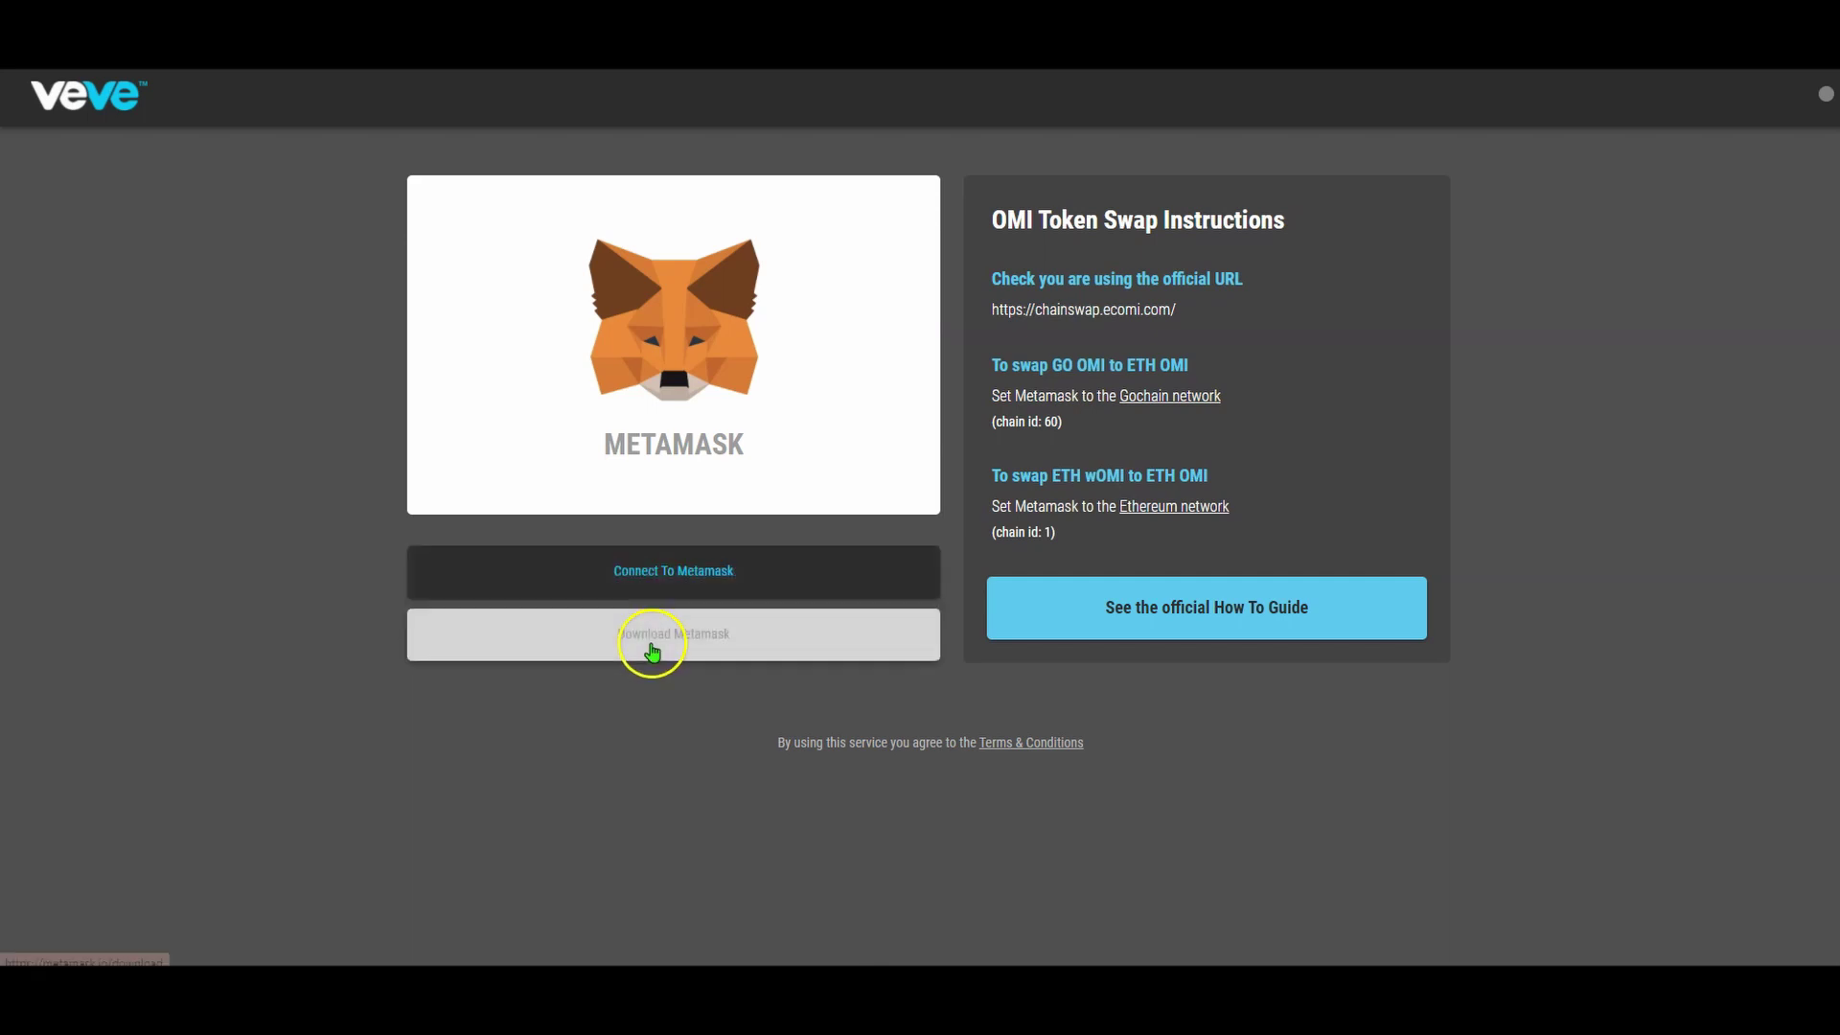
{"action": "left_click", "coordinate": [680, 590]}
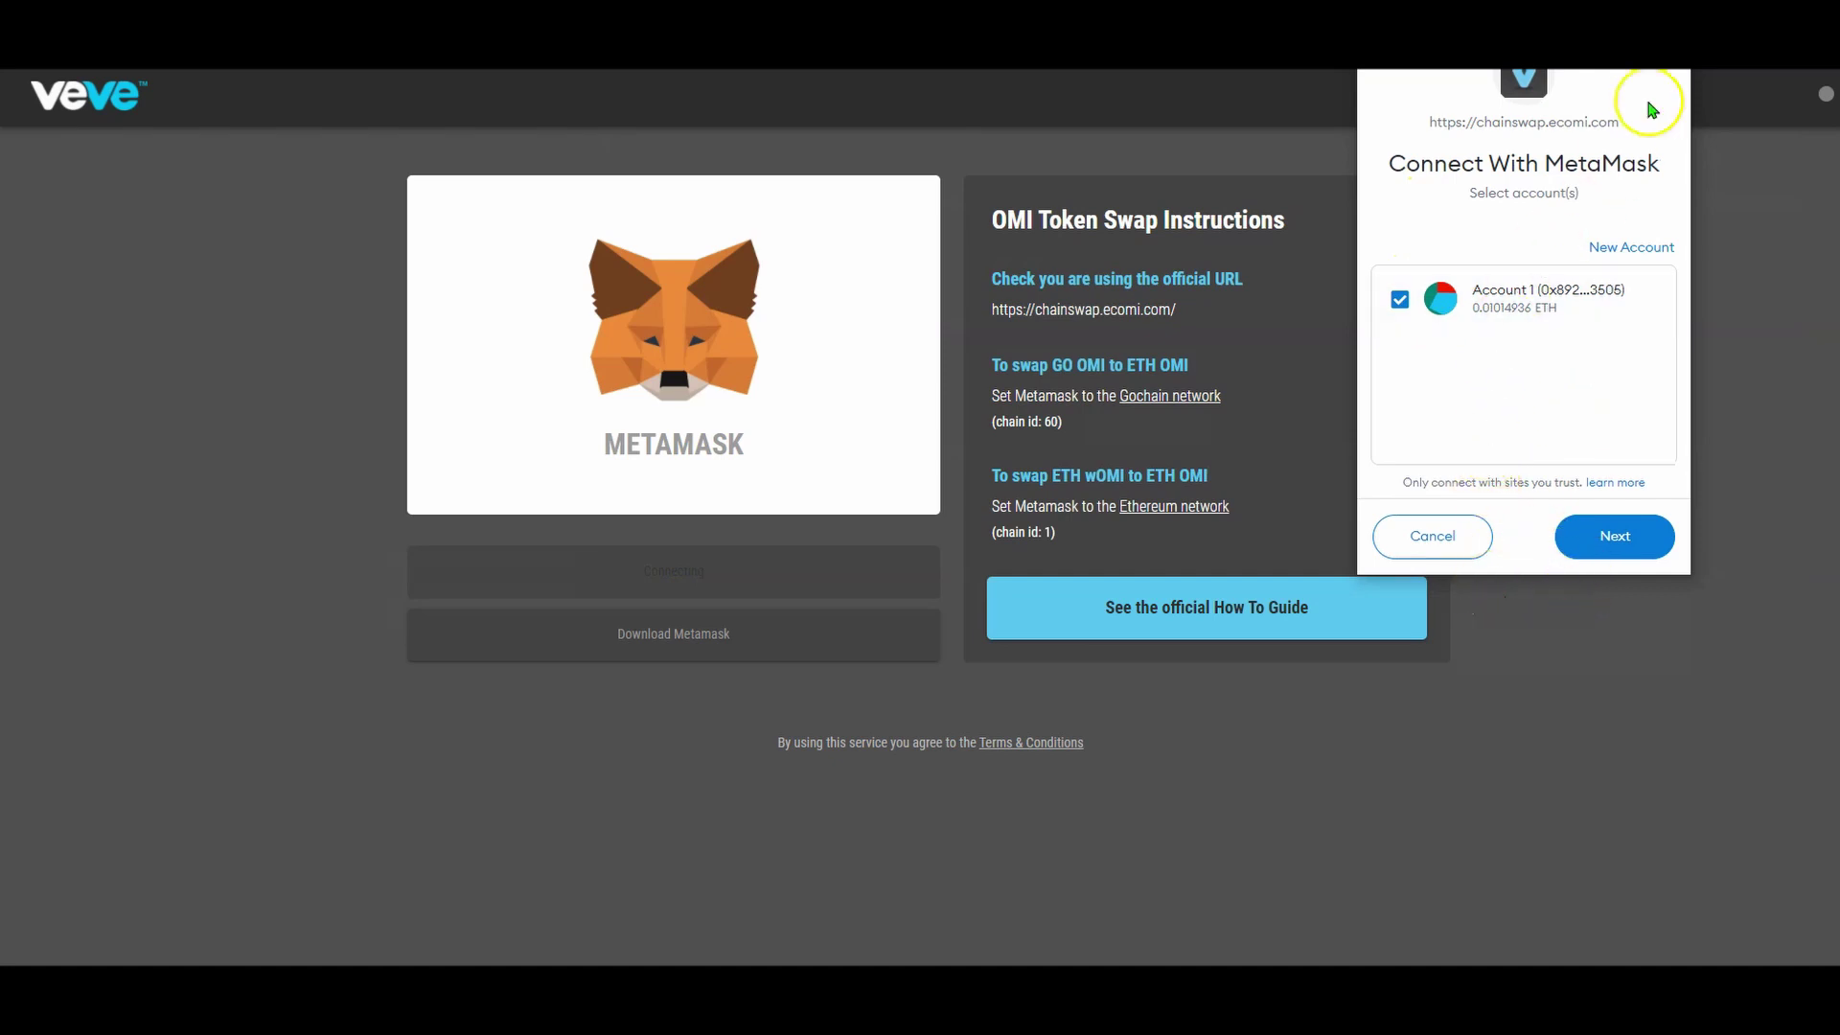
{"action": "left_click", "coordinate": [1678, 76]}
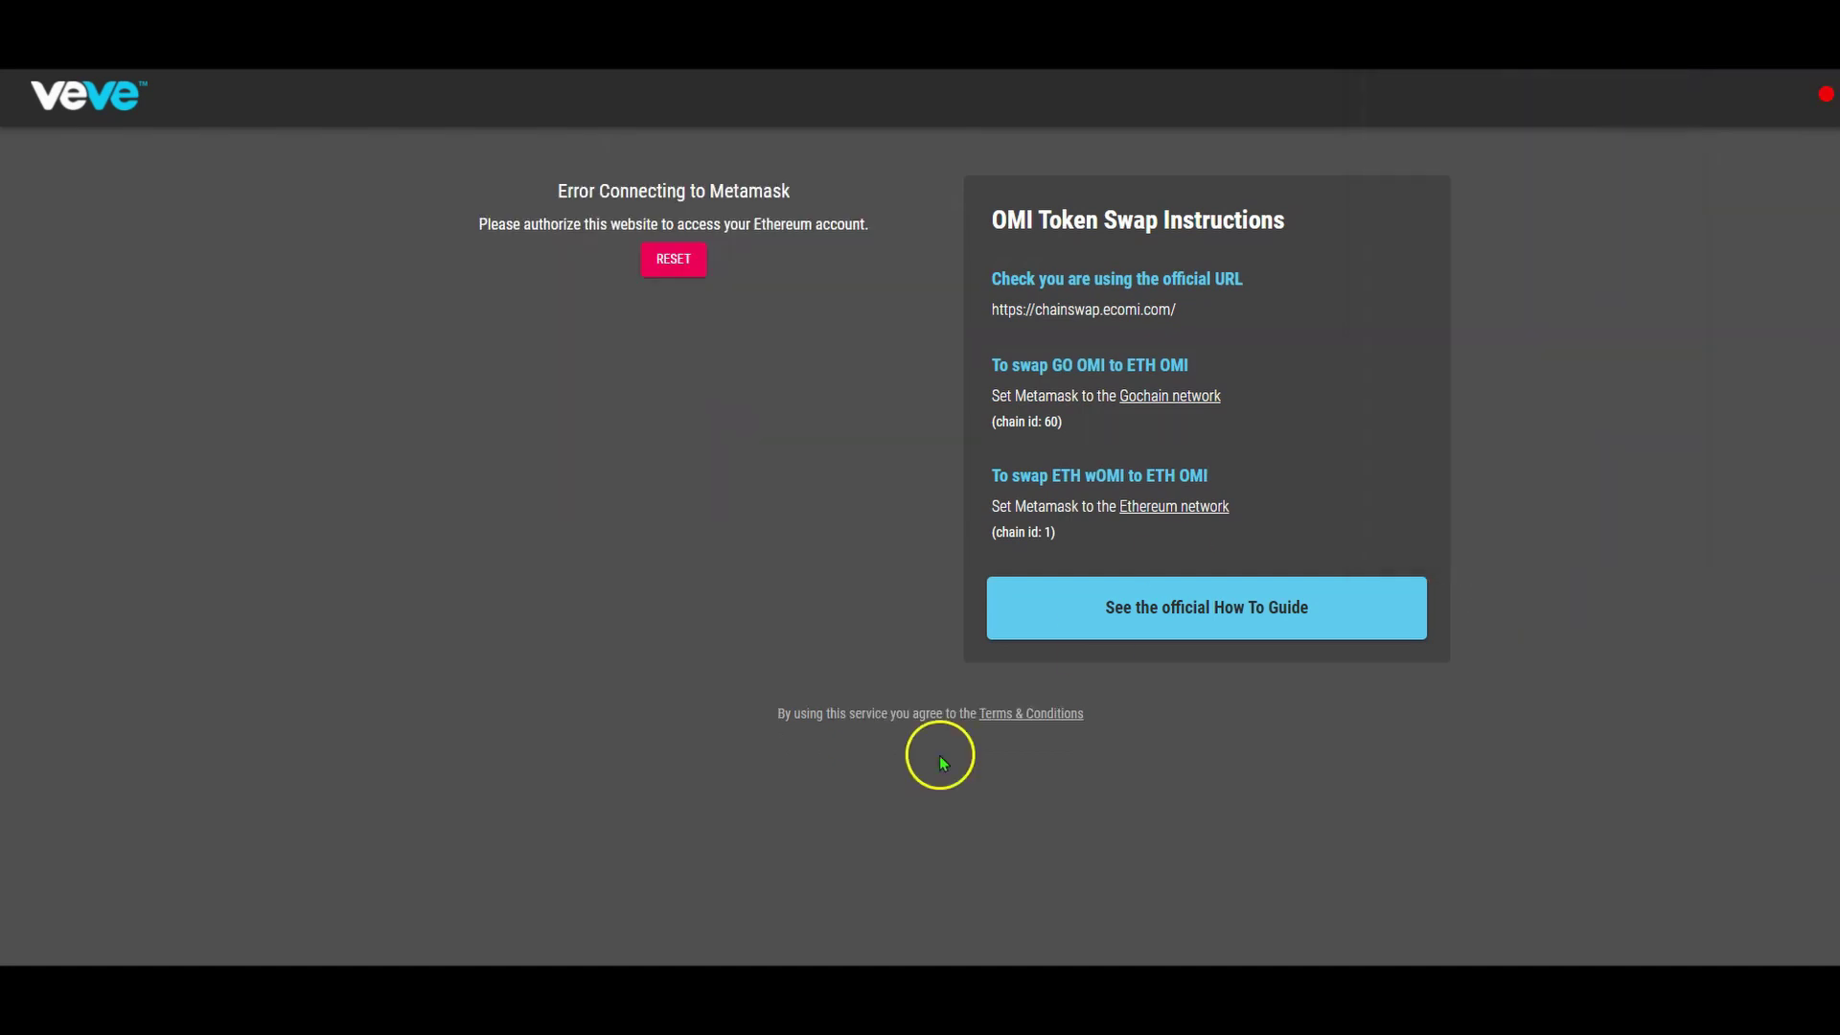
{"action": "left_click", "coordinate": [692, 259]}
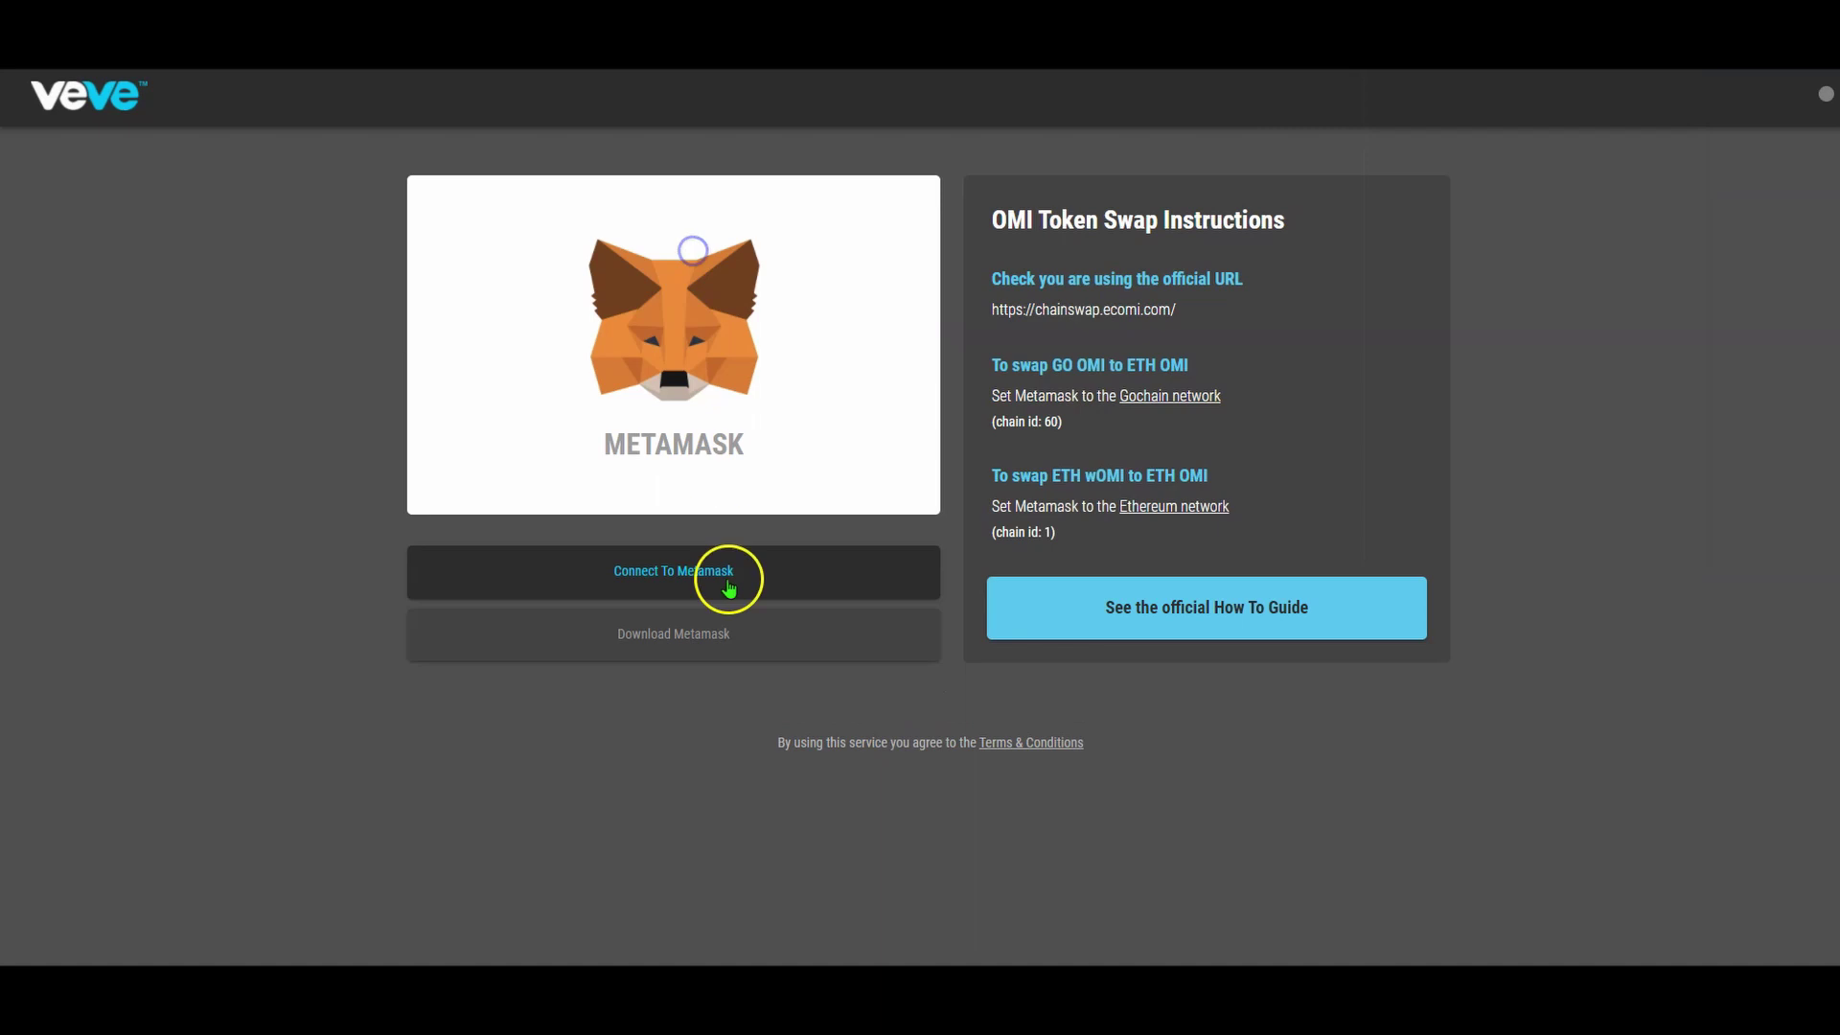
{"action": "left_click", "coordinate": [696, 642]}
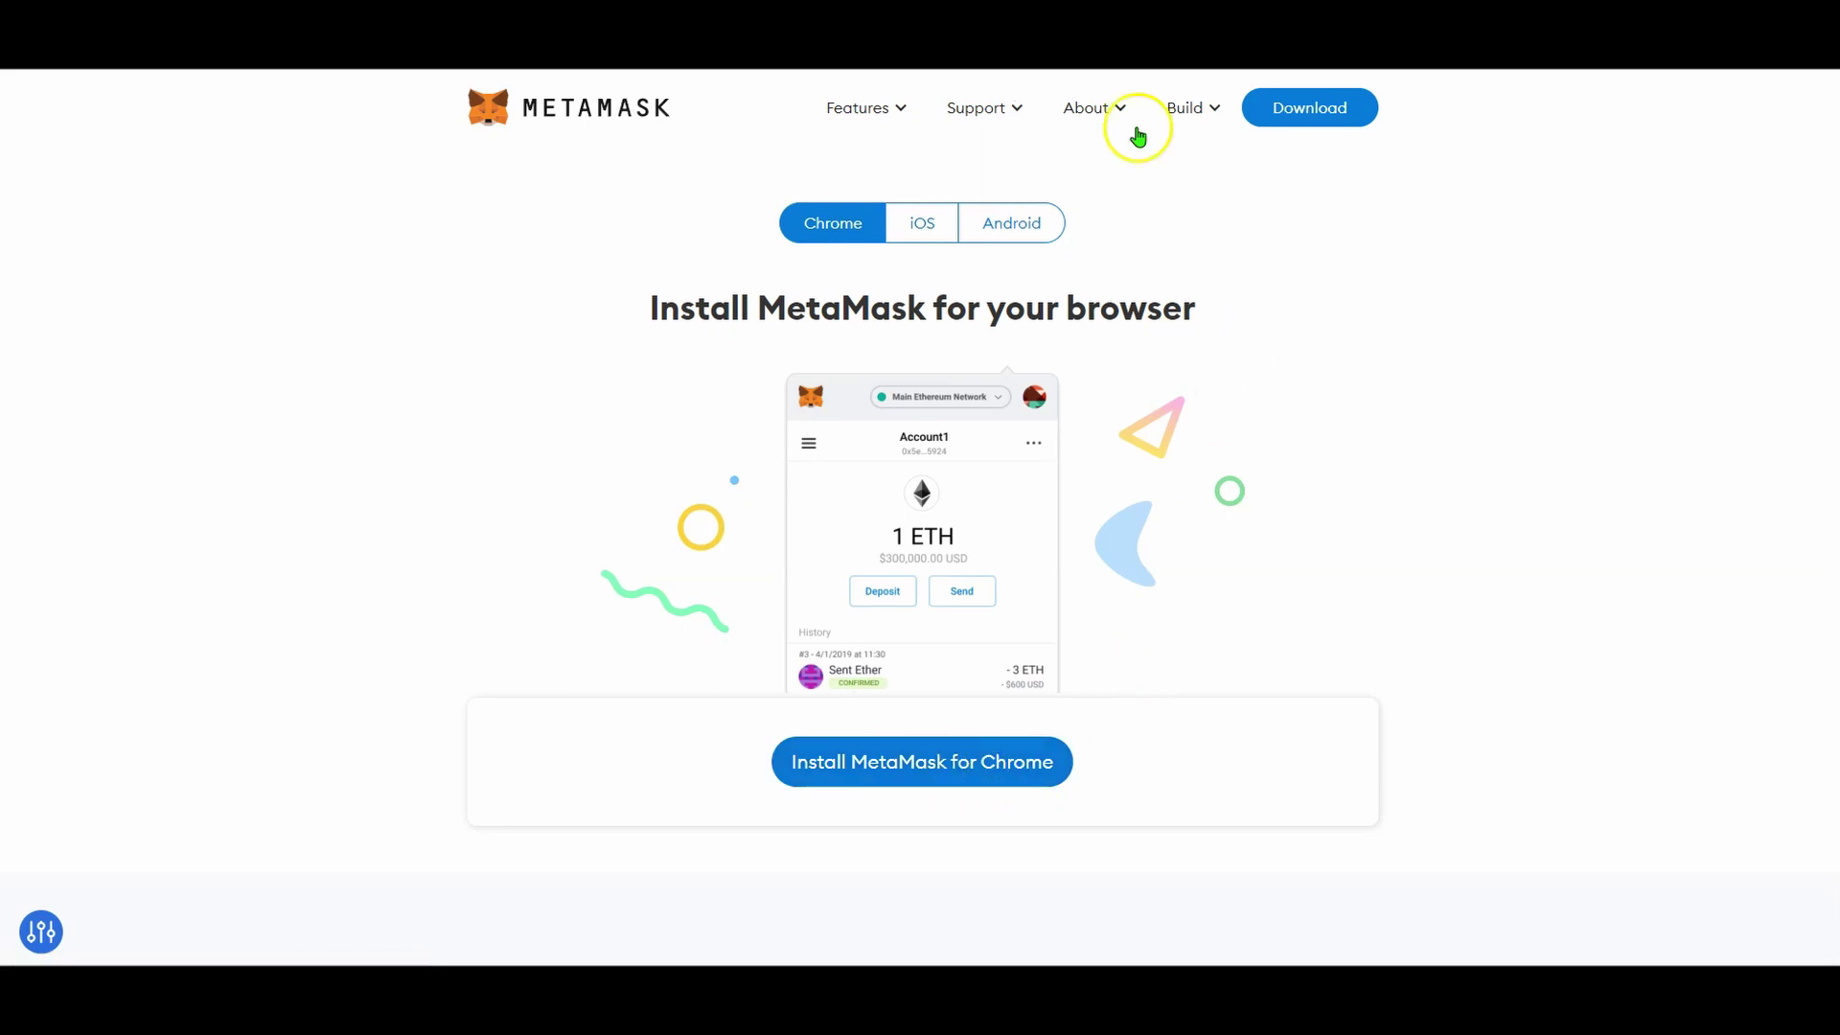
{"action": "key", "text": "ctrl+w"}
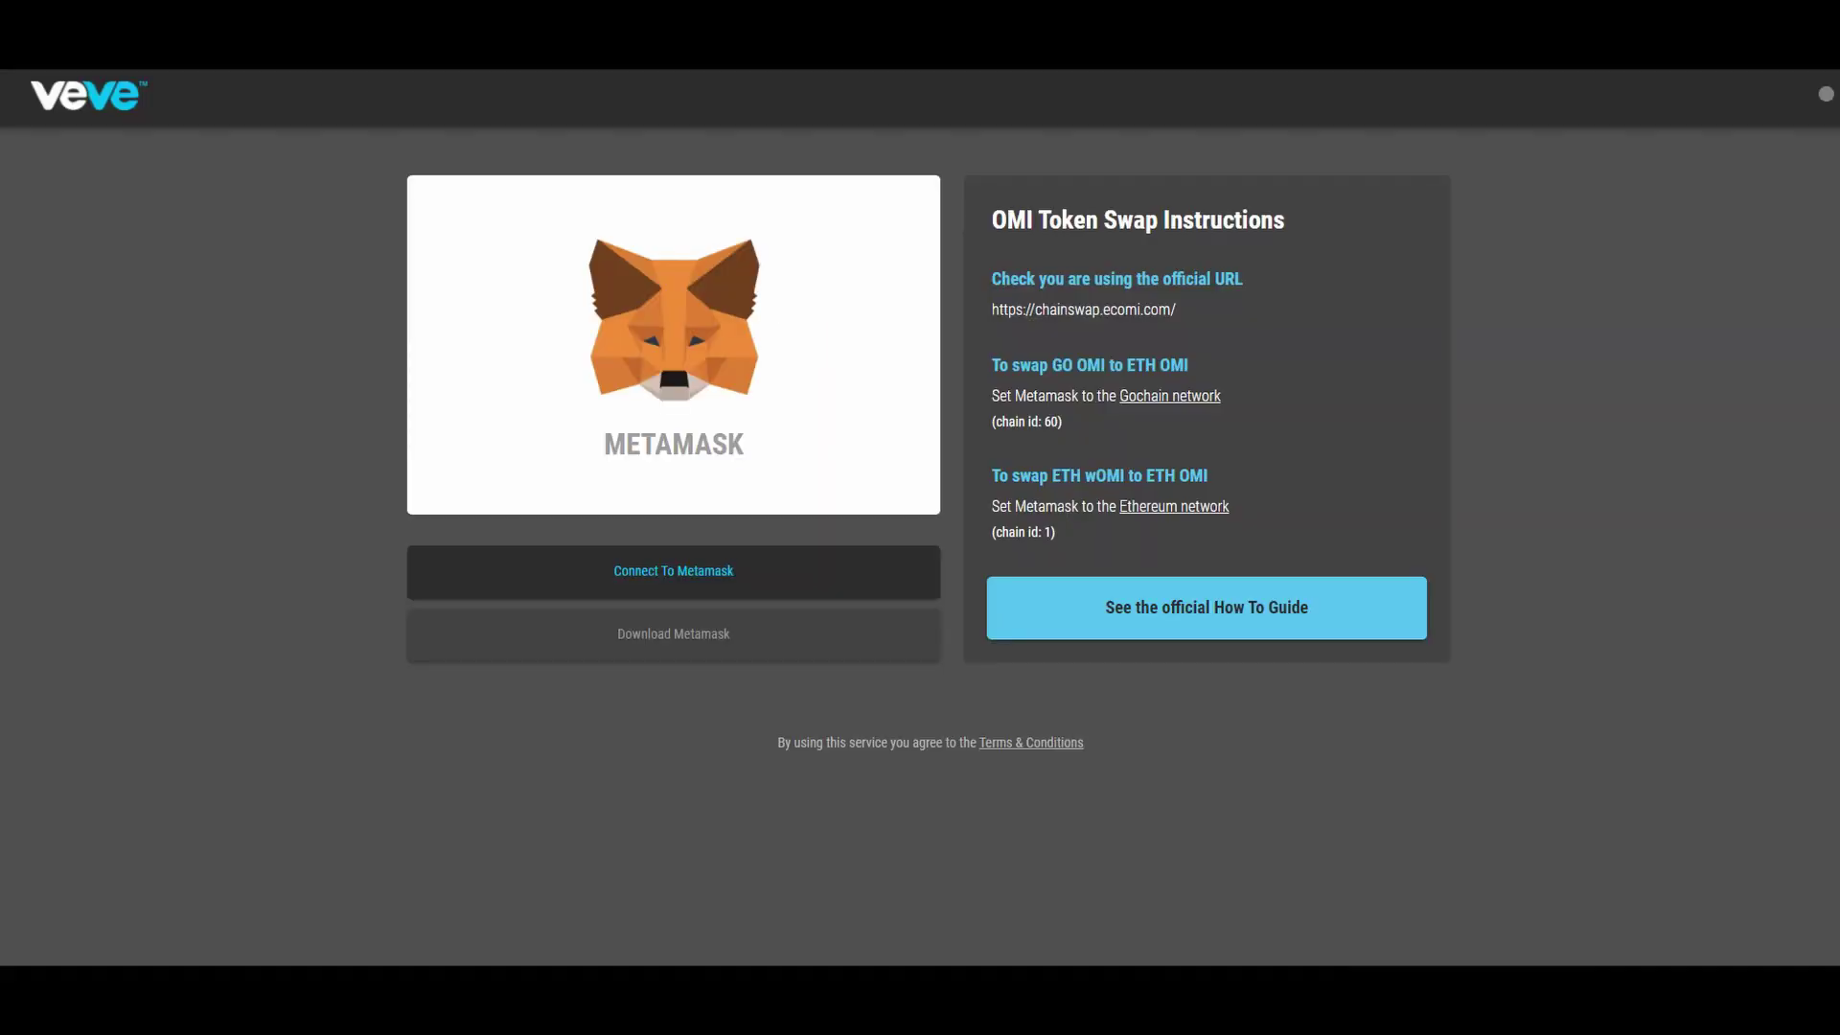
Close the swap-site tab to return to the guide and highlight the 'Step 1 Install MetaMask' heading.
{"action": "key", "text": "ctrl+w"}
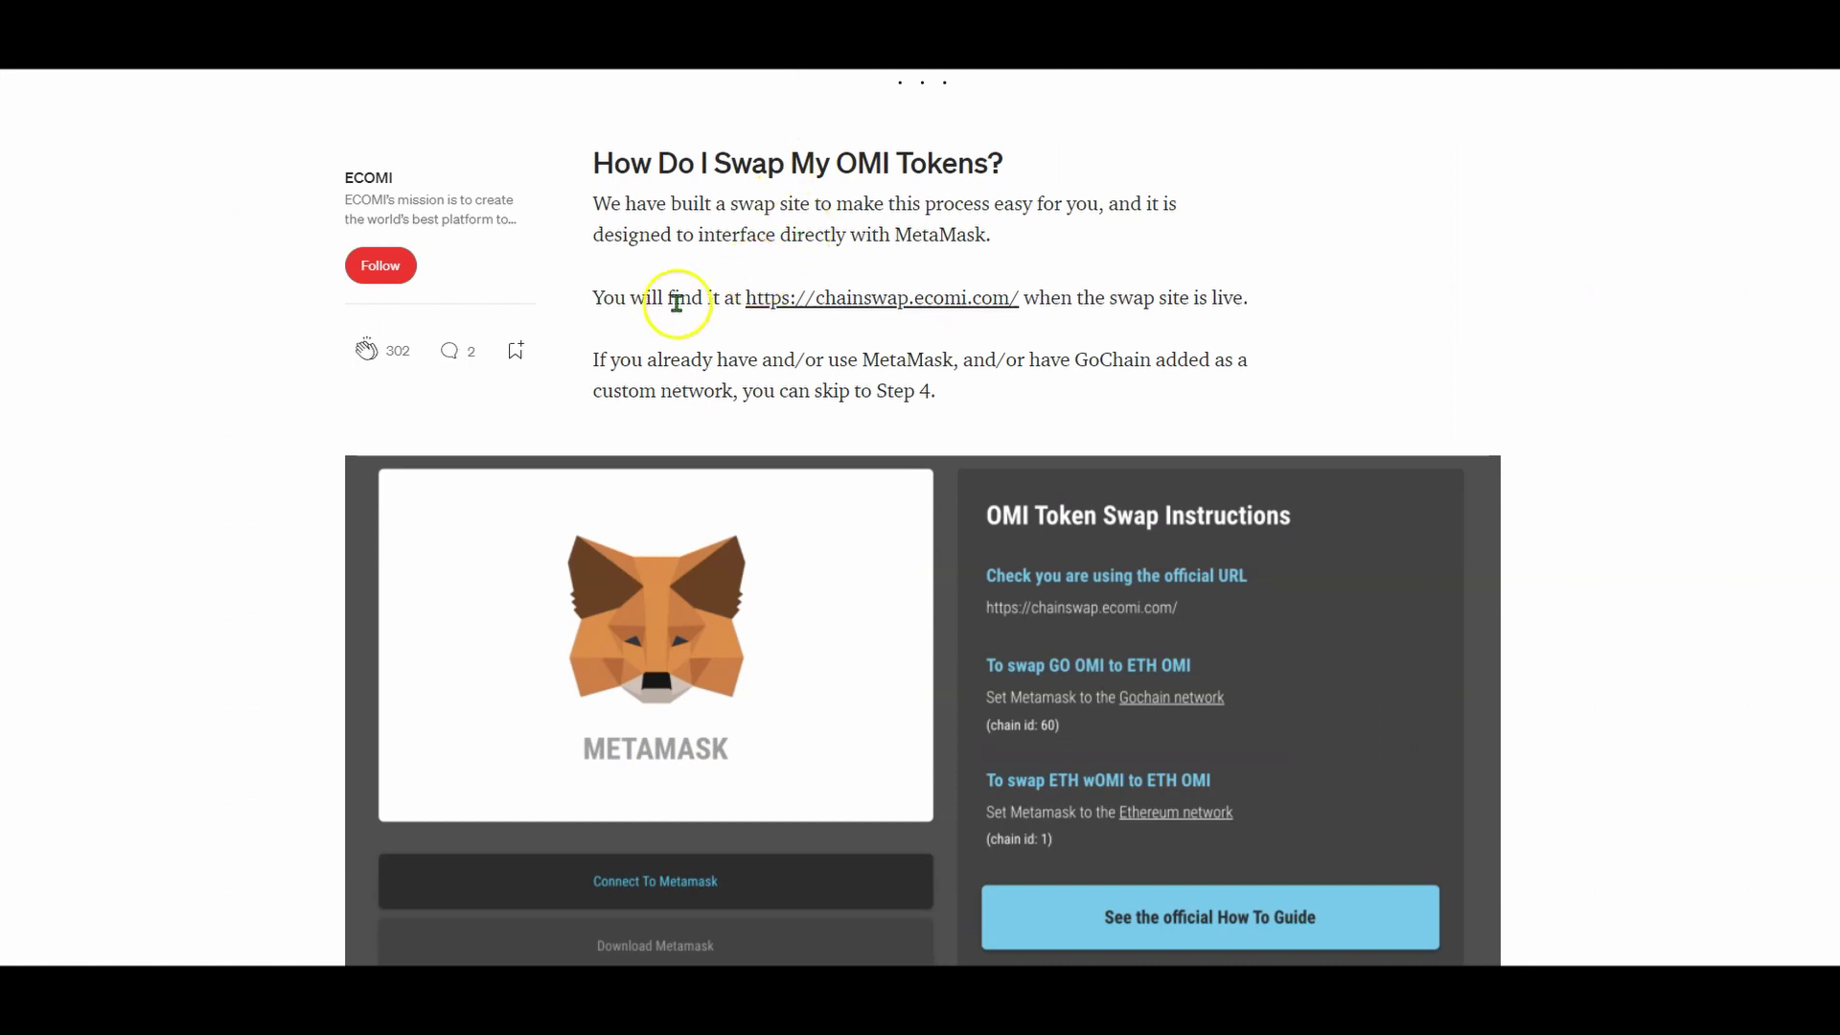
{"action": "double_click", "coordinate": [843, 361]}
{"action": "scroll", "coordinate": [880, 347], "scroll_direction": "down", "scroll_amount": 8}
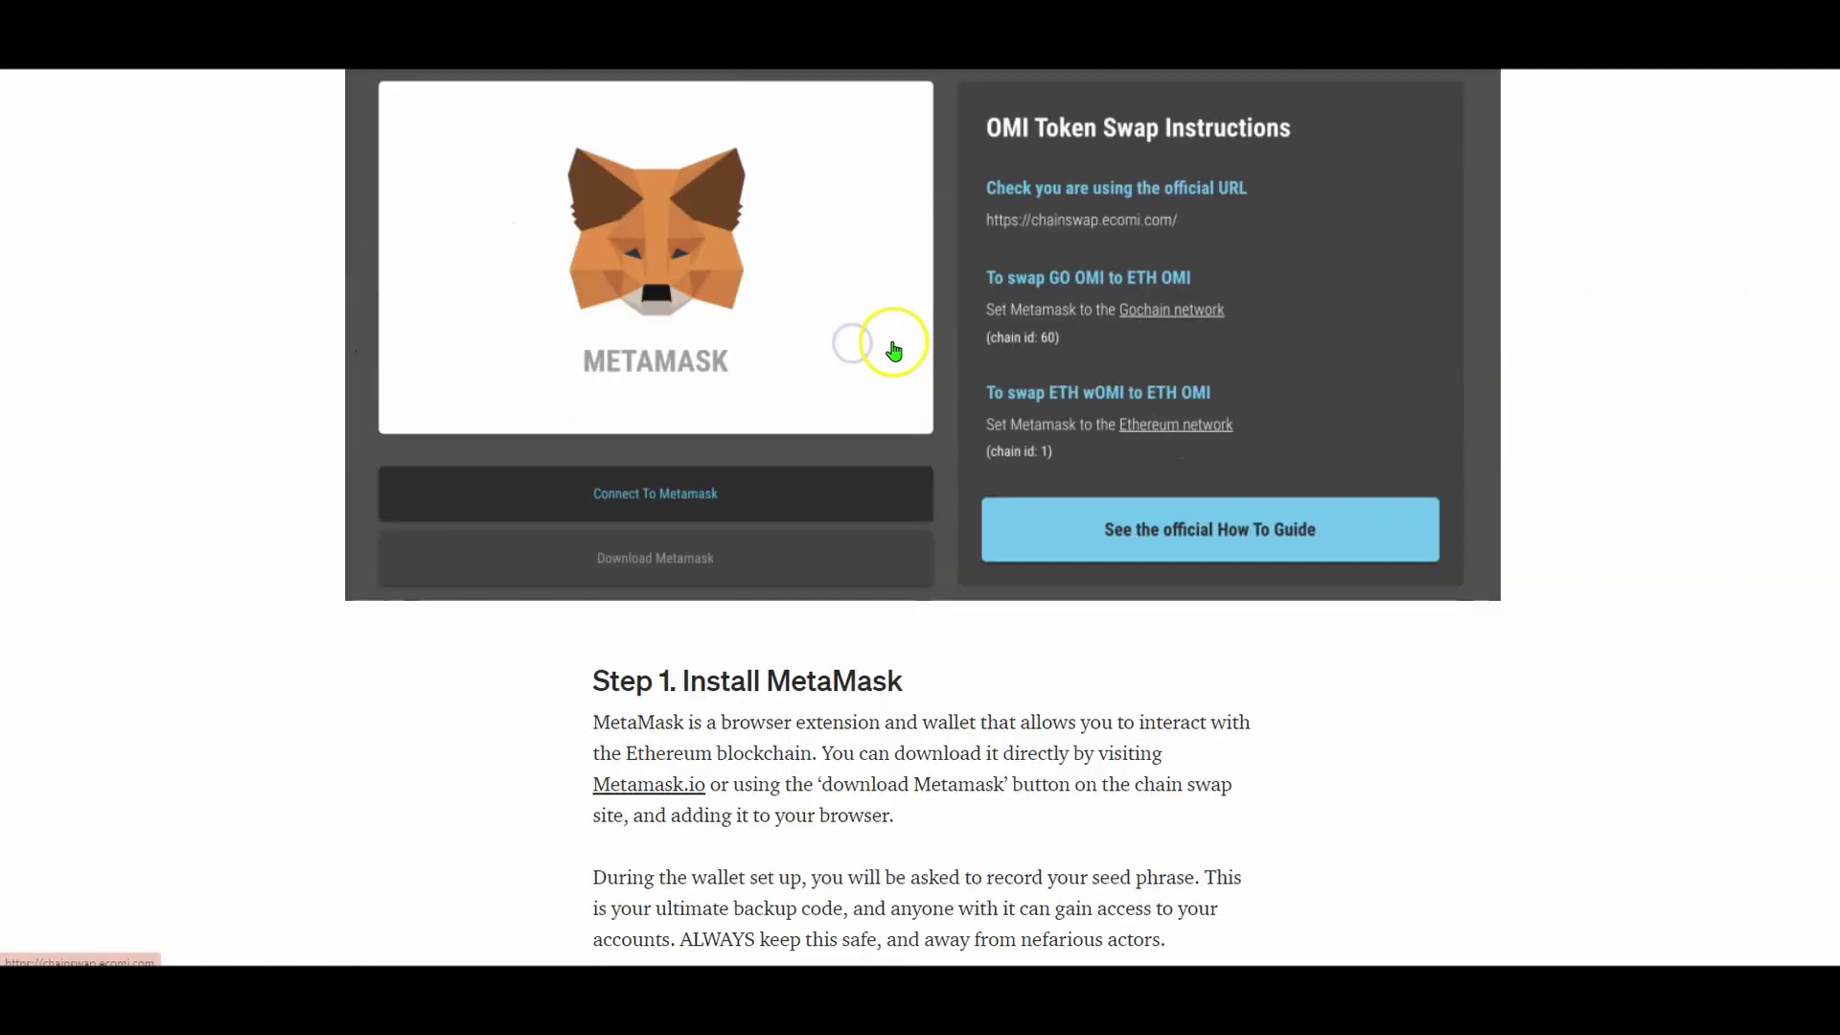
{"action": "left_click_drag", "start_coordinate": [730, 298], "coordinate": [856, 295]}
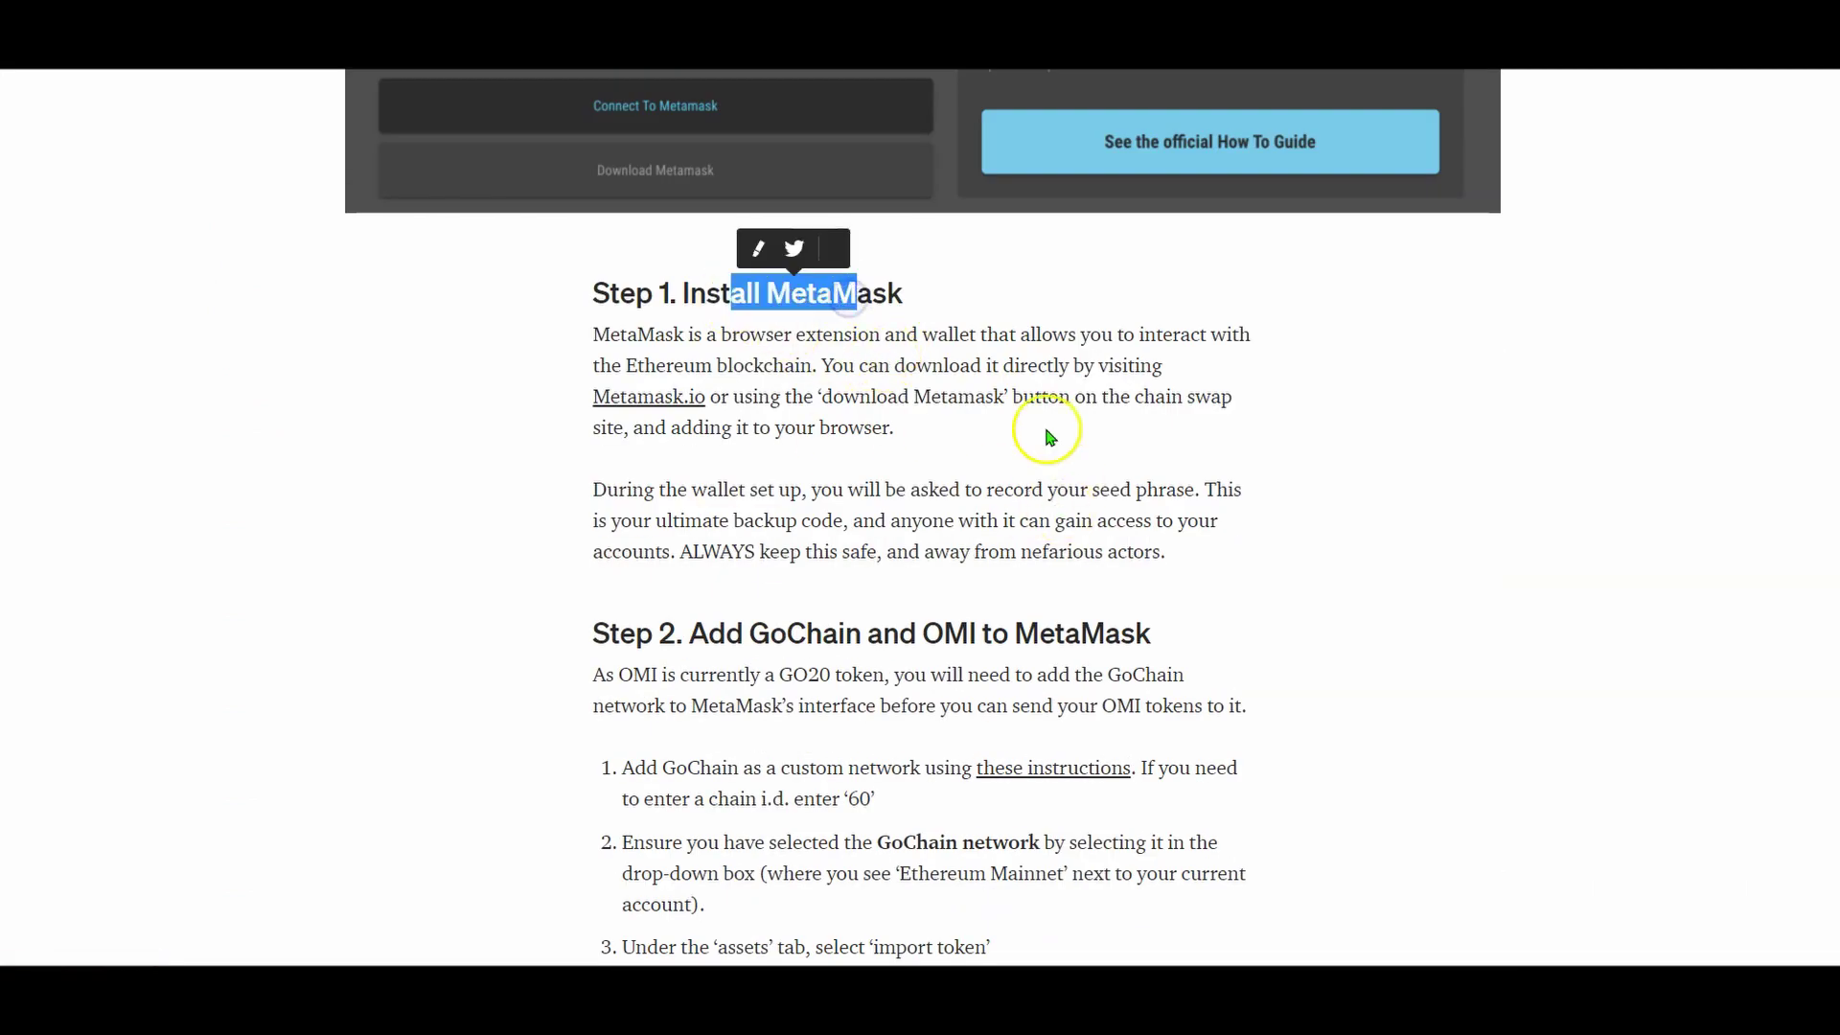
Scroll to 'Step 2. Add GoChain and OMI to MetaMask', highlighting GoChain in the heading.
{"action": "scroll", "coordinate": [1081, 434], "scroll_direction": "down", "scroll_amount": 3}
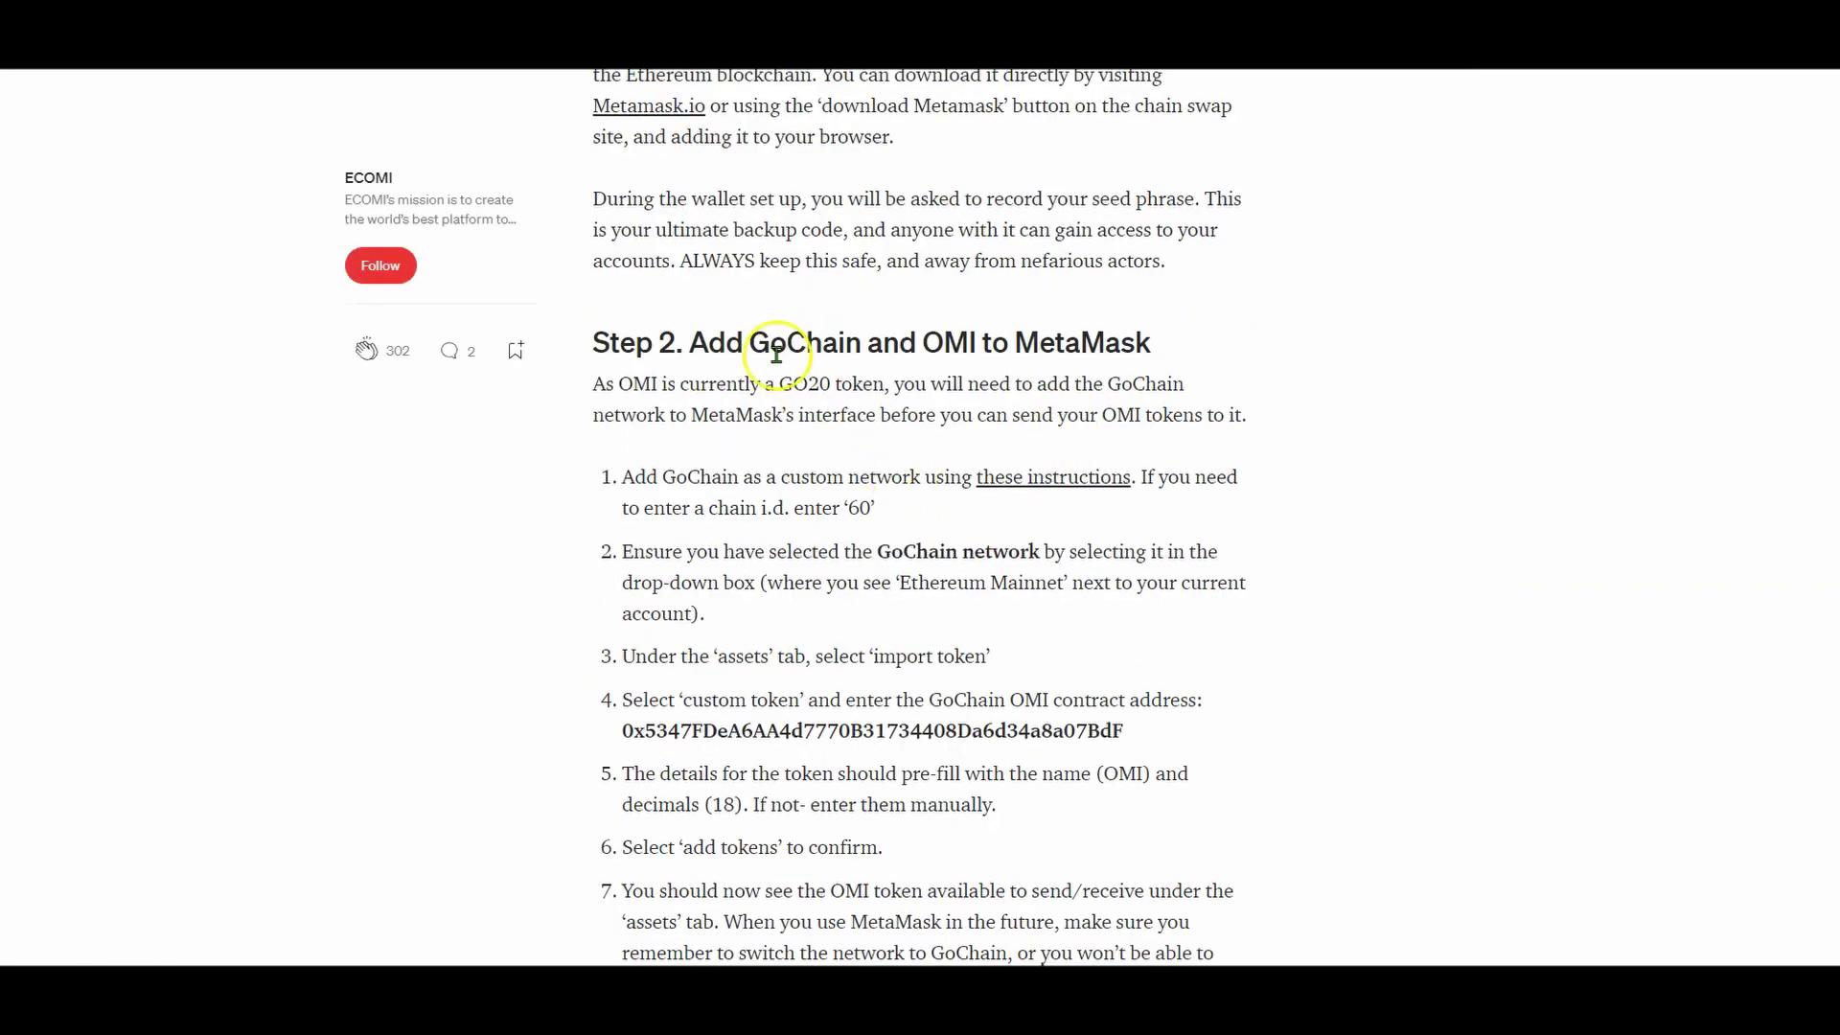
{"action": "left_click_drag", "start_coordinate": [710, 343], "coordinate": [823, 347]}
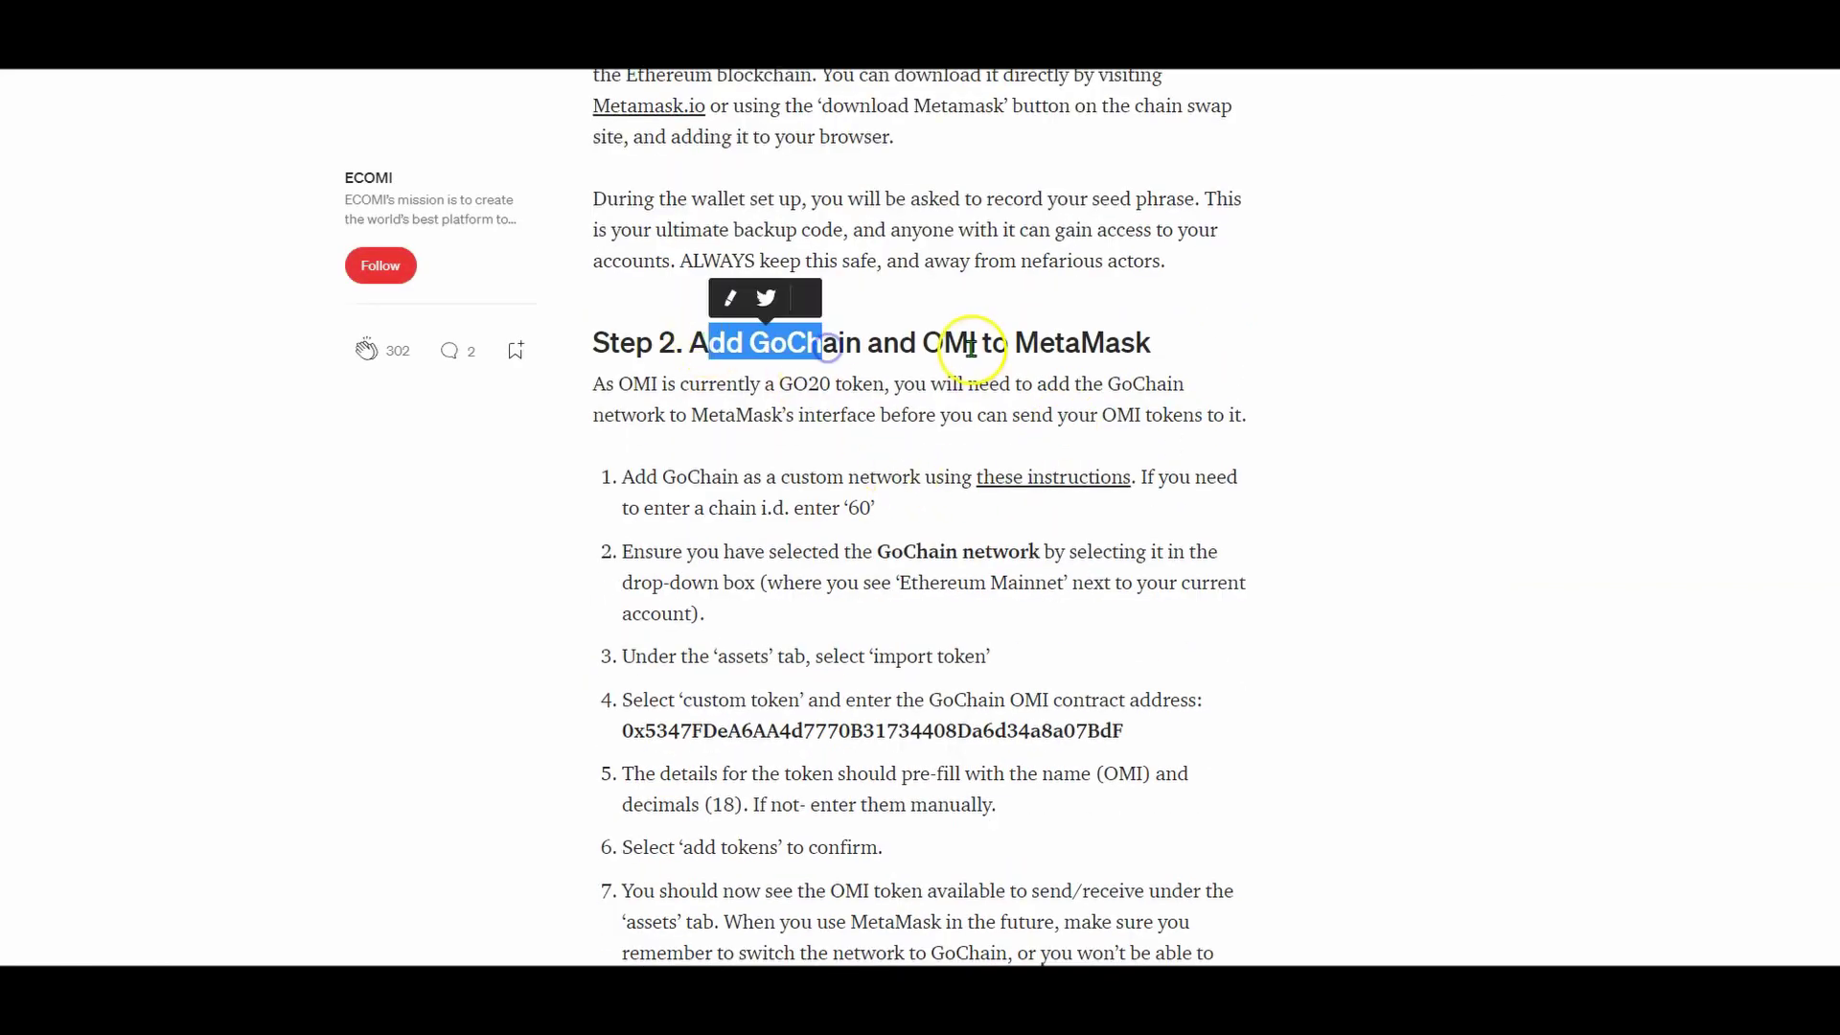
{"action": "left_click_drag", "start_coordinate": [943, 343], "coordinate": [1093, 345]}
{"action": "left_click", "coordinate": [1094, 345]}
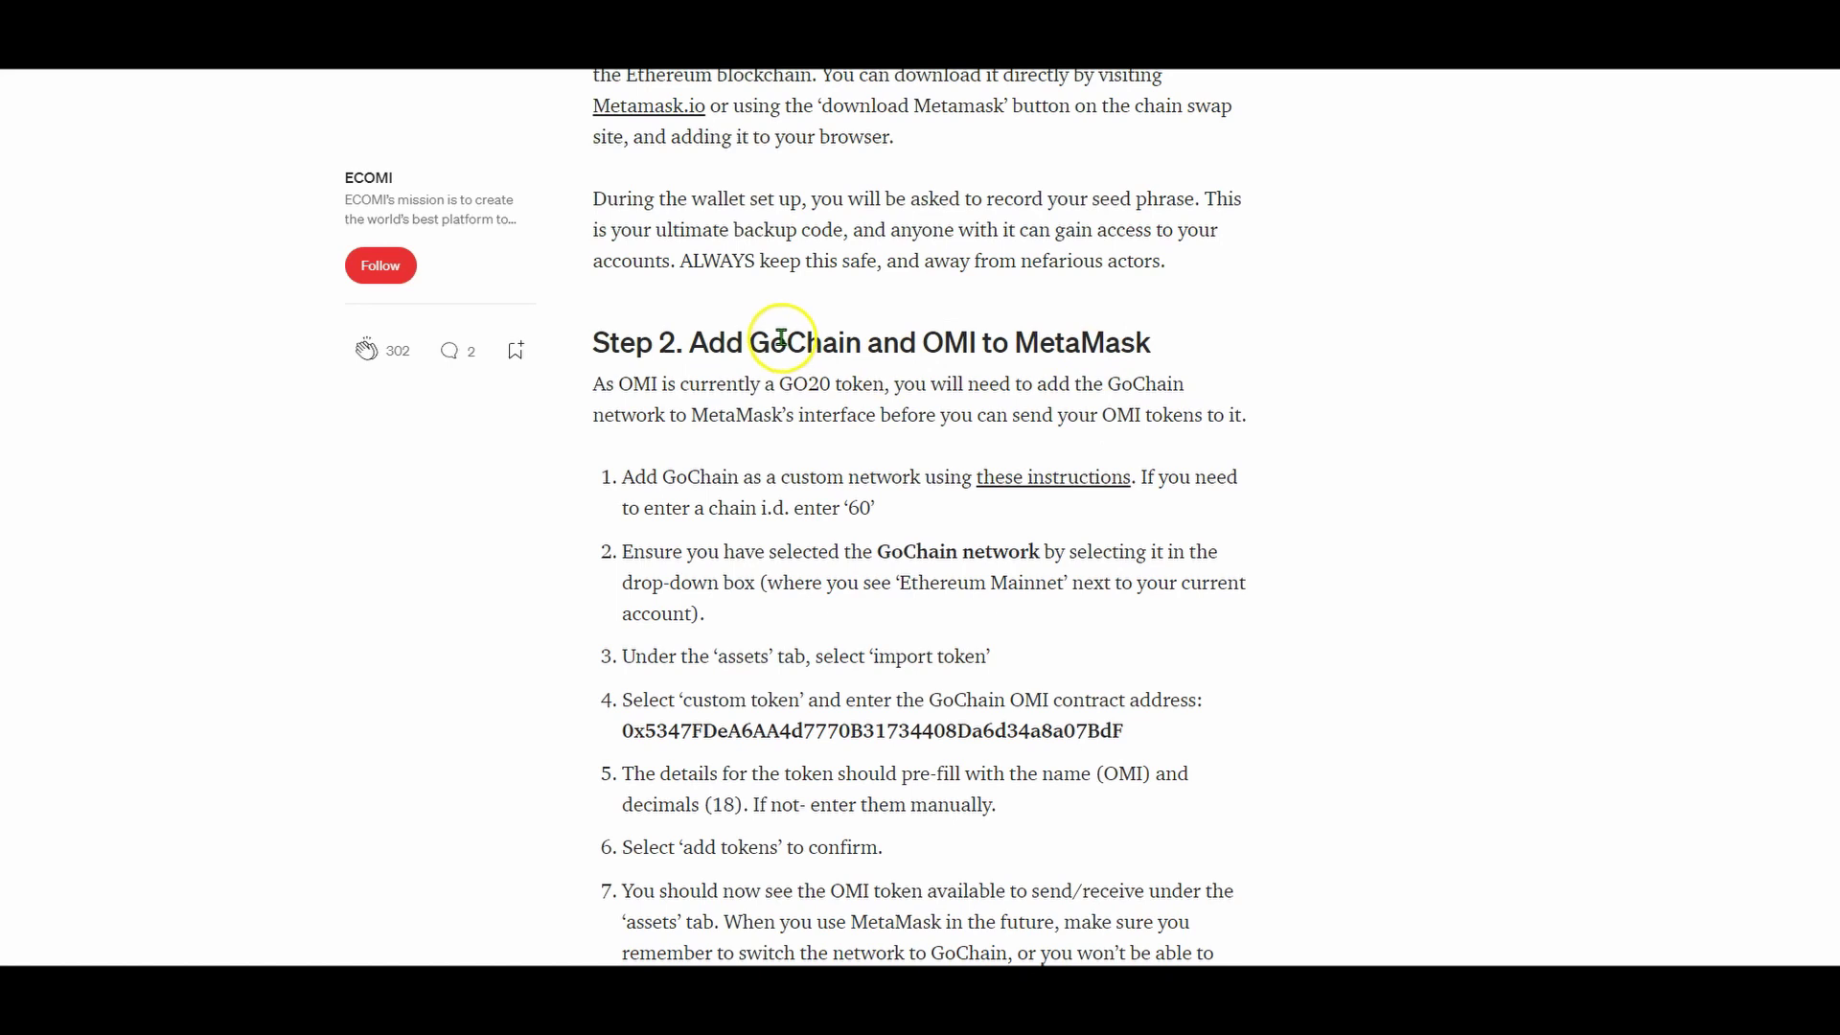
{"action": "left_click_drag", "start_coordinate": [751, 345], "coordinate": [840, 344]}
{"action": "scroll", "coordinate": [822, 399], "scroll_direction": "down", "scroll_amount": 1}
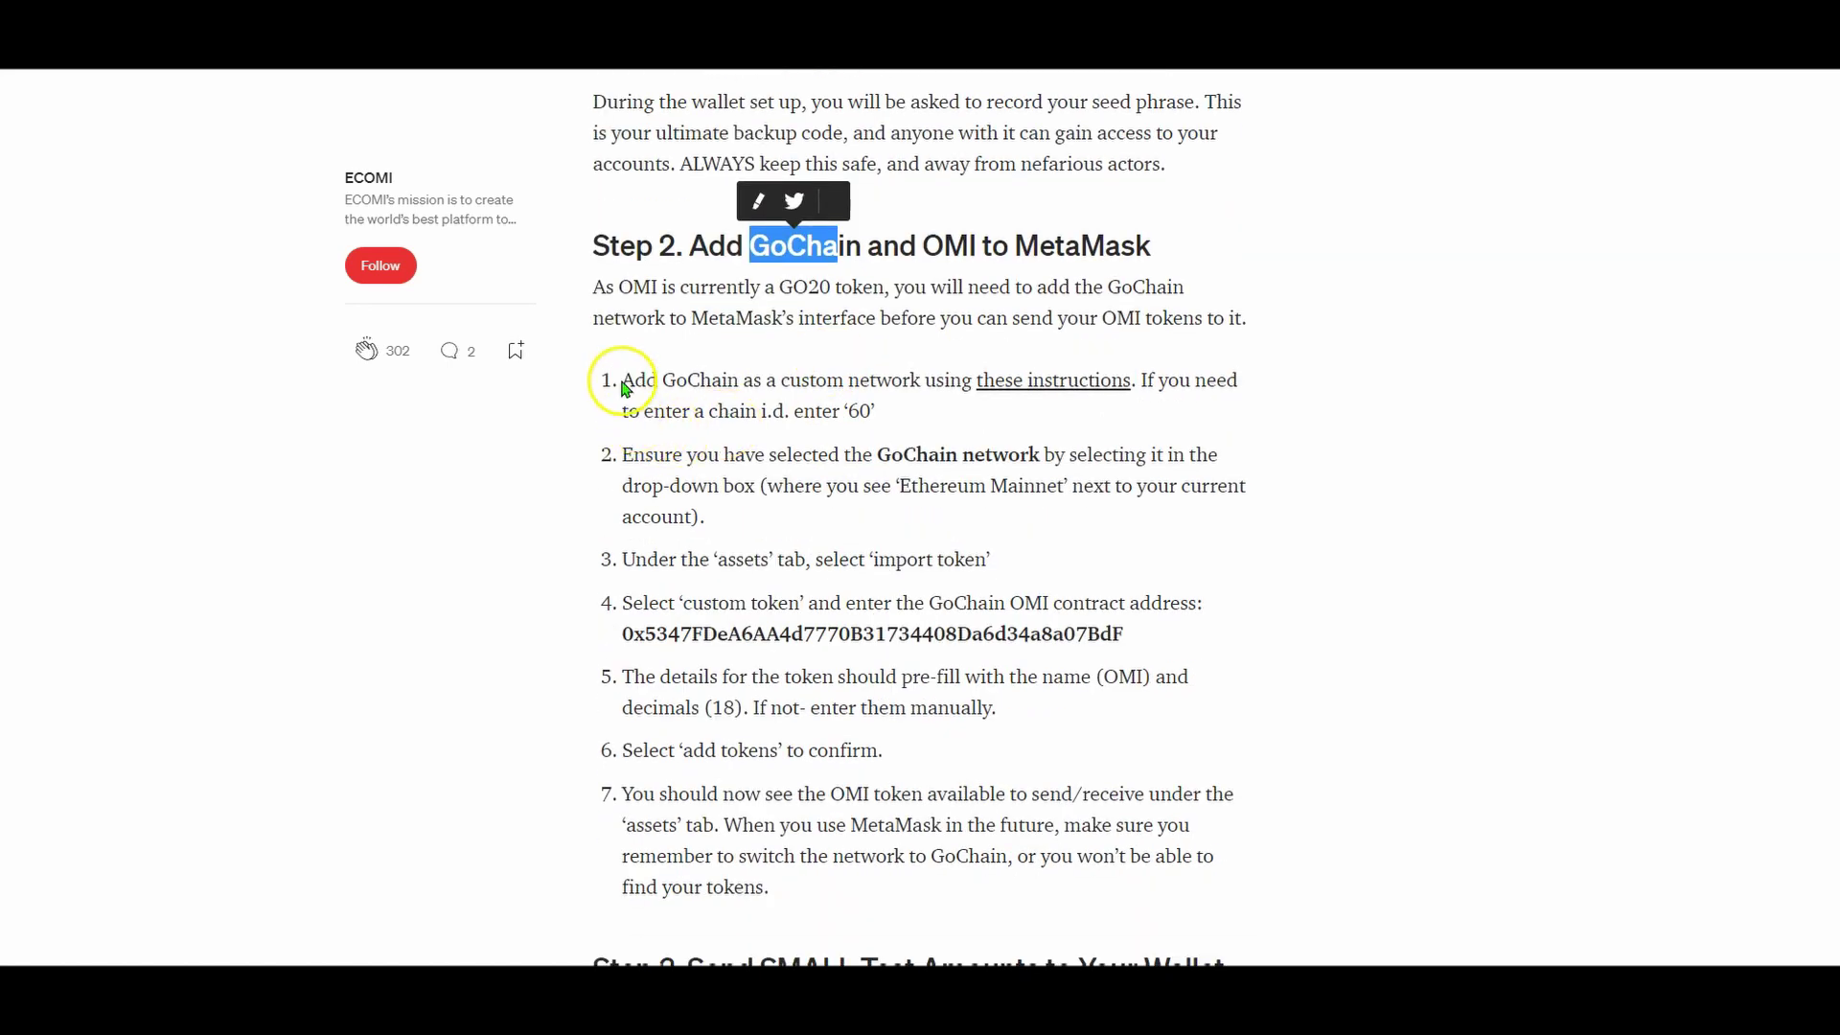
{"action": "left_click_drag", "start_coordinate": [624, 381], "coordinate": [917, 381]}
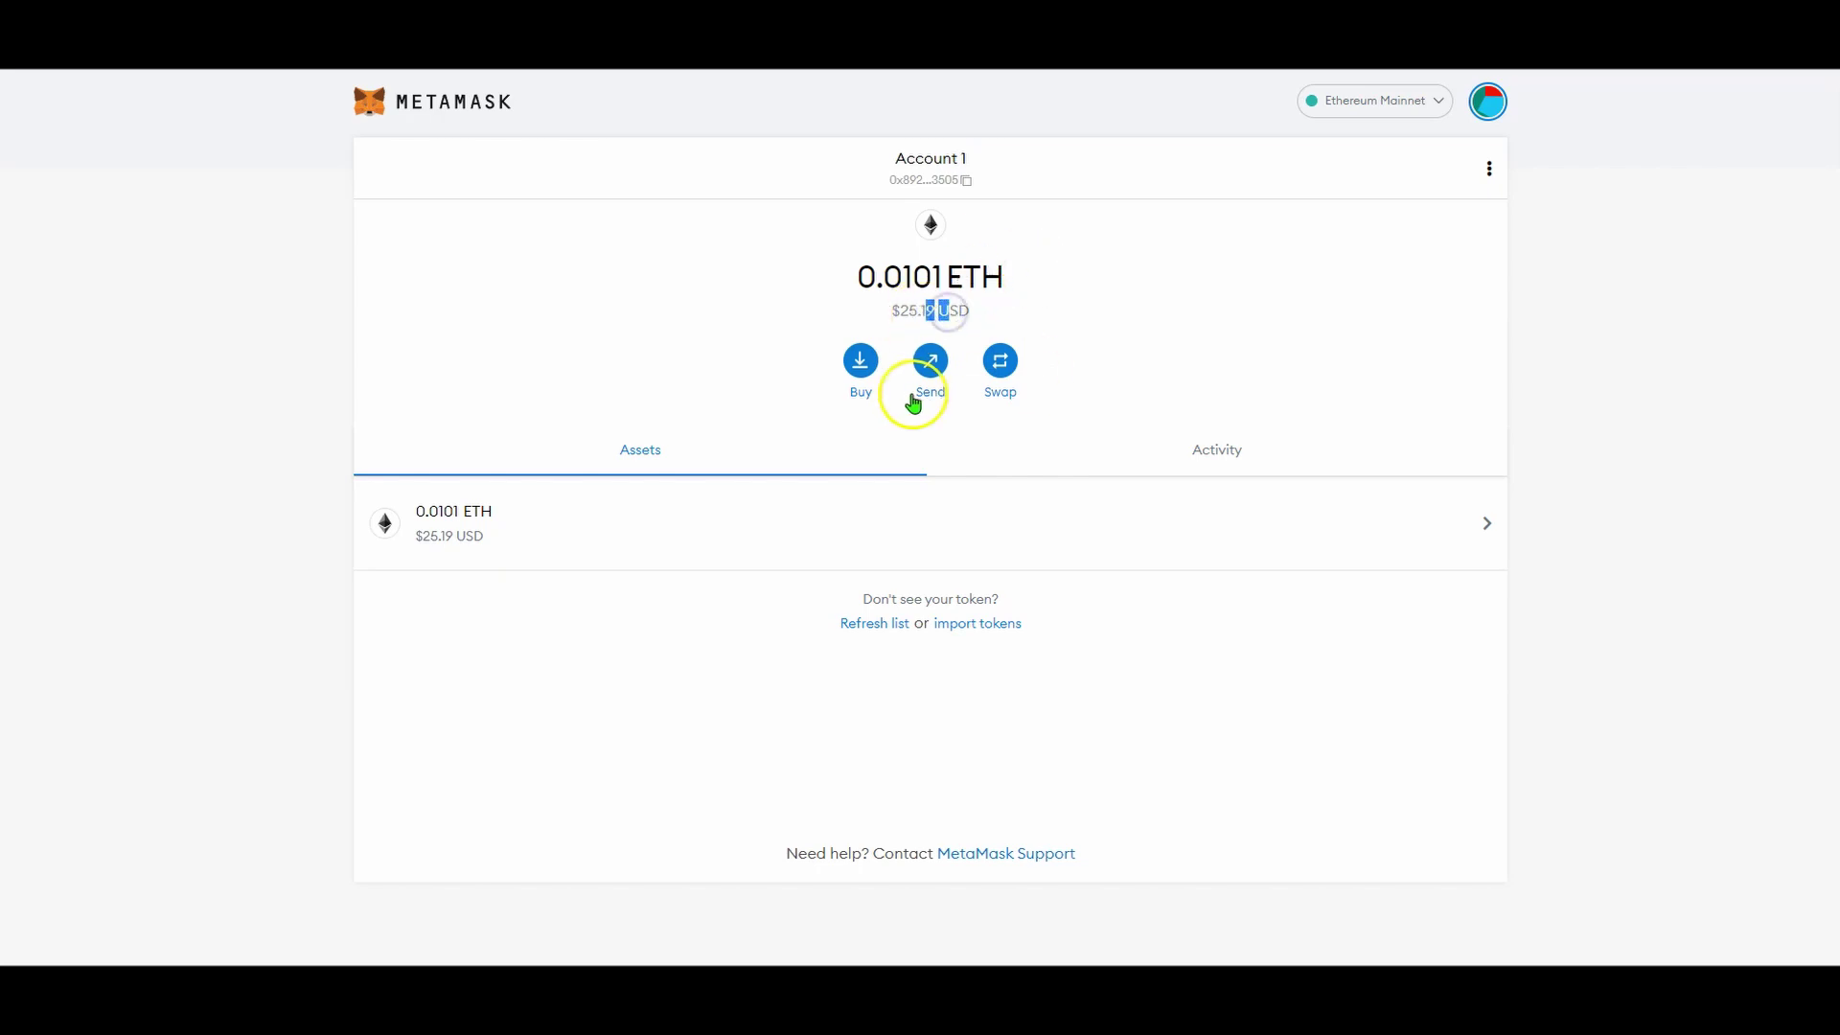
From MetaMask's Ethereum Mainnet network list, choose Add Network to get a blank custom-network form.
{"action": "left_click", "coordinate": [606, 663]}
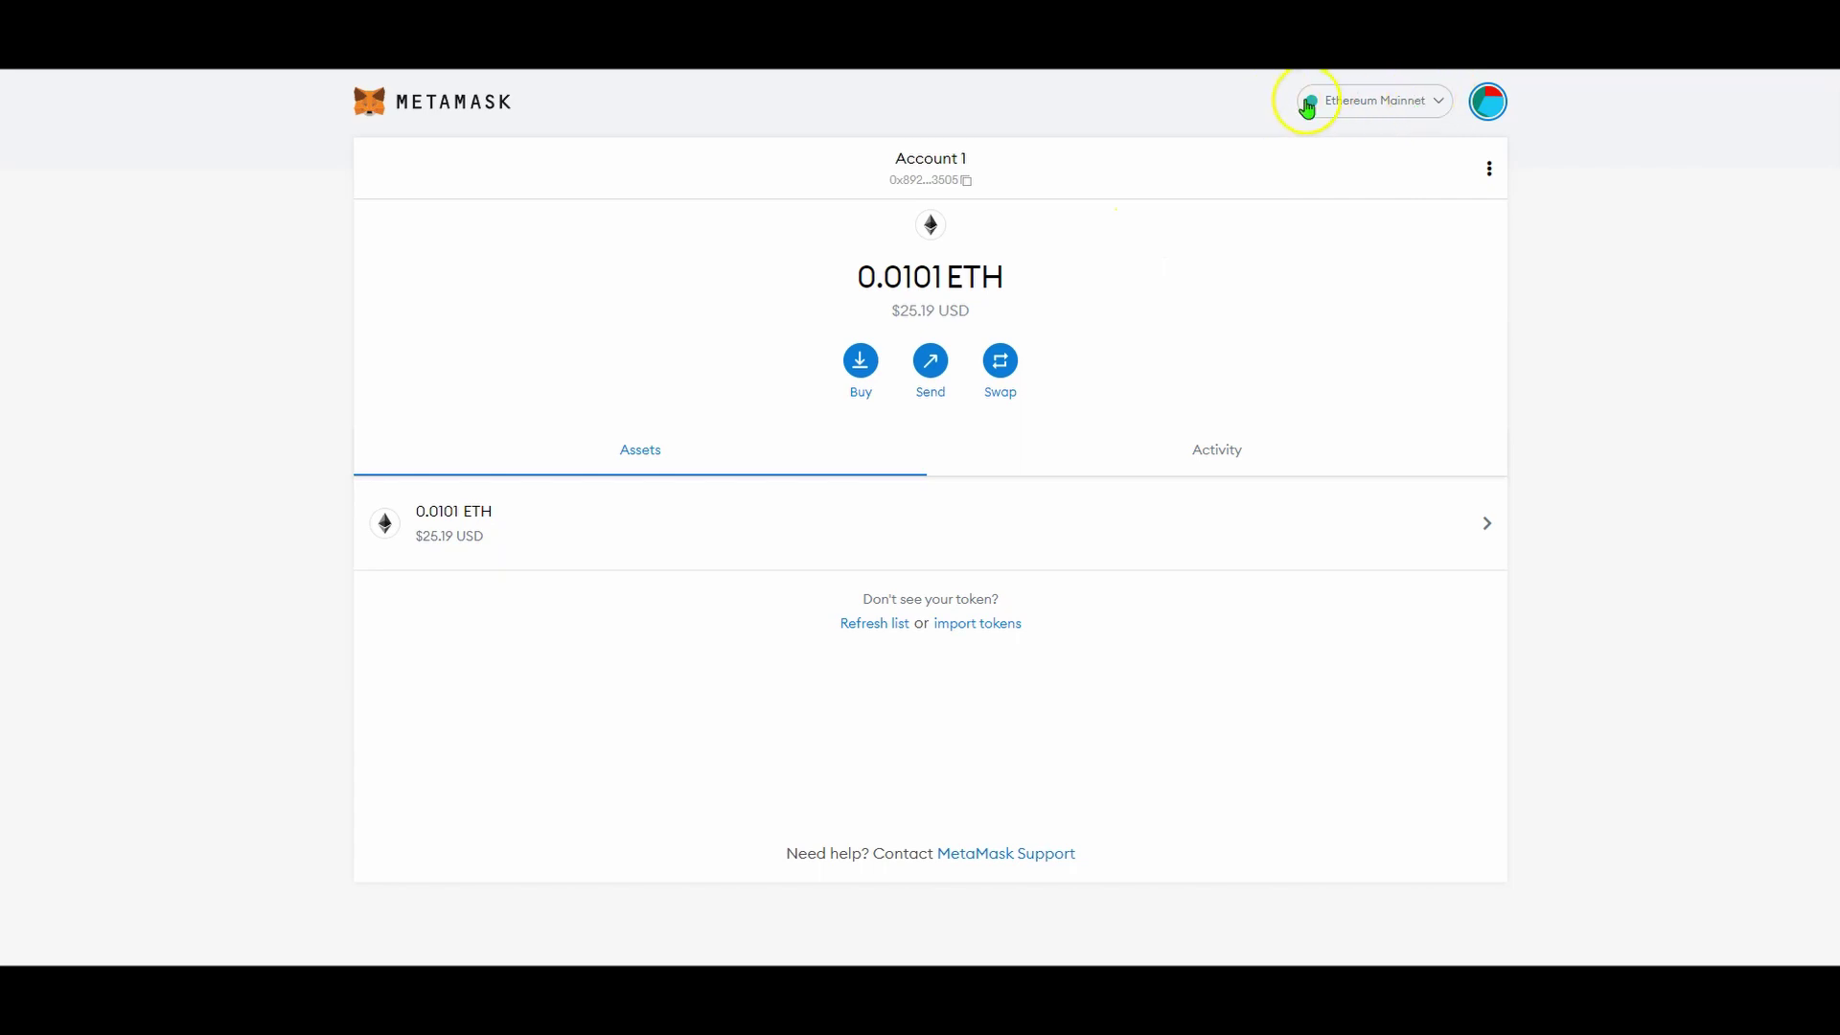
{"action": "left_click", "coordinate": [1428, 107]}
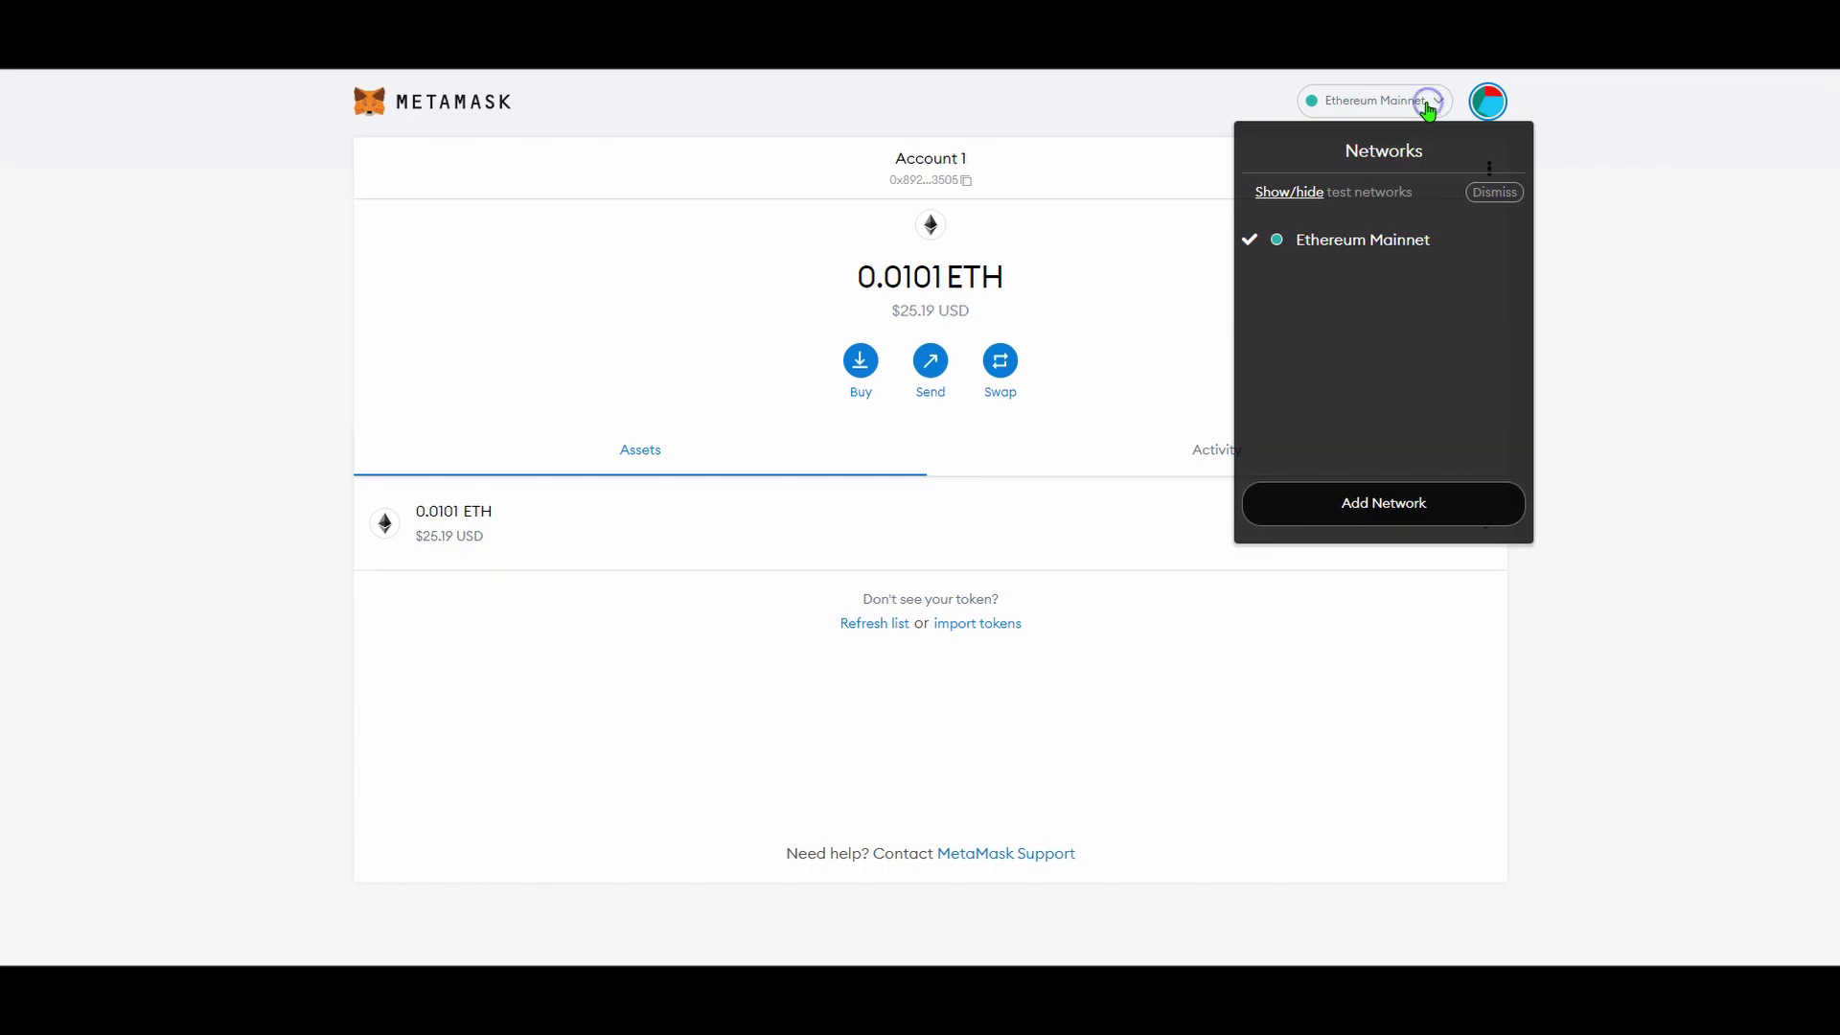
{"action": "left_click", "coordinate": [1369, 505]}
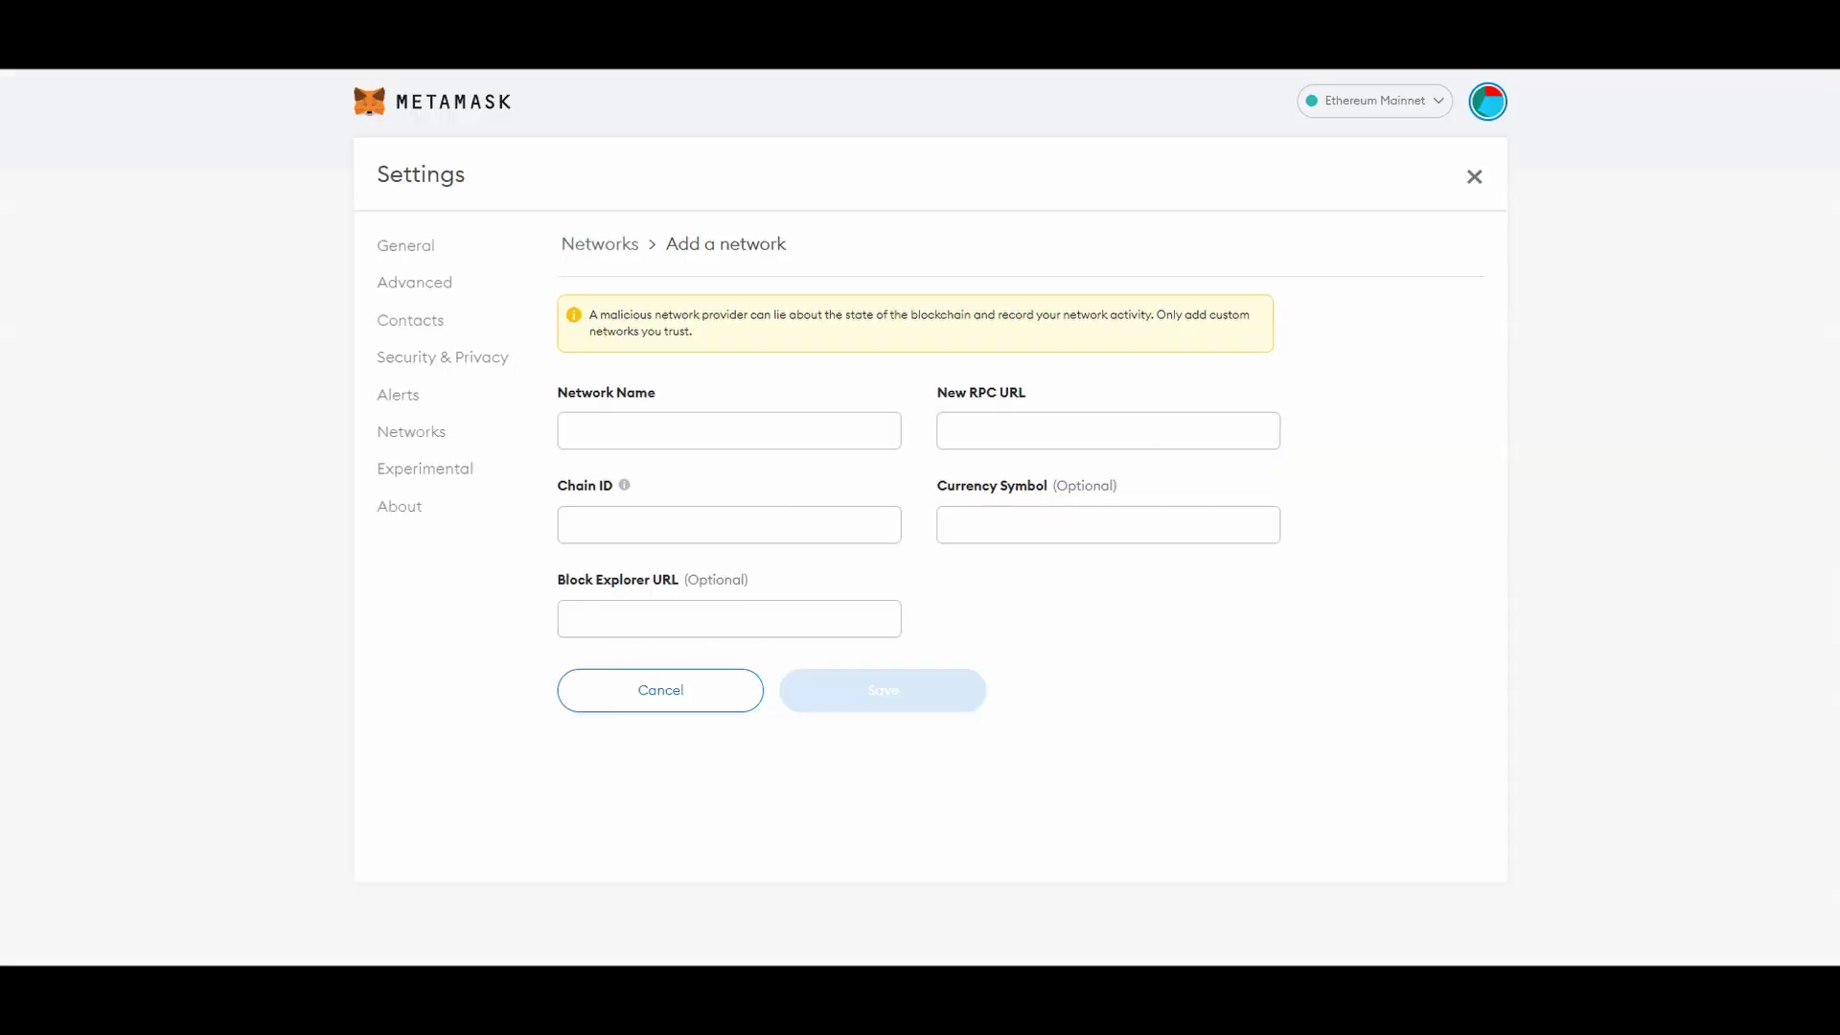
{"action": "left_click", "coordinate": [729, 430]}
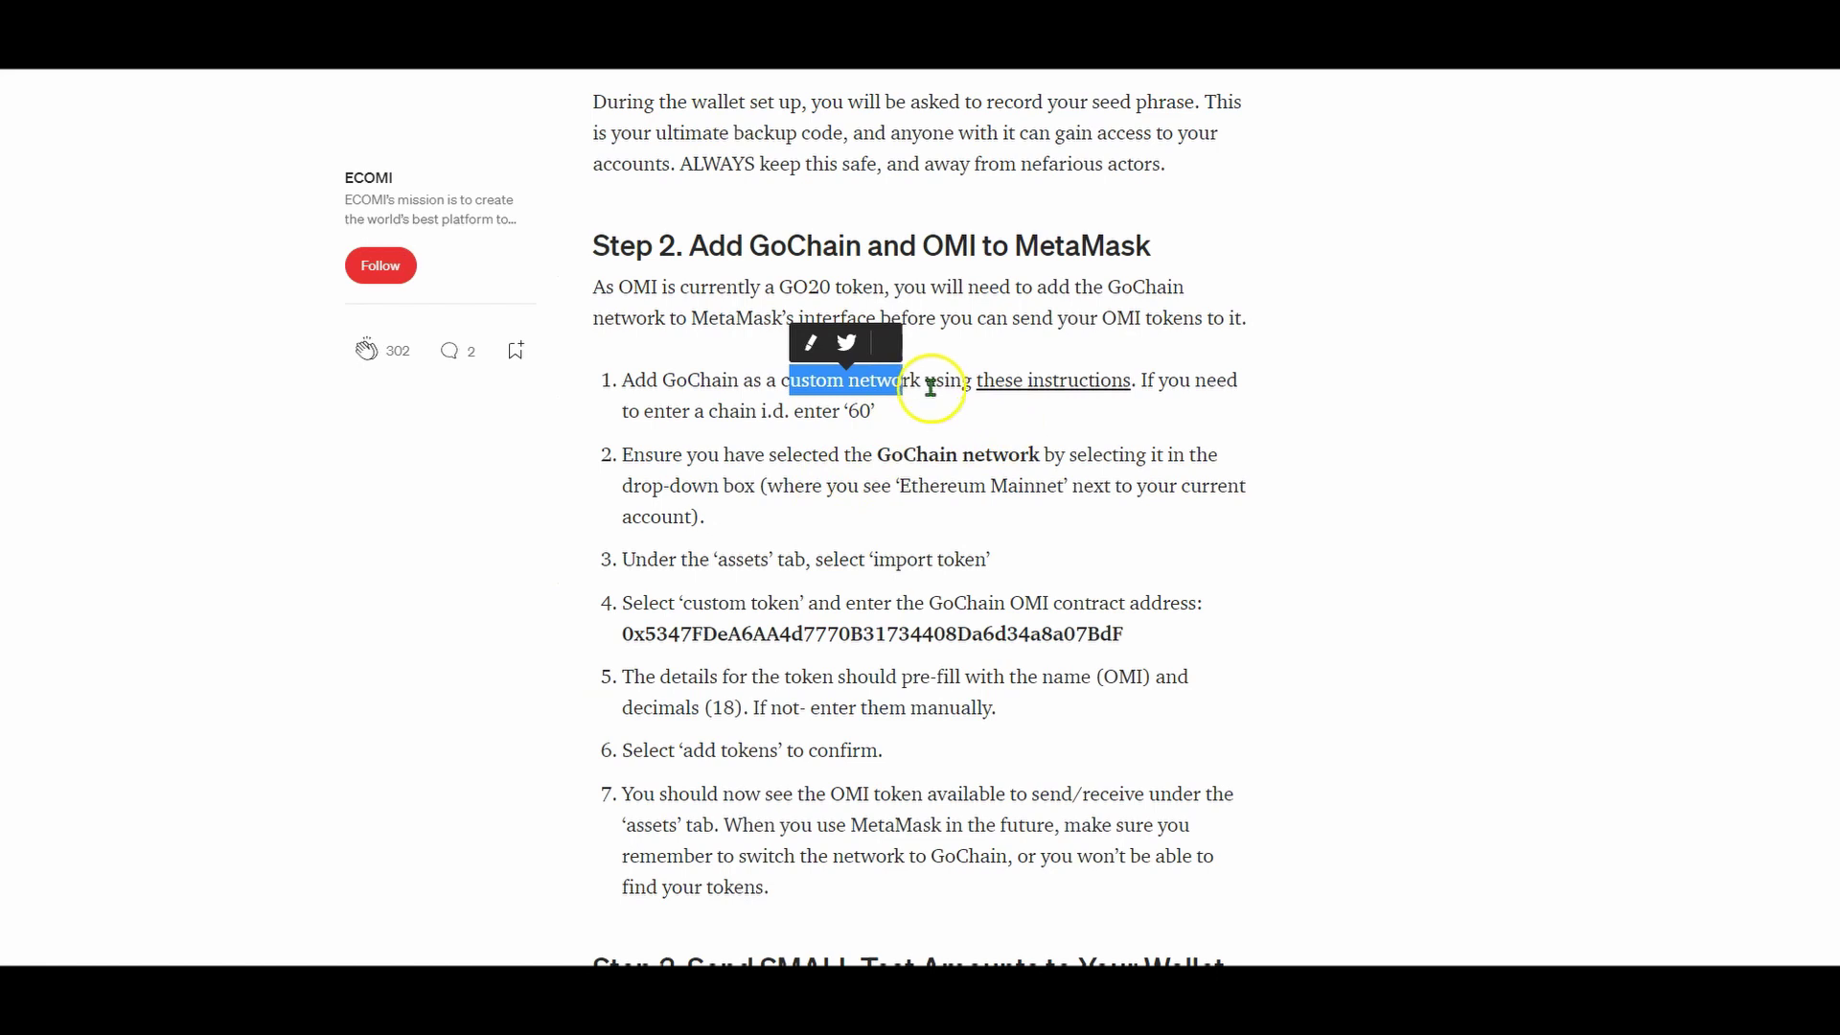
{"action": "left_click", "coordinate": [934, 391]}
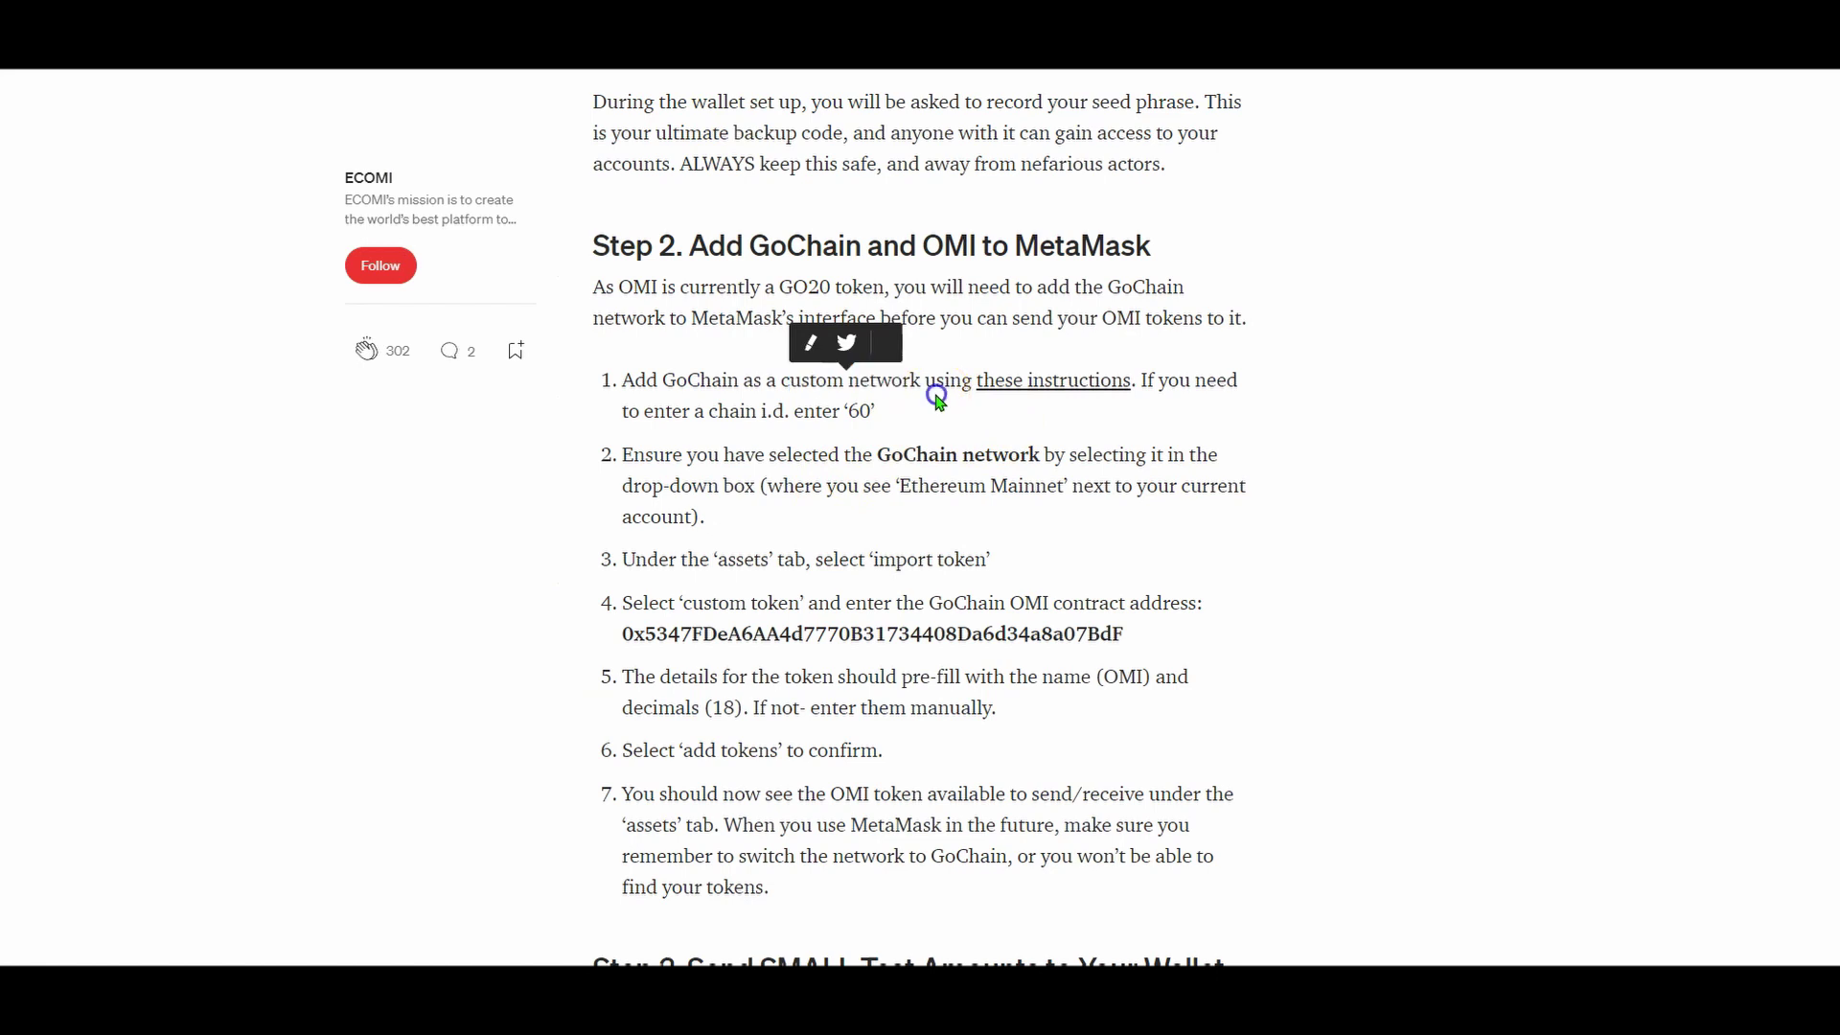
Open GoChain's MetaMask setup instructions from the 'these instructions' link in a new tab.
{"action": "left_click", "coordinate": [1059, 393]}
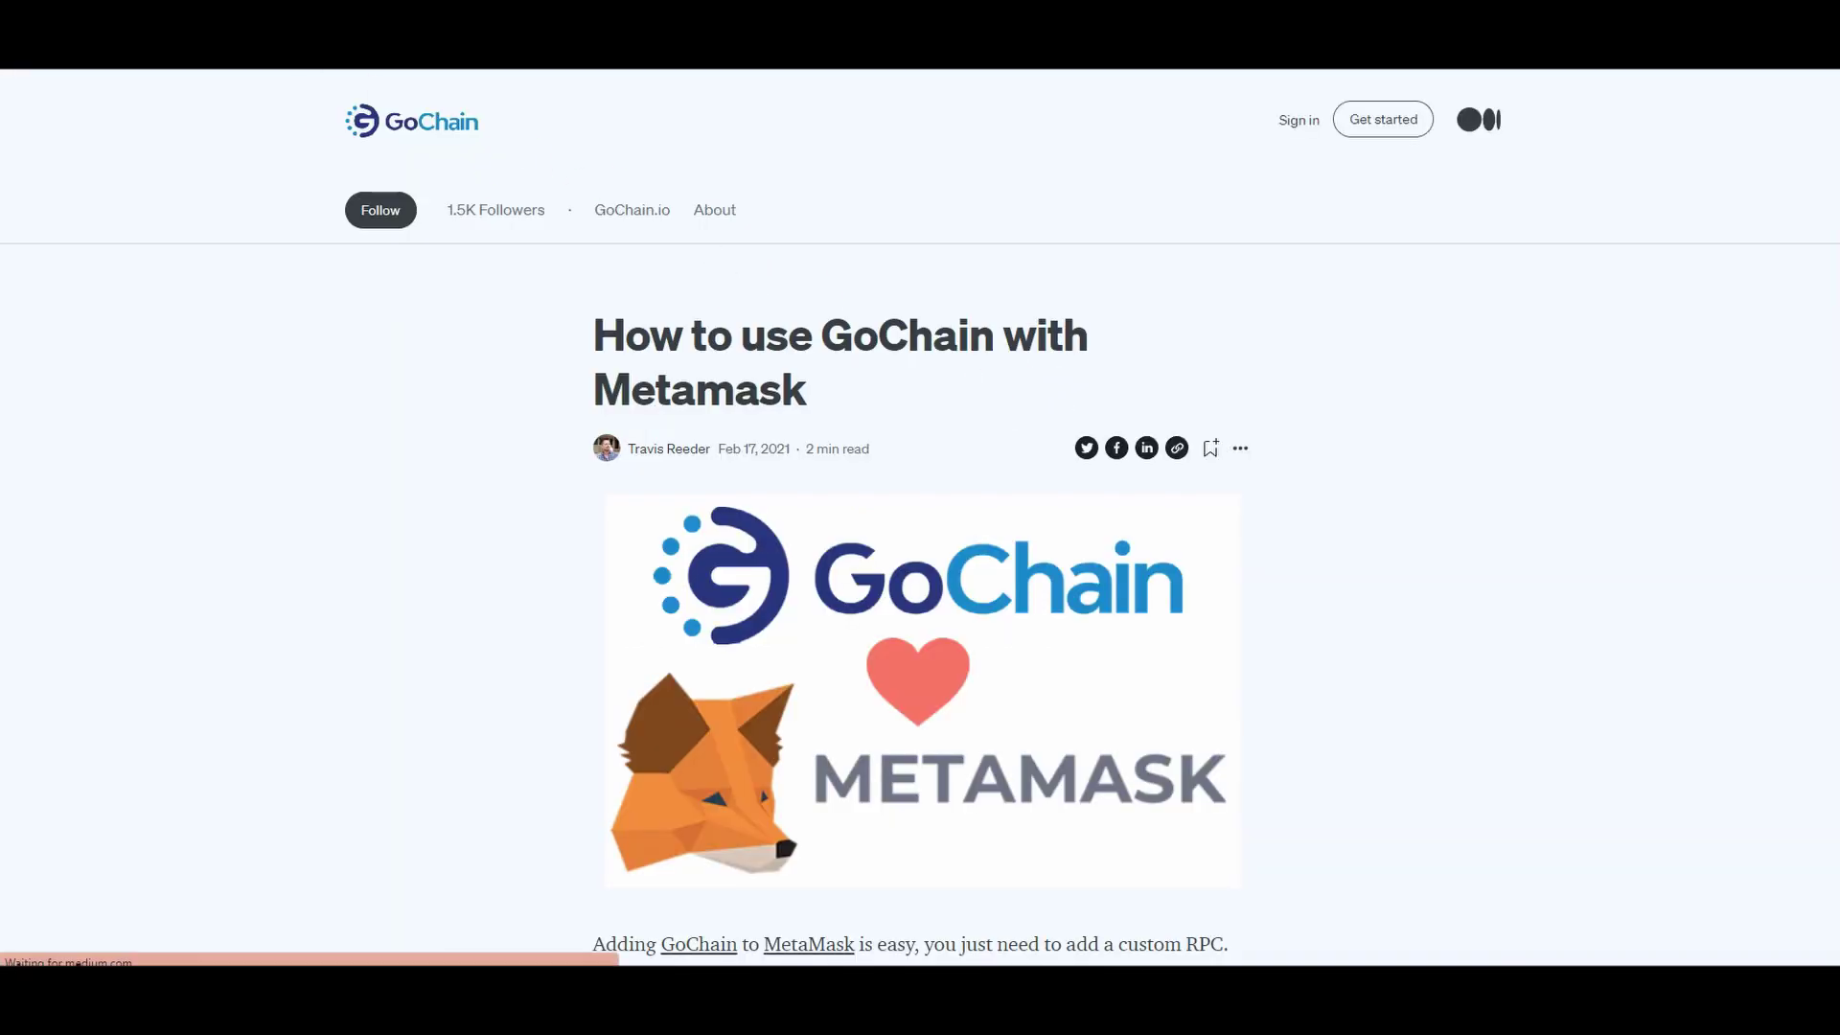
{"action": "key", "text": "alt+Left"}
{"action": "right_click", "coordinate": [1087, 376]}
{"action": "left_click", "coordinate": [1115, 393]}
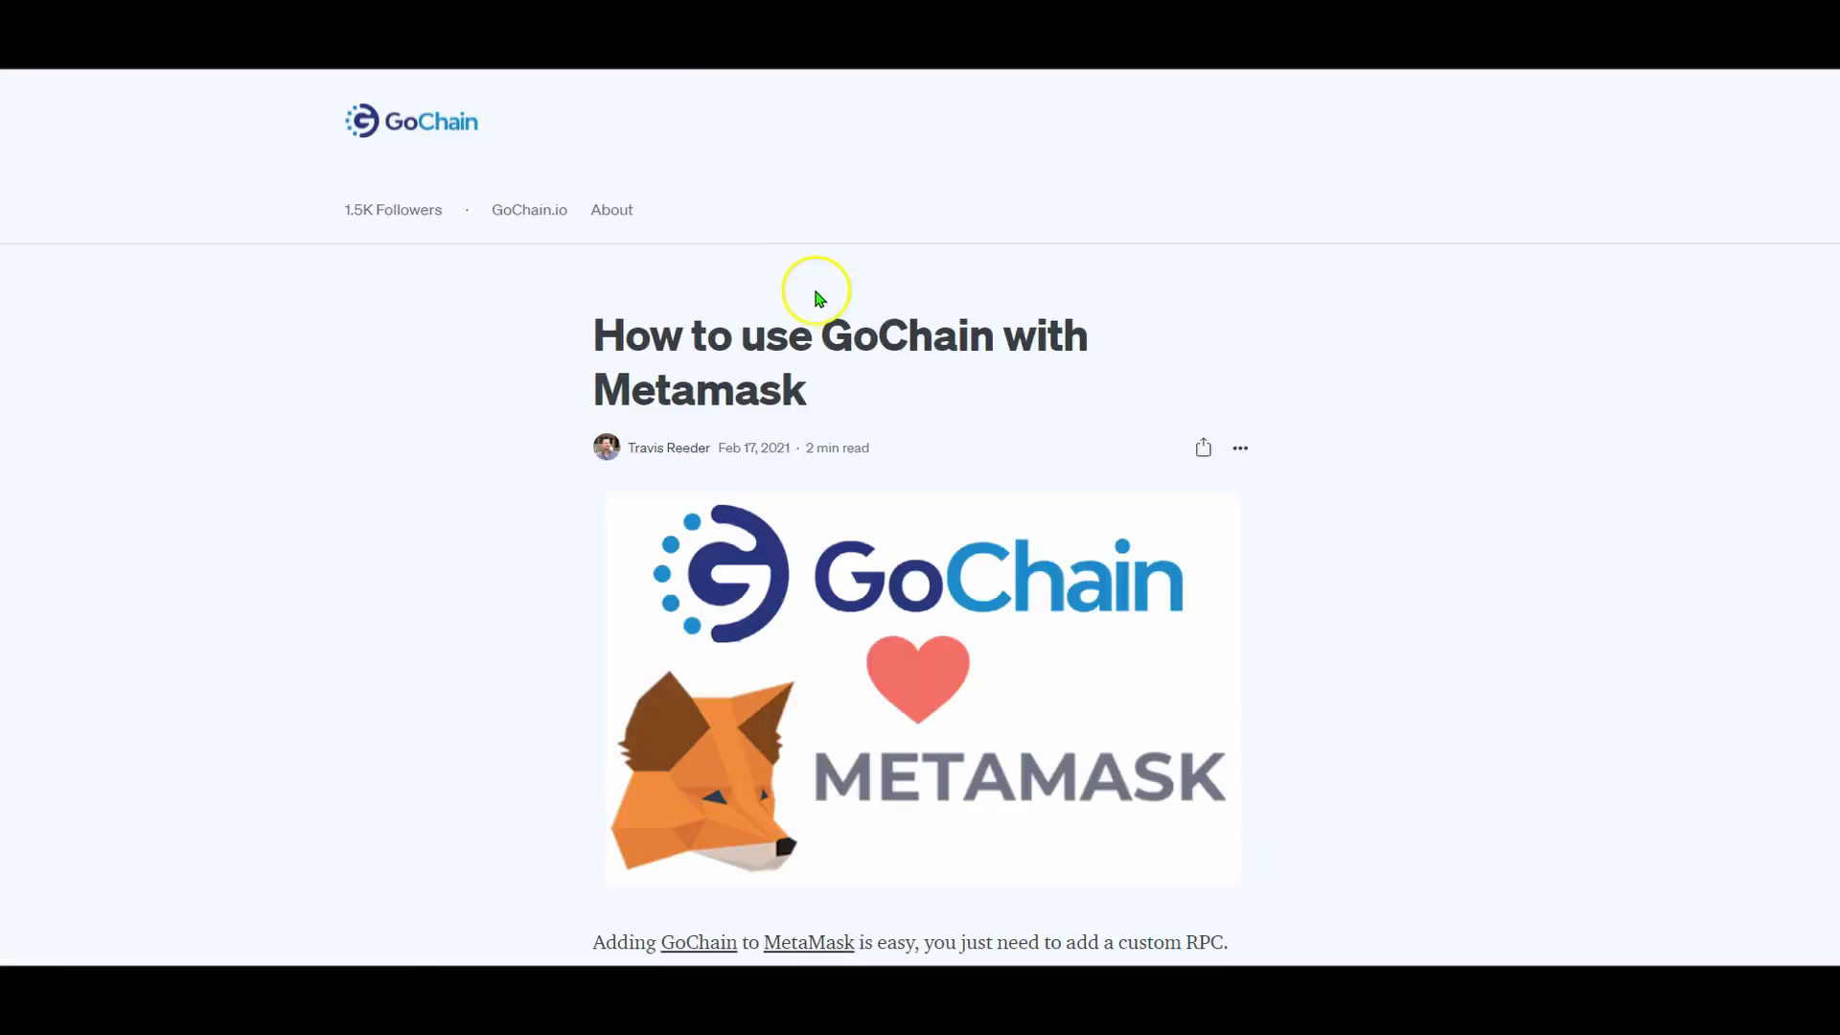
{"action": "scroll", "coordinate": [924, 595], "scroll_direction": "down", "scroll_amount": 6}
{"action": "scroll", "coordinate": [963, 627], "scroll_direction": "up", "scroll_amount": 1}
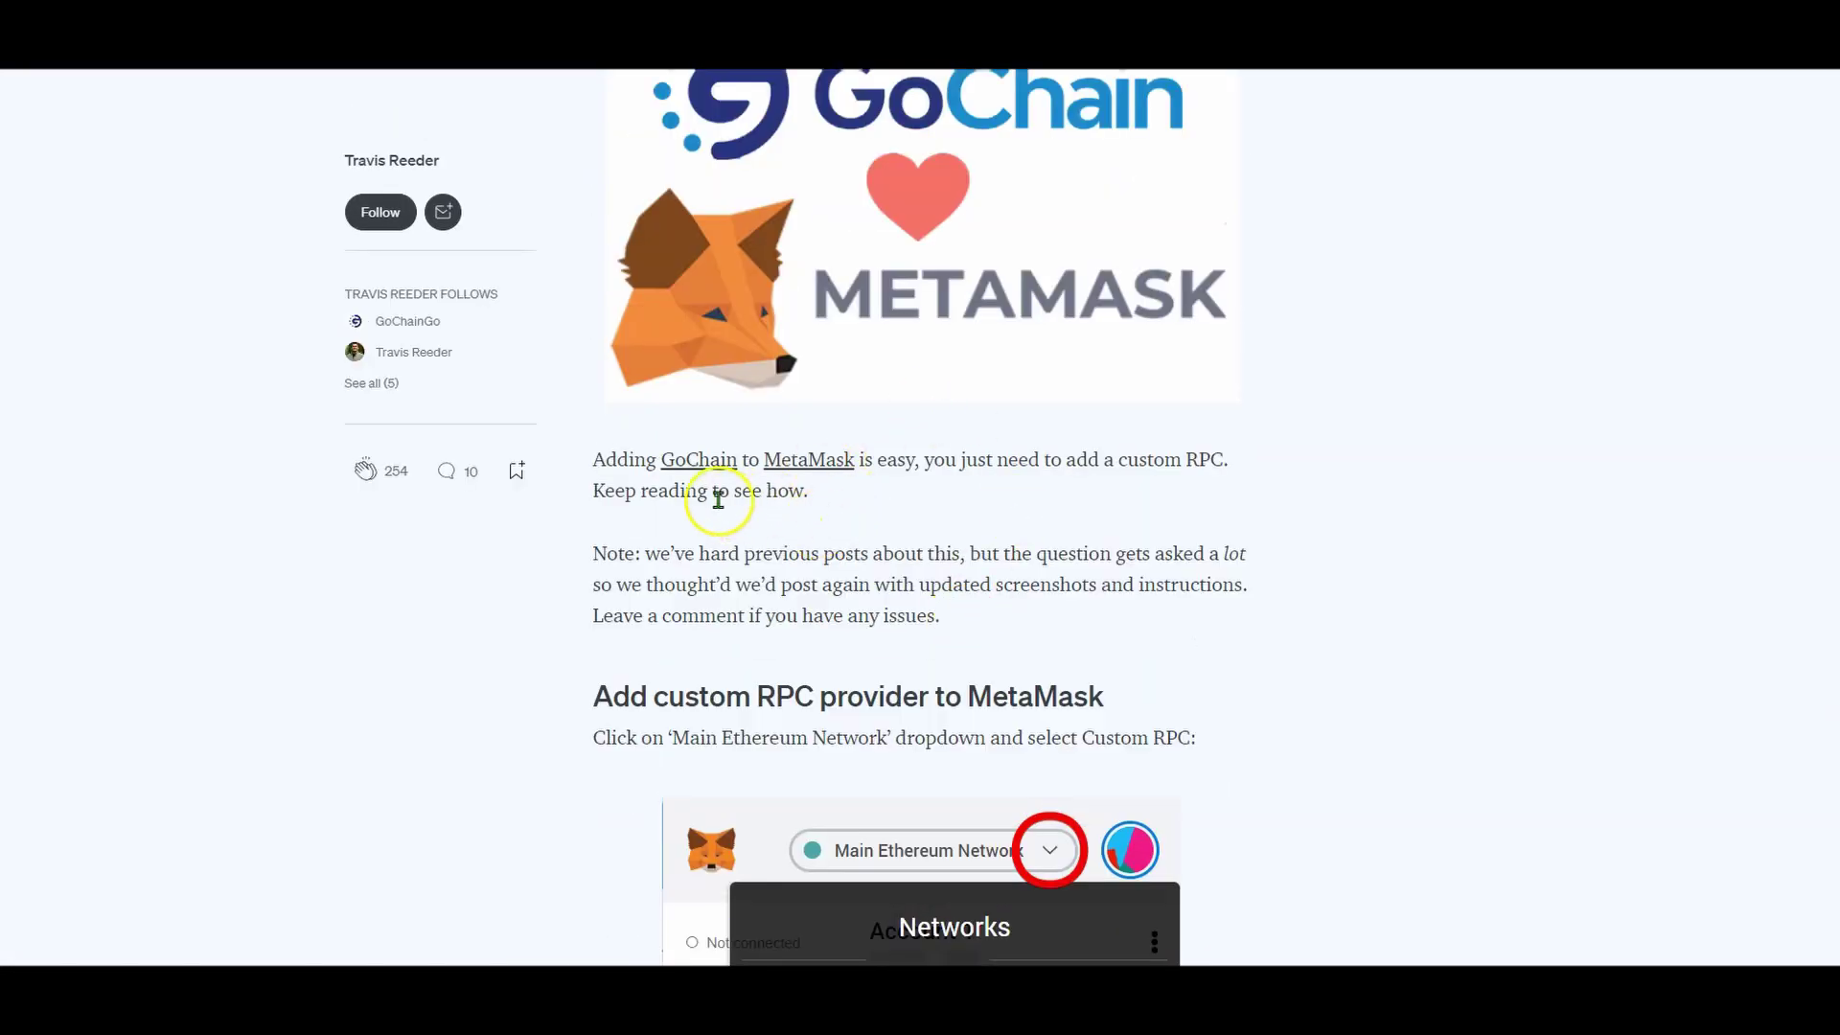
{"action": "scroll", "coordinate": [878, 581], "scroll_direction": "down", "scroll_amount": 4}
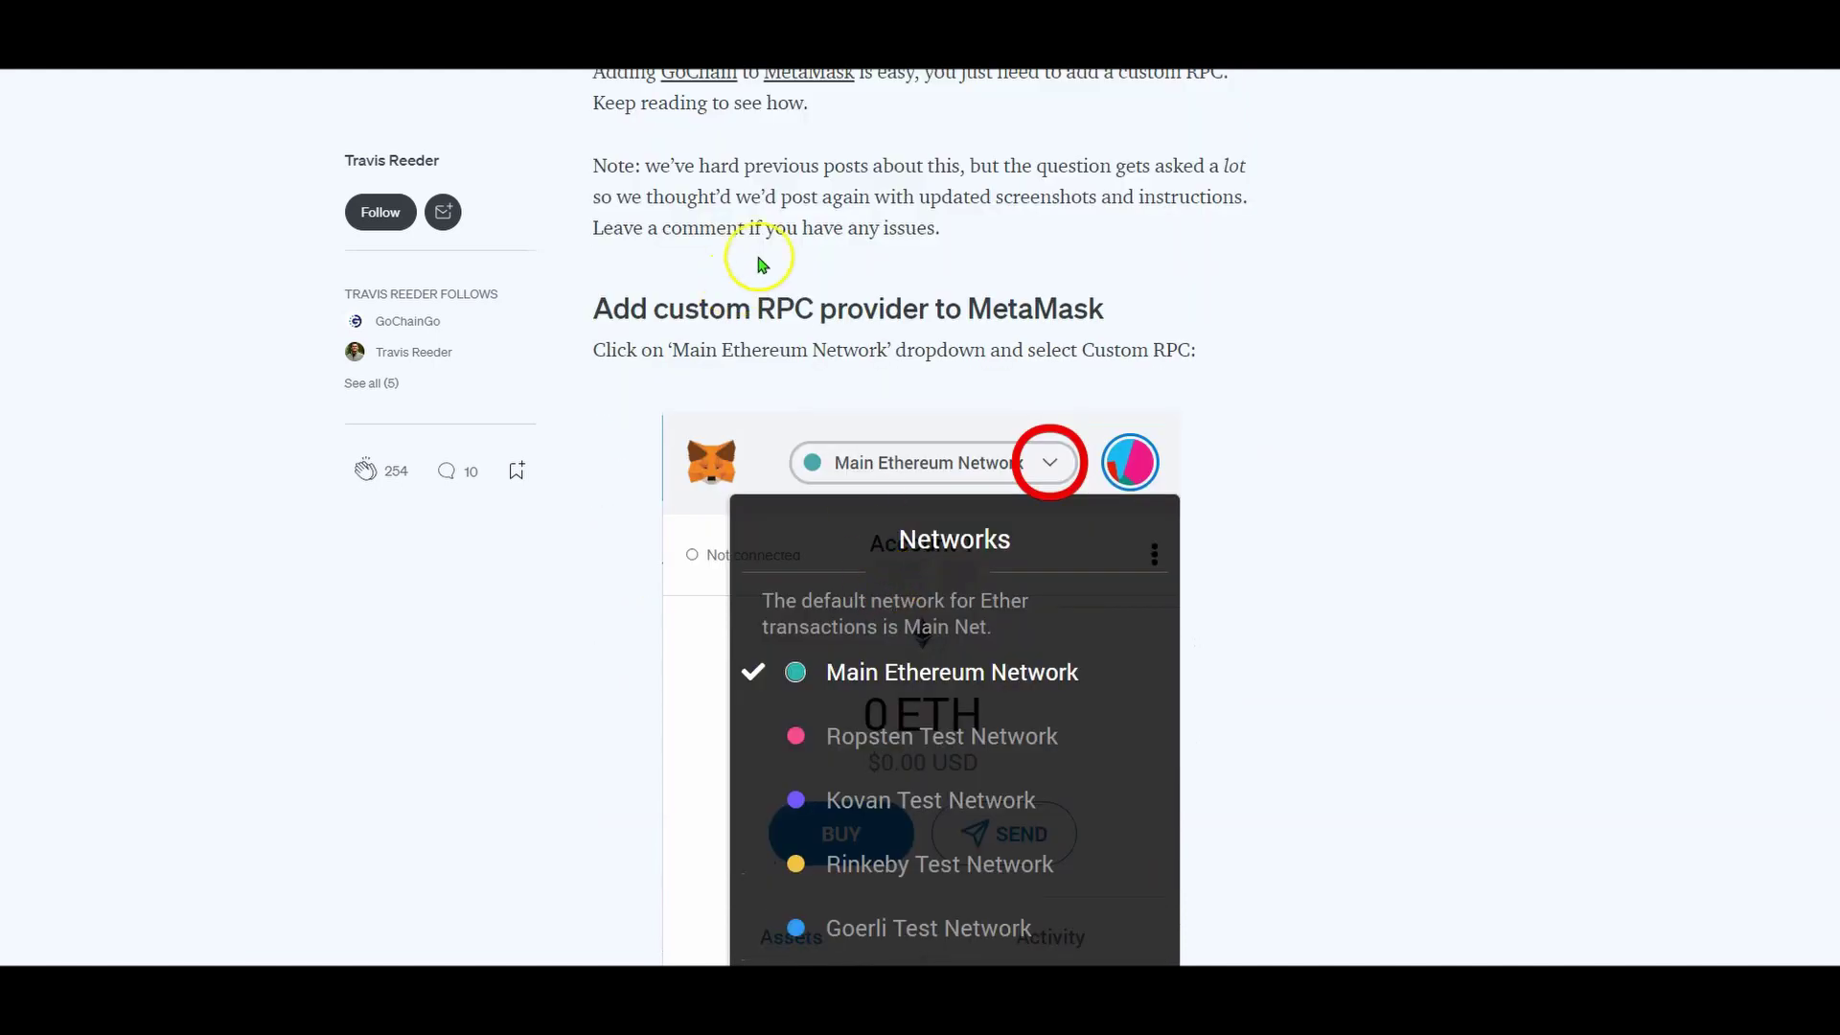
{"action": "scroll", "coordinate": [772, 234], "scroll_direction": "up", "scroll_amount": 1}
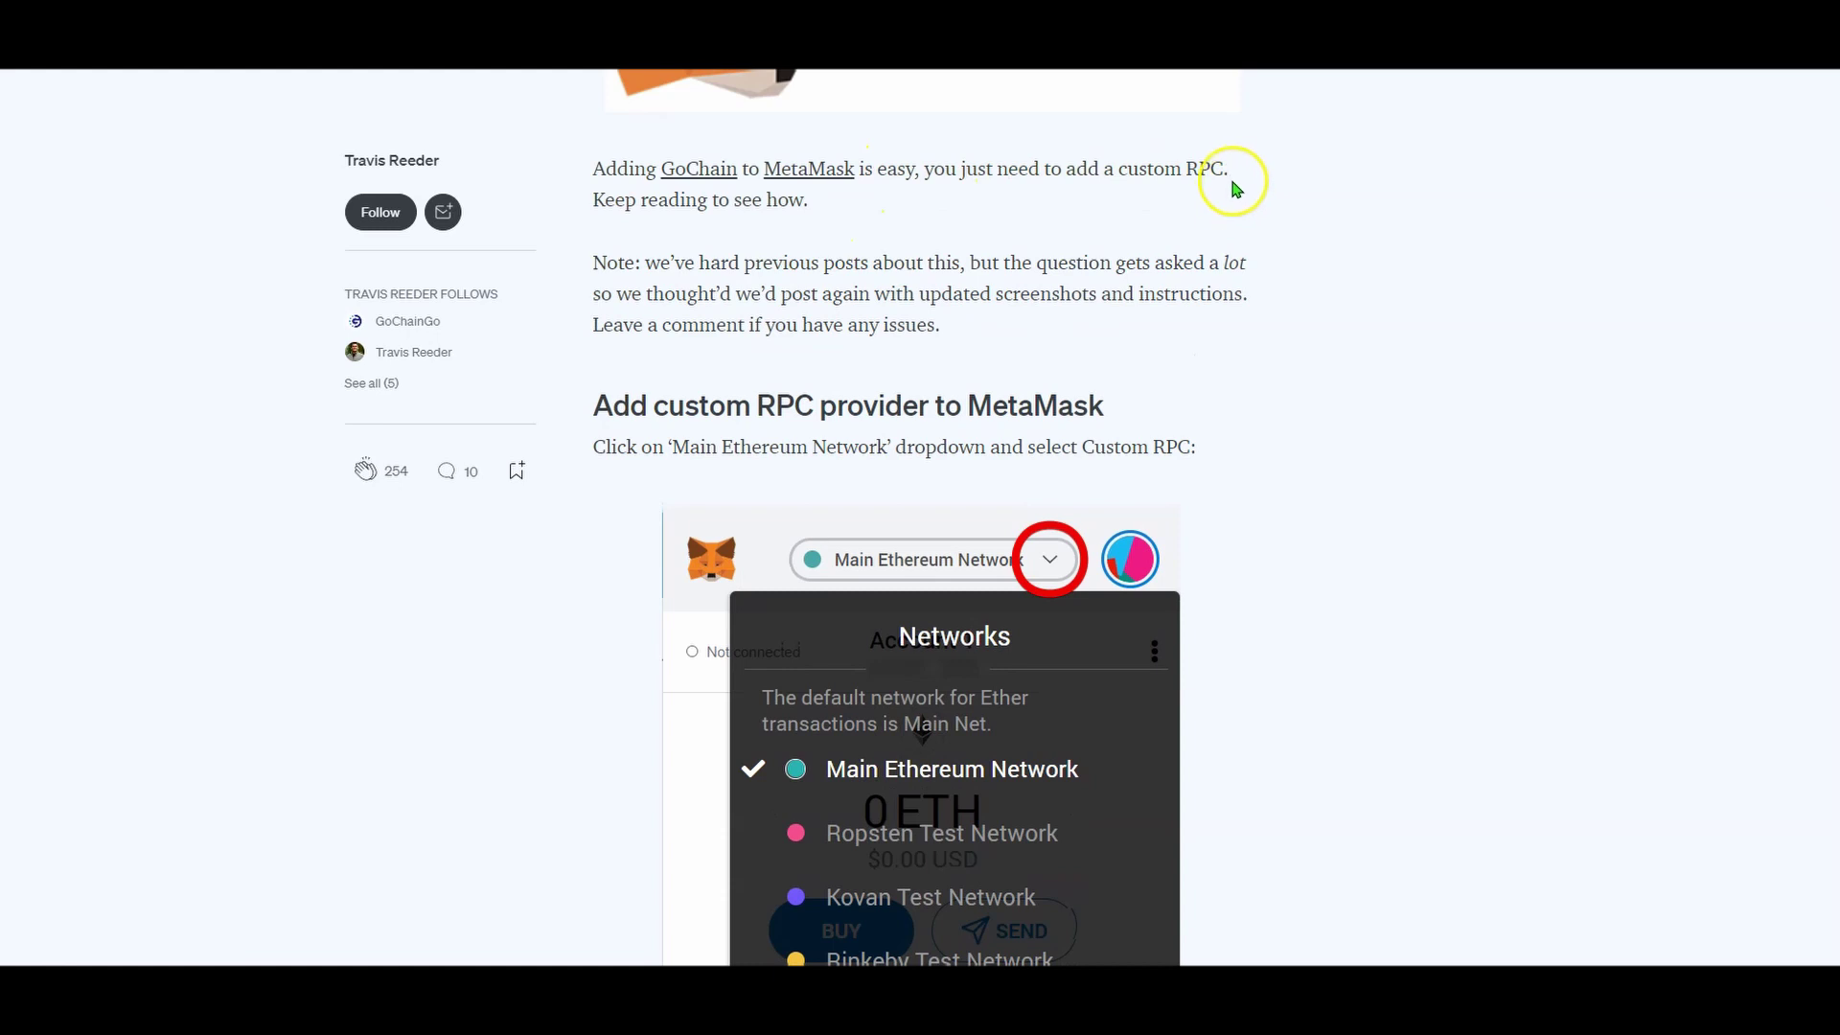
{"action": "scroll", "coordinate": [919, 311], "scroll_direction": "down", "scroll_amount": 2}
{"action": "scroll", "coordinate": [886, 431], "scroll_direction": "down", "scroll_amount": 7}
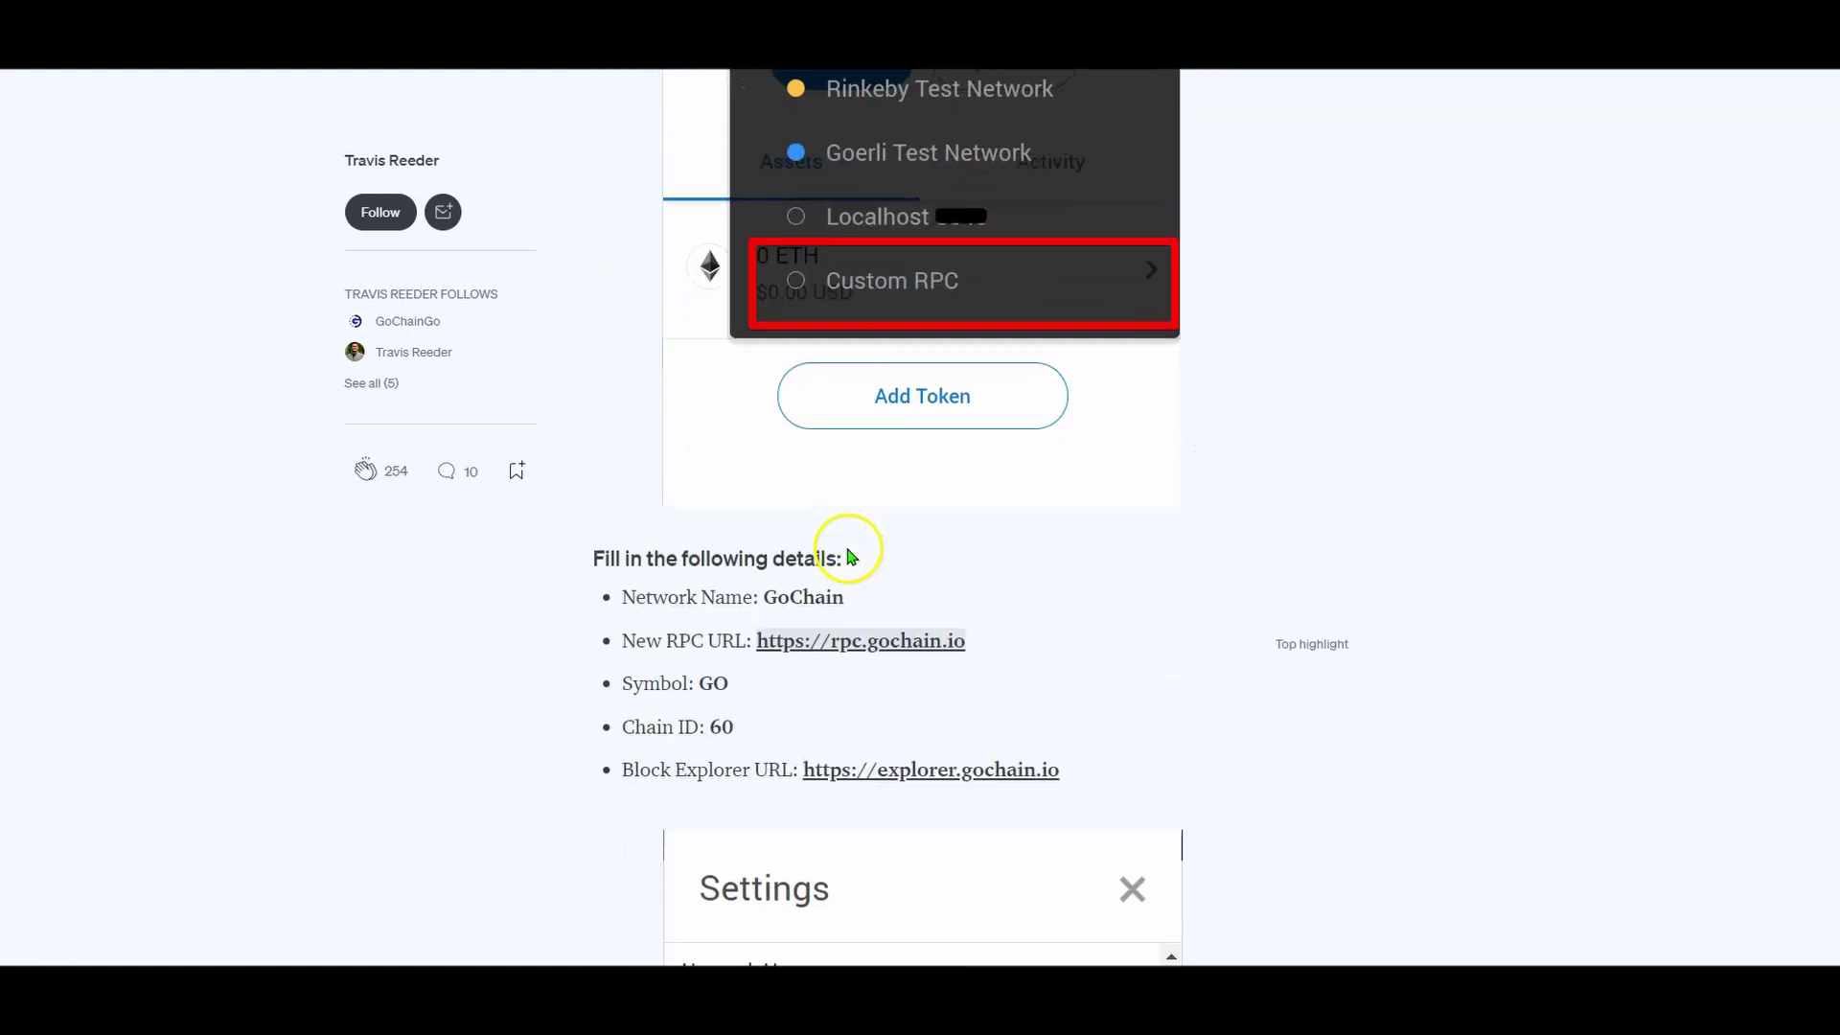
{"action": "scroll", "coordinate": [915, 395], "scroll_direction": "up", "scroll_amount": 5}
{"action": "scroll", "coordinate": [913, 403], "scroll_direction": "down", "scroll_amount": 5}
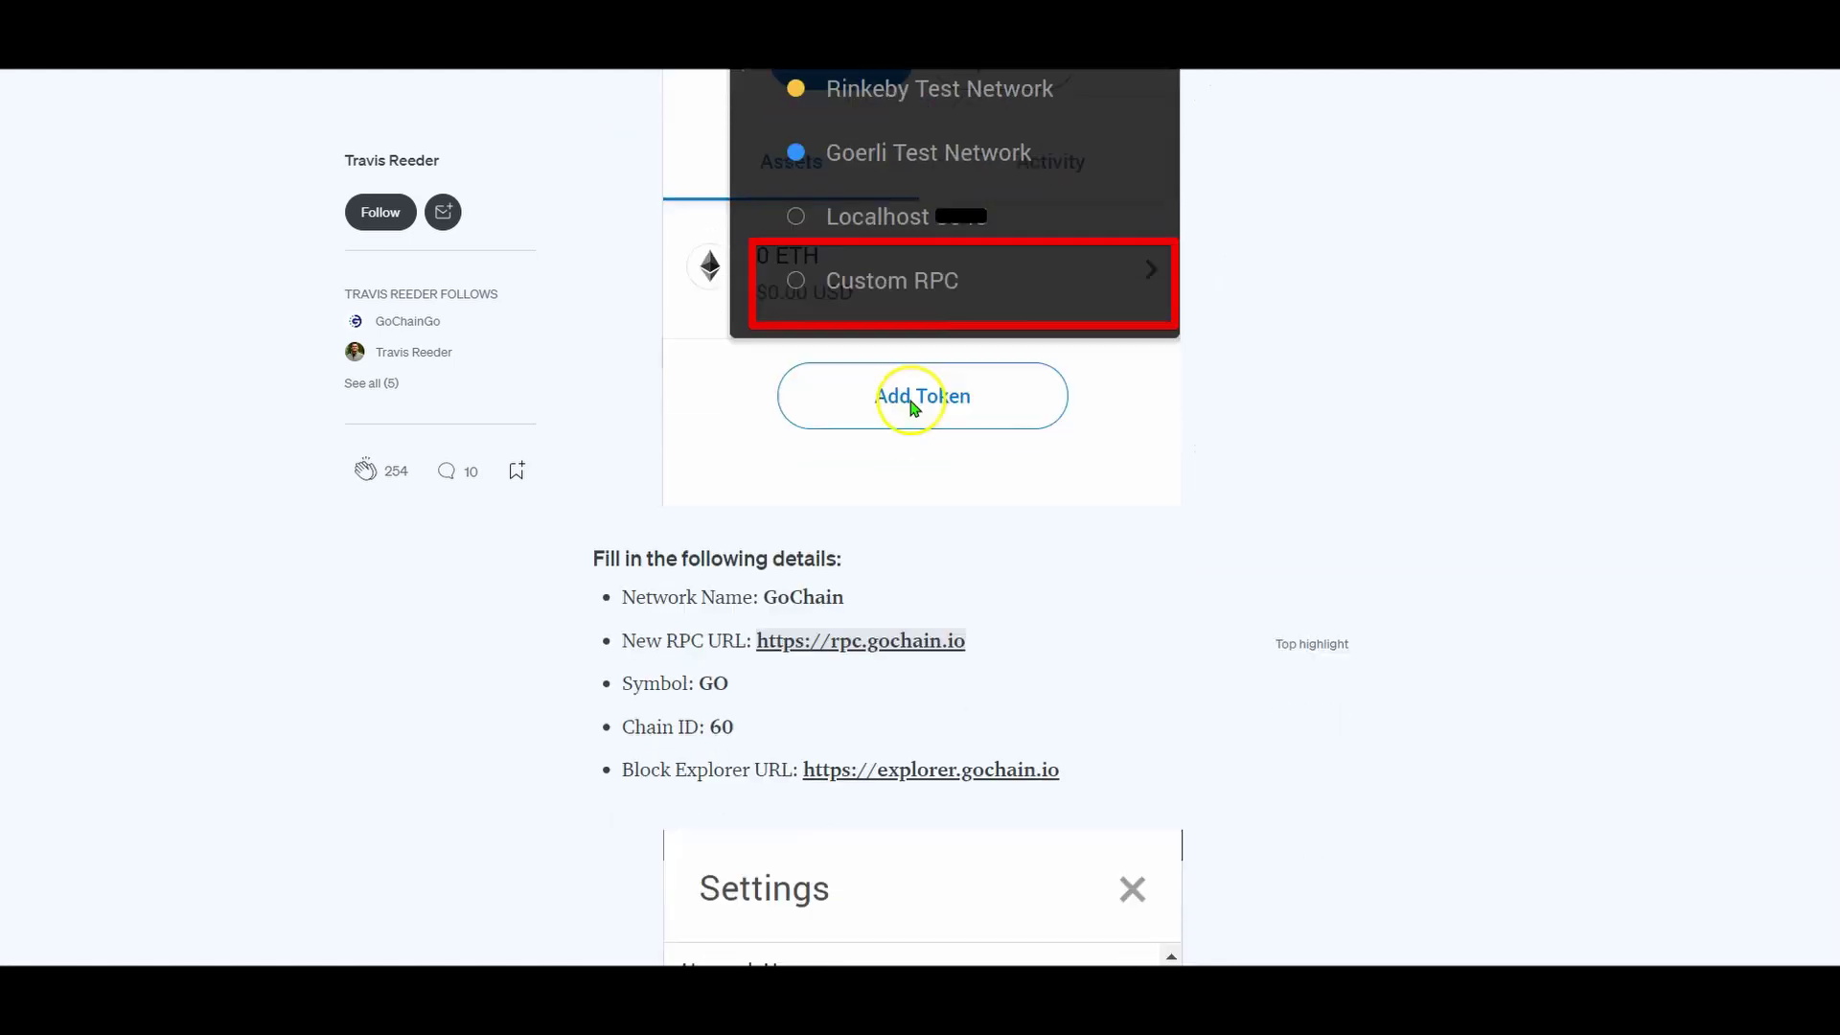
{"action": "scroll", "coordinate": [905, 421], "scroll_direction": "down", "scroll_amount": 2}
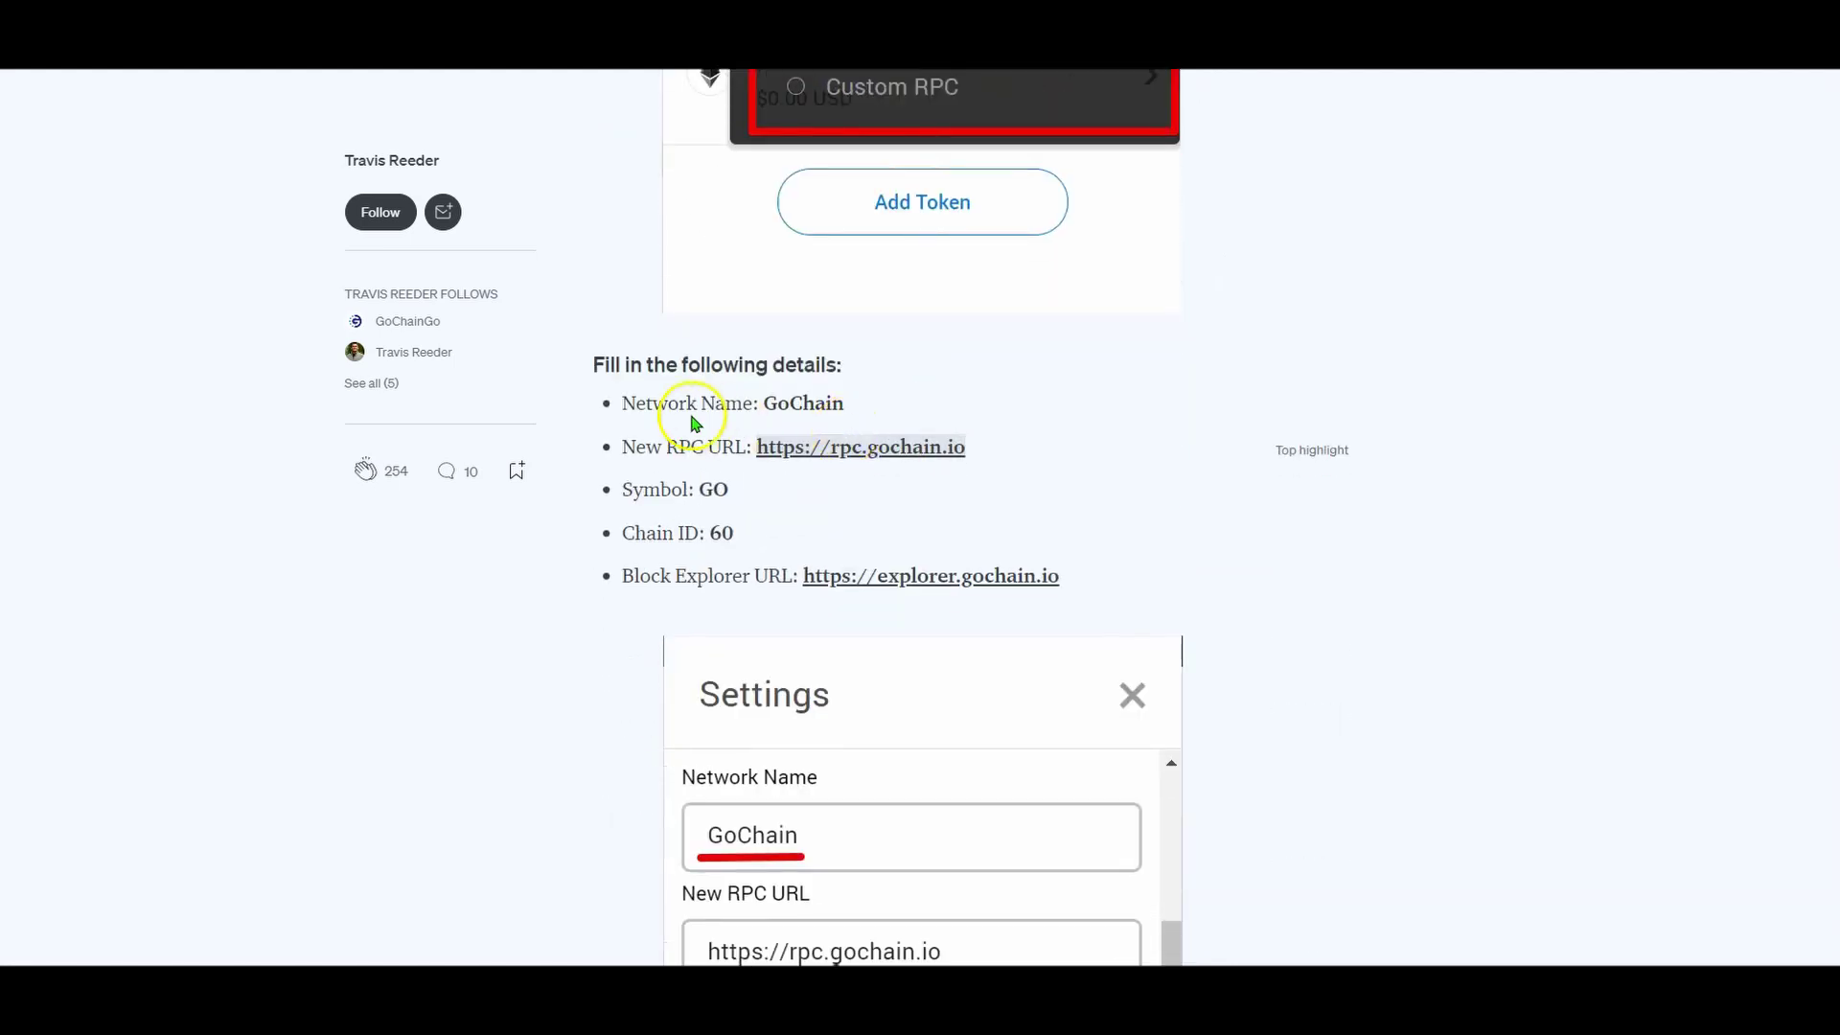
{"action": "left_click_drag", "start_coordinate": [850, 412], "coordinate": [769, 407]}
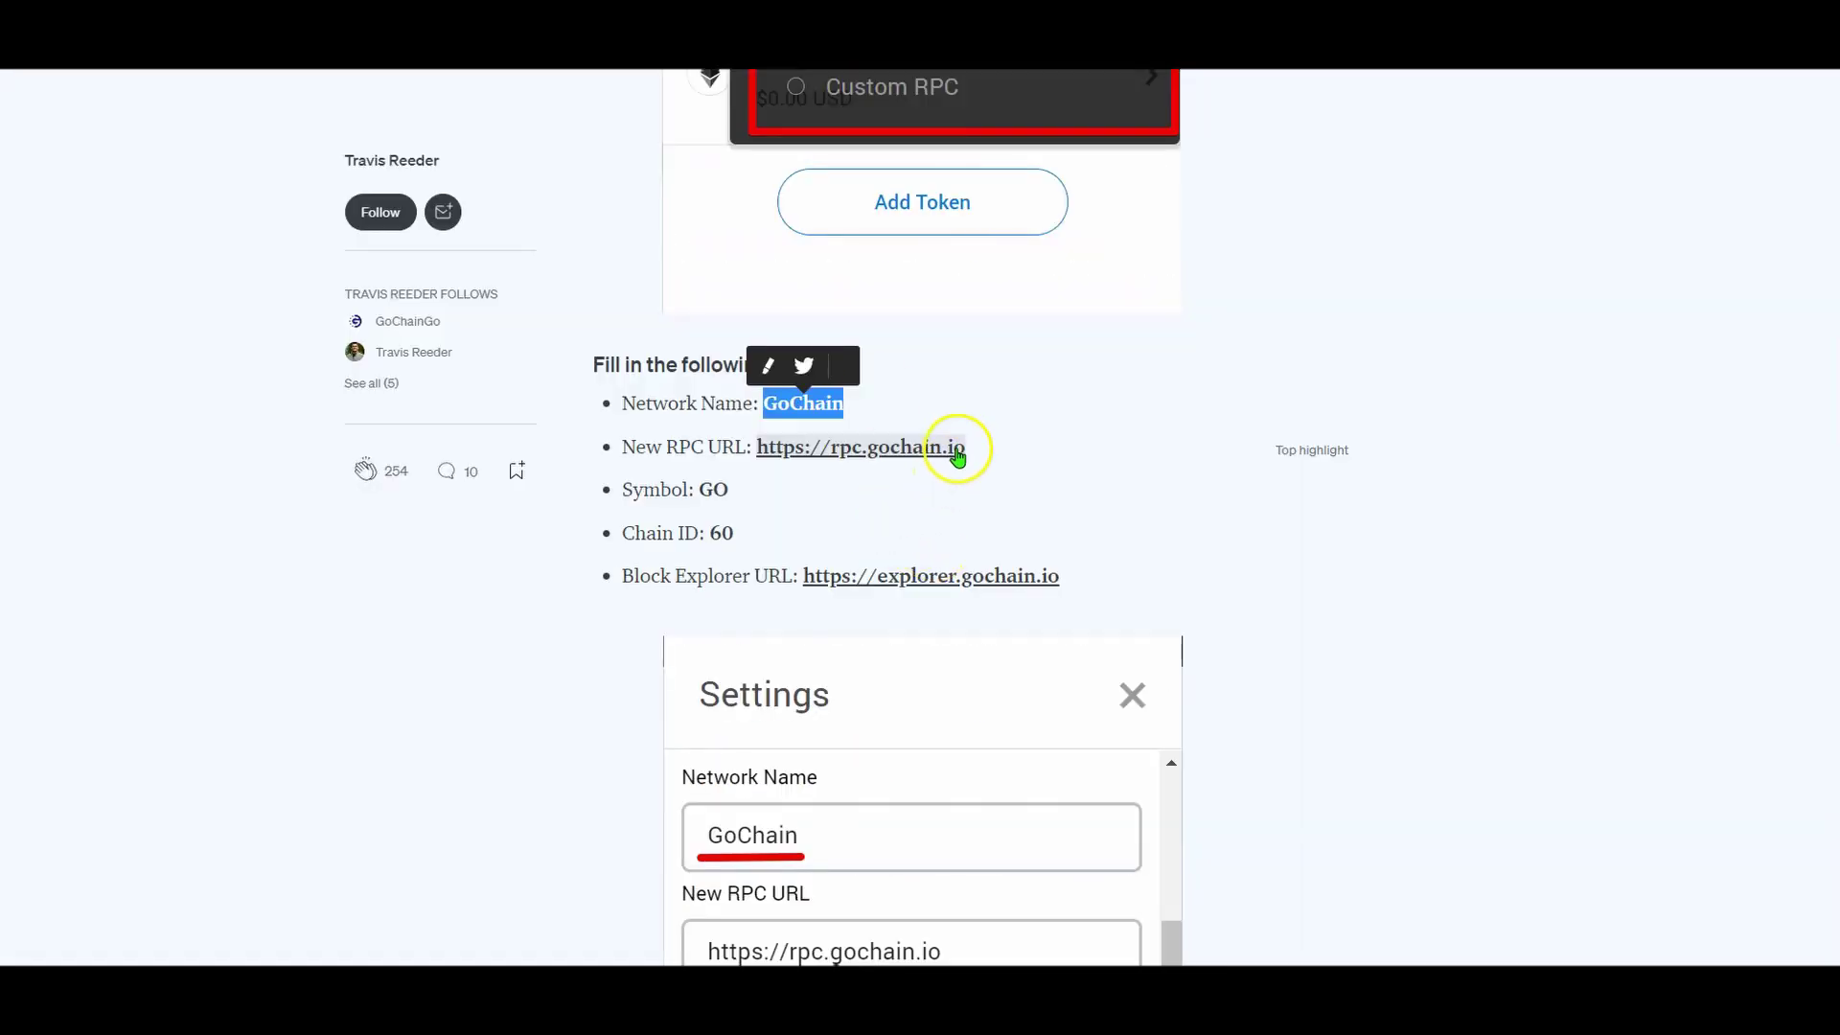
{"action": "left_click_drag", "start_coordinate": [965, 447], "coordinate": [755, 443]}
{"action": "key", "text": "ctrl+c"}
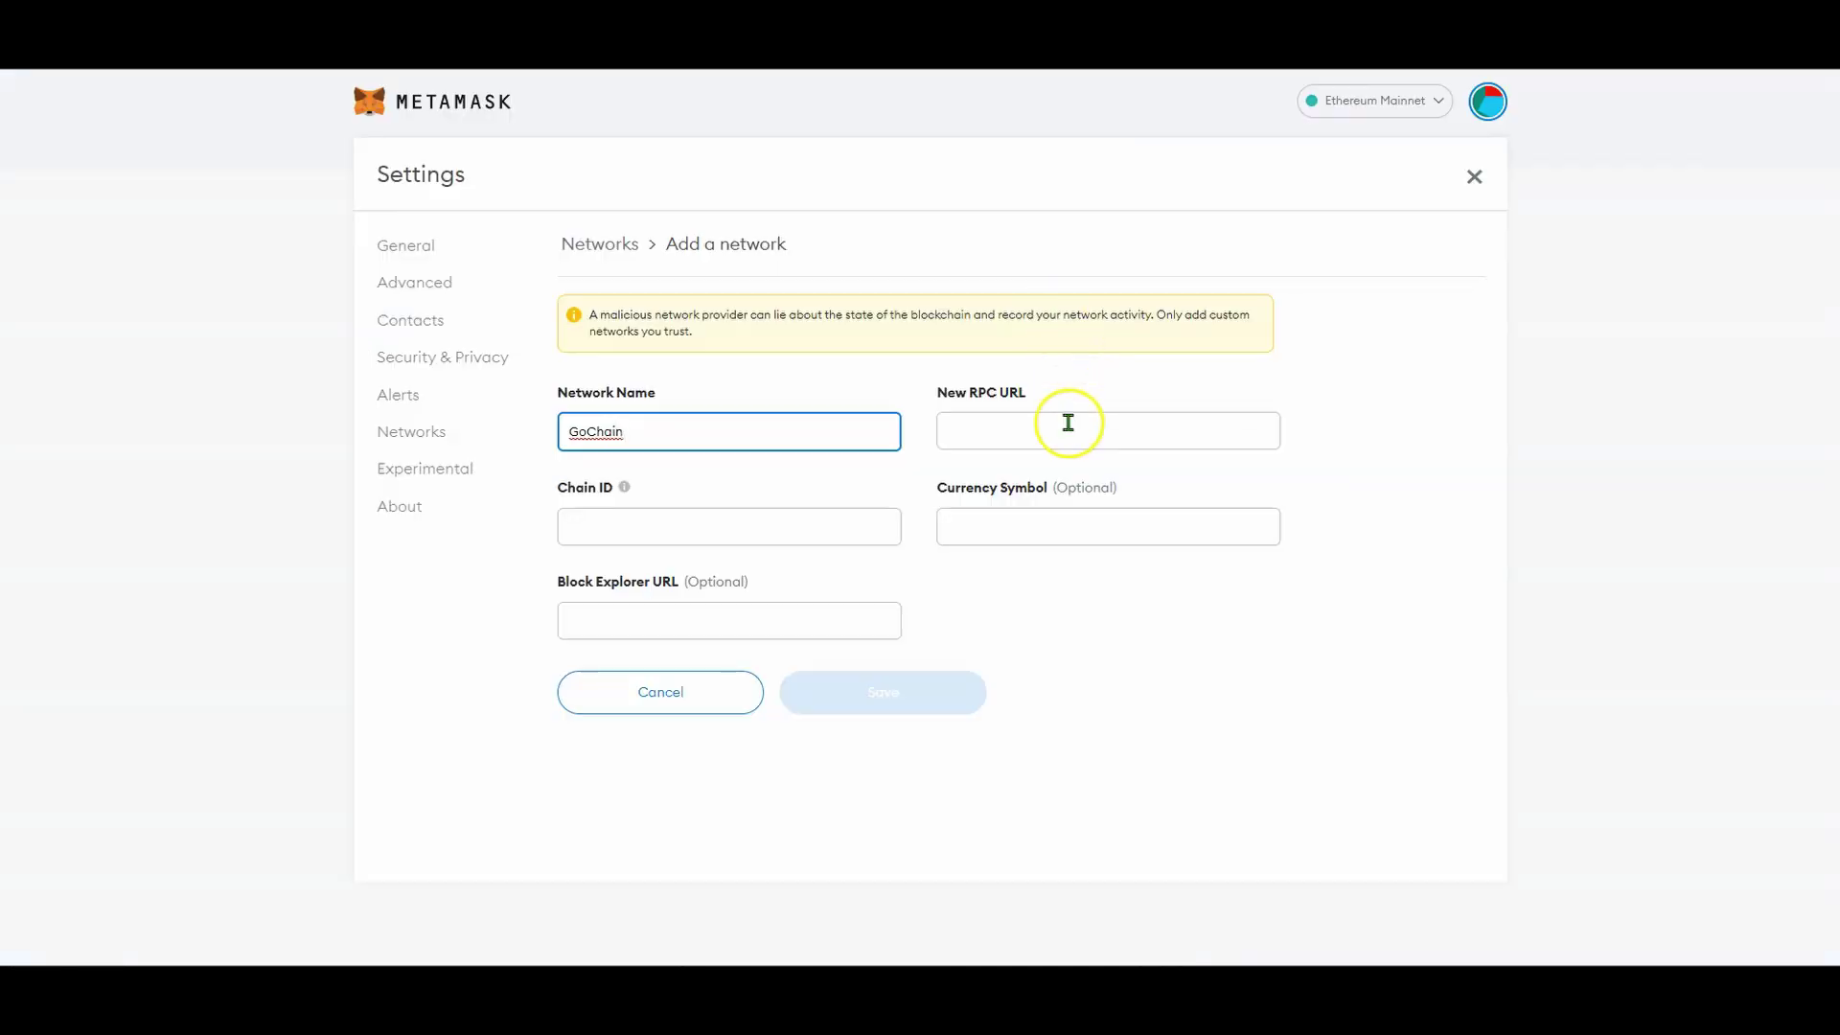
{"action": "left_click", "coordinate": [1070, 430]}
{"action": "key", "text": "ctrl+v"}
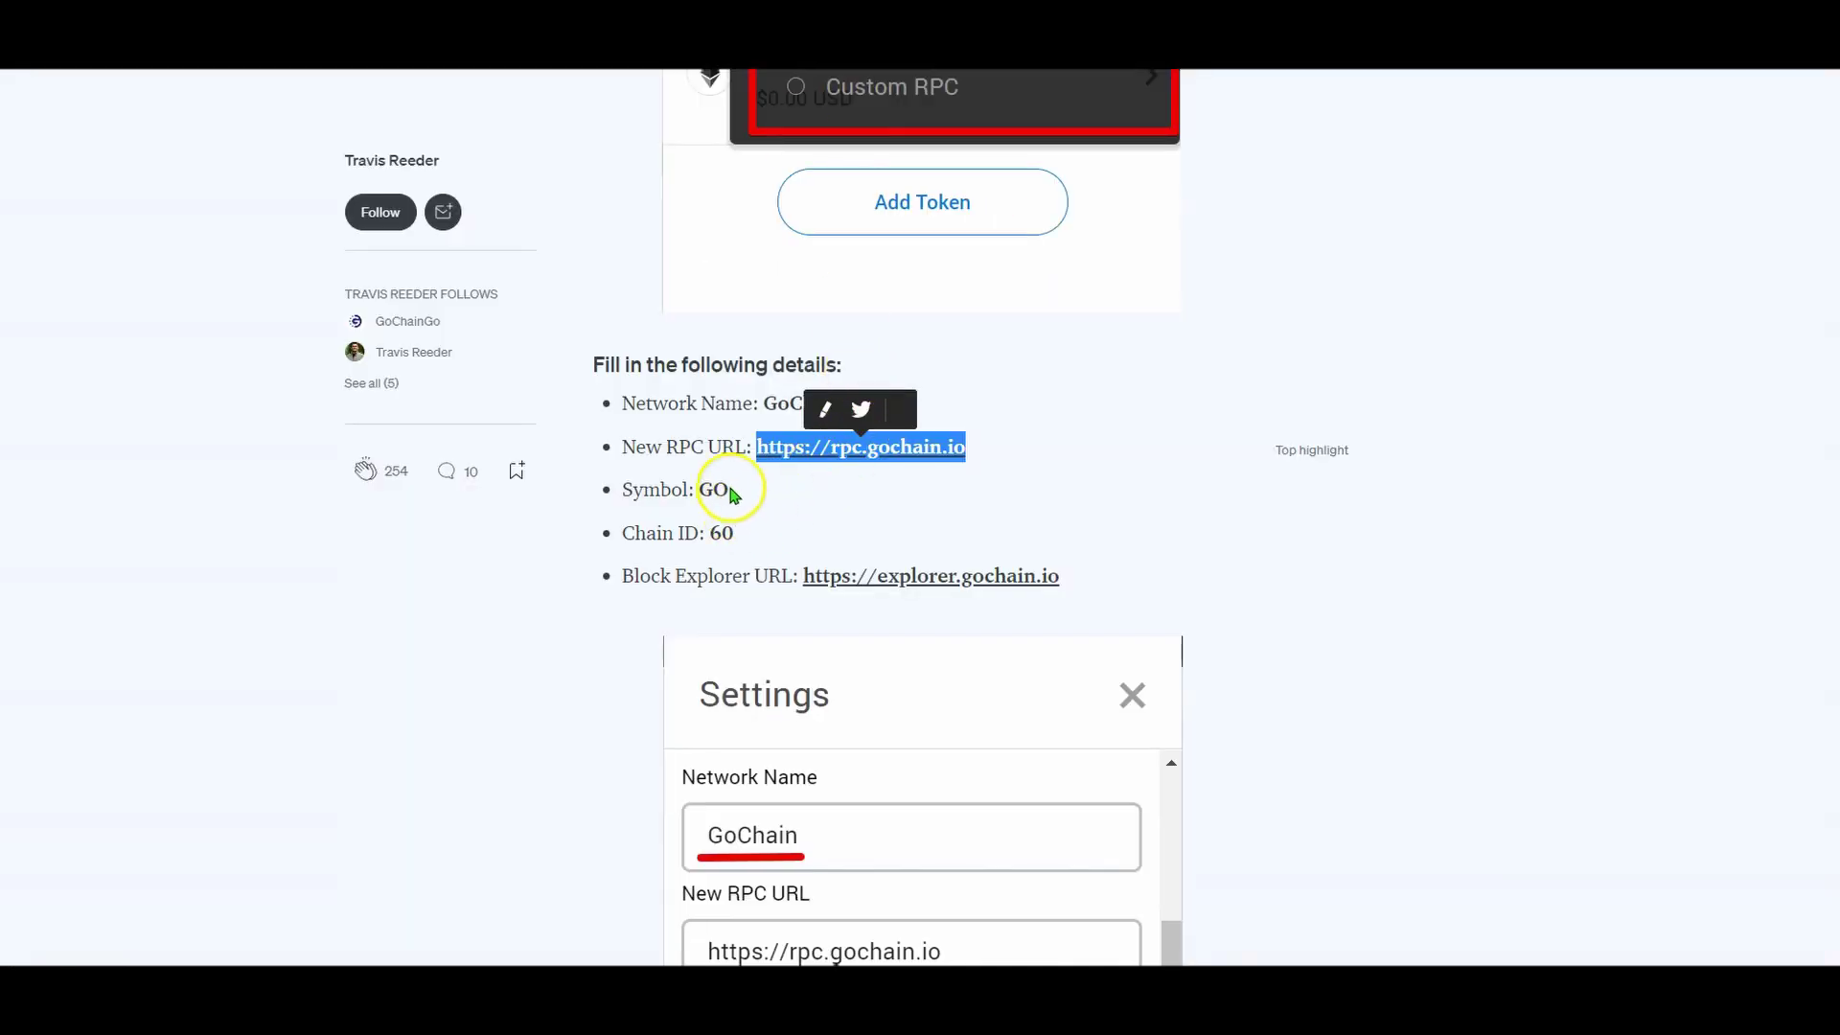
{"action": "left_click_drag", "start_coordinate": [728, 490], "coordinate": [699, 489]}
{"action": "key", "text": "ctrl+c"}
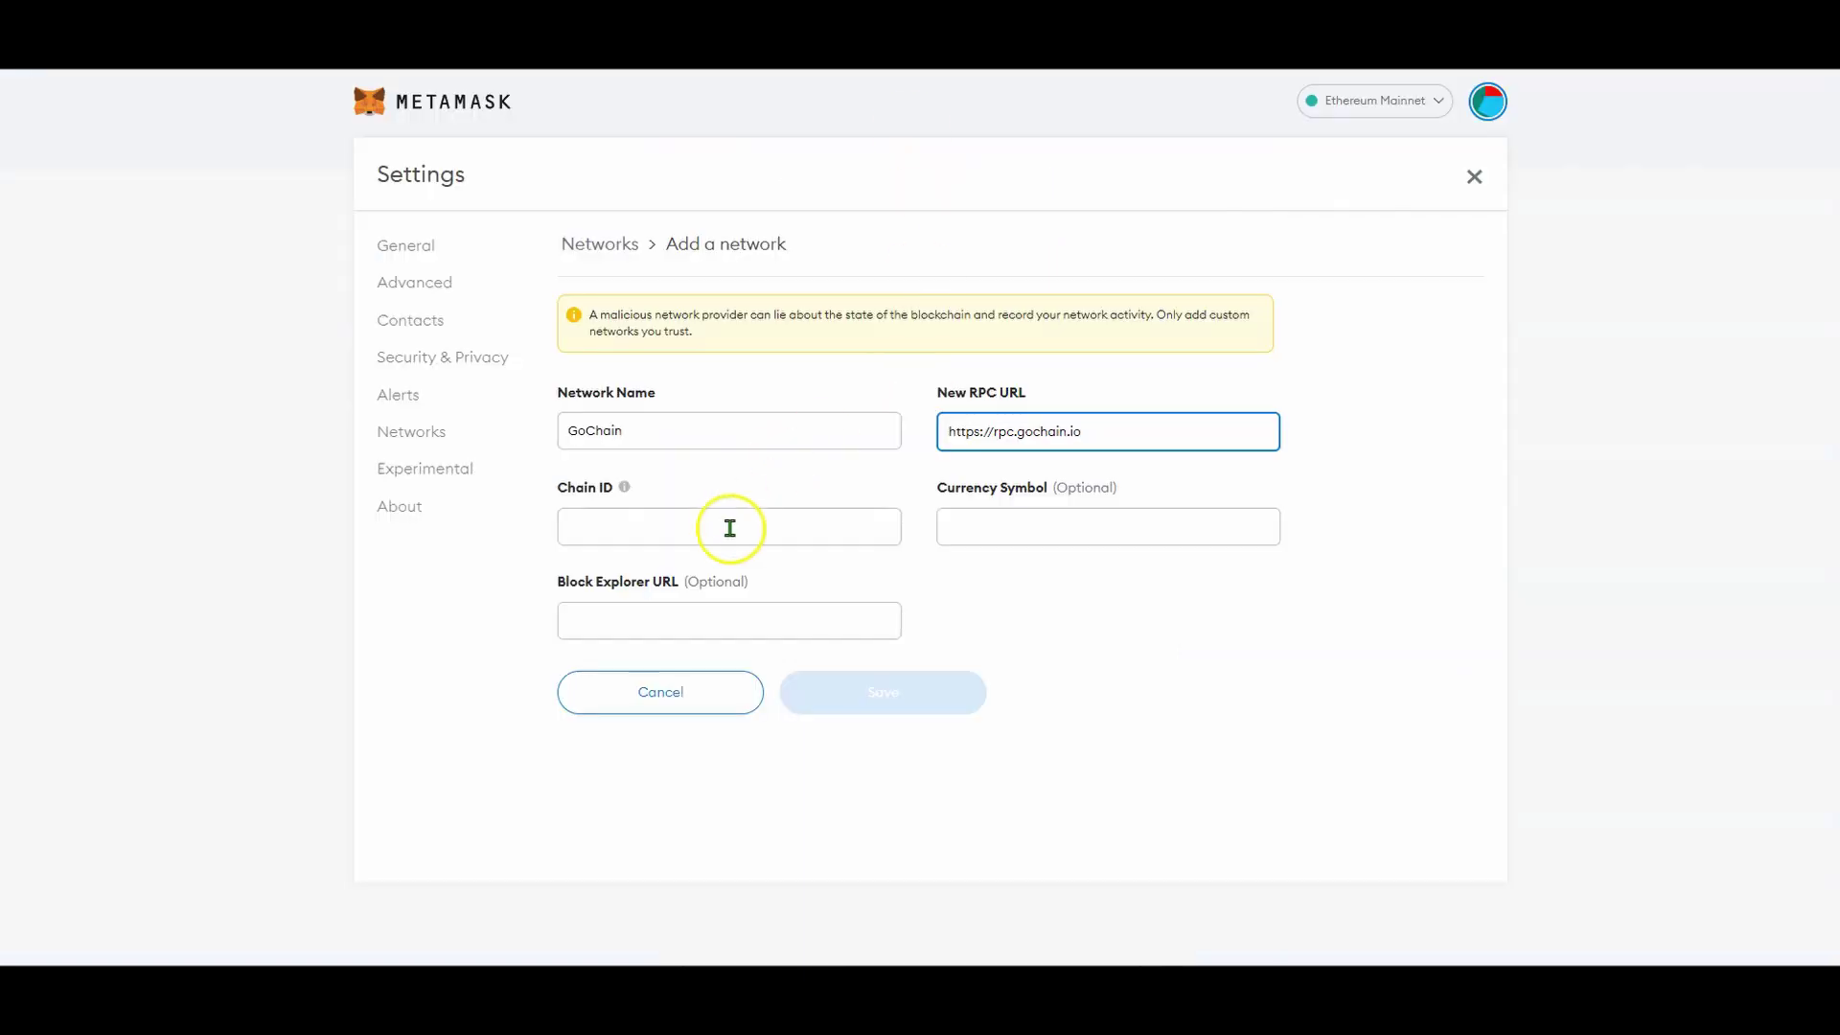
{"action": "left_click", "coordinate": [731, 529]}
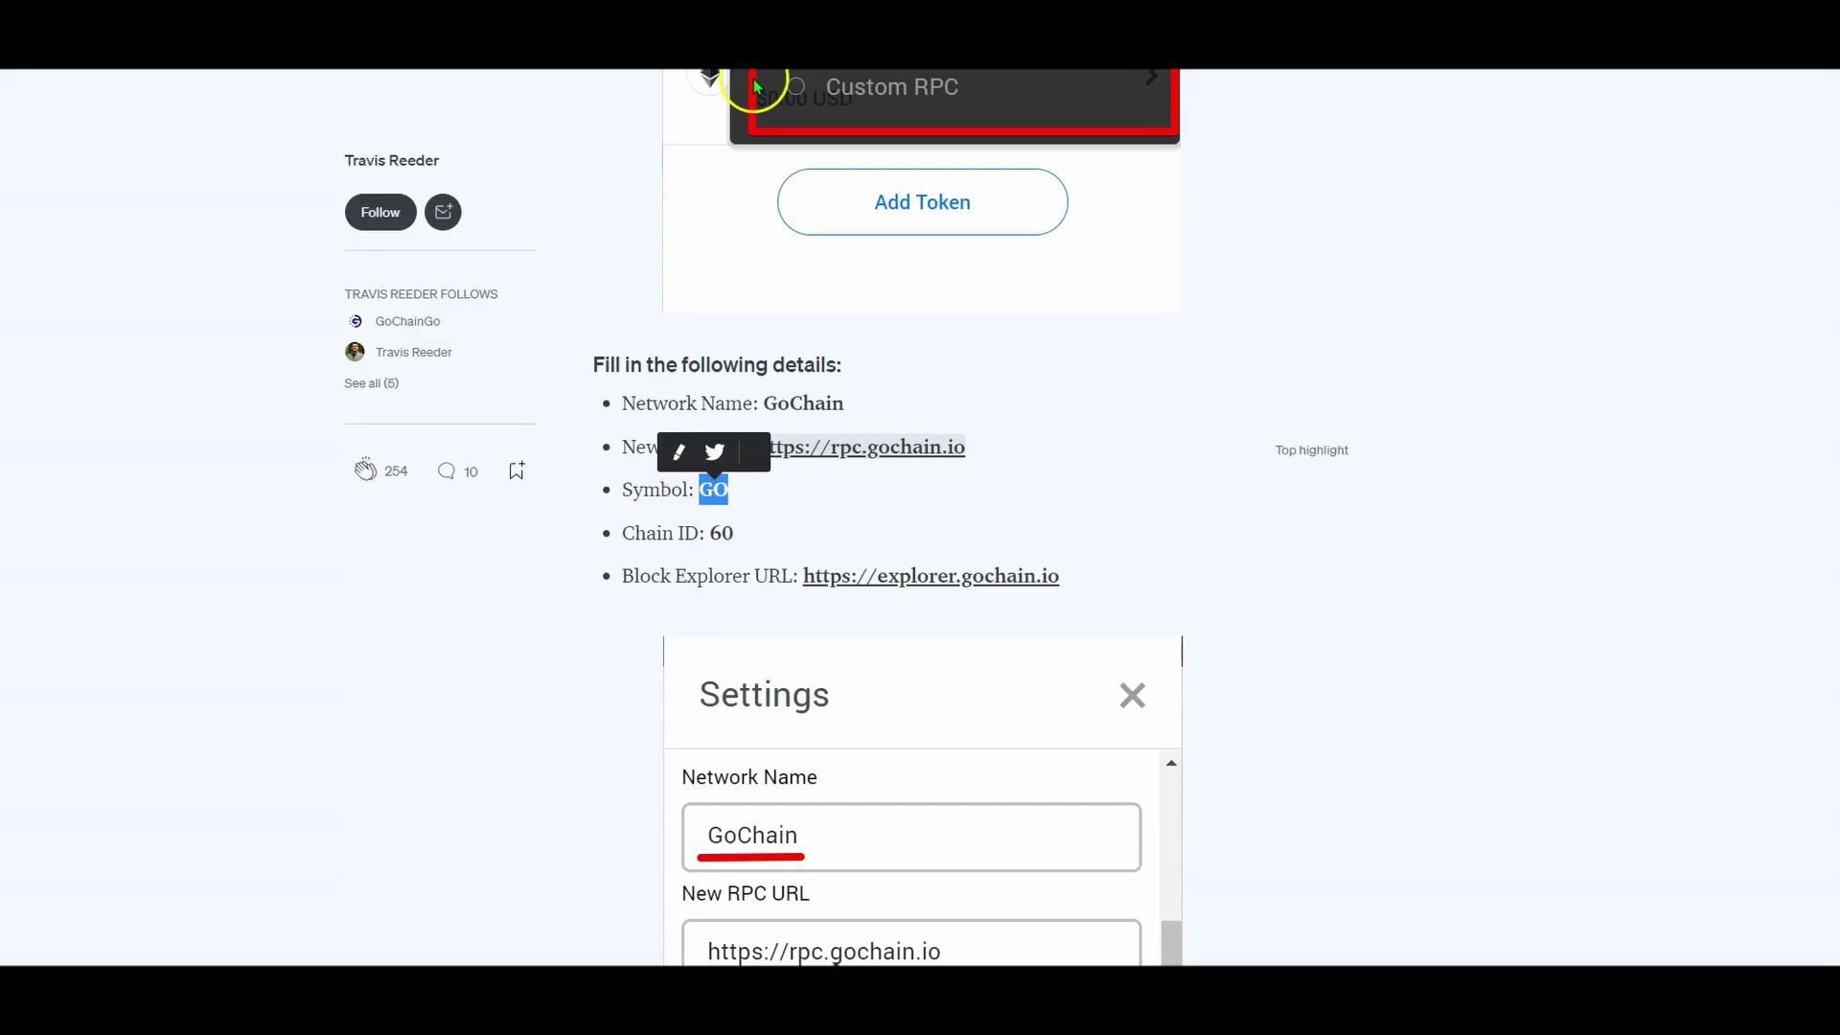
{"action": "scroll", "coordinate": [994, 485], "scroll_direction": "down", "scroll_amount": 4}
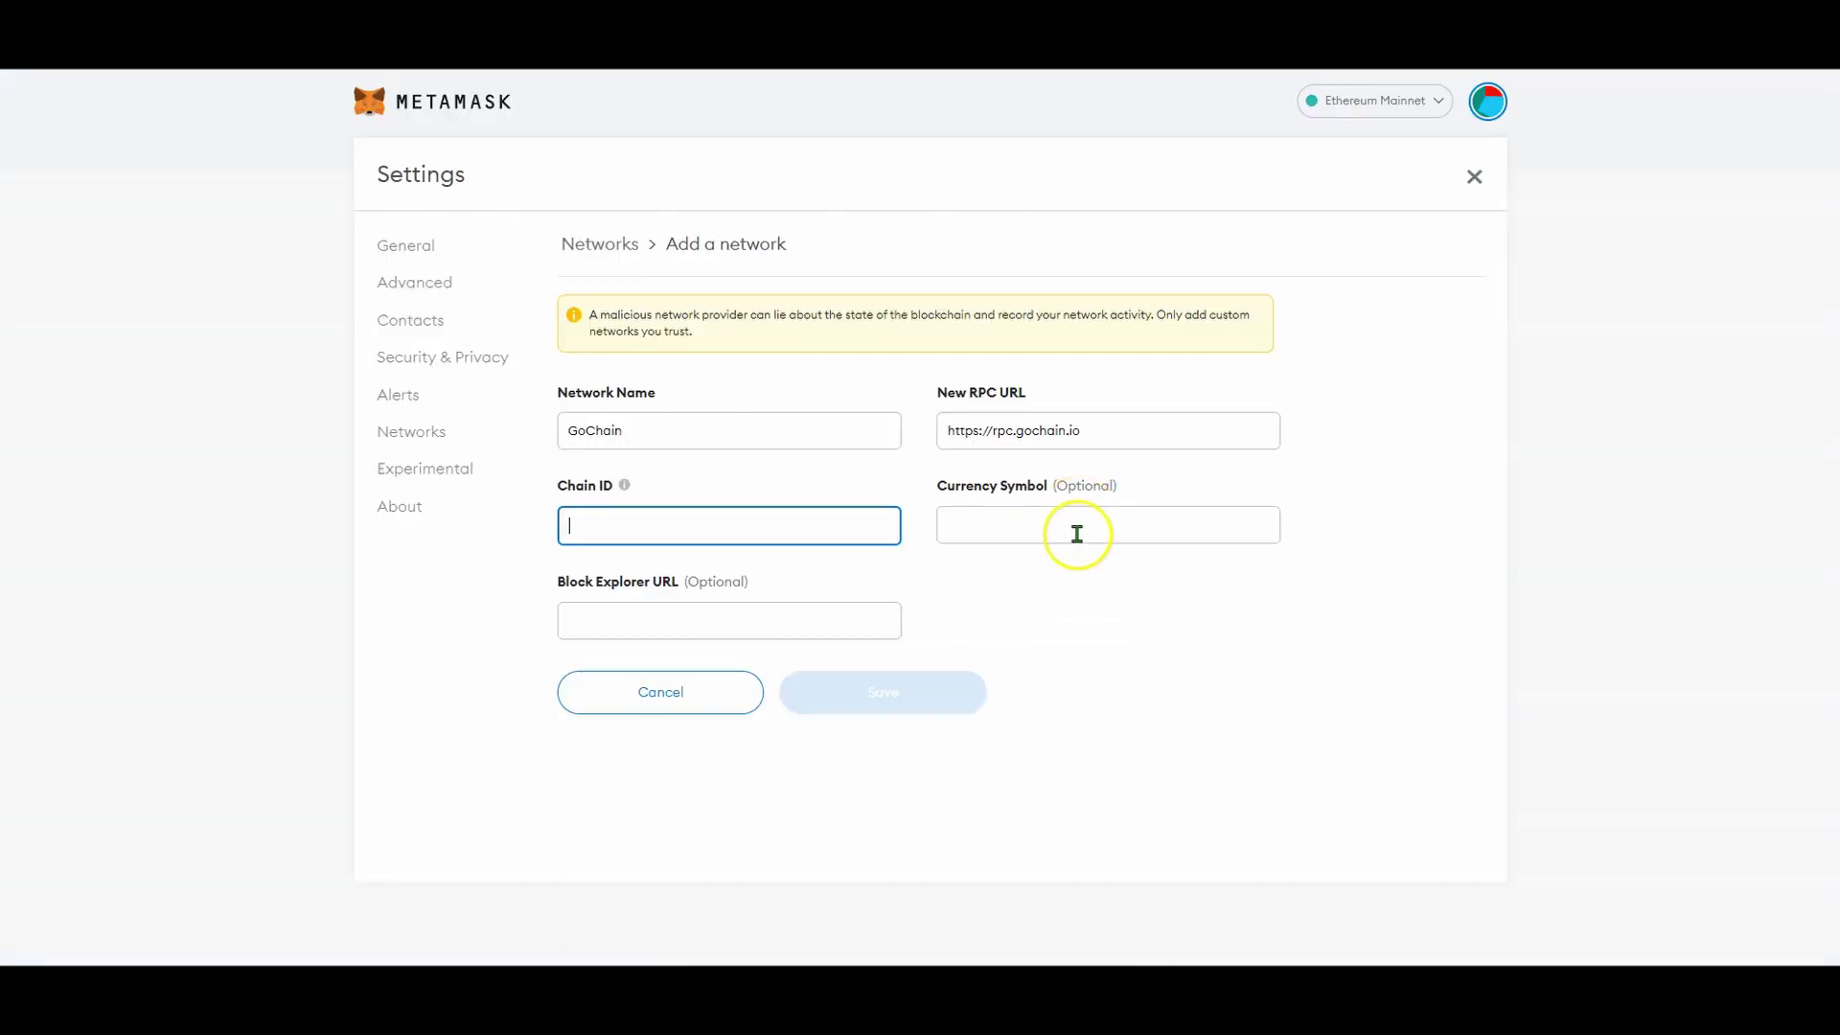
{"action": "left_click", "coordinate": [1075, 532]}
{"action": "key", "text": "ctrl+v"}
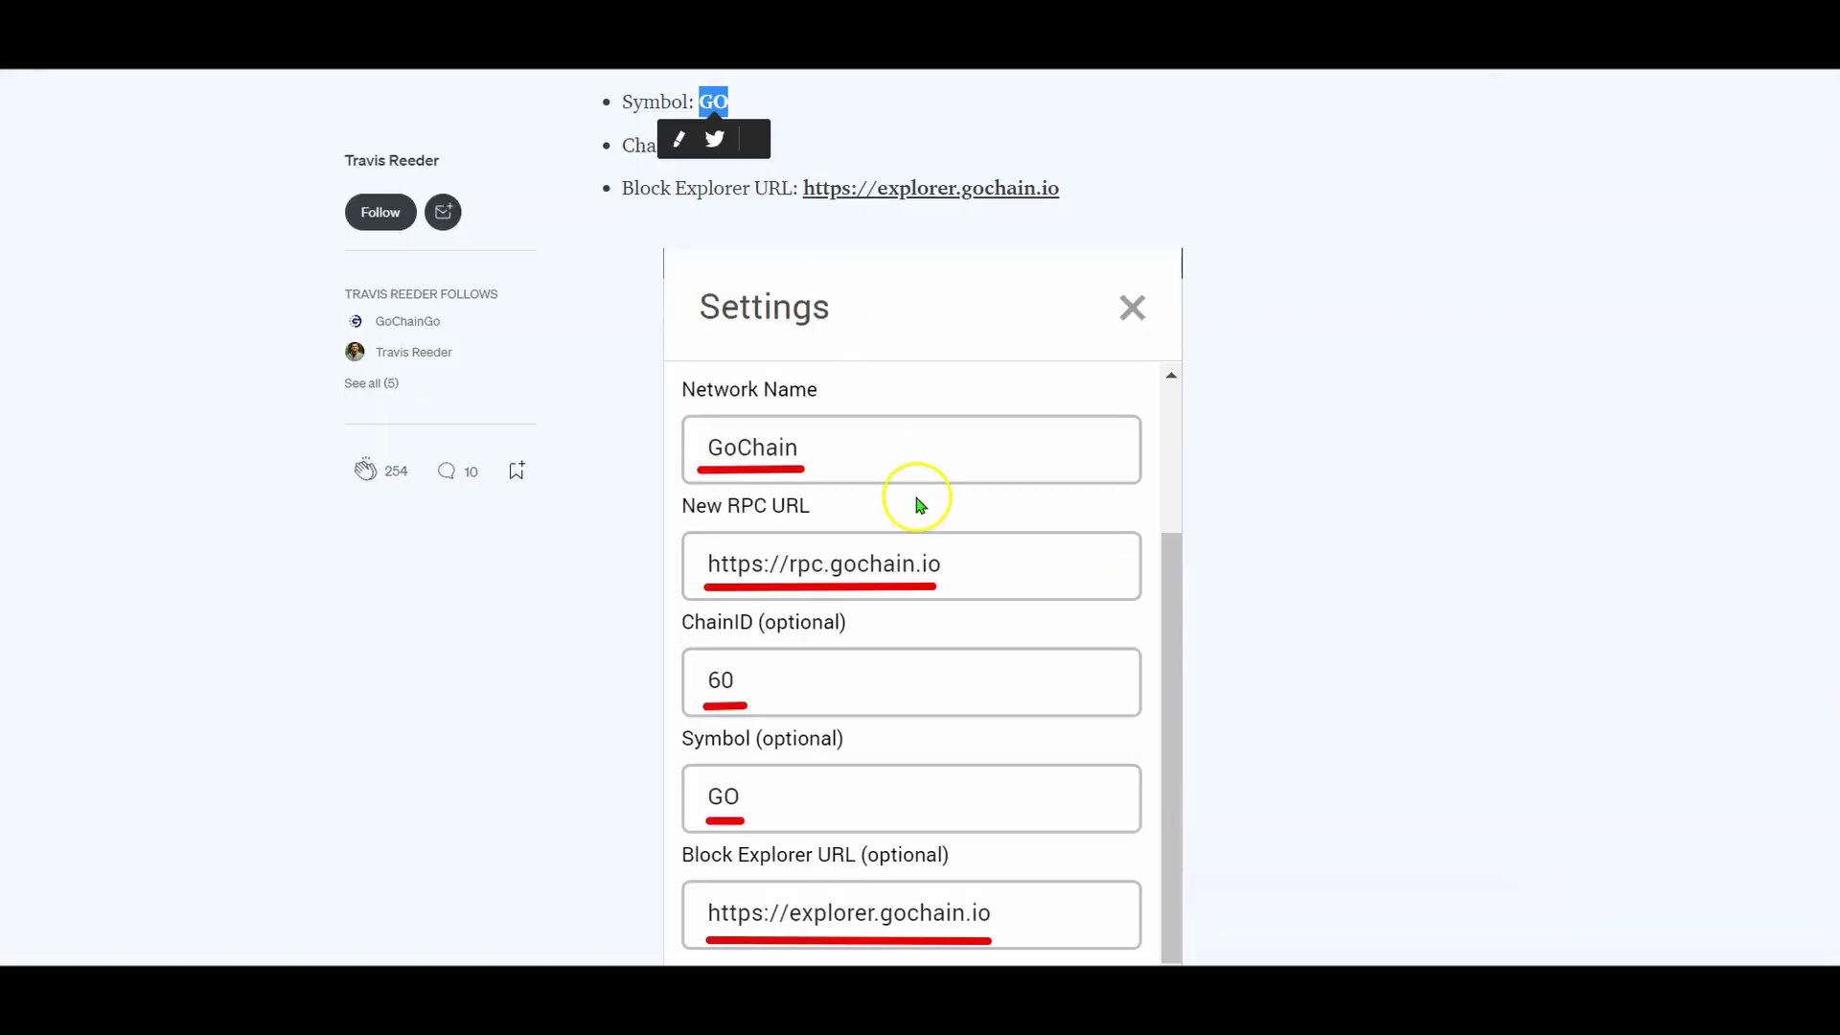
{"action": "scroll", "coordinate": [920, 502], "scroll_direction": "up", "scroll_amount": 3}
{"action": "left_click_drag", "start_coordinate": [738, 436], "coordinate": [714, 436]}
{"action": "key", "text": "ctrl+c"}
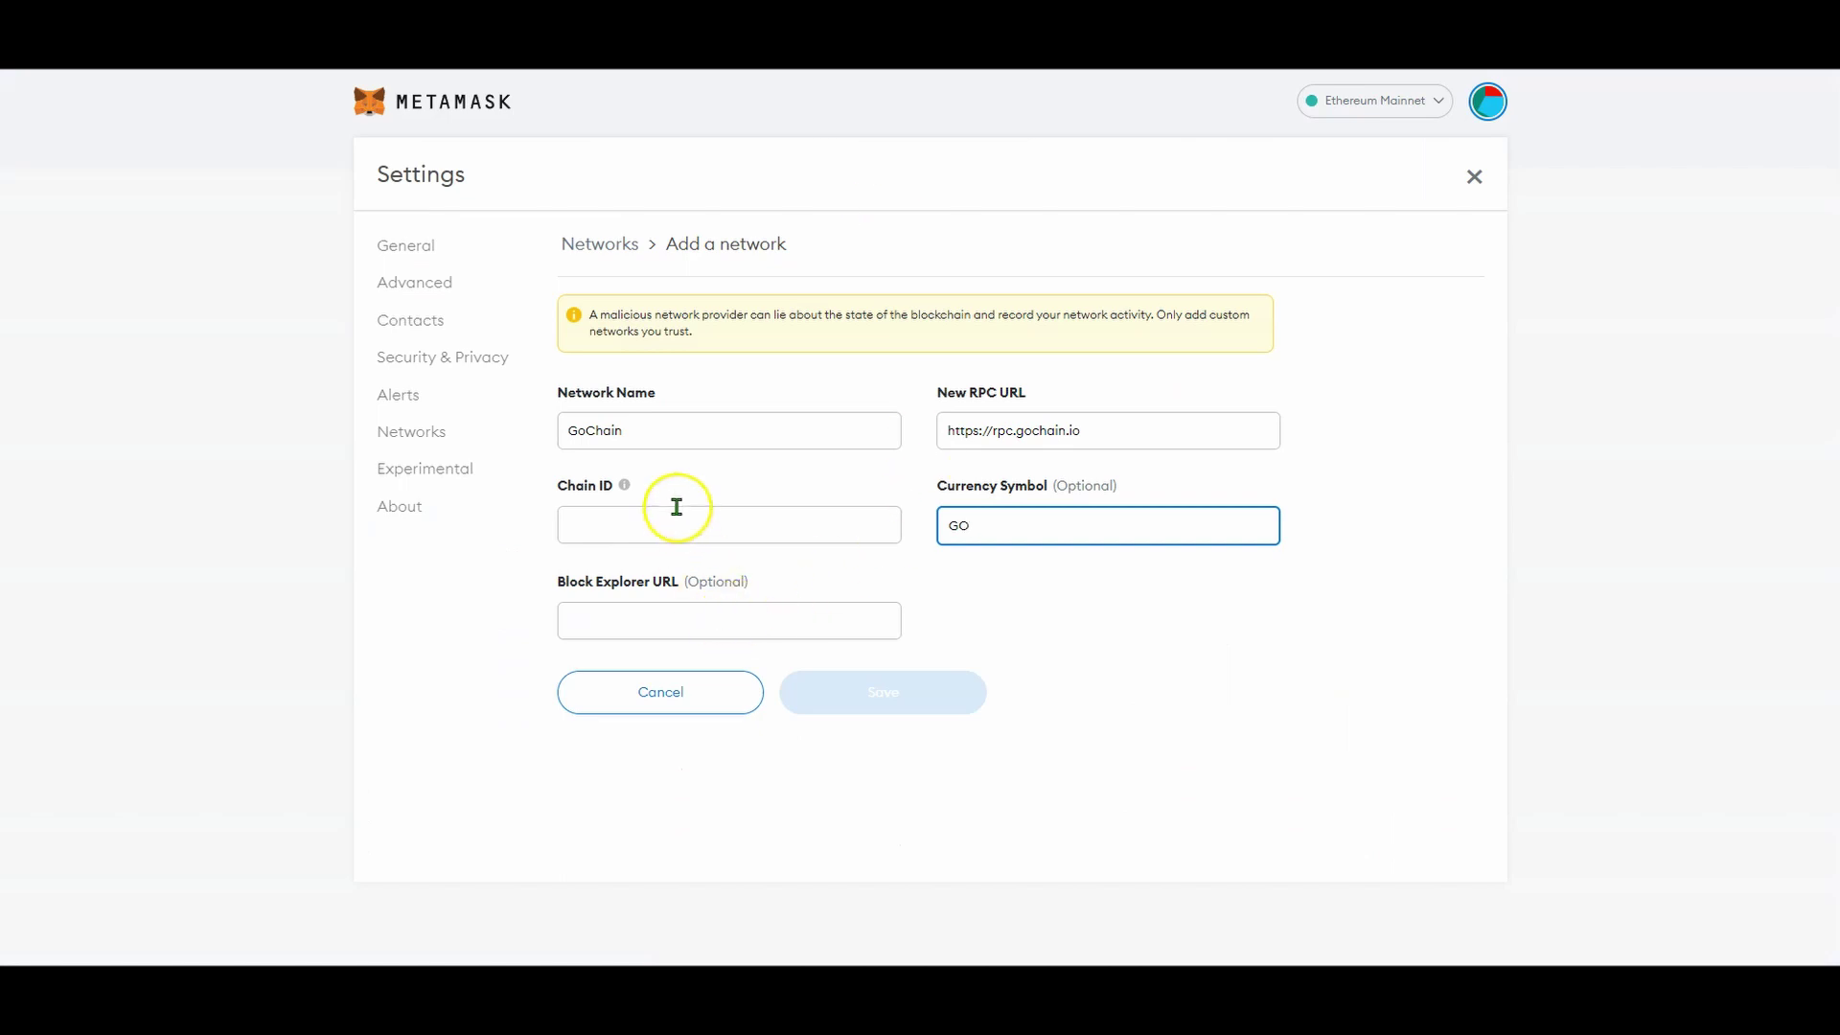
{"action": "left_click", "coordinate": [677, 509]}
{"action": "key", "text": "ctrl+v"}
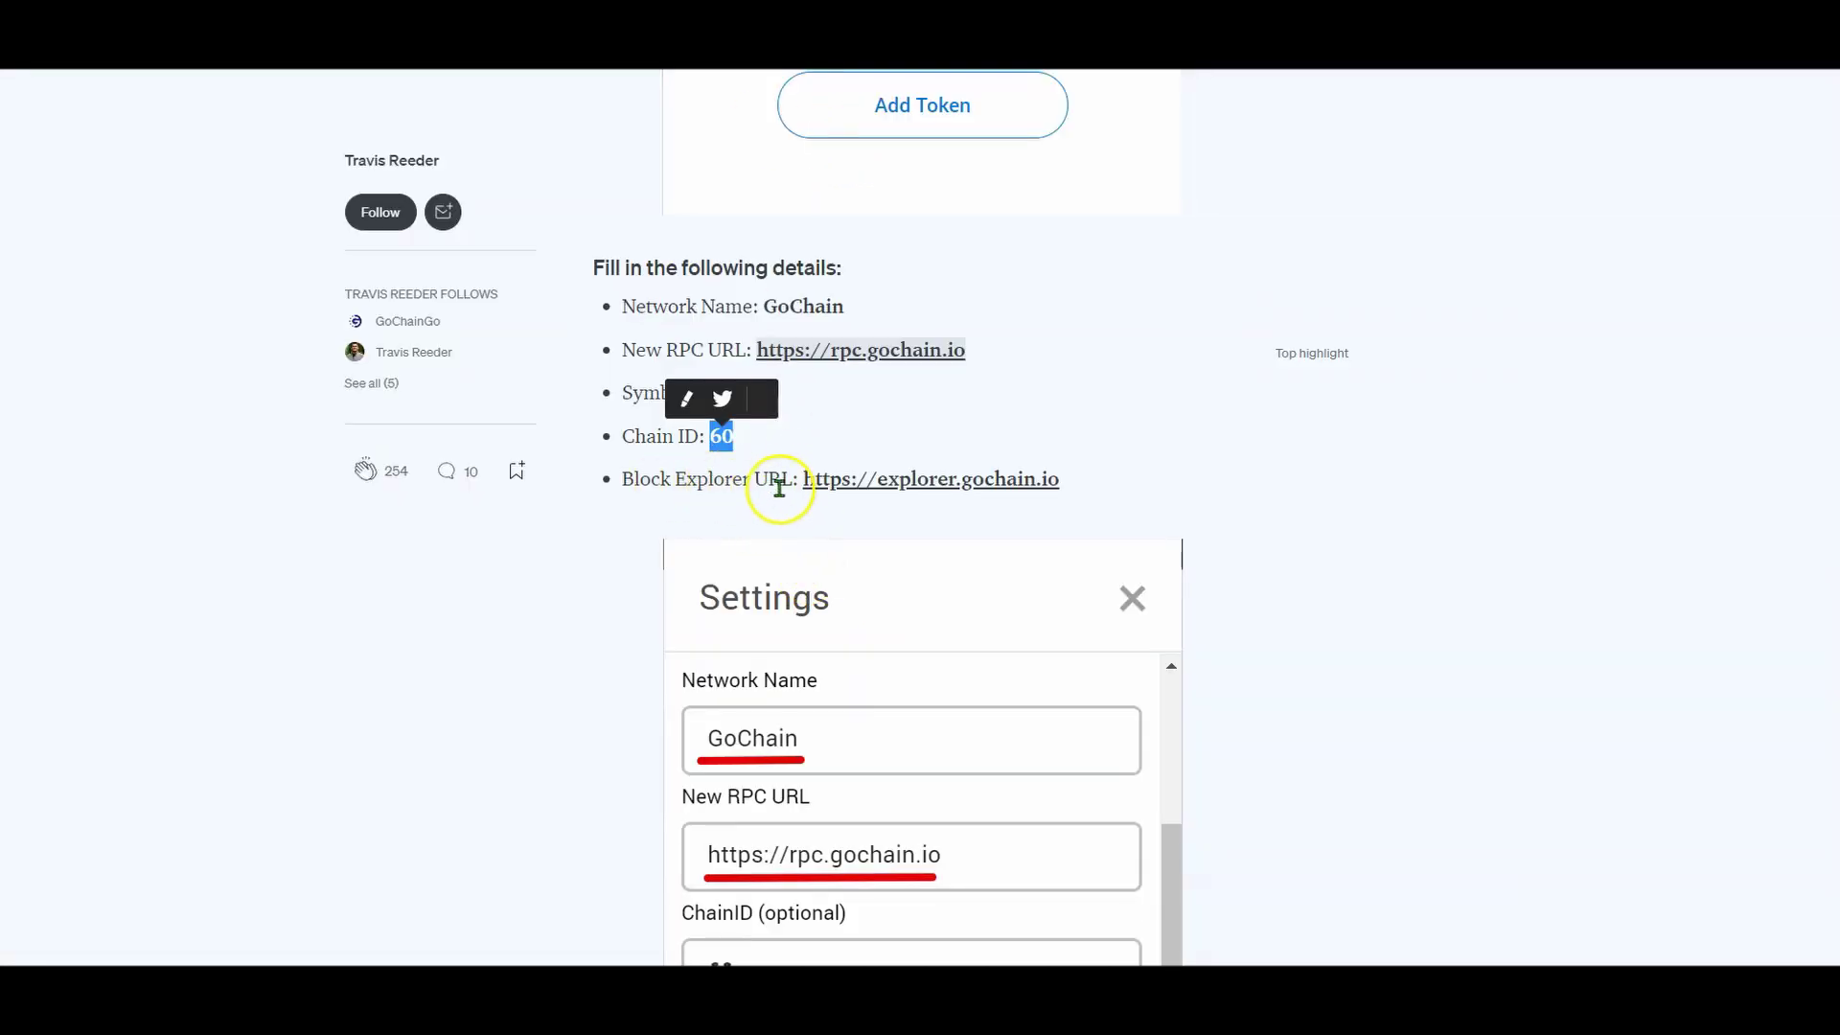
{"action": "scroll", "coordinate": [826, 506], "scroll_direction": "down", "scroll_amount": 5}
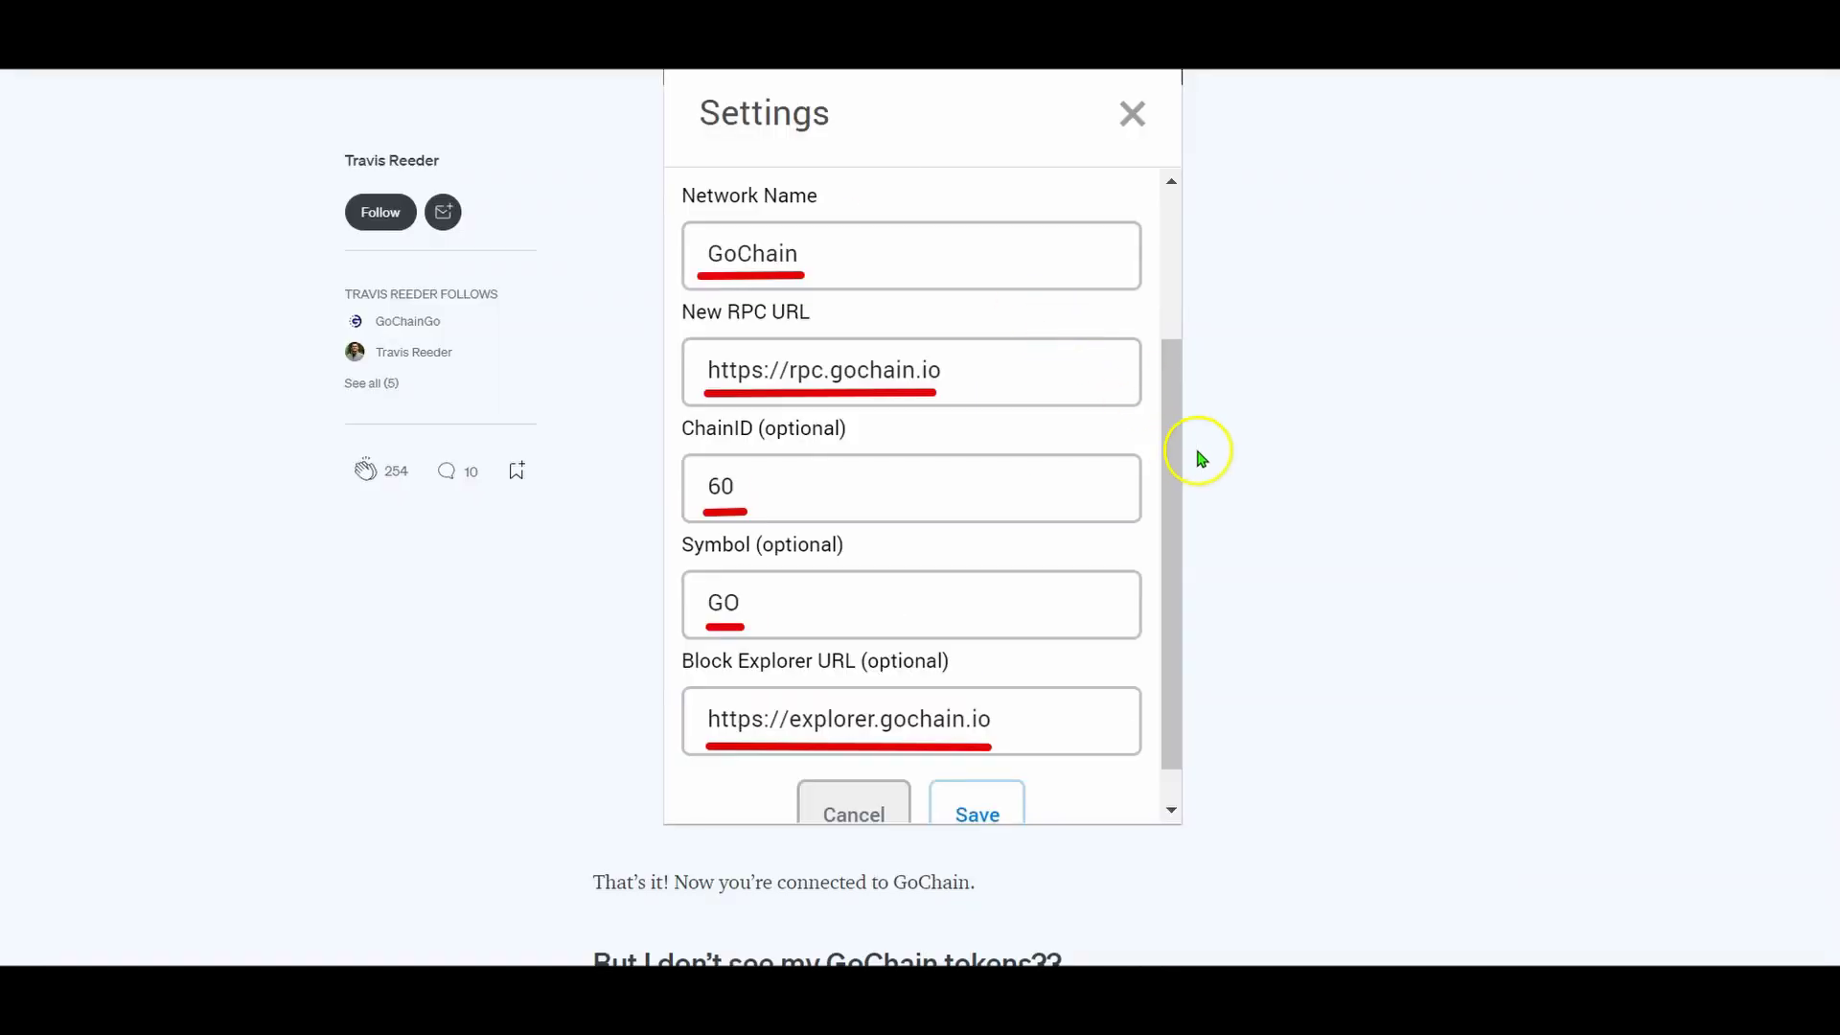
{"action": "scroll", "coordinate": [1199, 455], "scroll_direction": "up", "scroll_amount": 4}
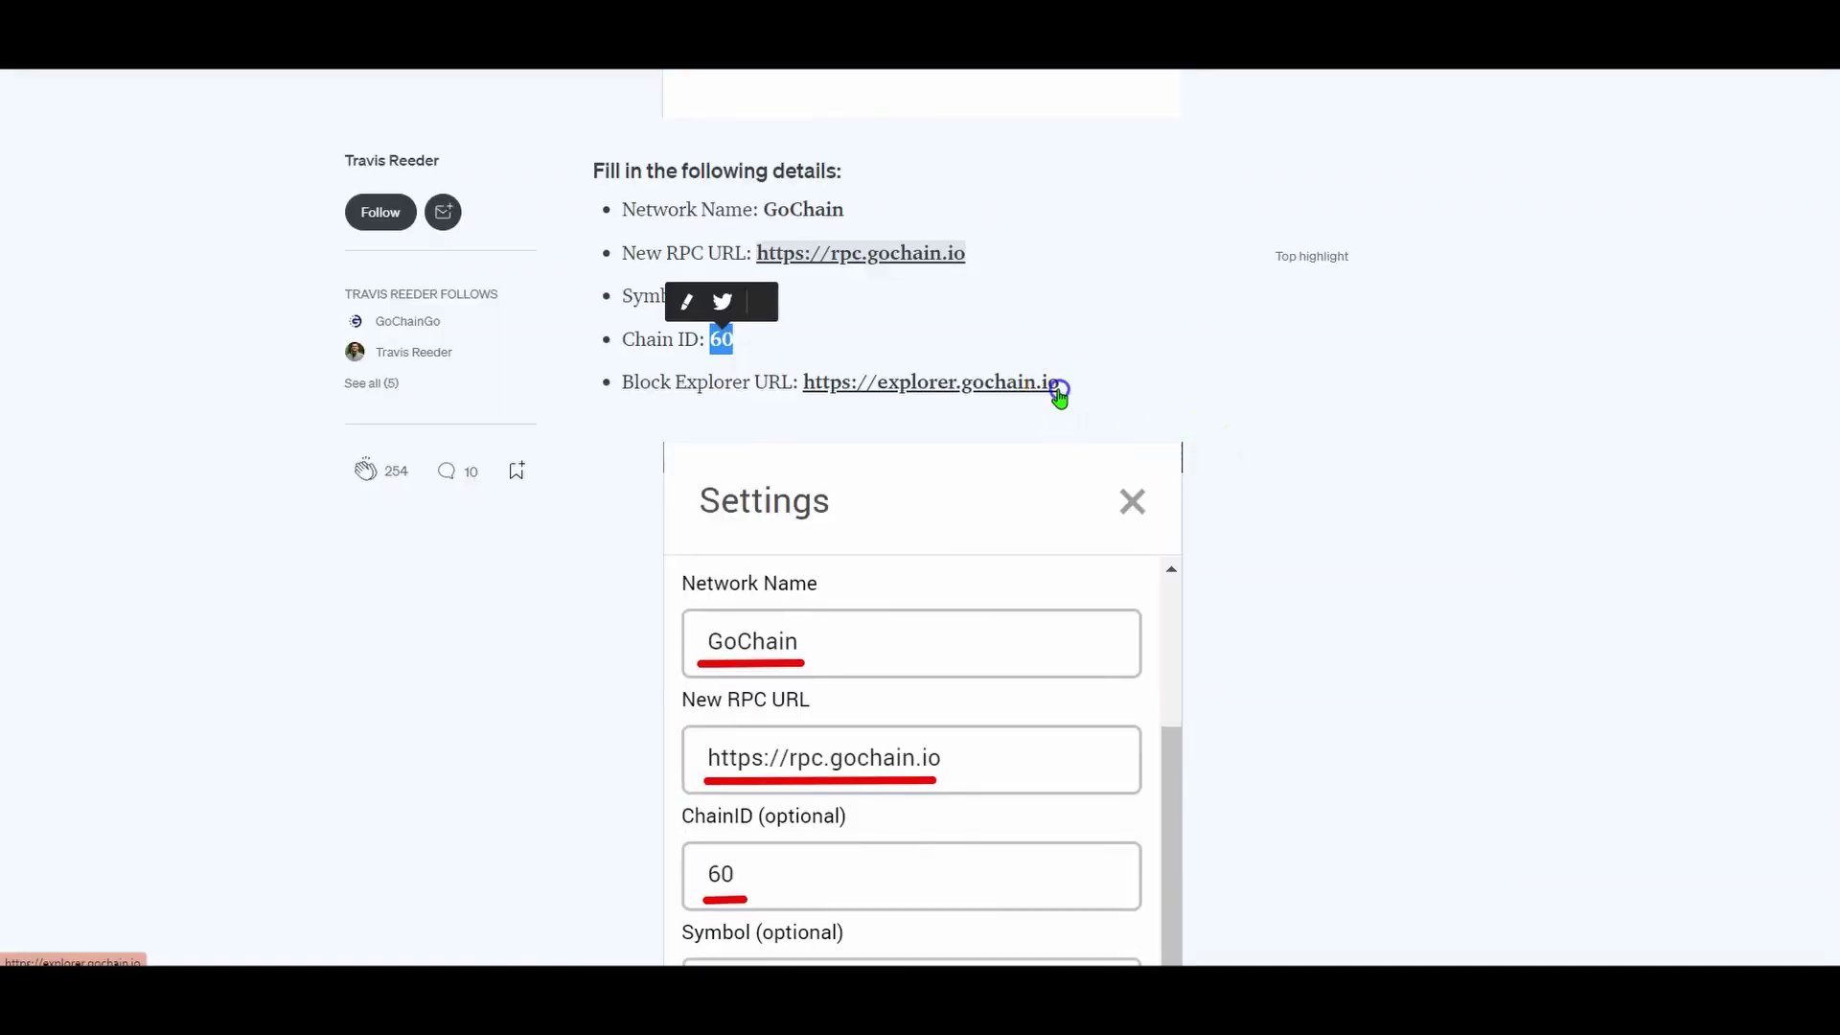
{"action": "left_click_drag", "start_coordinate": [1064, 384], "coordinate": [805, 386]}
{"action": "key", "text": "ctrl+c"}
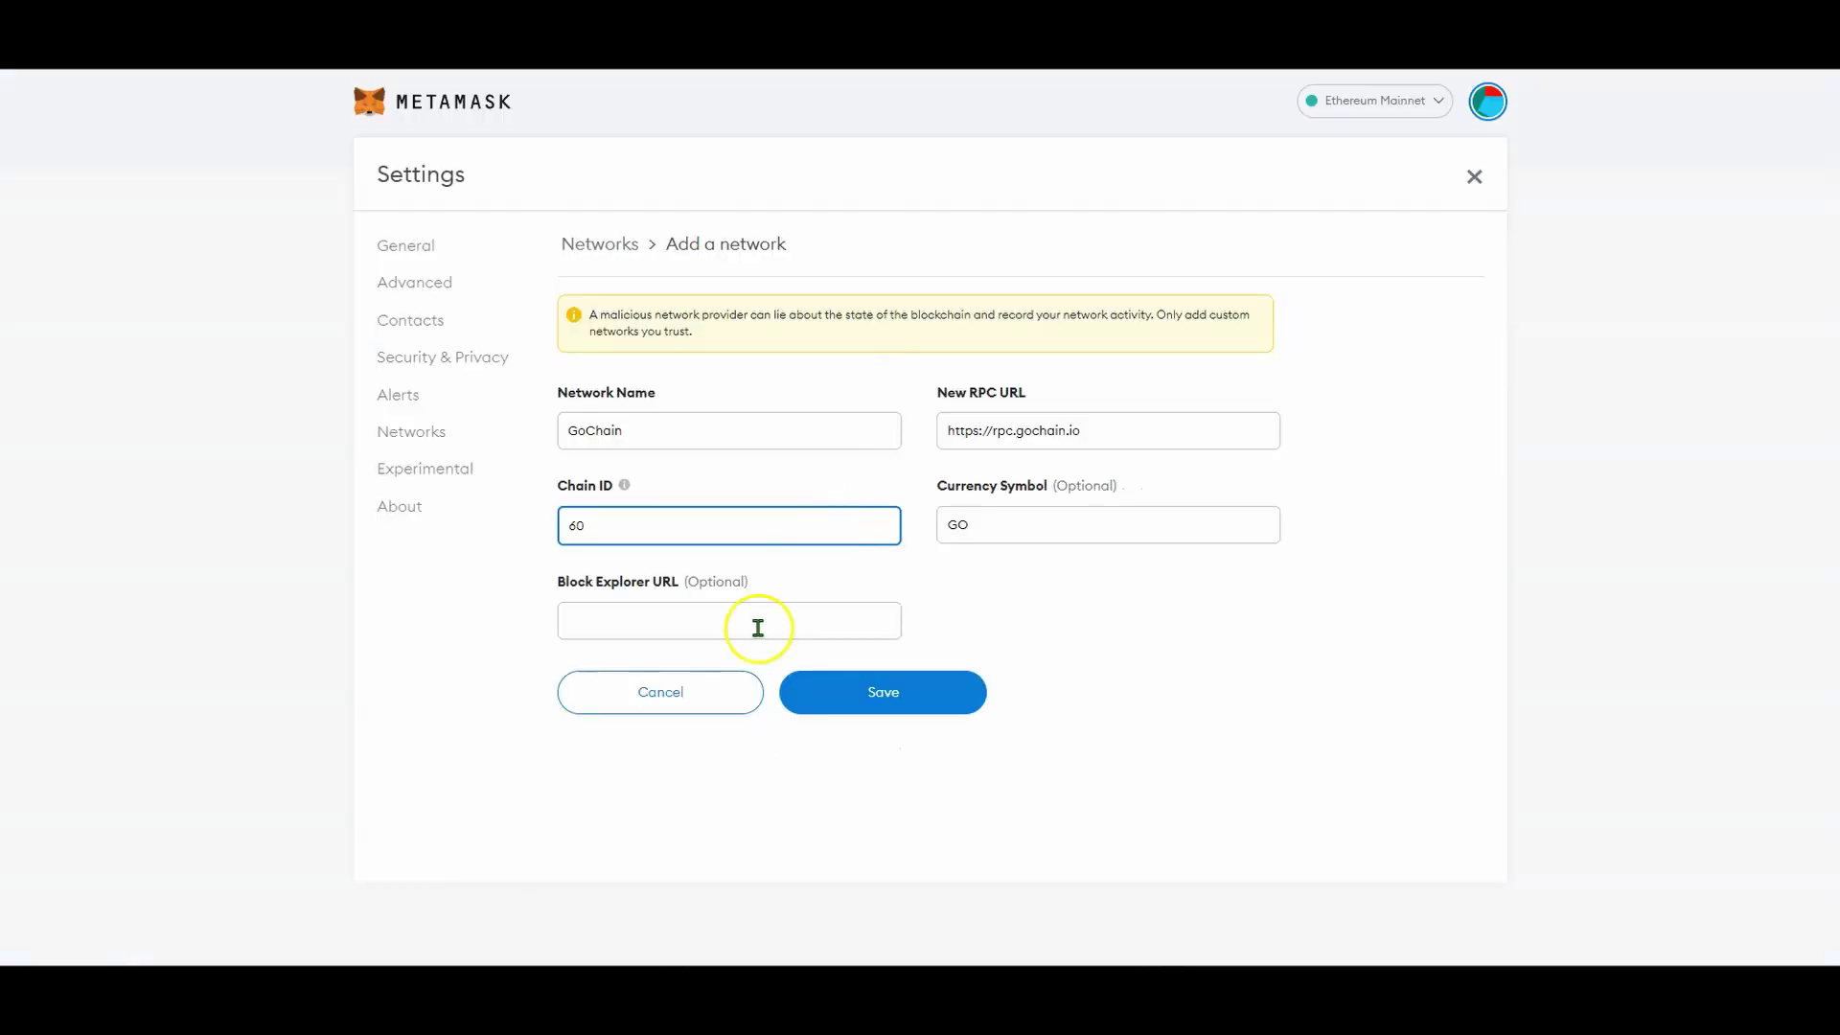
{"action": "left_click", "coordinate": [758, 628]}
{"action": "key", "text": "ctrl+v"}
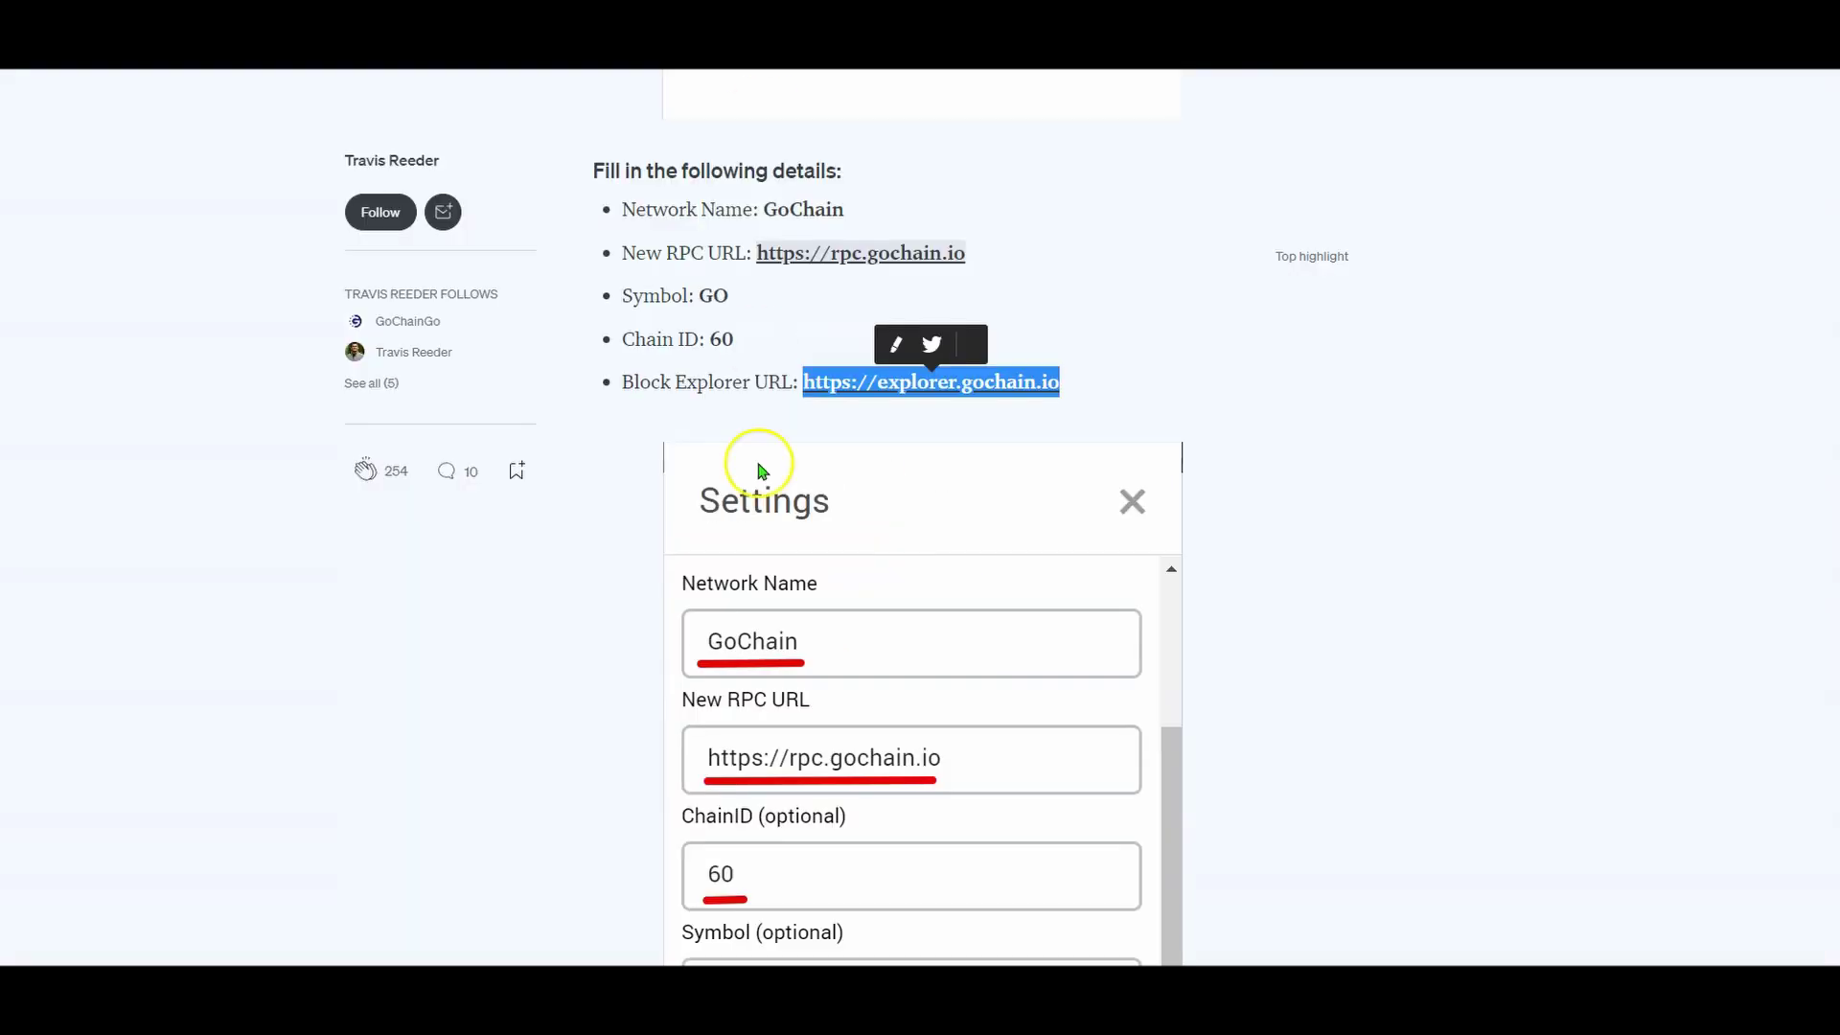
{"action": "scroll", "coordinate": [760, 474], "scroll_direction": "down", "scroll_amount": 9}
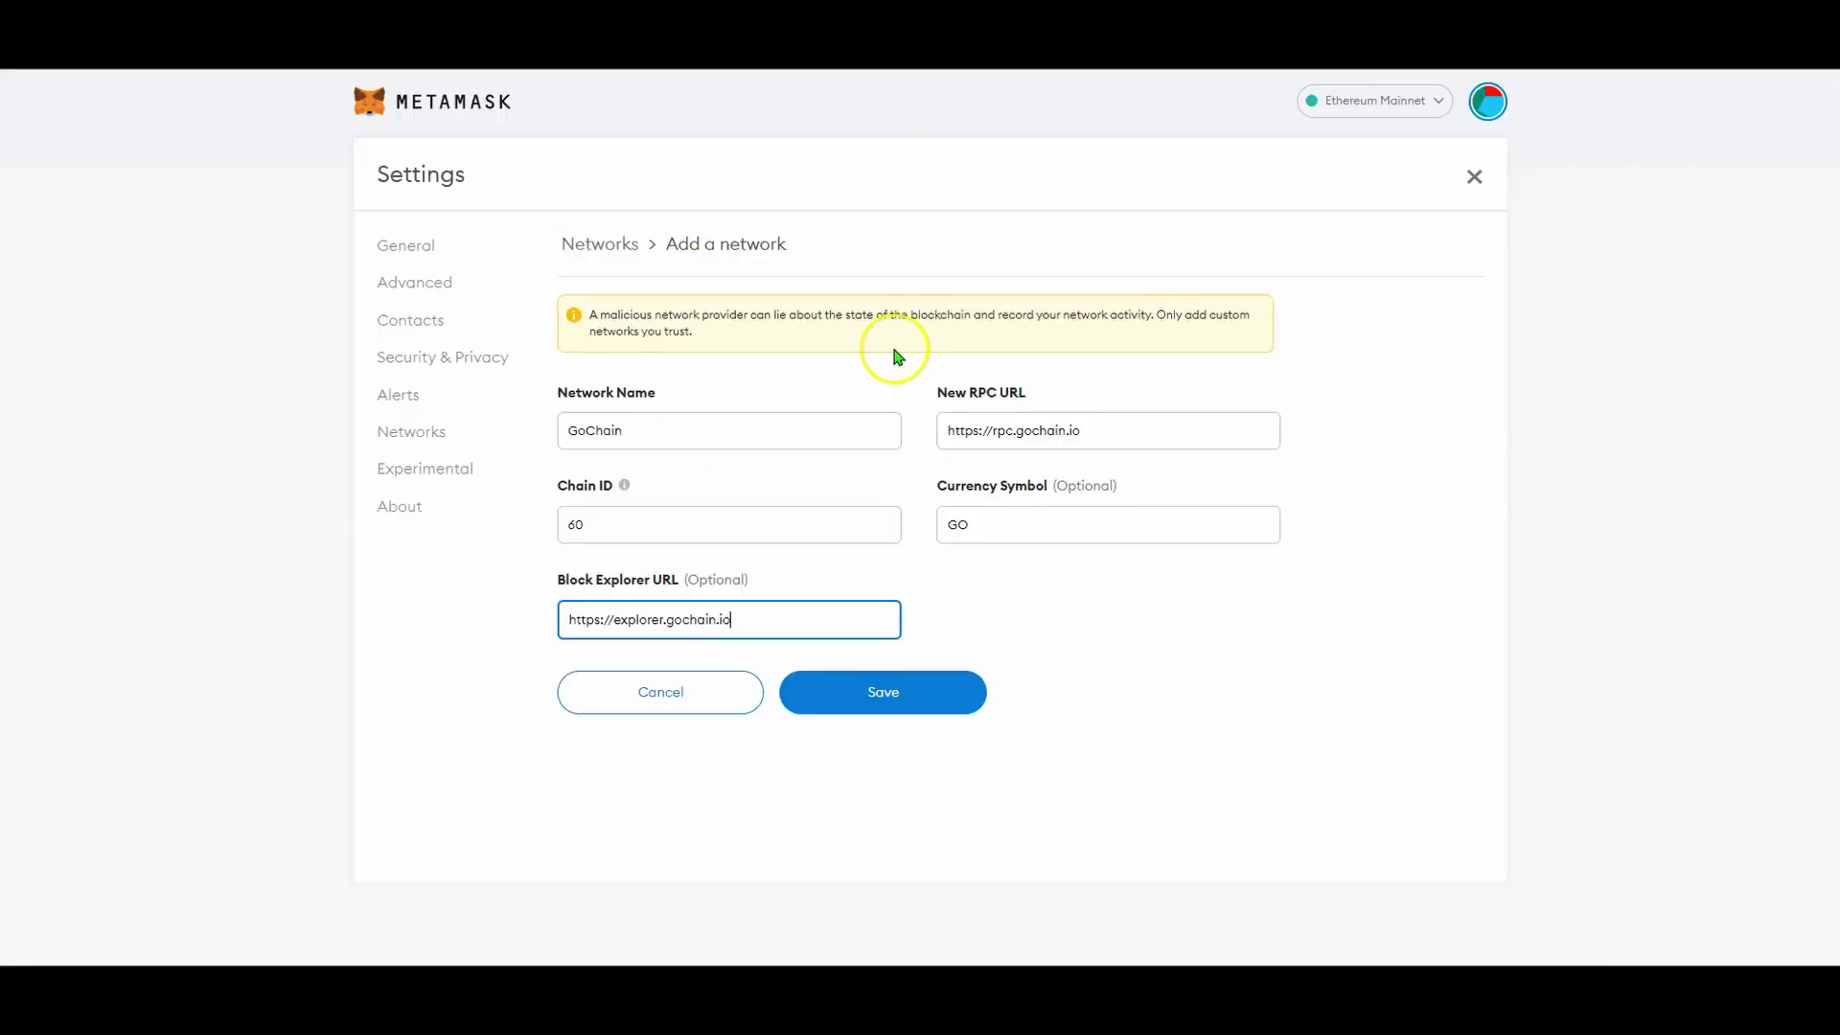
{"action": "left_click", "coordinate": [891, 690]}
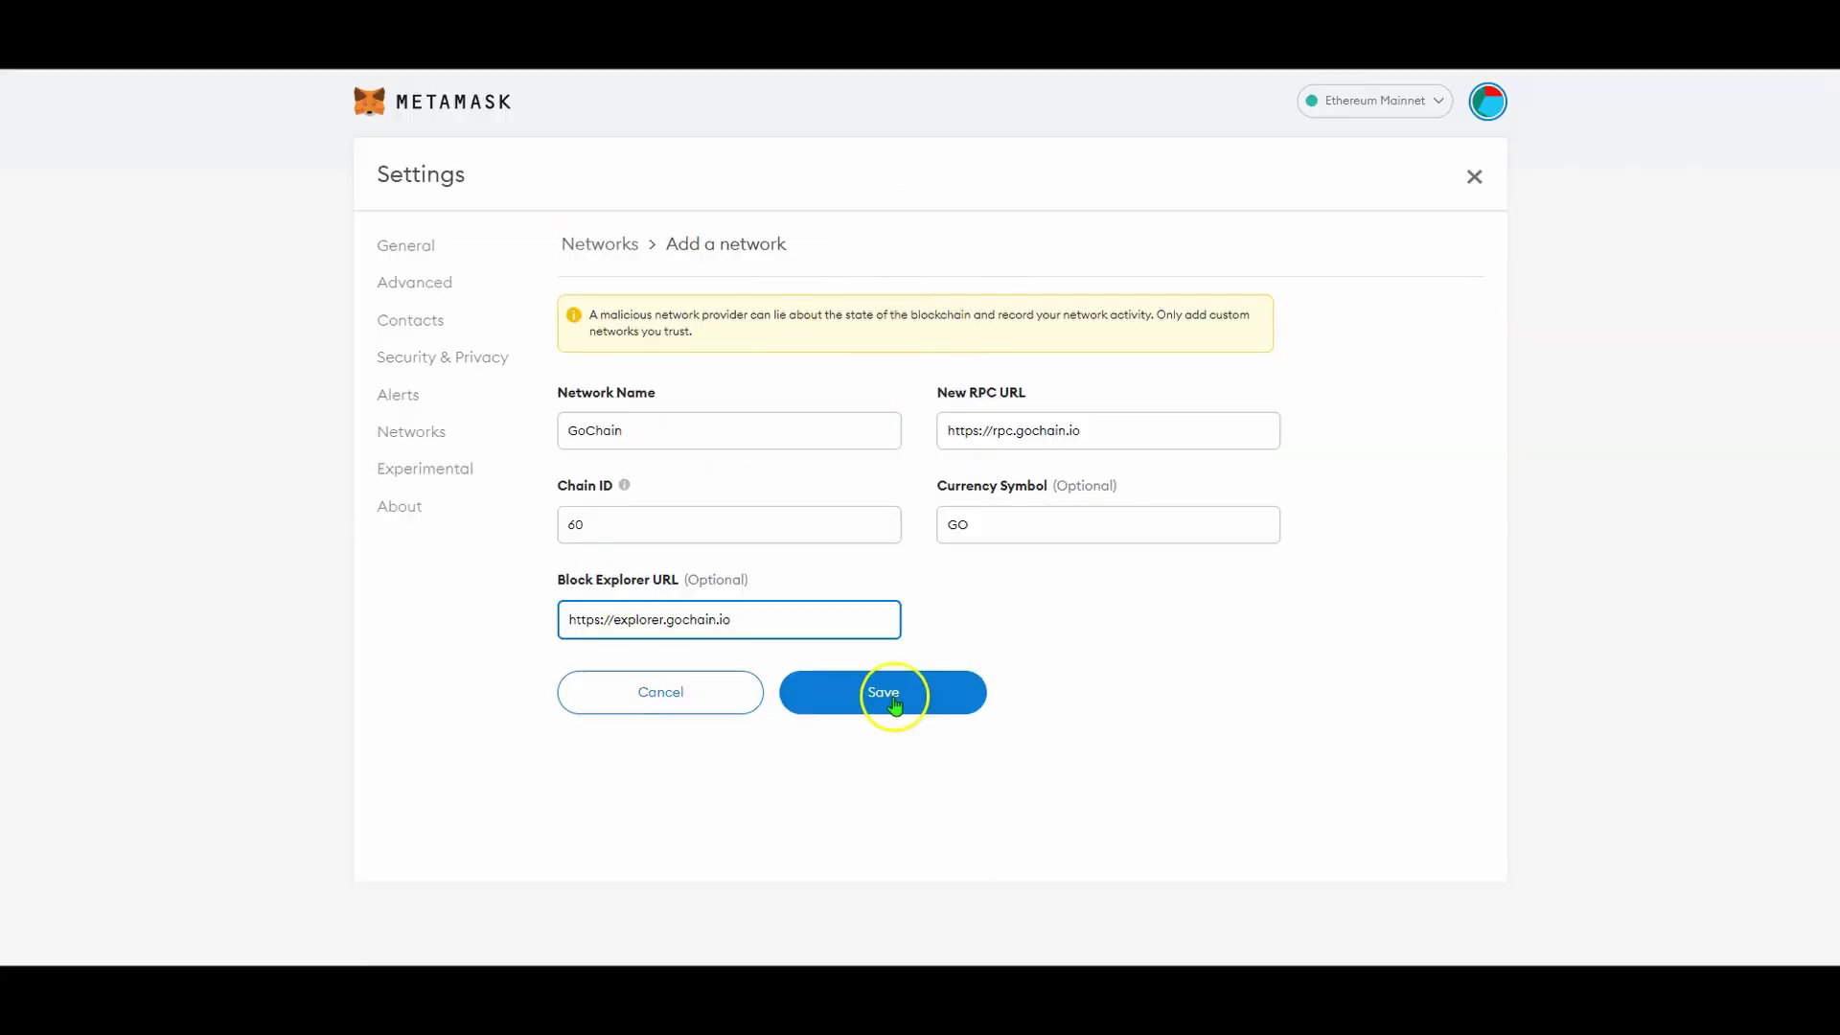
{"action": "left_click", "coordinate": [670, 433]}
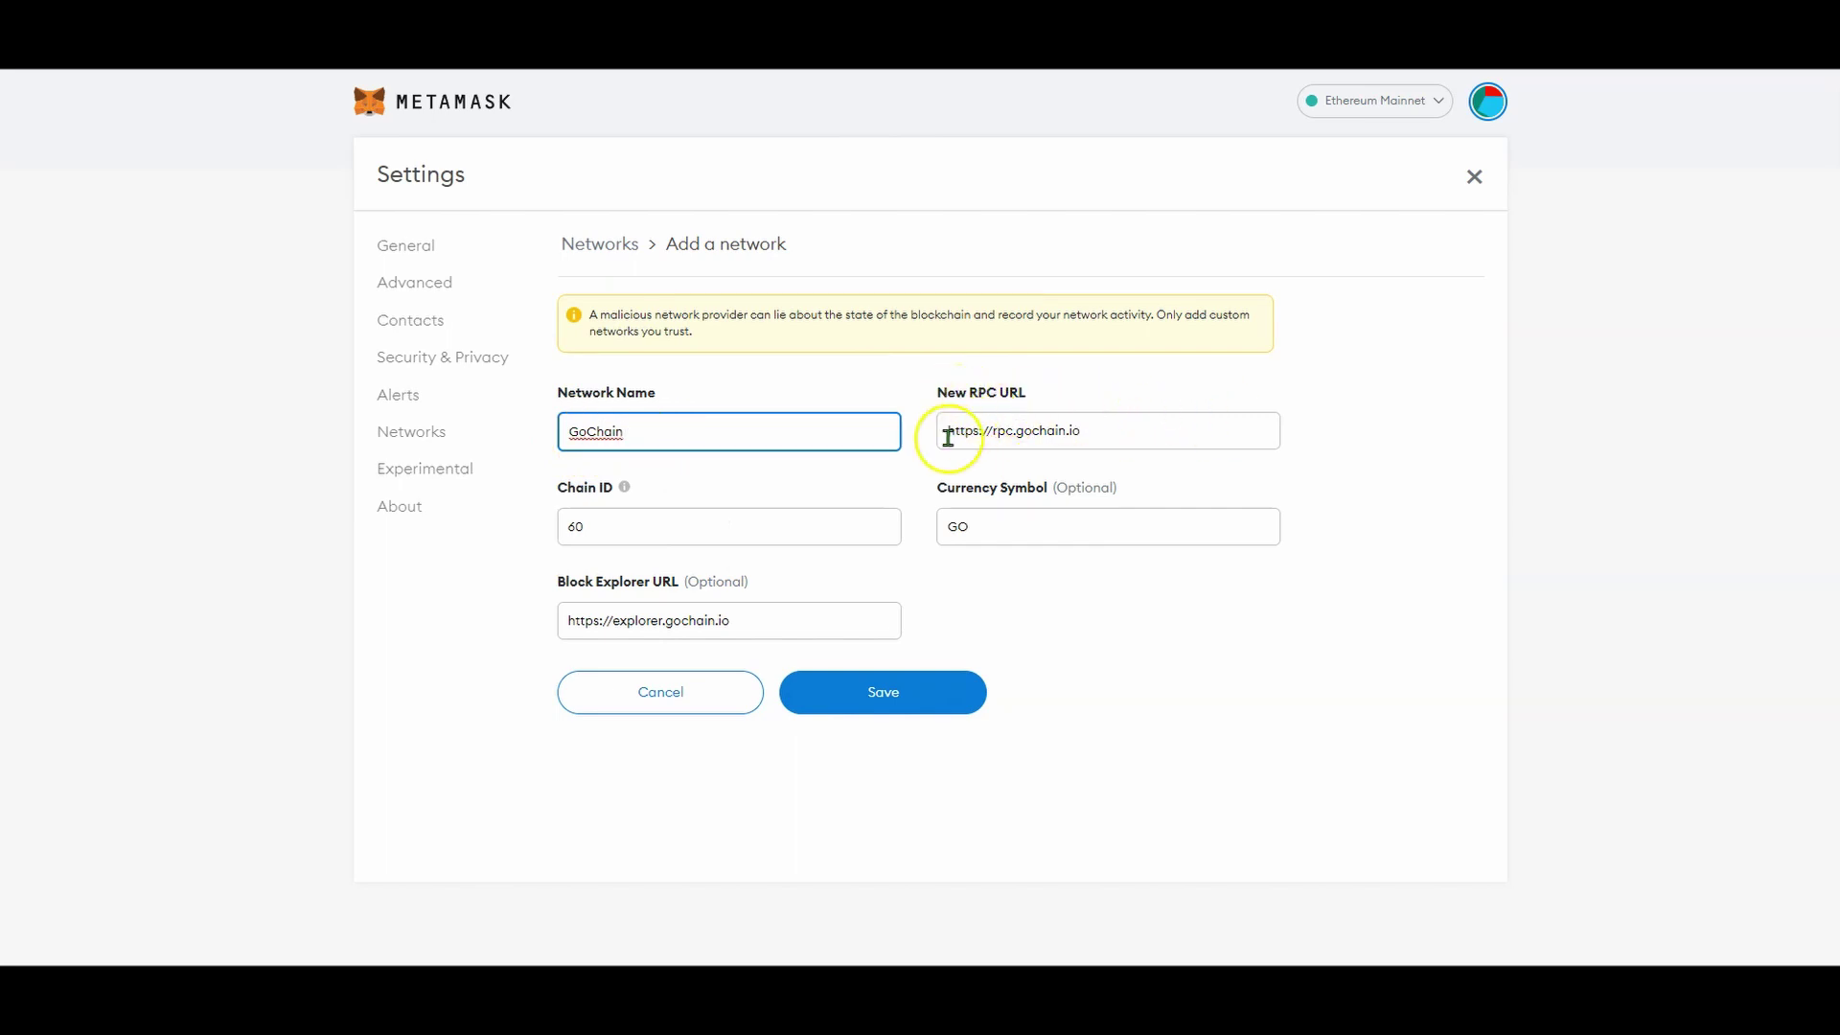
{"action": "left_click", "coordinate": [581, 527]}
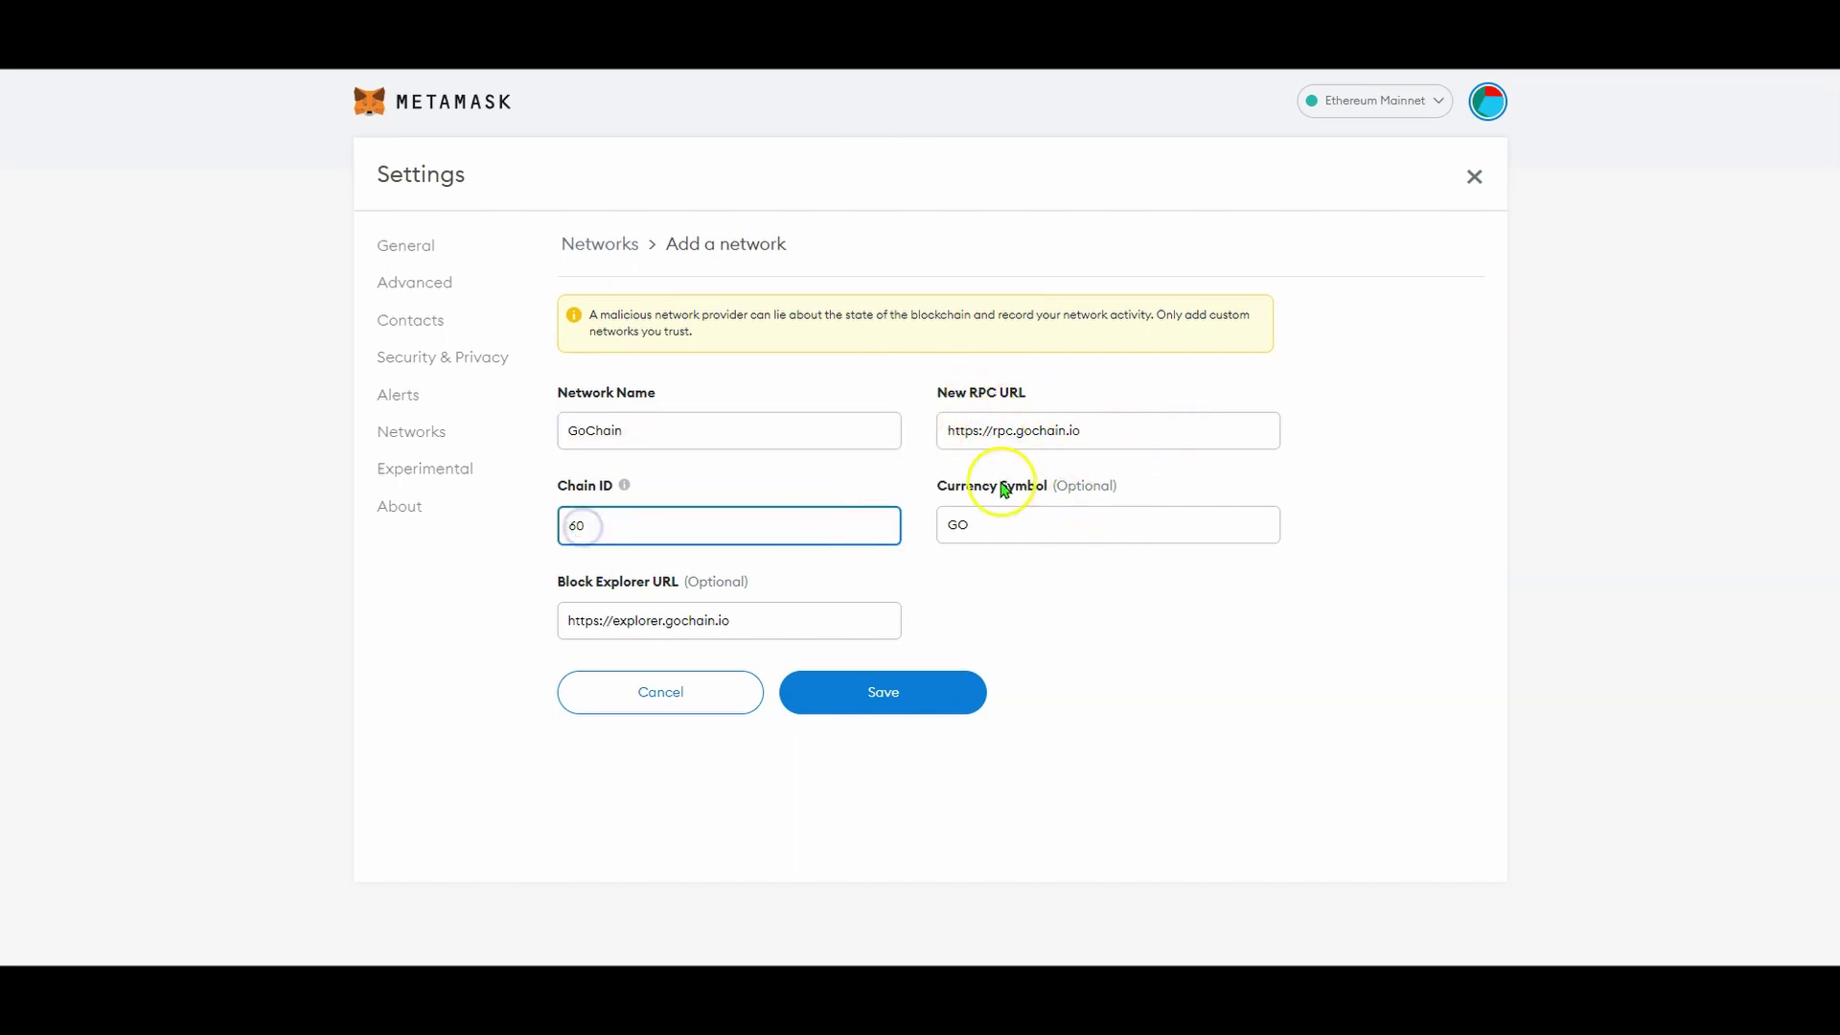
{"action": "left_click", "coordinate": [1000, 524]}
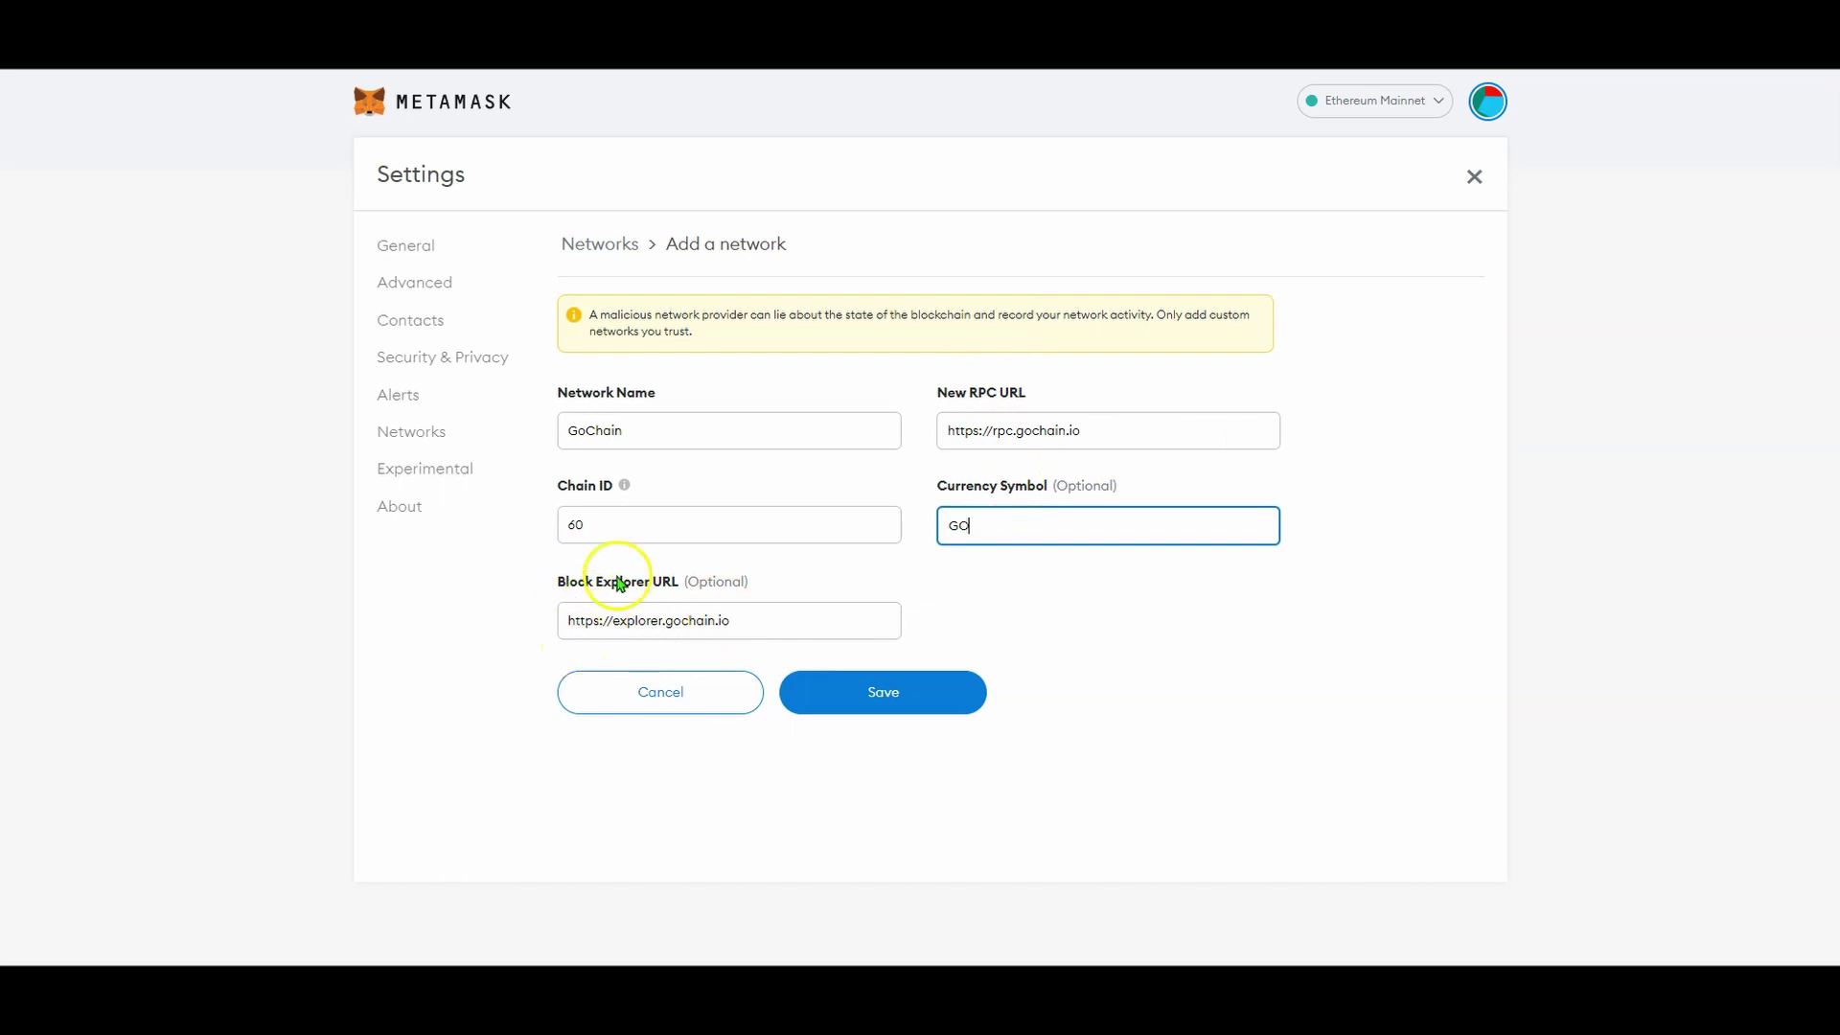
{"action": "left_click", "coordinate": [665, 621]}
{"action": "left_click", "coordinate": [891, 698]}
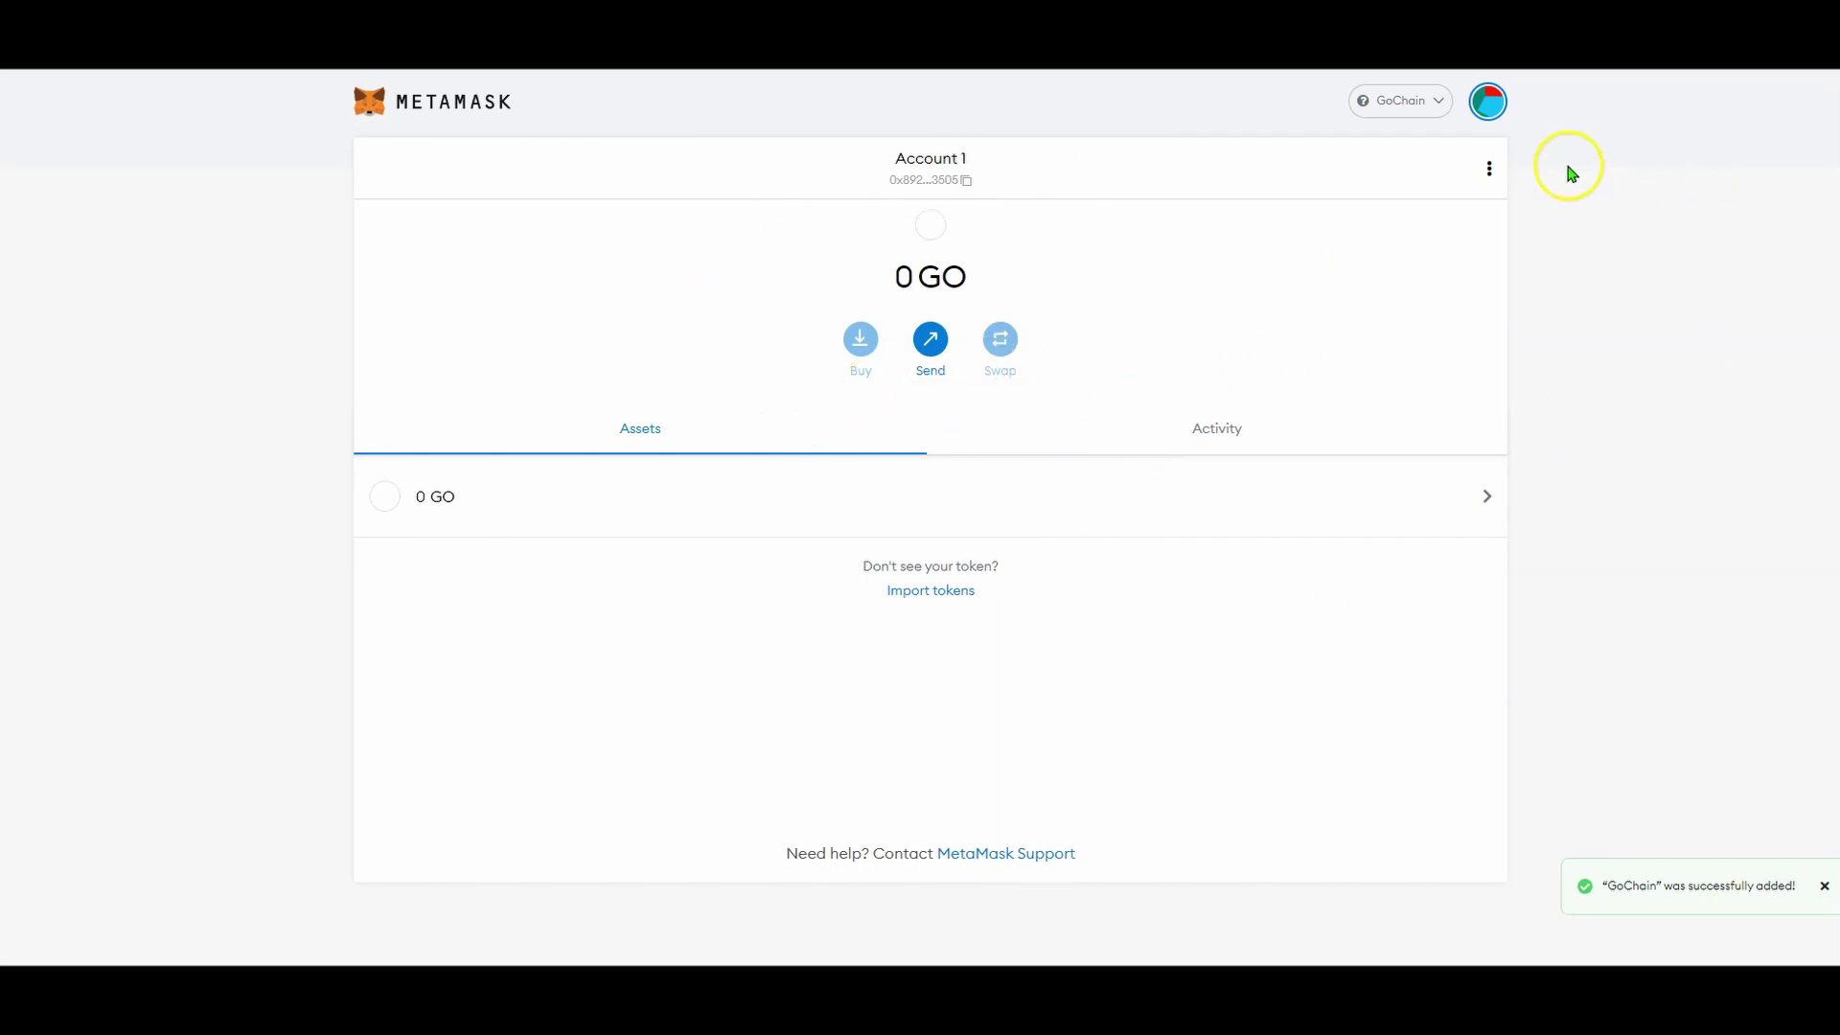
Switch MetaMask to Ethereum Mainnet and then back to GoChain.
{"action": "left_click", "coordinate": [1454, 102]}
{"action": "left_click", "coordinate": [1360, 242]}
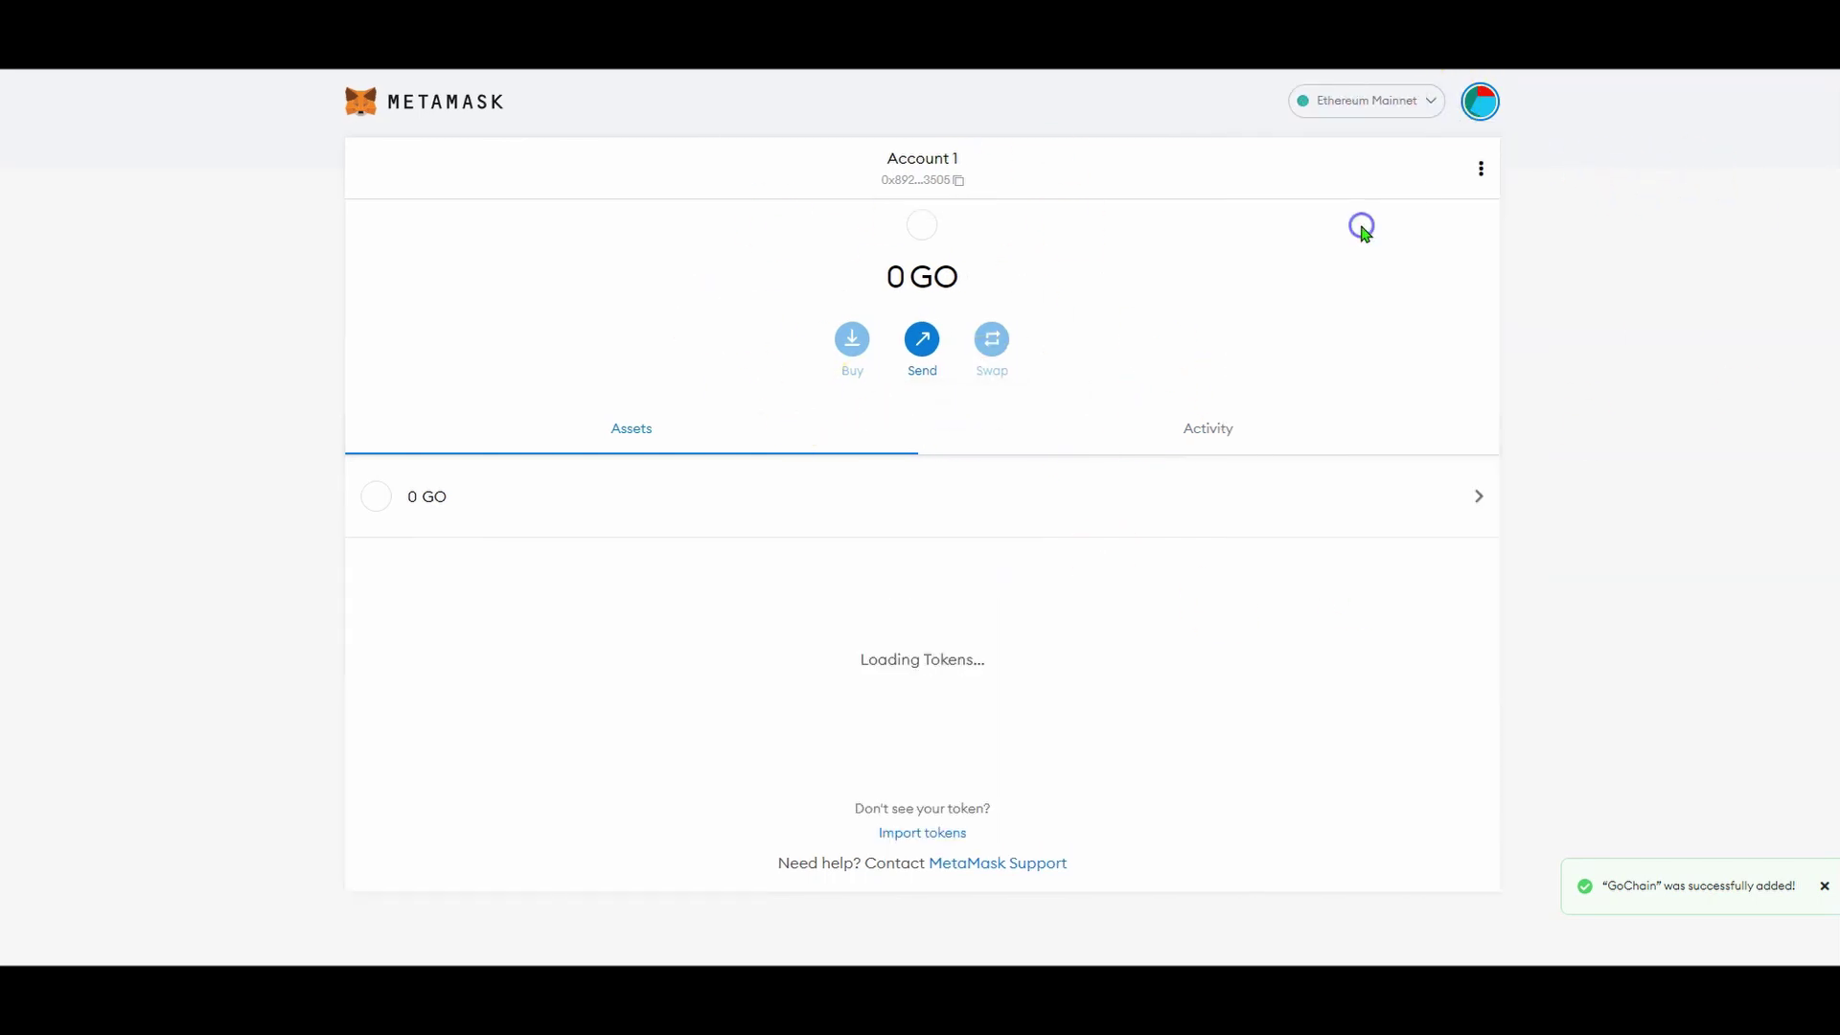
{"action": "left_click", "coordinate": [1432, 113]}
{"action": "left_click", "coordinate": [1376, 275]}
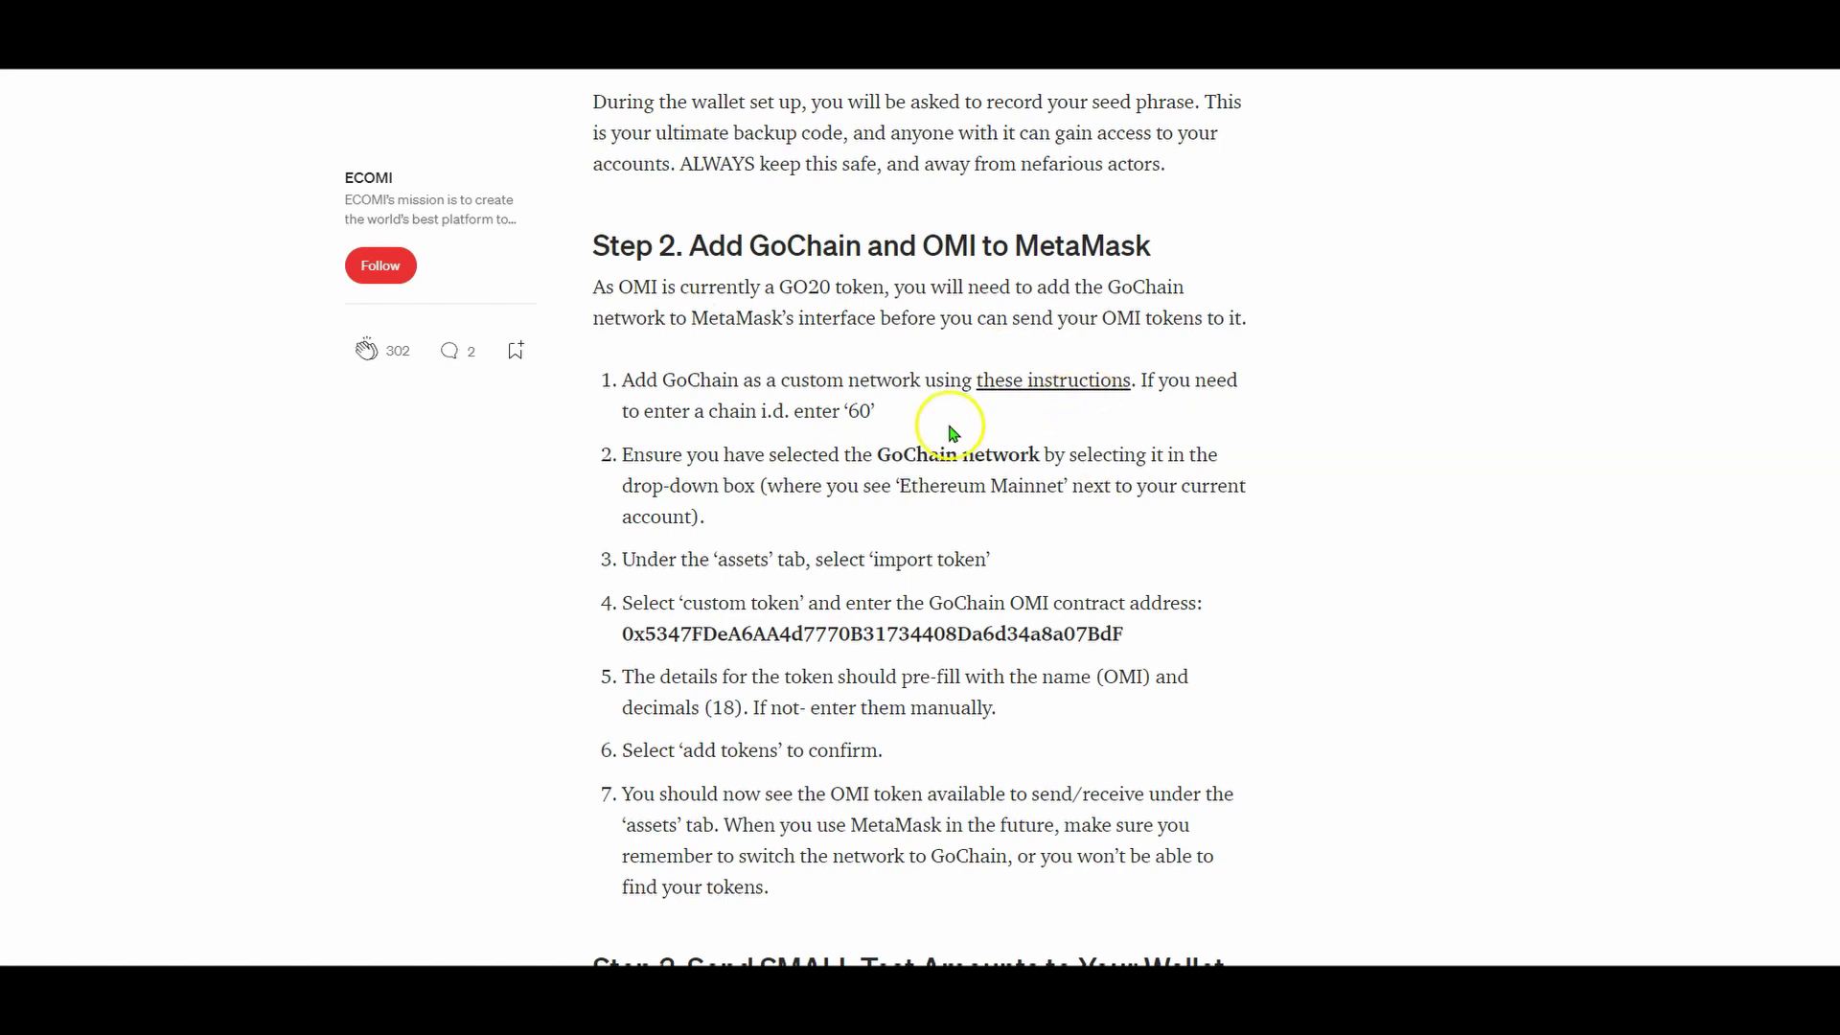
Highlight the guide's GoChain network and import-token instructions.
{"action": "left_click_drag", "start_coordinate": [929, 455], "coordinate": [1047, 454]}
{"action": "scroll", "coordinate": [767, 518], "scroll_direction": "down", "scroll_amount": 1}
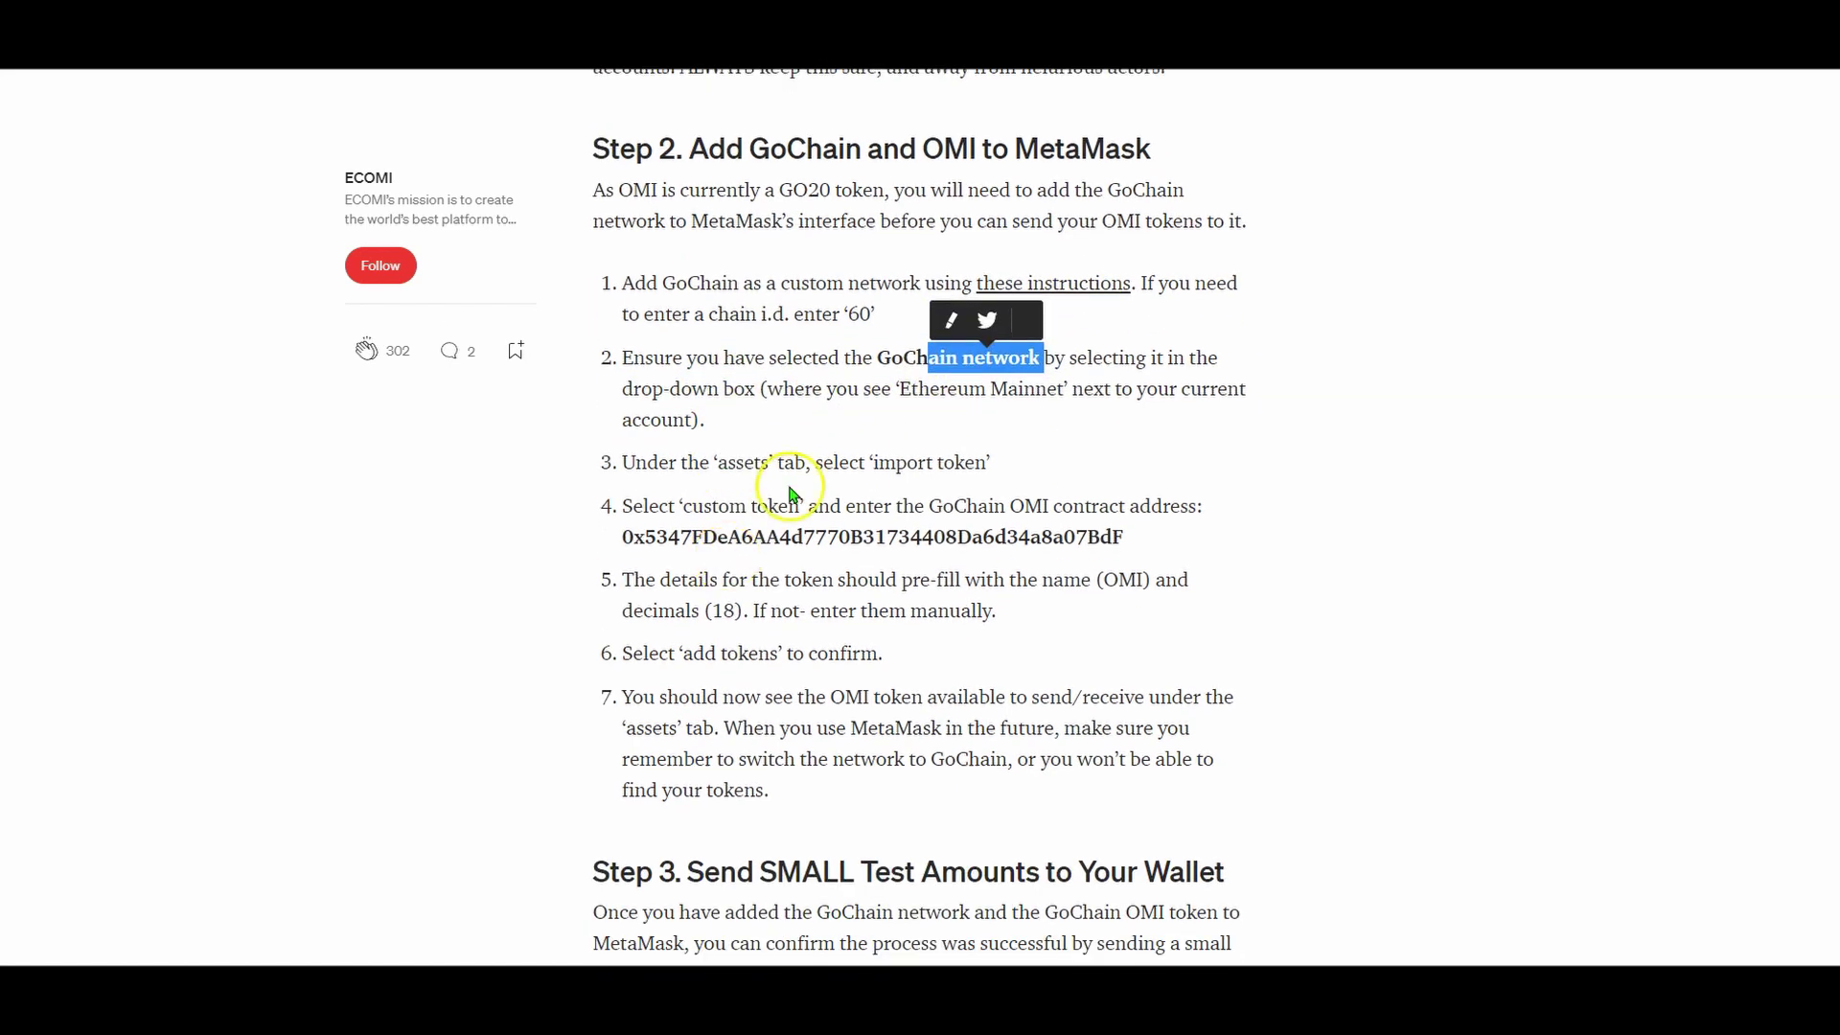
{"action": "left_click_drag", "start_coordinate": [882, 464], "coordinate": [987, 462]}
{"action": "left_click", "coordinate": [973, 462]}
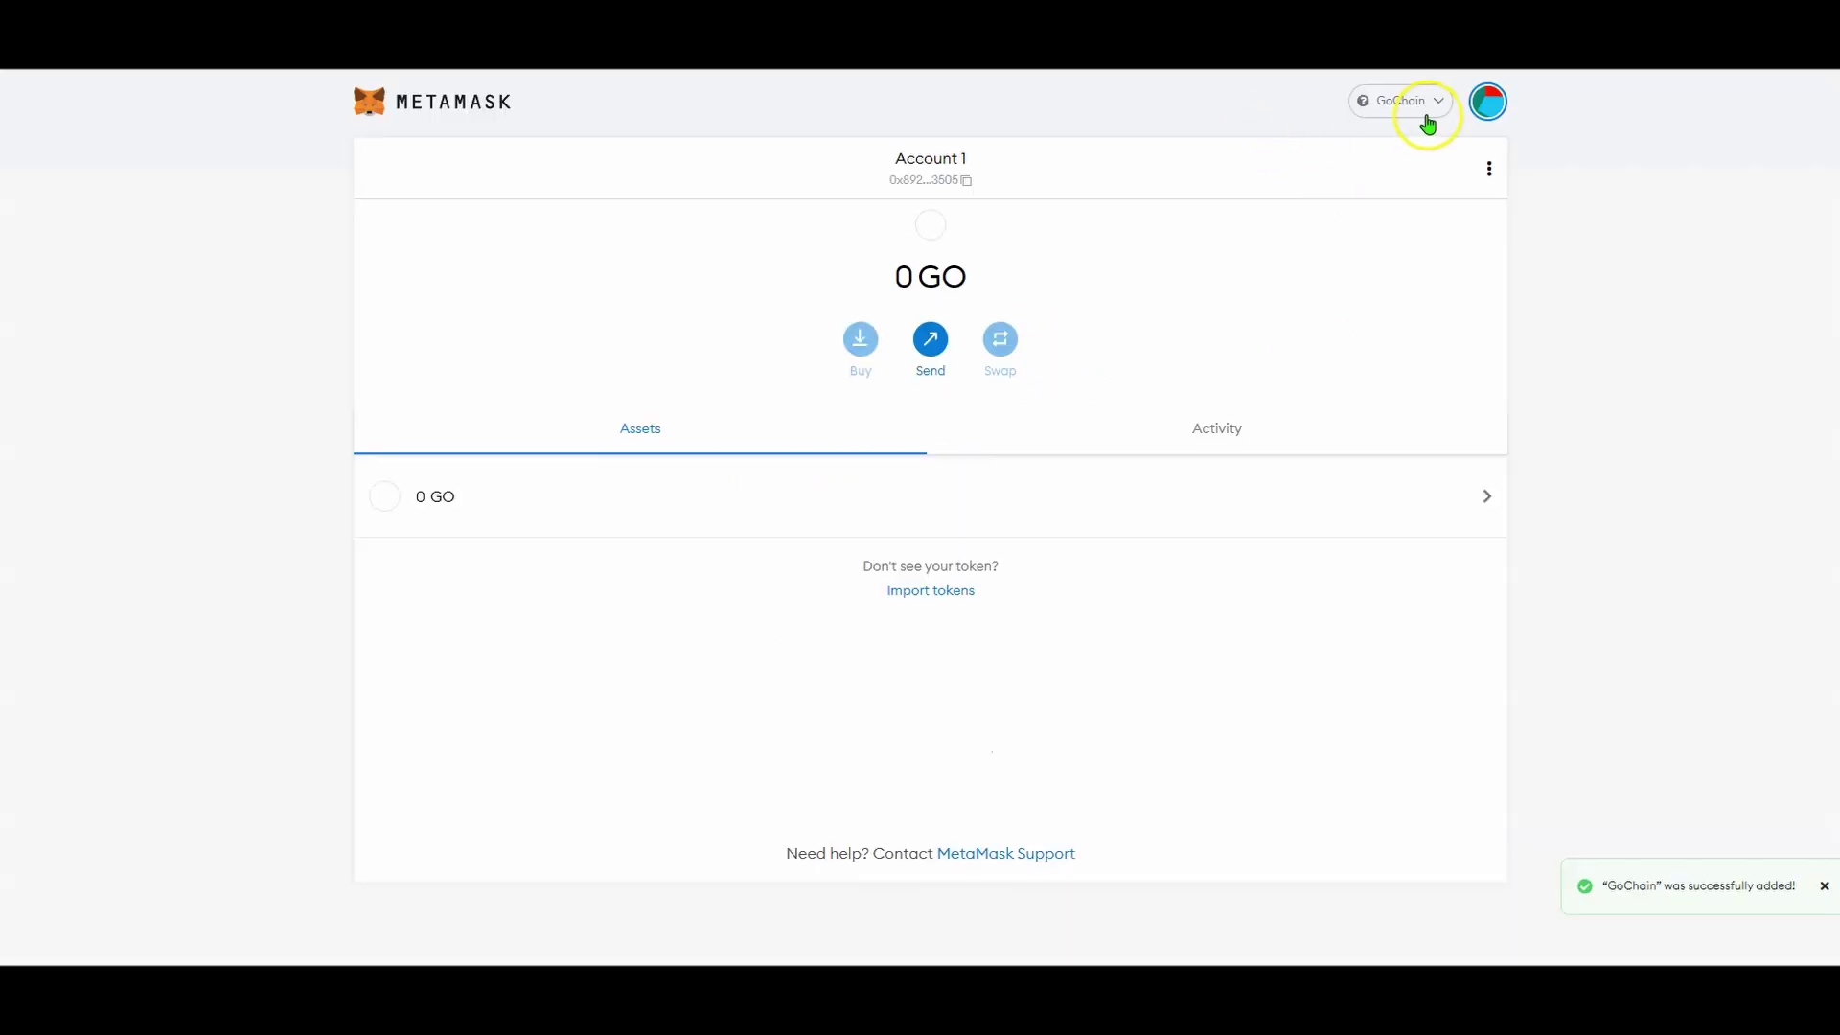
Reselect GoChain in MetaMask and bring up the Import tokens form.
{"action": "left_click", "coordinate": [1428, 124]}
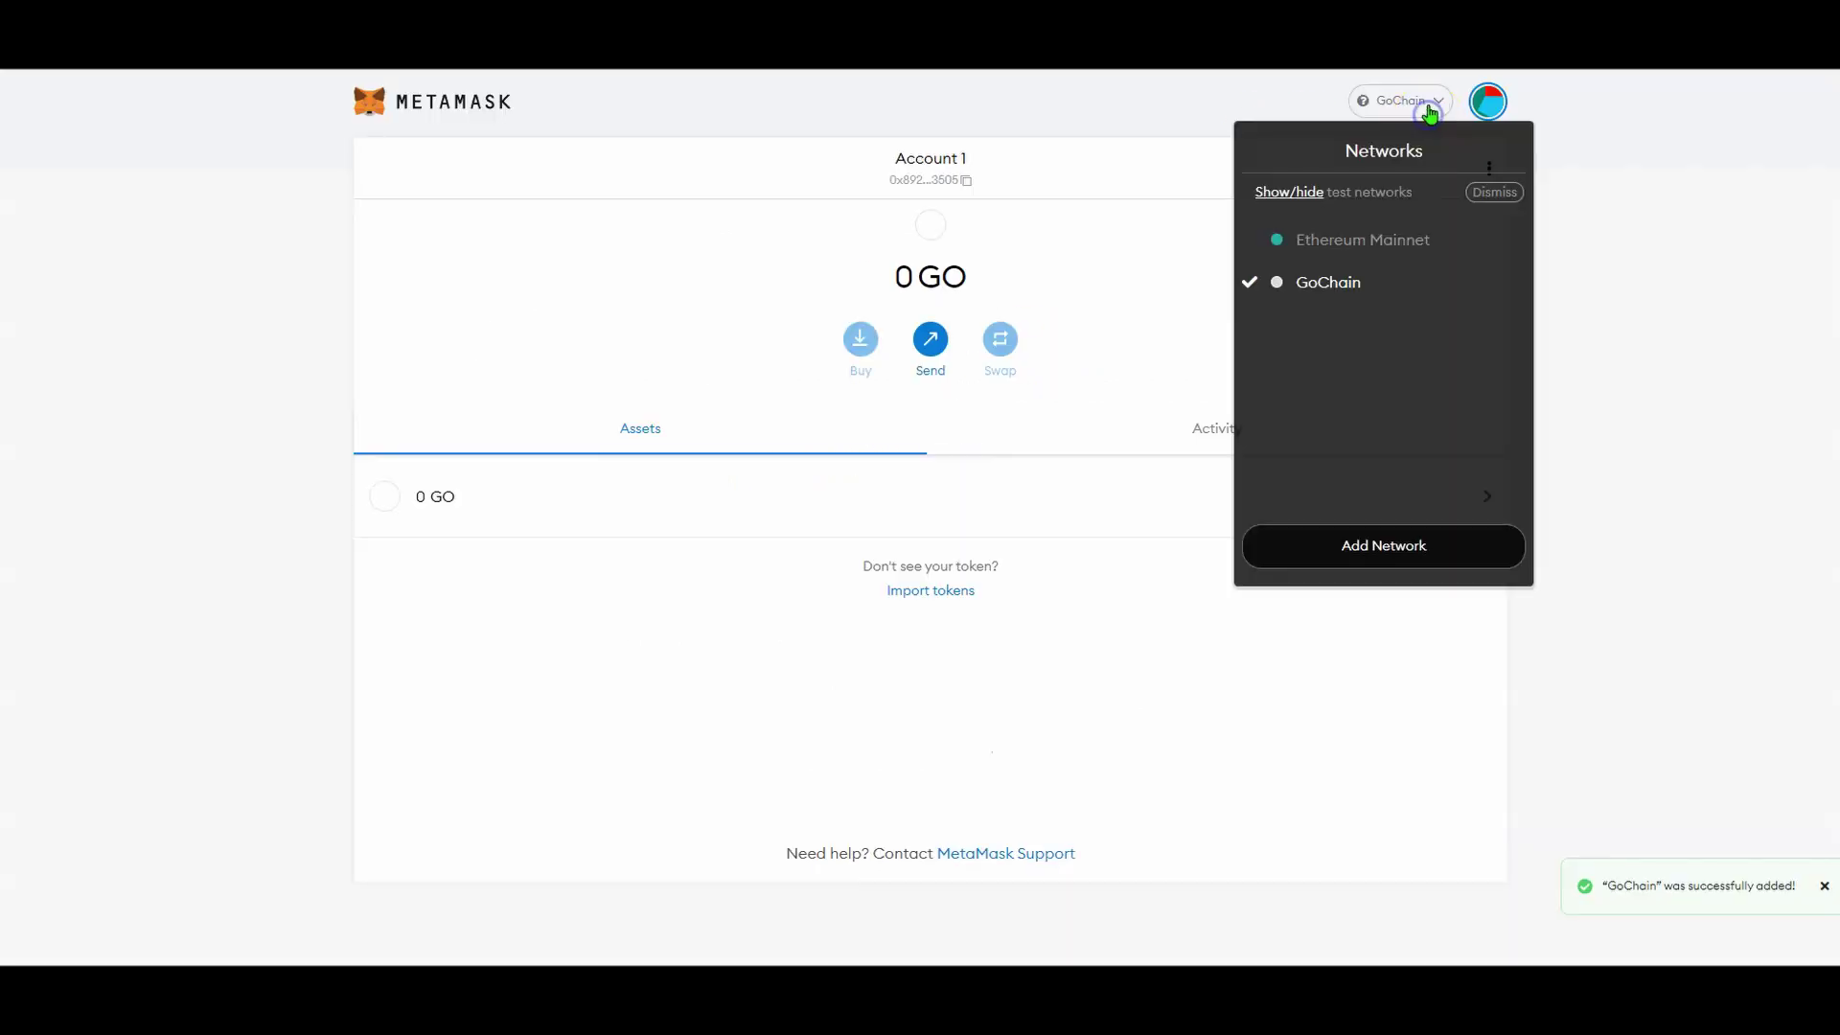
{"action": "left_click", "coordinate": [1283, 286]}
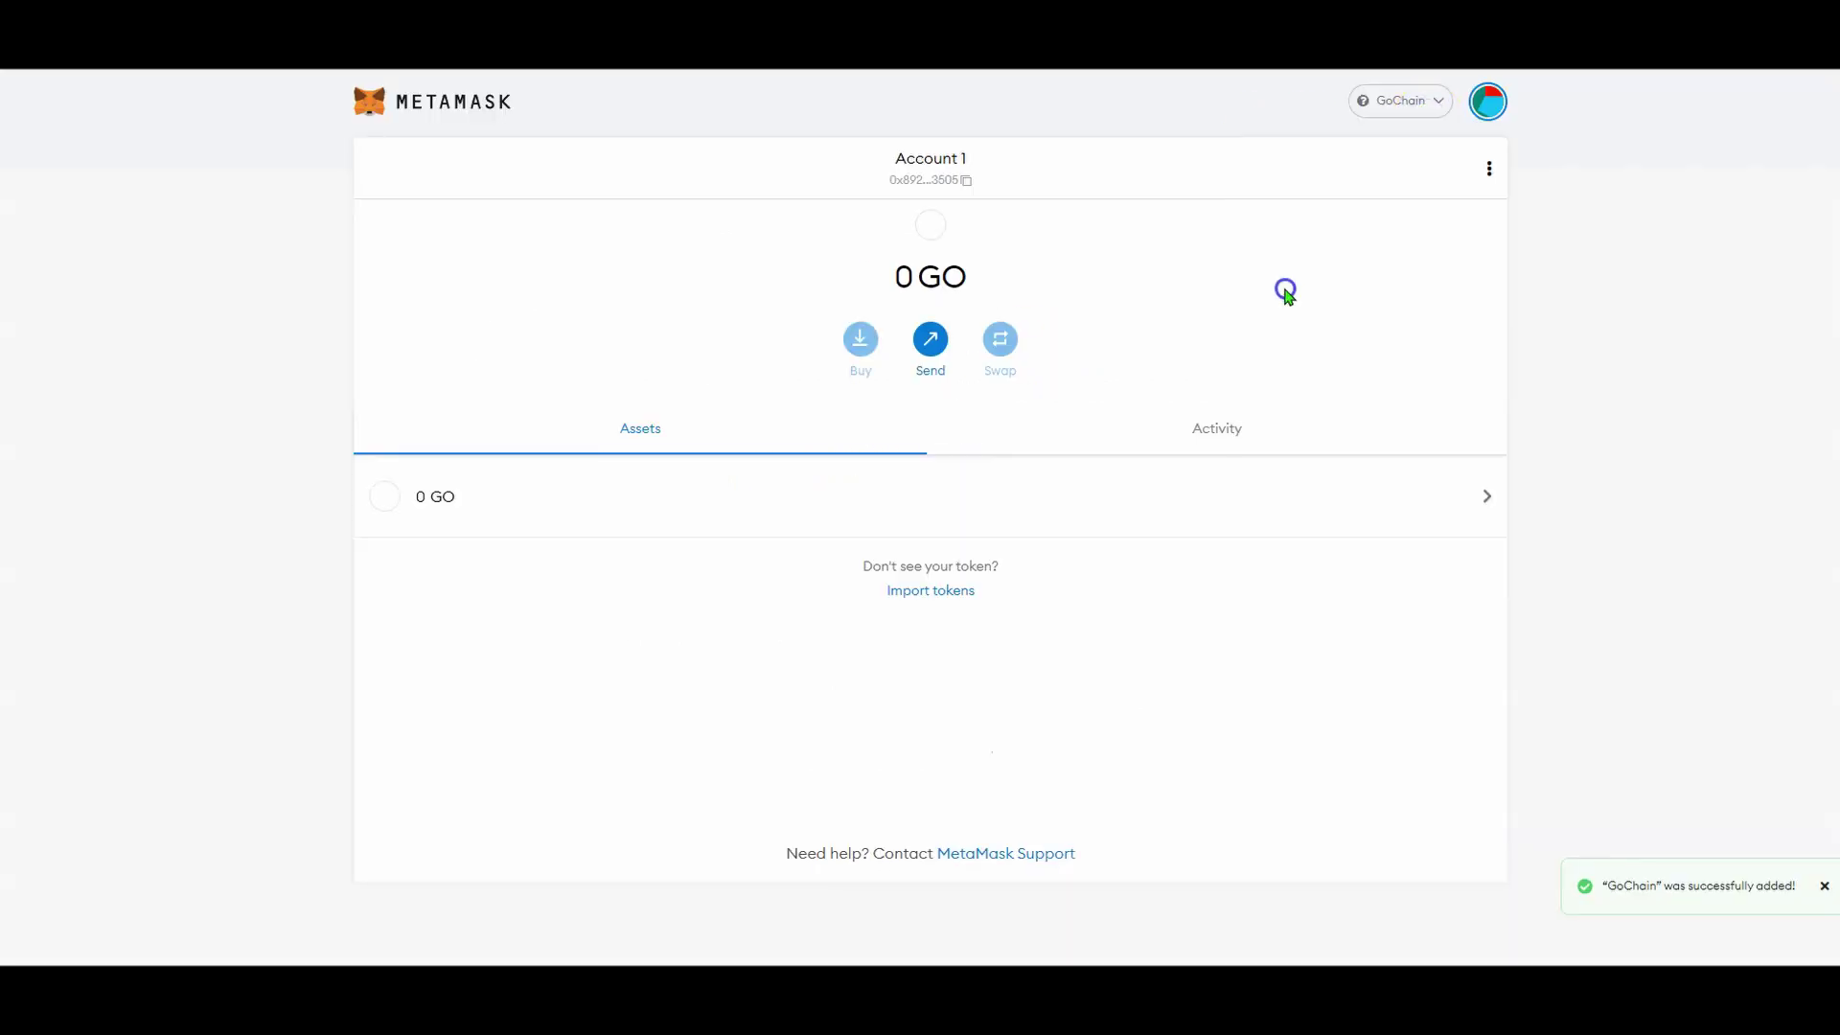
{"action": "left_click", "coordinate": [922, 602]}
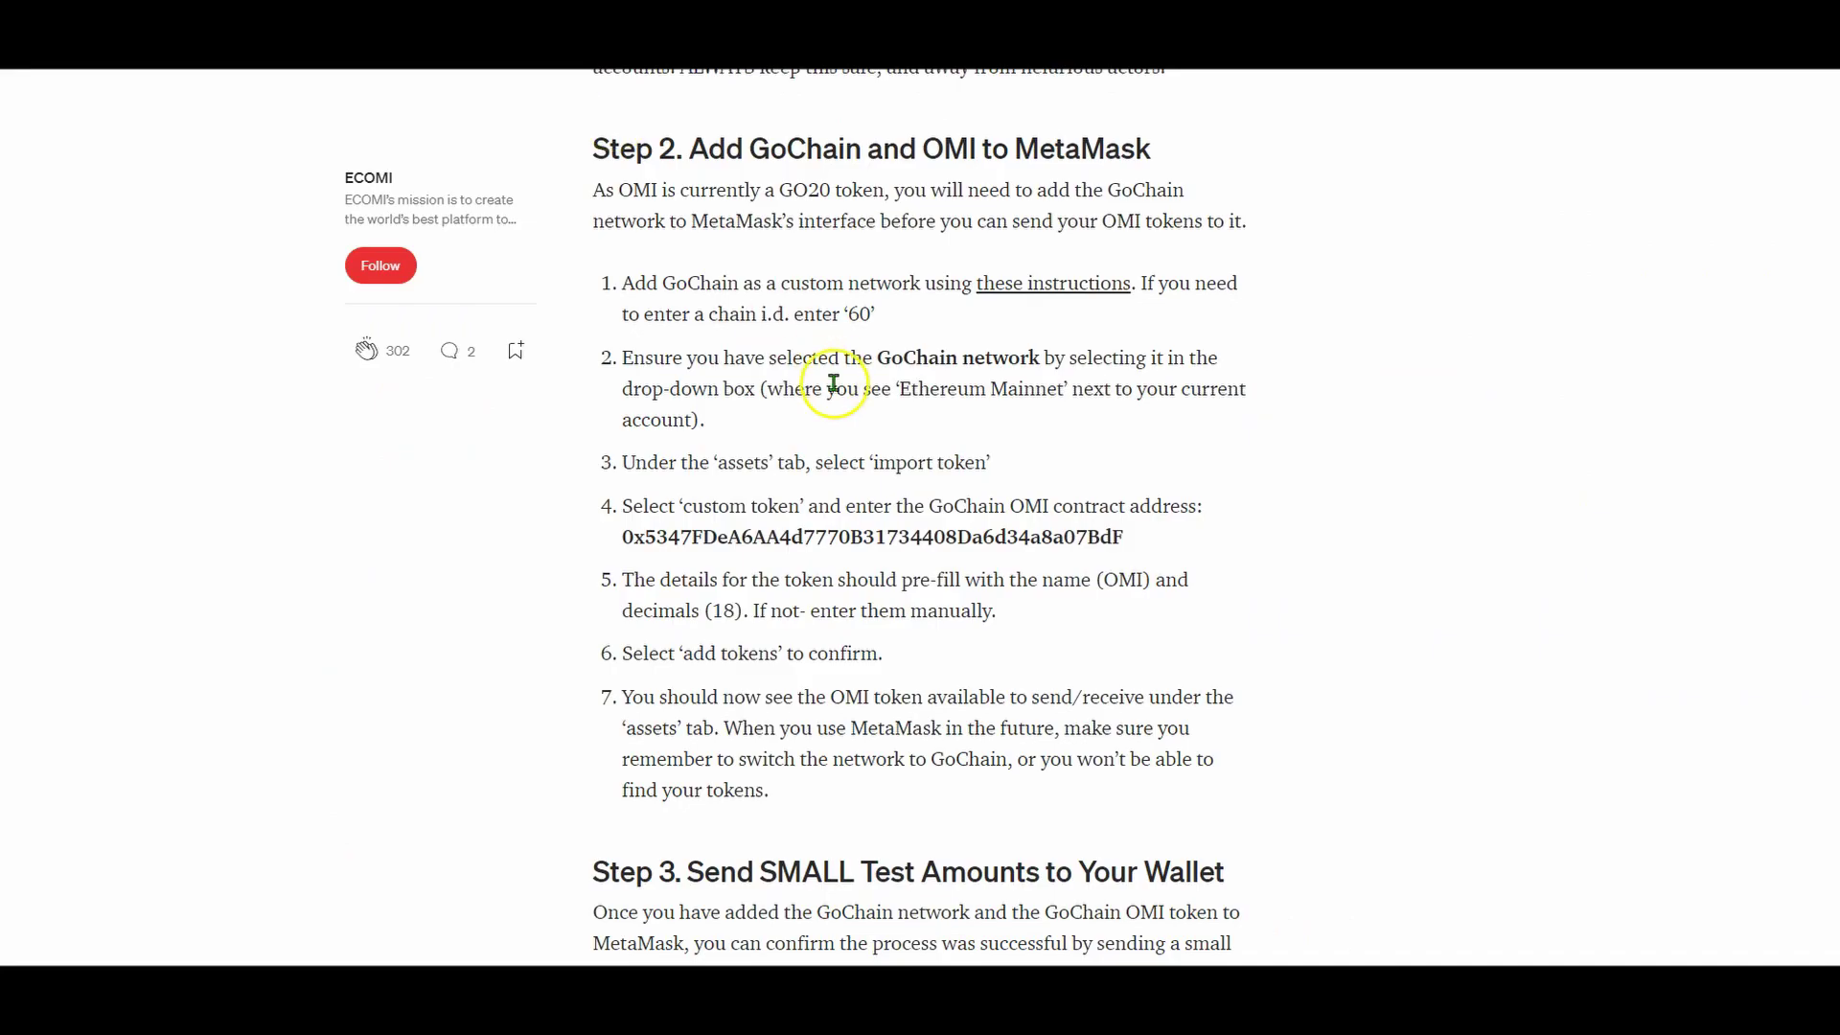
Paste the guide's GoChain OMI contract address into Token Contract Address, auto-filling OMI and 18 decimals.
{"action": "scroll", "coordinate": [834, 412], "scroll_direction": "down", "scroll_amount": 2}
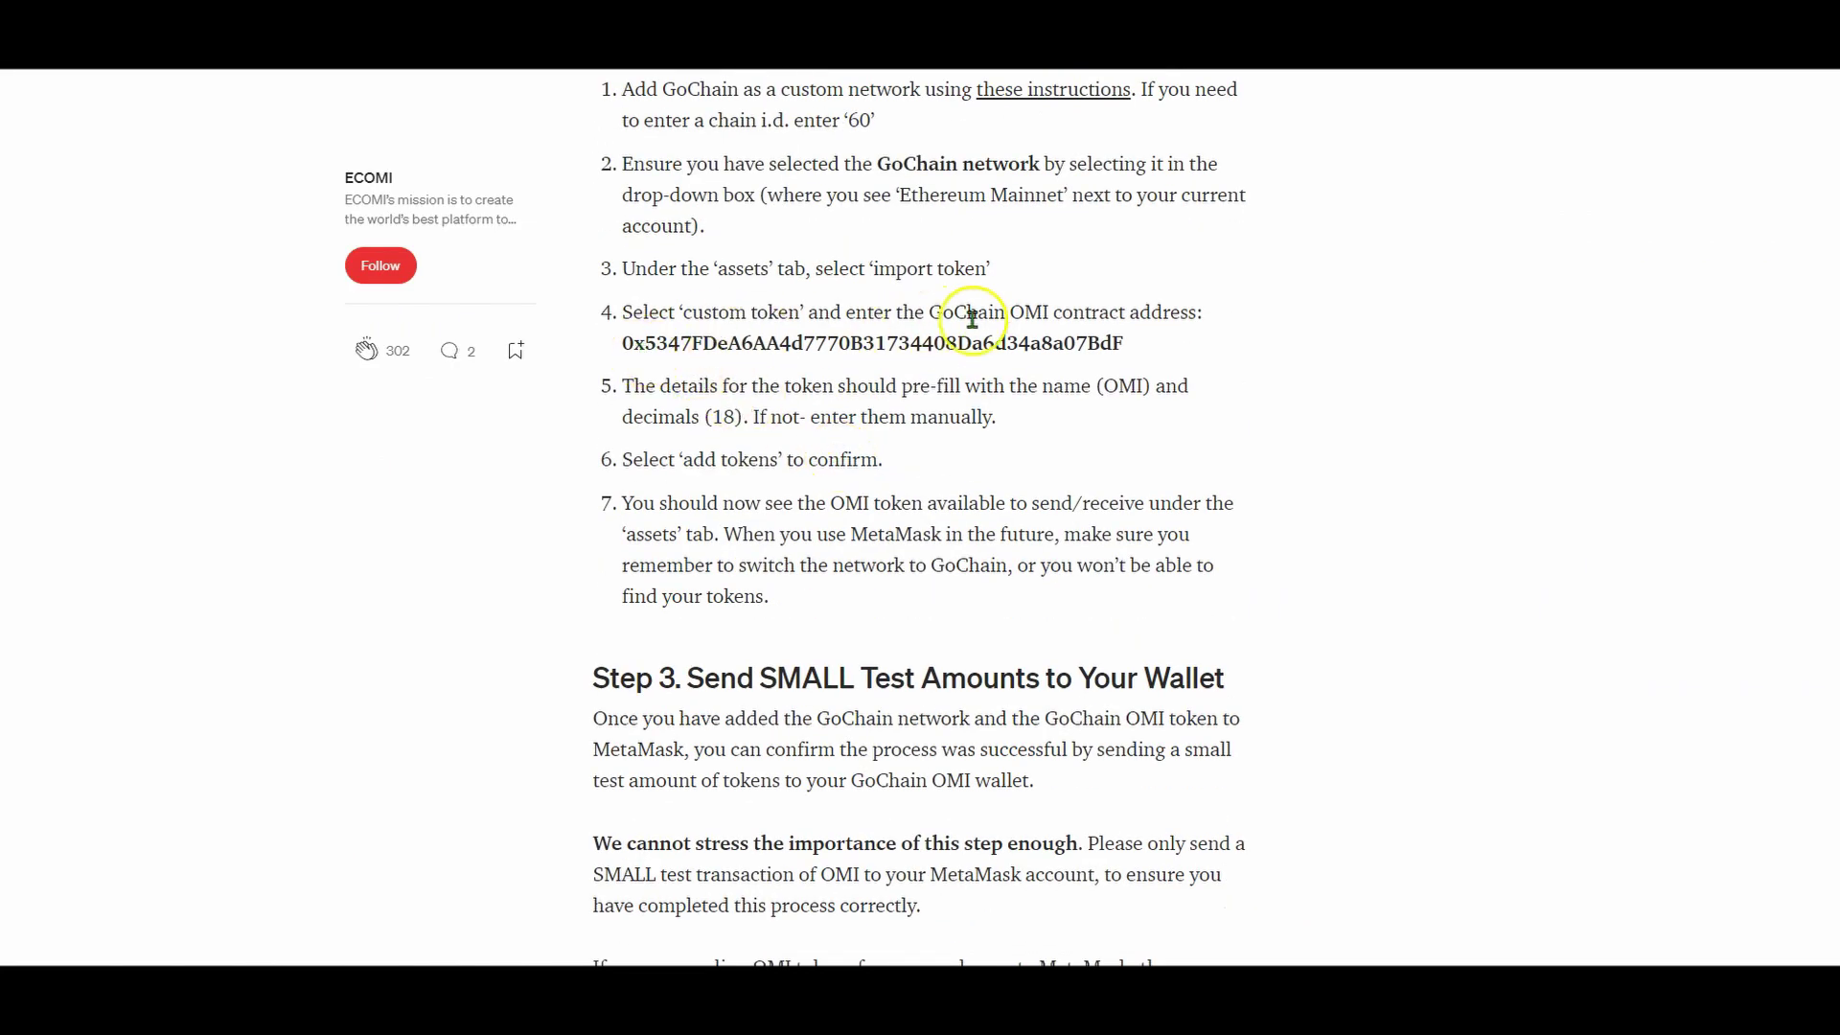
{"action": "left_click_drag", "start_coordinate": [869, 316], "coordinate": [1122, 315]}
{"action": "left_click_drag", "start_coordinate": [623, 343], "coordinate": [1121, 342]}
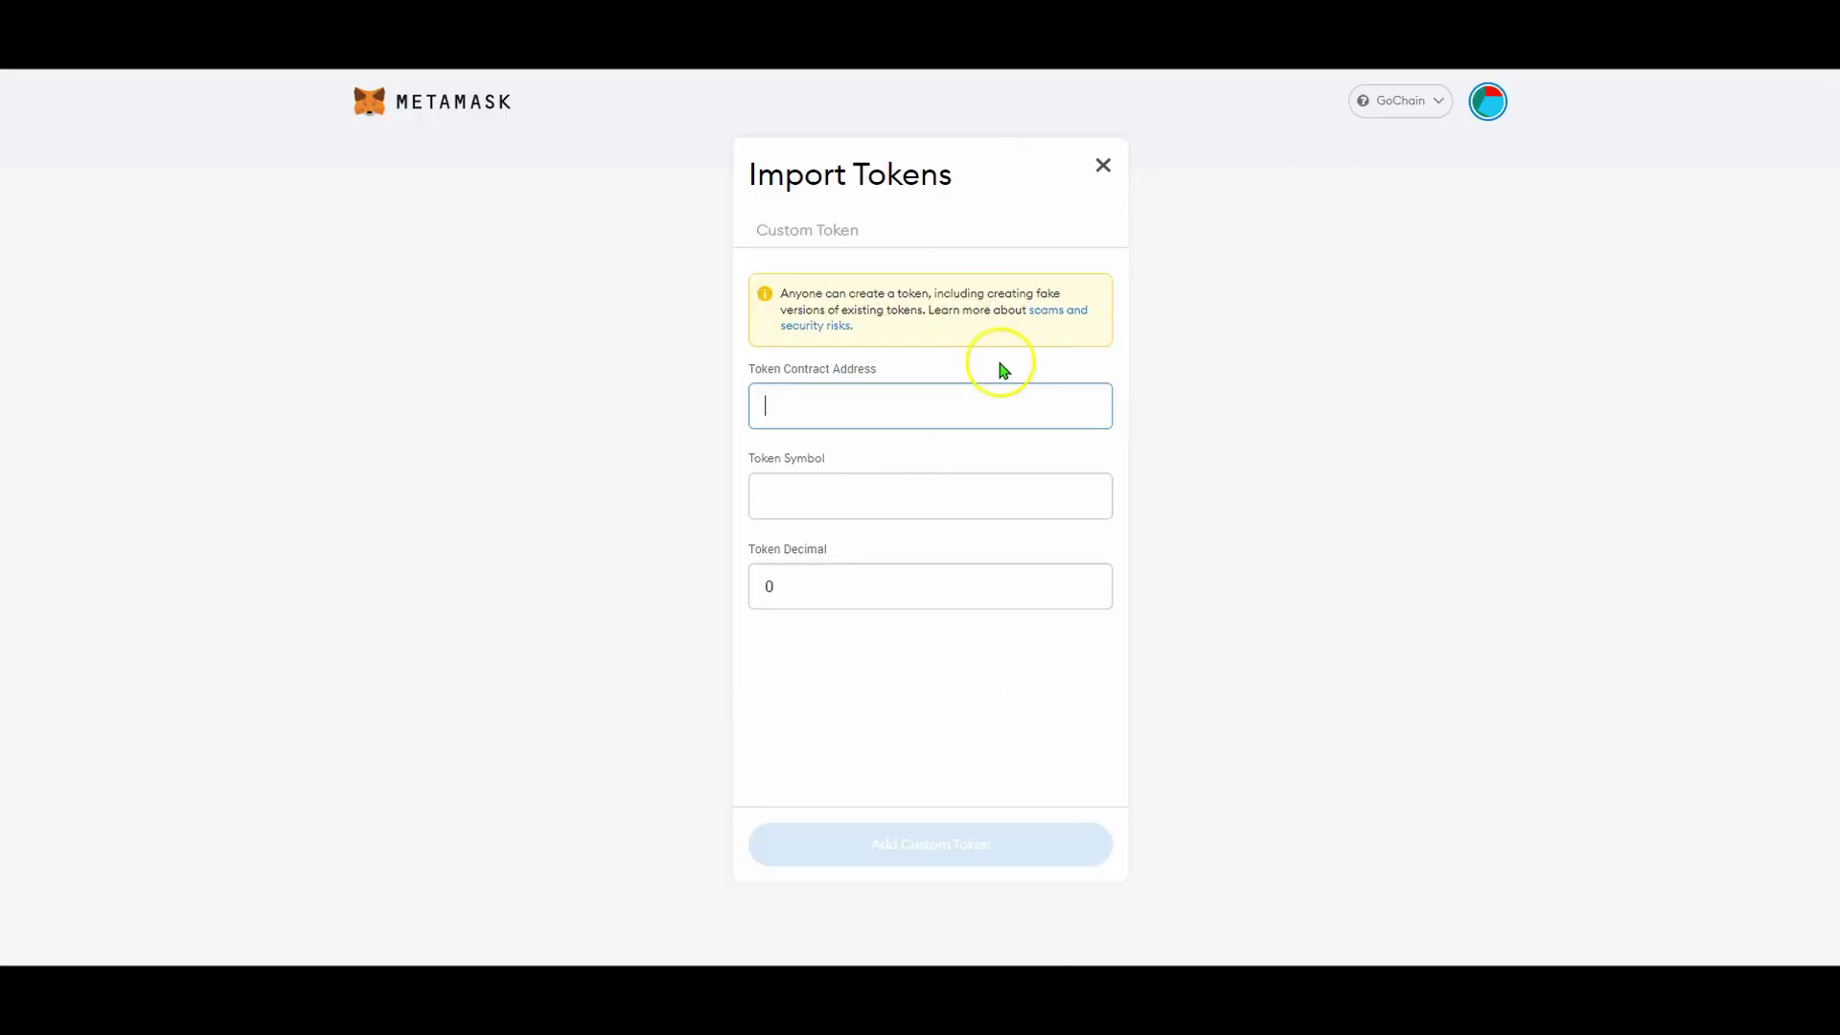
{"action": "left_click", "coordinate": [887, 412]}
{"action": "key", "text": "ctrl+v"}
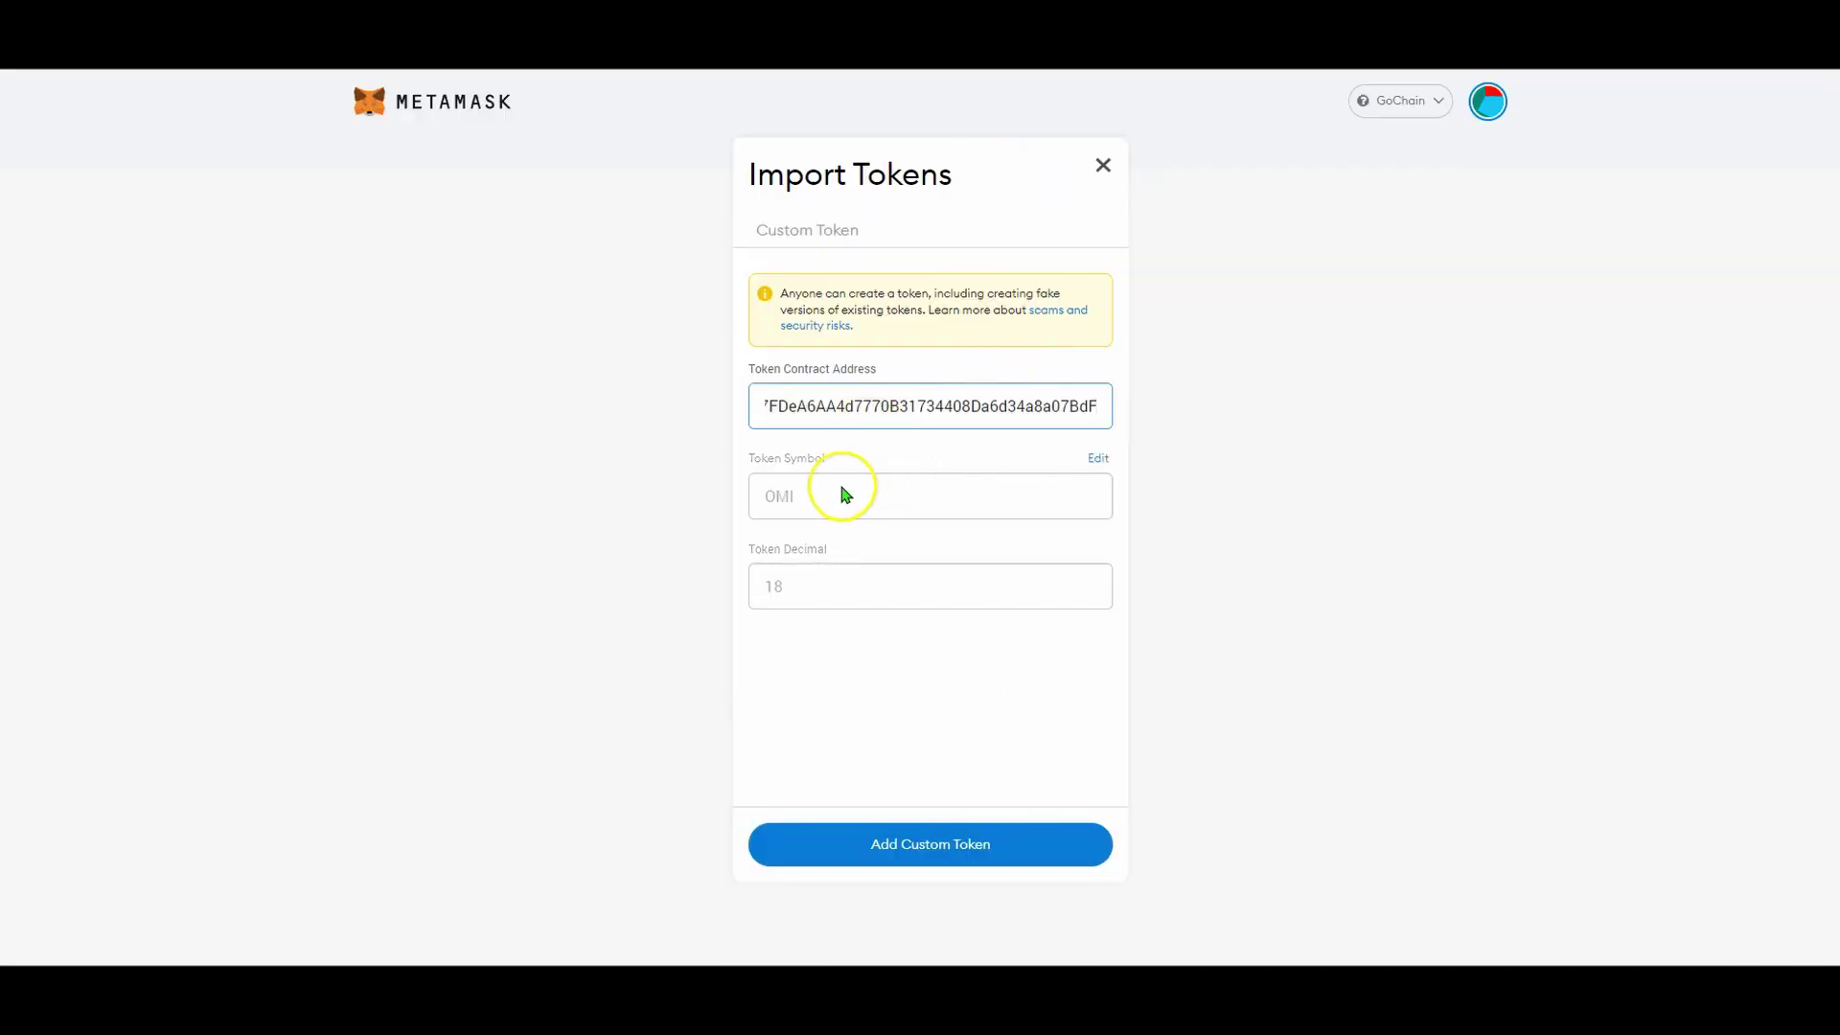
{"action": "left_click", "coordinate": [784, 506]}
{"action": "left_click", "coordinate": [784, 604]}
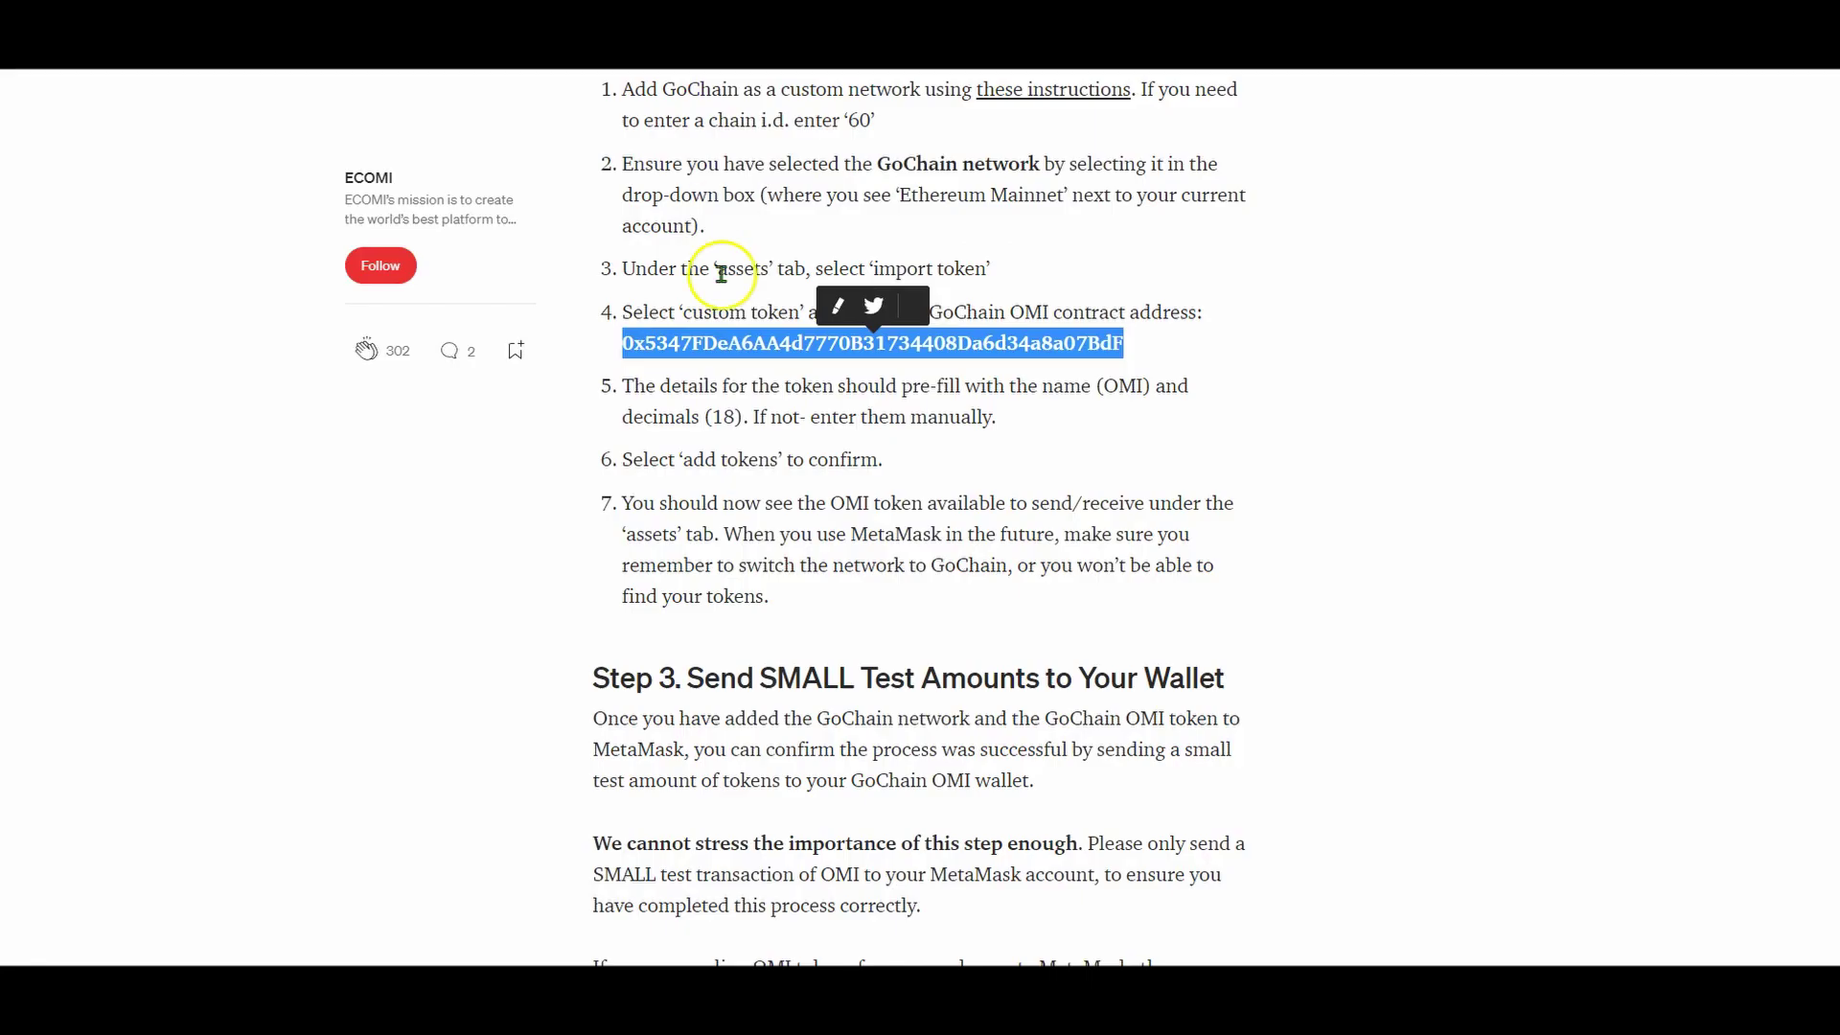
Check the OMI name and 18 decimals against the guide, then add and import the token.
{"action": "left_click_drag", "start_coordinate": [657, 387], "coordinate": [864, 393]}
{"action": "left_click_drag", "start_coordinate": [1120, 388], "coordinate": [1136, 388]}
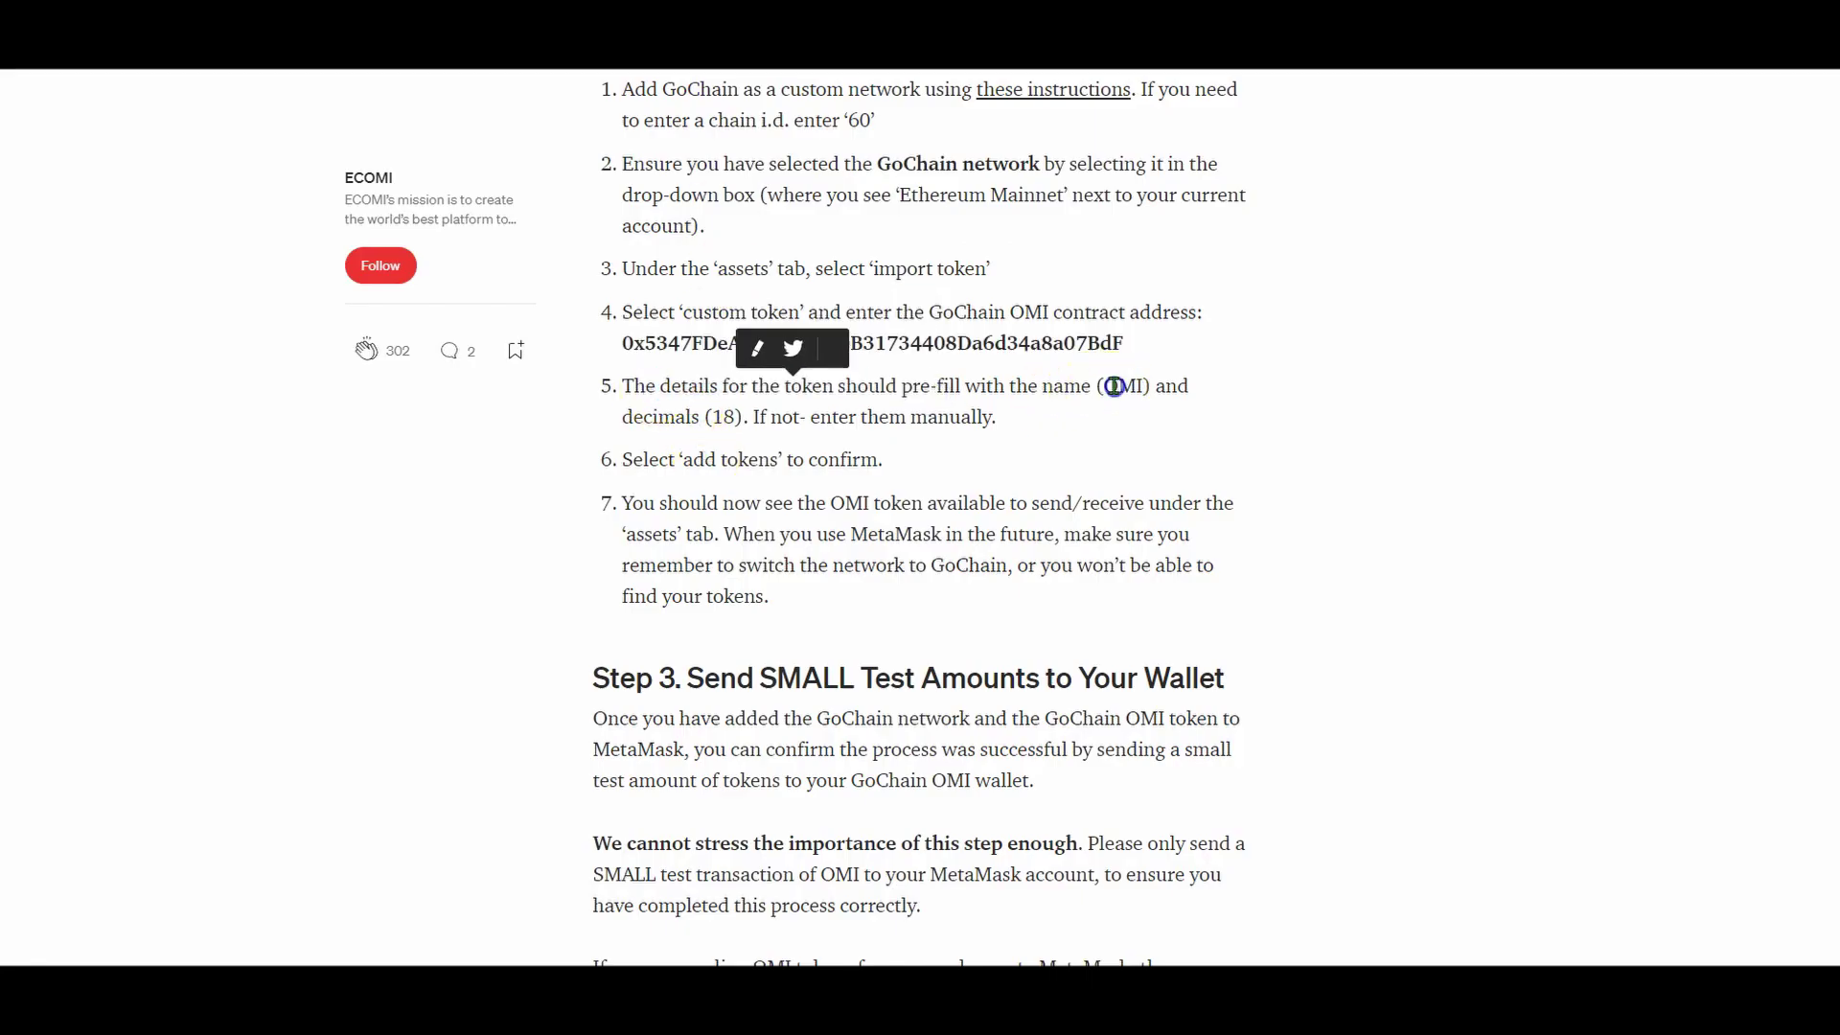
{"action": "left_click_drag", "start_coordinate": [707, 419], "coordinate": [736, 418]}
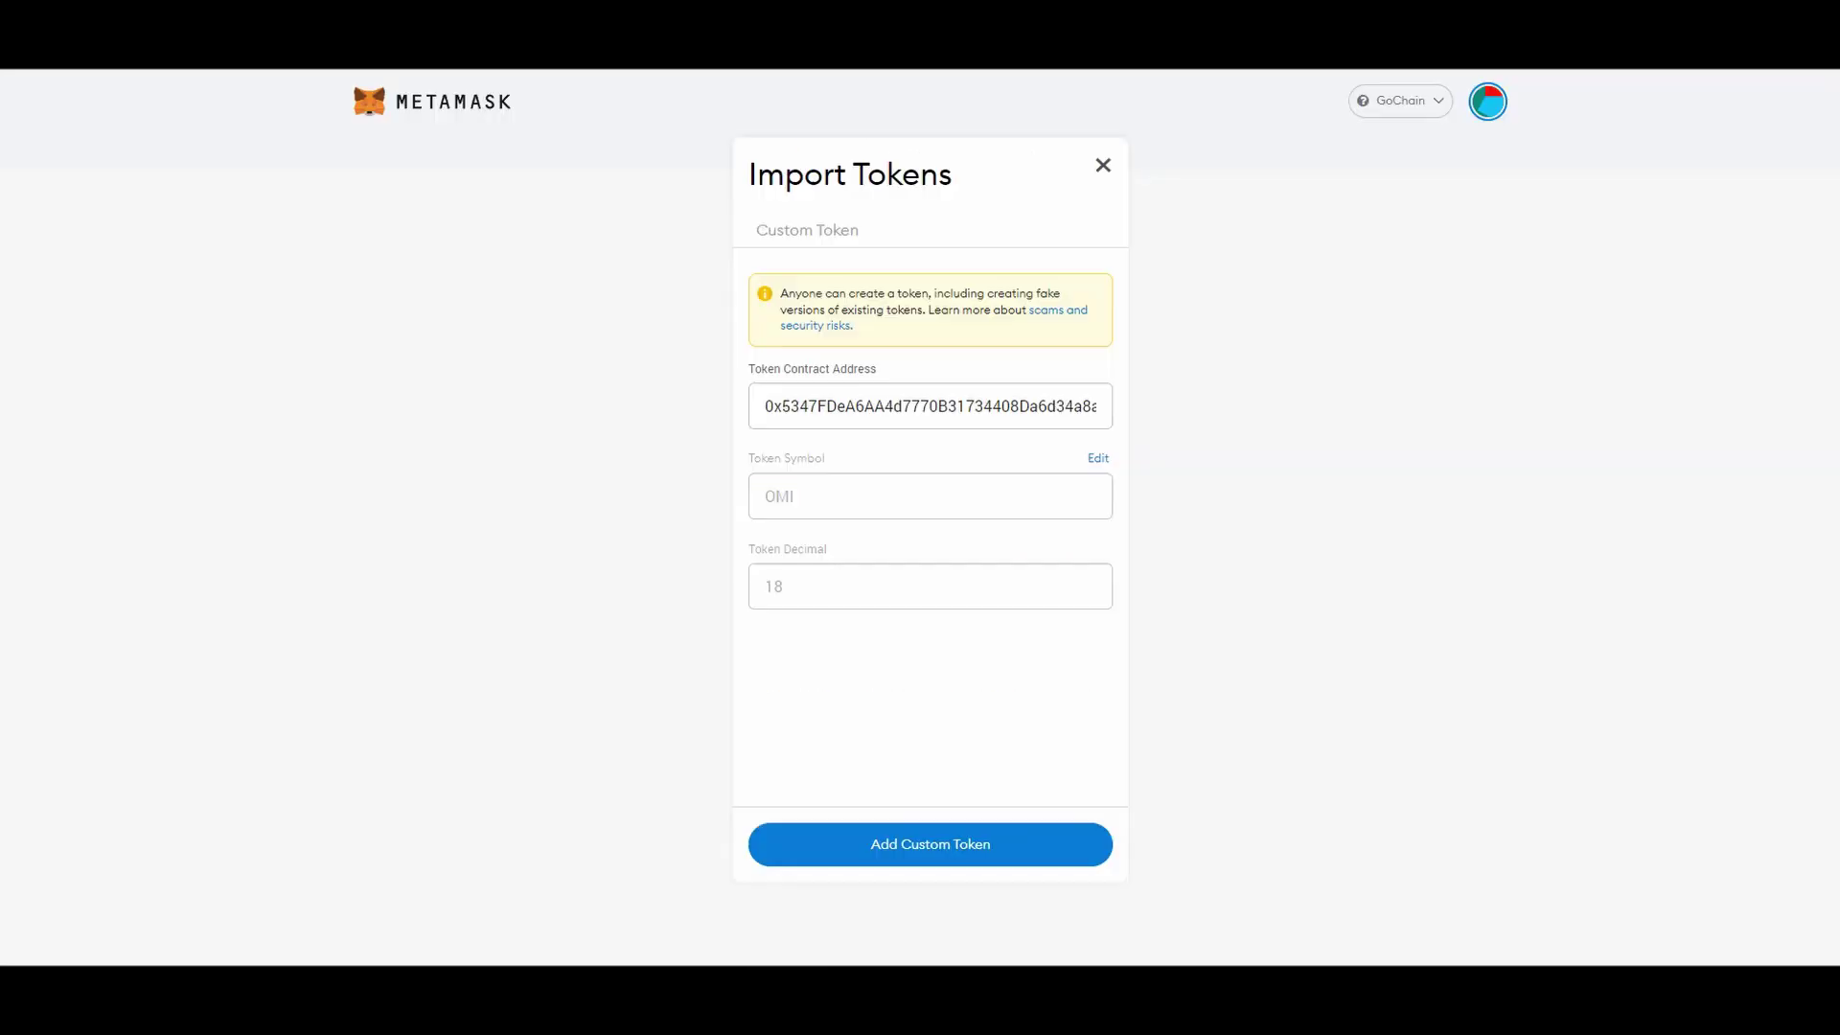
{"action": "left_click", "coordinate": [942, 843]}
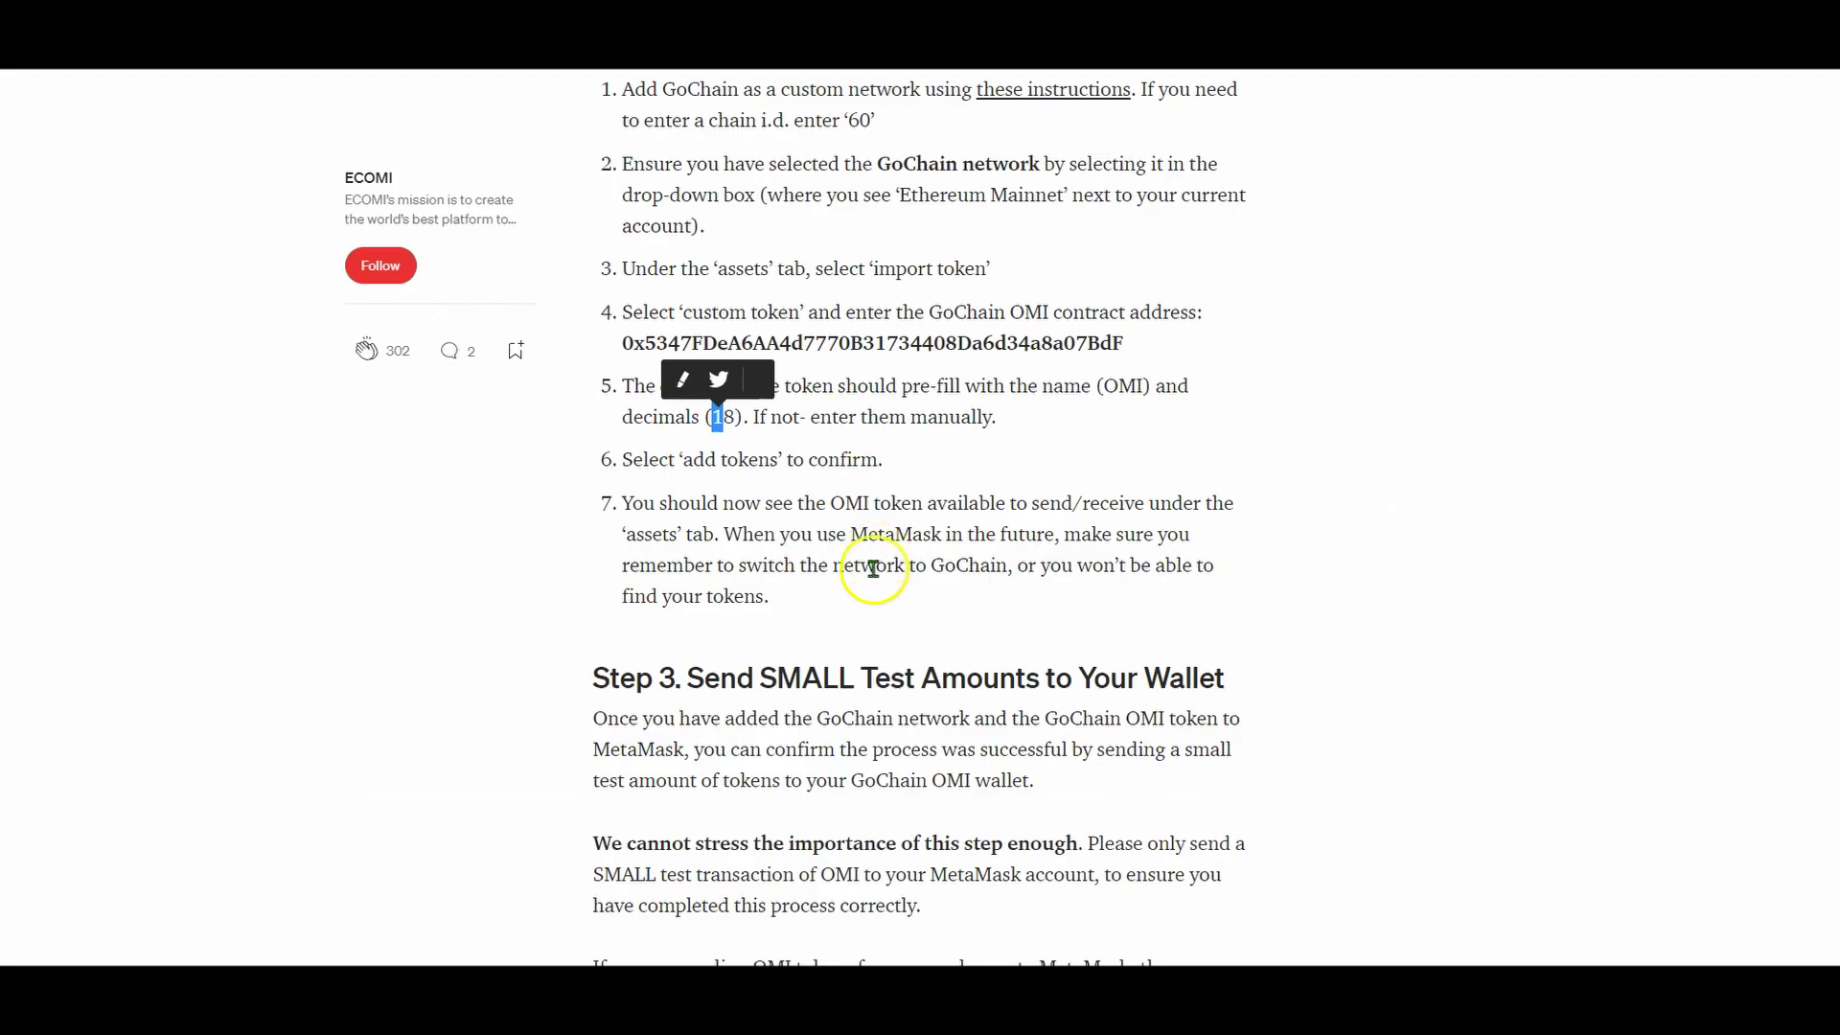
{"action": "left_click", "coordinate": [873, 569]}
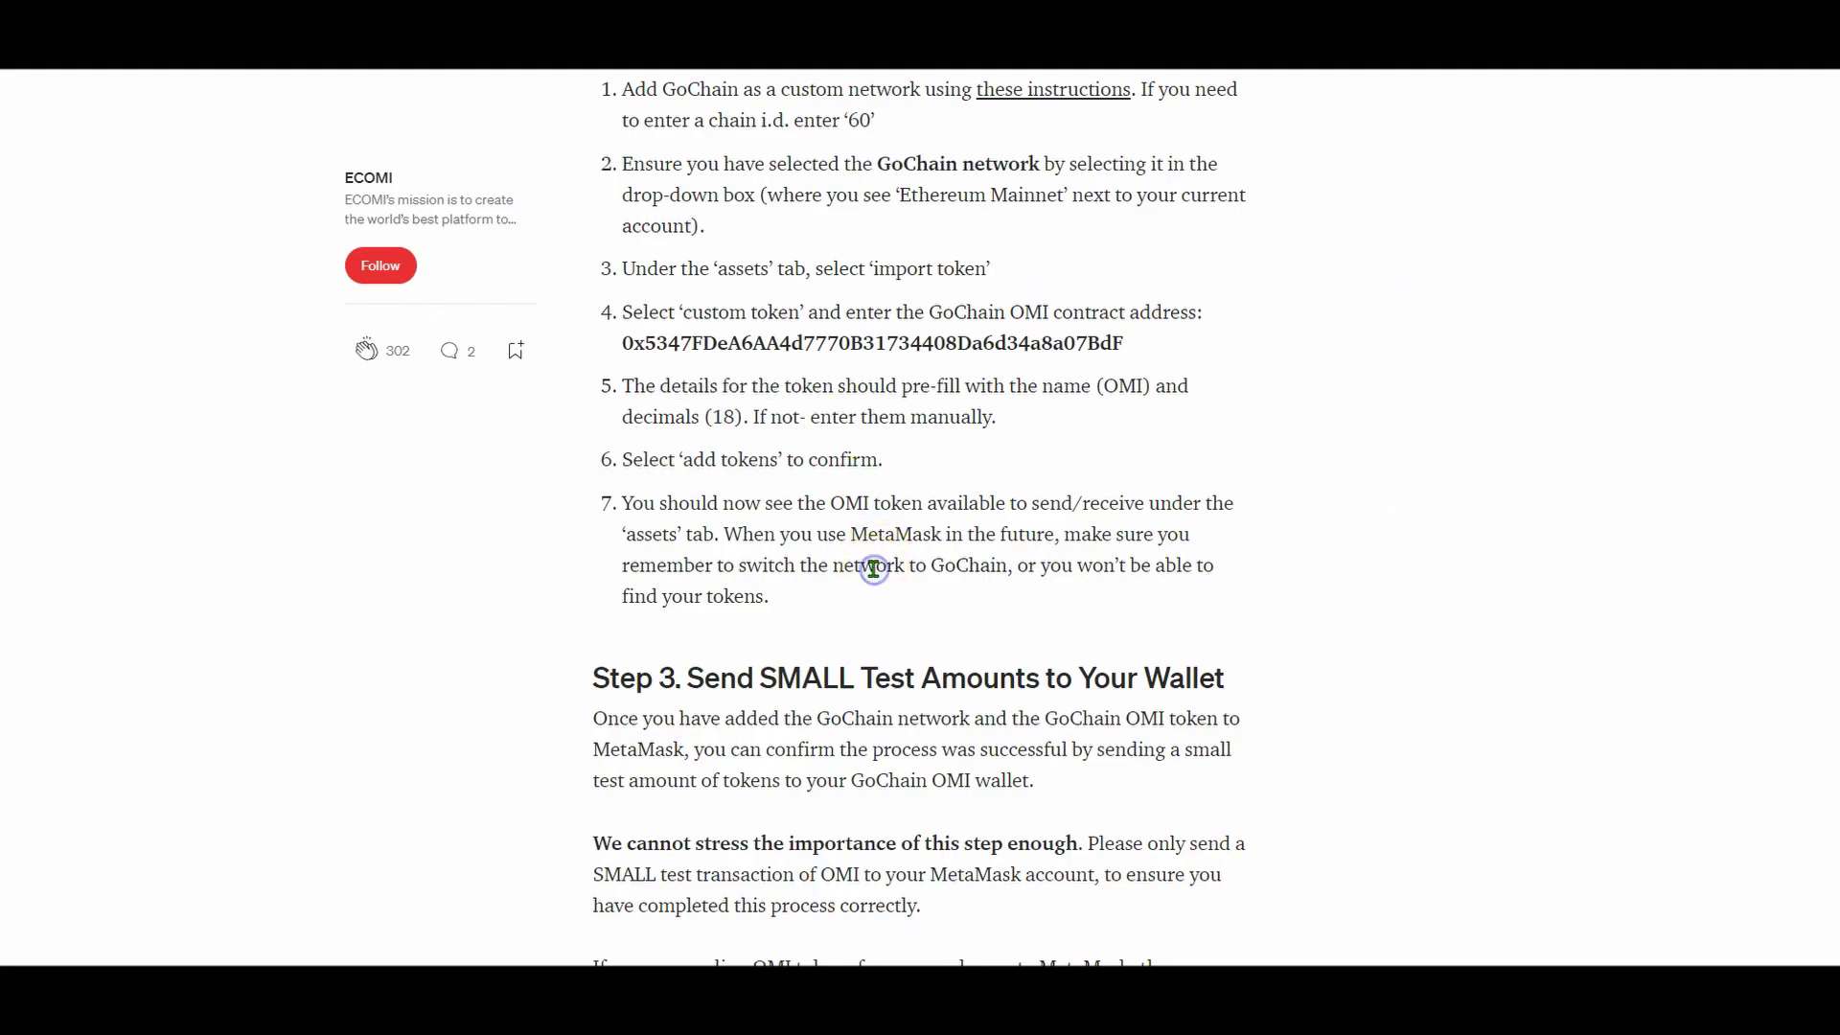
{"action": "scroll", "coordinate": [873, 565], "scroll_direction": "down", "scroll_amount": 3}
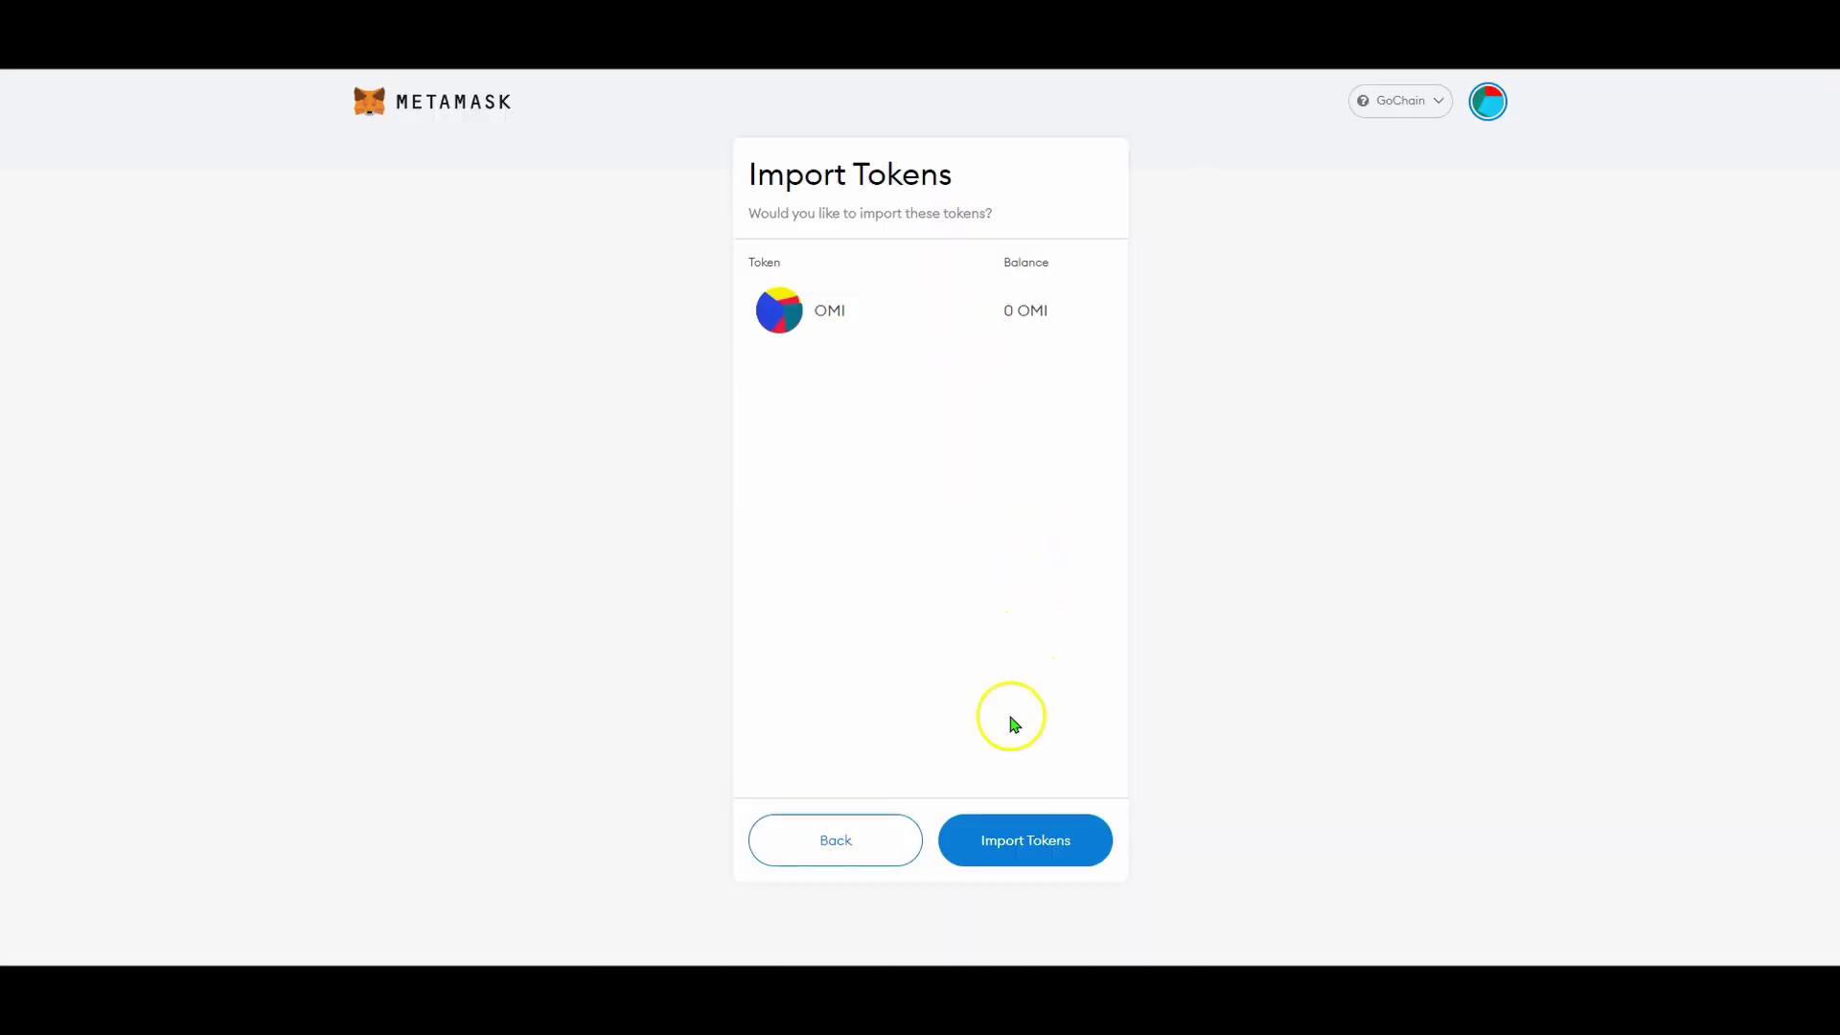
{"action": "left_click", "coordinate": [1019, 845]}
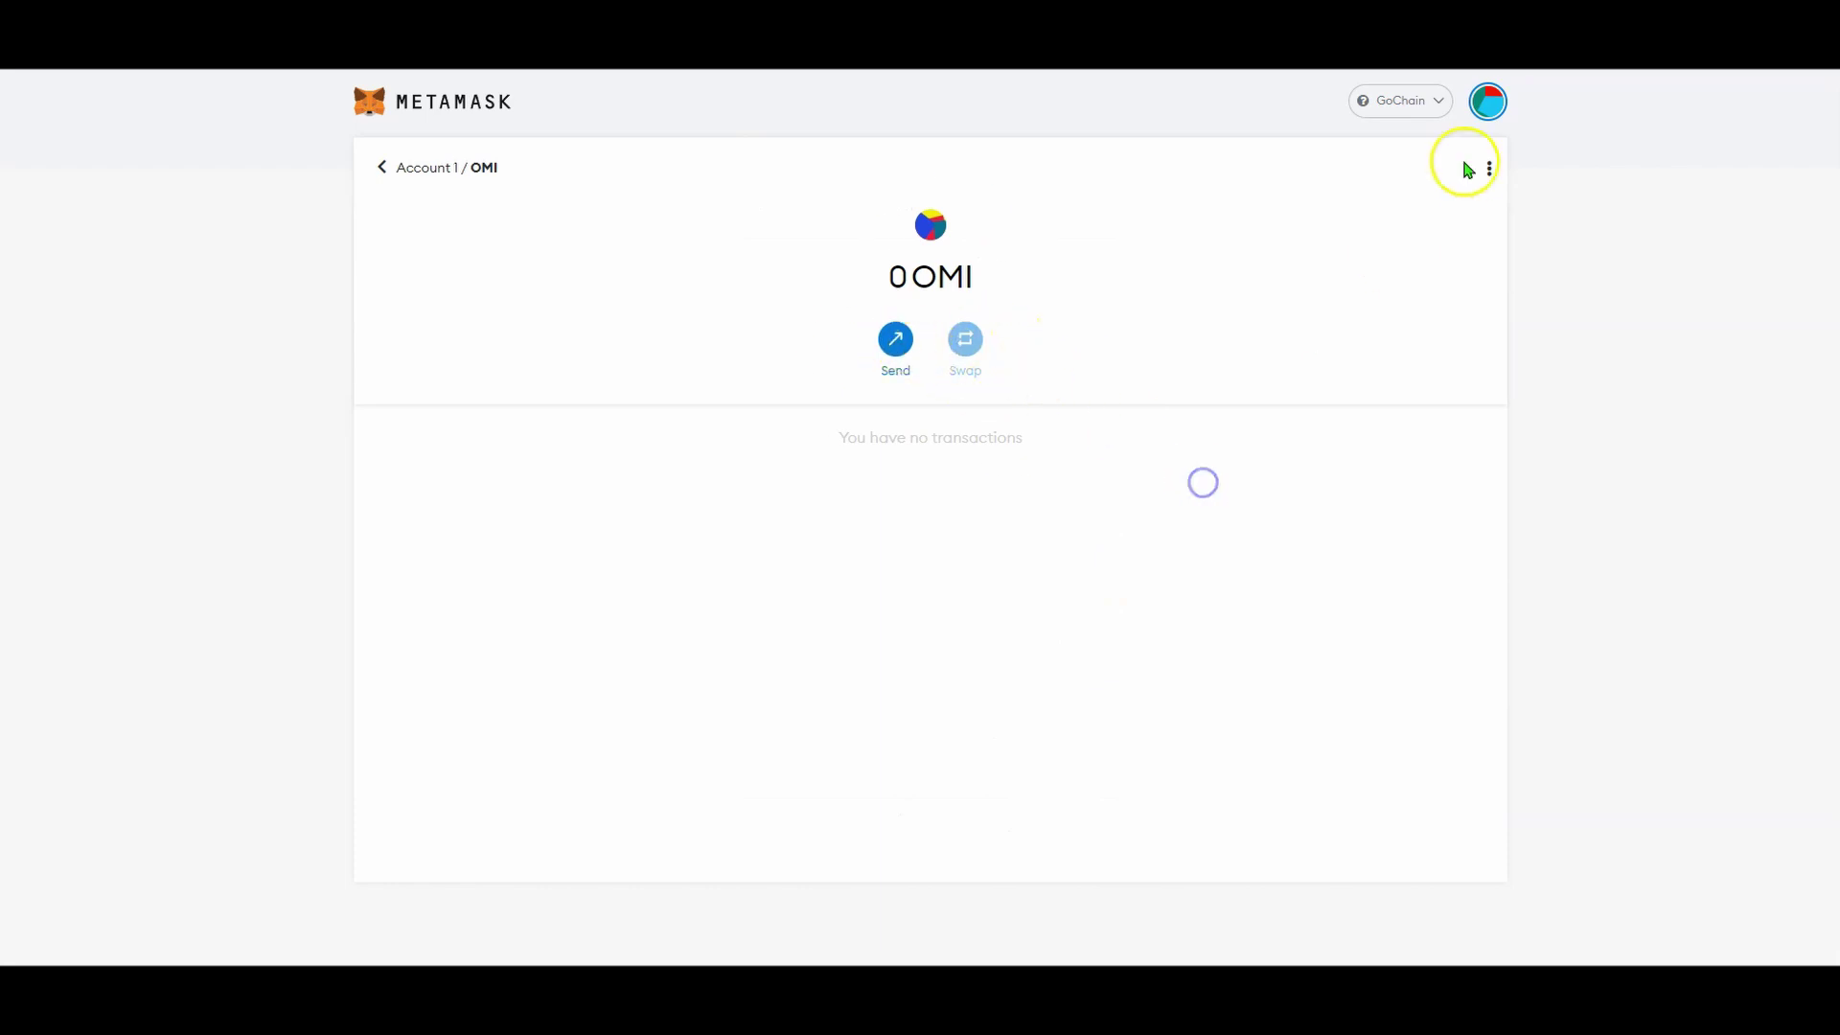
Look through the OMI token's options, then return to the account overview.
{"action": "left_click", "coordinate": [1491, 168]}
{"action": "left_click", "coordinate": [1233, 302]}
{"action": "left_click", "coordinate": [936, 235]}
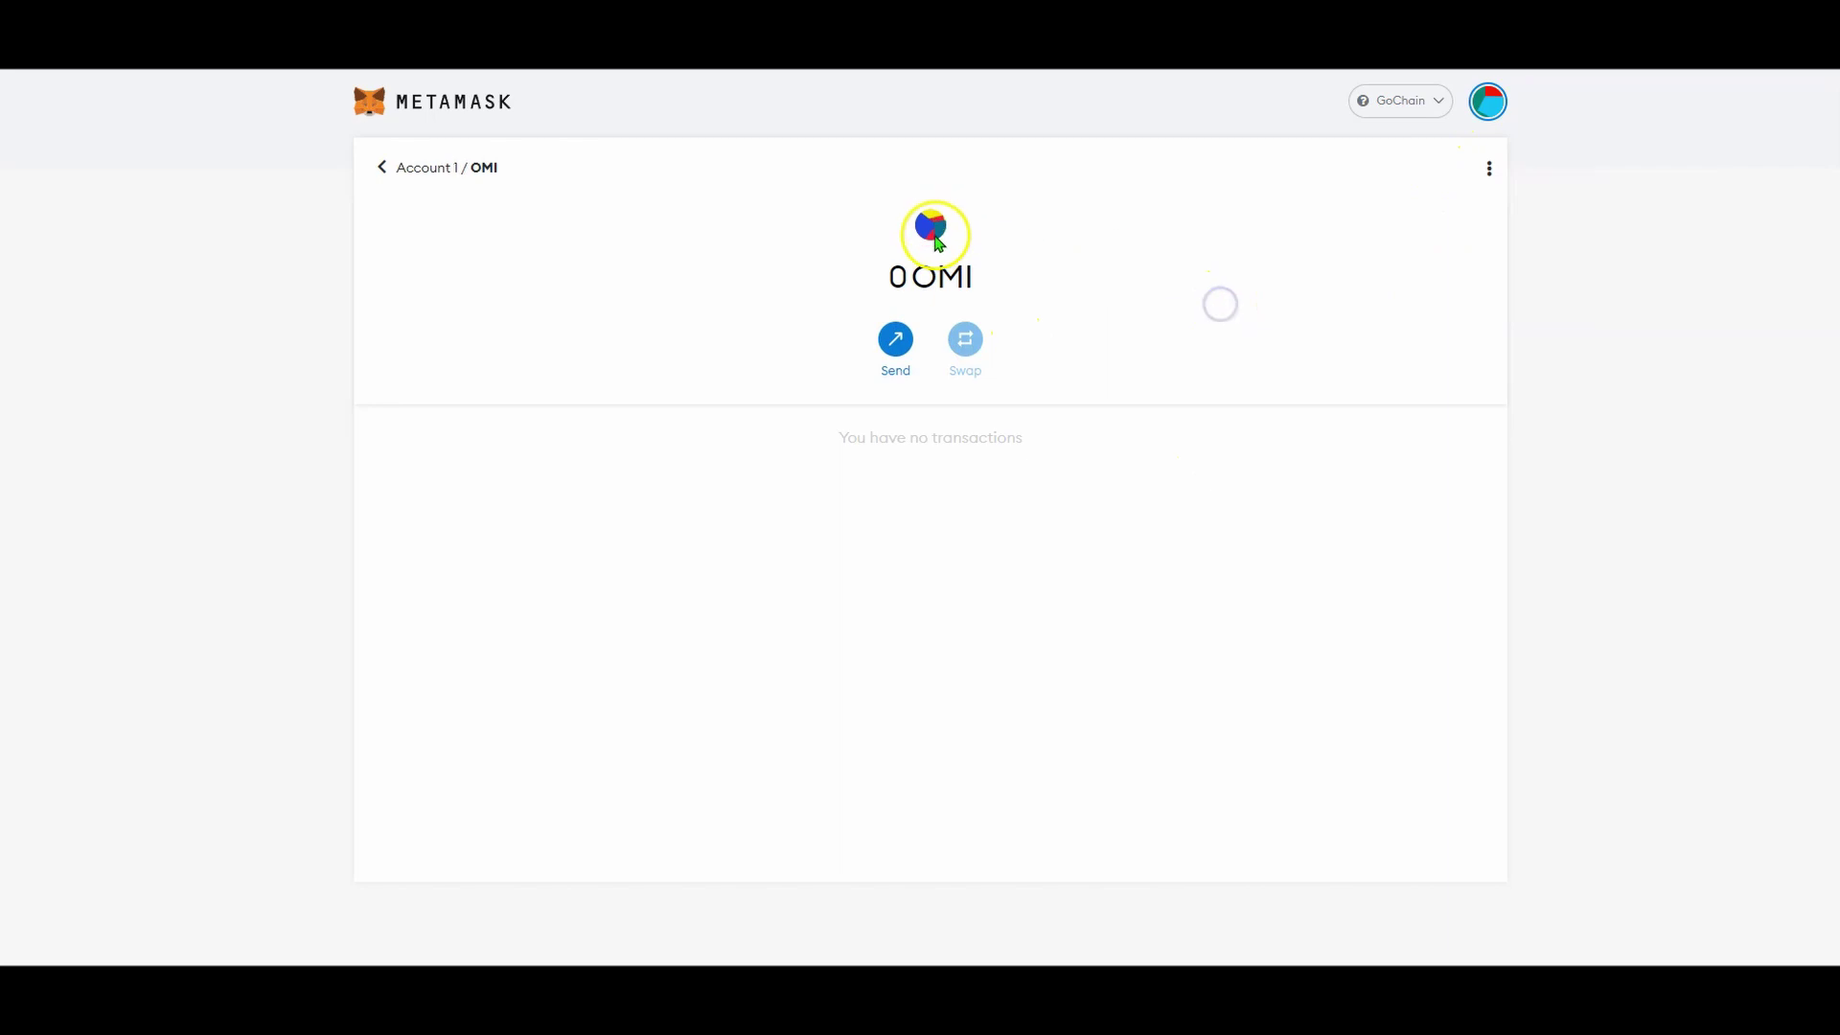
{"action": "left_click", "coordinate": [384, 168]}
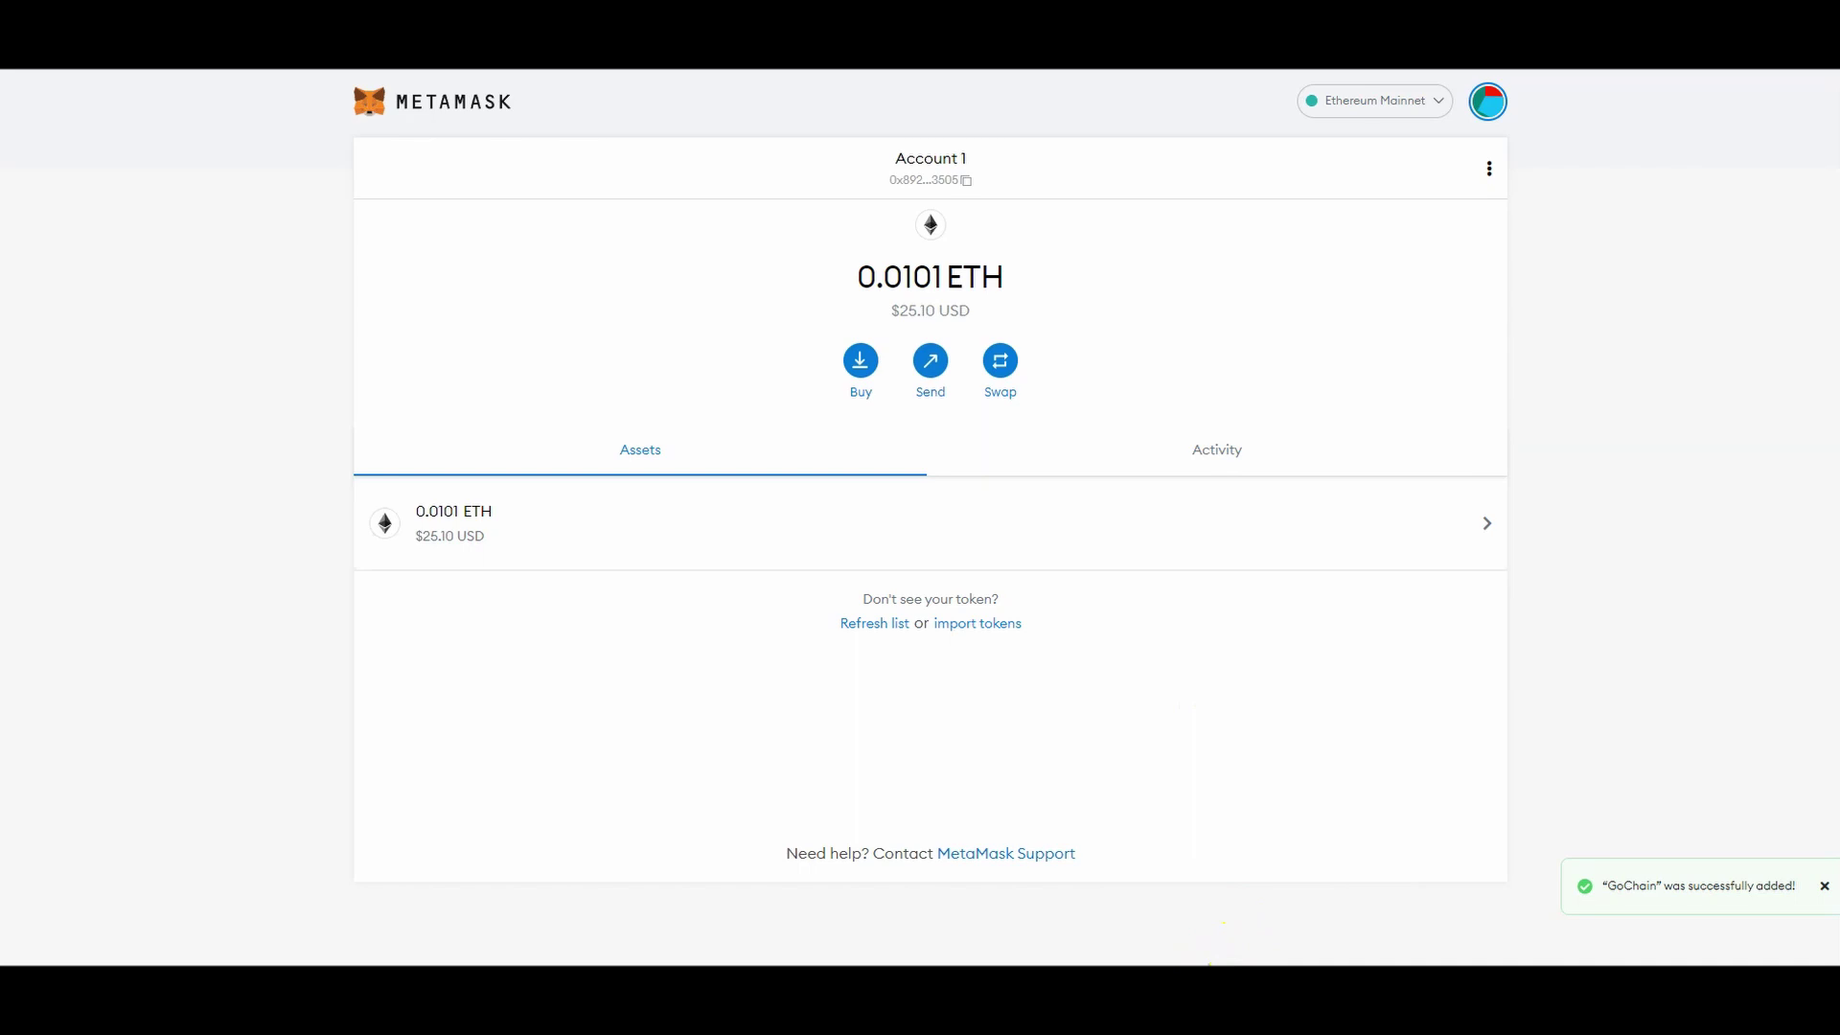
Keep OMI as the Gate.io withdrawal coin and review the saved withdrawal addresses.
{"action": "left_click", "coordinate": [1059, 934]}
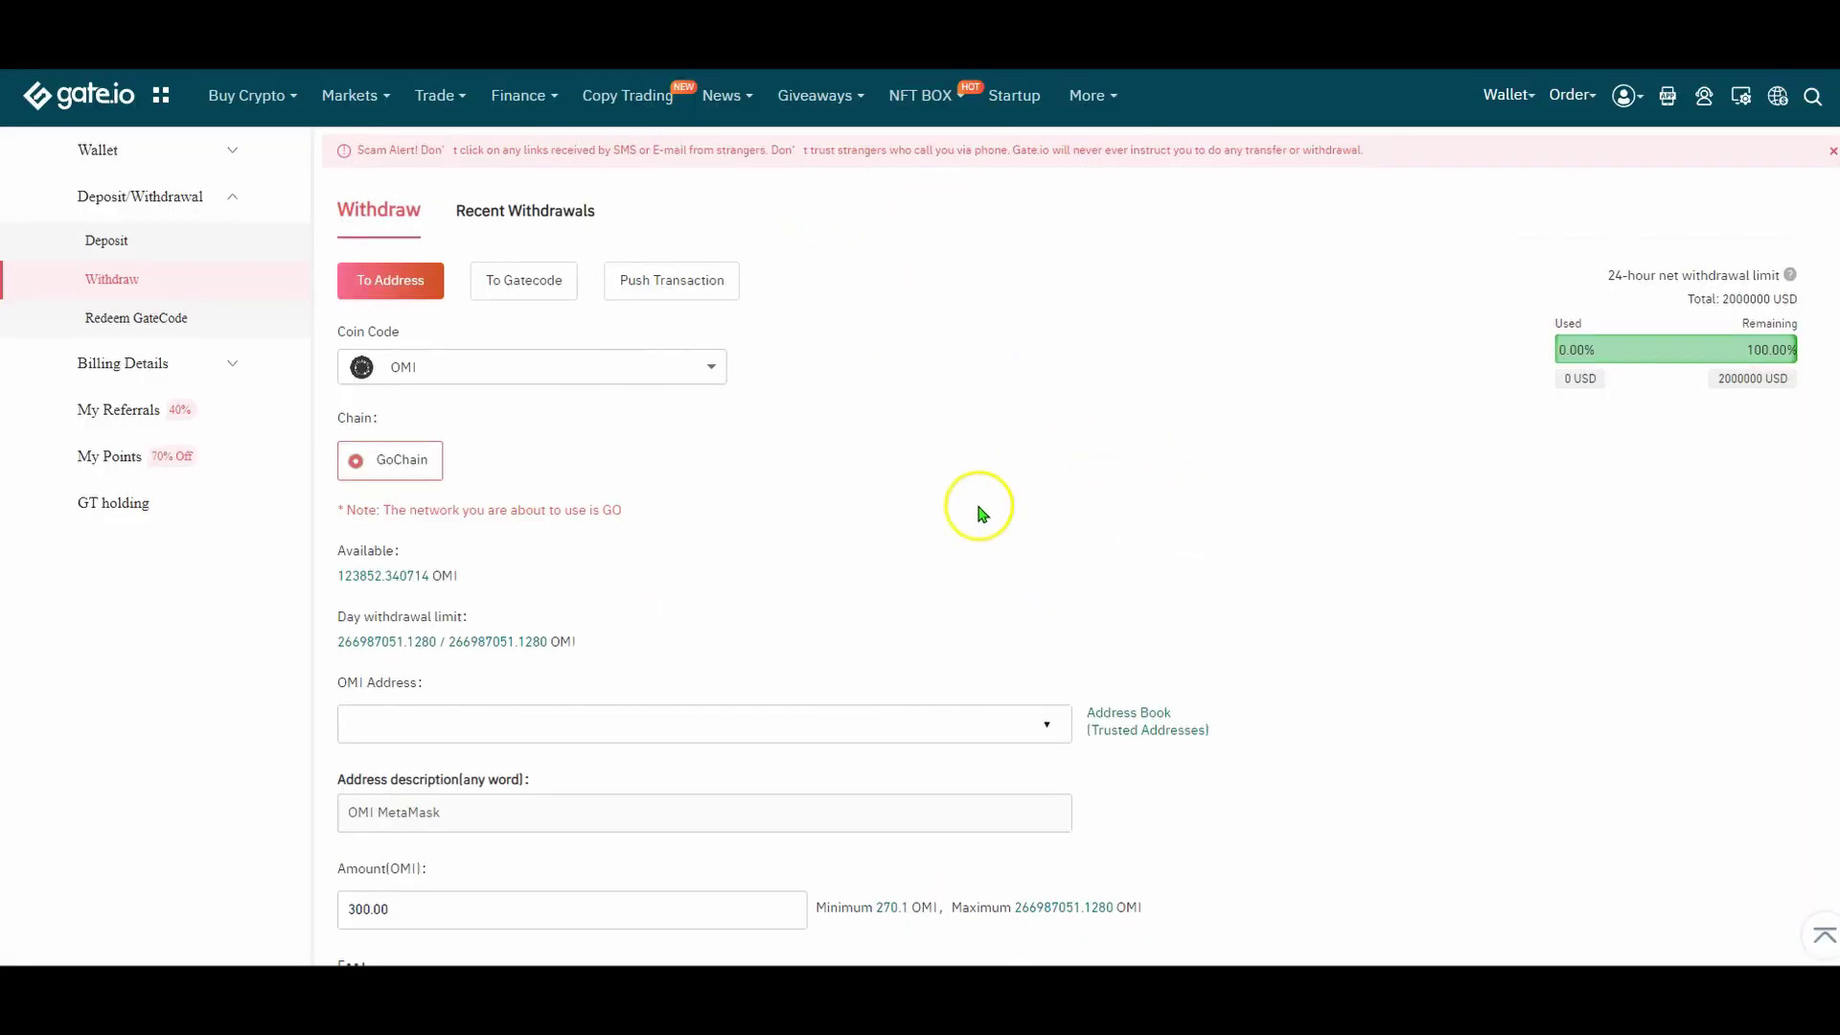
{"action": "left_click", "coordinate": [588, 367]}
{"action": "left_click", "coordinate": [1019, 538]}
{"action": "scroll", "coordinate": [777, 554], "scroll_direction": "down", "scroll_amount": 2}
{"action": "left_click", "coordinate": [591, 530]}
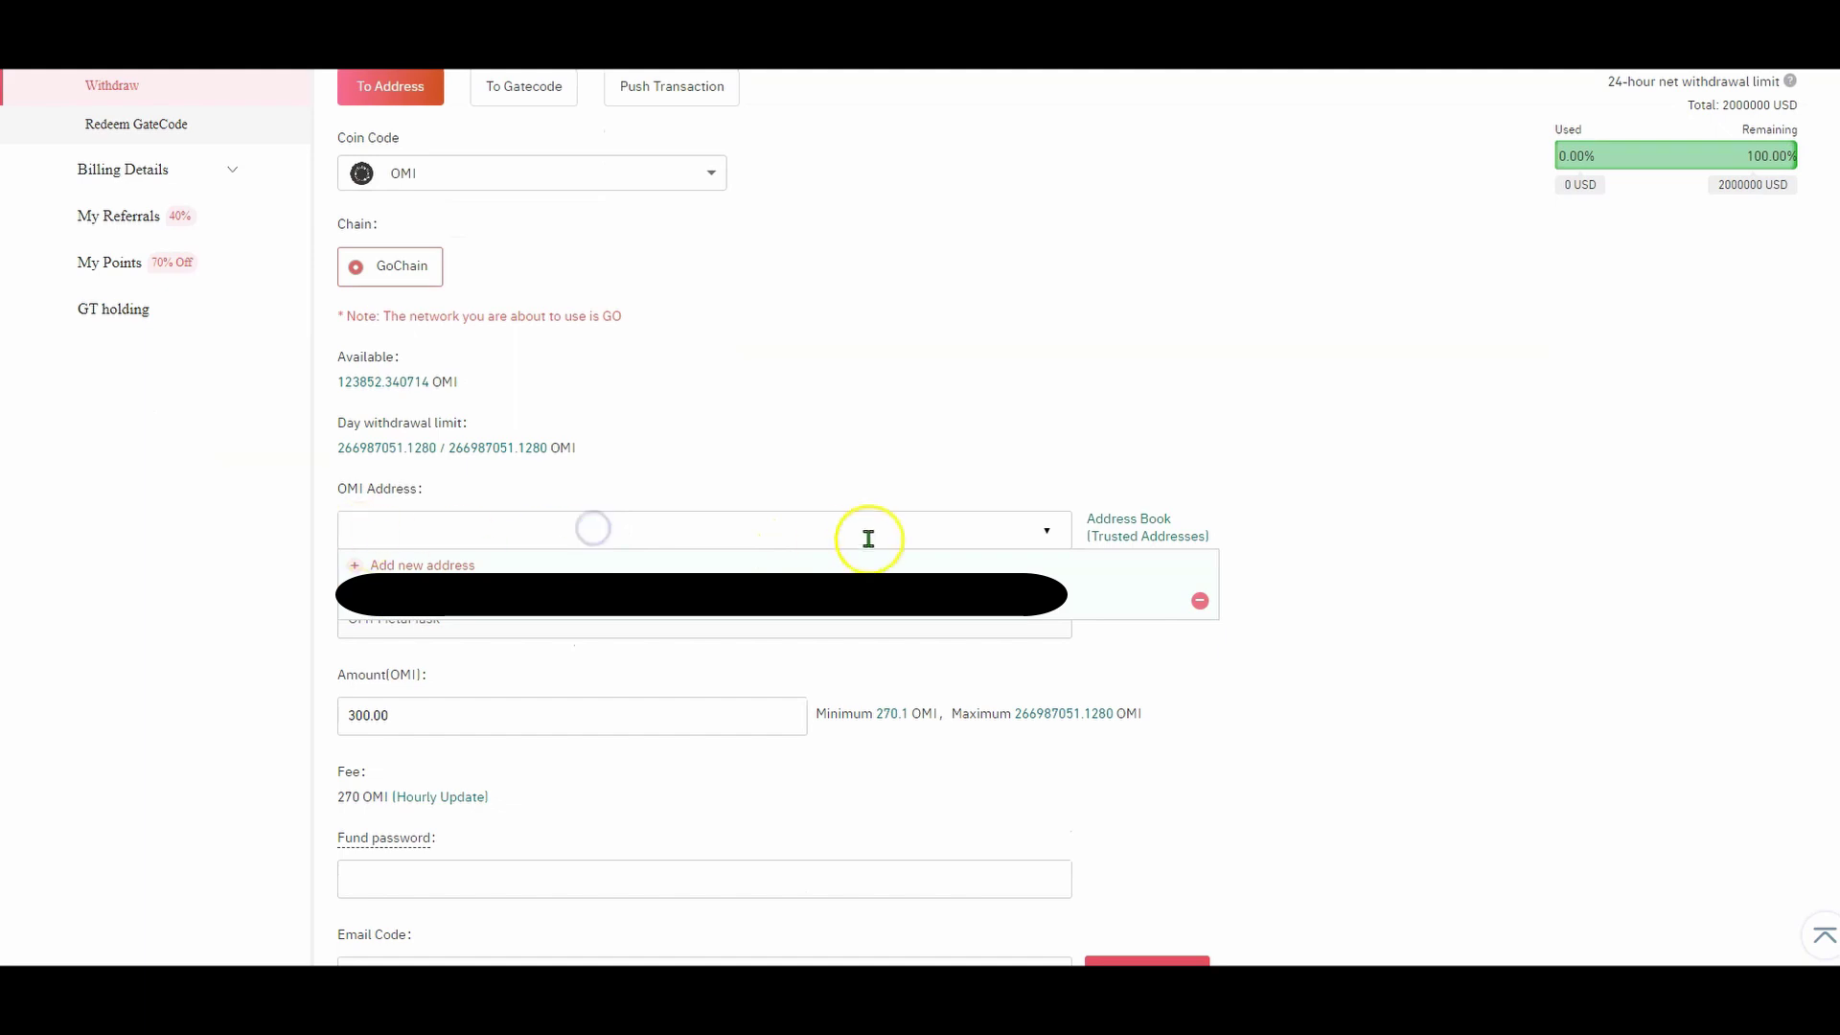
{"action": "left_click", "coordinate": [915, 494]}
Enter a 300.00 OMI withdrawal amount and request the email verification code.
{"action": "scroll", "coordinate": [1198, 542], "scroll_direction": "down", "scroll_amount": 1}
{"action": "scroll", "coordinate": [1134, 554], "scroll_direction": "down", "scroll_amount": 1}
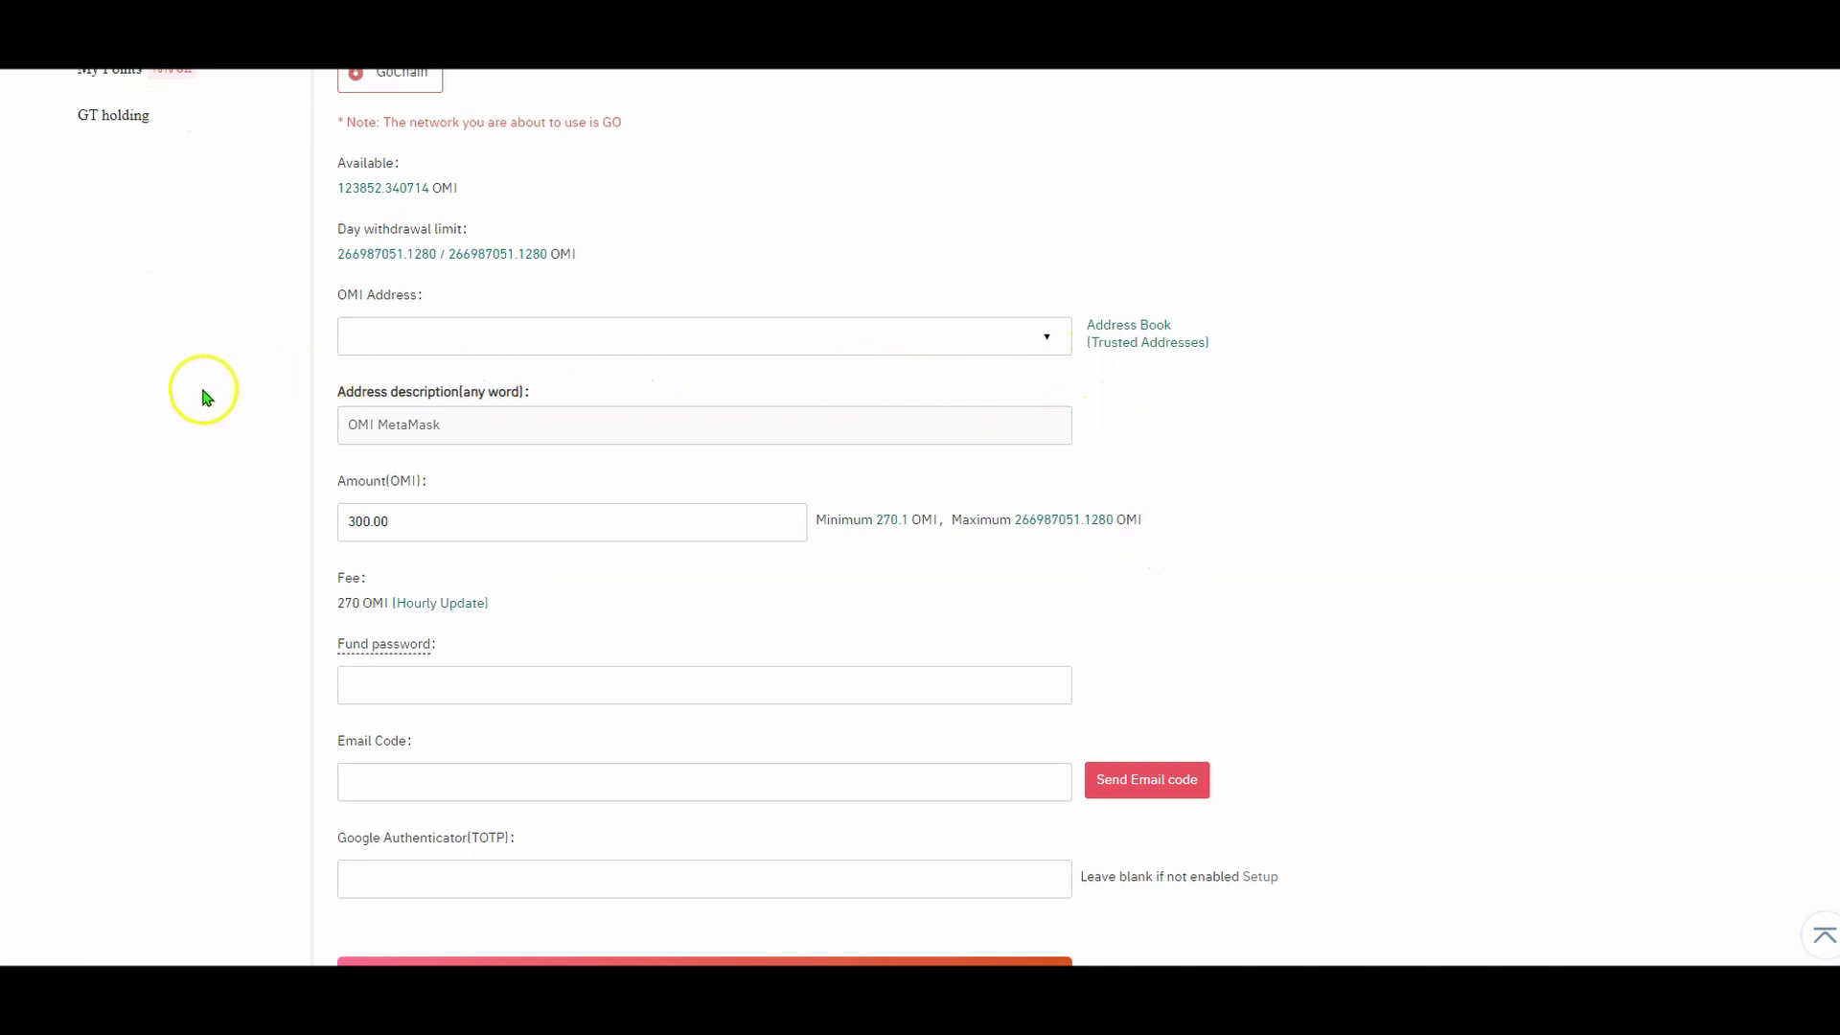
{"action": "scroll", "coordinate": [196, 403], "scroll_direction": "down", "scroll_amount": 1}
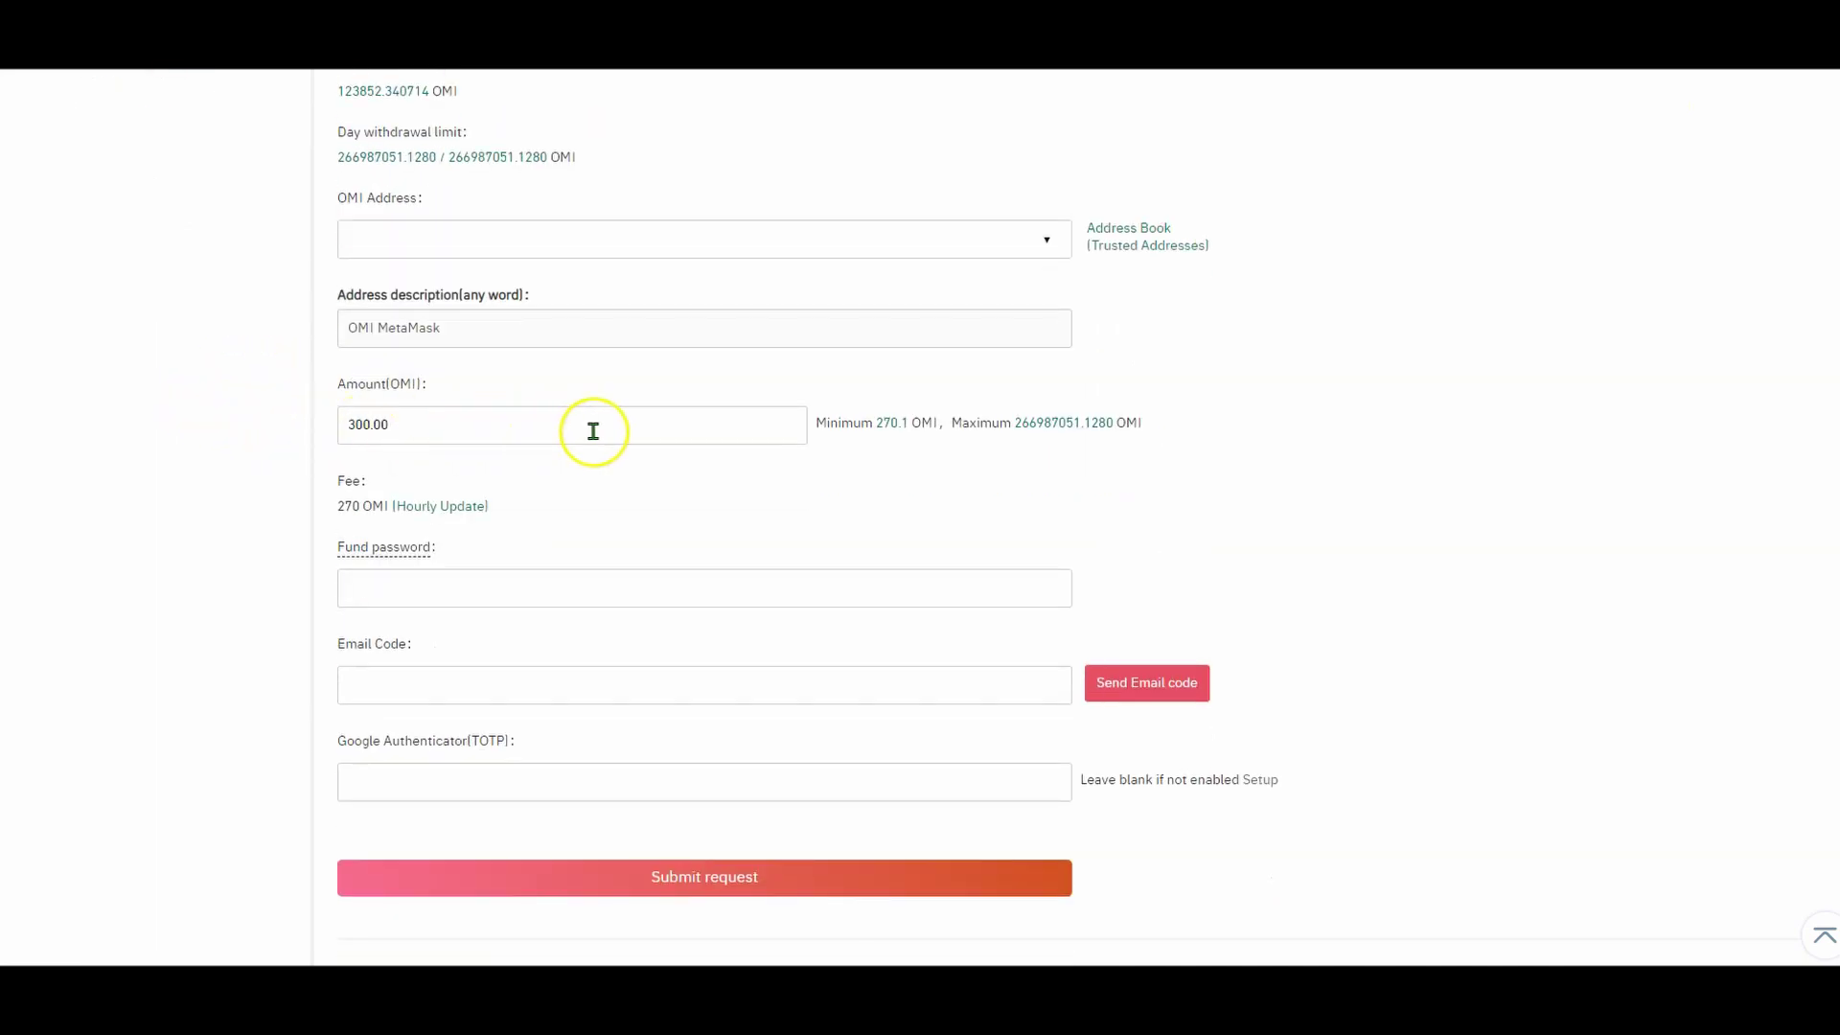
{"action": "left_click", "coordinate": [582, 431]}
{"action": "scroll", "coordinate": [489, 460], "scroll_direction": "down", "scroll_amount": 1}
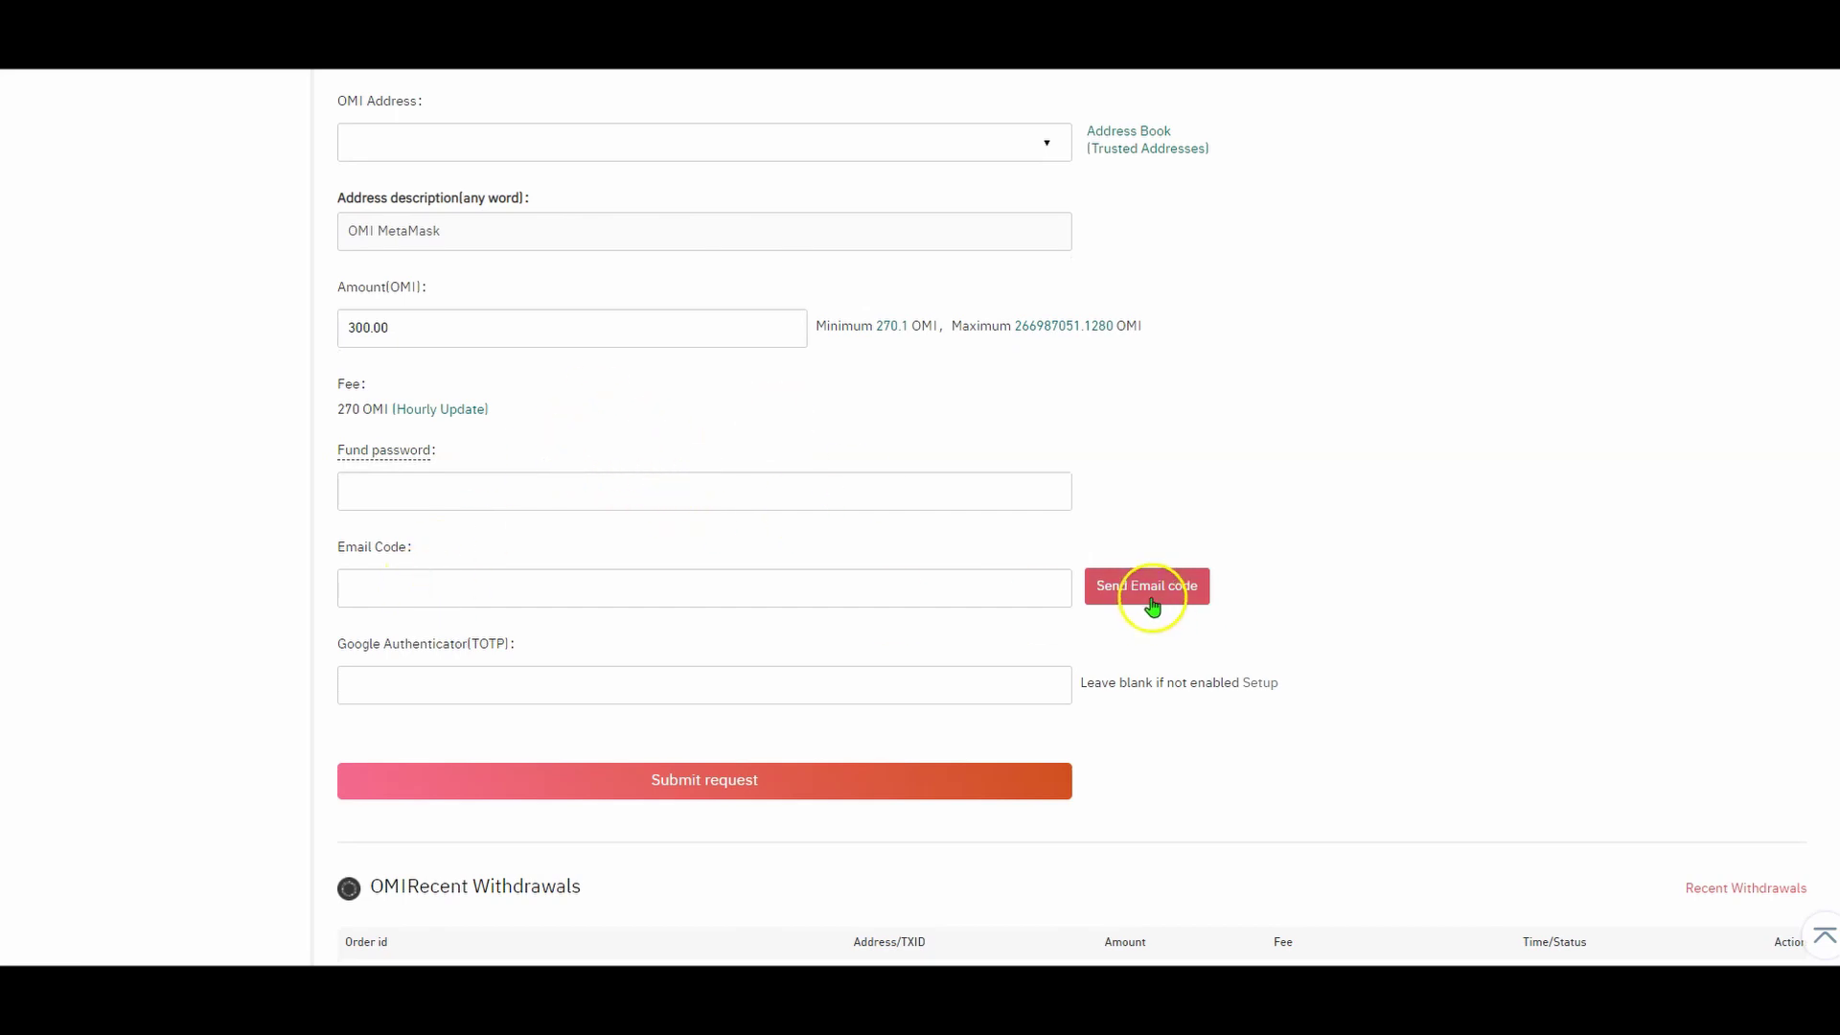
{"action": "left_click", "coordinate": [1114, 595]}
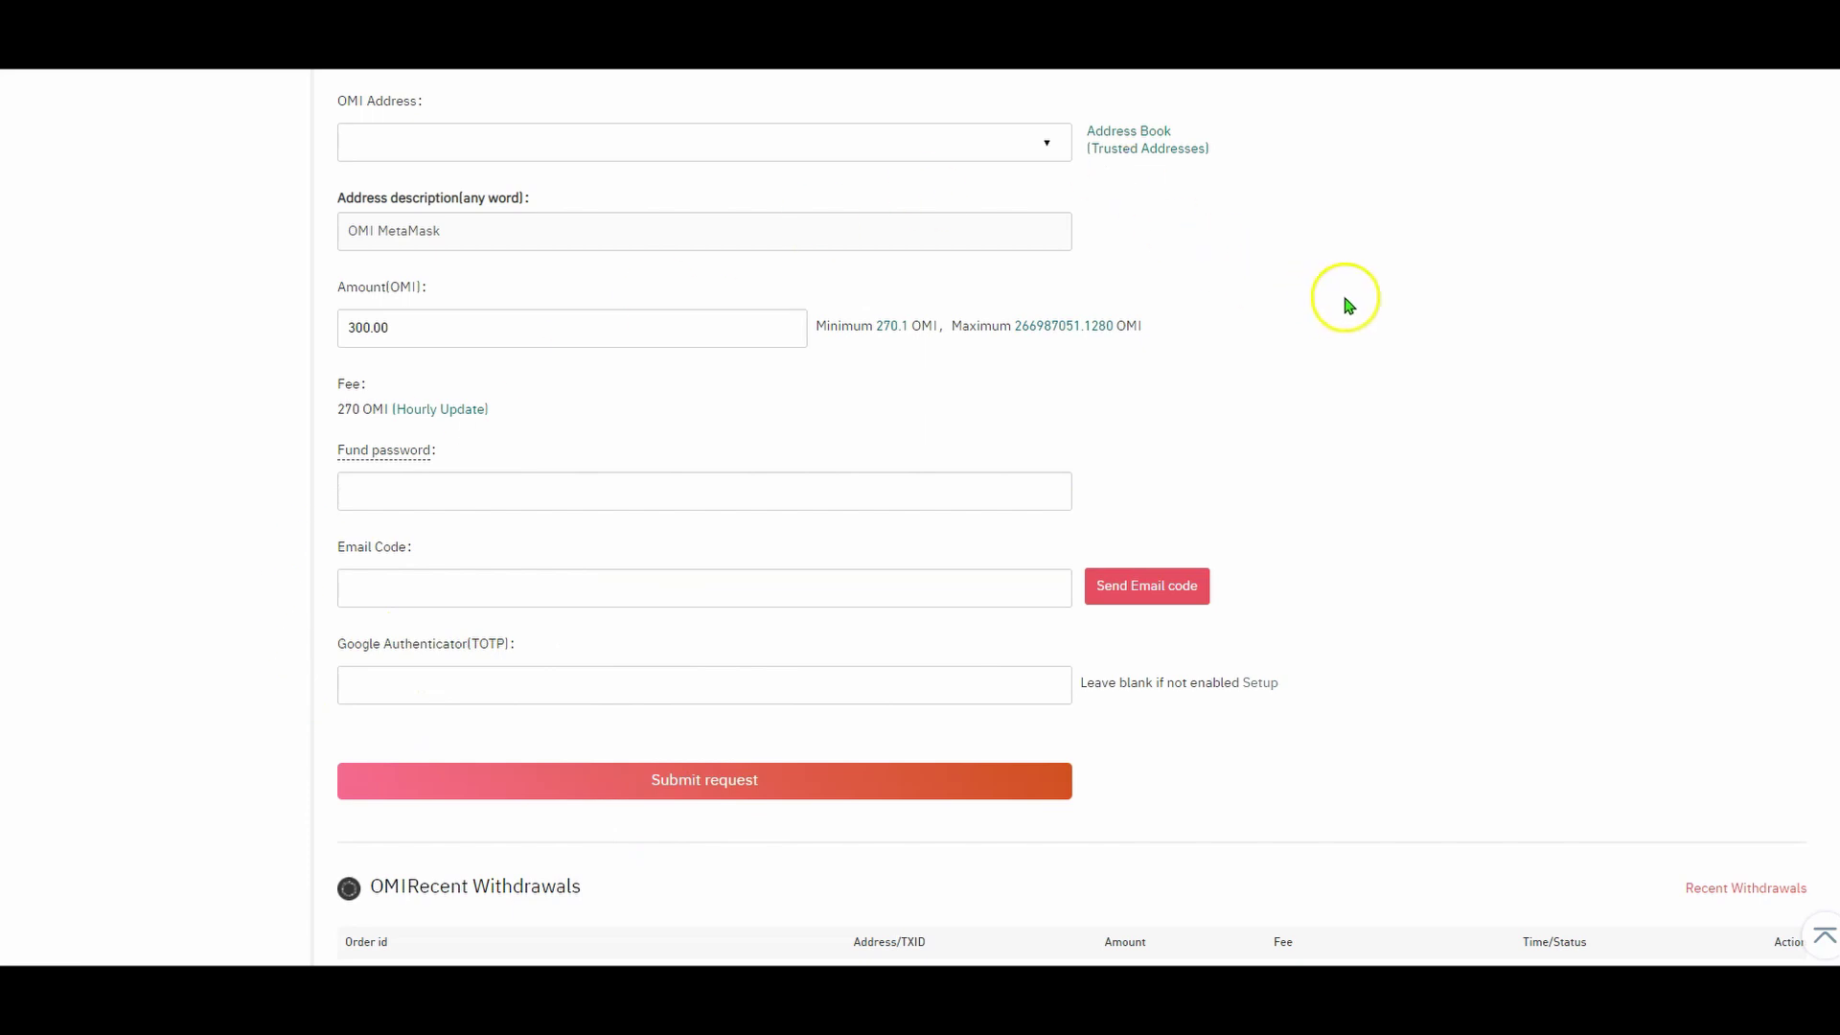
Switch to the MetaMask tab and watch the GoChain OMI balance reach 122490.
{"action": "key", "text": "ctrl+Tab"}
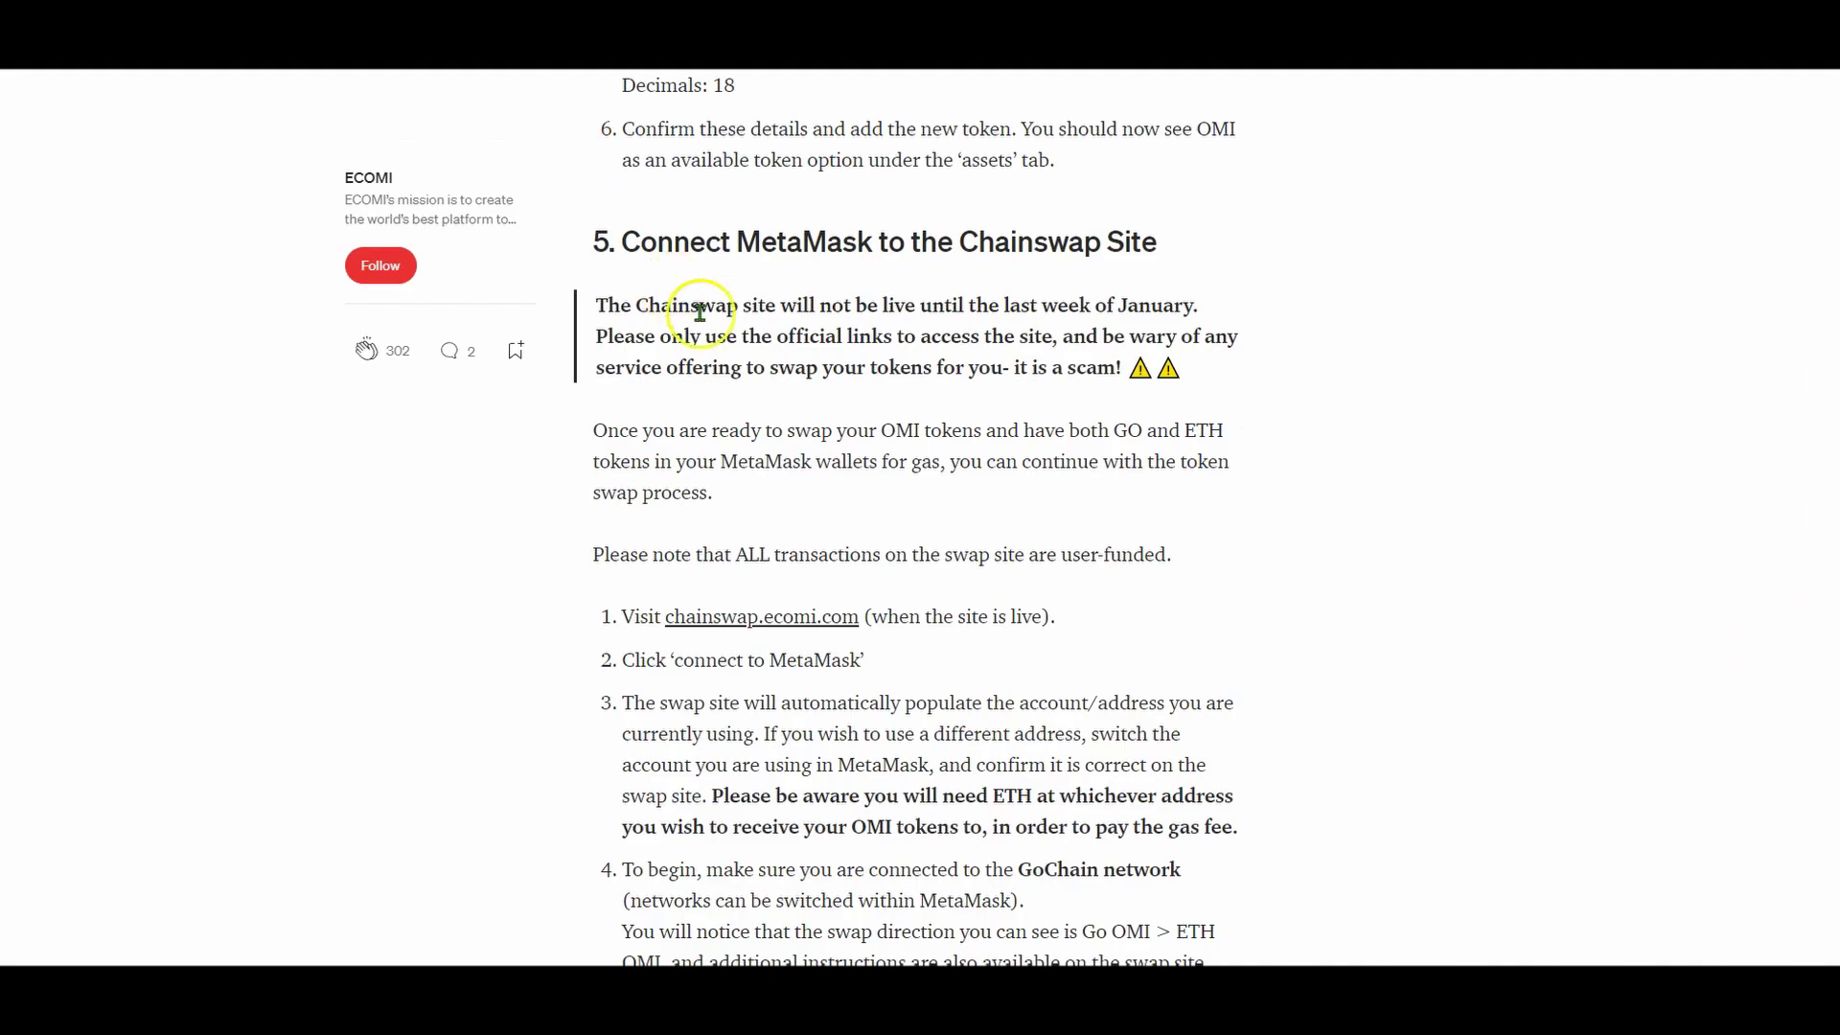
Highlight the guide's Step 4 lines on Ethereum OMI, its contract address and being on Ethereum Mainnet.
{"action": "scroll", "coordinate": [709, 317], "scroll_direction": "up", "scroll_amount": 8}
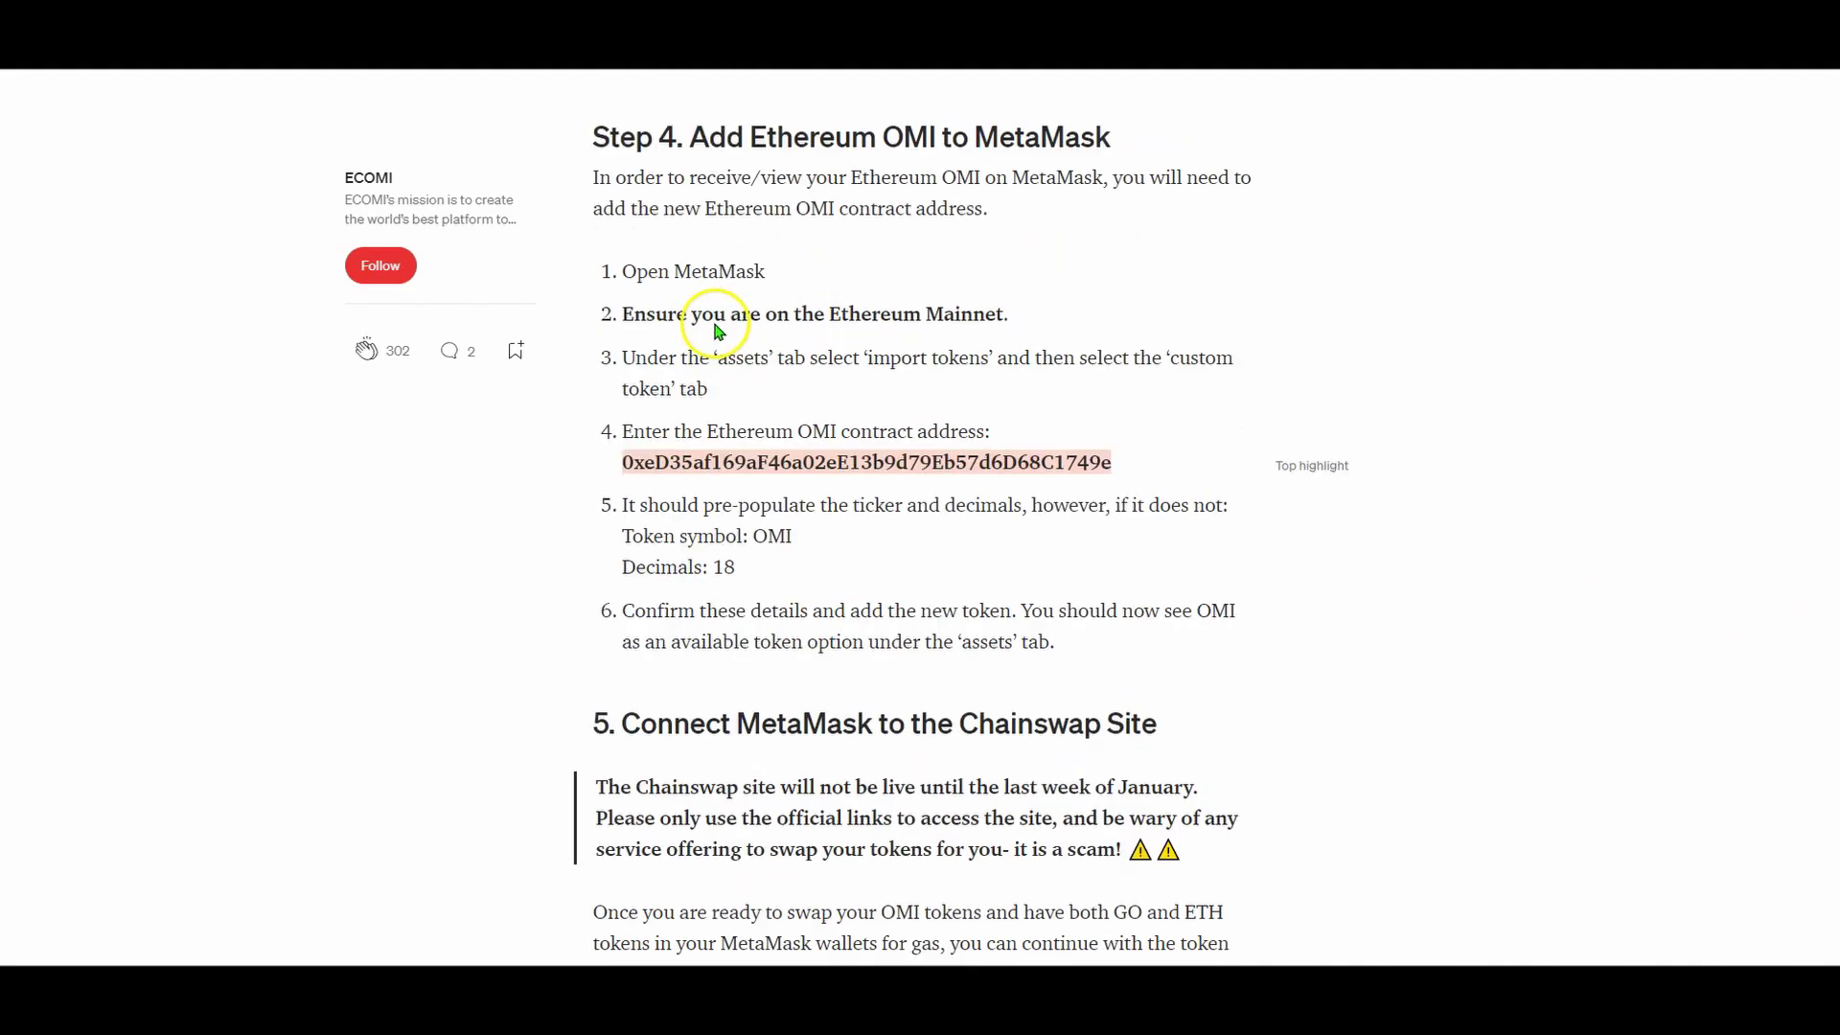
{"action": "scroll", "coordinate": [714, 326], "scroll_direction": "down", "scroll_amount": 2}
{"action": "left_click_drag", "start_coordinate": [709, 247], "coordinate": [1093, 248]}
{"action": "left_click_drag", "start_coordinate": [663, 278], "coordinate": [974, 278]}
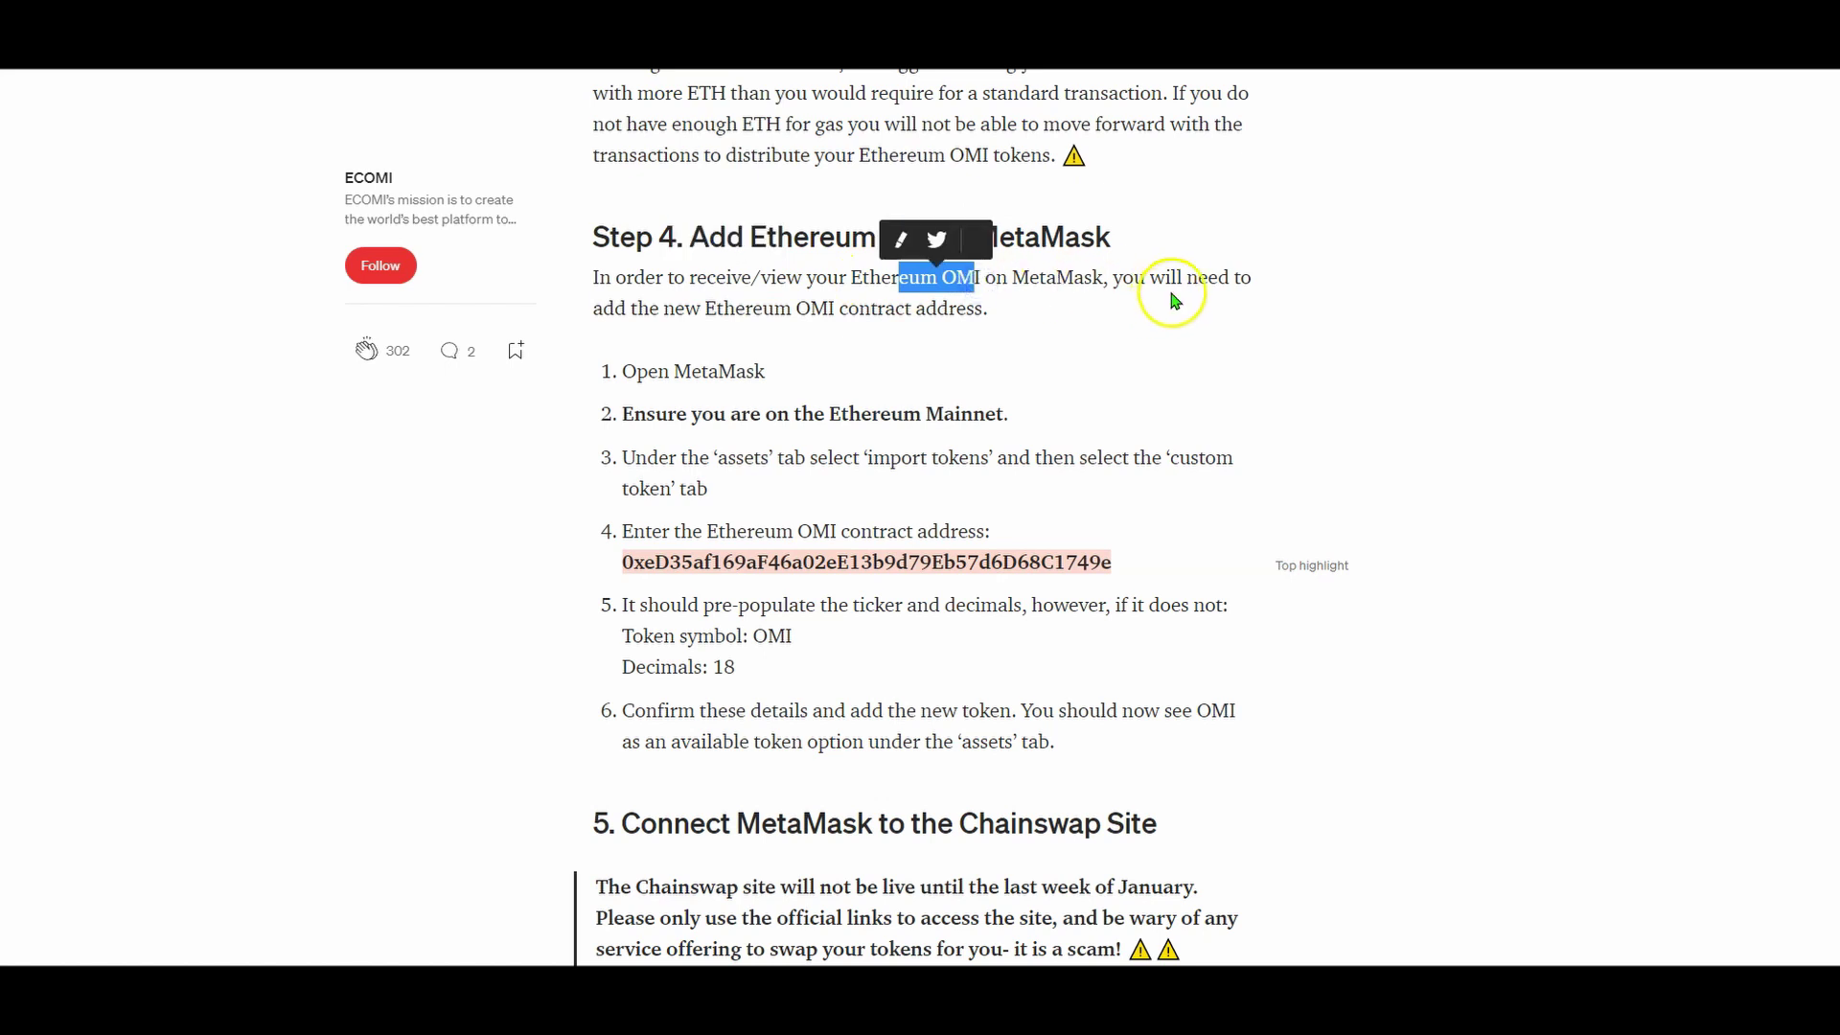
{"action": "left_click_drag", "start_coordinate": [616, 308], "coordinate": [926, 317]}
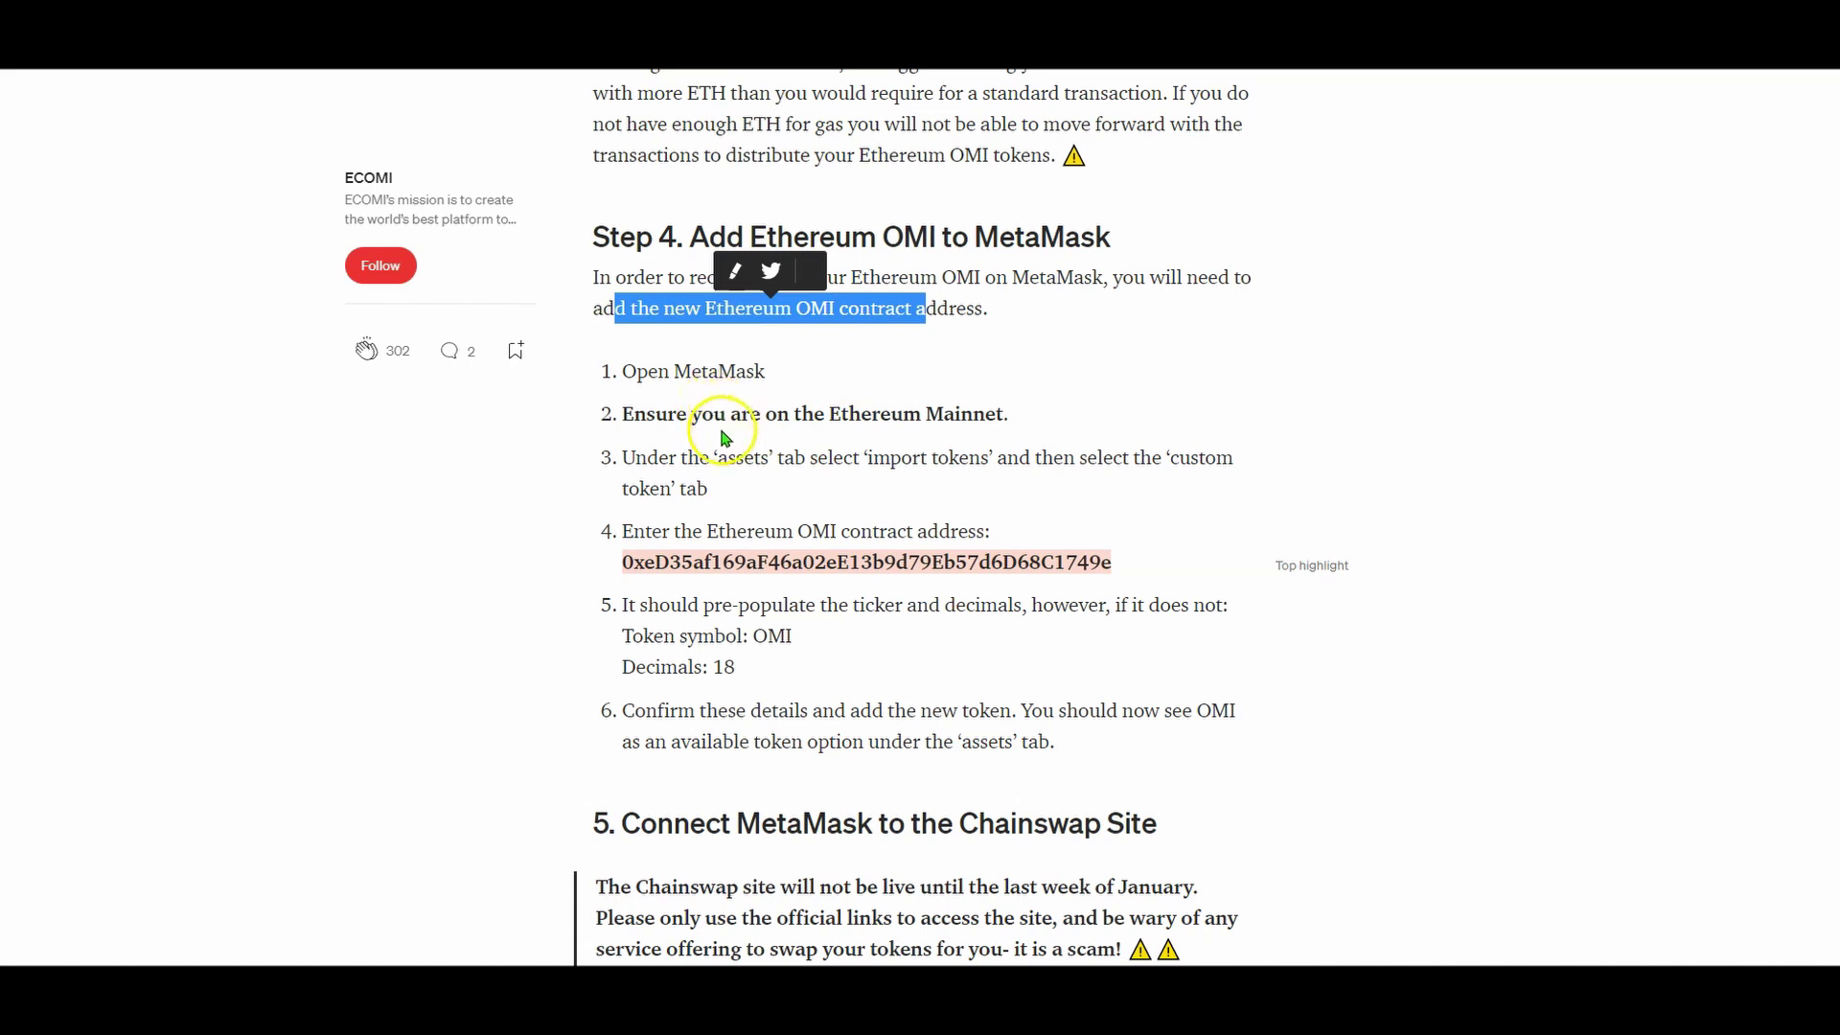
{"action": "left_click_drag", "start_coordinate": [656, 413], "coordinate": [860, 412]}
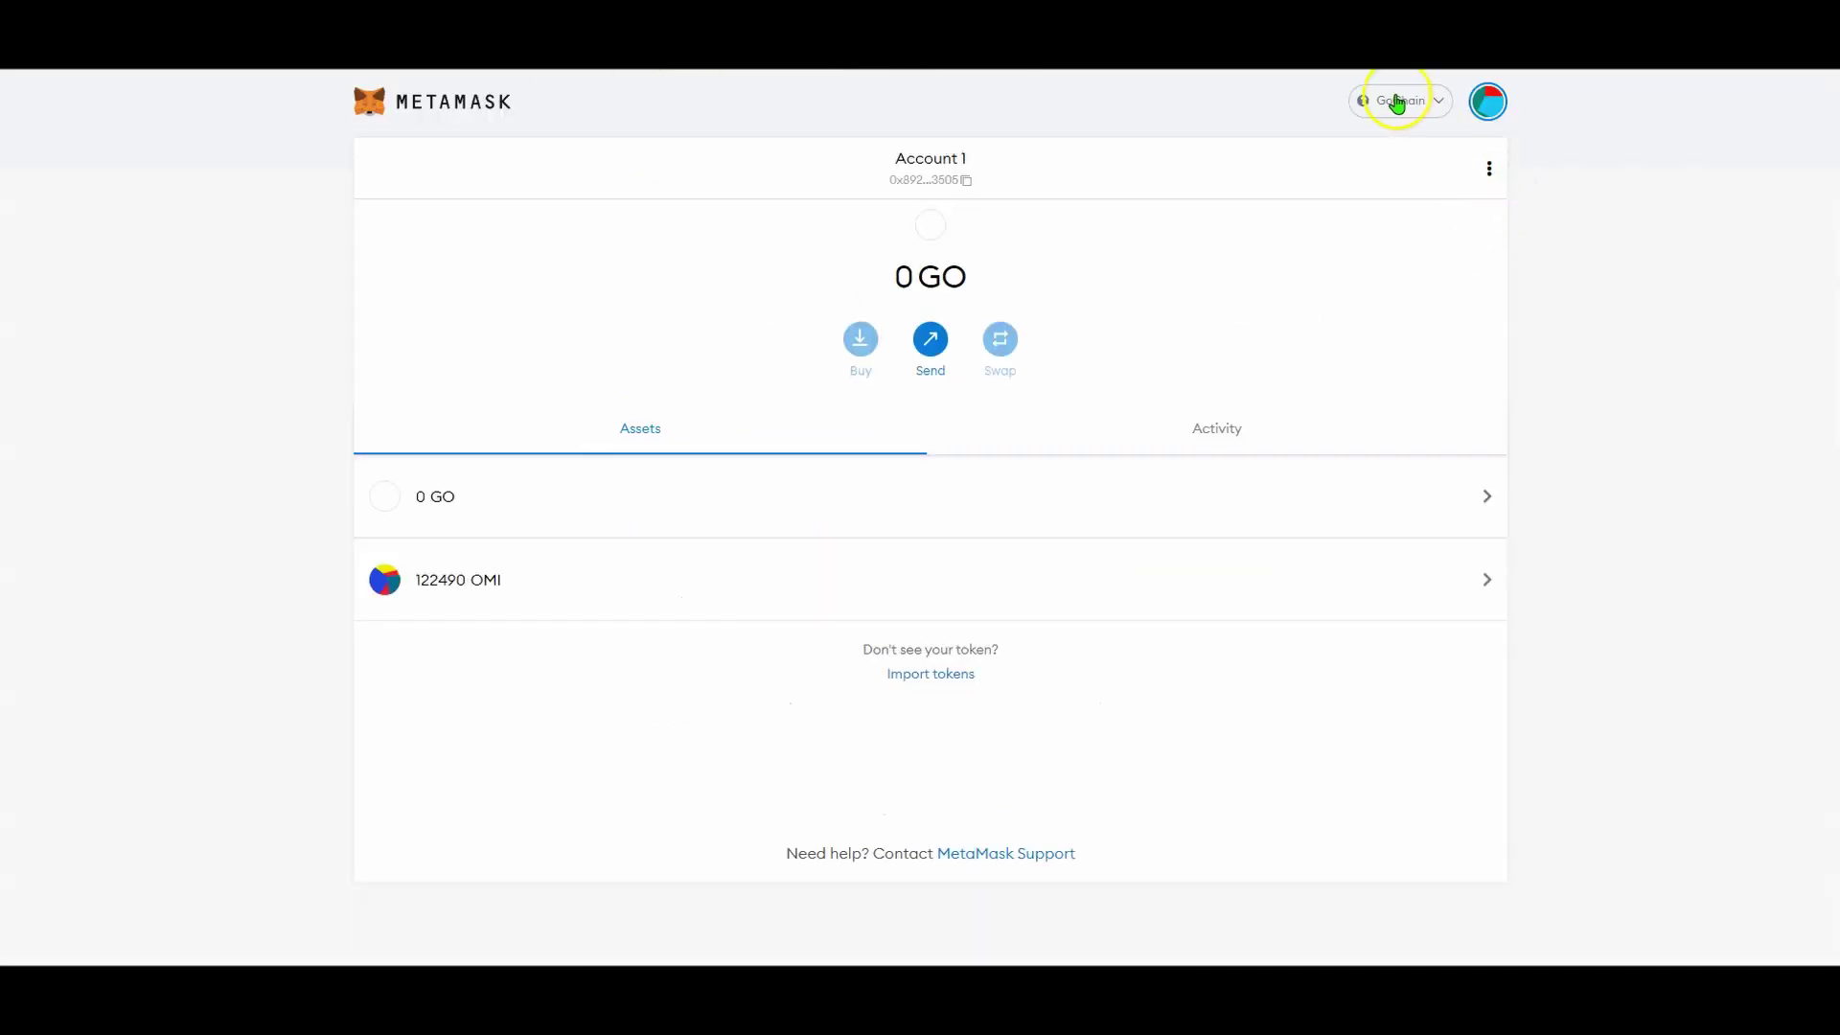
Switch MetaMask to Ethereum Mainnet and start a Custom Token import.
{"action": "left_click", "coordinate": [1402, 100]}
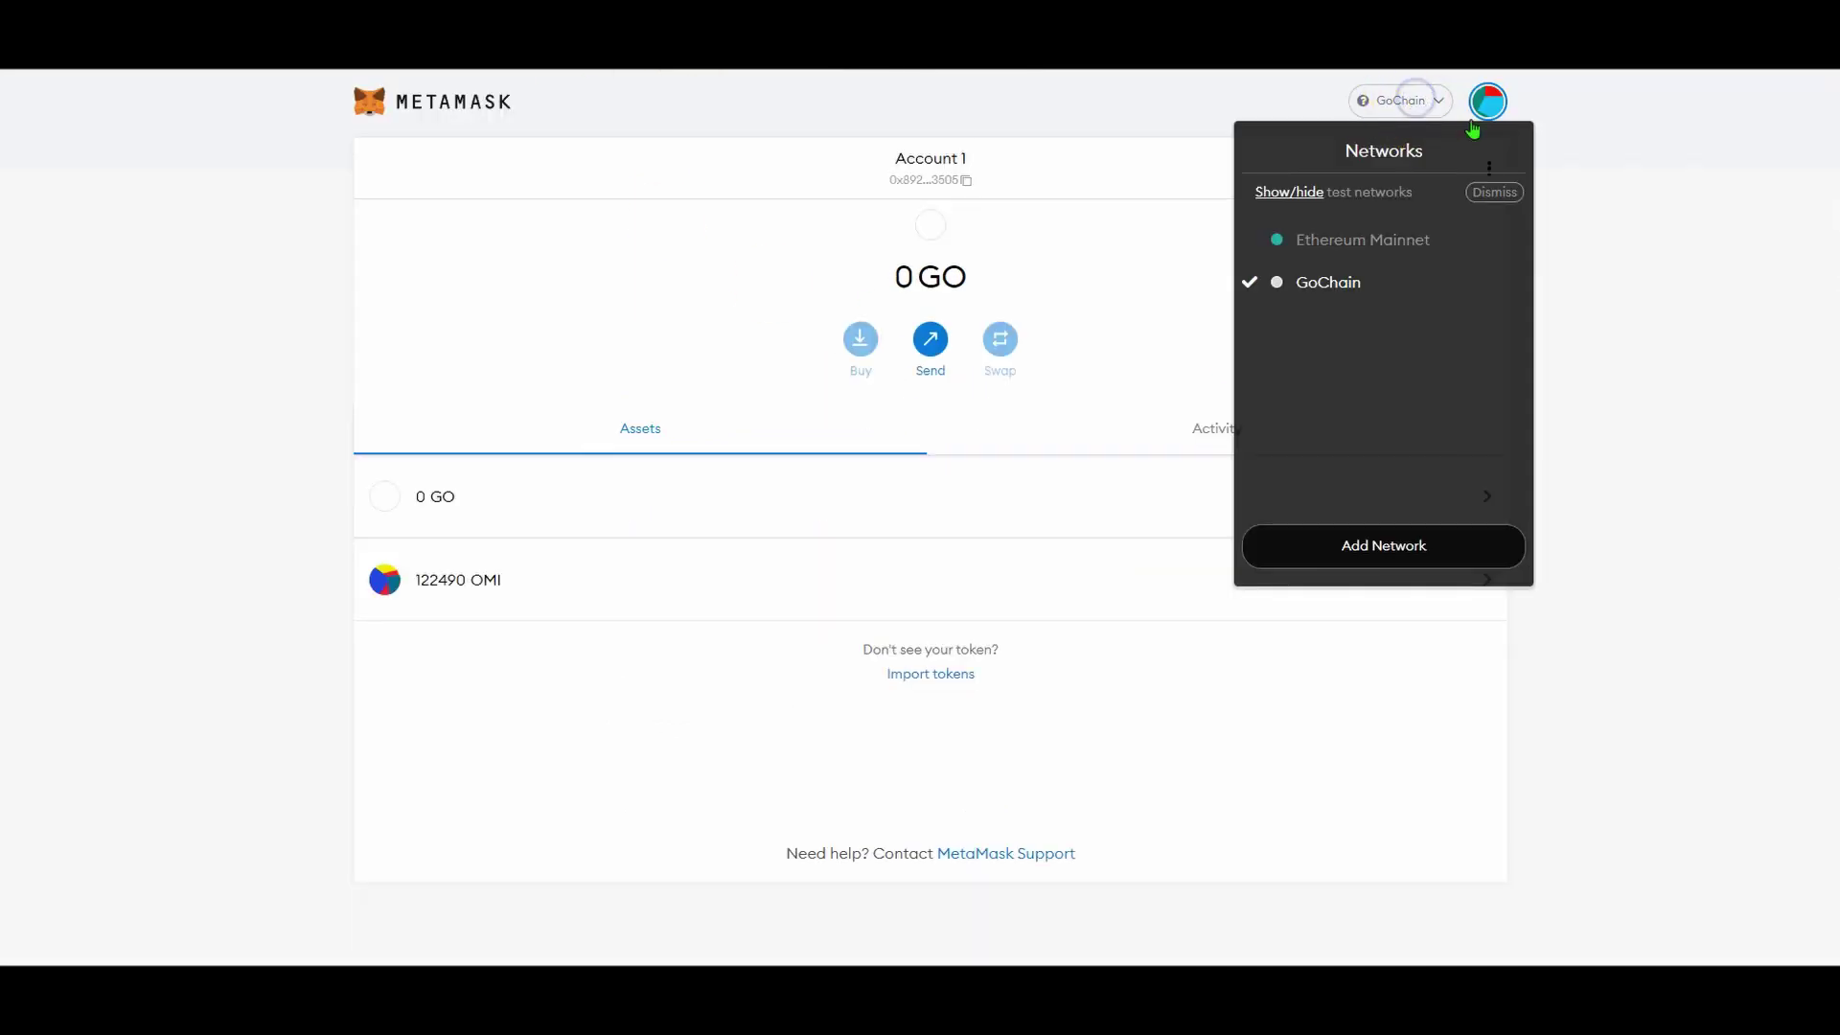
{"action": "left_click", "coordinate": [1378, 240]}
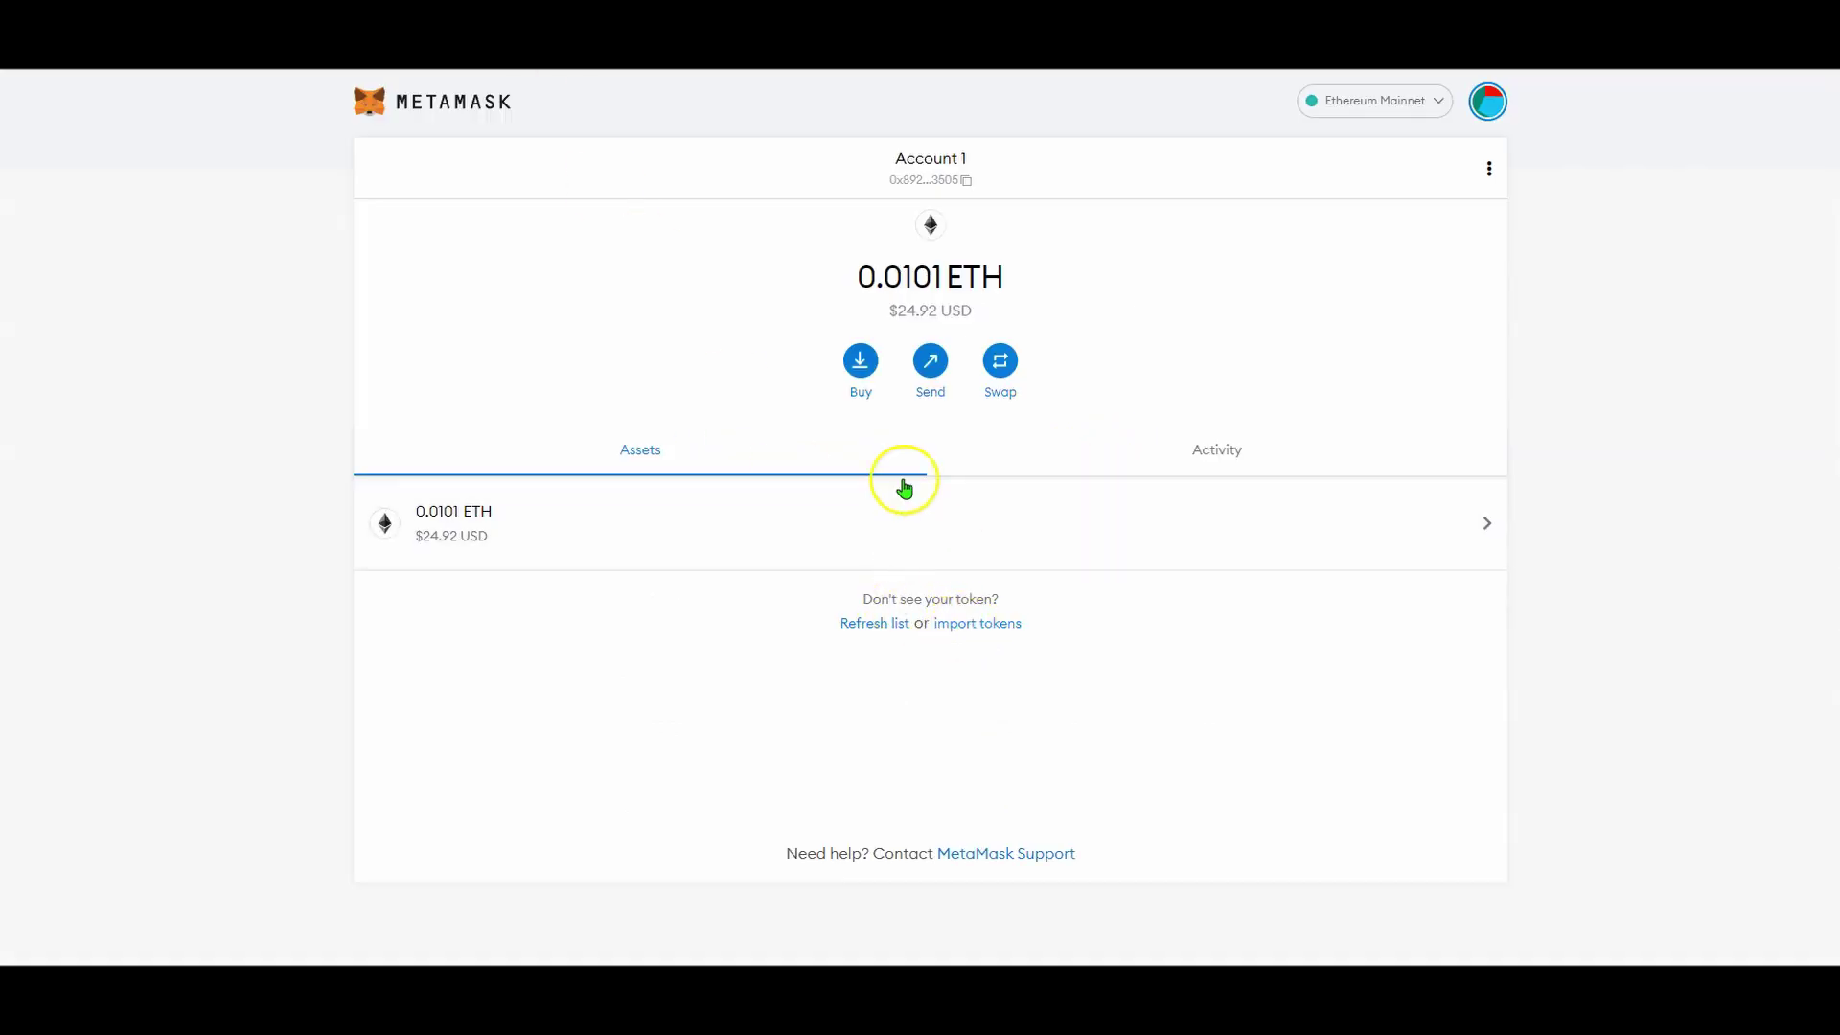
{"action": "left_click", "coordinate": [963, 629]}
{"action": "left_click", "coordinate": [926, 228]}
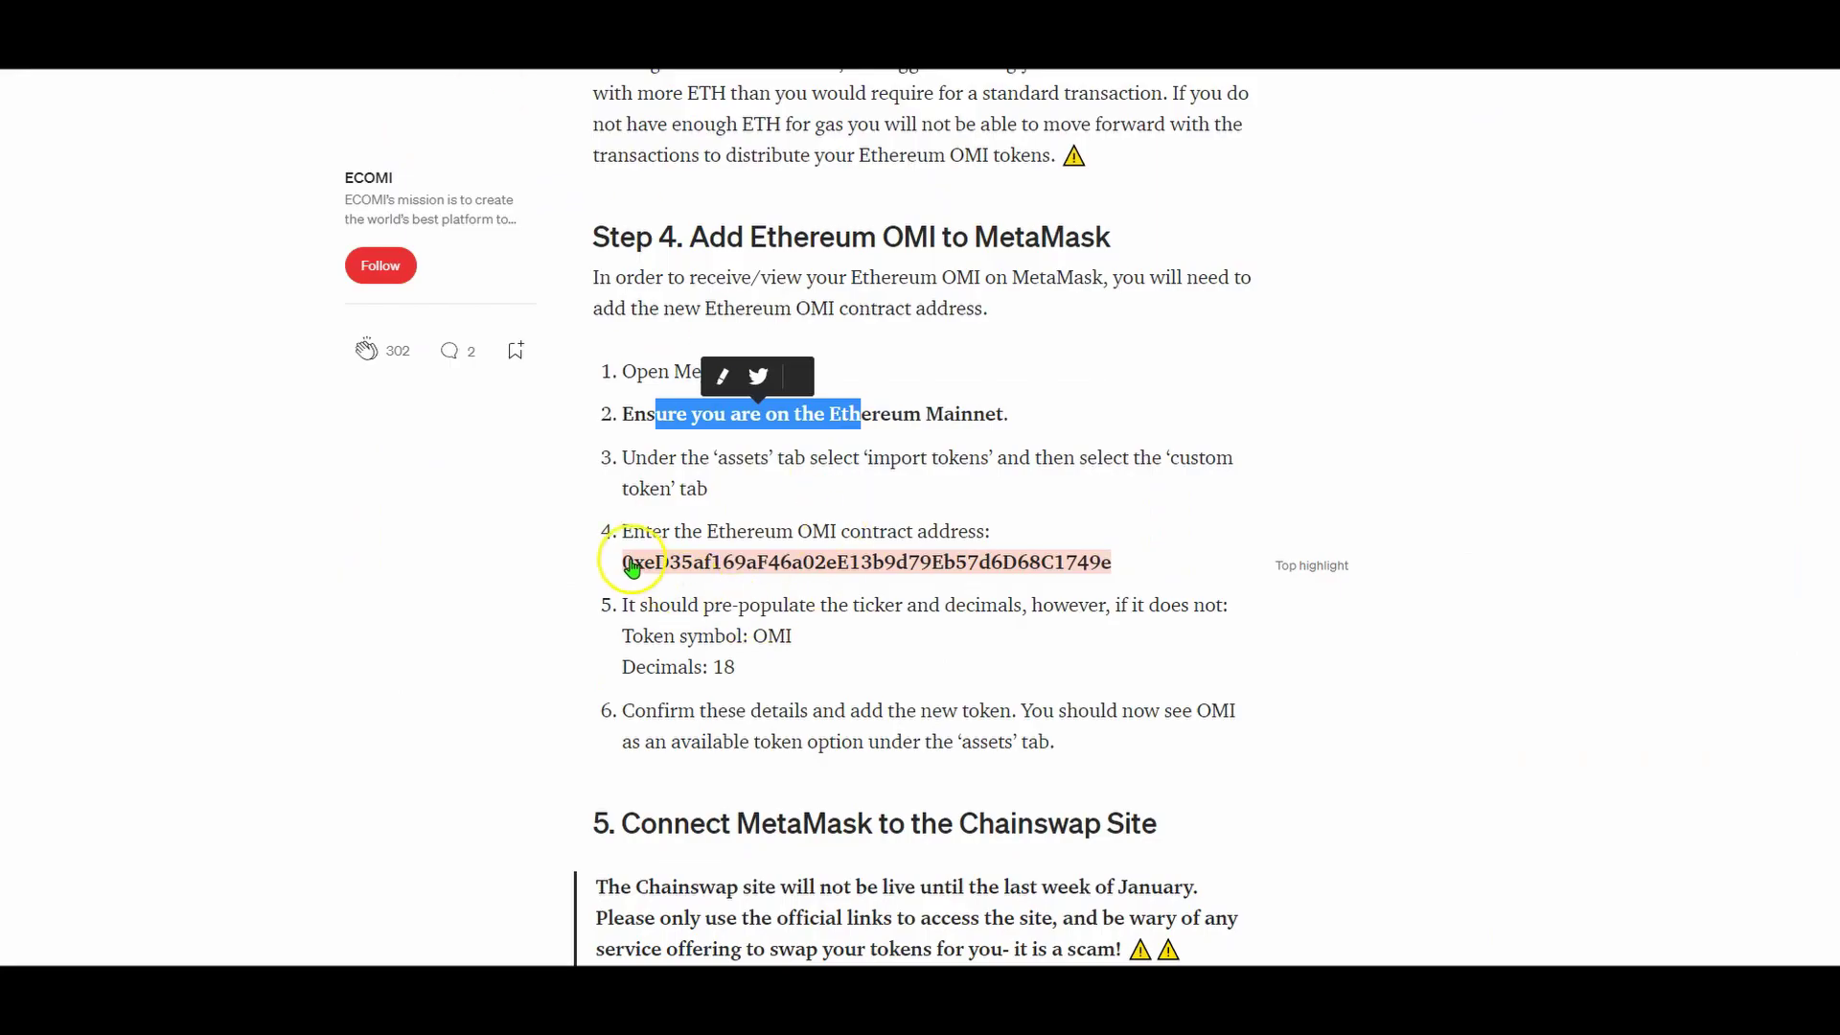
Copy the Ethereum OMI contract address from the guide, paste it, and import the OMI token.
{"action": "left_click_drag", "start_coordinate": [627, 564], "coordinate": [1115, 570]}
{"action": "right_click", "coordinate": [1084, 572]}
{"action": "left_click", "coordinate": [1119, 582]}
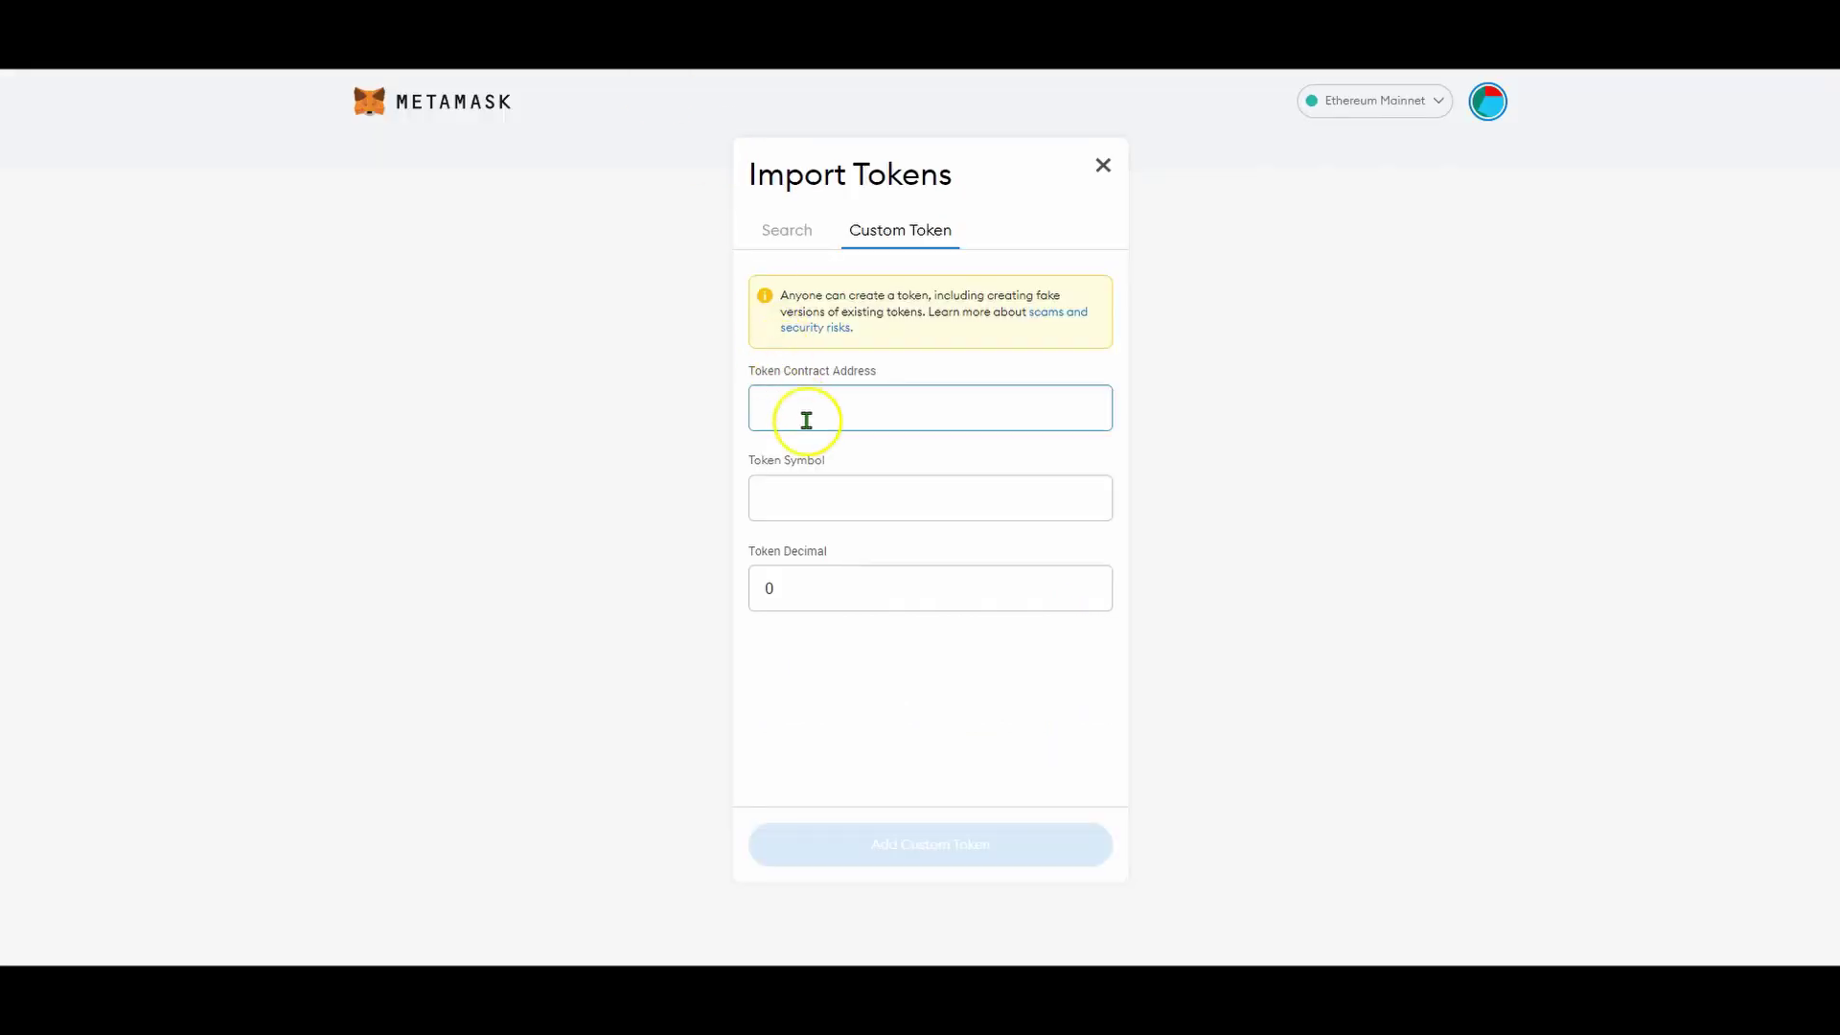
{"action": "right_click", "coordinate": [807, 421]}
{"action": "left_click", "coordinate": [888, 571]}
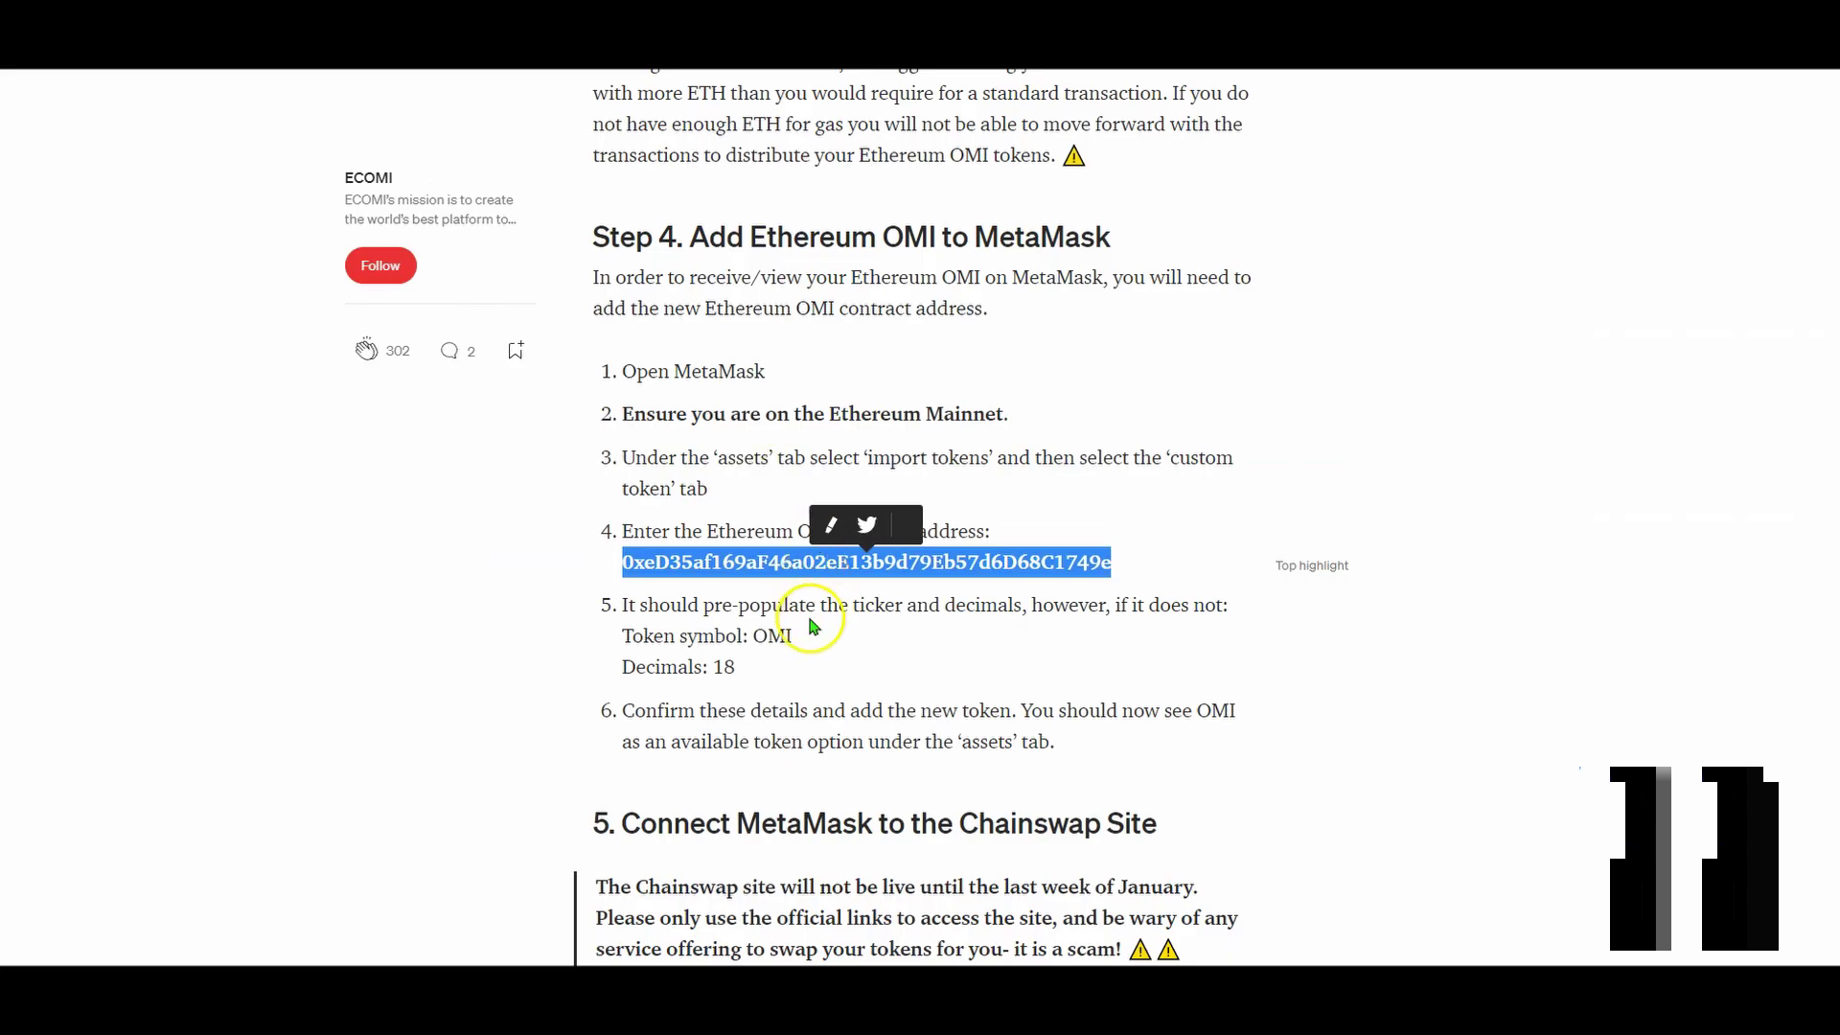
{"action": "scroll", "coordinate": [723, 657], "scroll_direction": "down", "scroll_amount": 1}
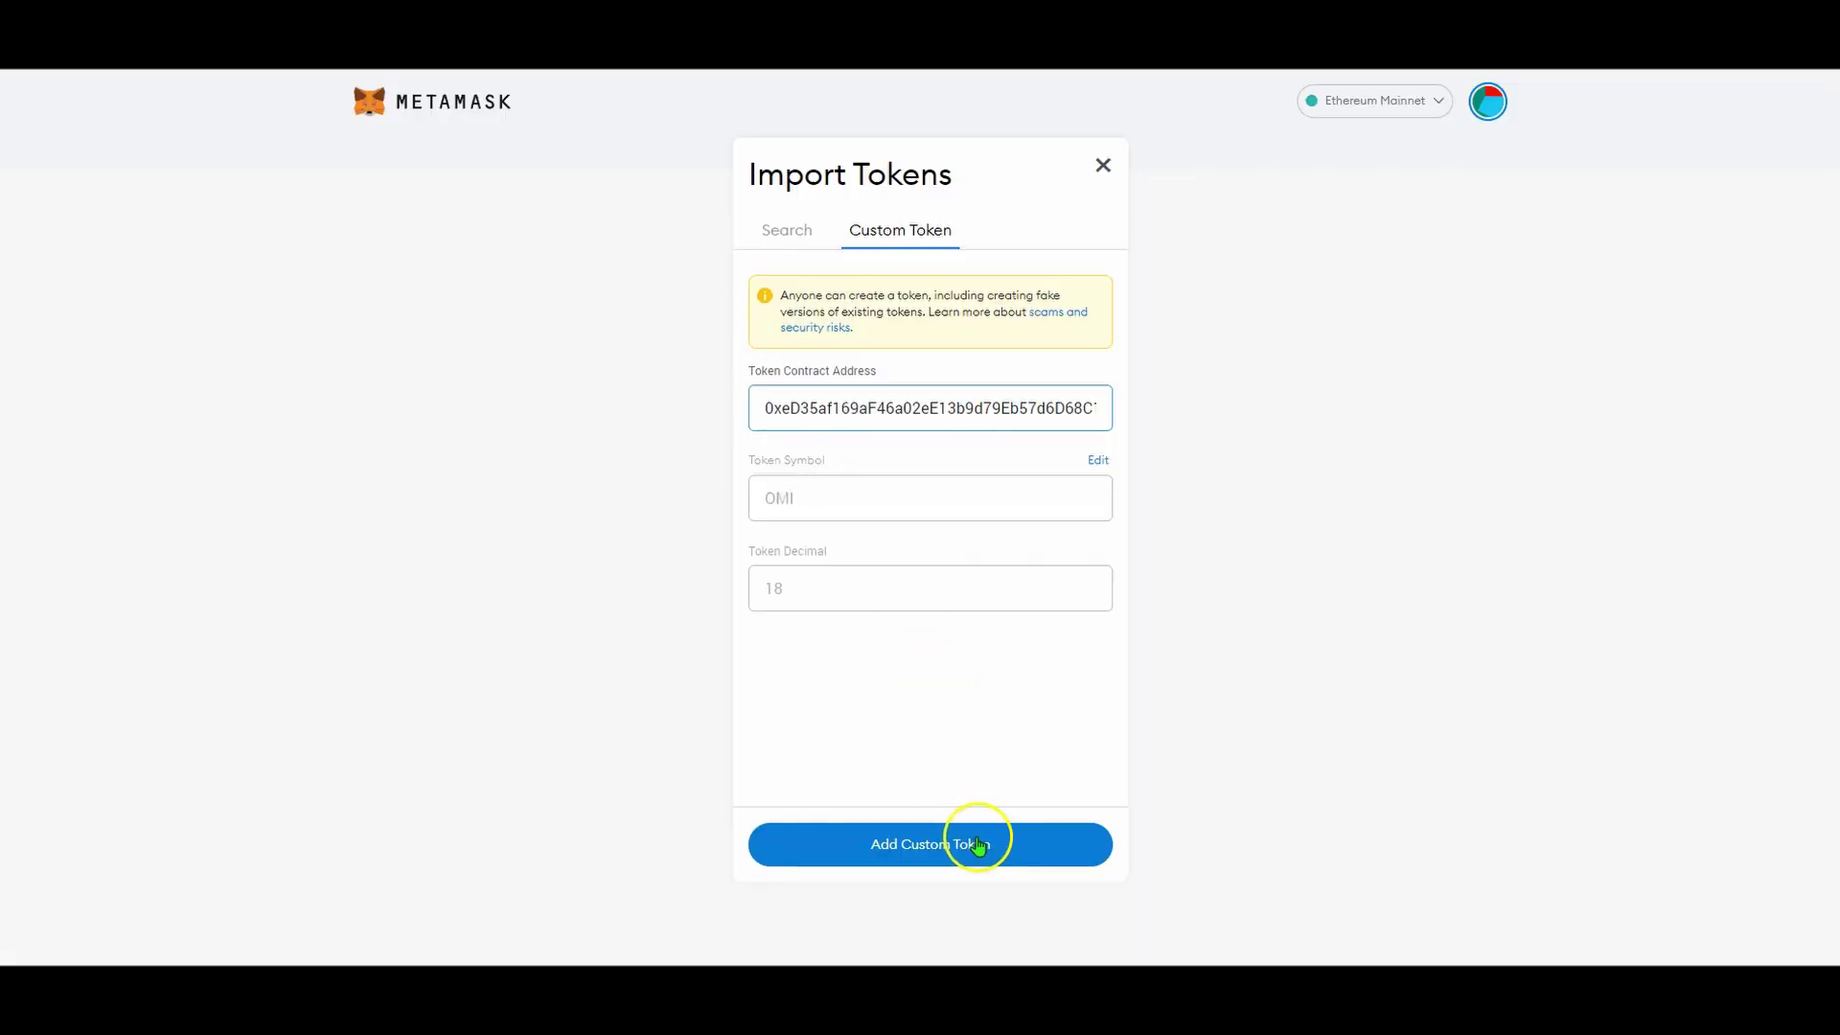
{"action": "left_click", "coordinate": [978, 845]}
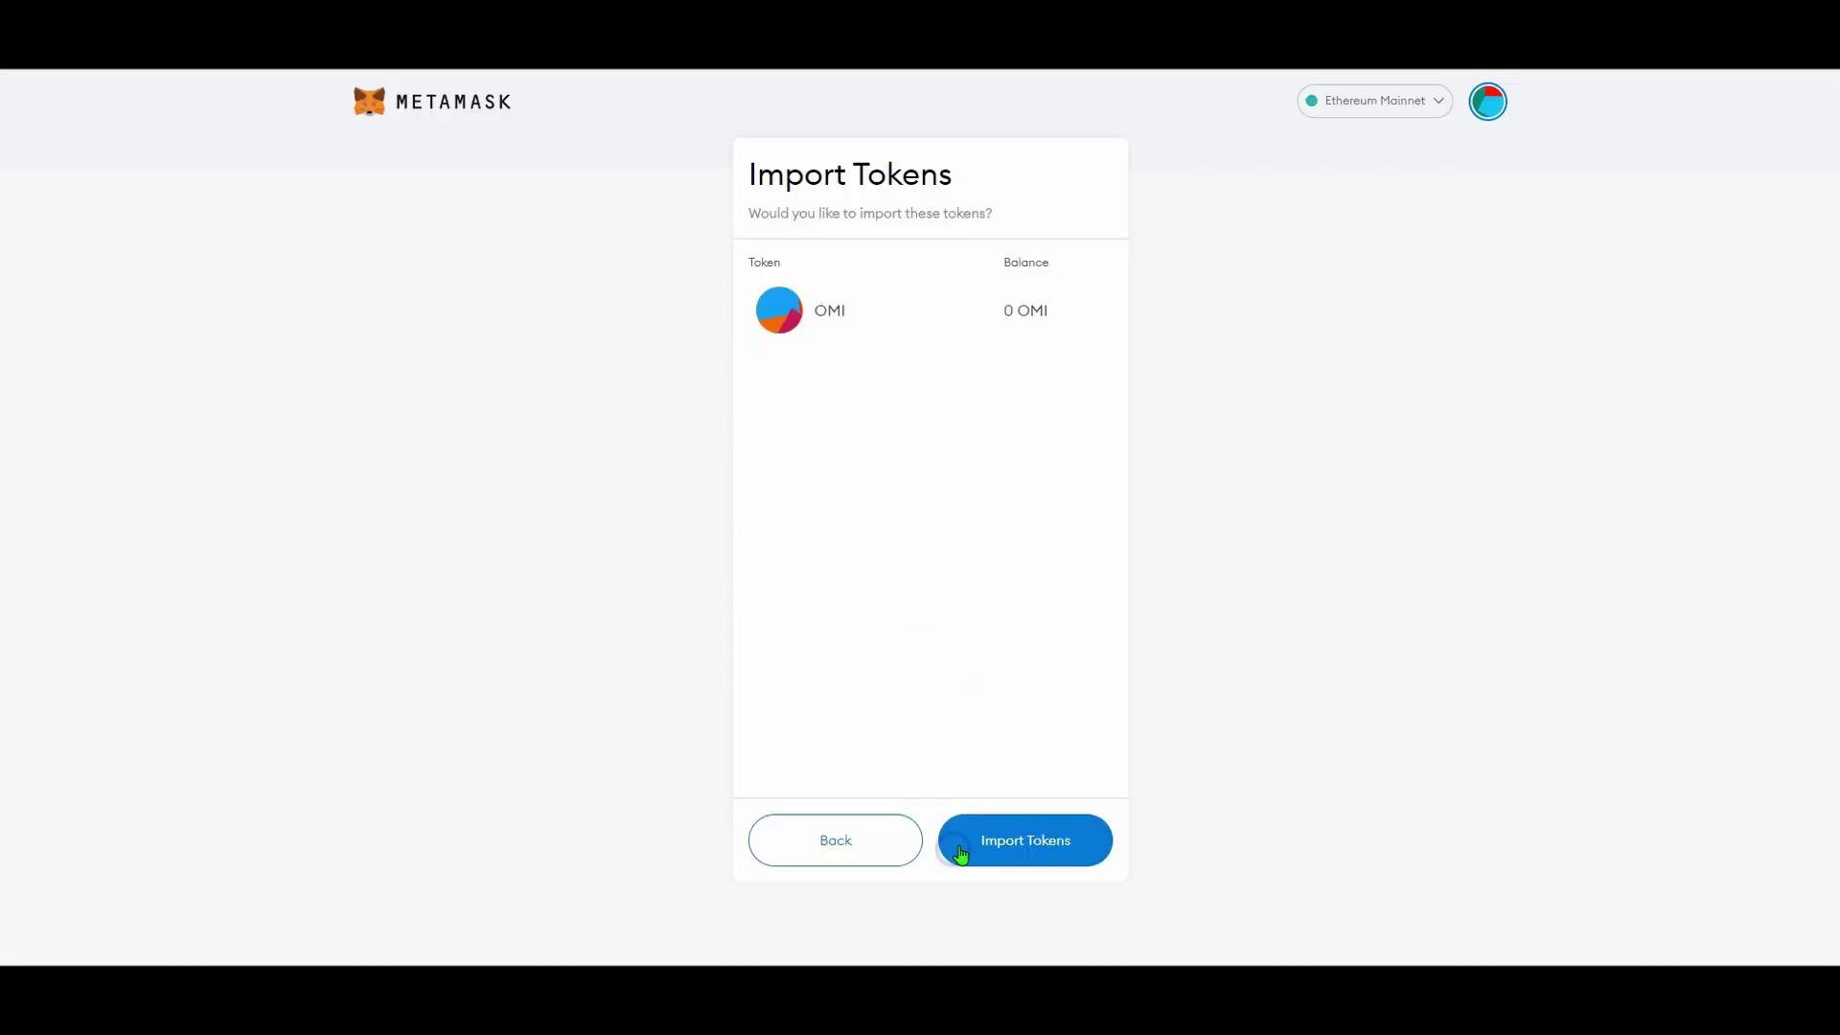
{"action": "left_click", "coordinate": [1025, 848]}
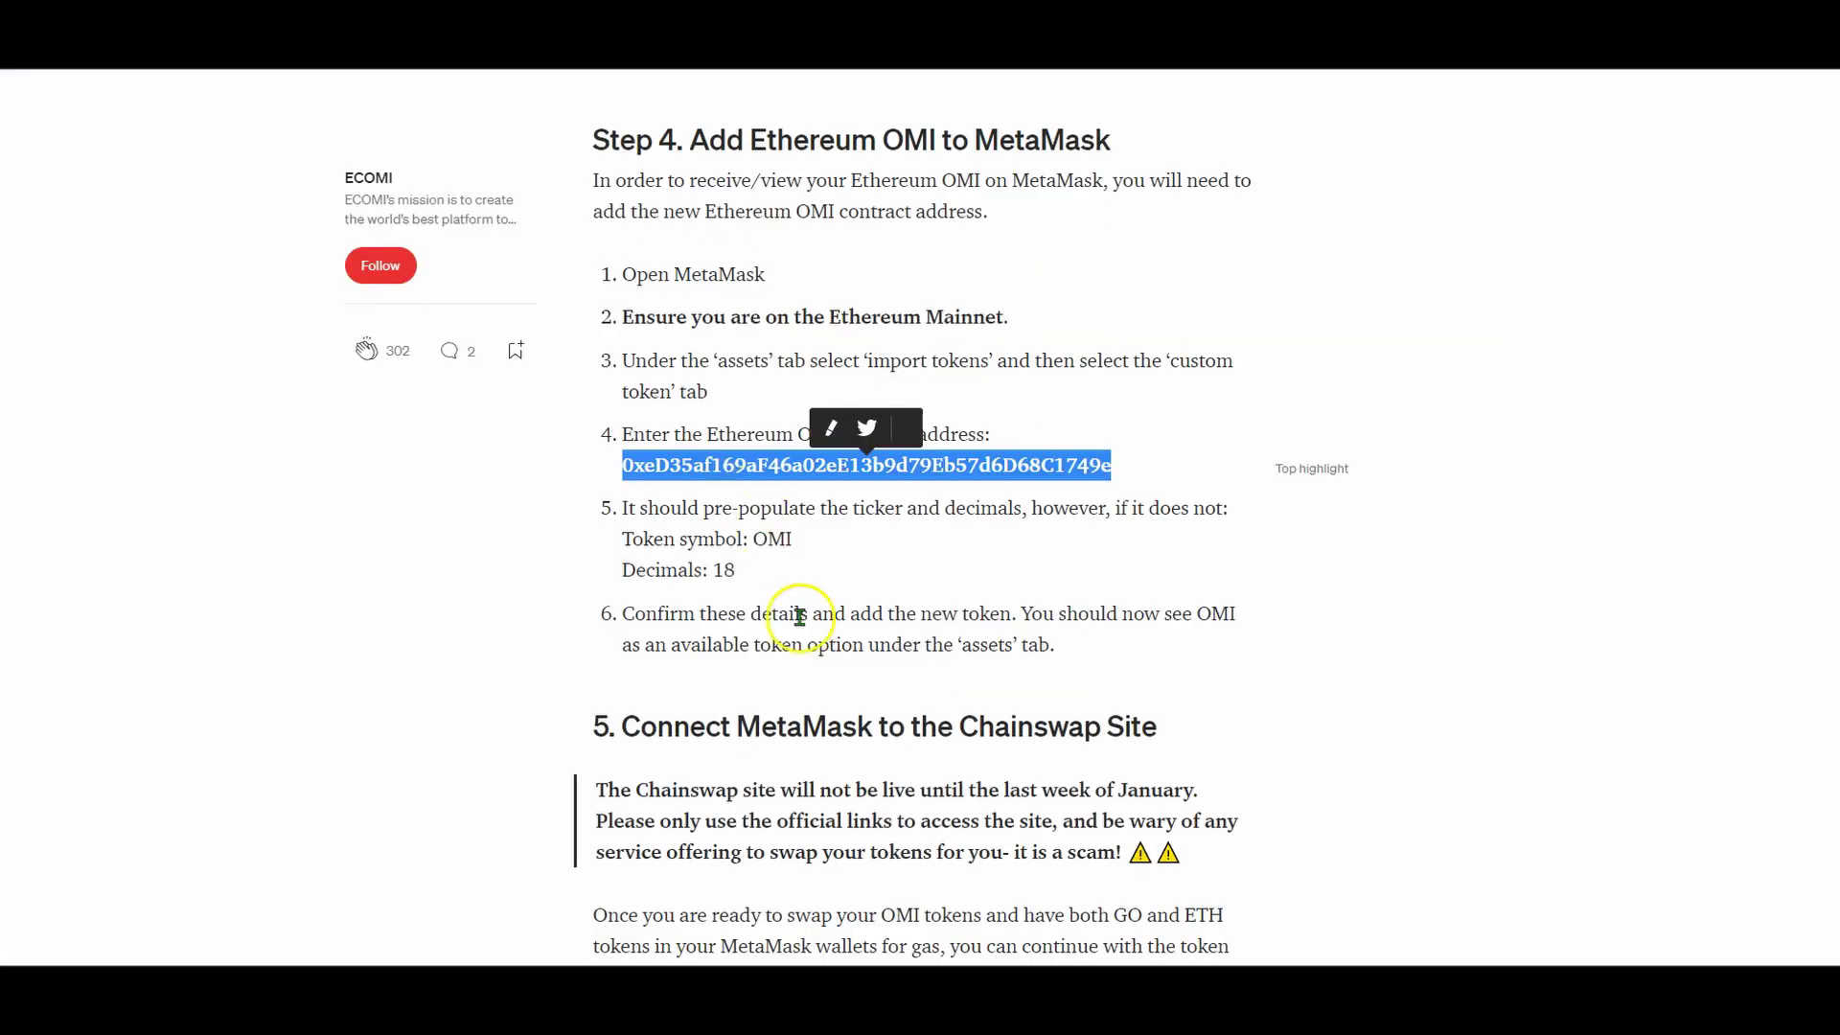
{"action": "scroll", "coordinate": [799, 616], "scroll_direction": "down", "scroll_amount": 2}
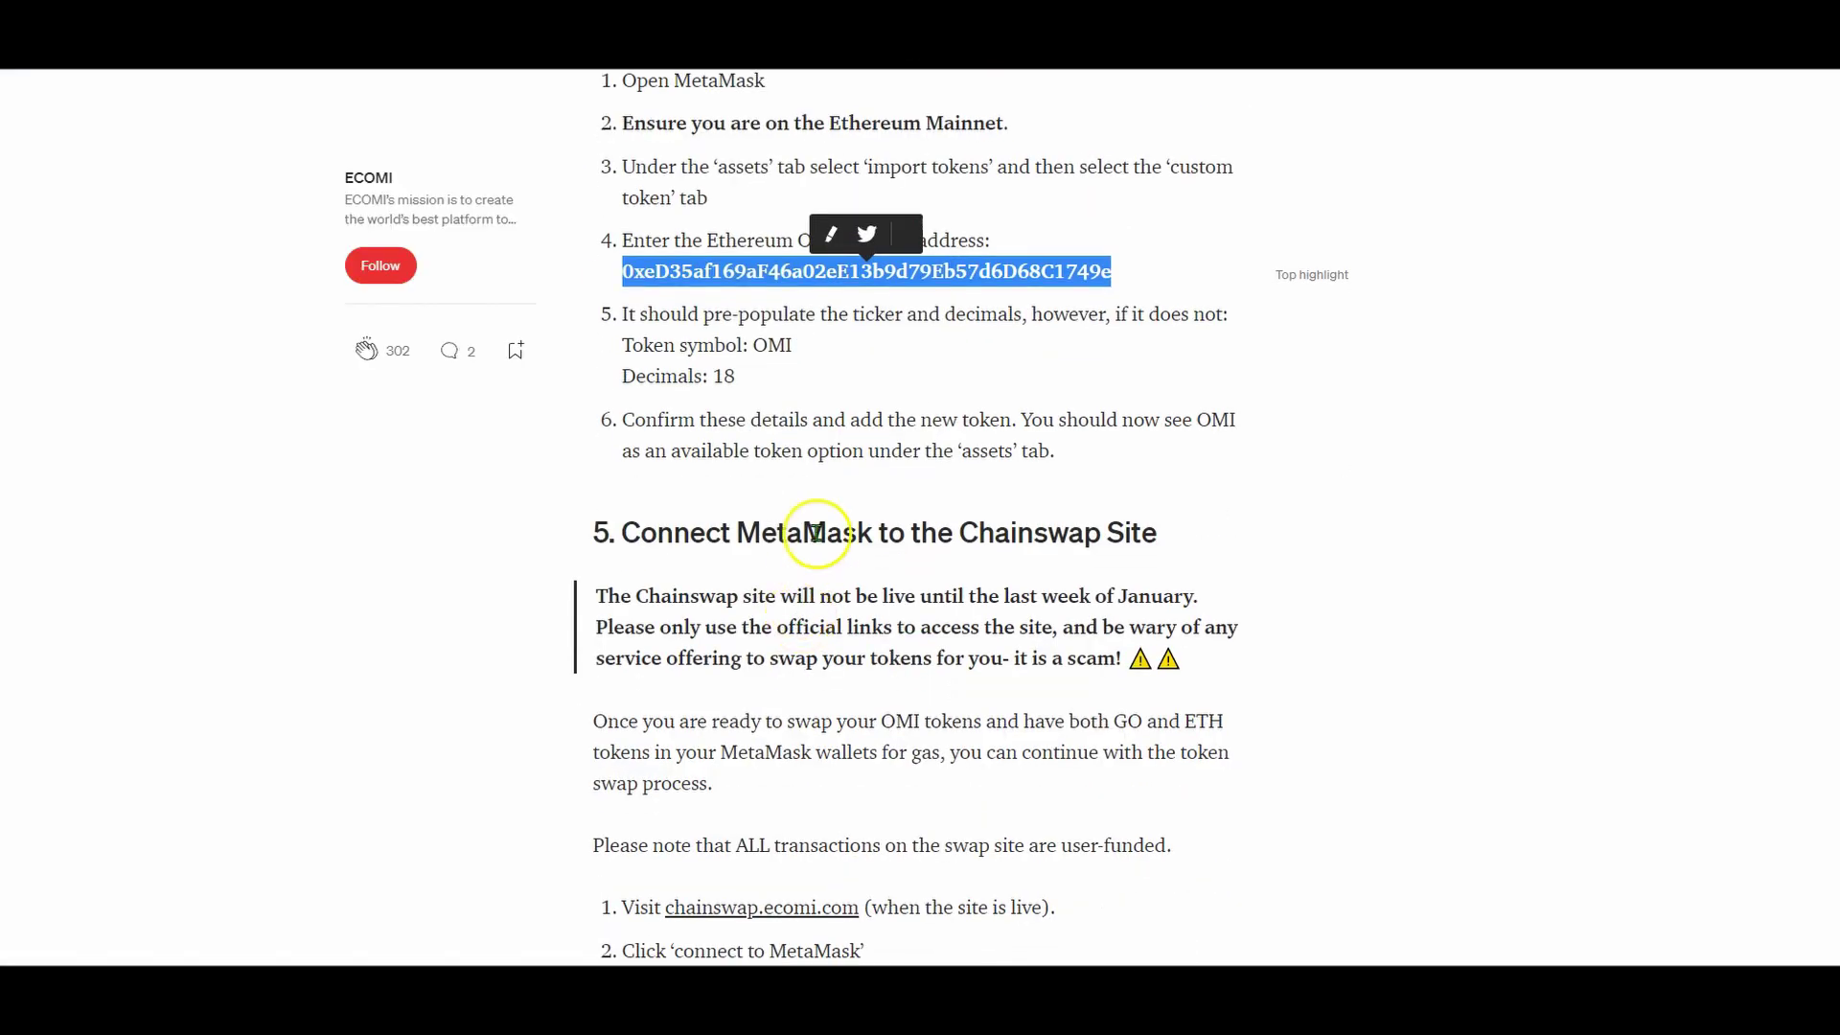
{"action": "scroll", "coordinate": [745, 513], "scroll_direction": "down", "scroll_amount": 1}
{"action": "left_click_drag", "start_coordinate": [760, 437], "coordinate": [1093, 441]}
{"action": "left_click", "coordinate": [1194, 441]}
{"action": "scroll", "coordinate": [949, 431], "scroll_direction": "down", "scroll_amount": 2}
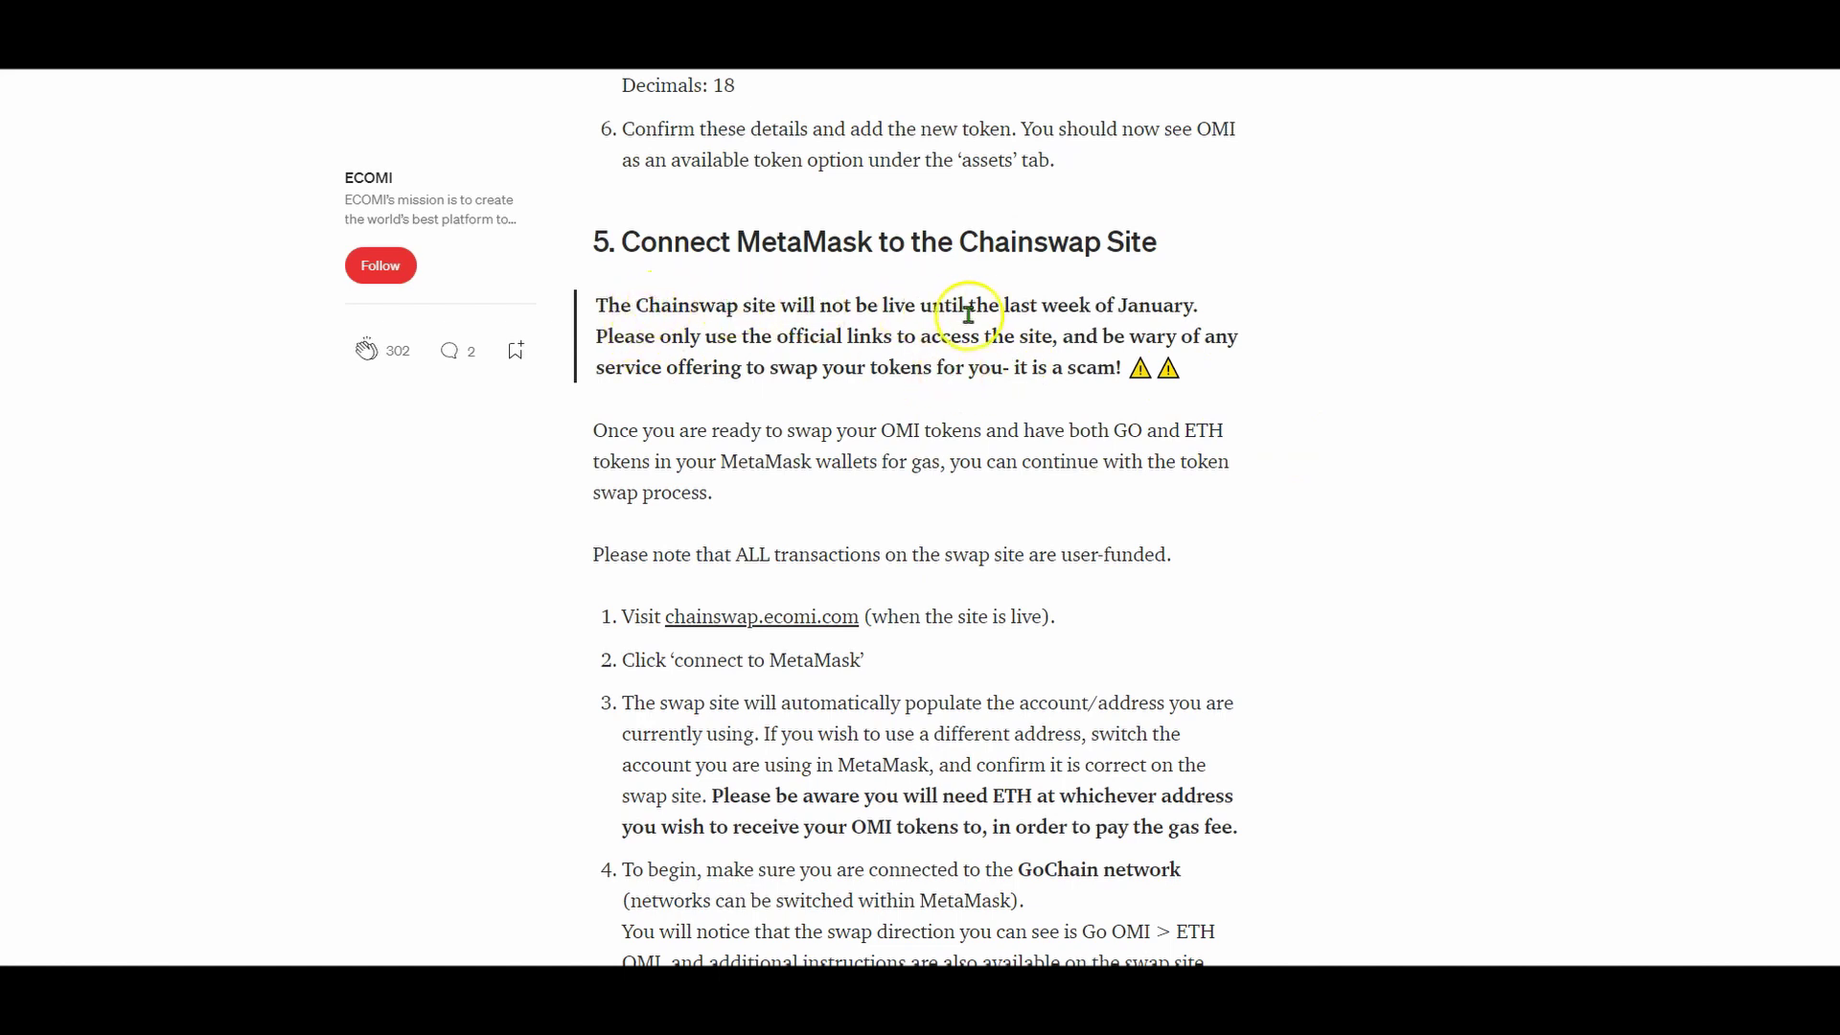
{"action": "left_click_drag", "start_coordinate": [1019, 304], "coordinate": [1202, 308]}
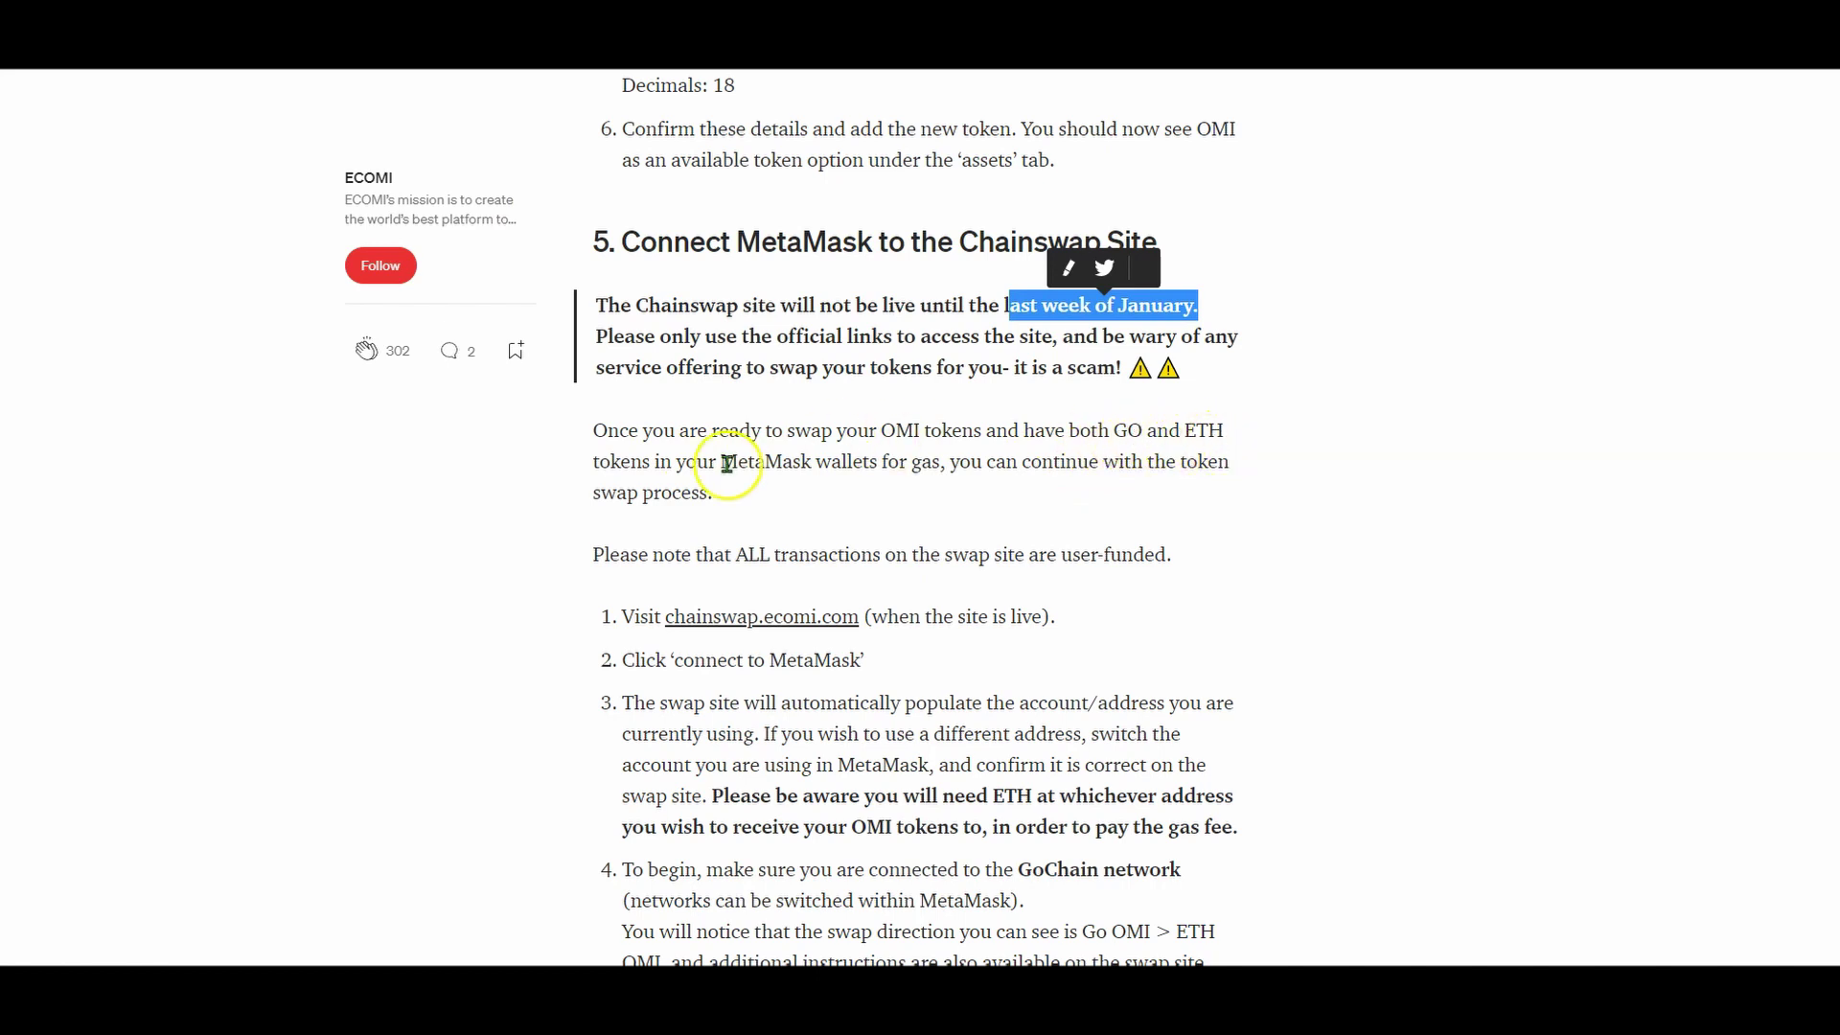
{"action": "left_click_drag", "start_coordinate": [684, 463], "coordinate": [805, 471]}
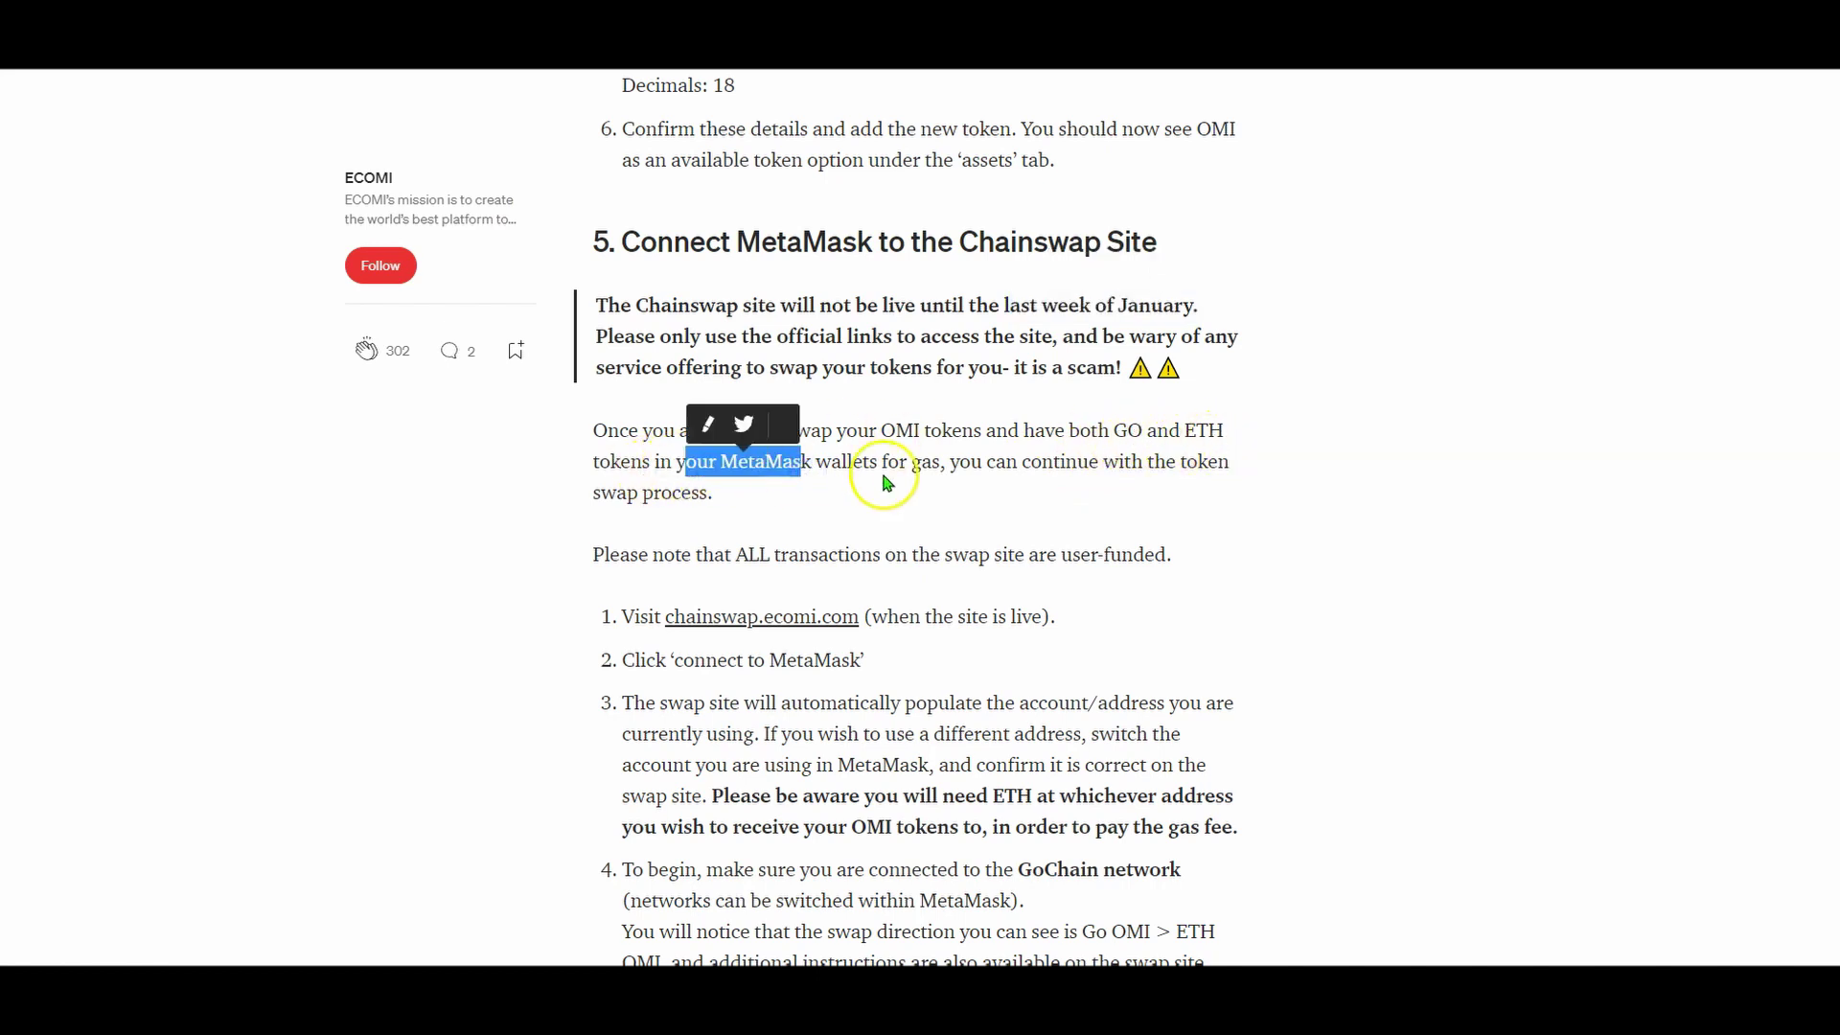
{"action": "left_click_drag", "start_coordinate": [971, 470], "coordinate": [1203, 484]}
{"action": "left_click", "coordinate": [889, 490]}
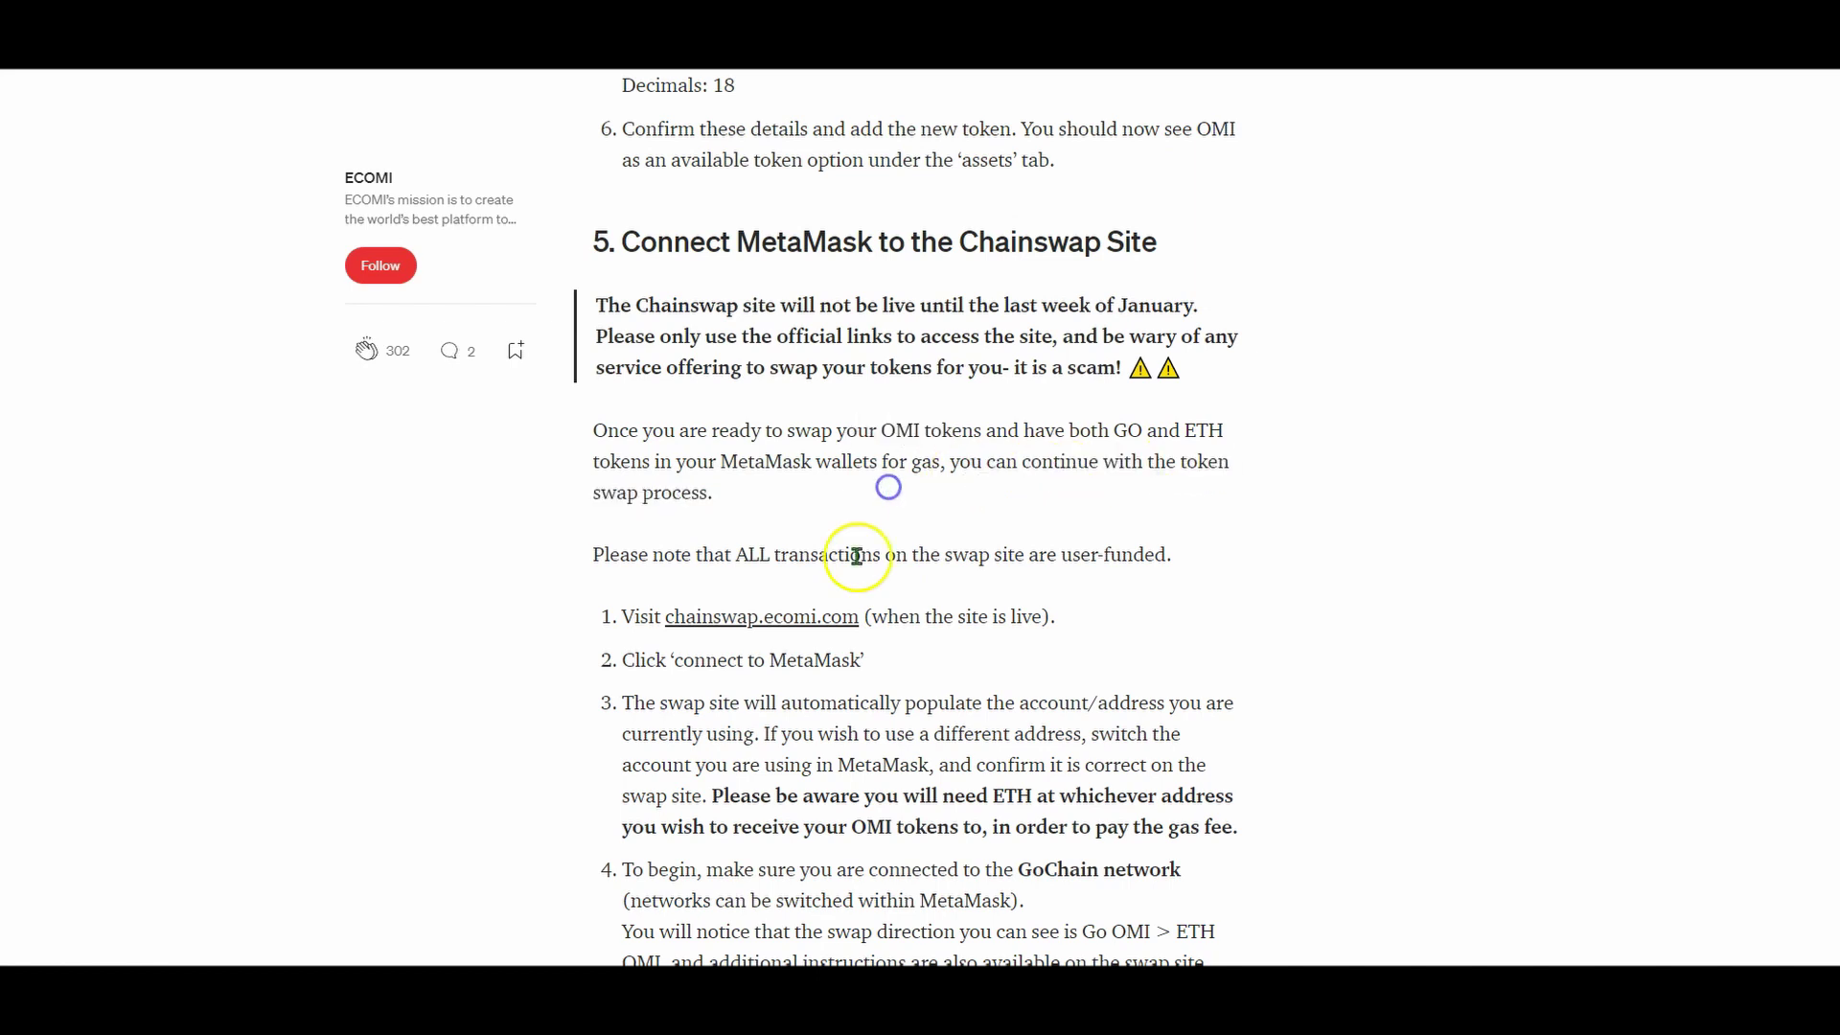
{"action": "left_click", "coordinate": [1147, 430]}
{"action": "left_click", "coordinate": [1118, 432]}
{"action": "scroll", "coordinate": [1076, 428], "scroll_direction": "down", "scroll_amount": 1}
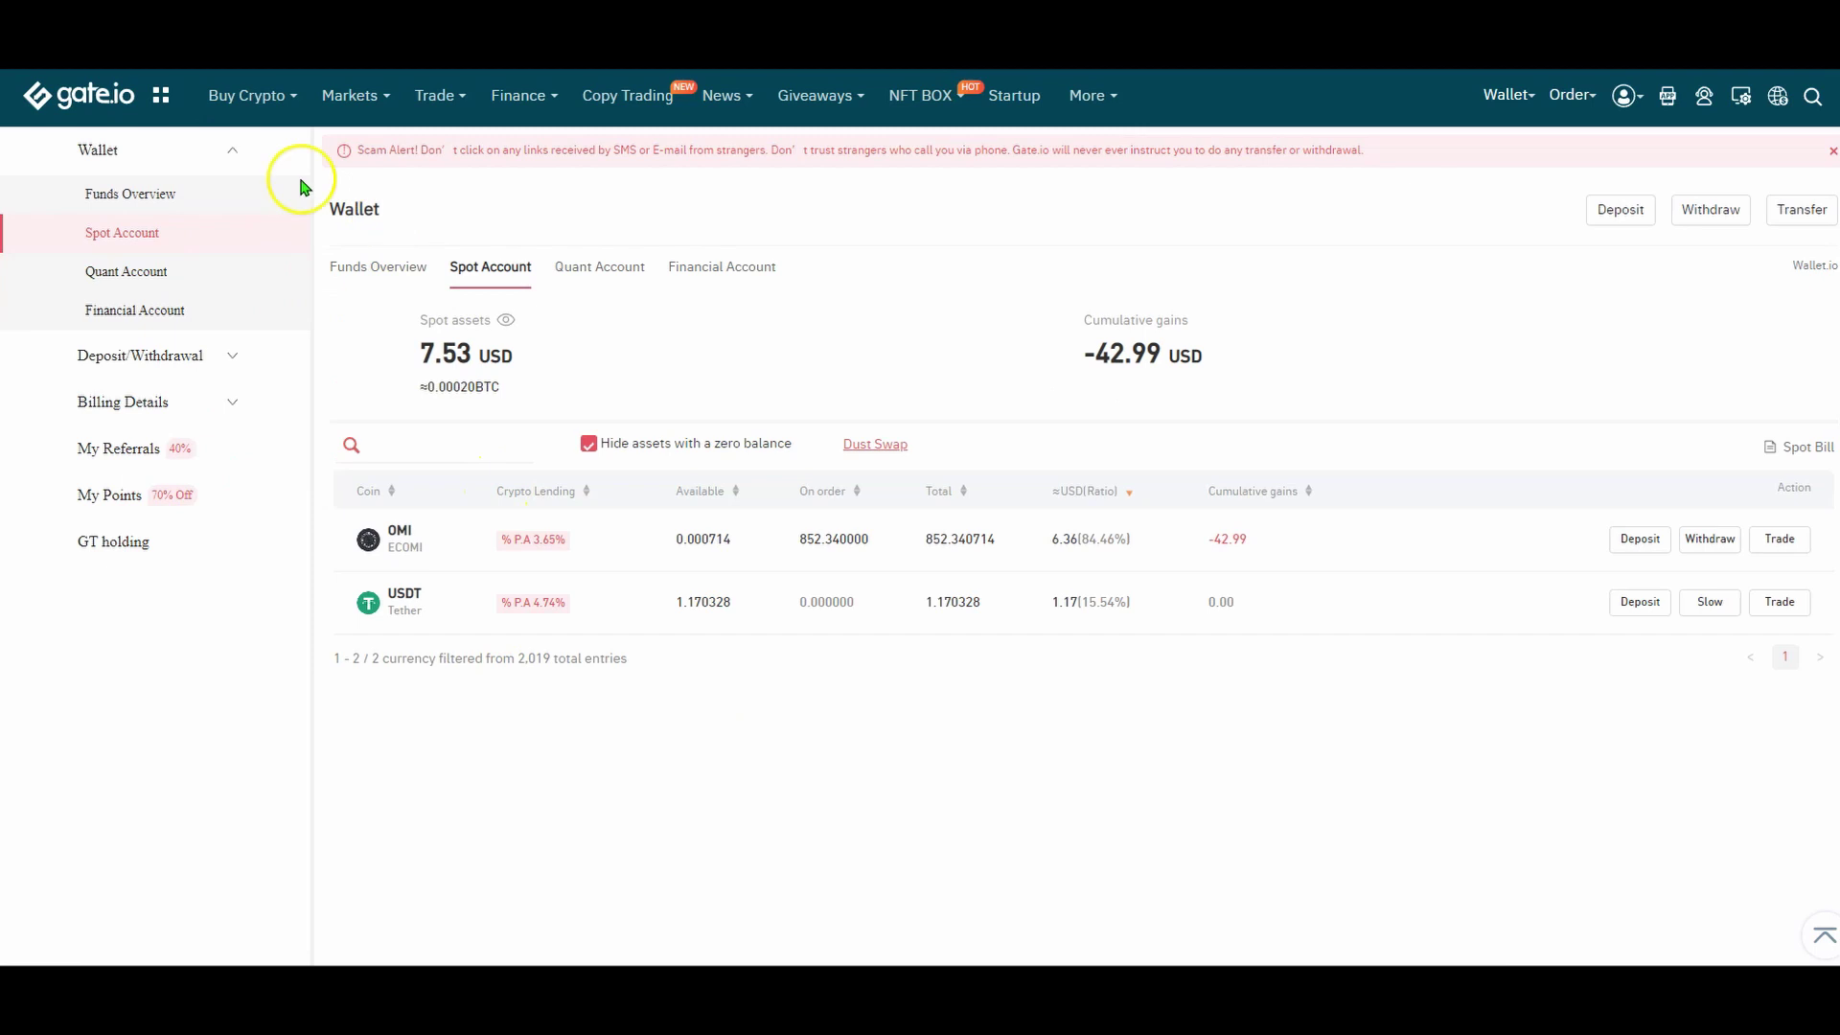
Go through Gate.io's Trade menu to the GO/ETH spot trading page.
{"action": "mouse_move", "coordinate": [244, 105]}
{"action": "mouse_move", "coordinate": [303, 111]}
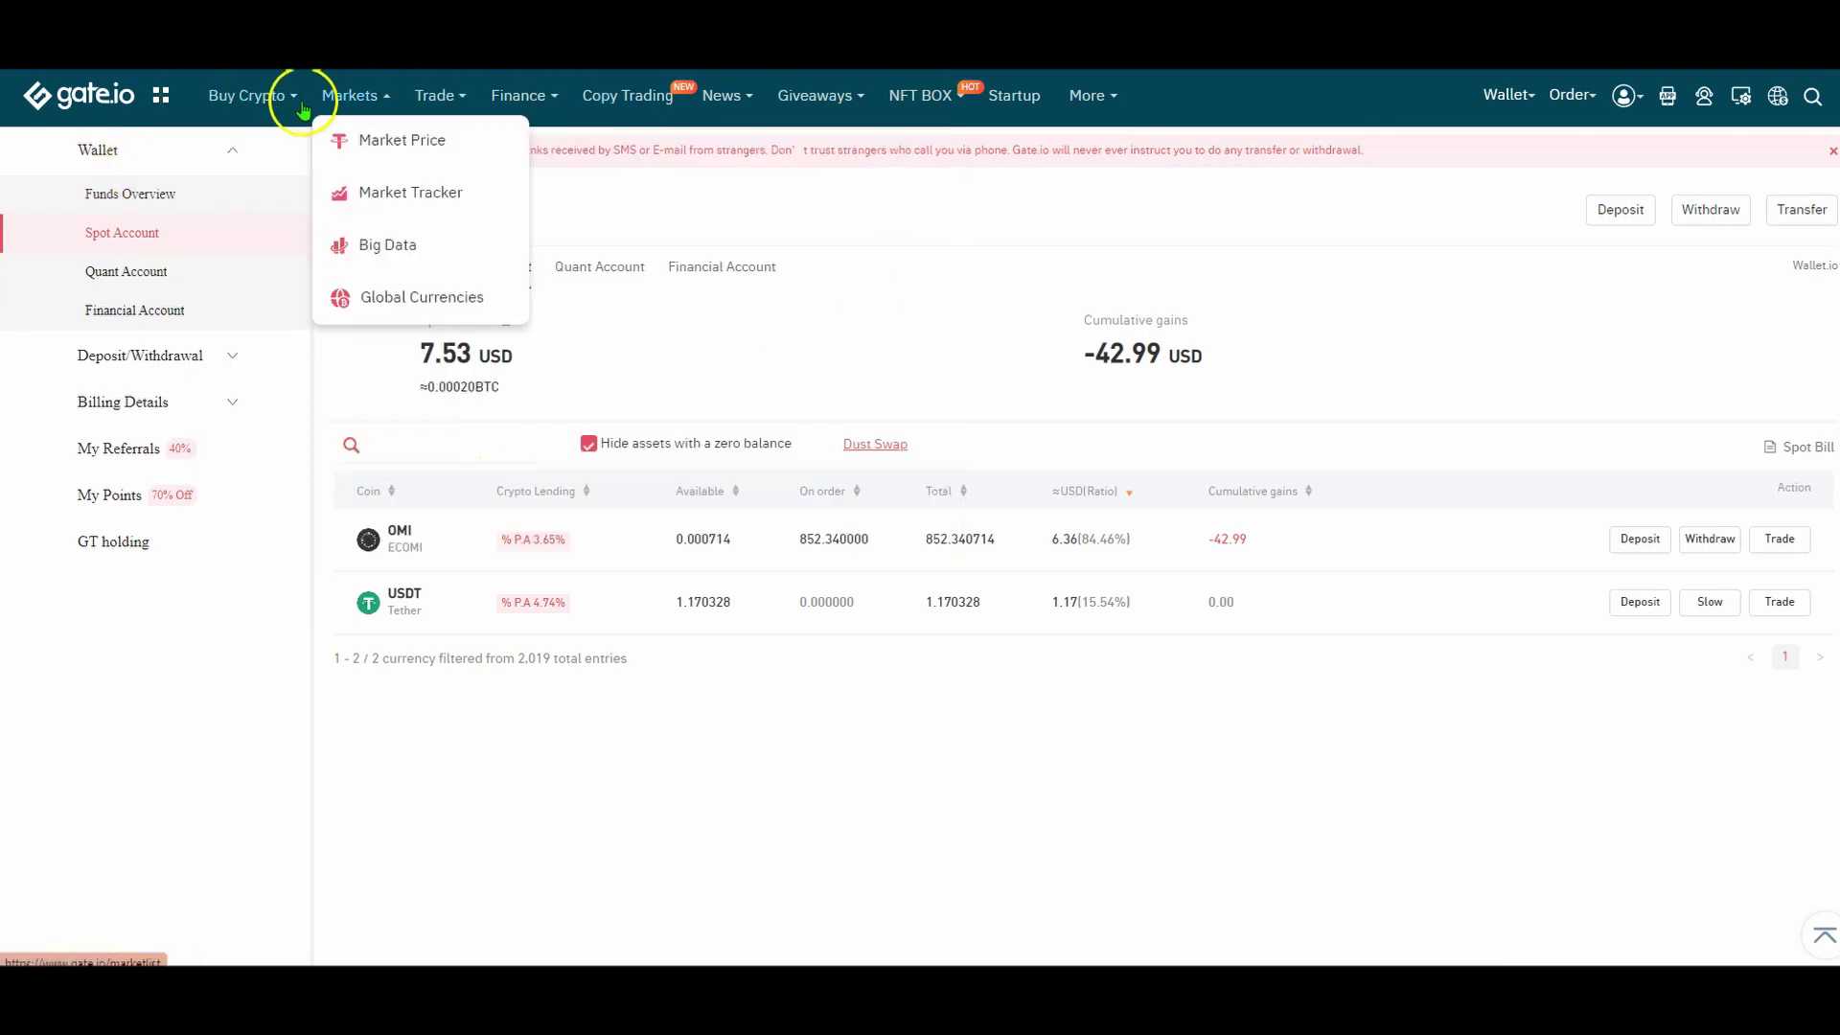
{"action": "mouse_move", "coordinate": [401, 112]}
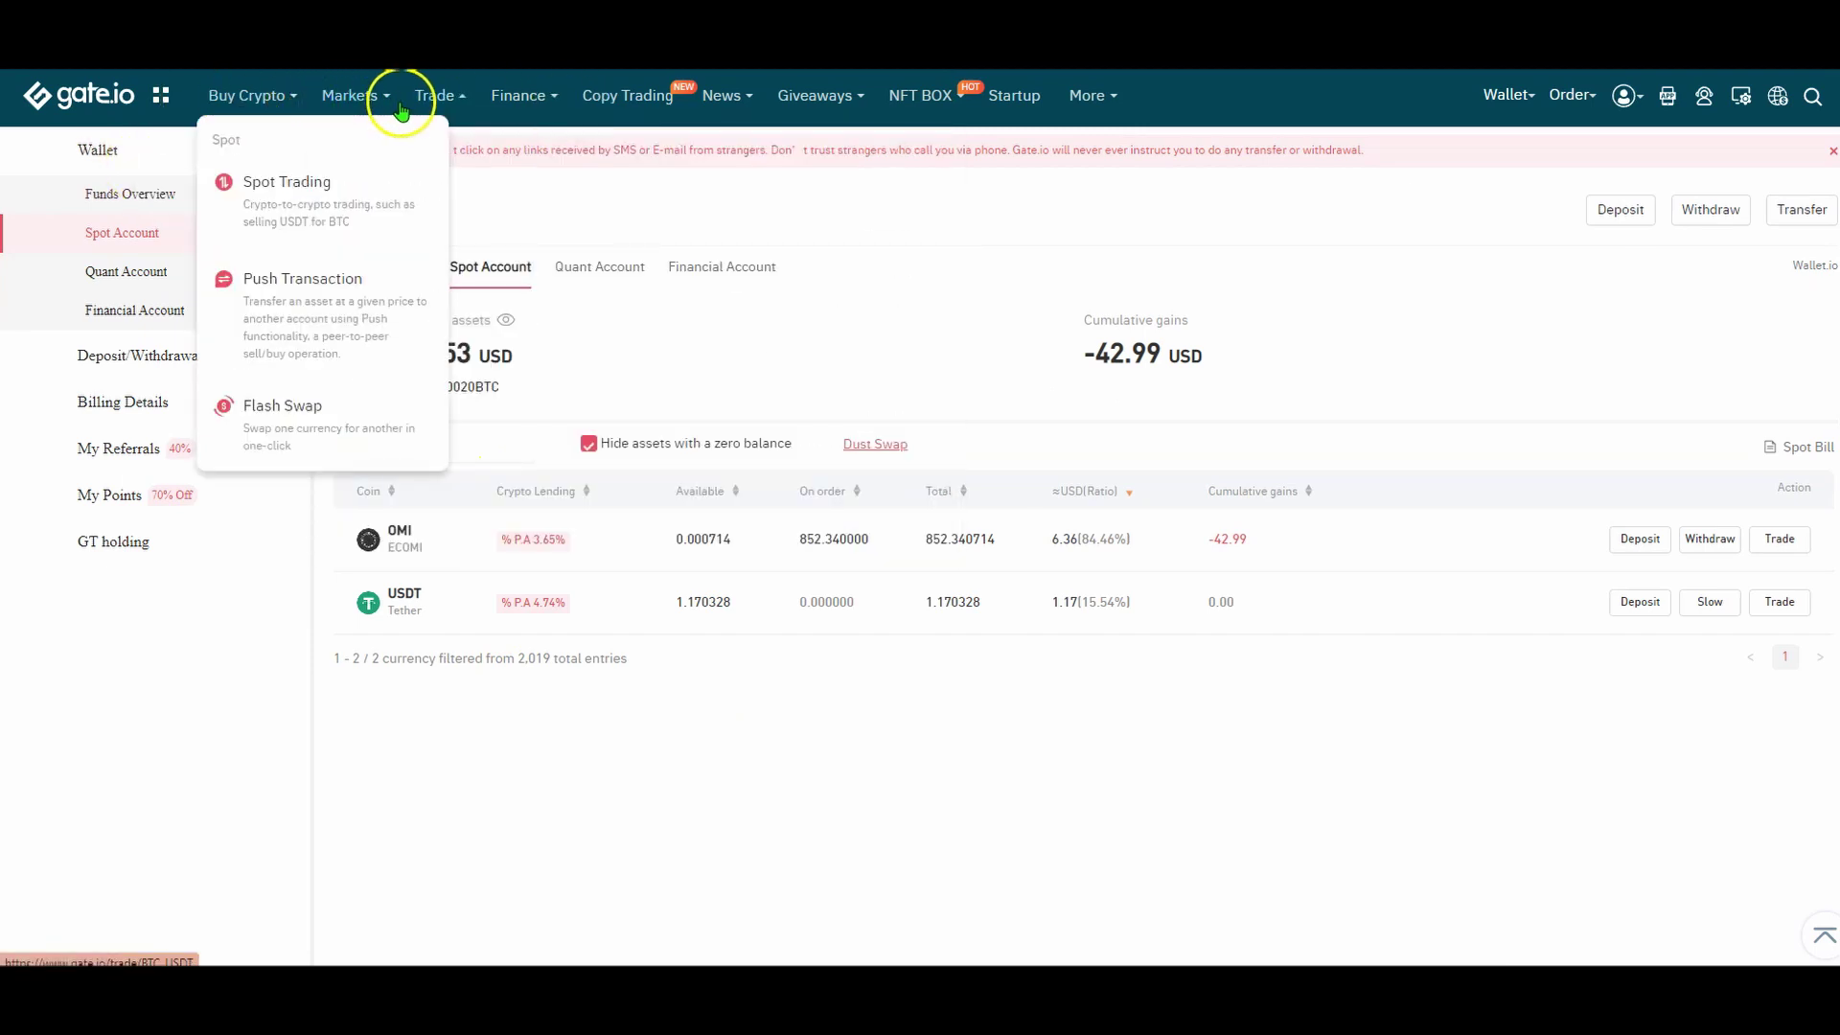
{"action": "mouse_move", "coordinate": [160, 95]}
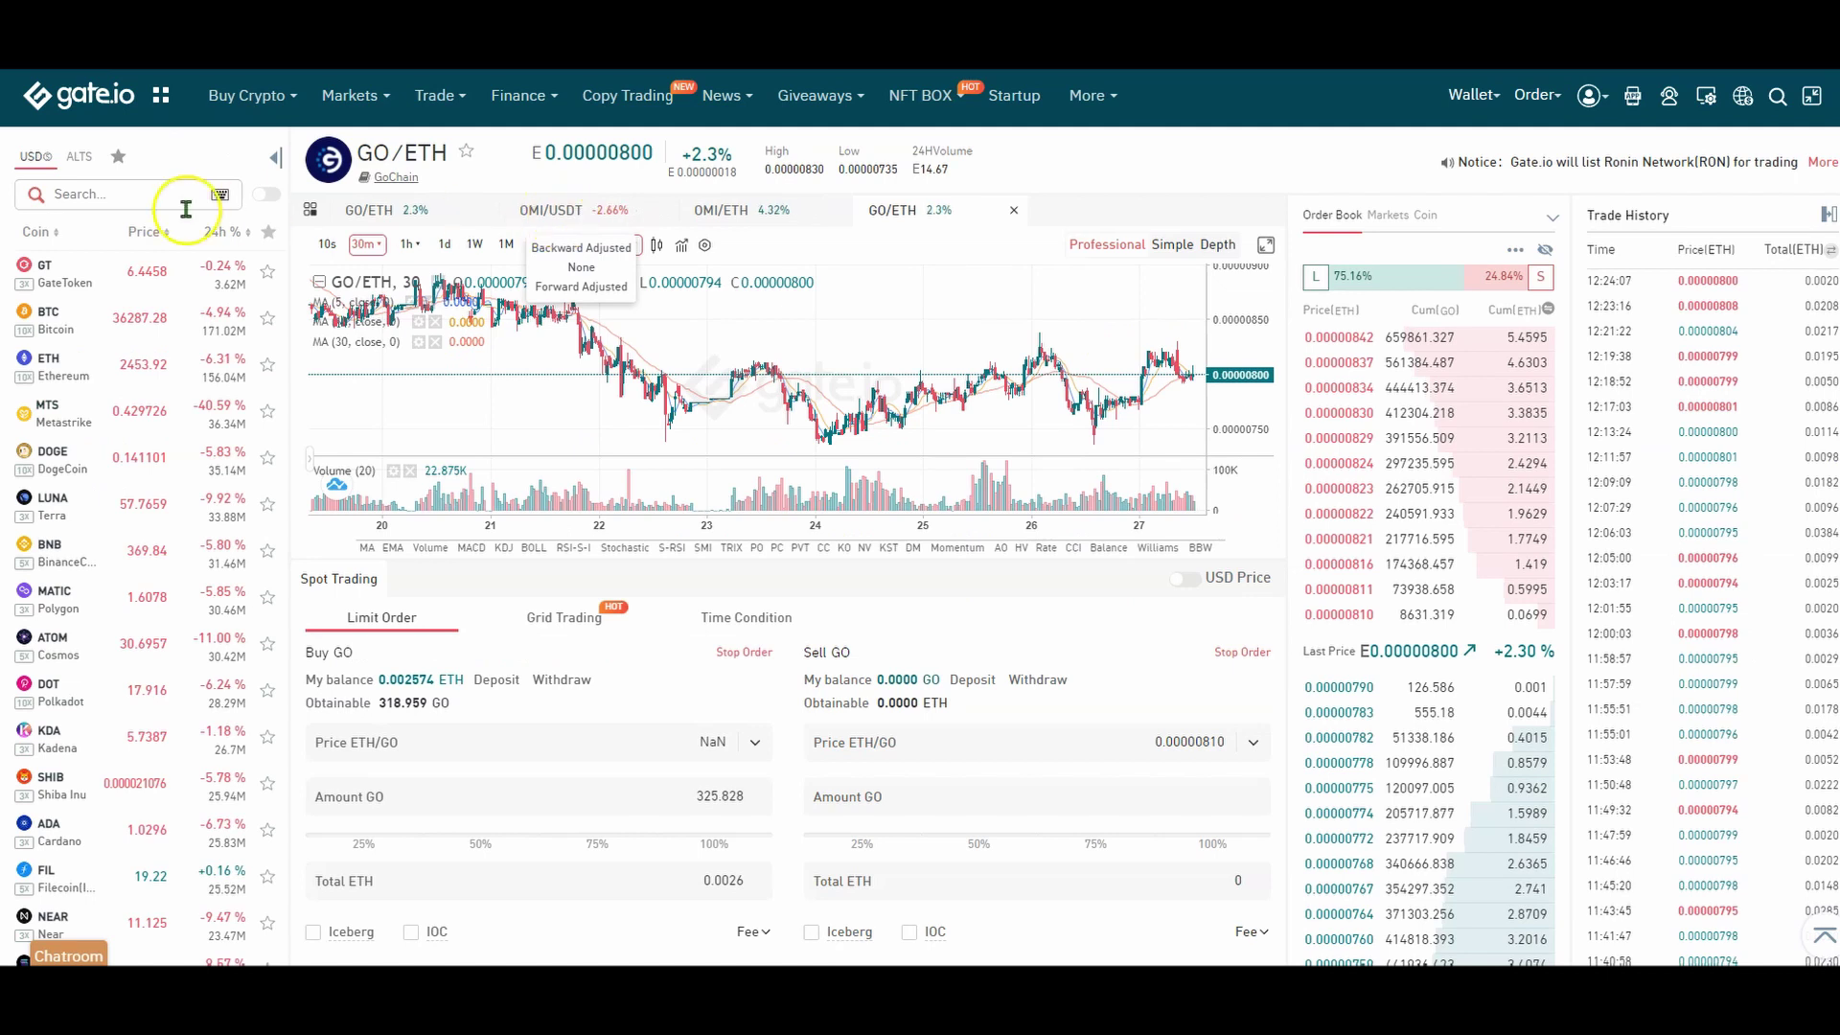
Search 'eth' and open the ETH/USDT market.
{"action": "left_click", "coordinate": [168, 205]}
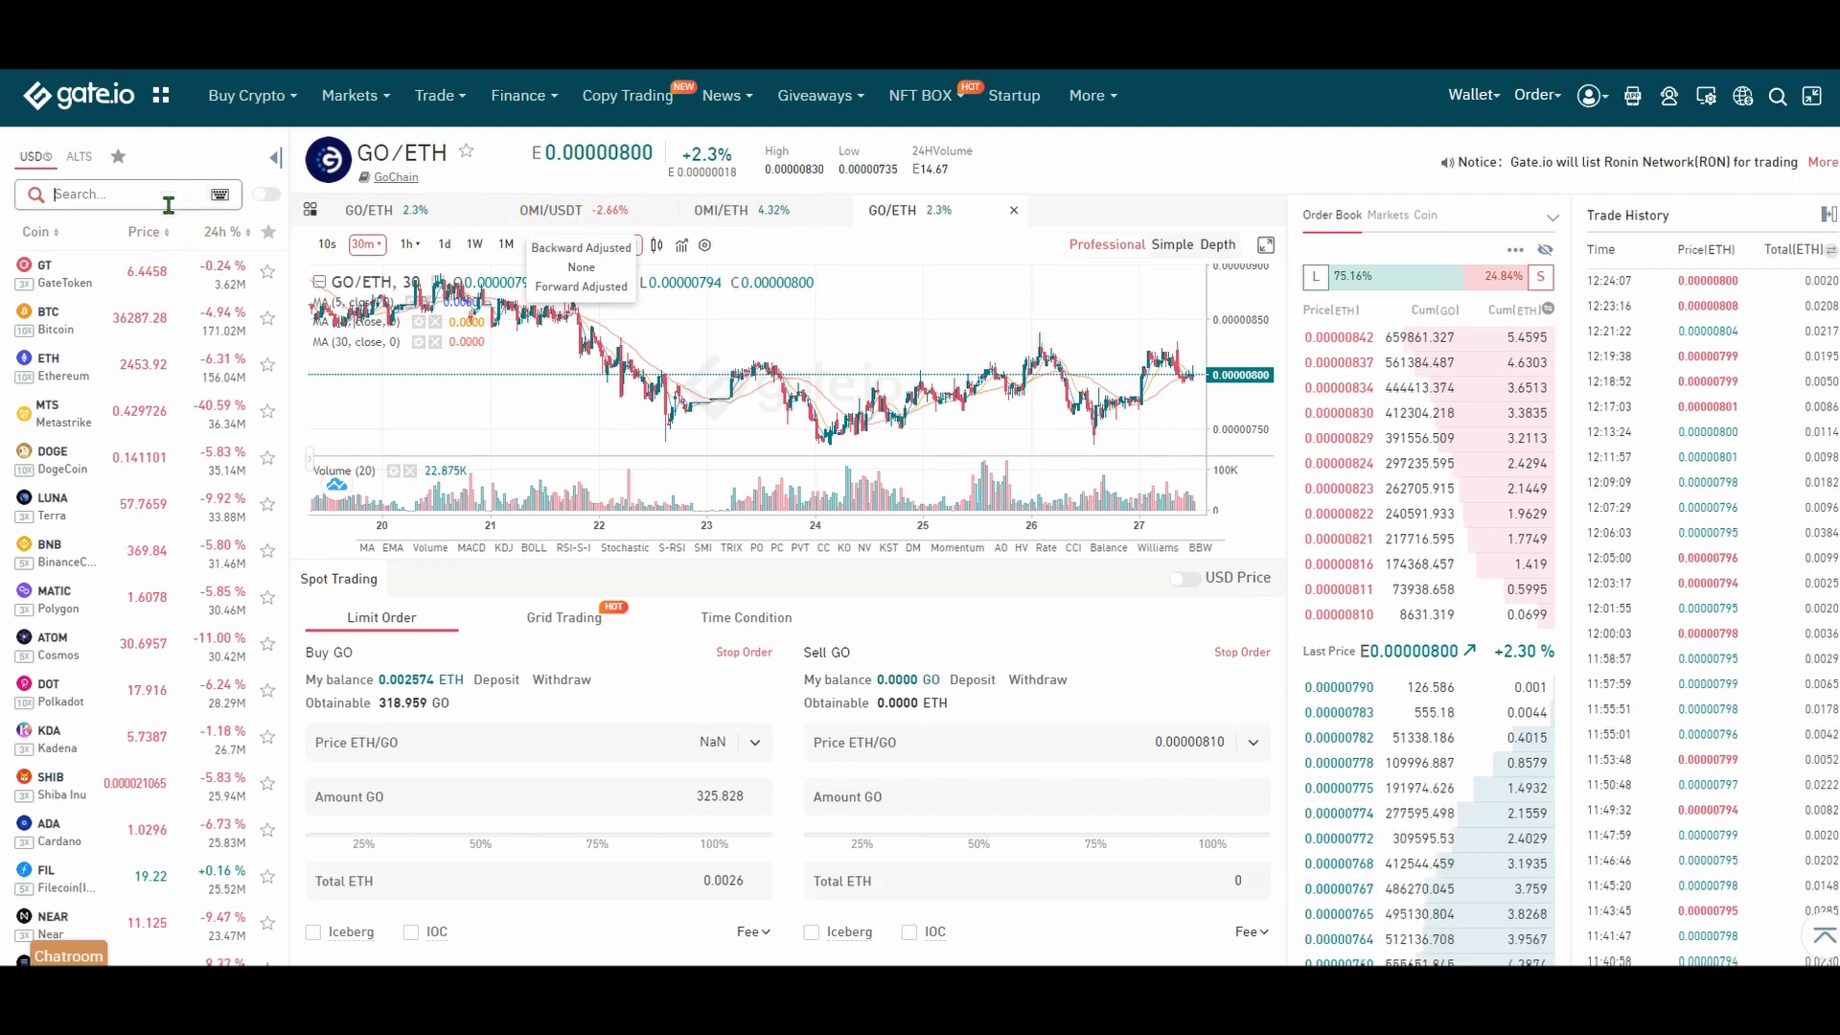
{"action": "type", "text": "eth"}
{"action": "left_click", "coordinate": [133, 230]}
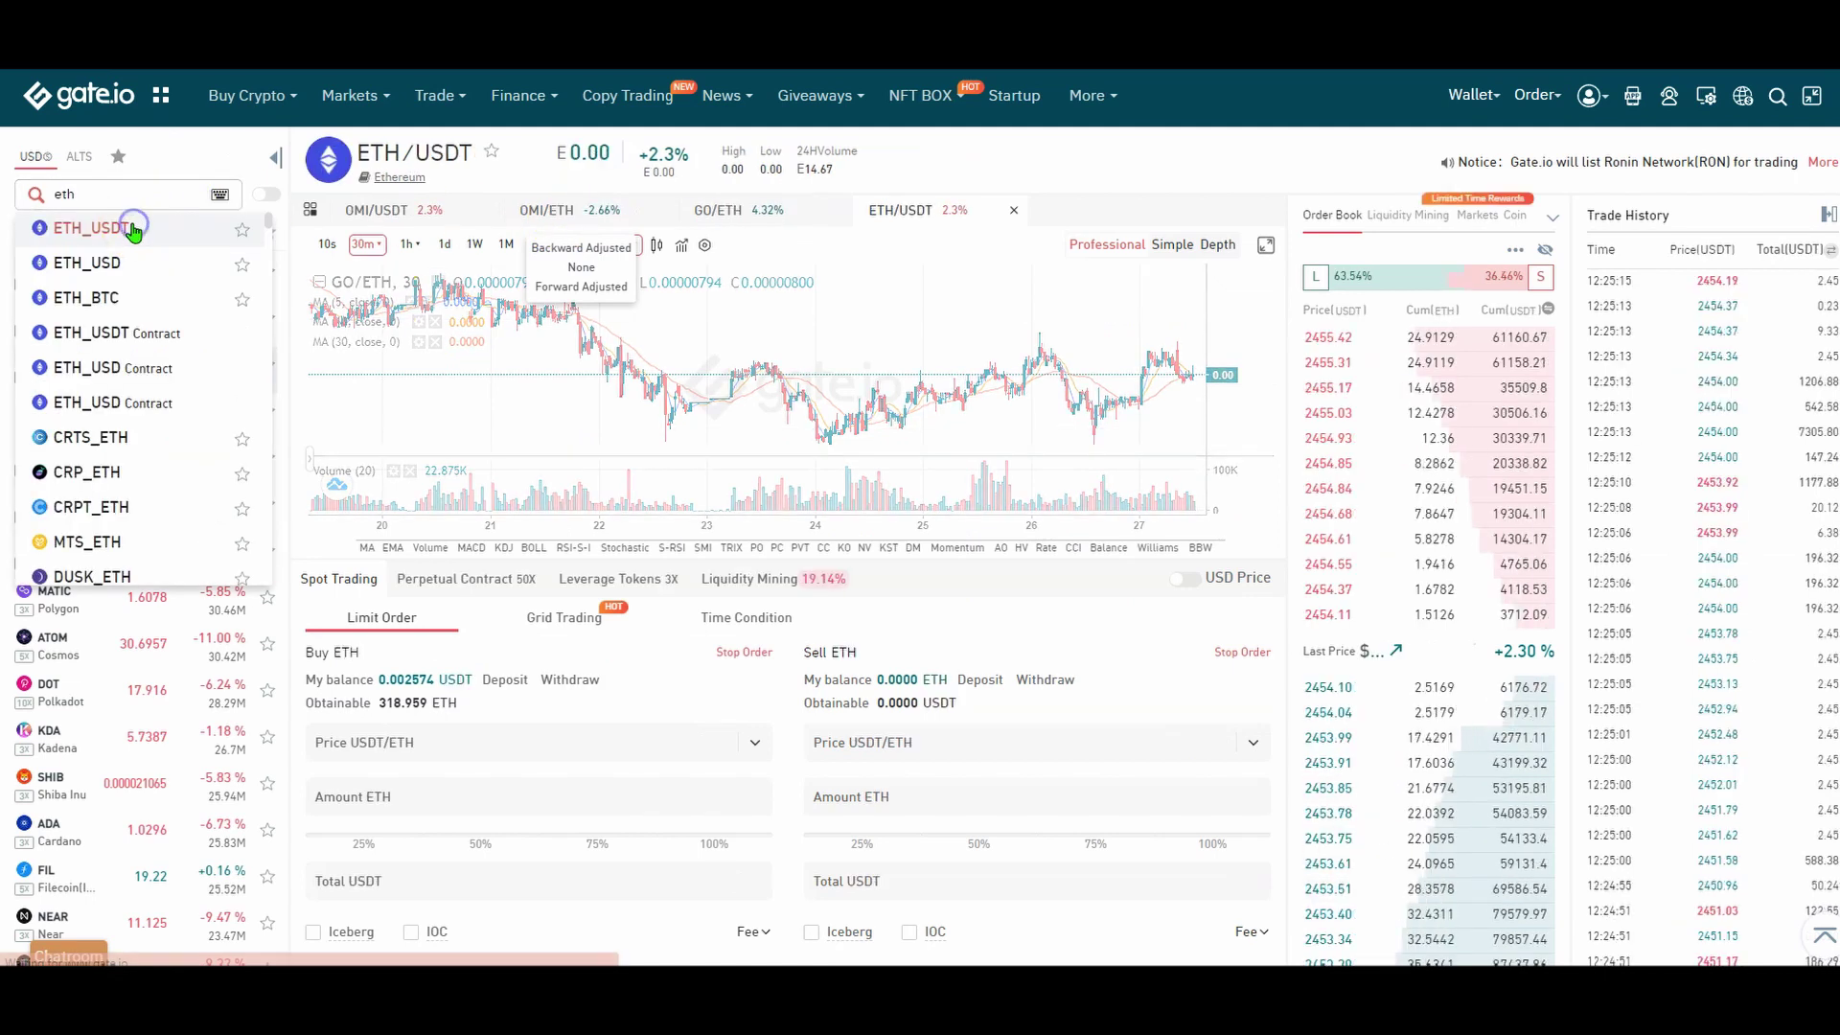
{"action": "scroll", "coordinate": [895, 575], "scroll_direction": "down", "scroll_amount": 5}
{"action": "scroll", "coordinate": [915, 471], "scroll_direction": "up", "scroll_amount": 2}
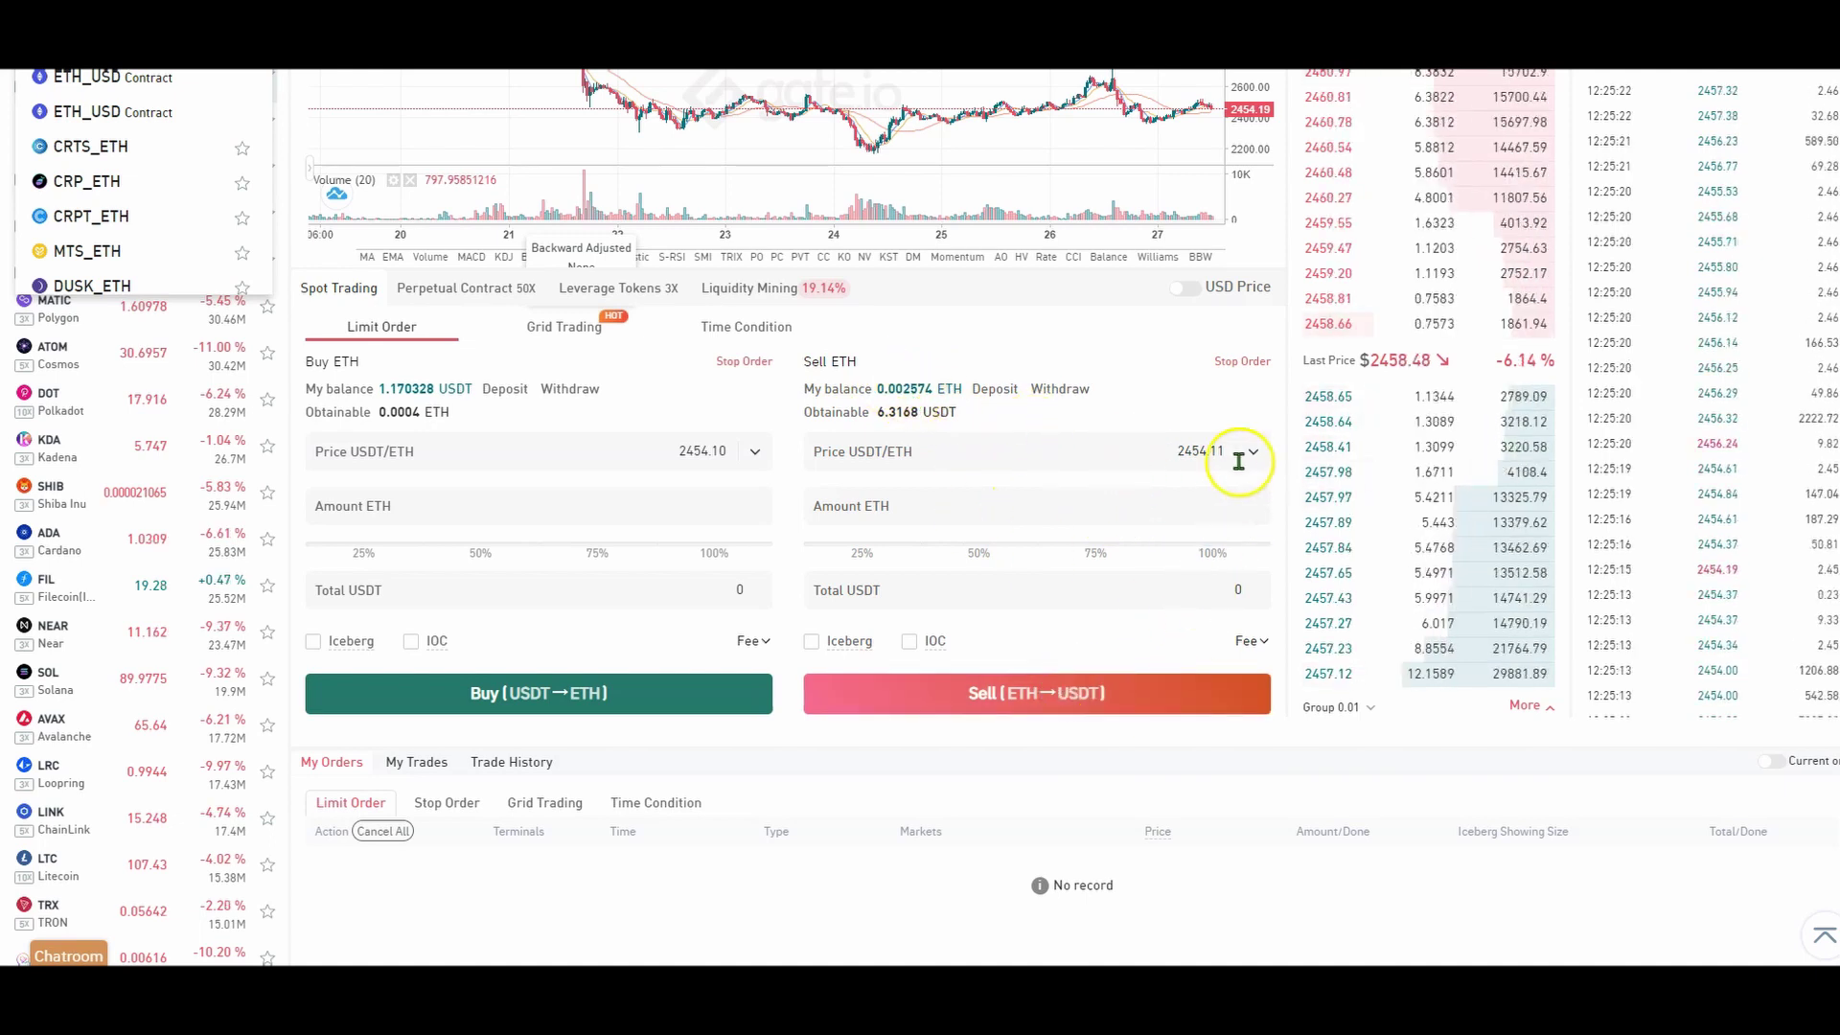
Sell all 0.0025 ETH at Last Price-1% and confirm the order.
{"action": "left_click", "coordinate": [1239, 568]}
{"action": "left_click", "coordinate": [1265, 455]}
{"action": "left_click", "coordinate": [1253, 454]}
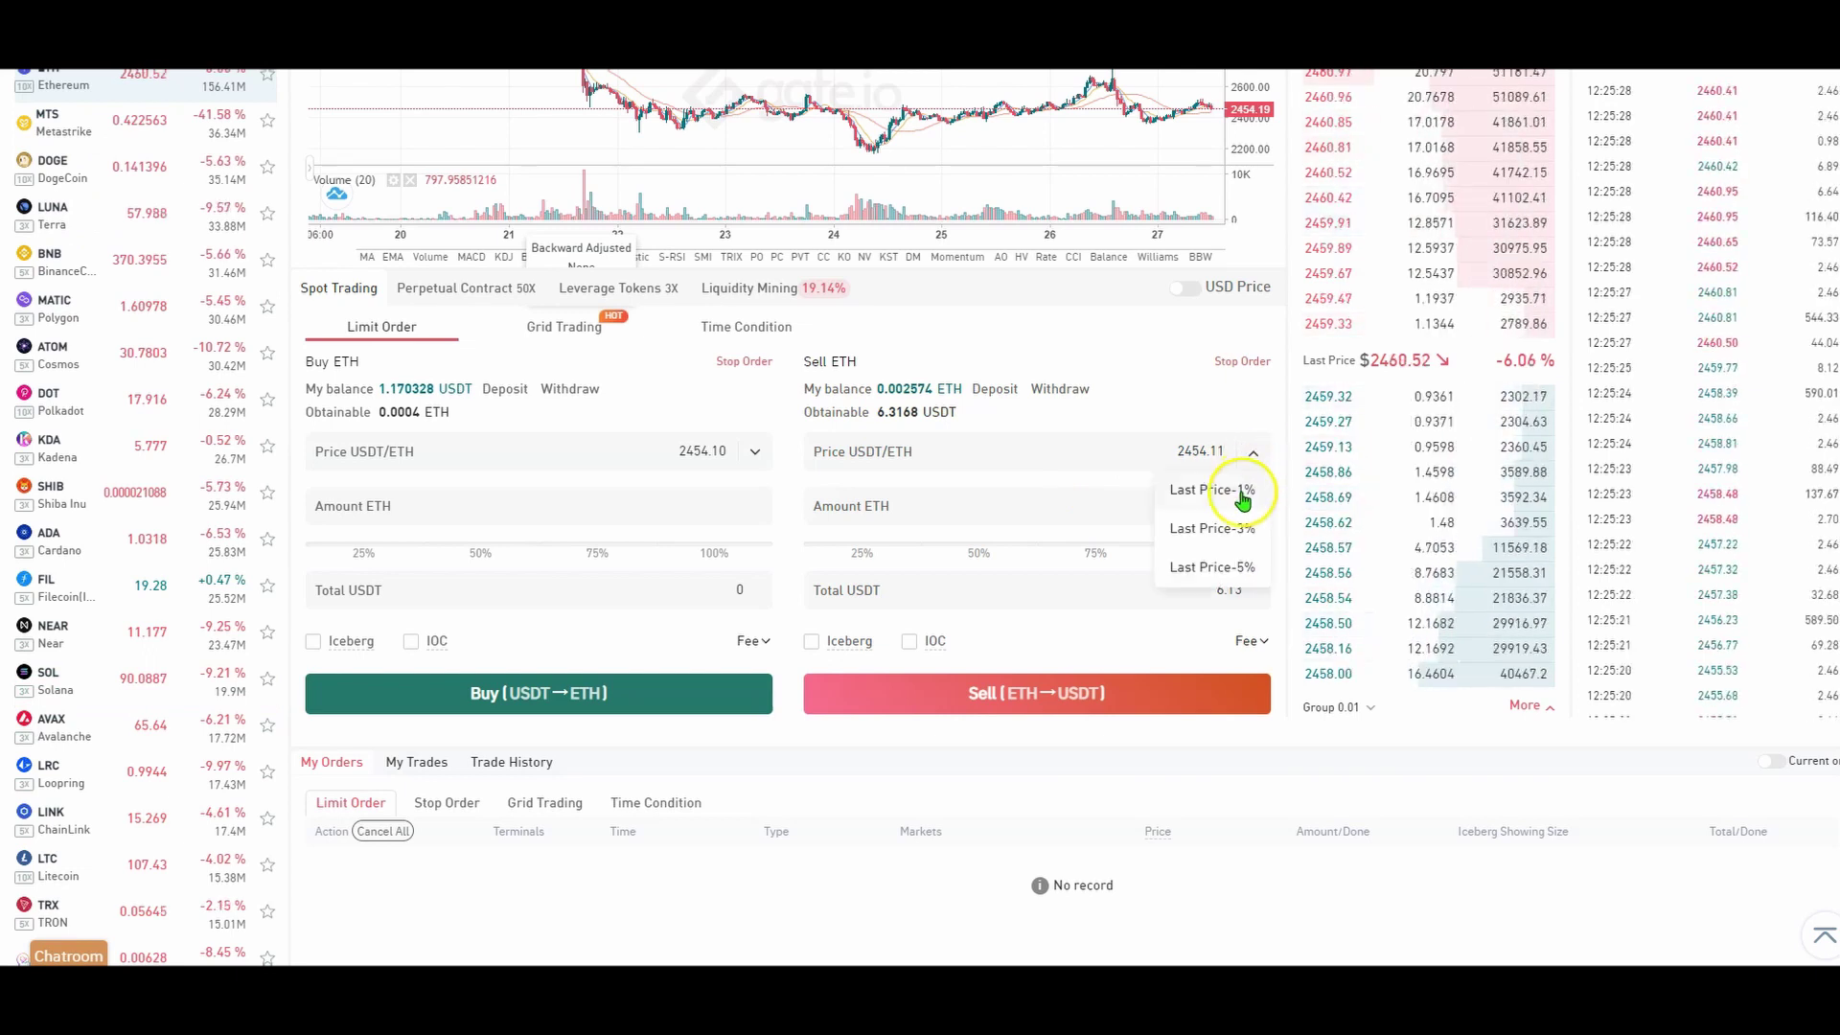
{"action": "left_click", "coordinate": [1236, 494]}
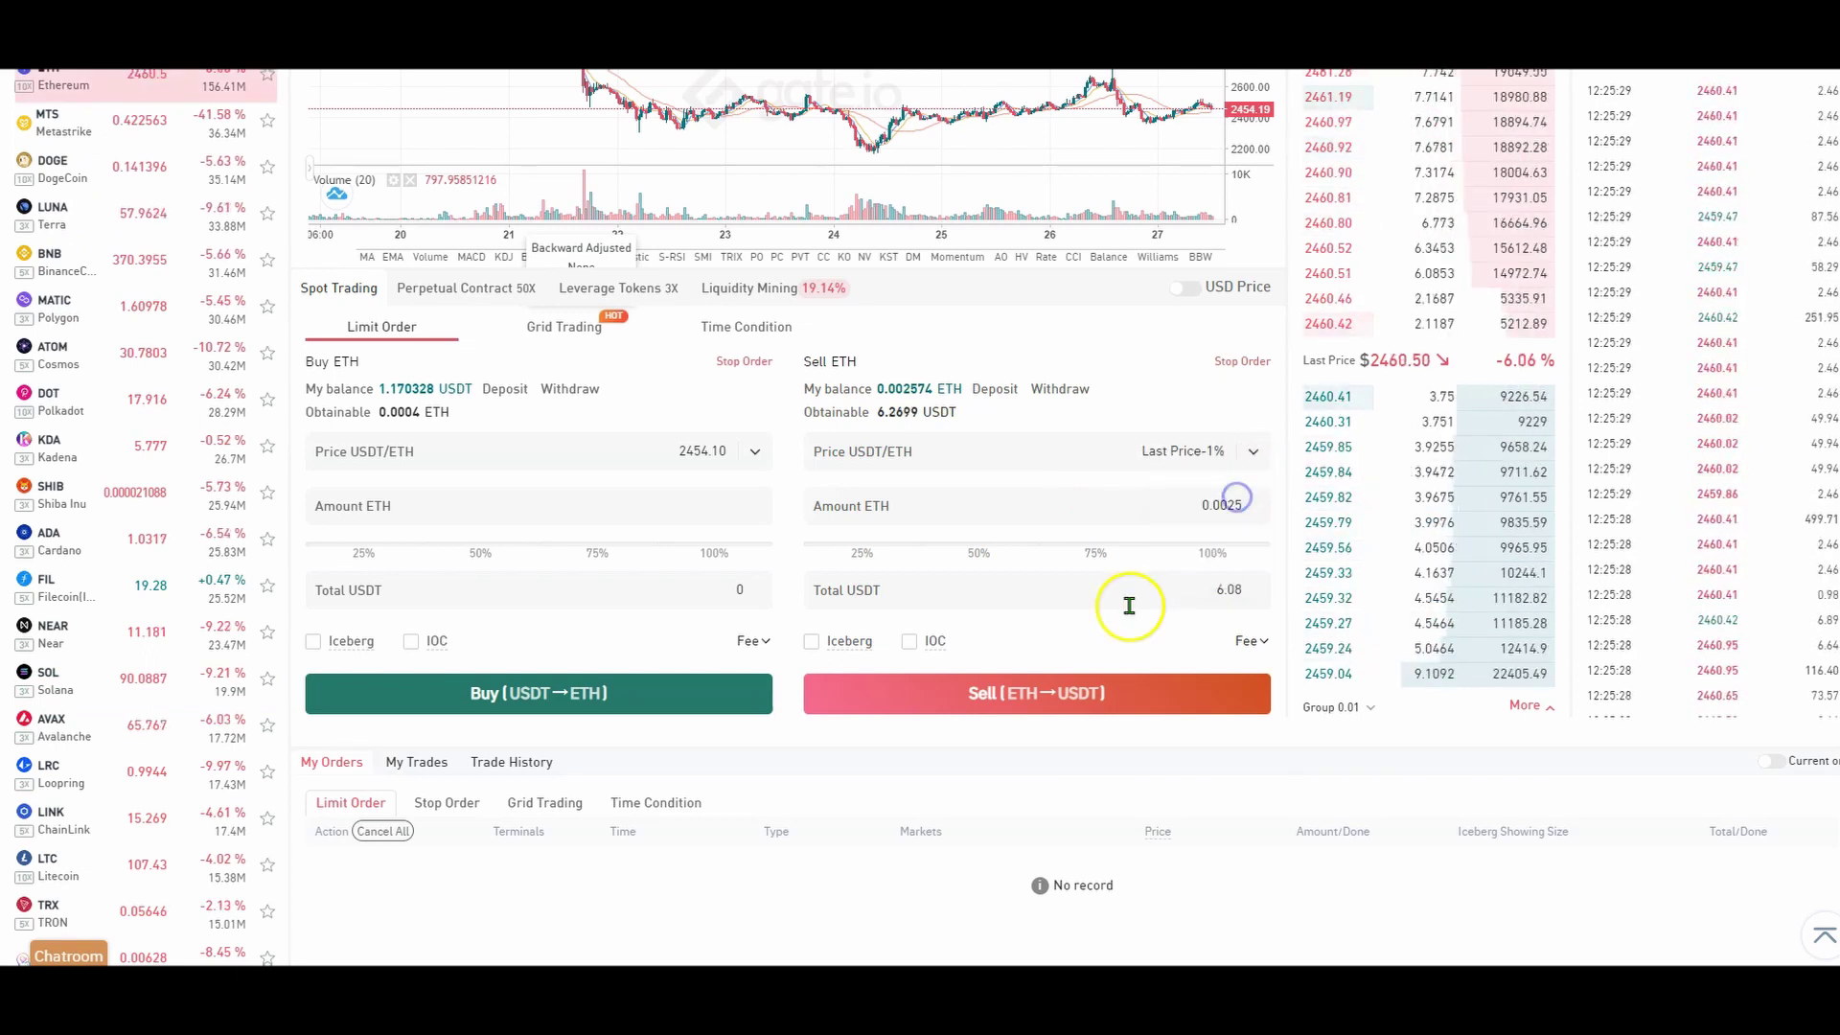
{"action": "left_click", "coordinate": [1043, 694]}
{"action": "left_click", "coordinate": [746, 609]}
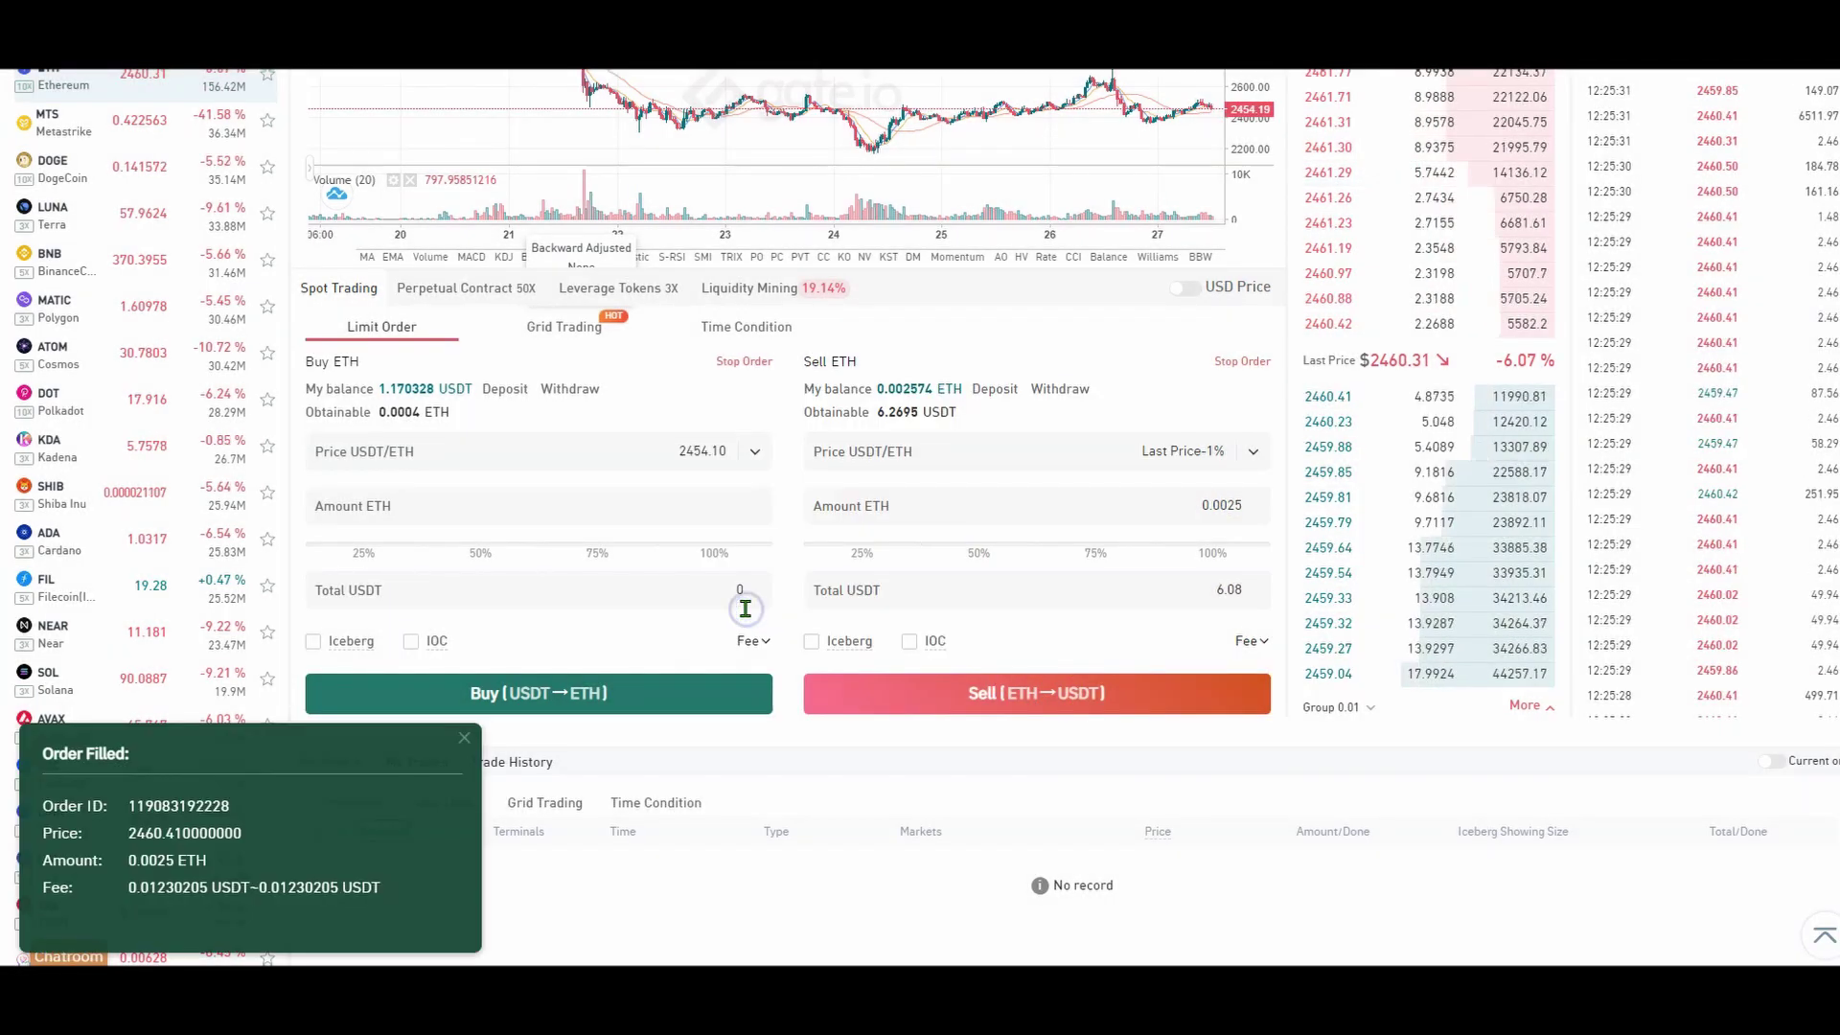
{"action": "left_click", "coordinate": [436, 497]}
Enter 0.0005 as the buy amount, then search 'go' and open the GO/USDT market.
{"action": "type", "text": "0.0005"}
{"action": "scroll", "coordinate": [587, 399], "scroll_direction": "up", "scroll_amount": 3}
{"action": "left_click", "coordinate": [190, 193]}
{"action": "type", "text": "go"}
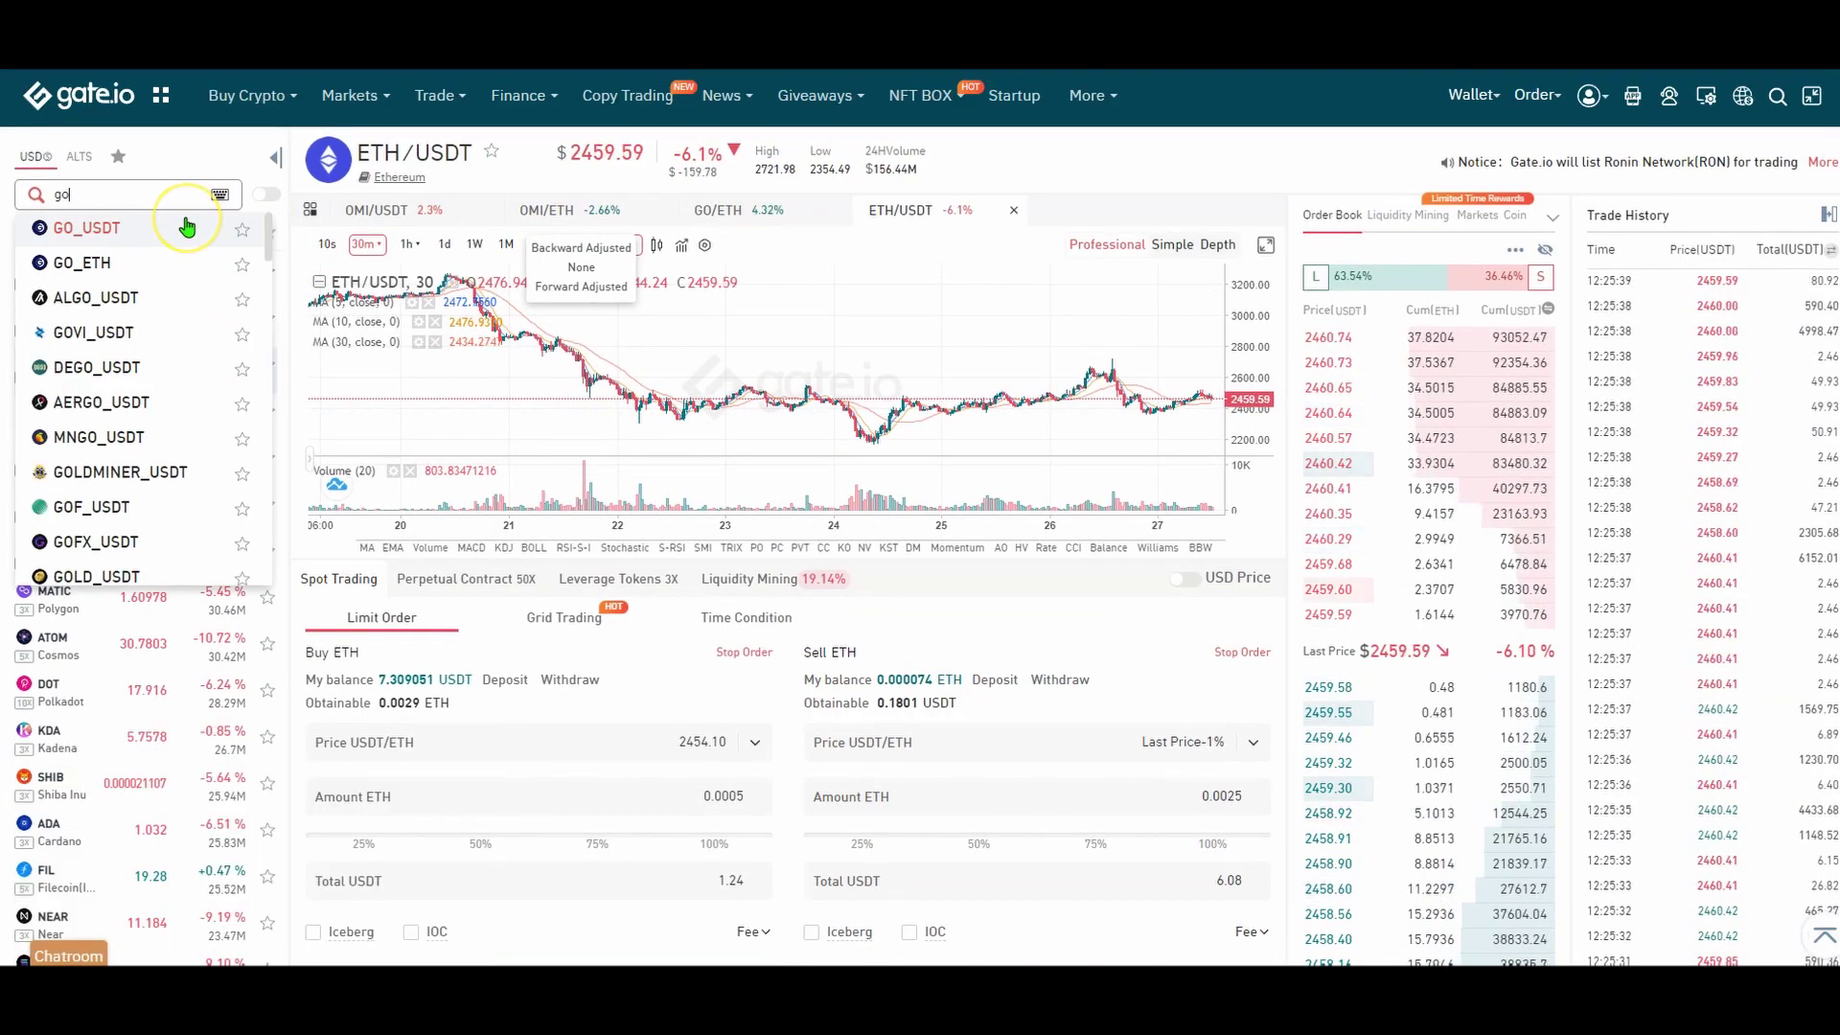
{"action": "left_click", "coordinate": [125, 230]}
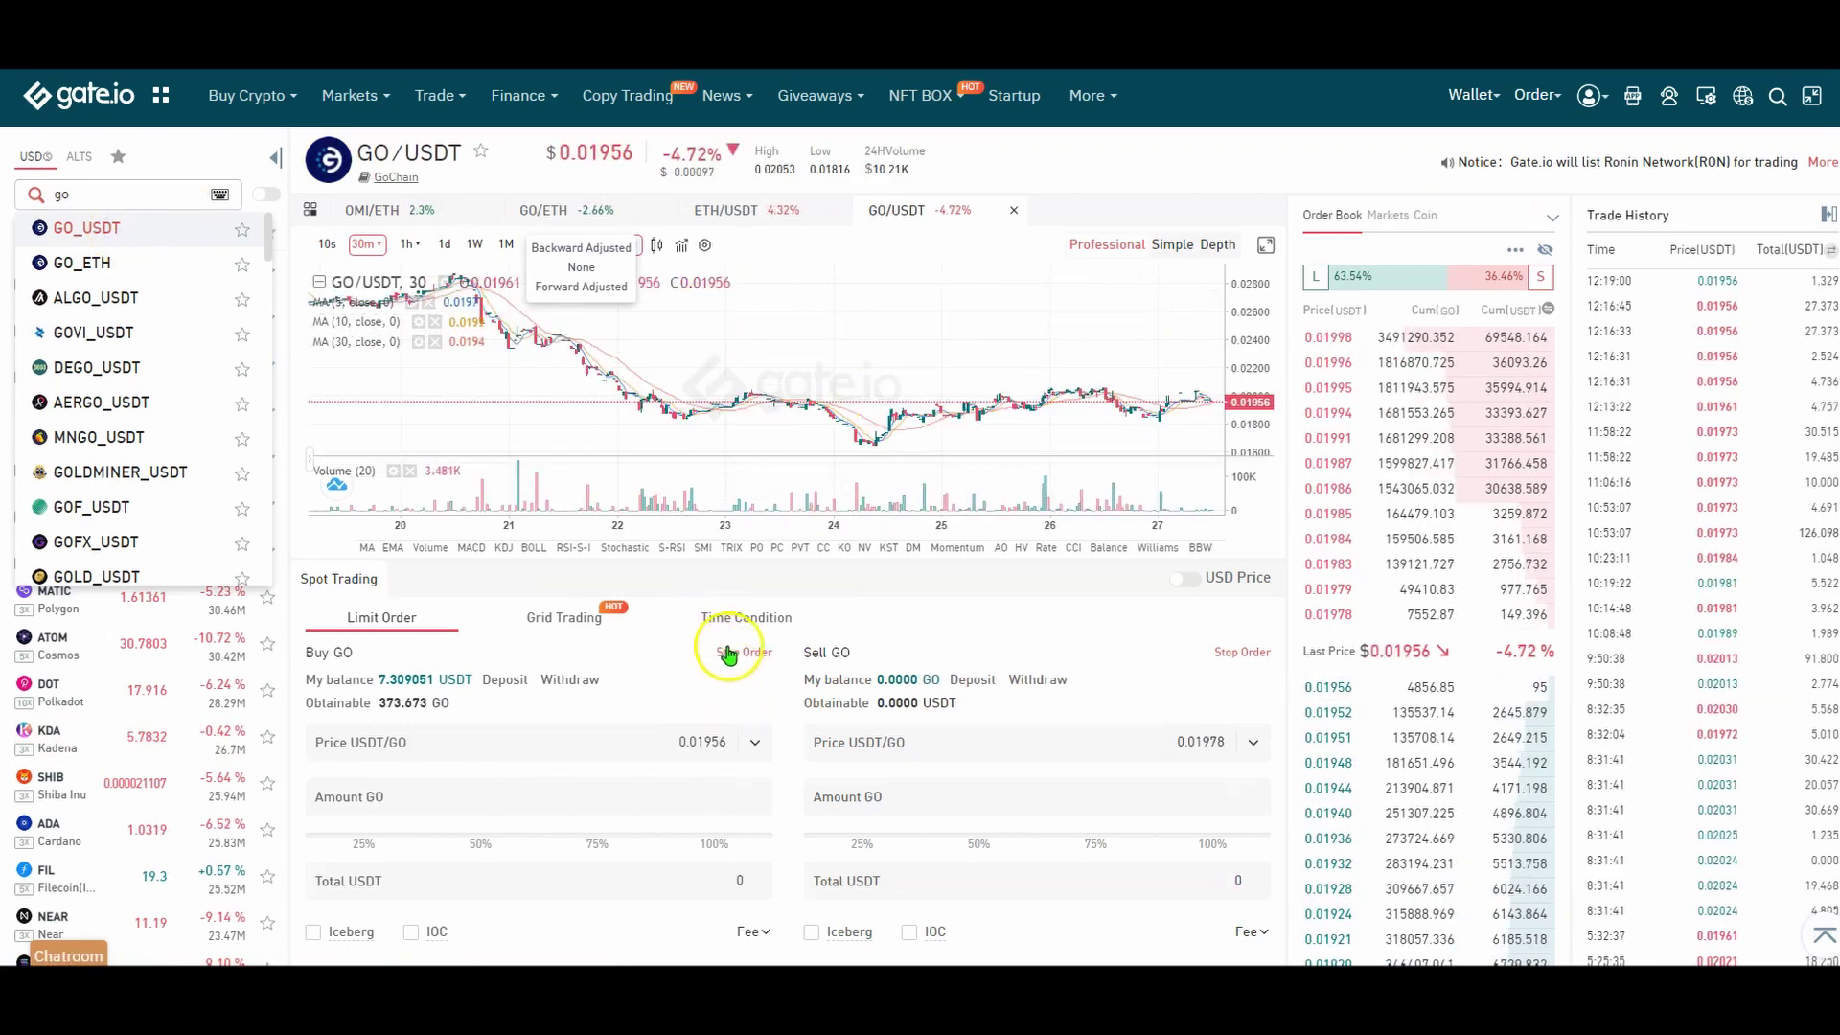
{"action": "scroll", "coordinate": [762, 640], "scroll_direction": "down", "scroll_amount": 3}
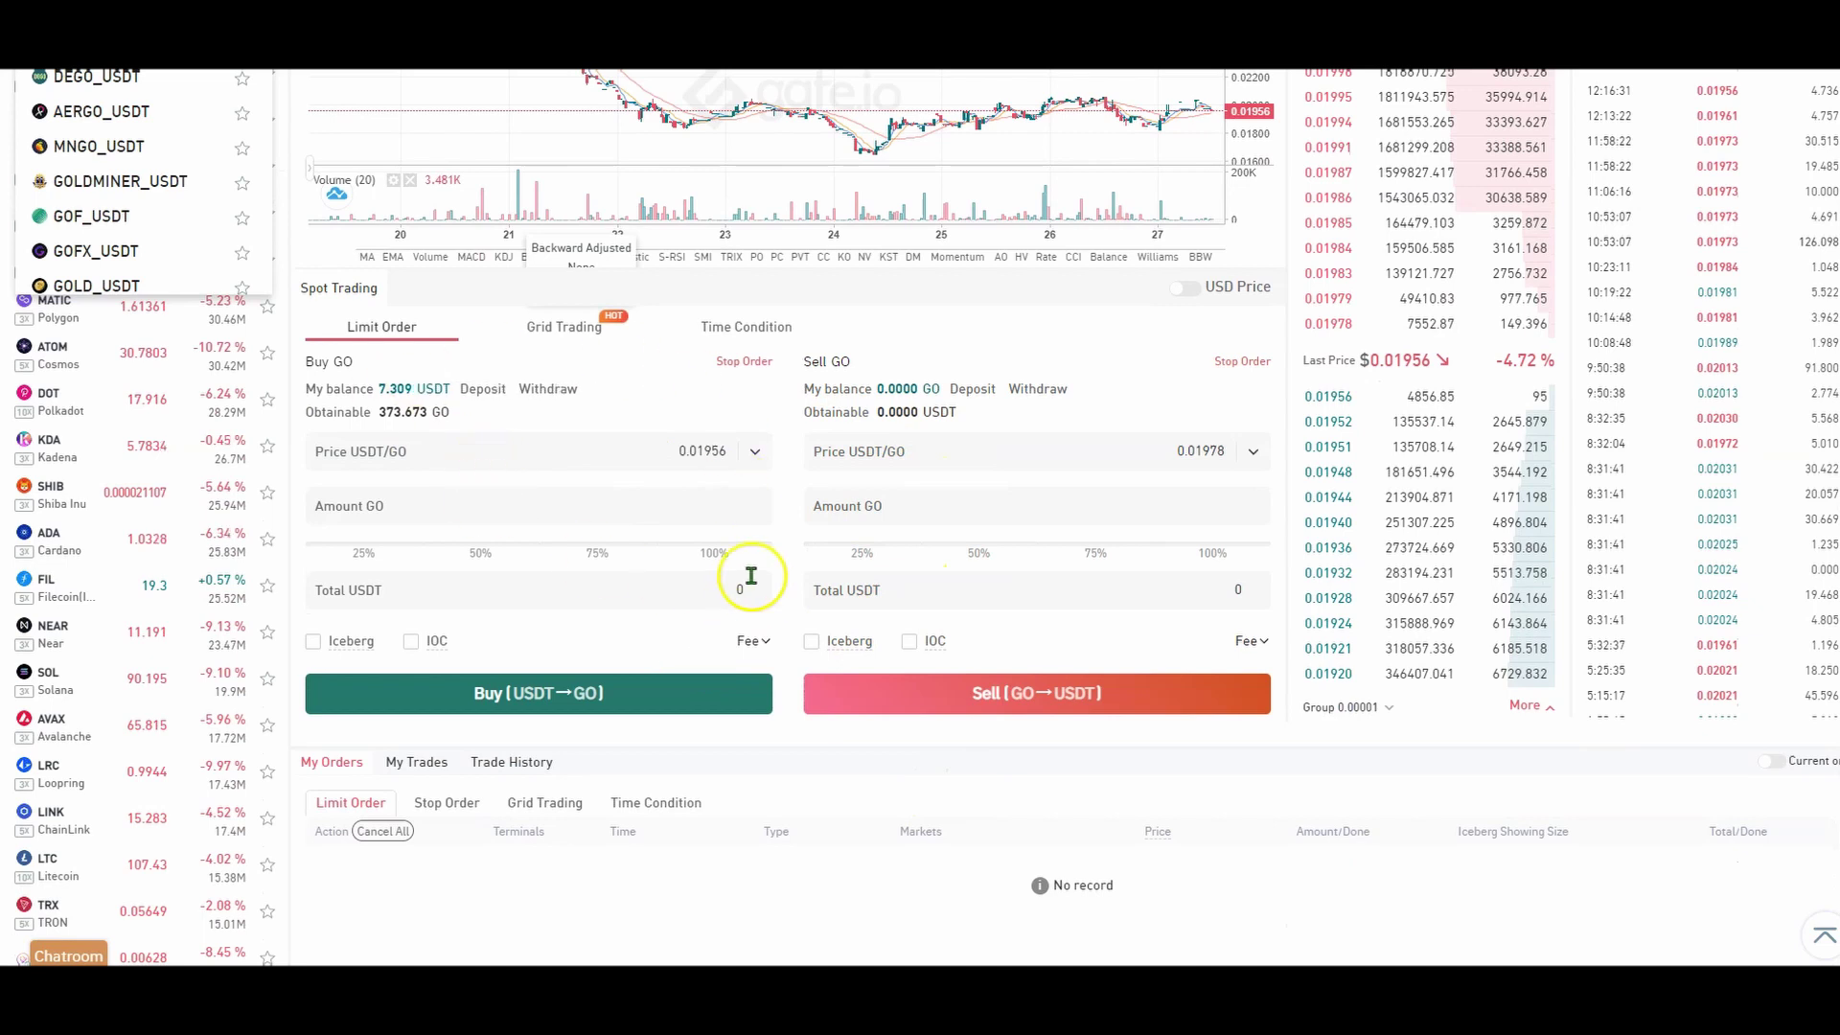
Buy GO with 100% of the USDT balance at Last Price+1%, confirming the order.
{"action": "left_click", "coordinate": [703, 568]}
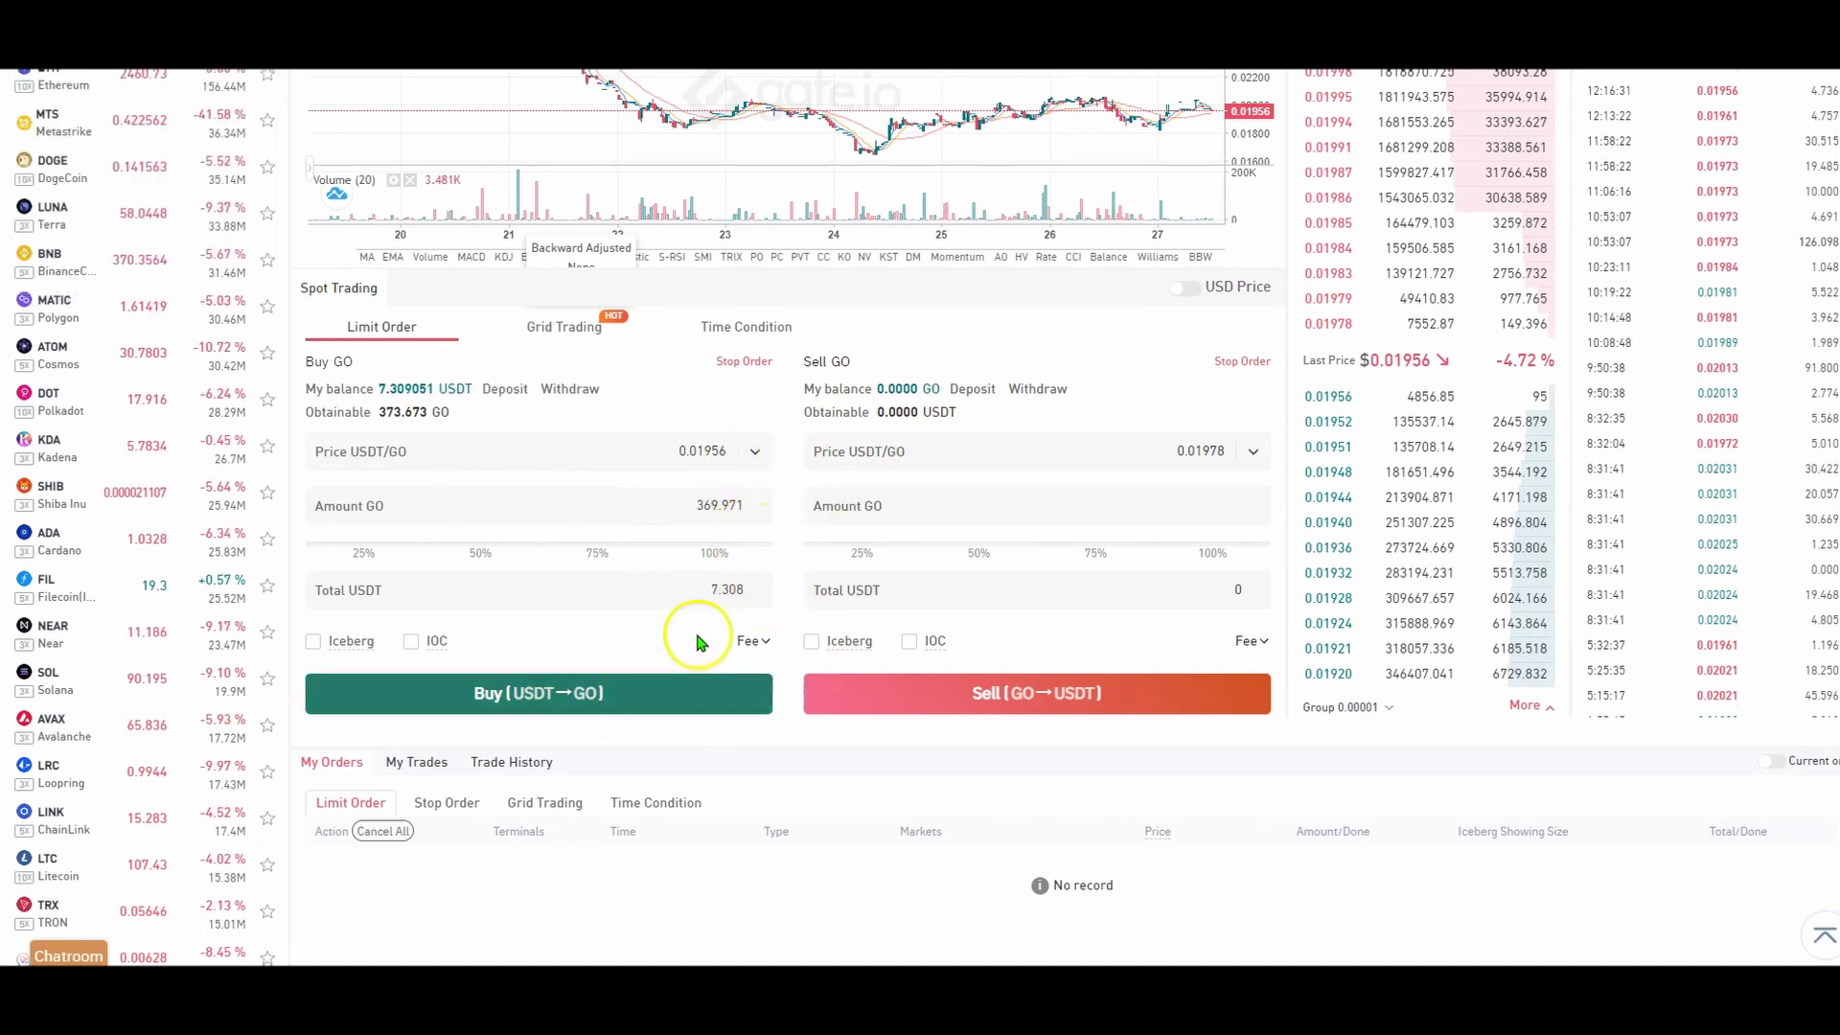
{"action": "left_click", "coordinate": [755, 454]}
{"action": "left_click", "coordinate": [761, 491]}
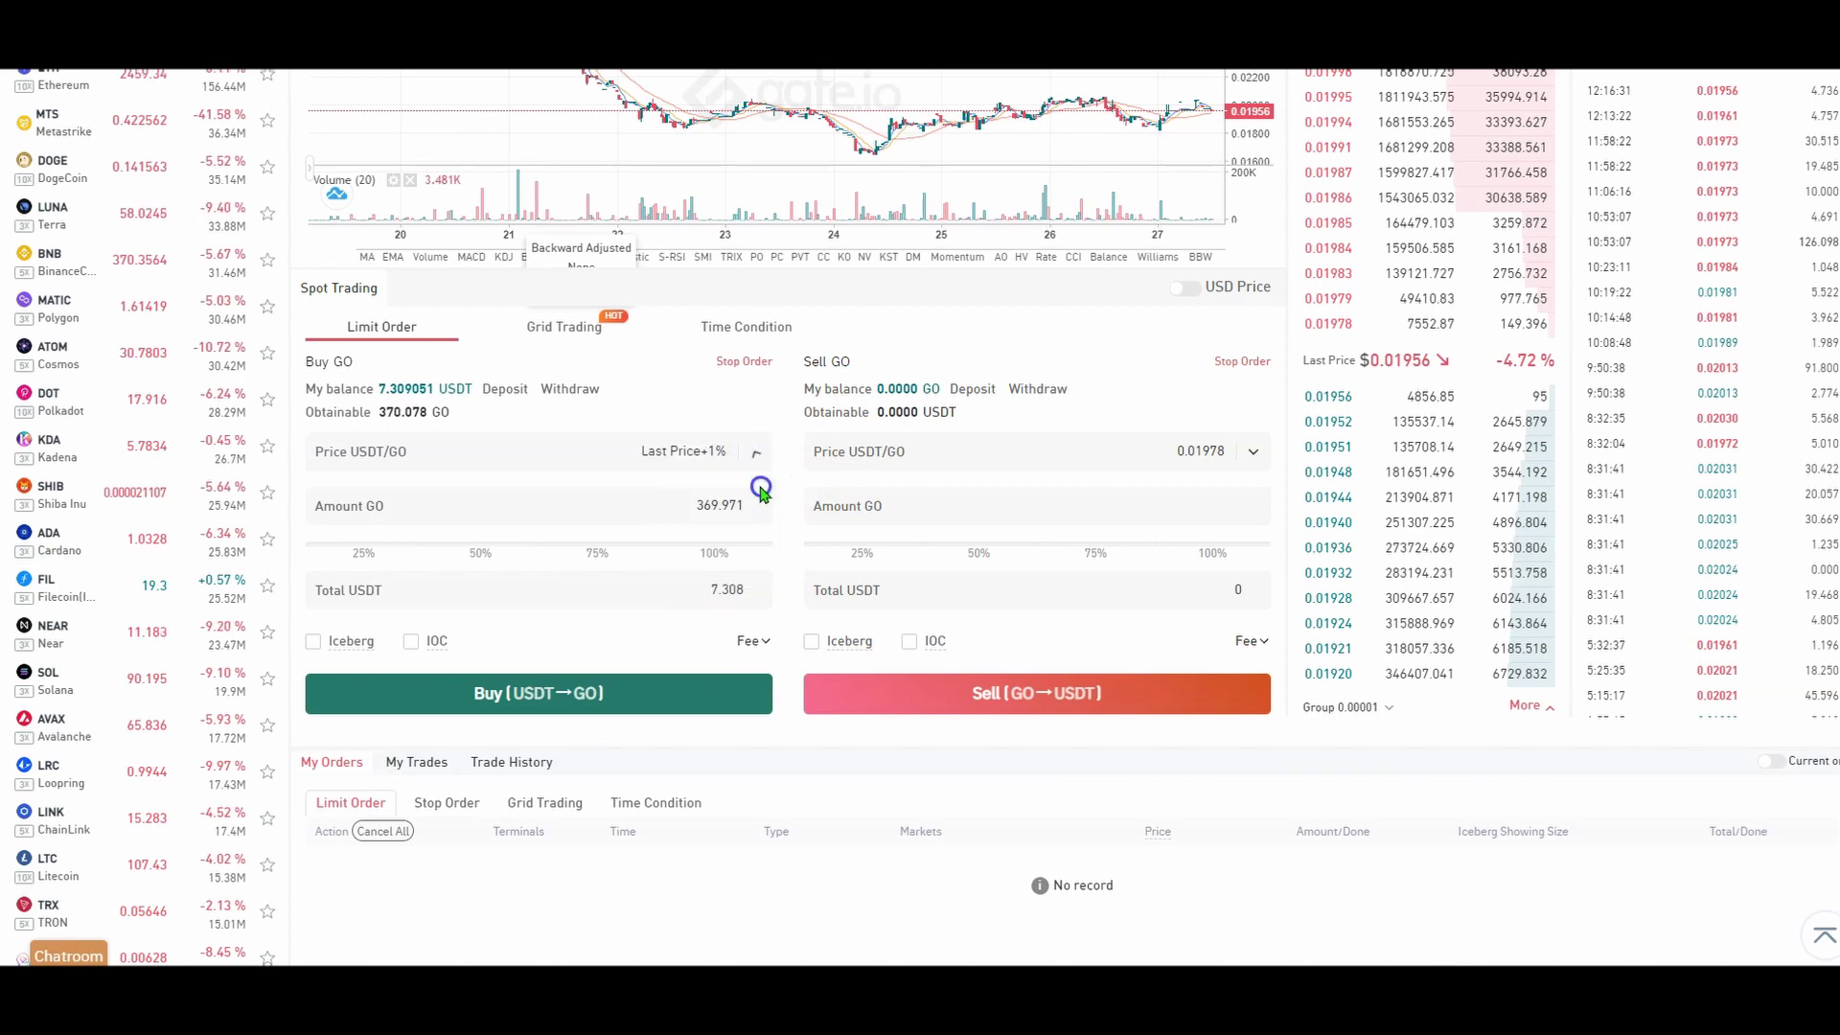
{"action": "left_click", "coordinate": [573, 692]}
{"action": "left_click", "coordinate": [762, 603]}
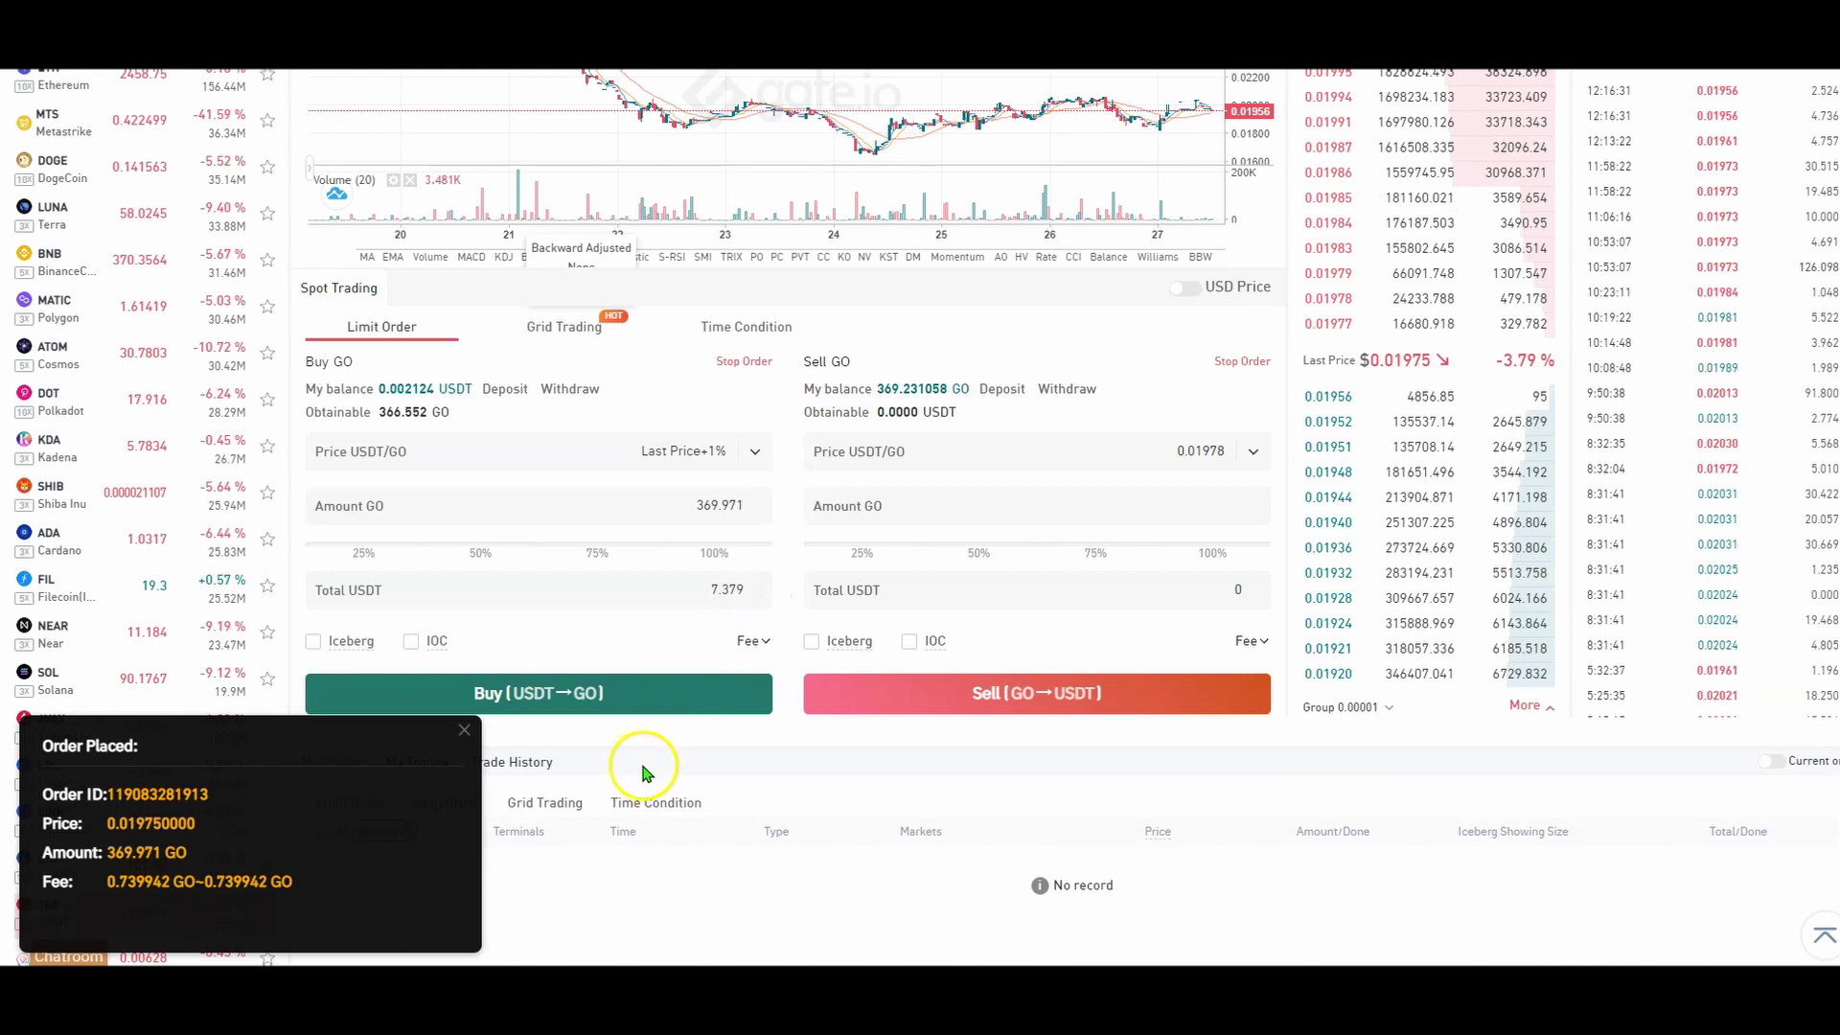
{"action": "left_click", "coordinate": [463, 733]}
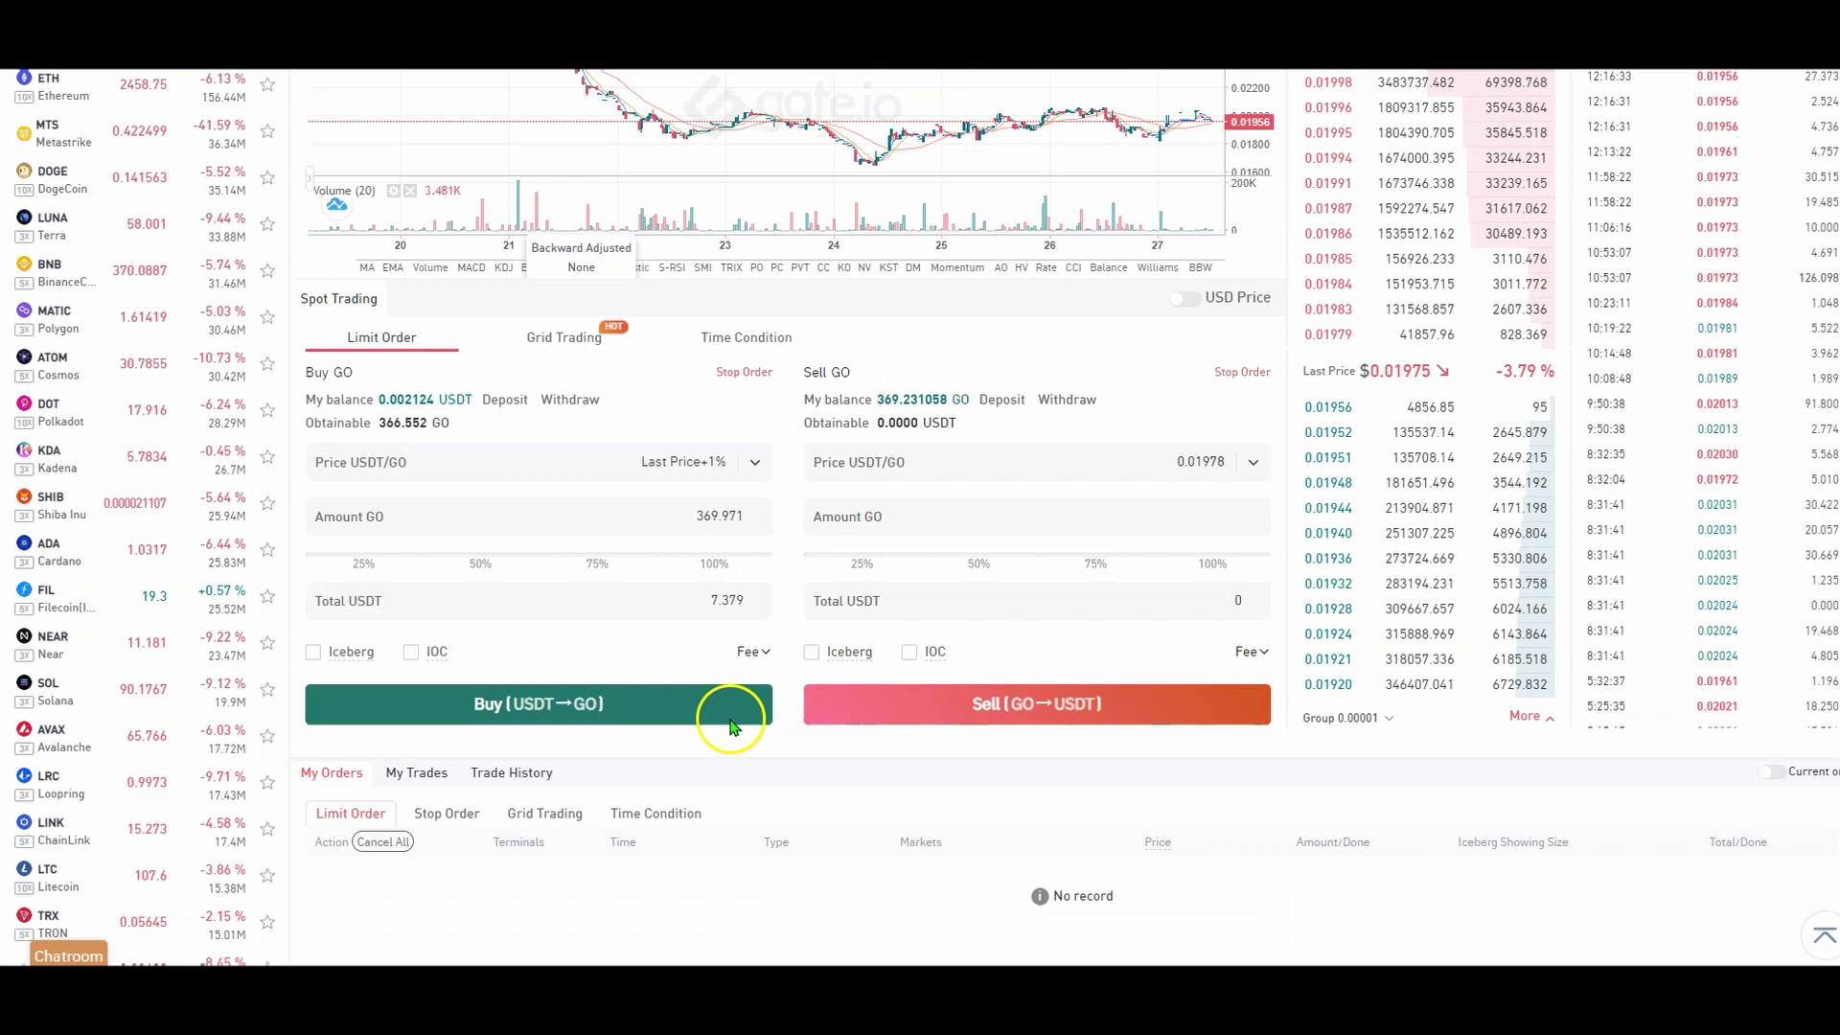
View the list of Gate.io spot orders.
{"action": "scroll", "coordinate": [731, 725], "scroll_direction": "up", "scroll_amount": 3}
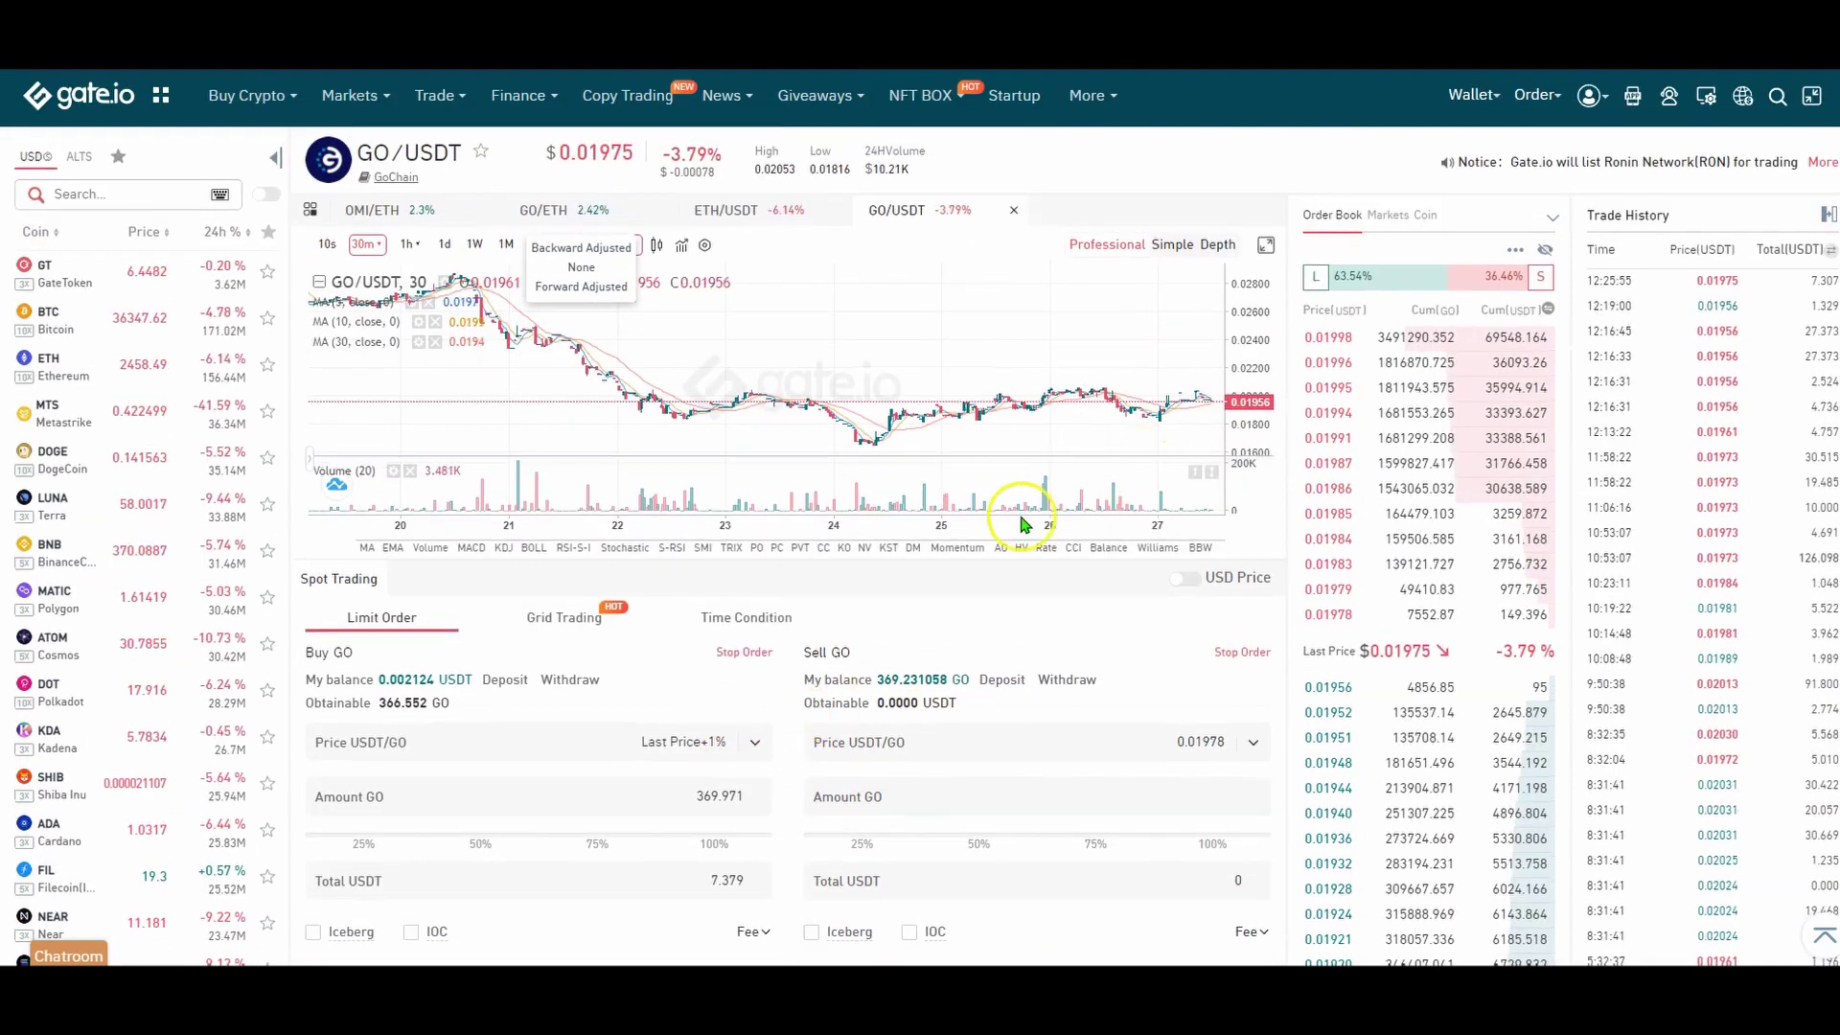
{"action": "mouse_move", "coordinate": [1543, 110]}
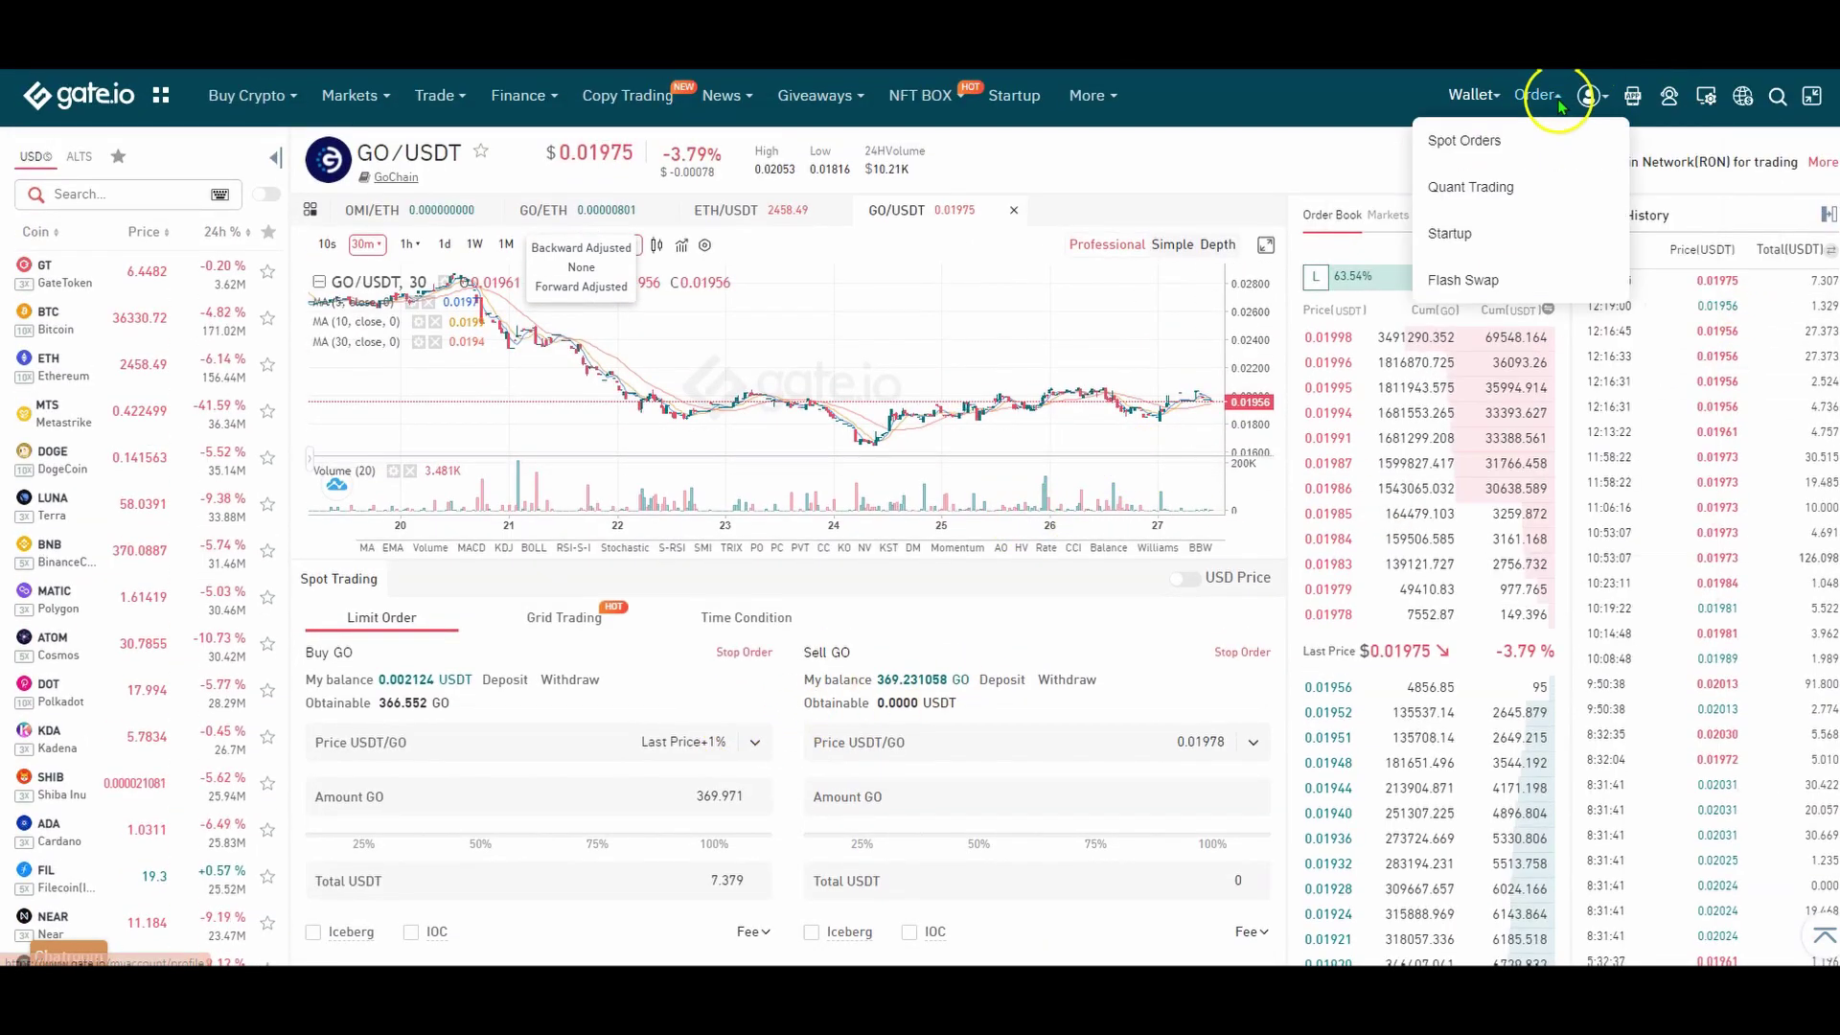
{"action": "left_click", "coordinate": [1511, 149]}
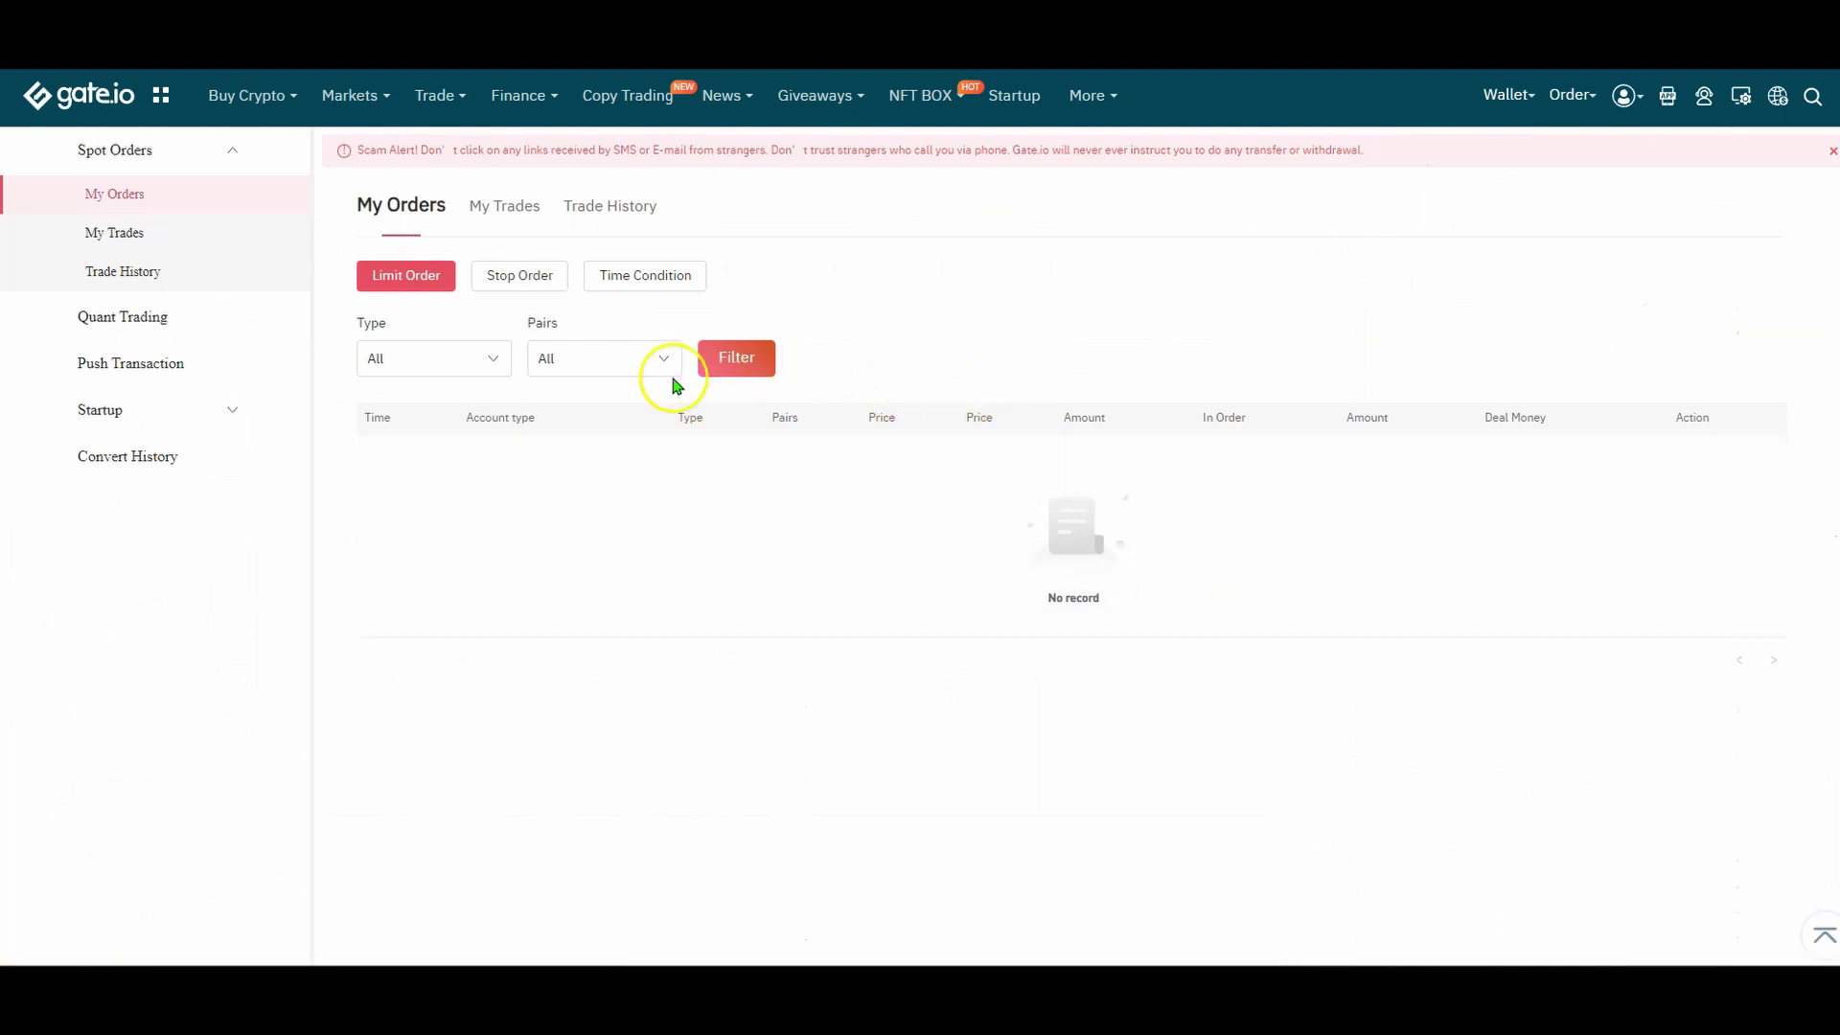
Show the Spot Account balances in Funds Overview and start withdrawing the 369.231058 GO.
{"action": "mouse_move", "coordinate": [219, 96]}
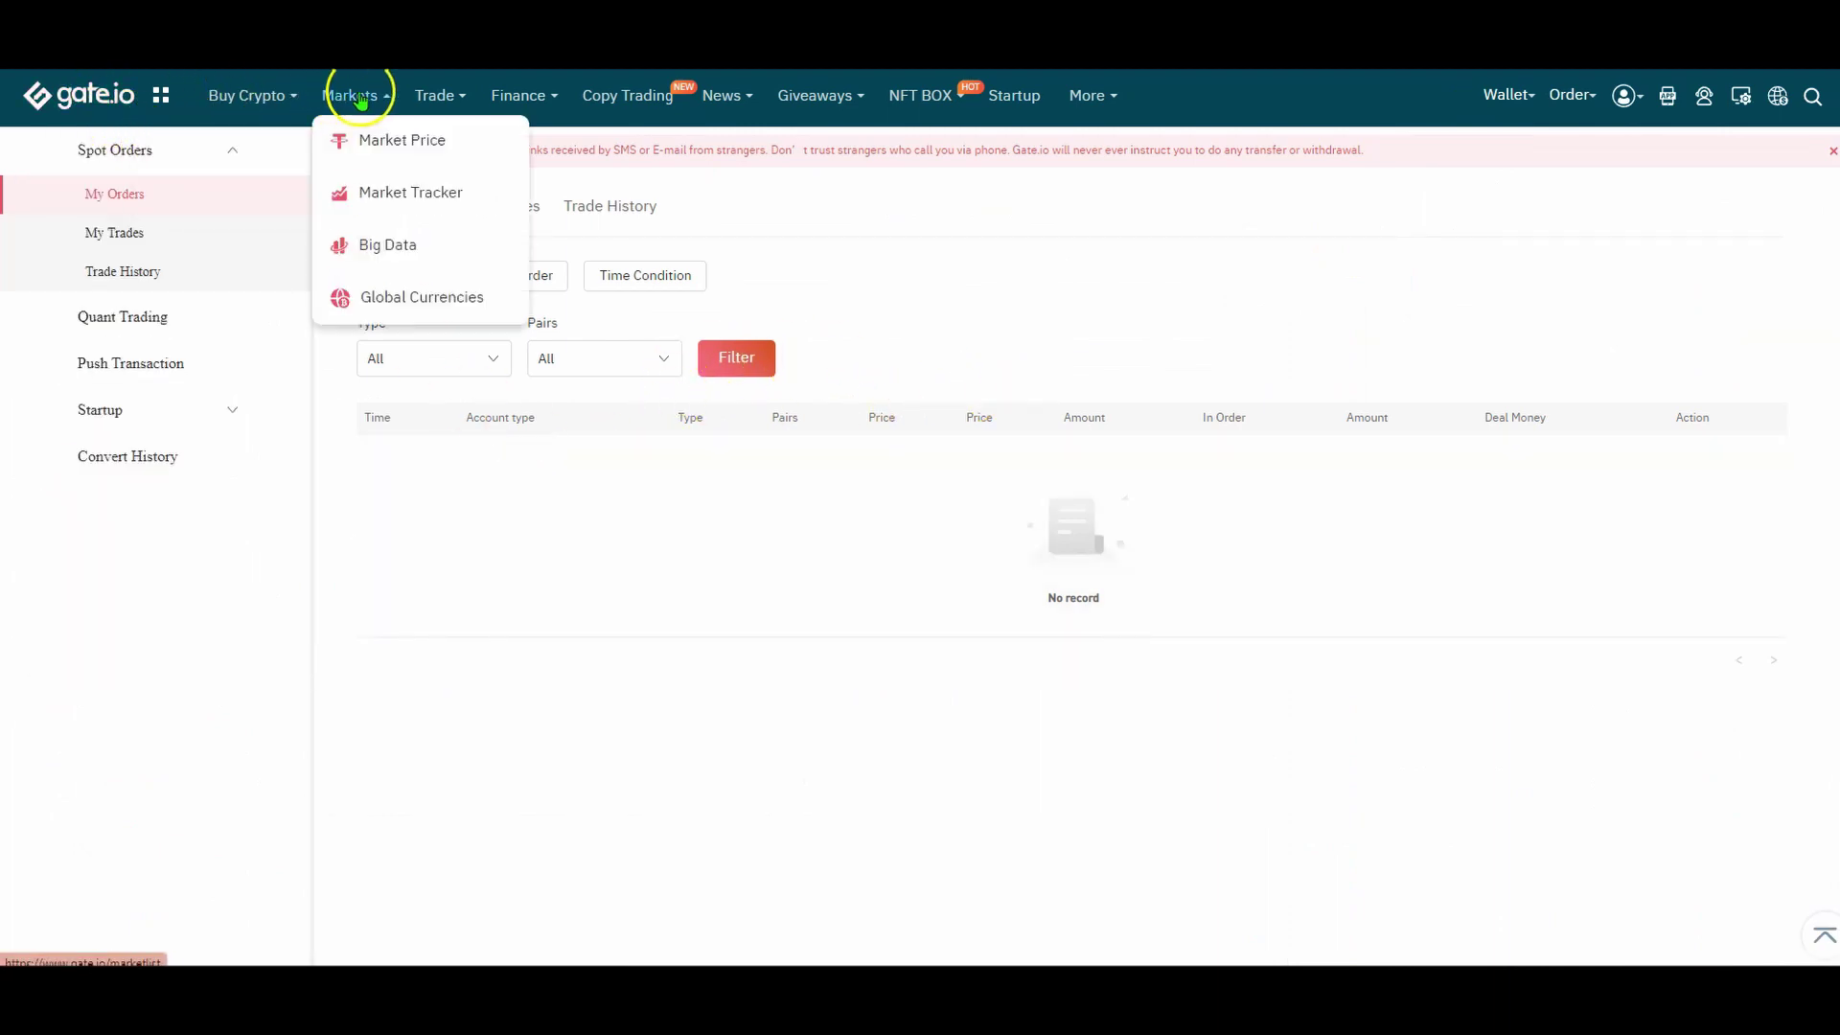
{"action": "mouse_move", "coordinate": [1486, 101]}
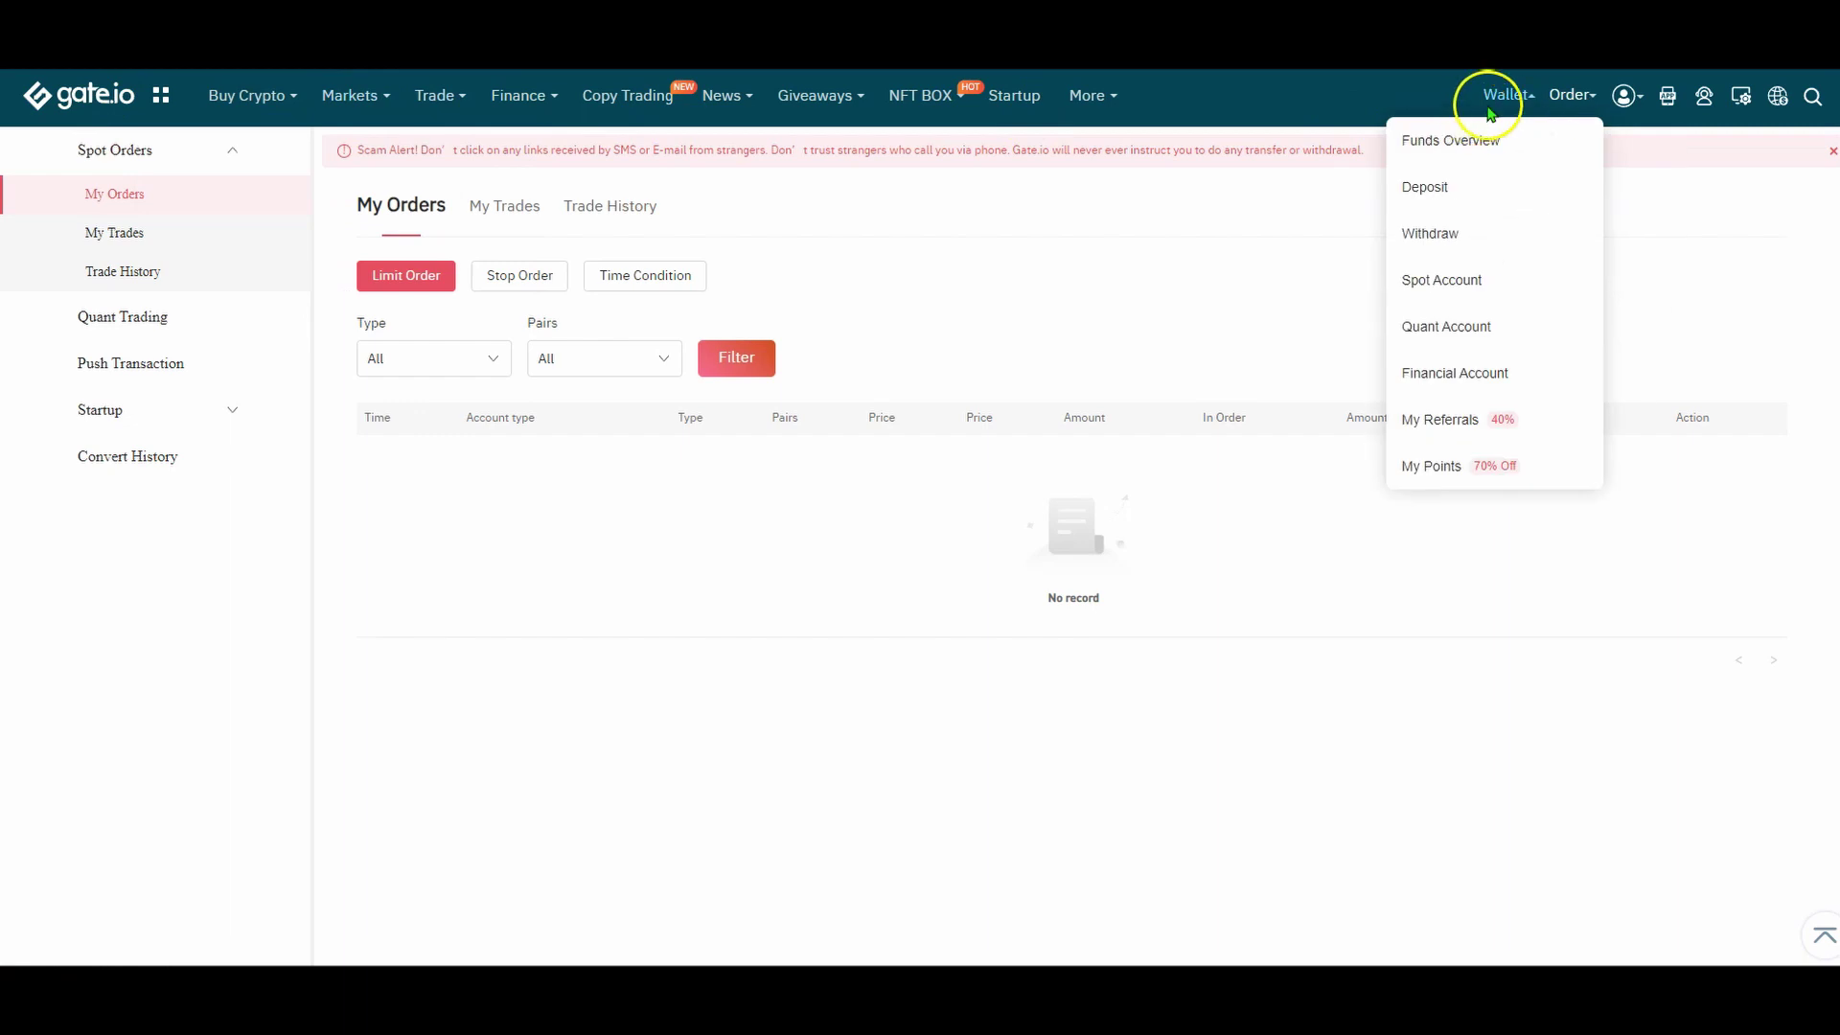
{"action": "left_click", "coordinate": [1440, 144]}
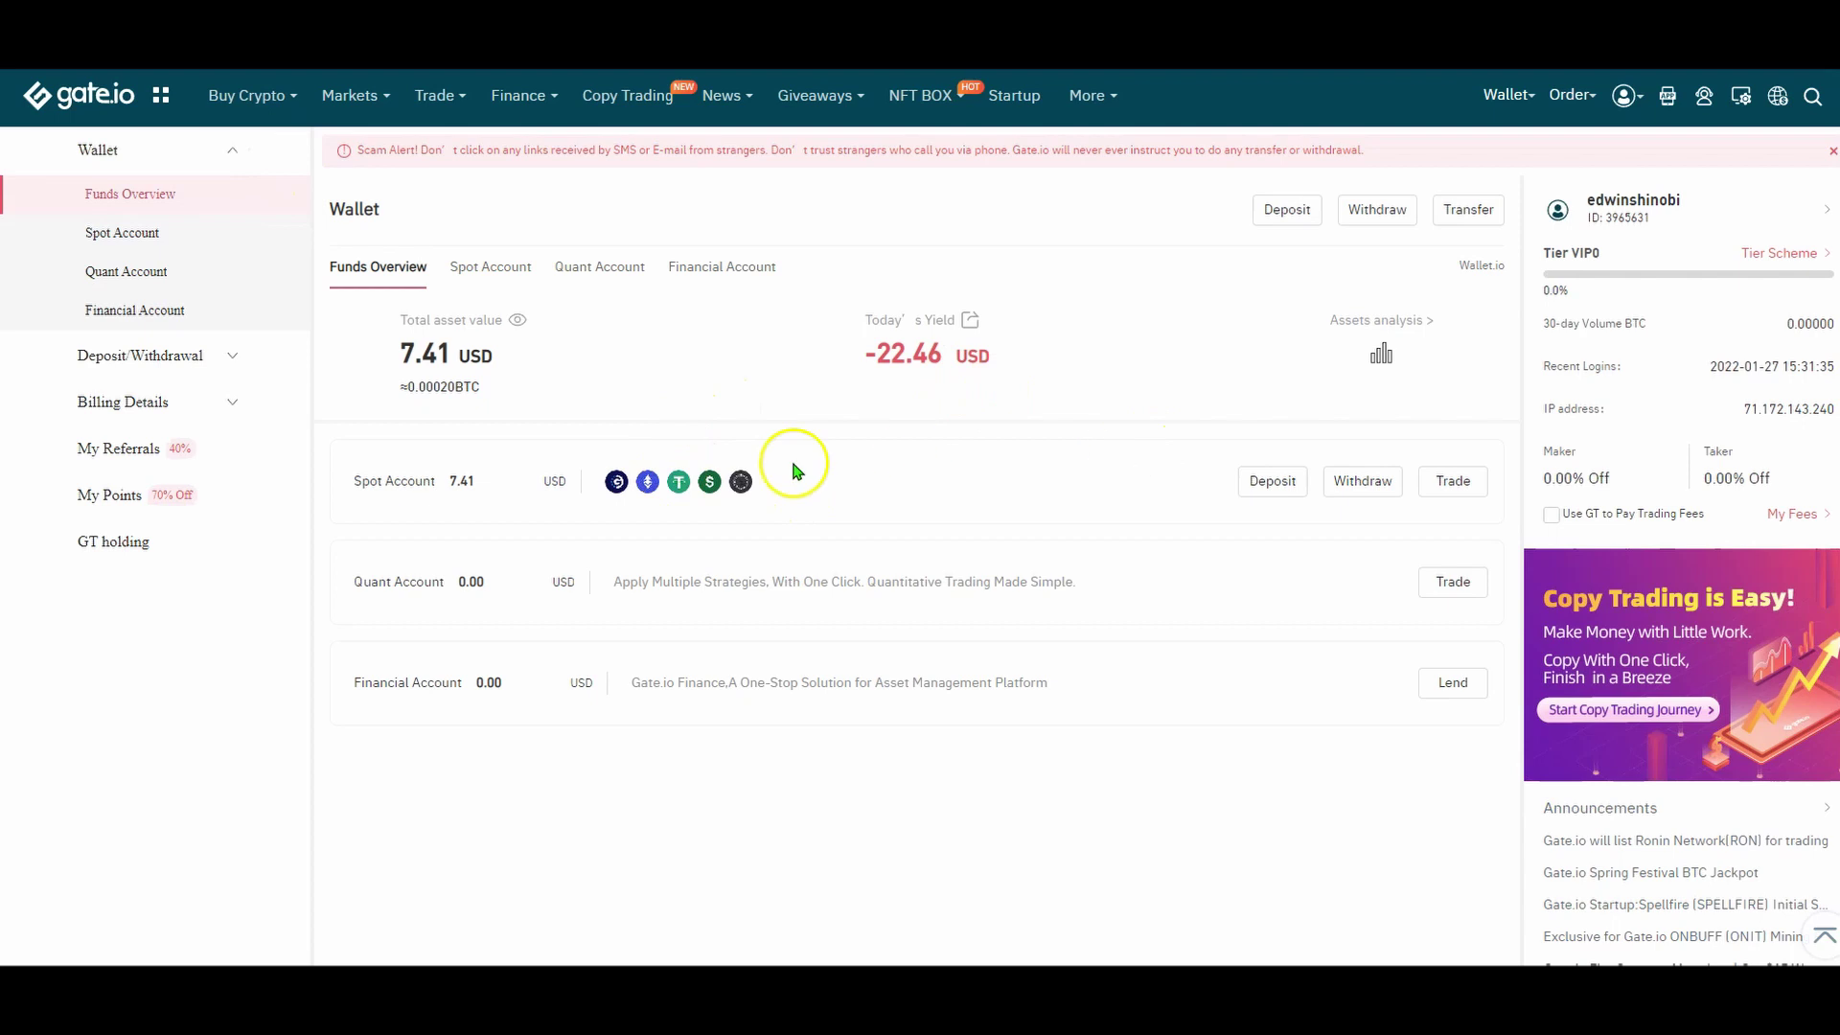
{"action": "left_click", "coordinate": [419, 482]}
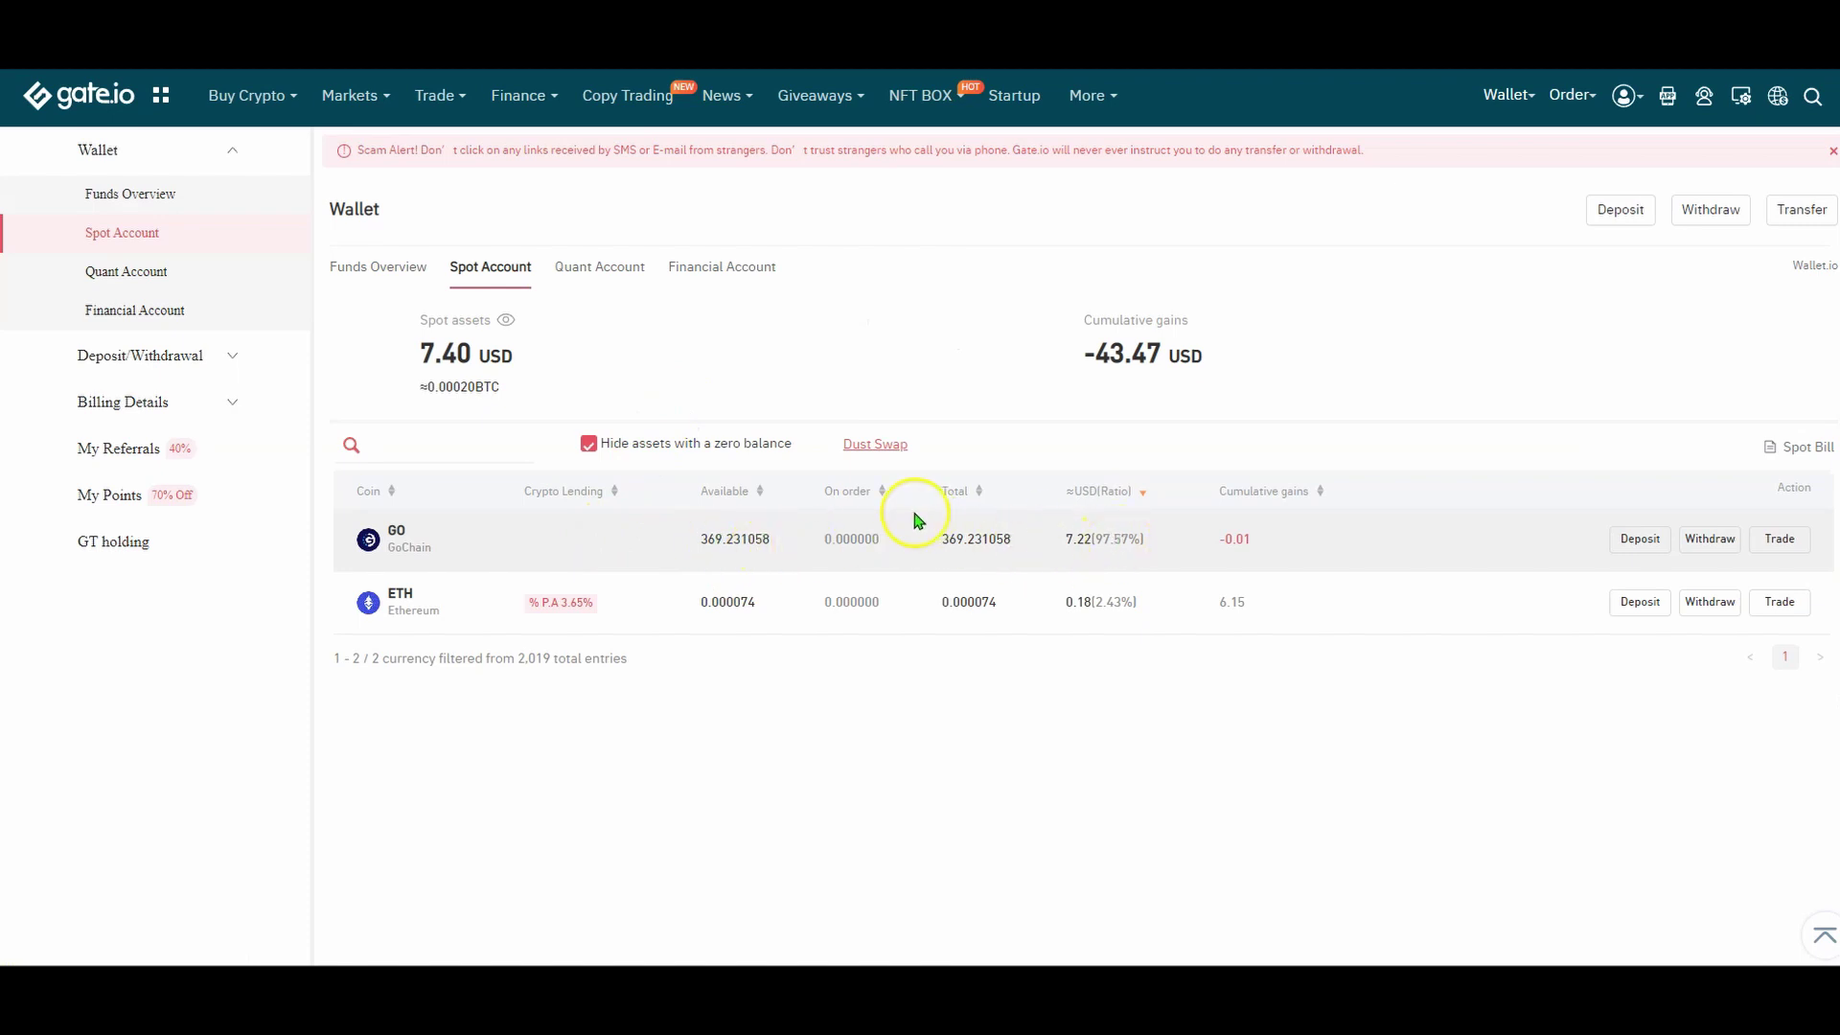
{"action": "left_click", "coordinate": [1710, 539]}
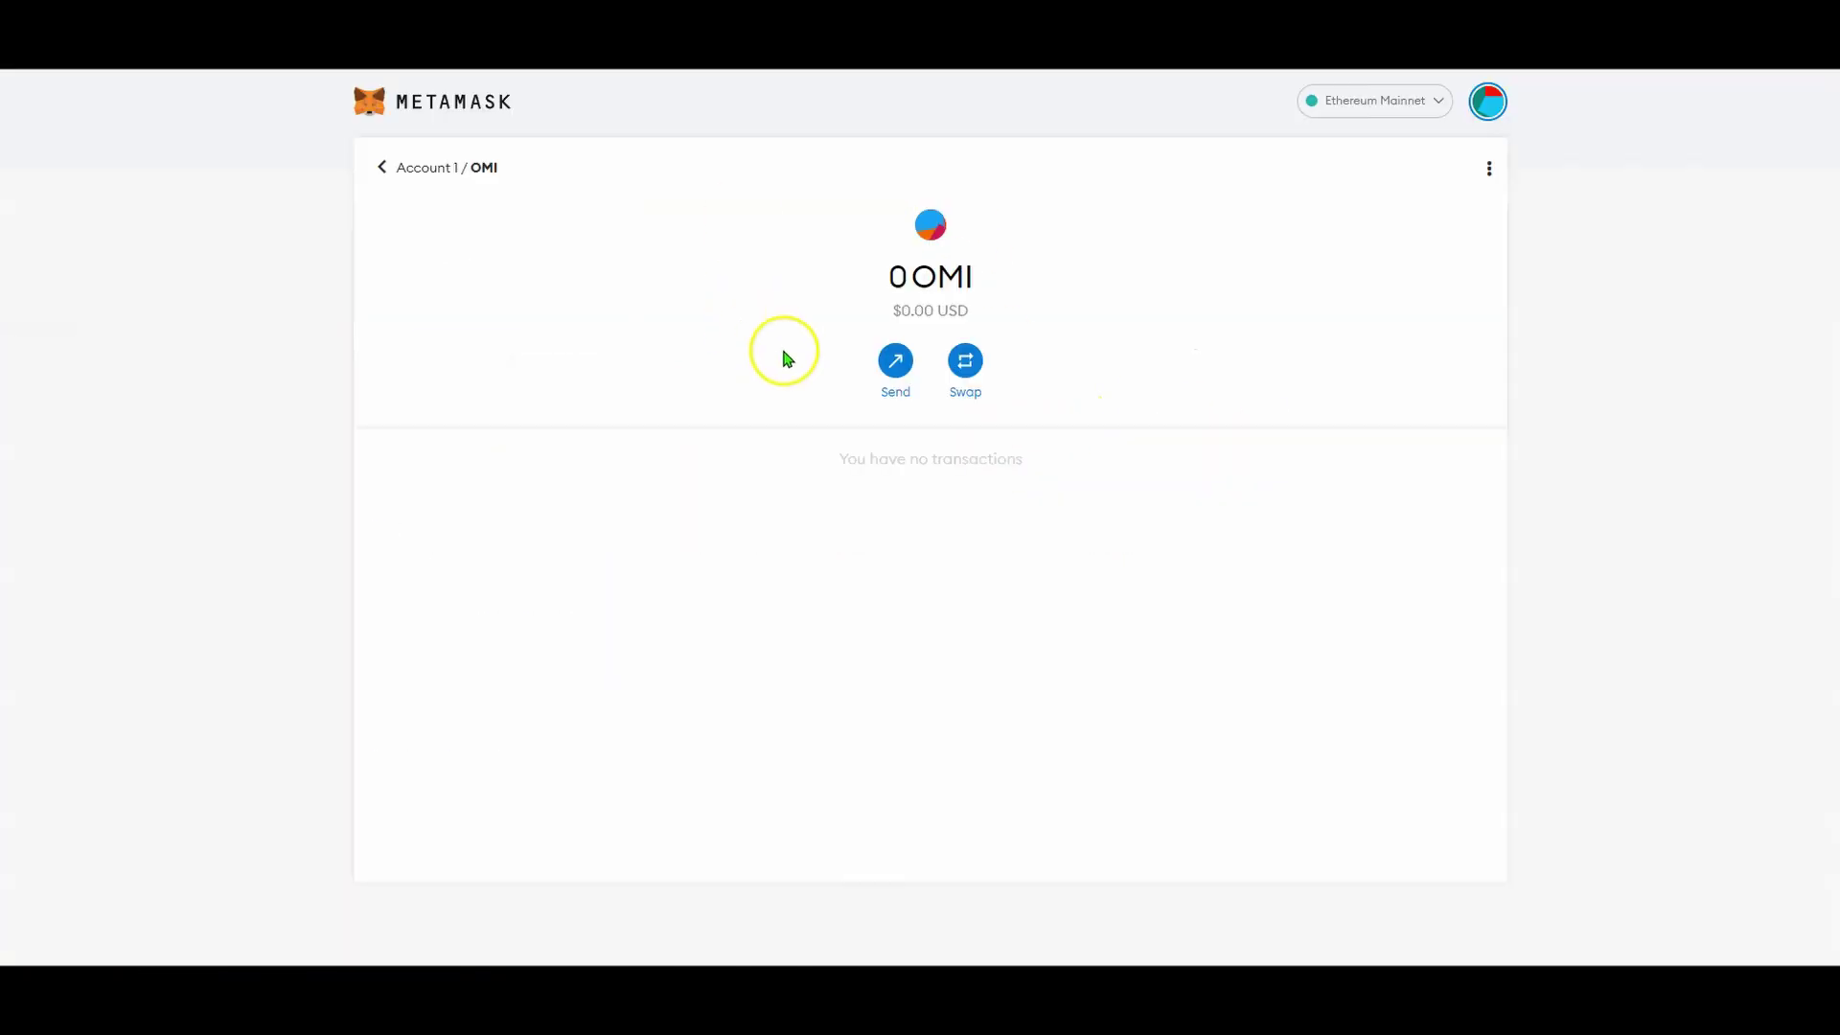
Return to the MetaMask asset overview and switch the wallet to the GoChain network.
{"action": "left_click", "coordinate": [376, 169]}
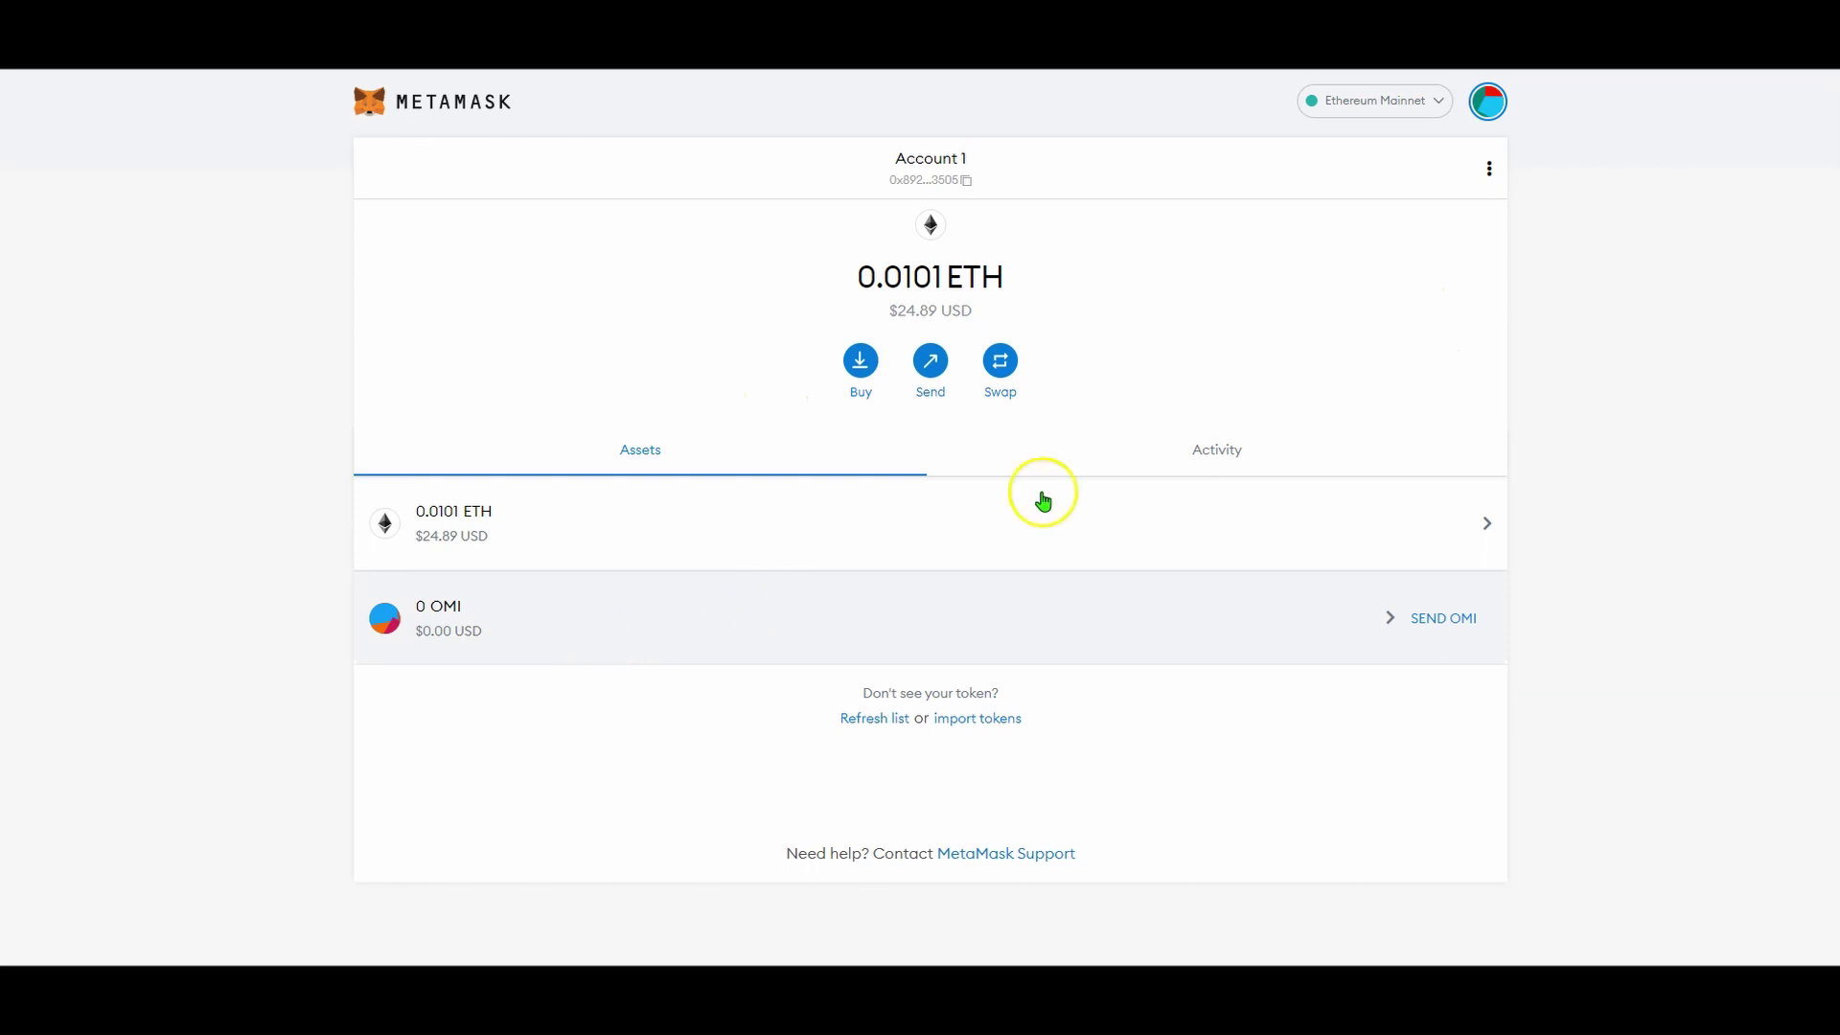
{"action": "left_click", "coordinate": [1436, 100]}
{"action": "left_click", "coordinate": [1326, 288]}
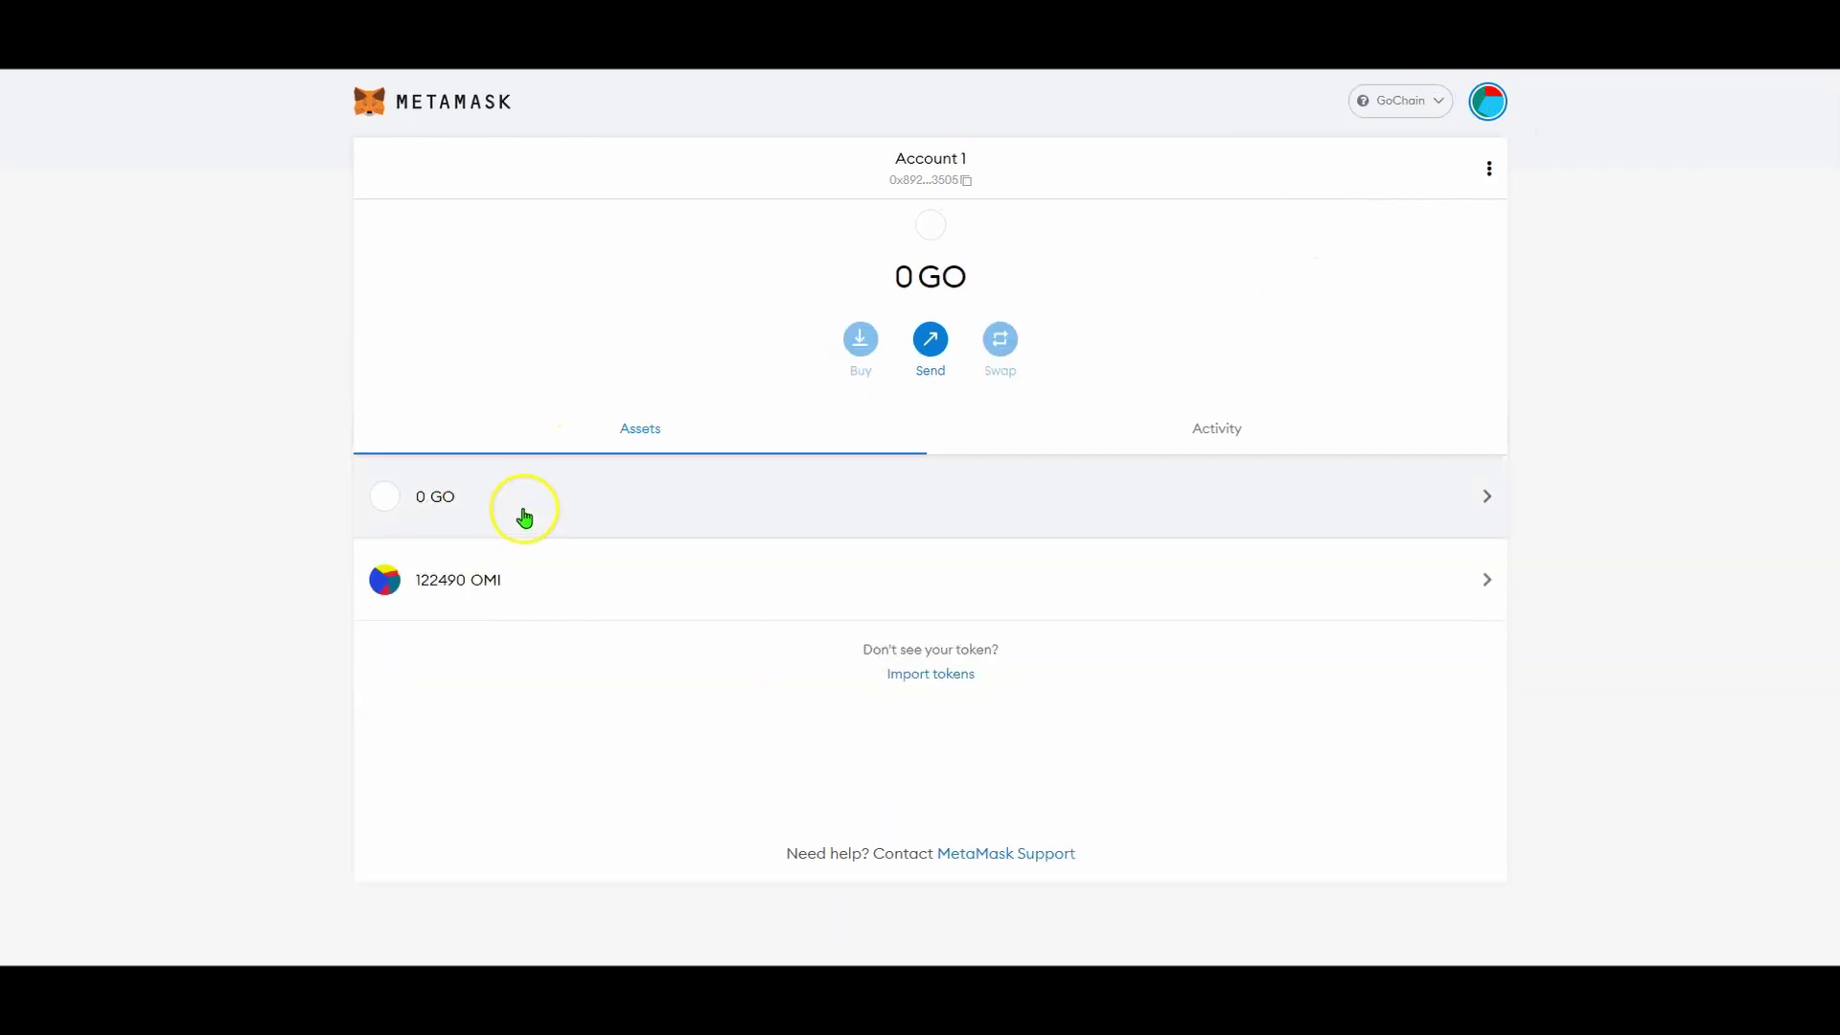
Check the GO asset (0 GO alongside 122490 OMI) and copy the wallet address.
{"action": "left_click", "coordinate": [530, 518]}
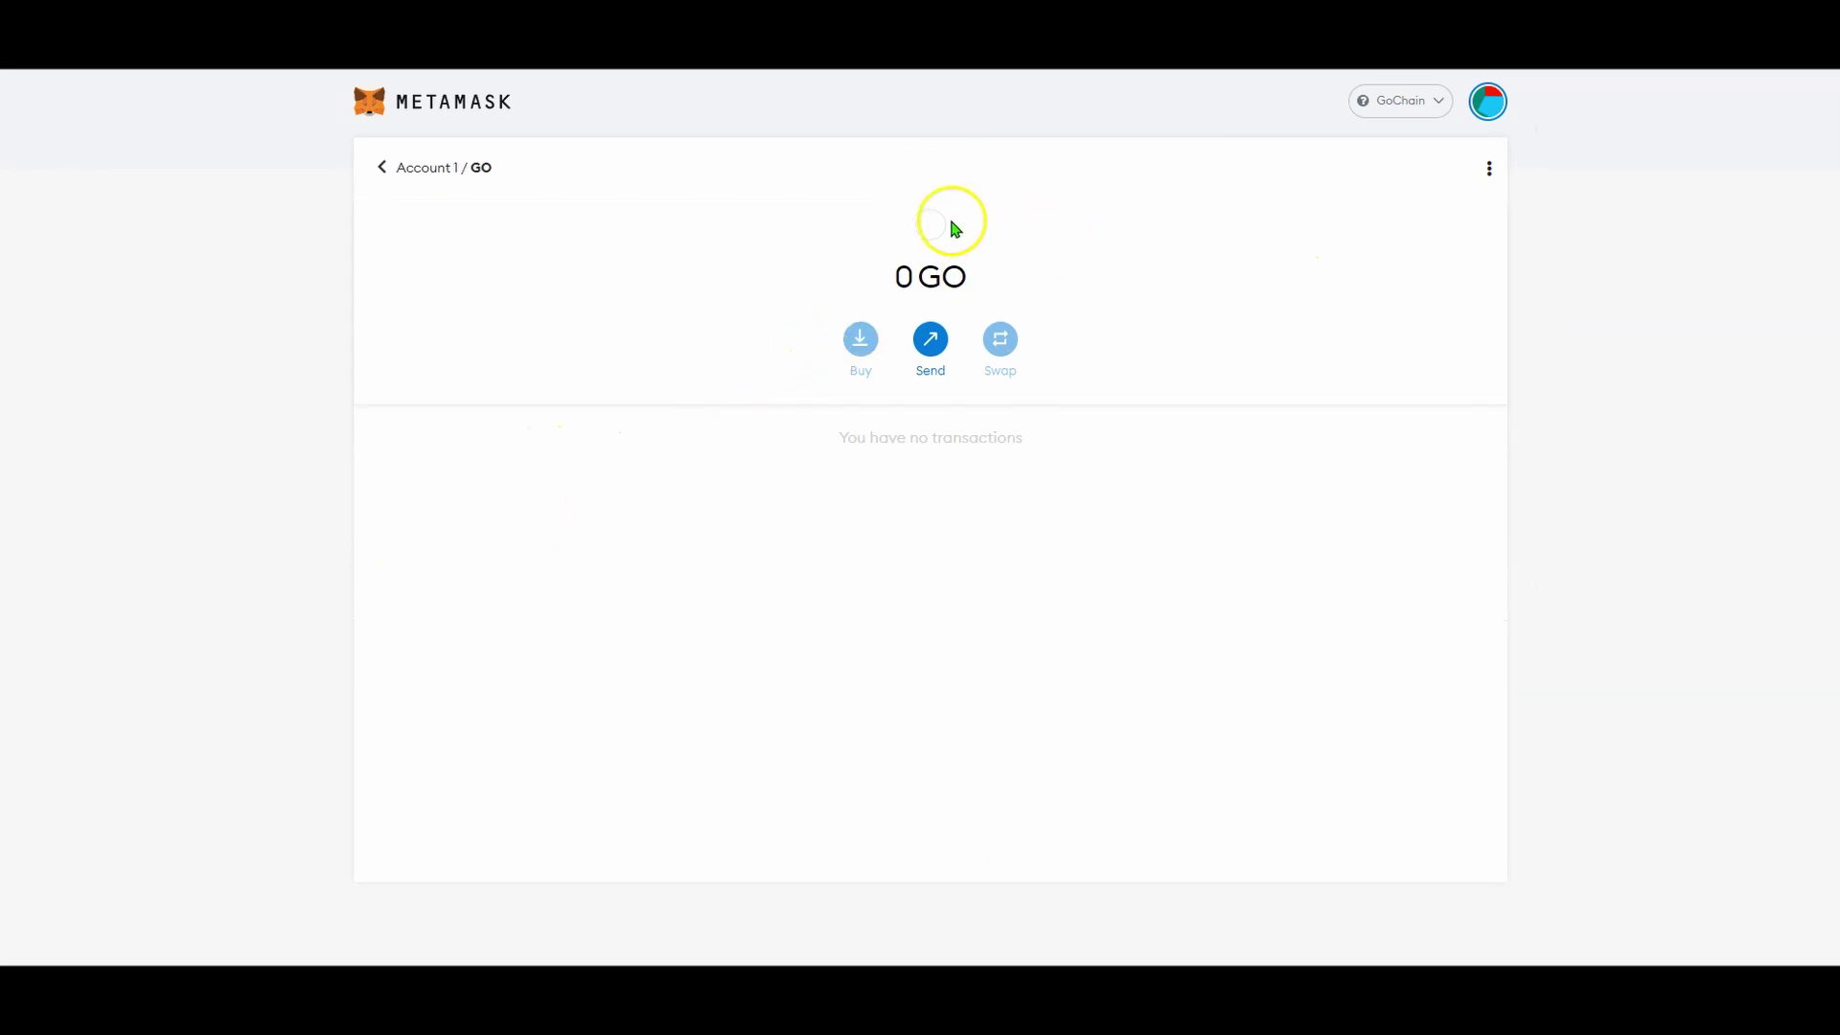
{"action": "left_click", "coordinate": [386, 169]}
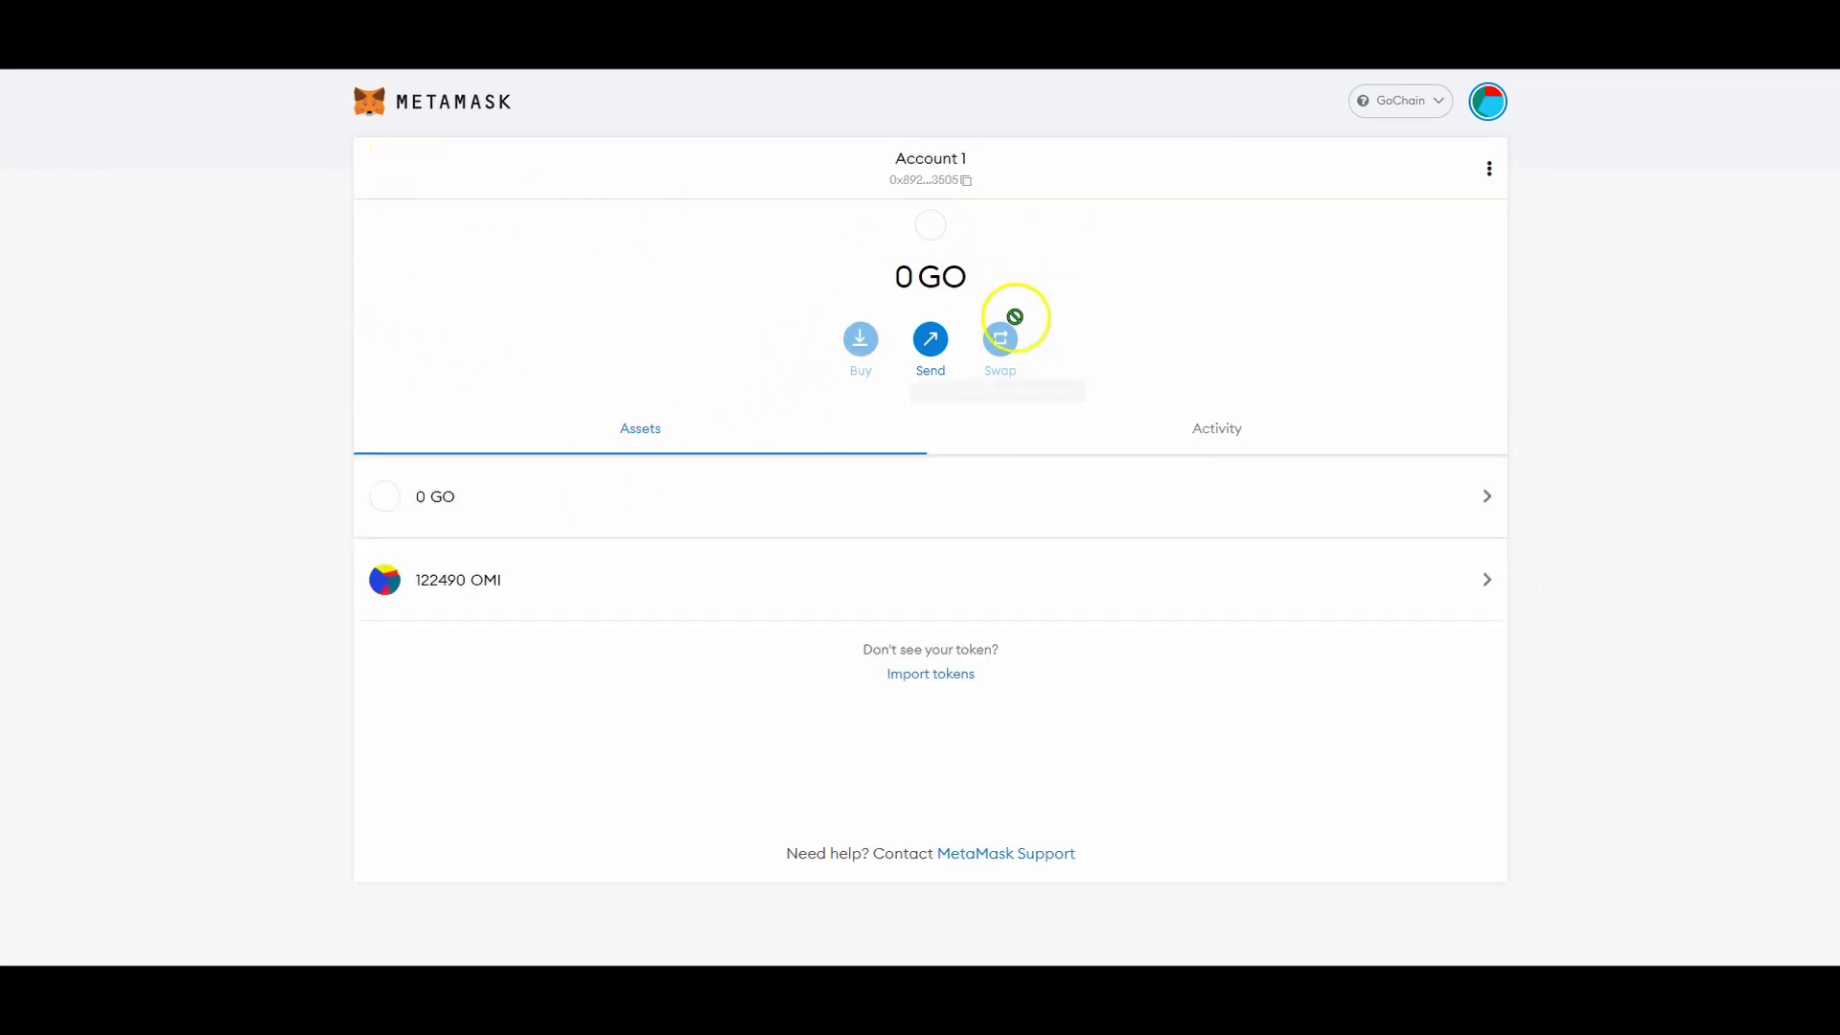
{"action": "left_click", "coordinate": [961, 182]}
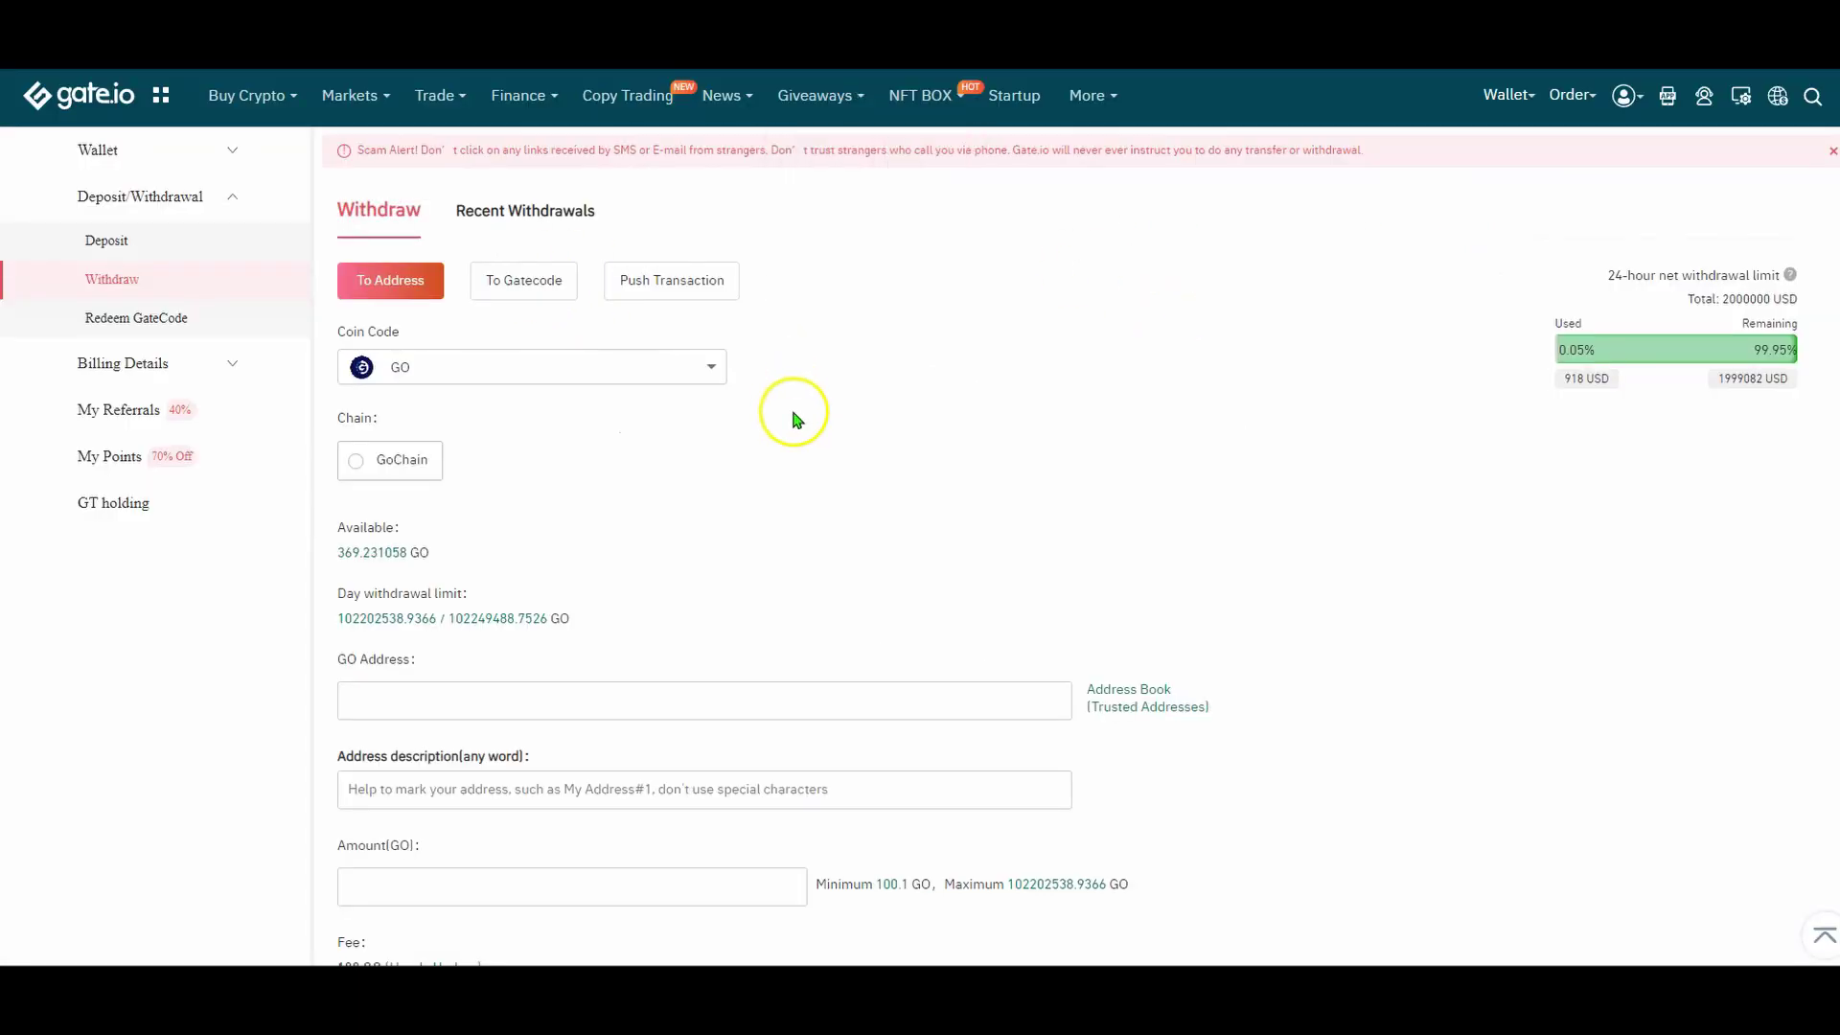
Choose GoChain as the network for the Gate.io GO withdrawal and scroll down the form.
{"action": "left_click", "coordinate": [357, 462]}
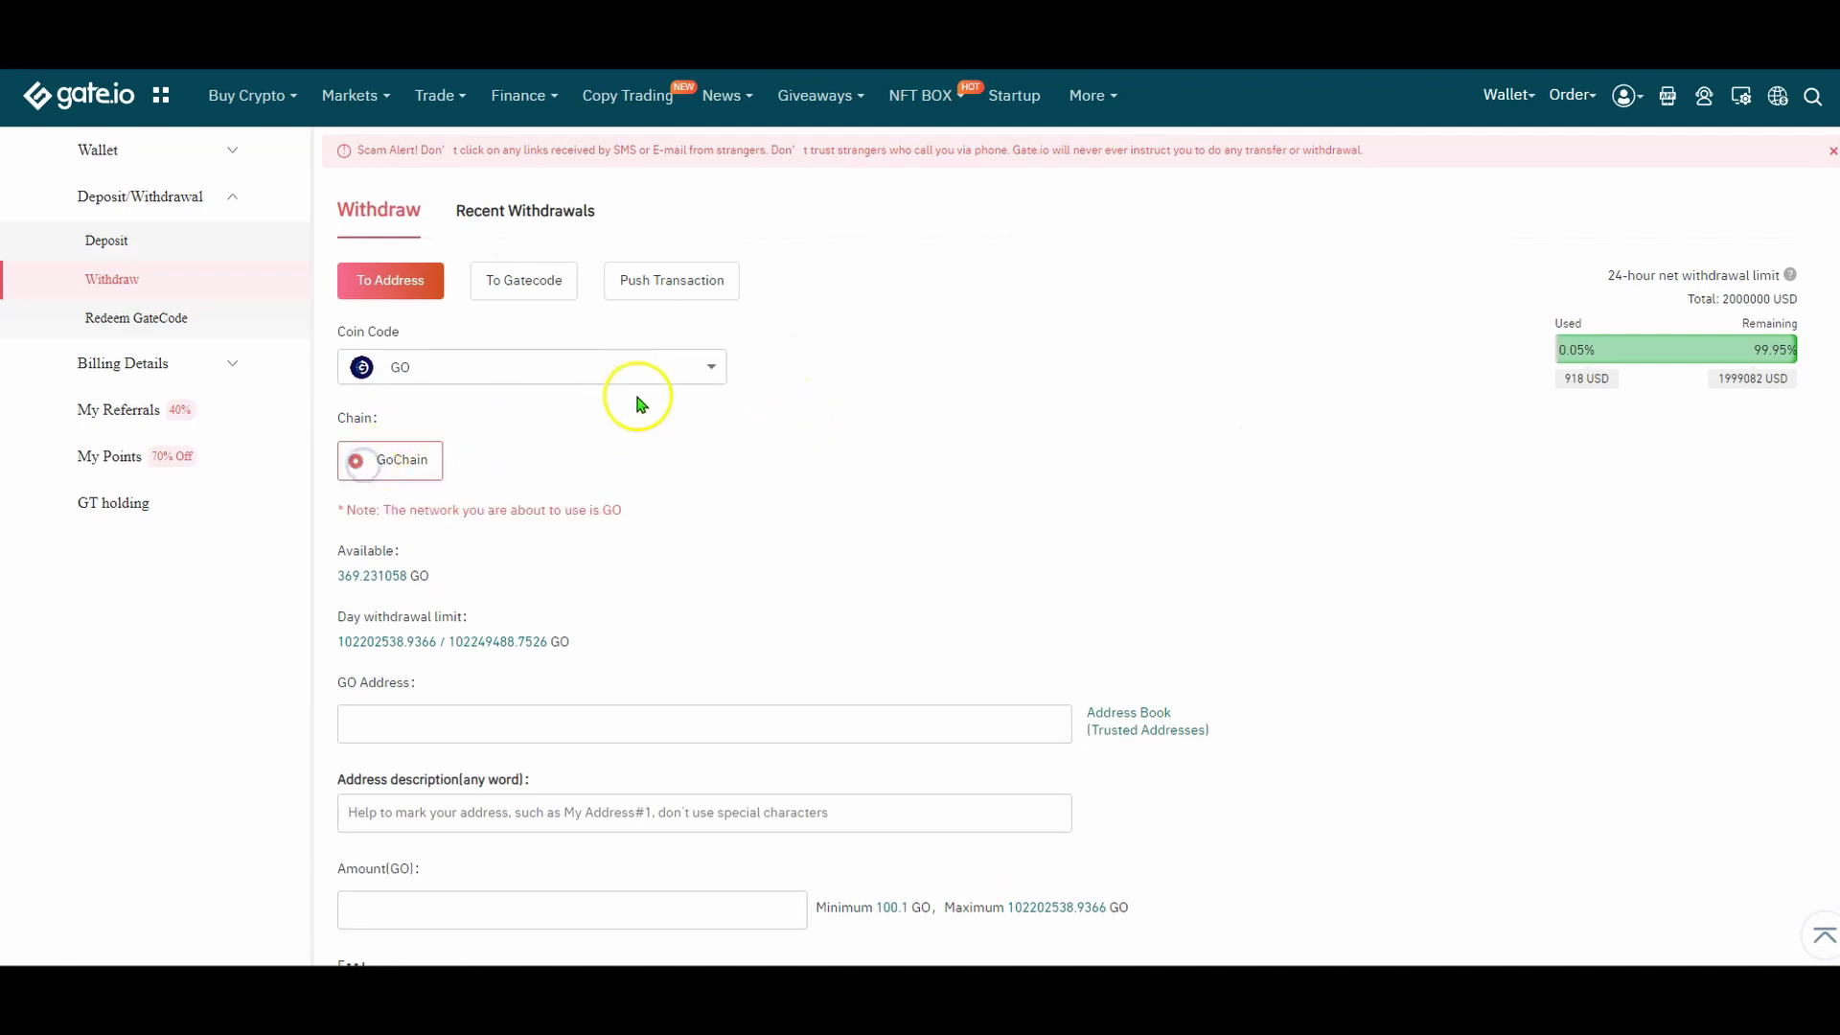
{"action": "scroll", "coordinate": [636, 399], "scroll_direction": "down", "scroll_amount": 1}
{"action": "scroll", "coordinate": [641, 403], "scroll_direction": "down", "scroll_amount": 3}
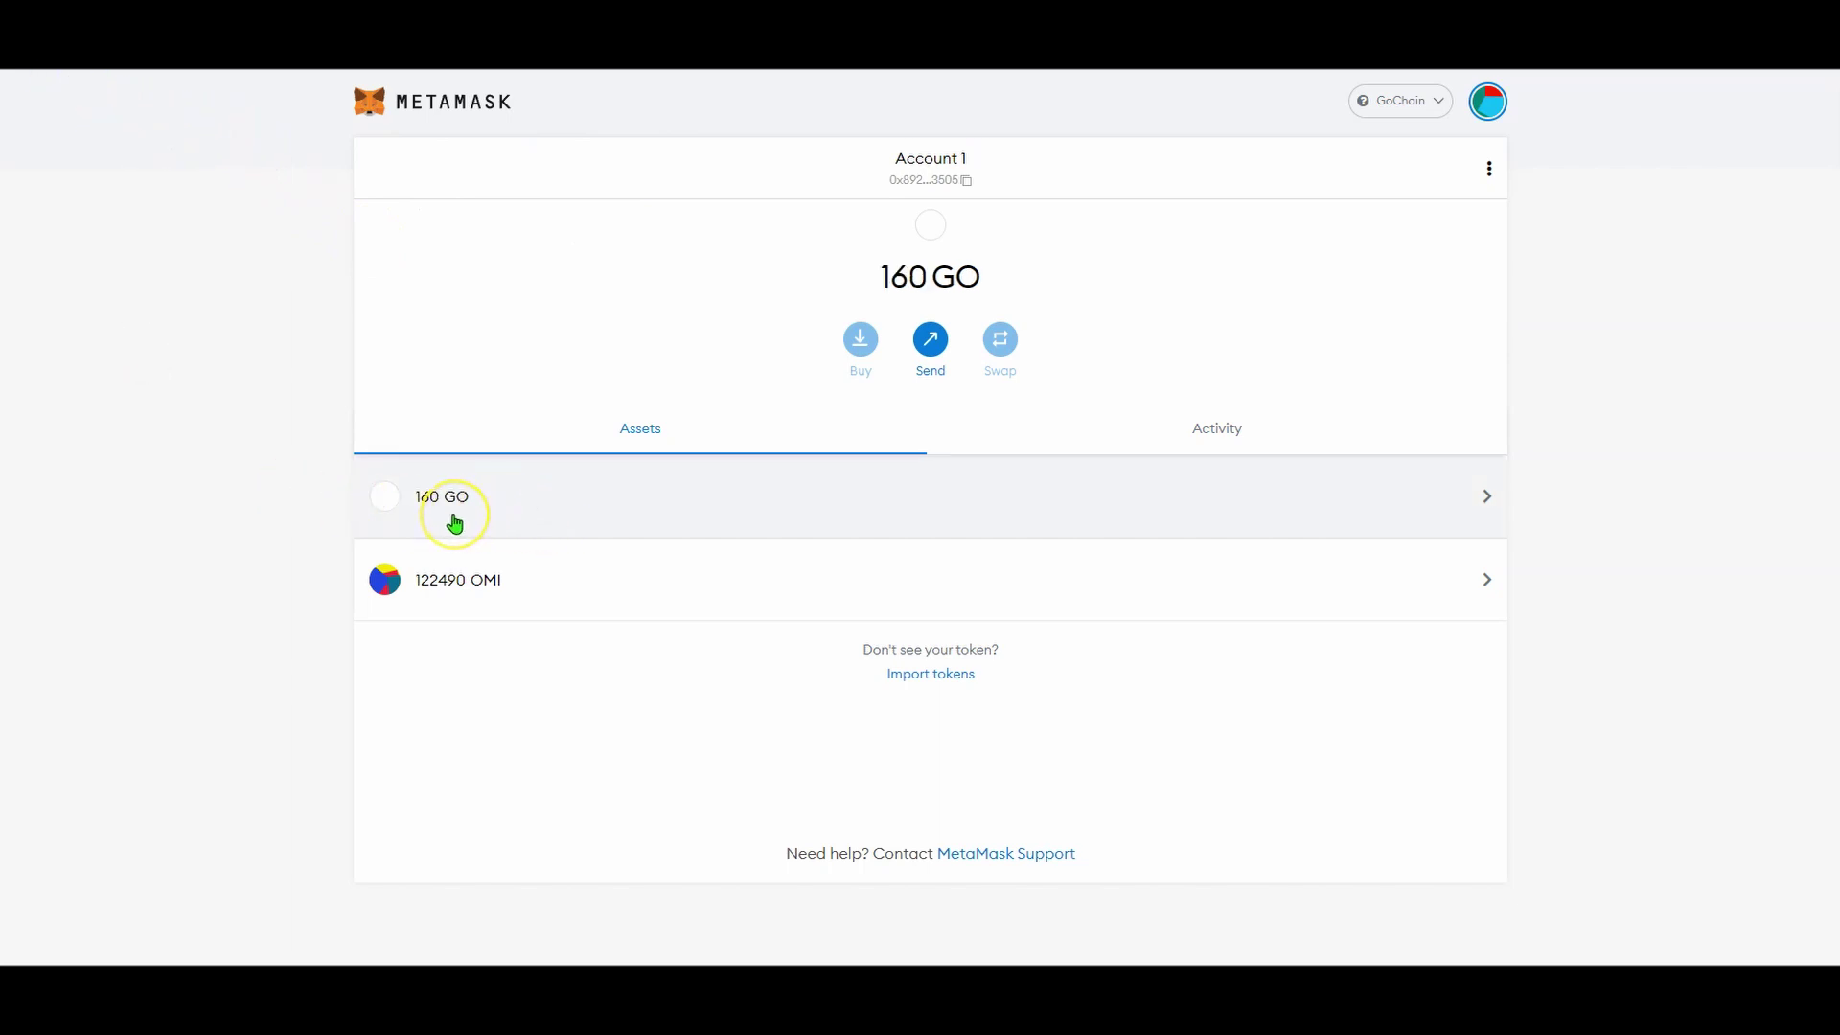
Toggle MetaMask between GoChain and Ethereum Mainnet, ending on Ethereum Mainnet (0.0101 ETH, 0 OMI).
{"action": "left_click", "coordinate": [1413, 103]}
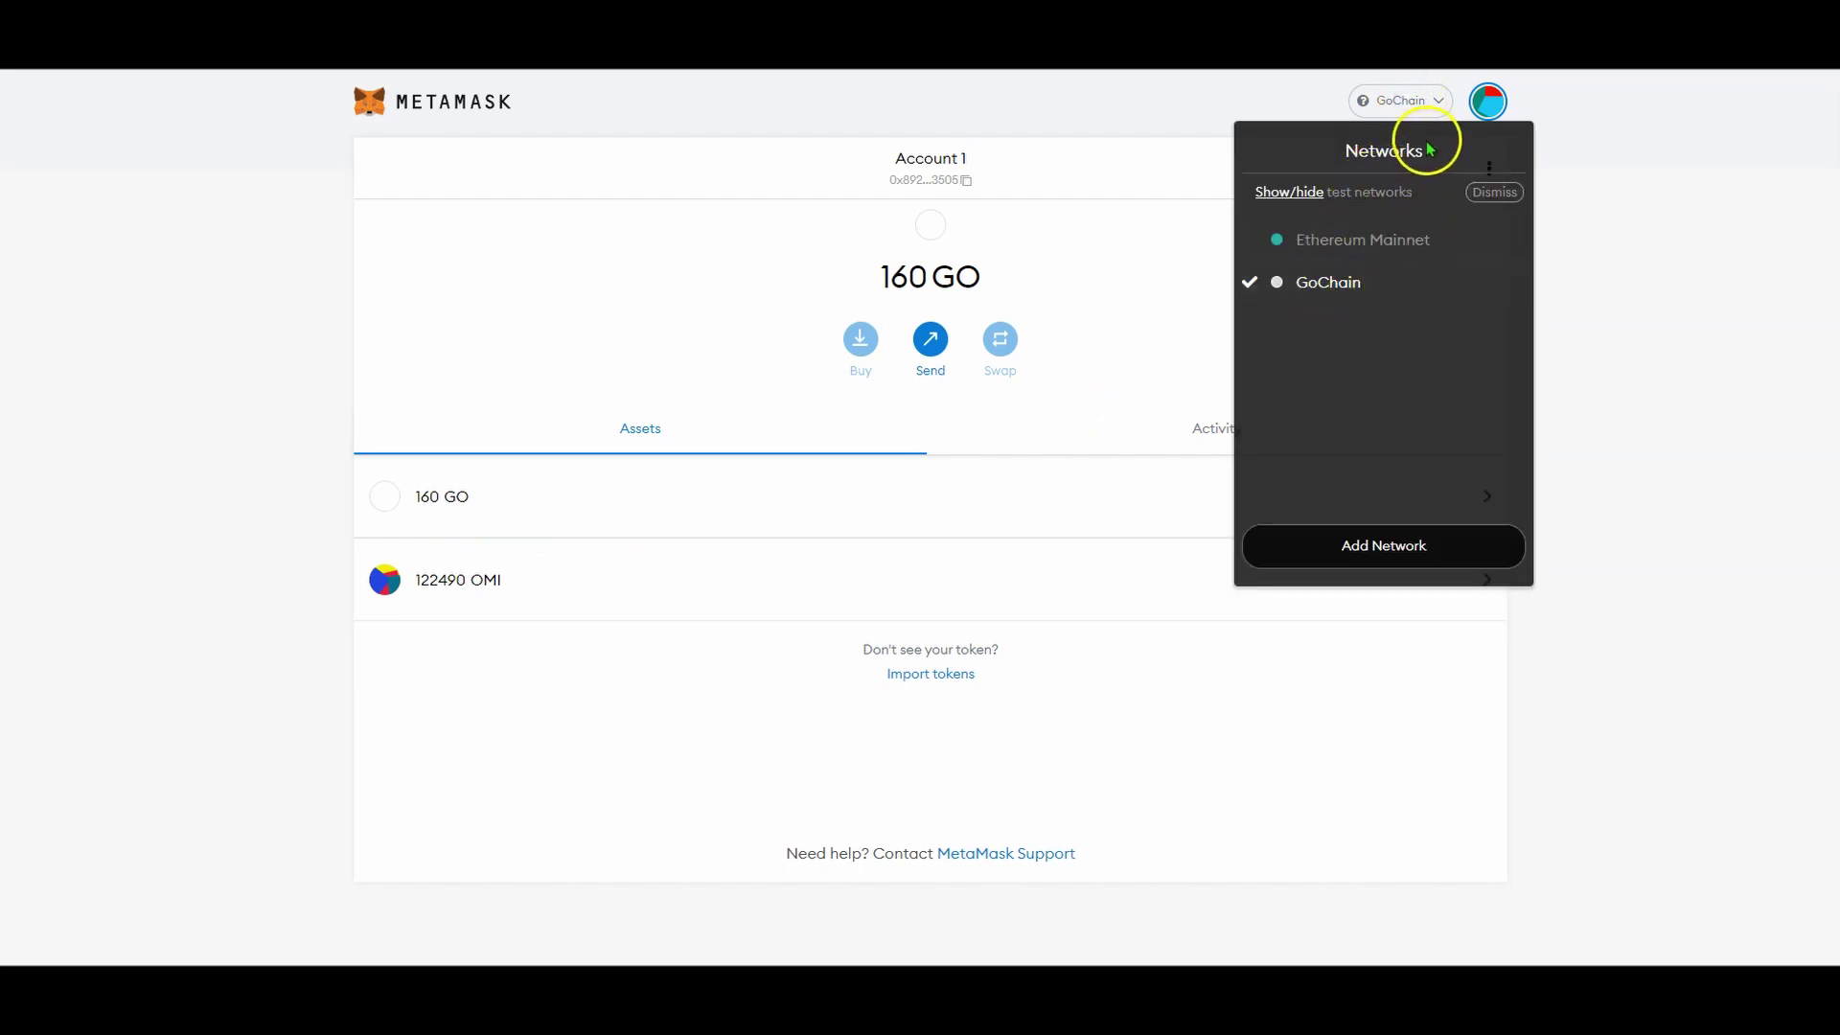
{"action": "left_click", "coordinate": [1349, 242]}
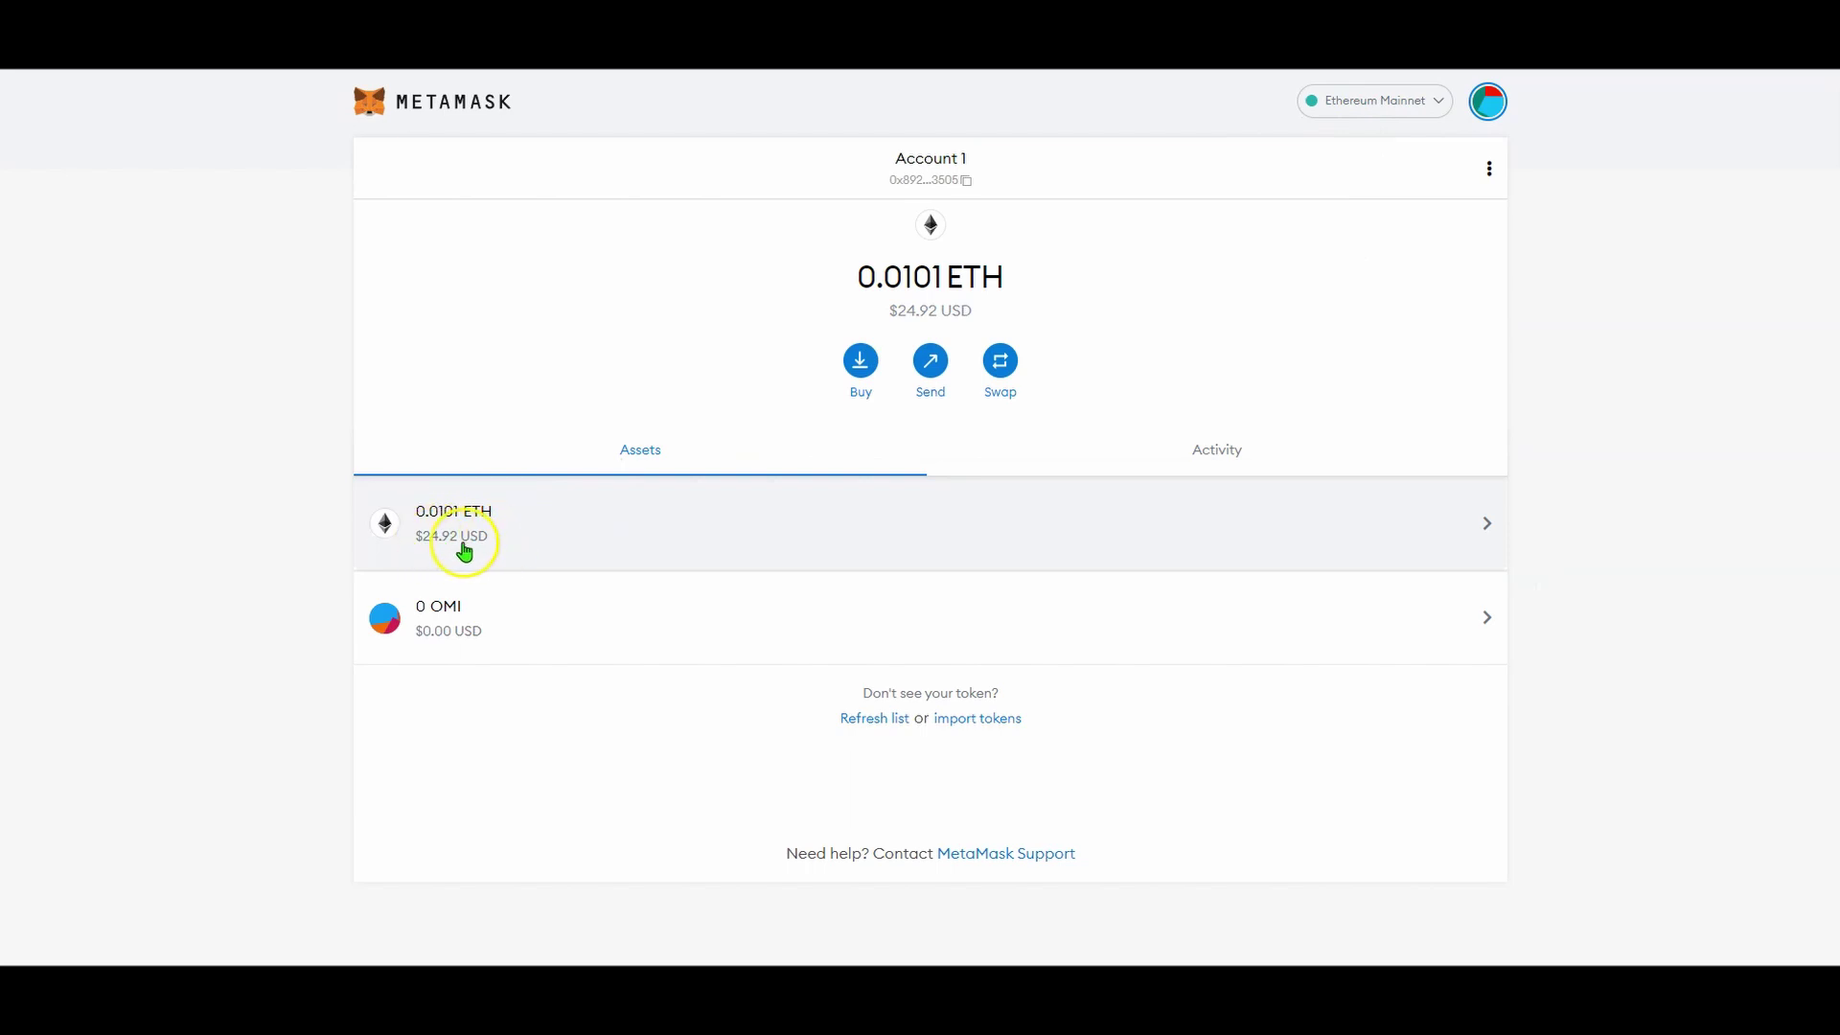
{"action": "mouse_move", "coordinate": [538, 595]}
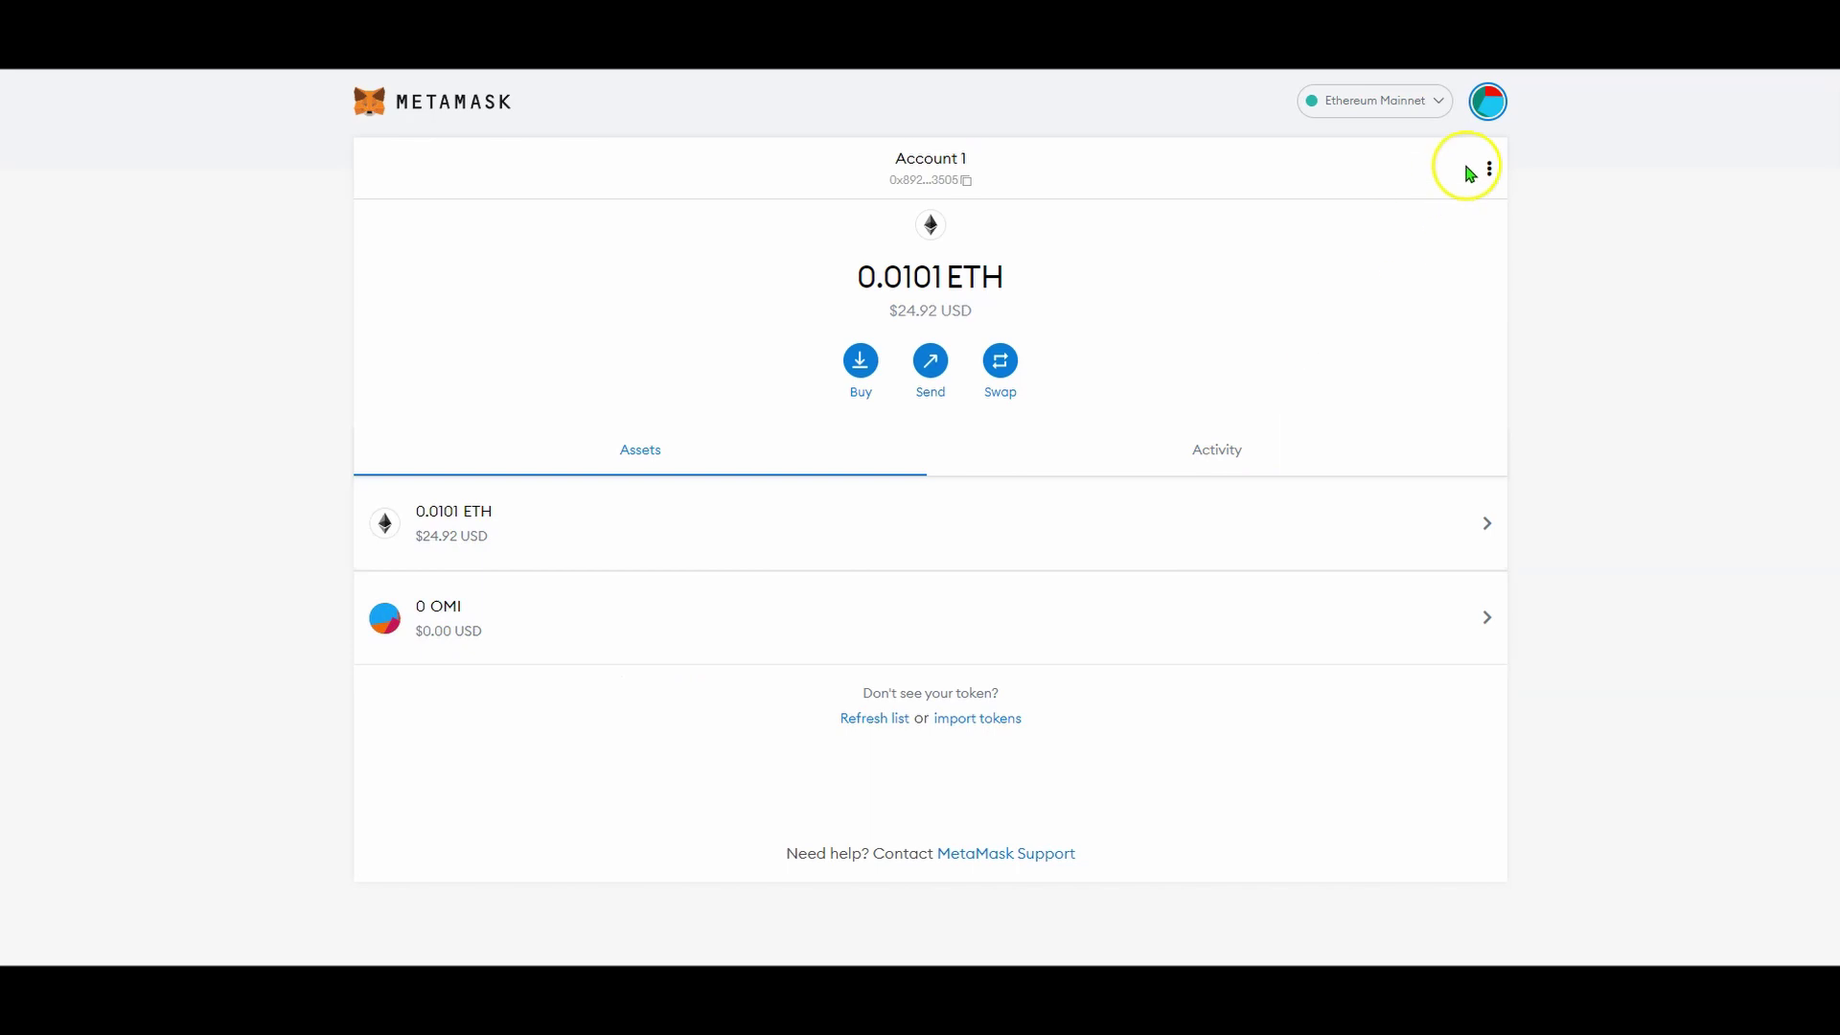
{"action": "left_click", "coordinate": [1432, 100]}
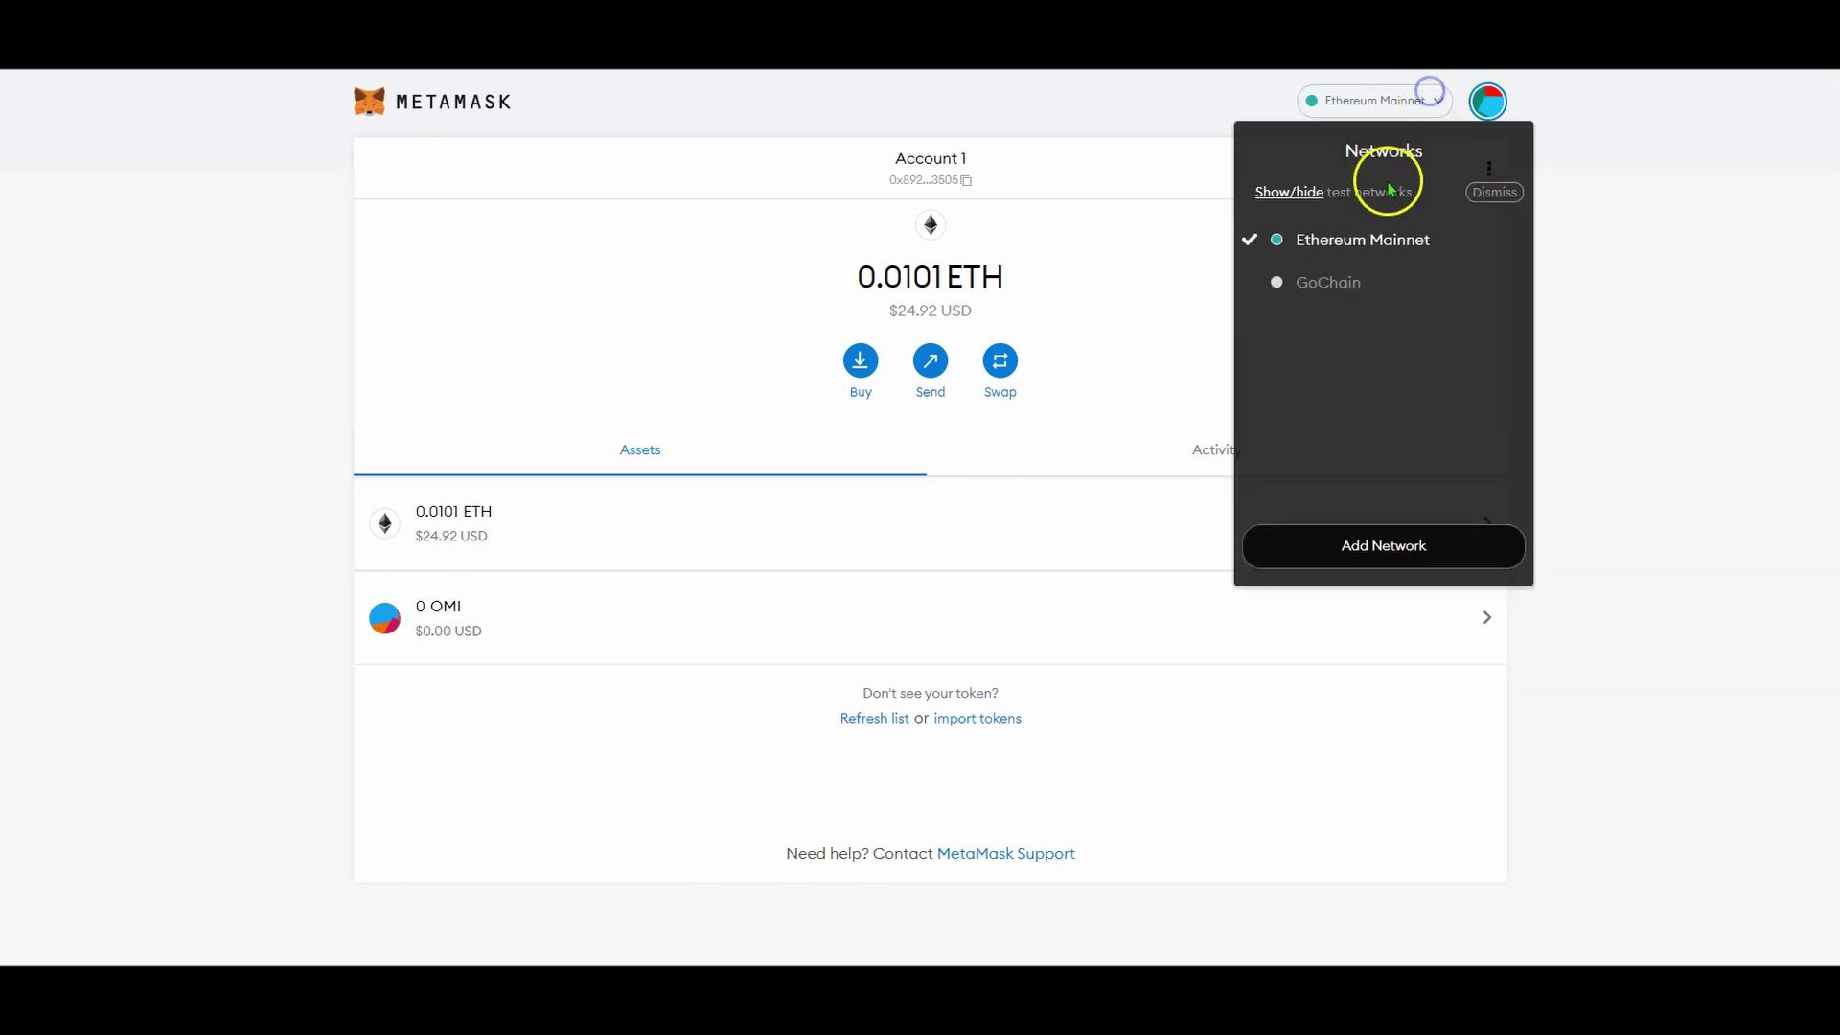
{"action": "left_click", "coordinate": [1321, 299]}
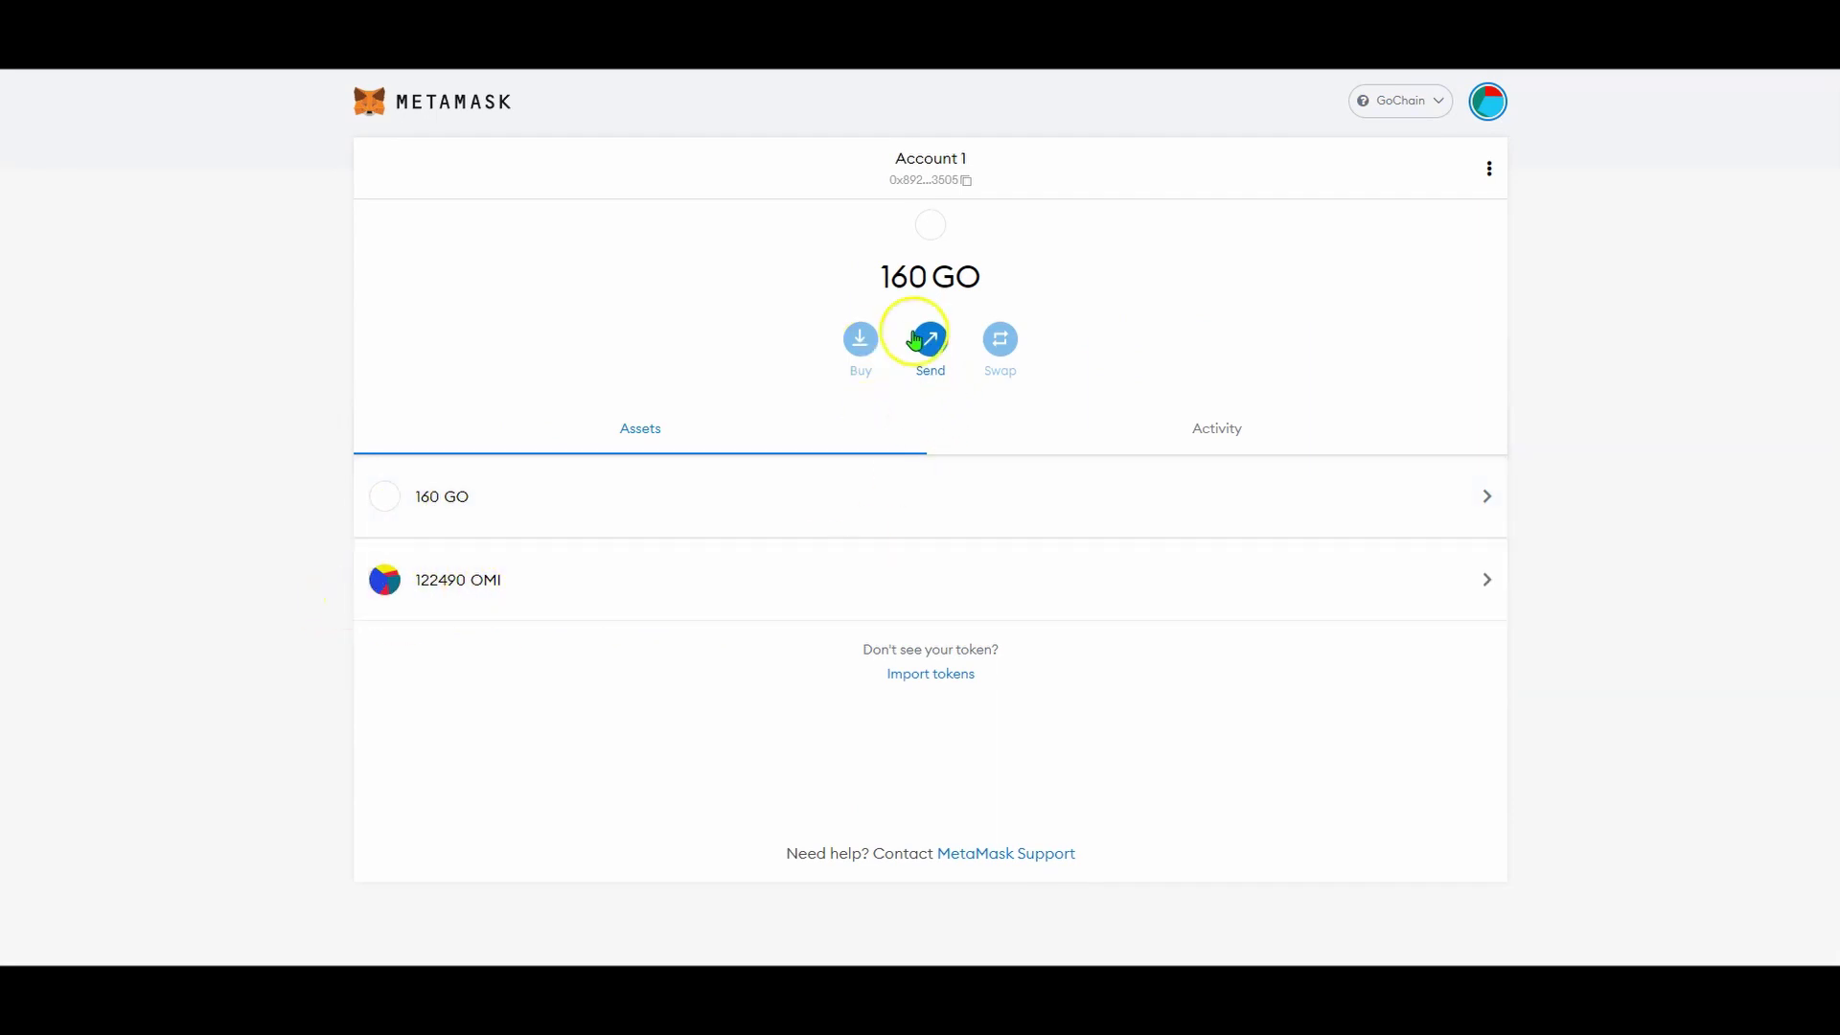
{"action": "left_click", "coordinate": [1438, 105]}
{"action": "left_click", "coordinate": [1321, 235]}
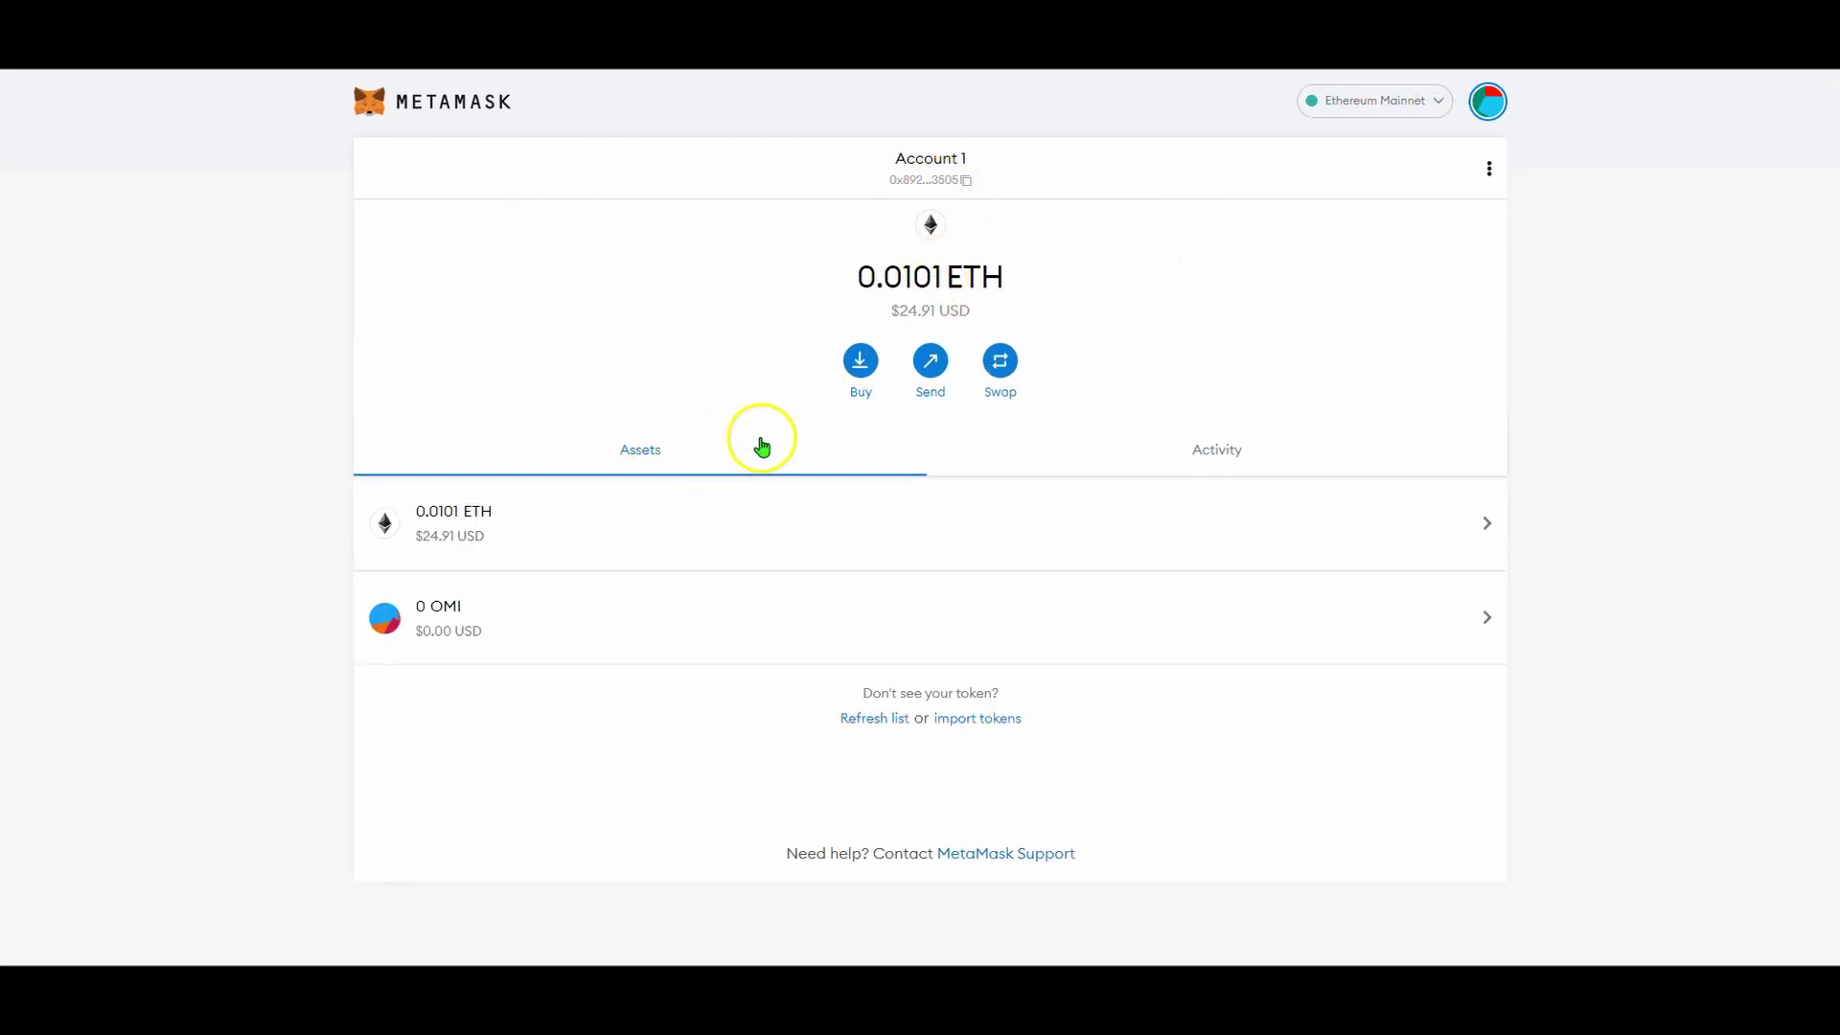
{"action": "left_click", "coordinate": [1419, 103]}
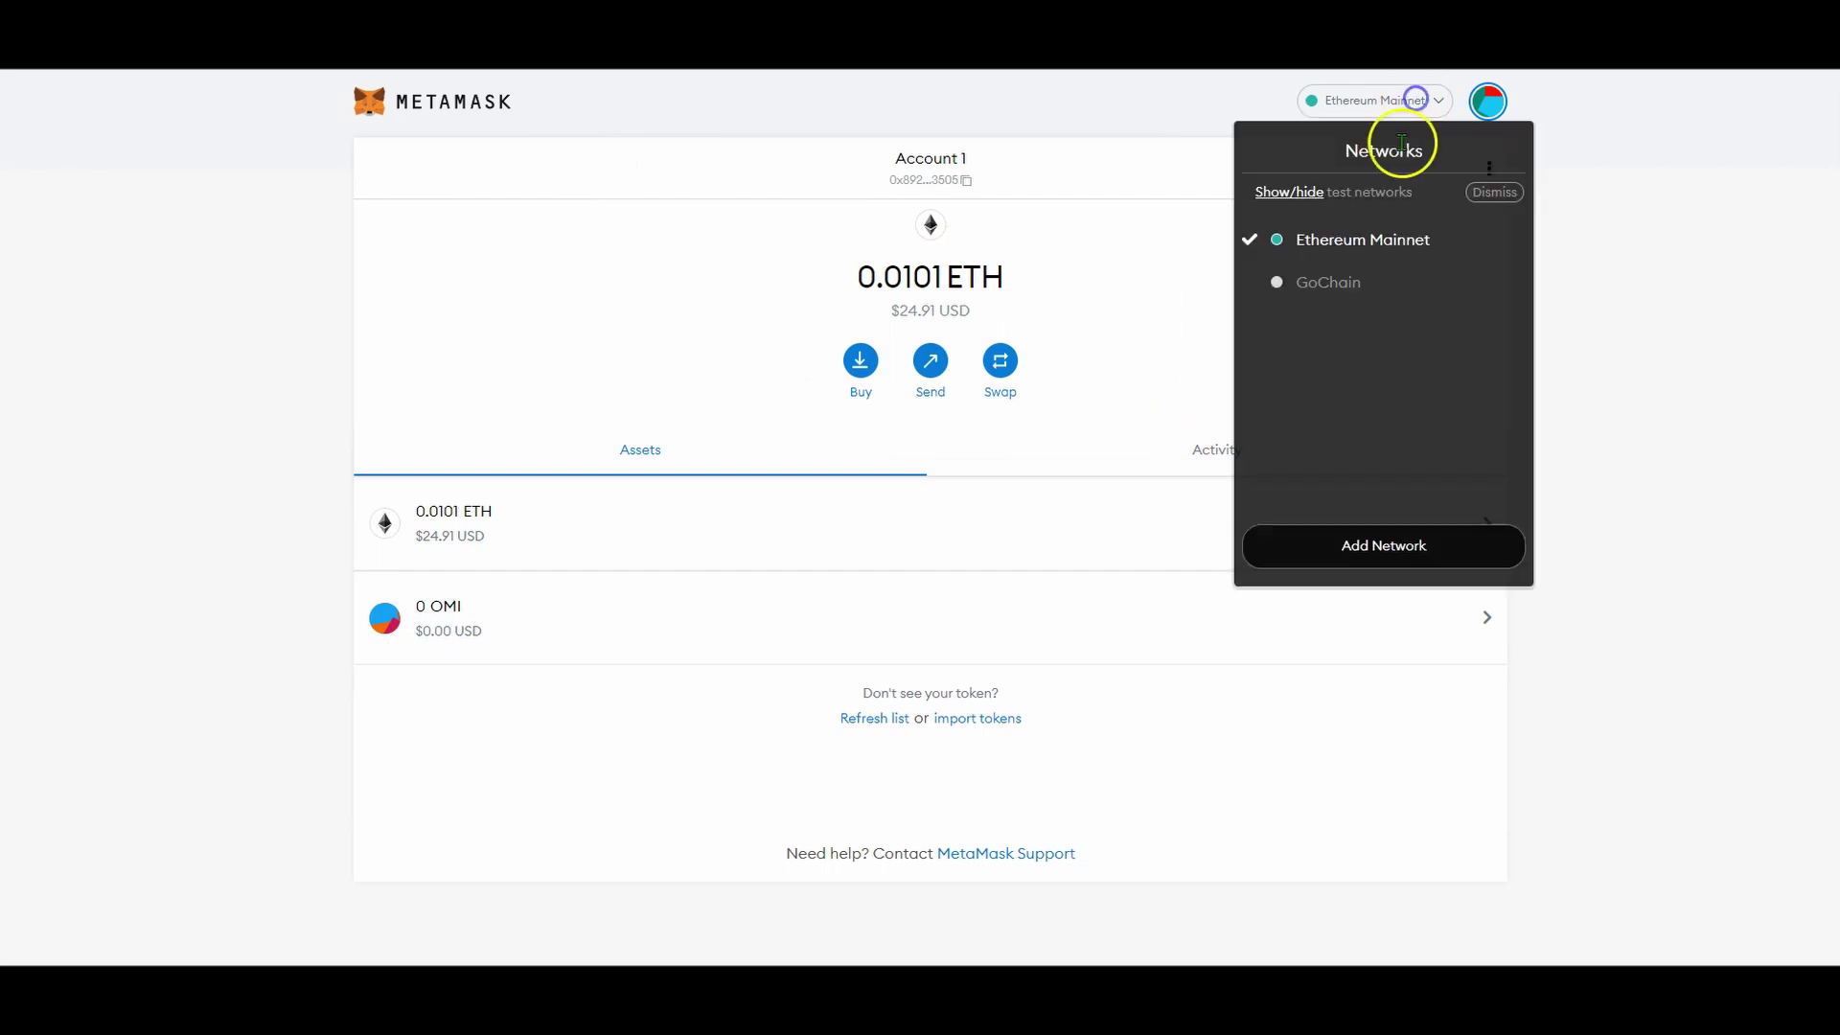
{"action": "left_click", "coordinate": [1350, 297]}
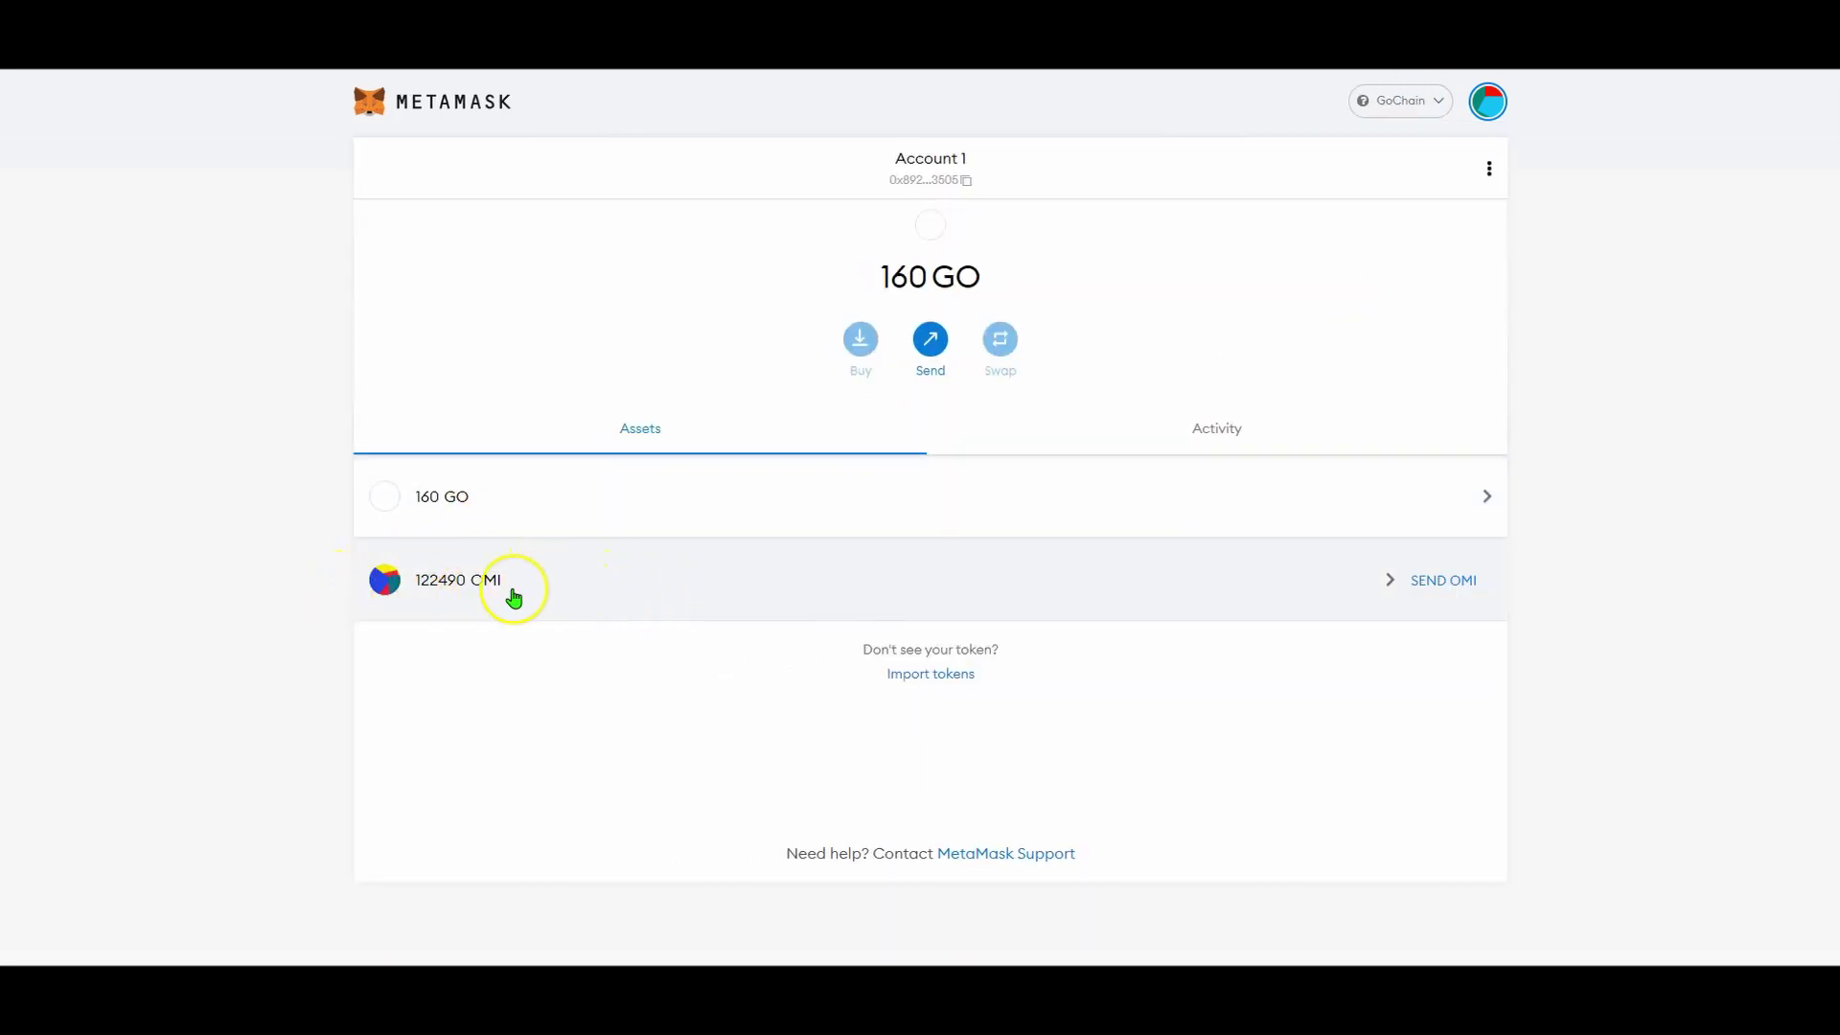
{"action": "left_click", "coordinate": [1400, 101]}
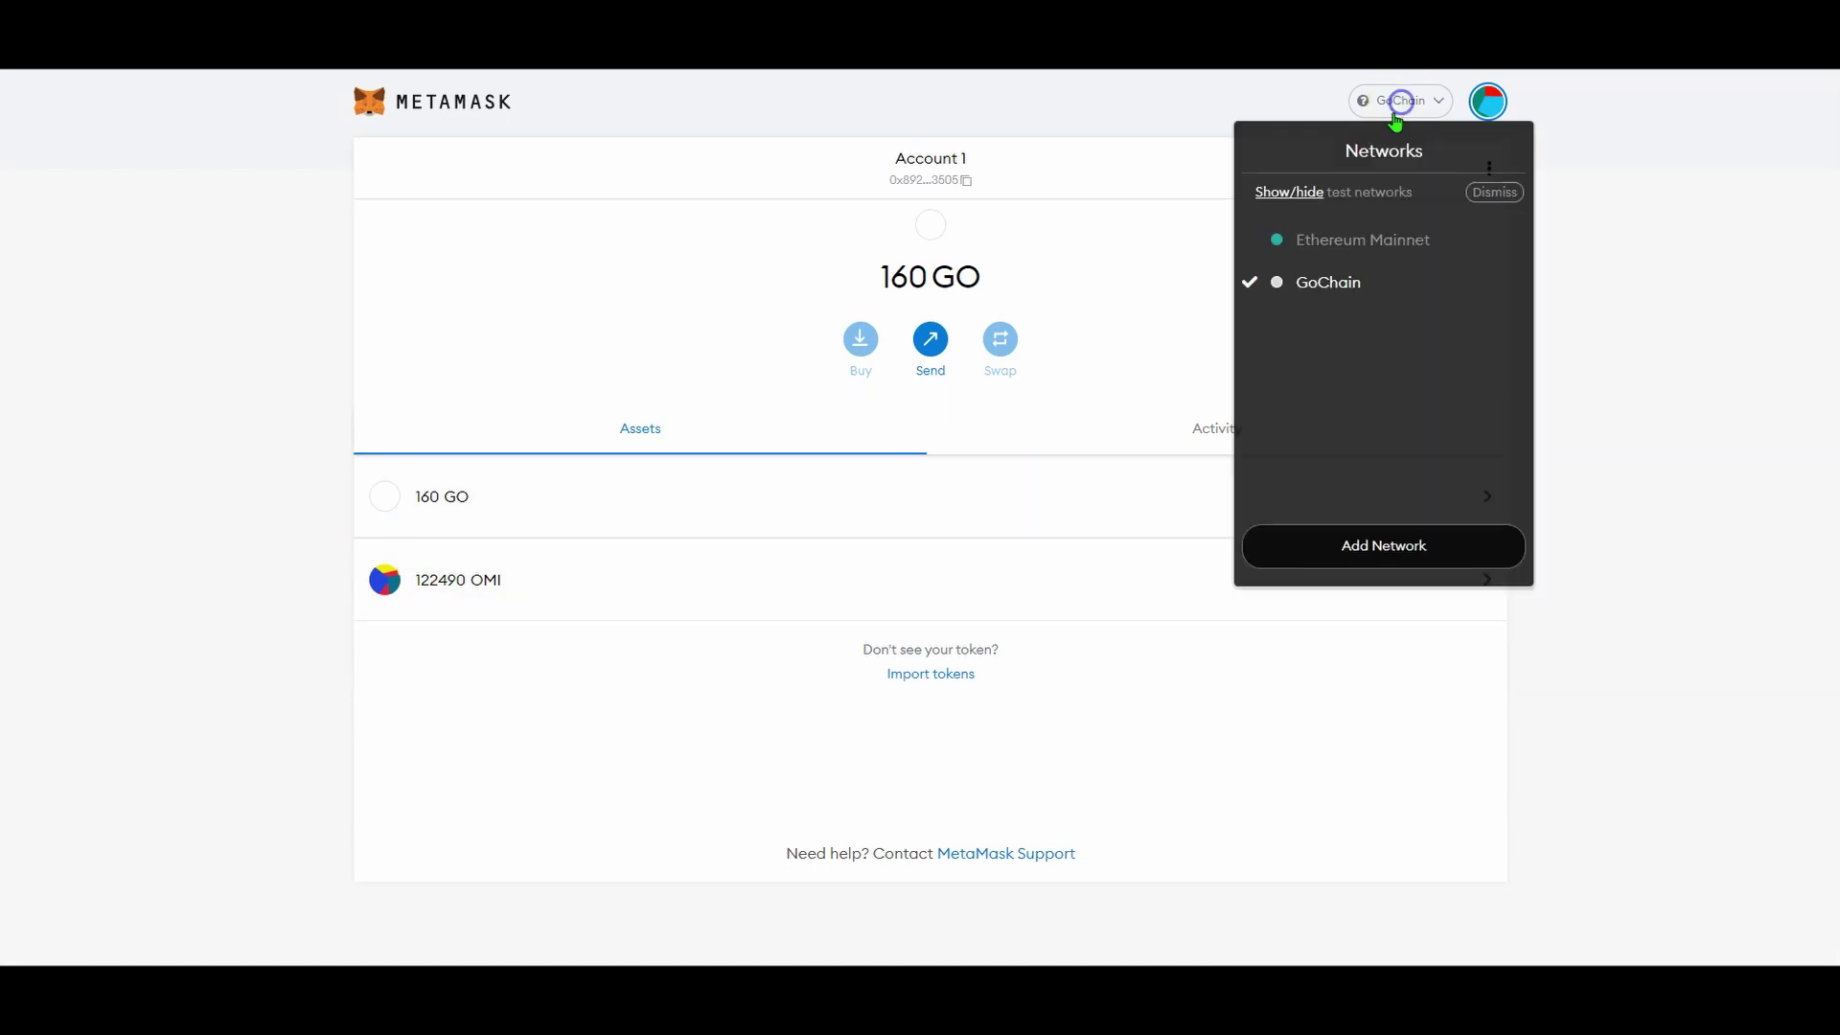
{"action": "left_click", "coordinate": [1304, 240]}
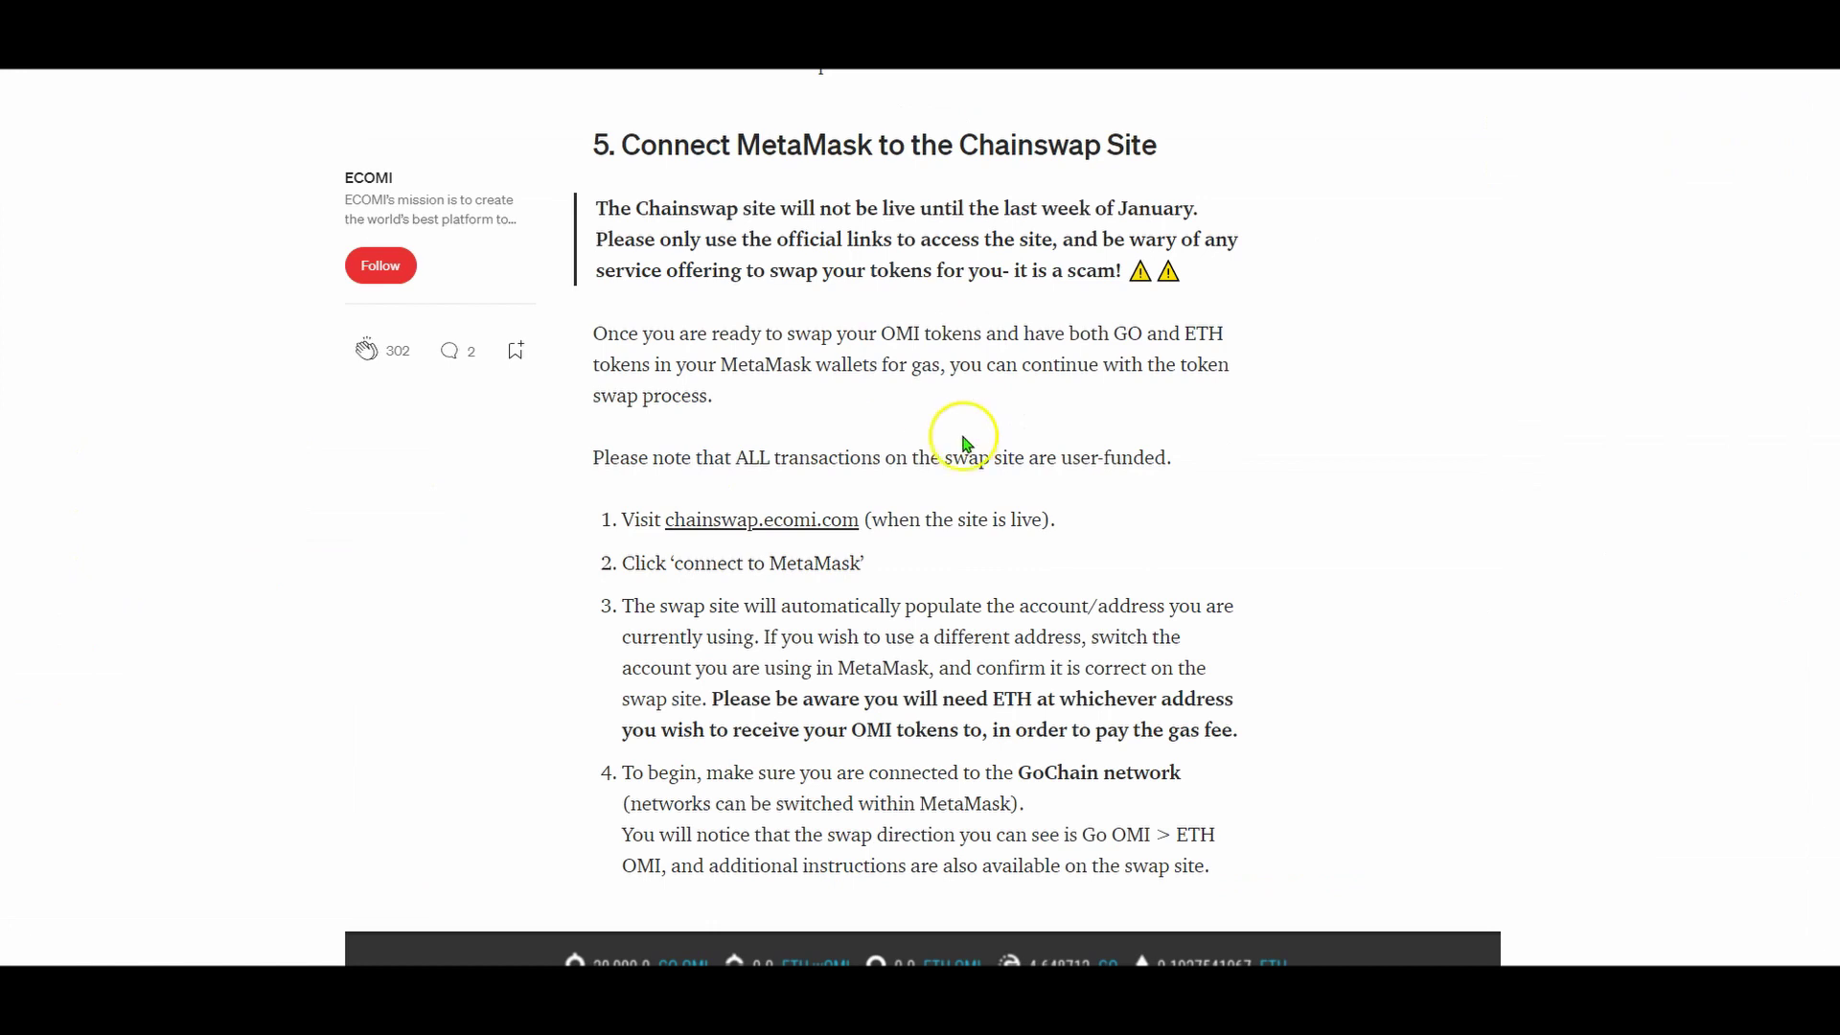
Read Step 5 of the ECOMI guide, highlighting the line about auto-filling the account.
{"action": "scroll", "coordinate": [958, 436], "scroll_direction": "down", "scroll_amount": 2}
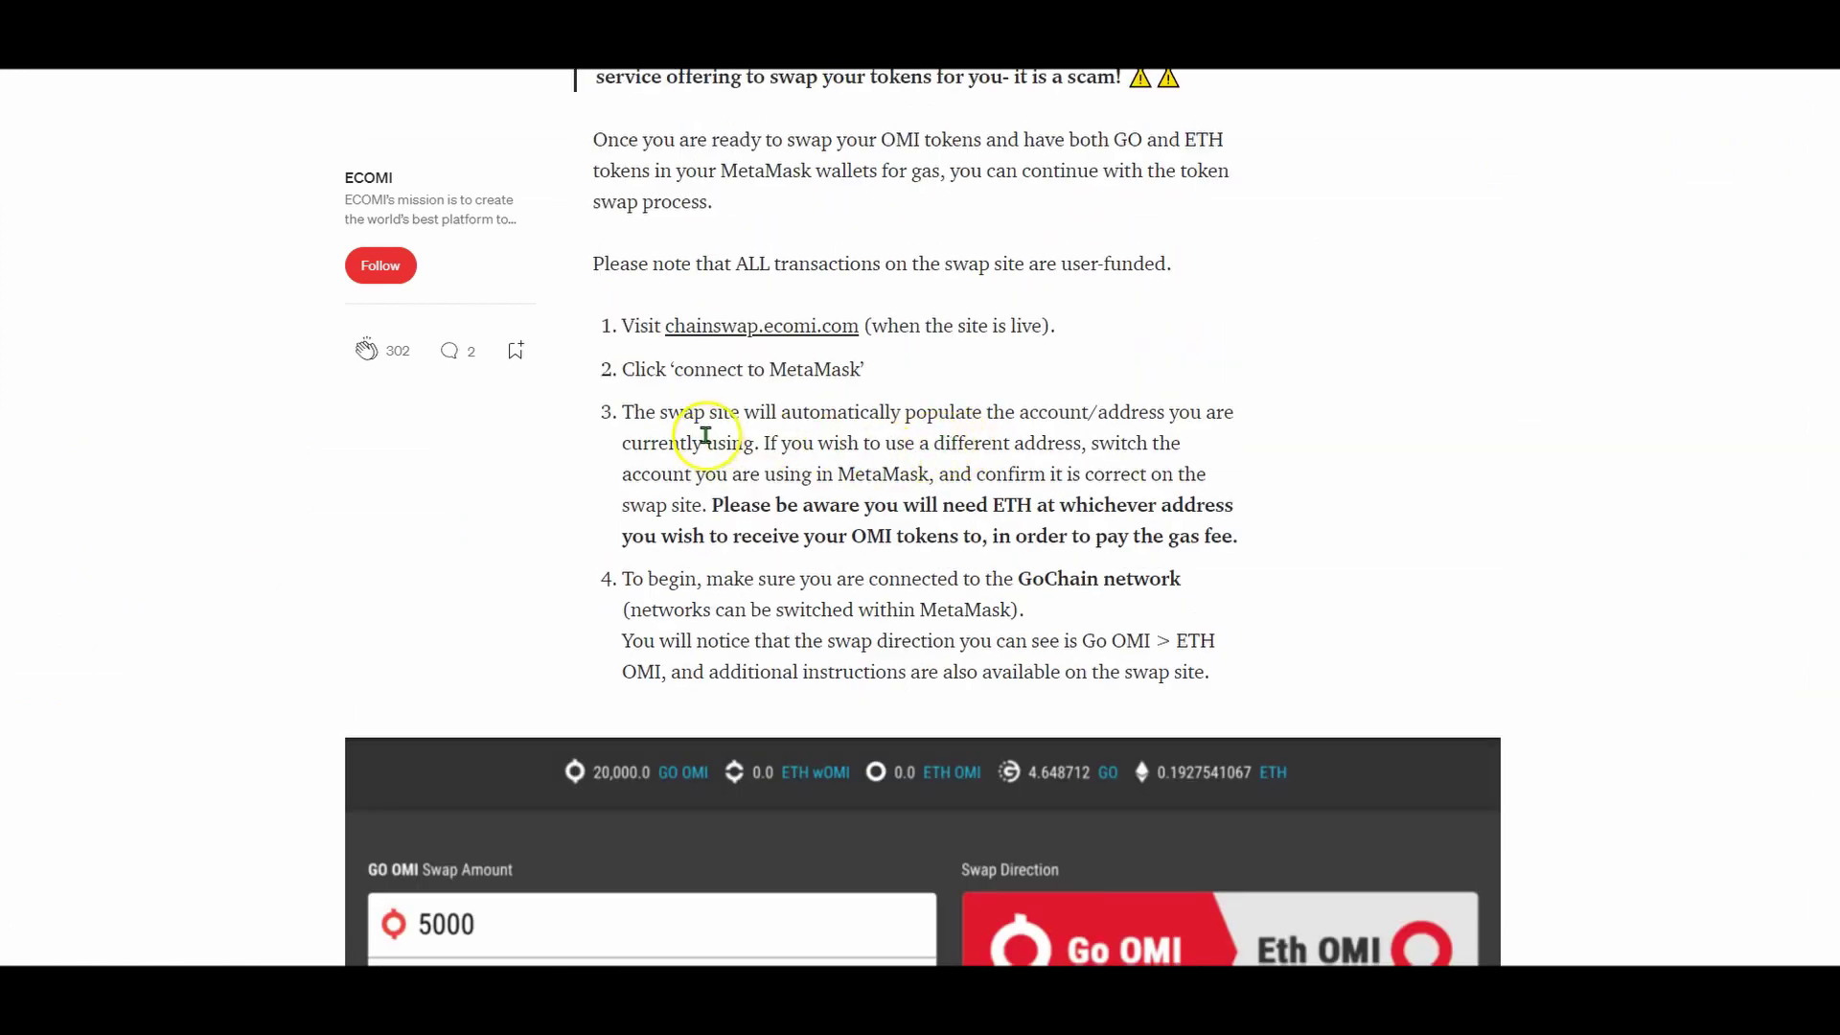
{"action": "left_click_drag", "start_coordinate": [767, 417], "coordinate": [1060, 411]}
{"action": "left_click", "coordinate": [988, 413]}
{"action": "scroll", "coordinate": [940, 408], "scroll_direction": "up", "scroll_amount": 2}
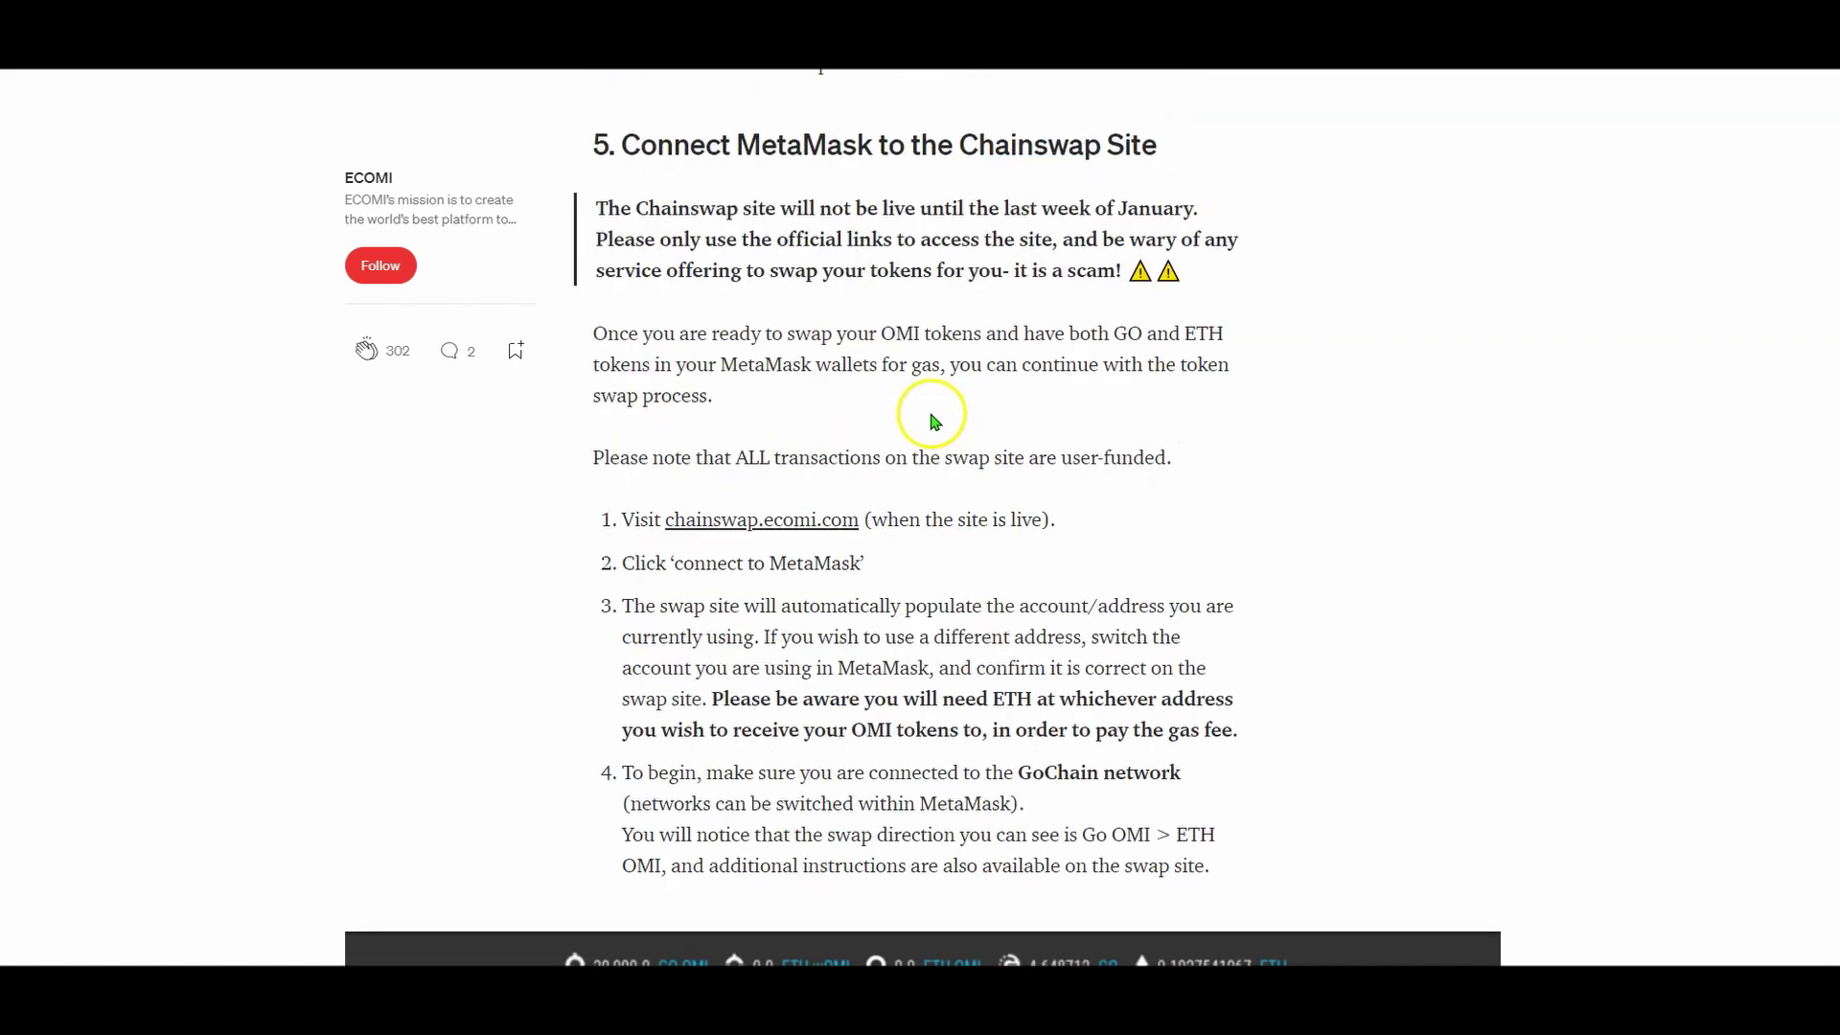
{"action": "left_click_drag", "start_coordinate": [641, 144], "coordinate": [1133, 147]}
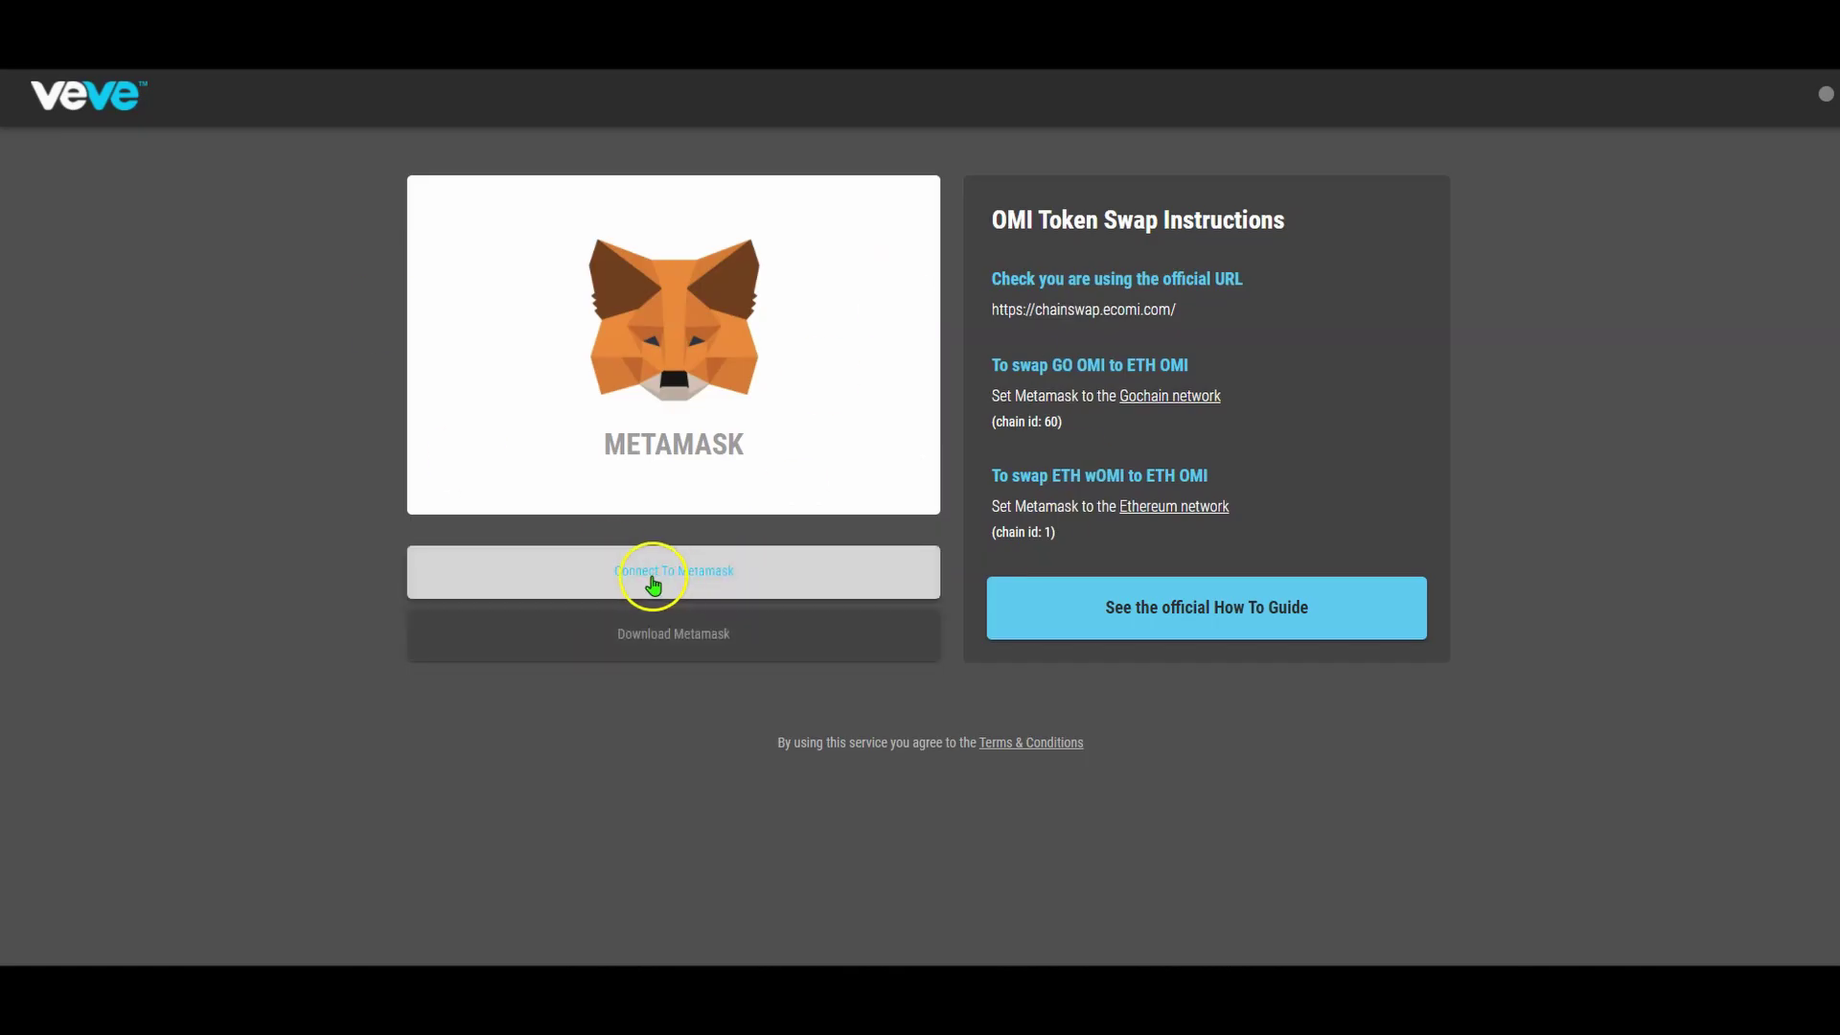
Connect MetaMask Account 1 to the ECOMI Chainswap site.
{"action": "left_click", "coordinate": [652, 583]}
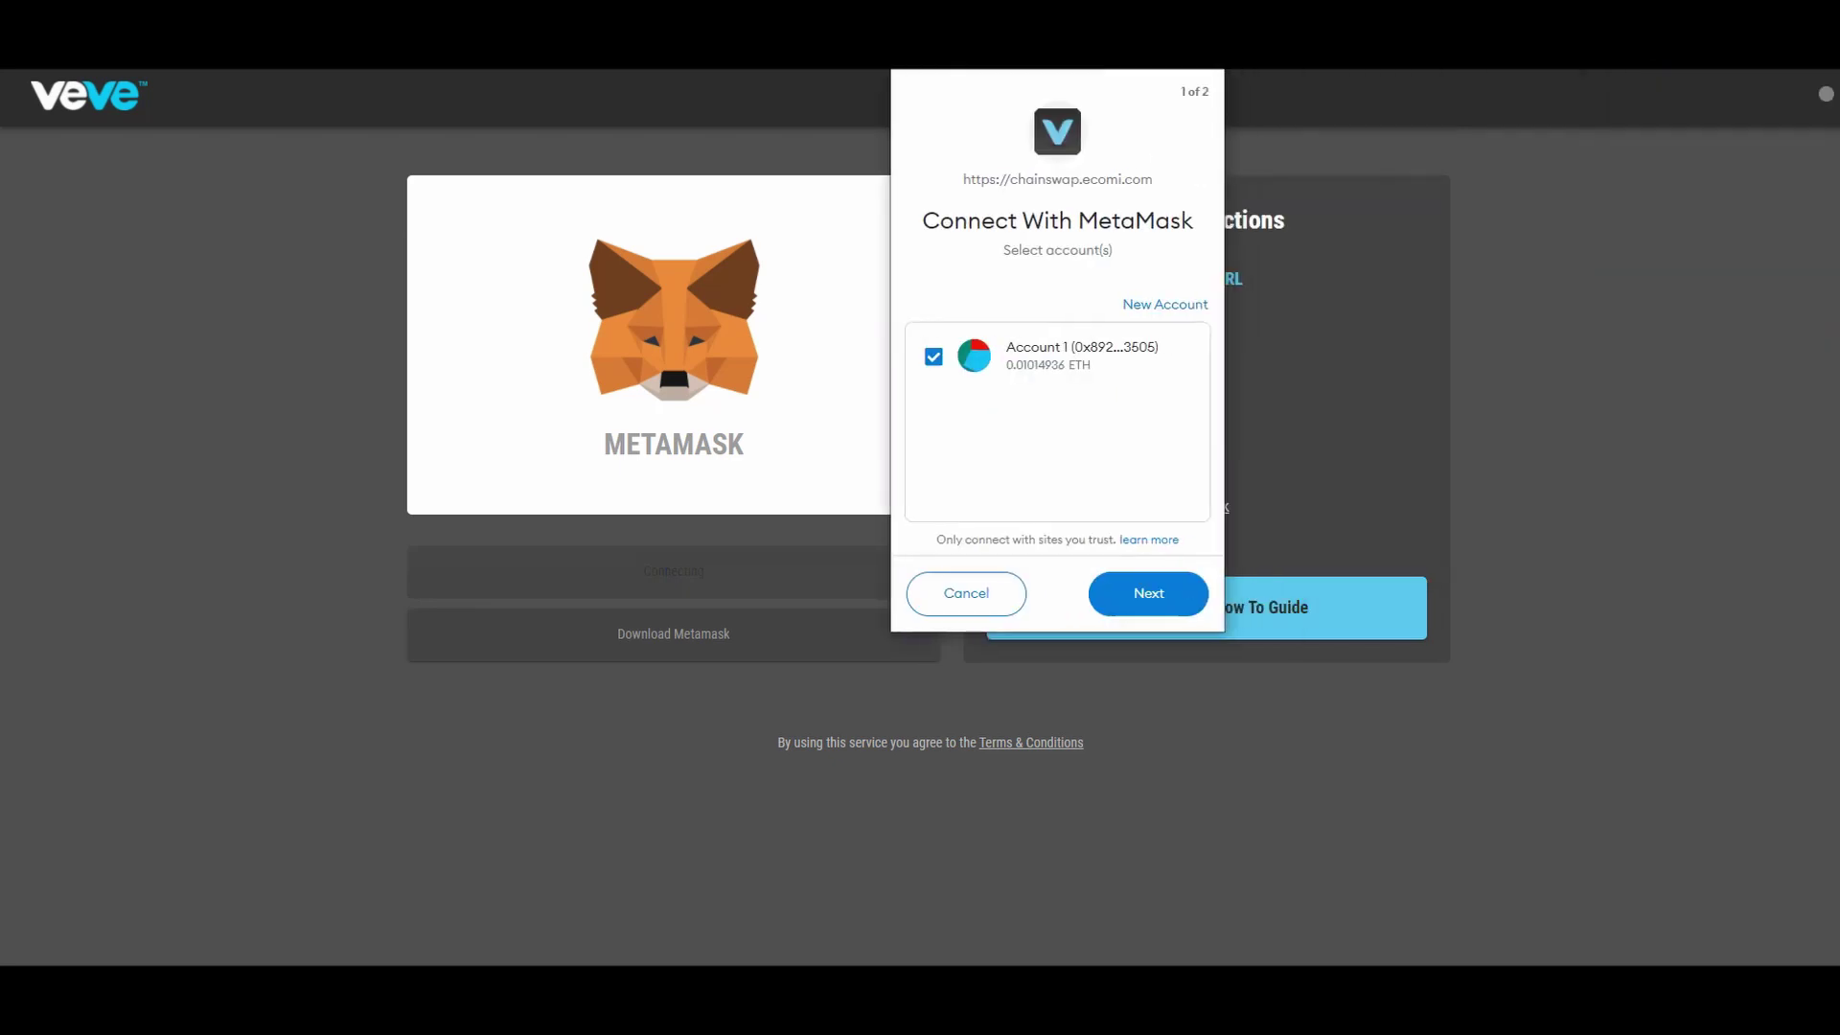
{"action": "left_click", "coordinate": [1147, 594]}
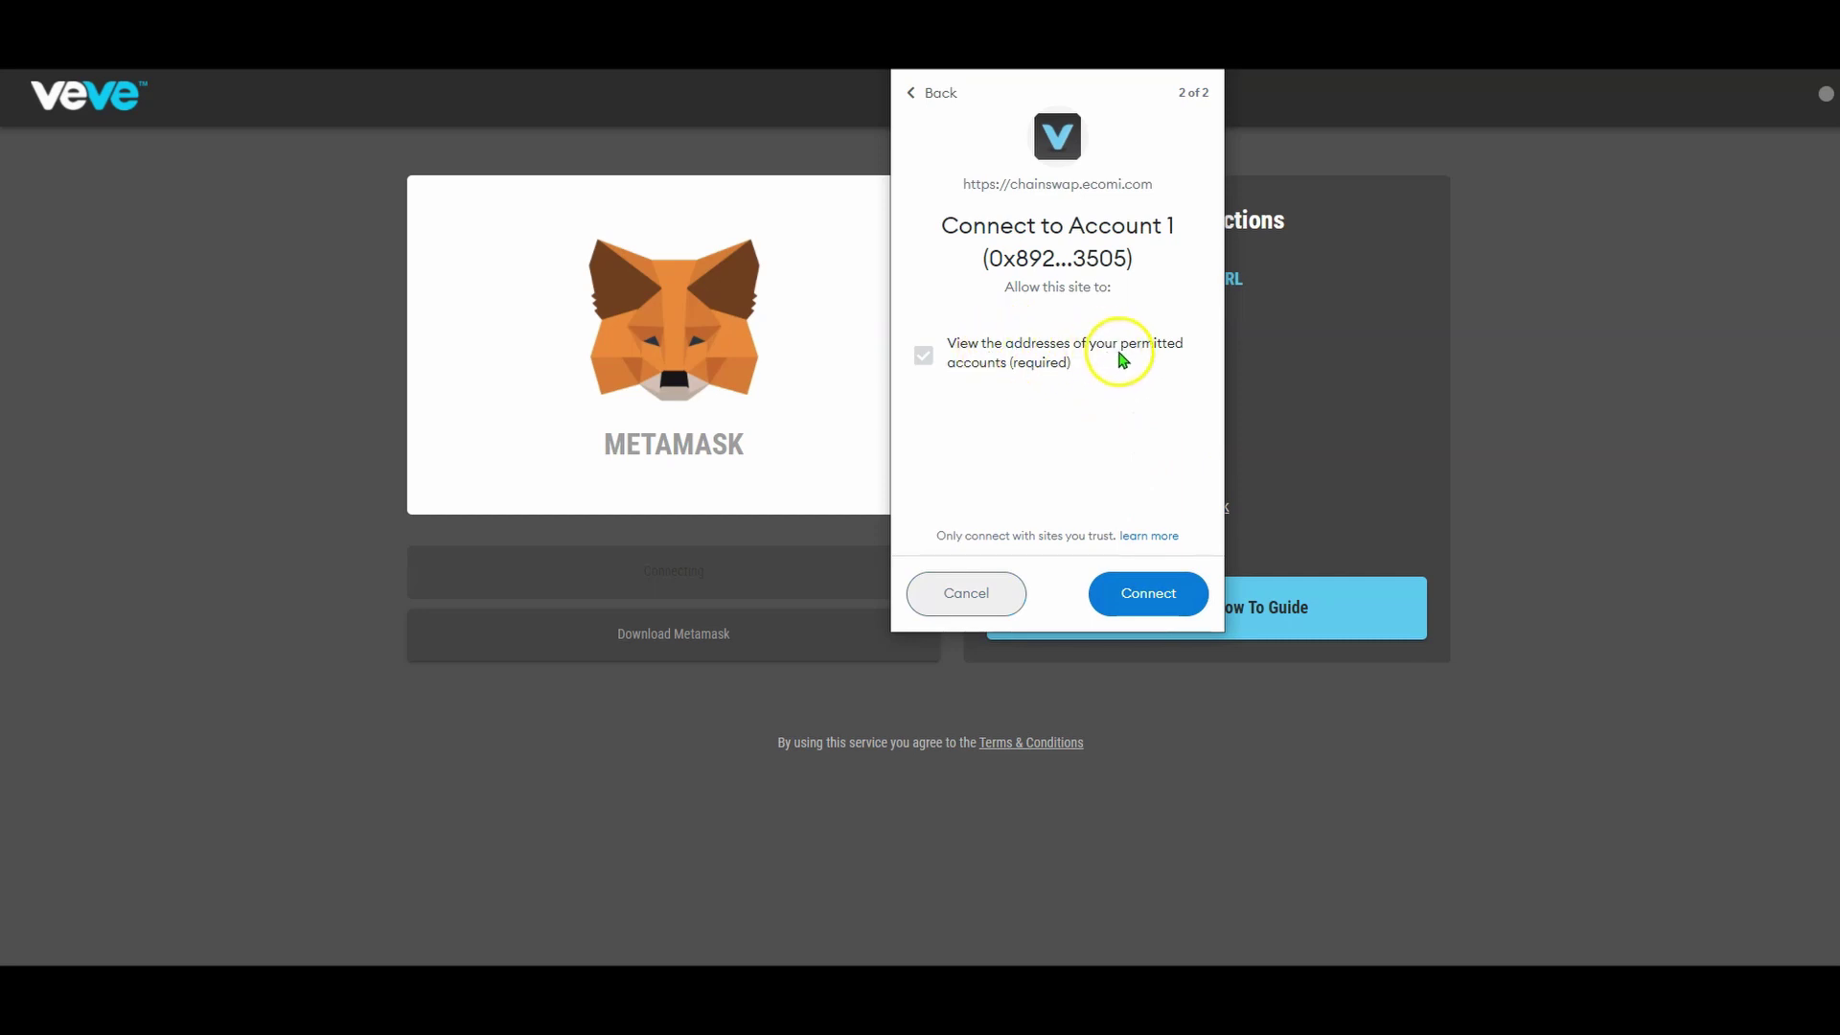
{"action": "left_click", "coordinate": [1161, 599]}
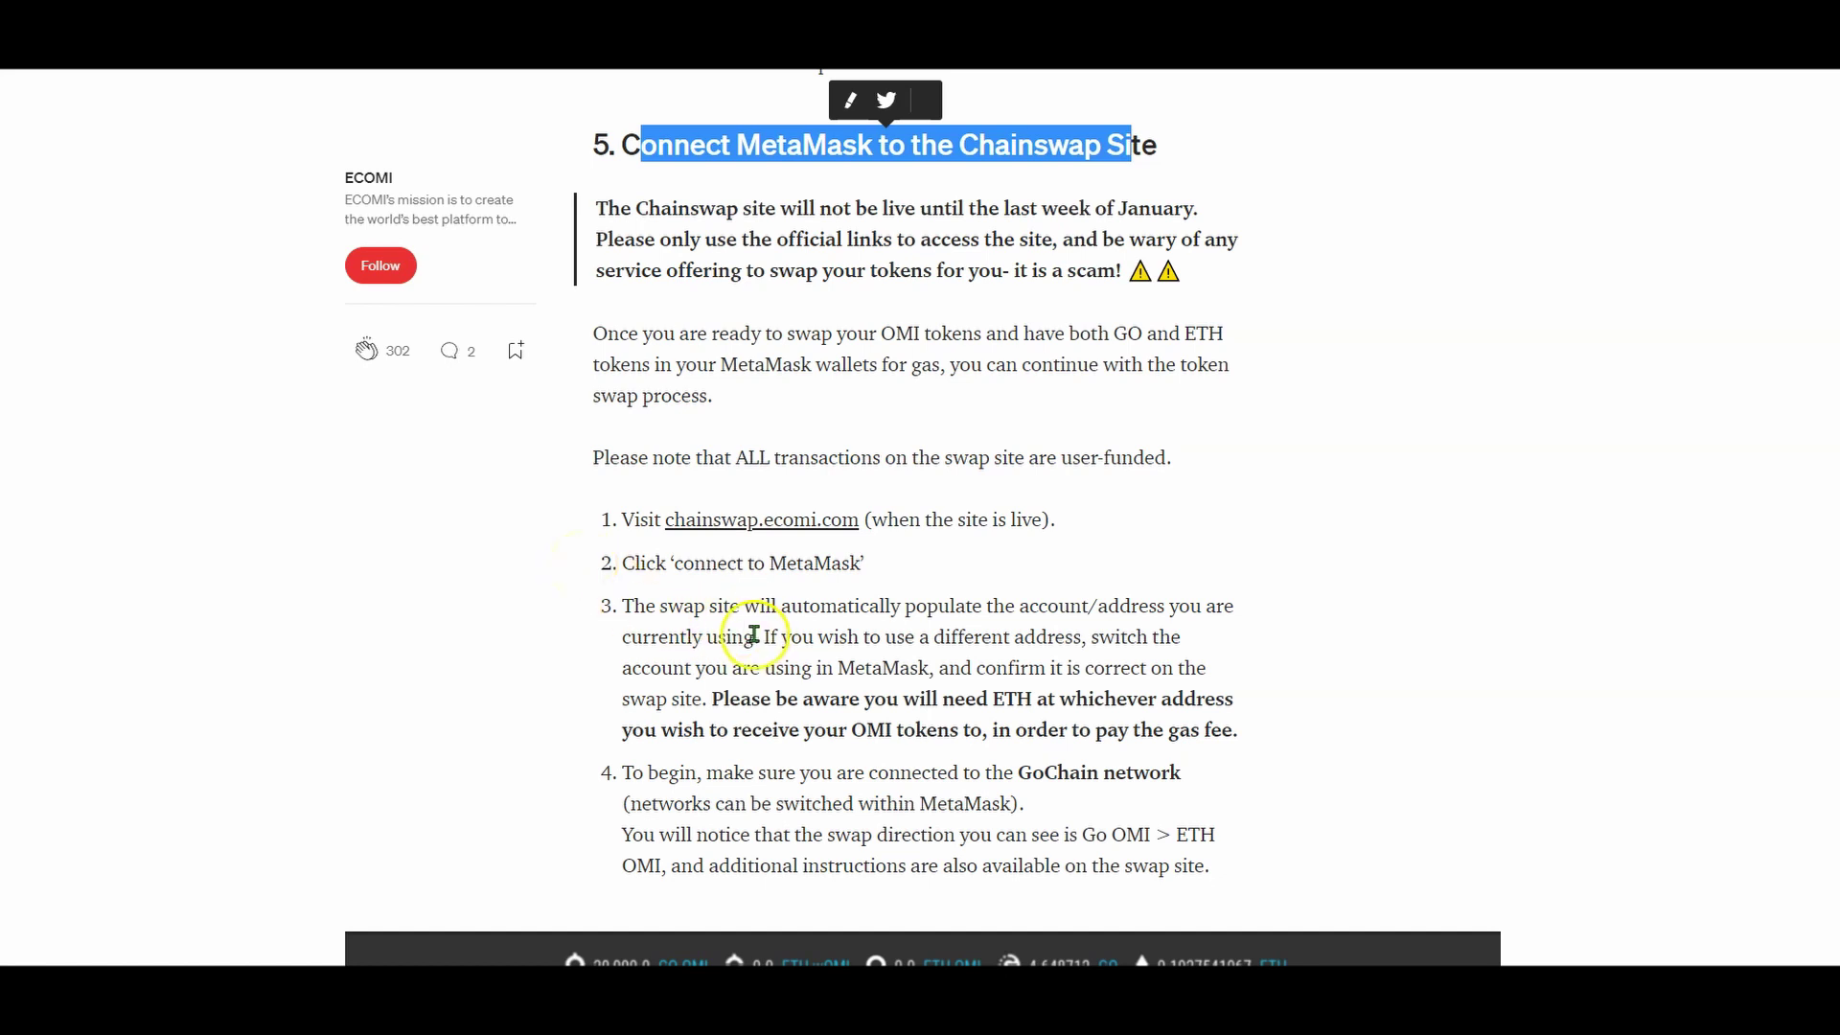
{"action": "left_click_drag", "start_coordinate": [803, 606], "coordinate": [1102, 615]}
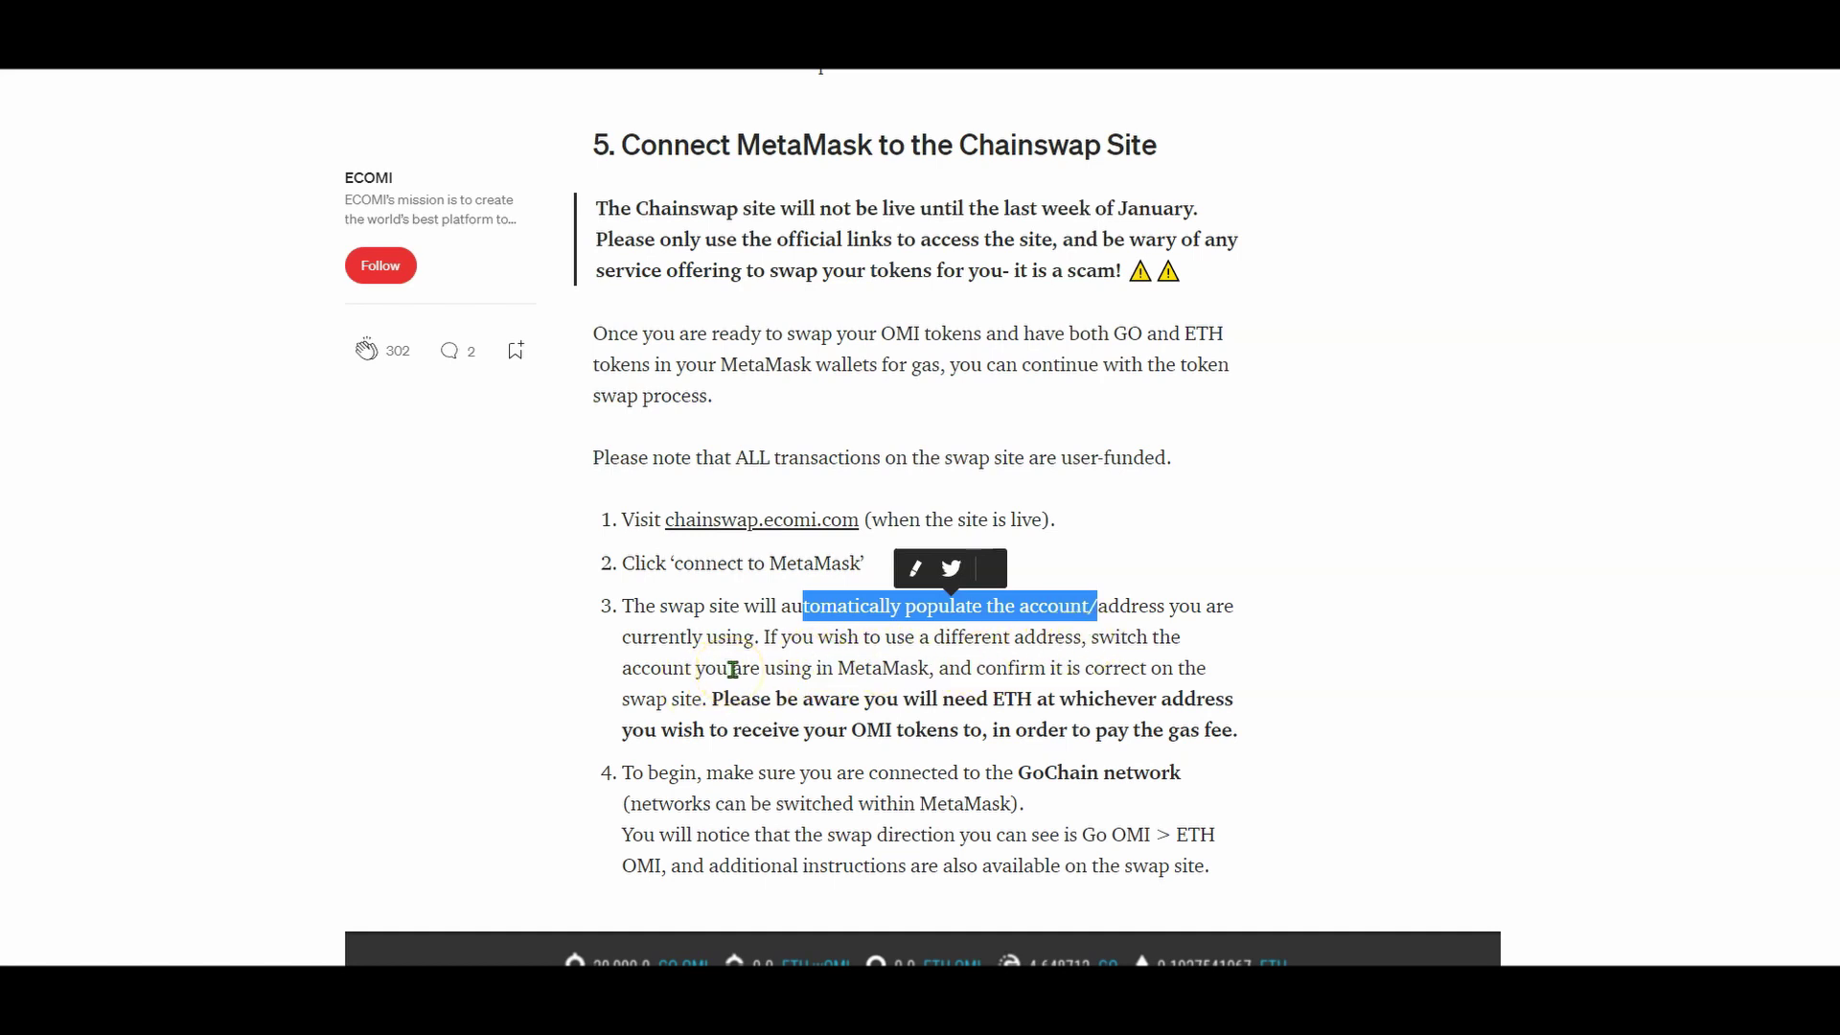
{"action": "left_click_drag", "start_coordinate": [734, 669], "coordinate": [911, 669]}
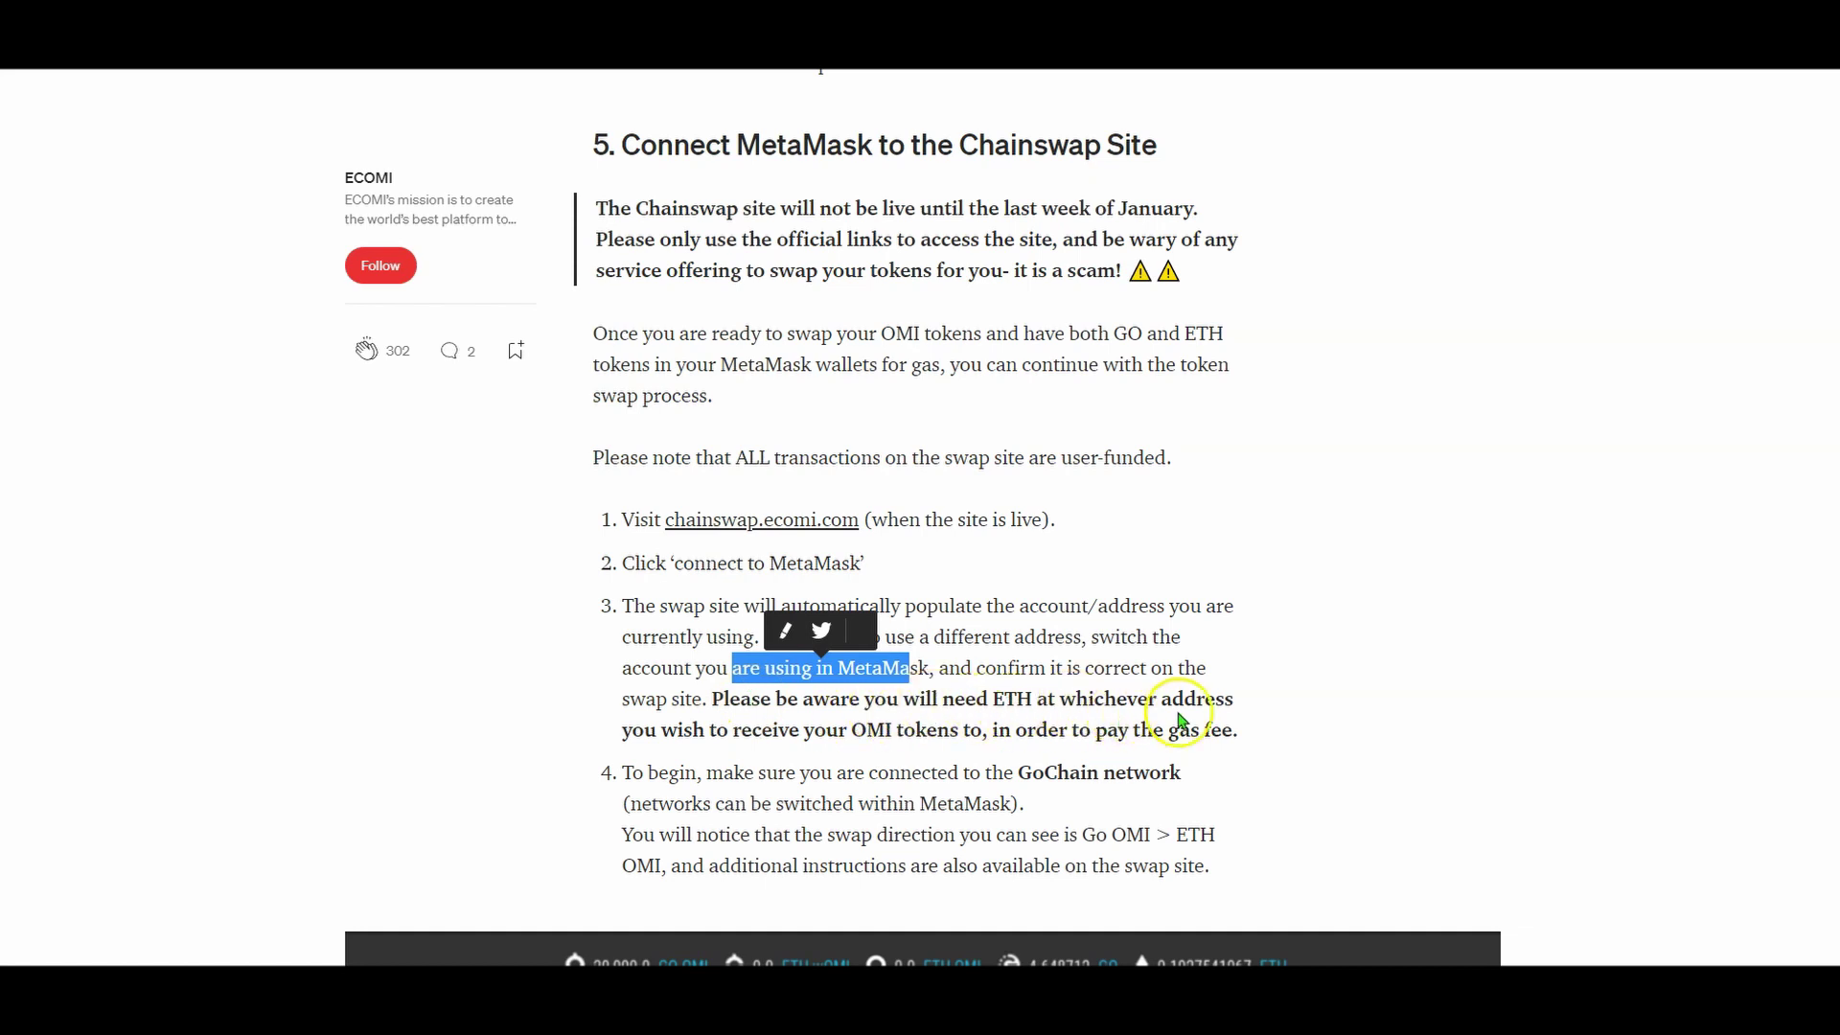
{"action": "left_click_drag", "start_coordinate": [752, 731], "coordinate": [920, 734]}
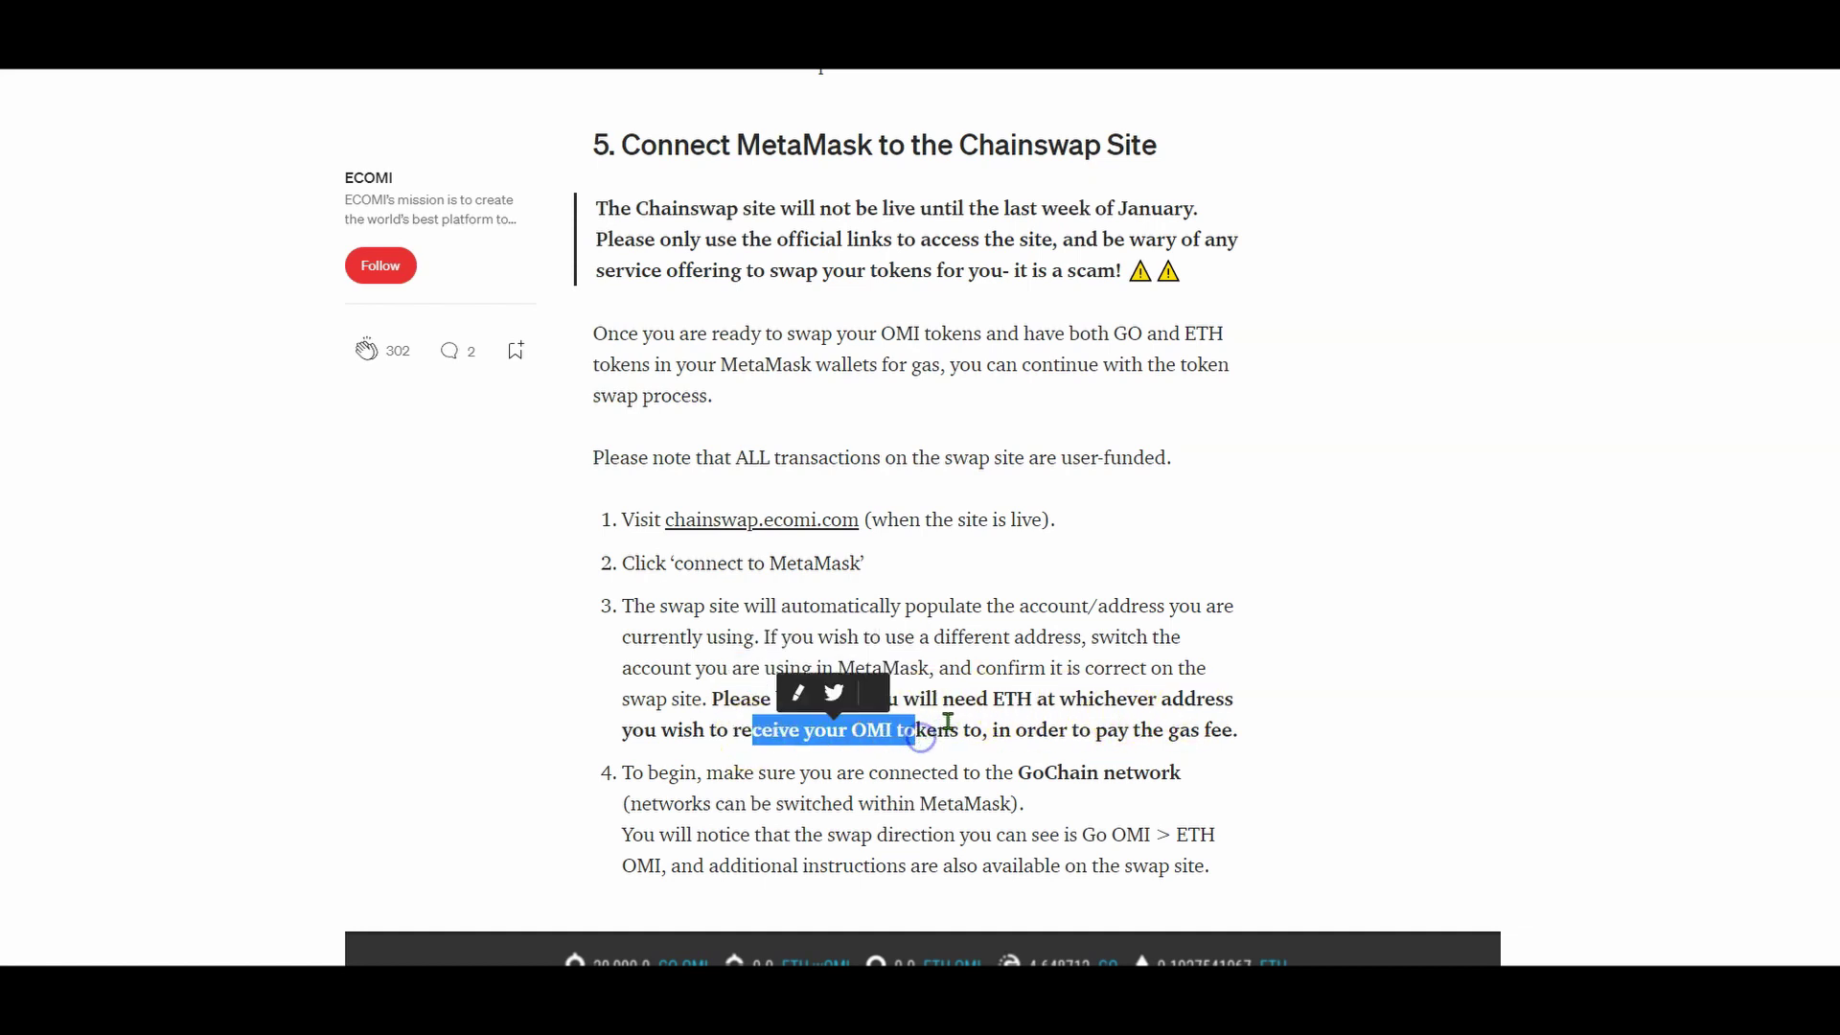
{"action": "scroll", "coordinate": [868, 821], "scroll_direction": "down", "scroll_amount": 2}
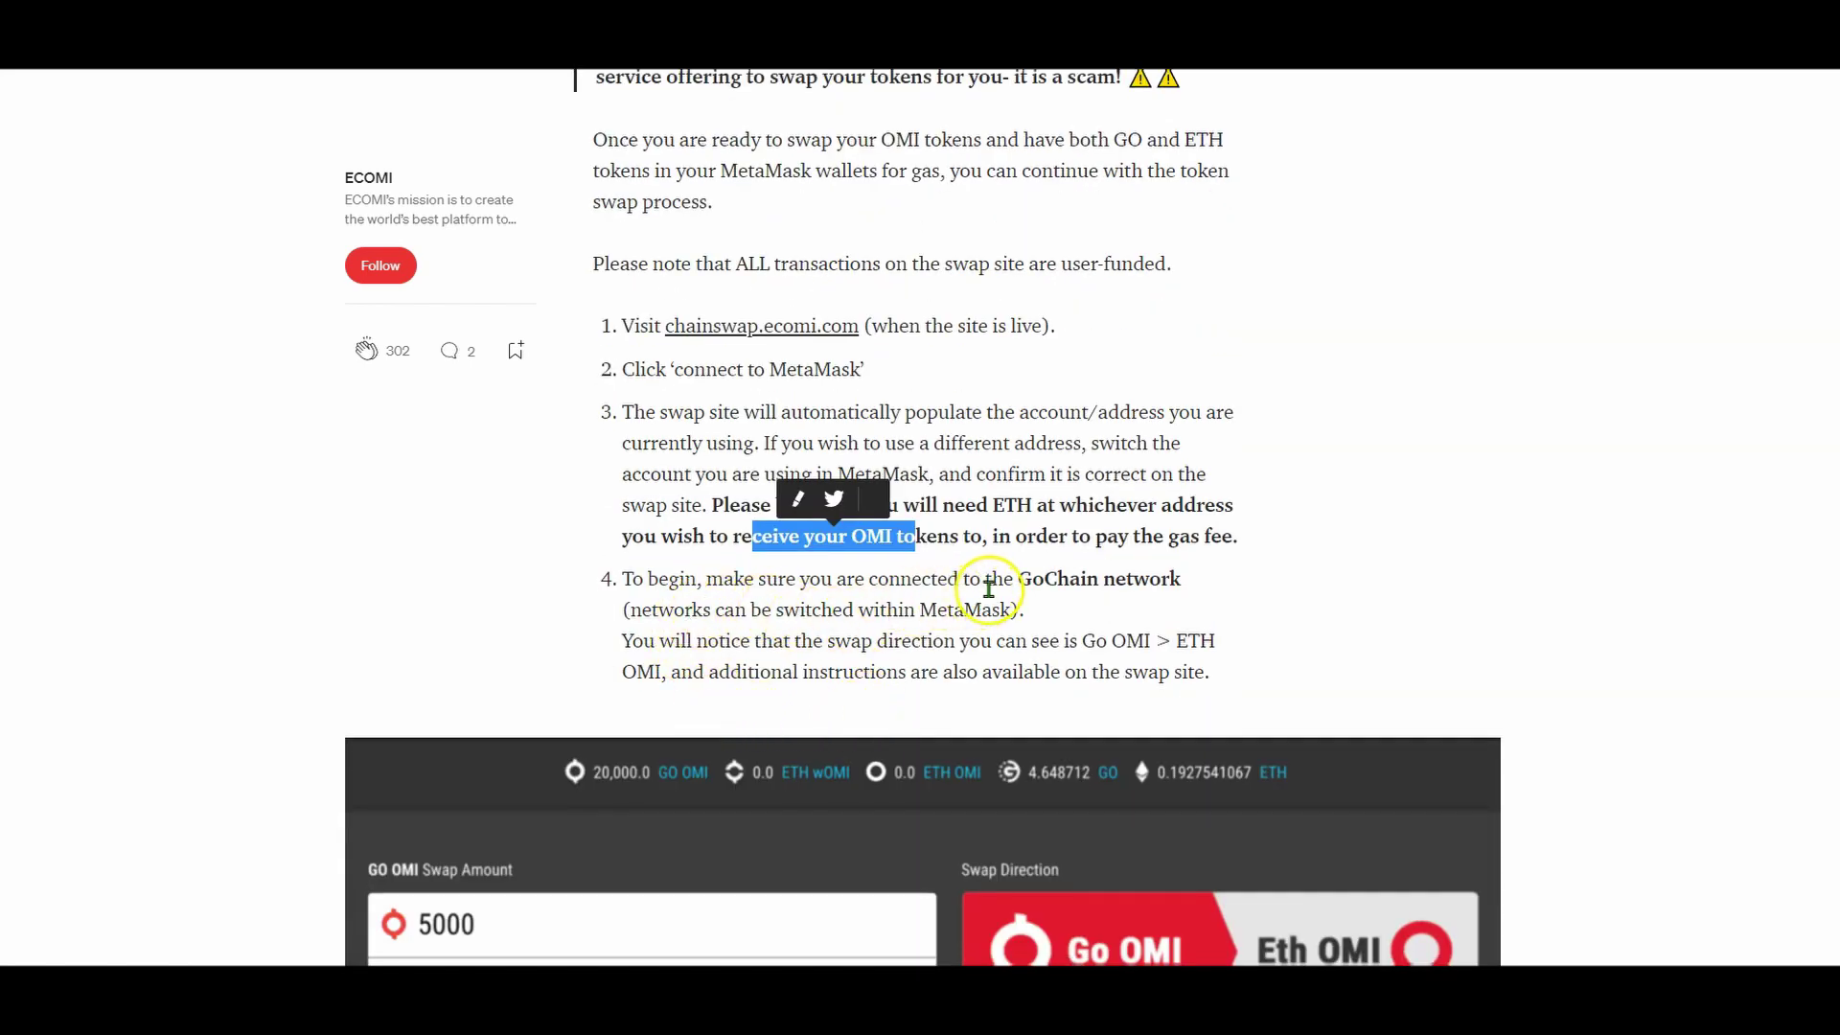
{"action": "scroll", "coordinate": [1112, 589], "scroll_direction": "down", "scroll_amount": 1}
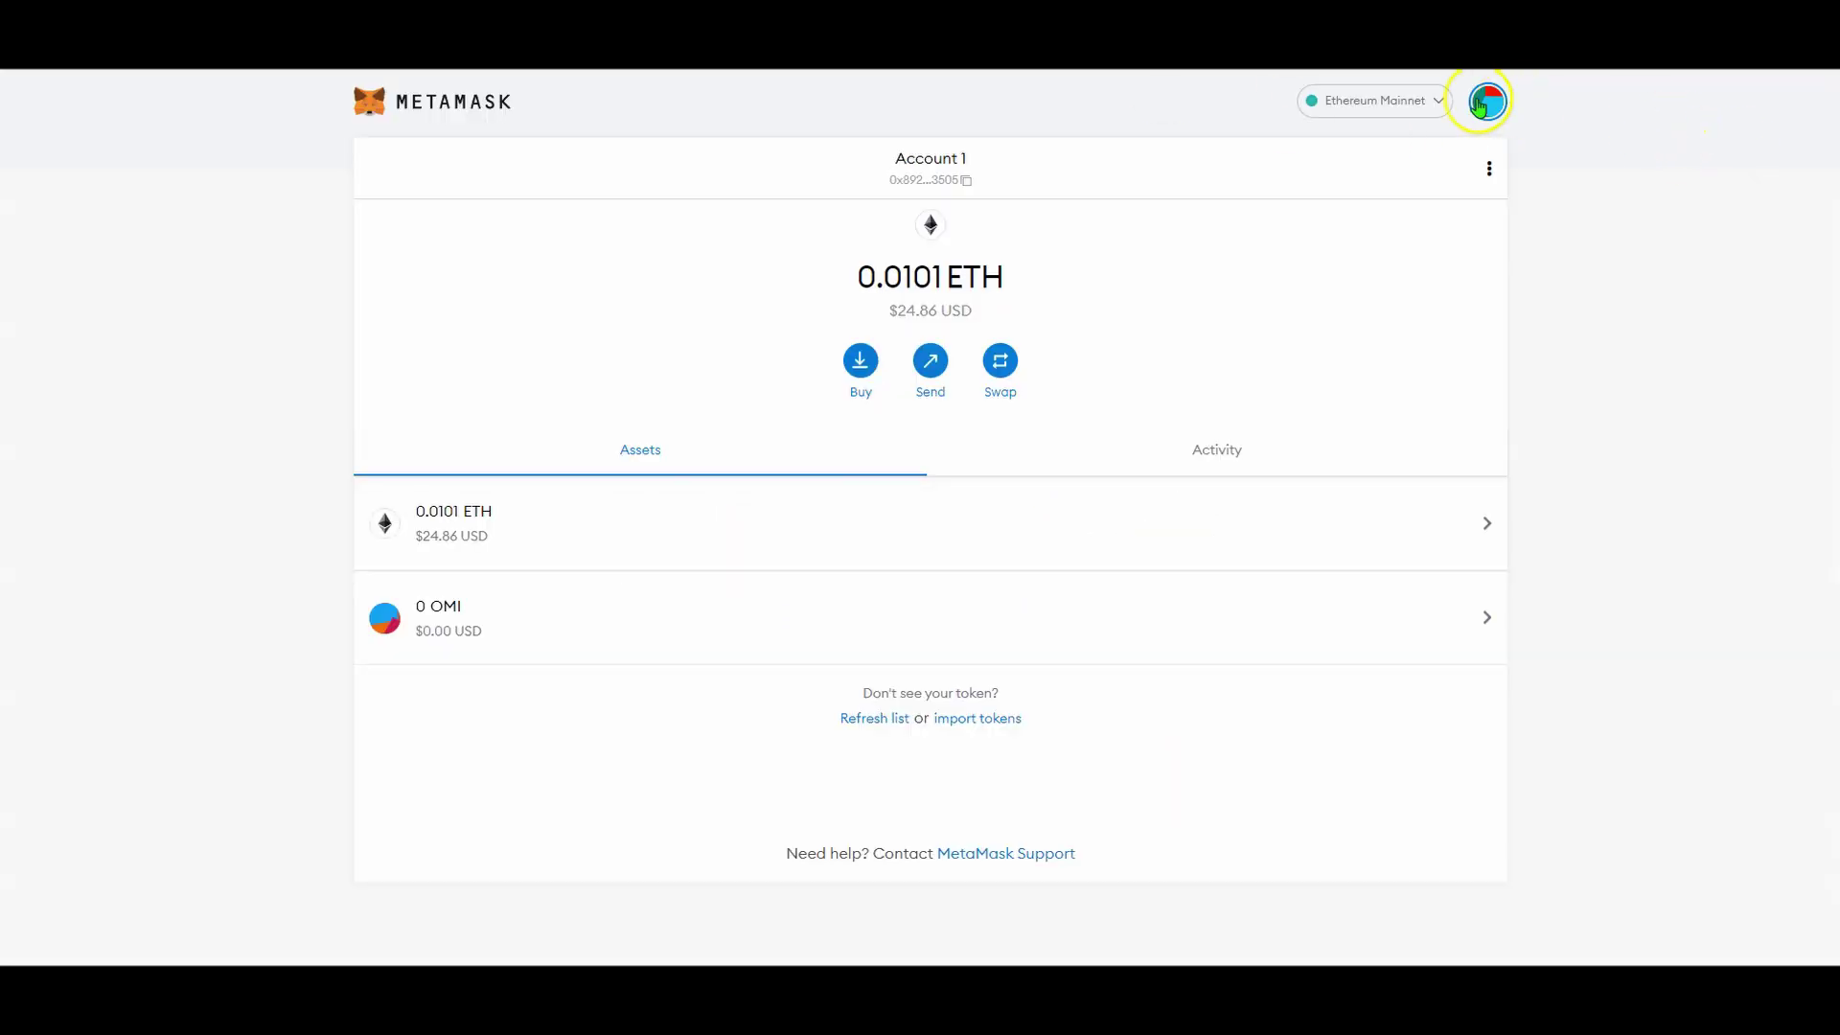
Switch the wallet to GoChain and check the Gochain Mainnet connection details.
{"action": "left_click", "coordinate": [1407, 100]}
{"action": "left_click", "coordinate": [1367, 275]}
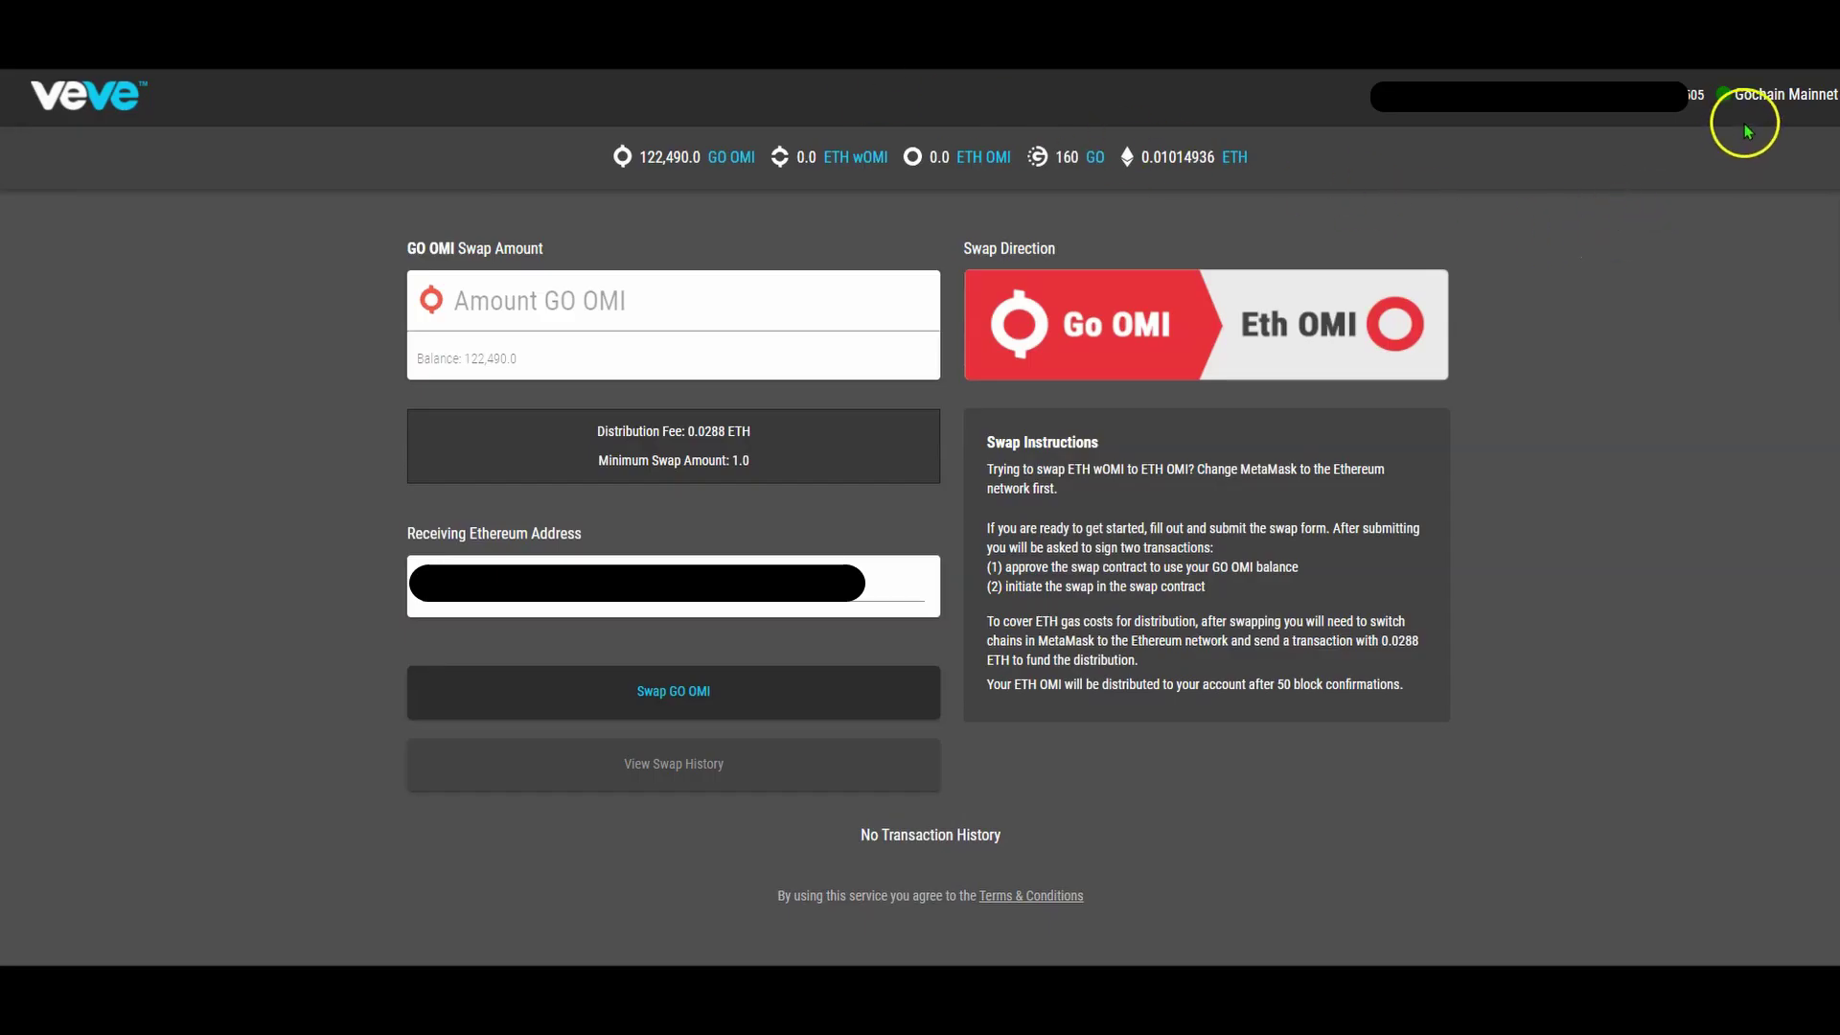
{"action": "left_click", "coordinate": [1750, 93]}
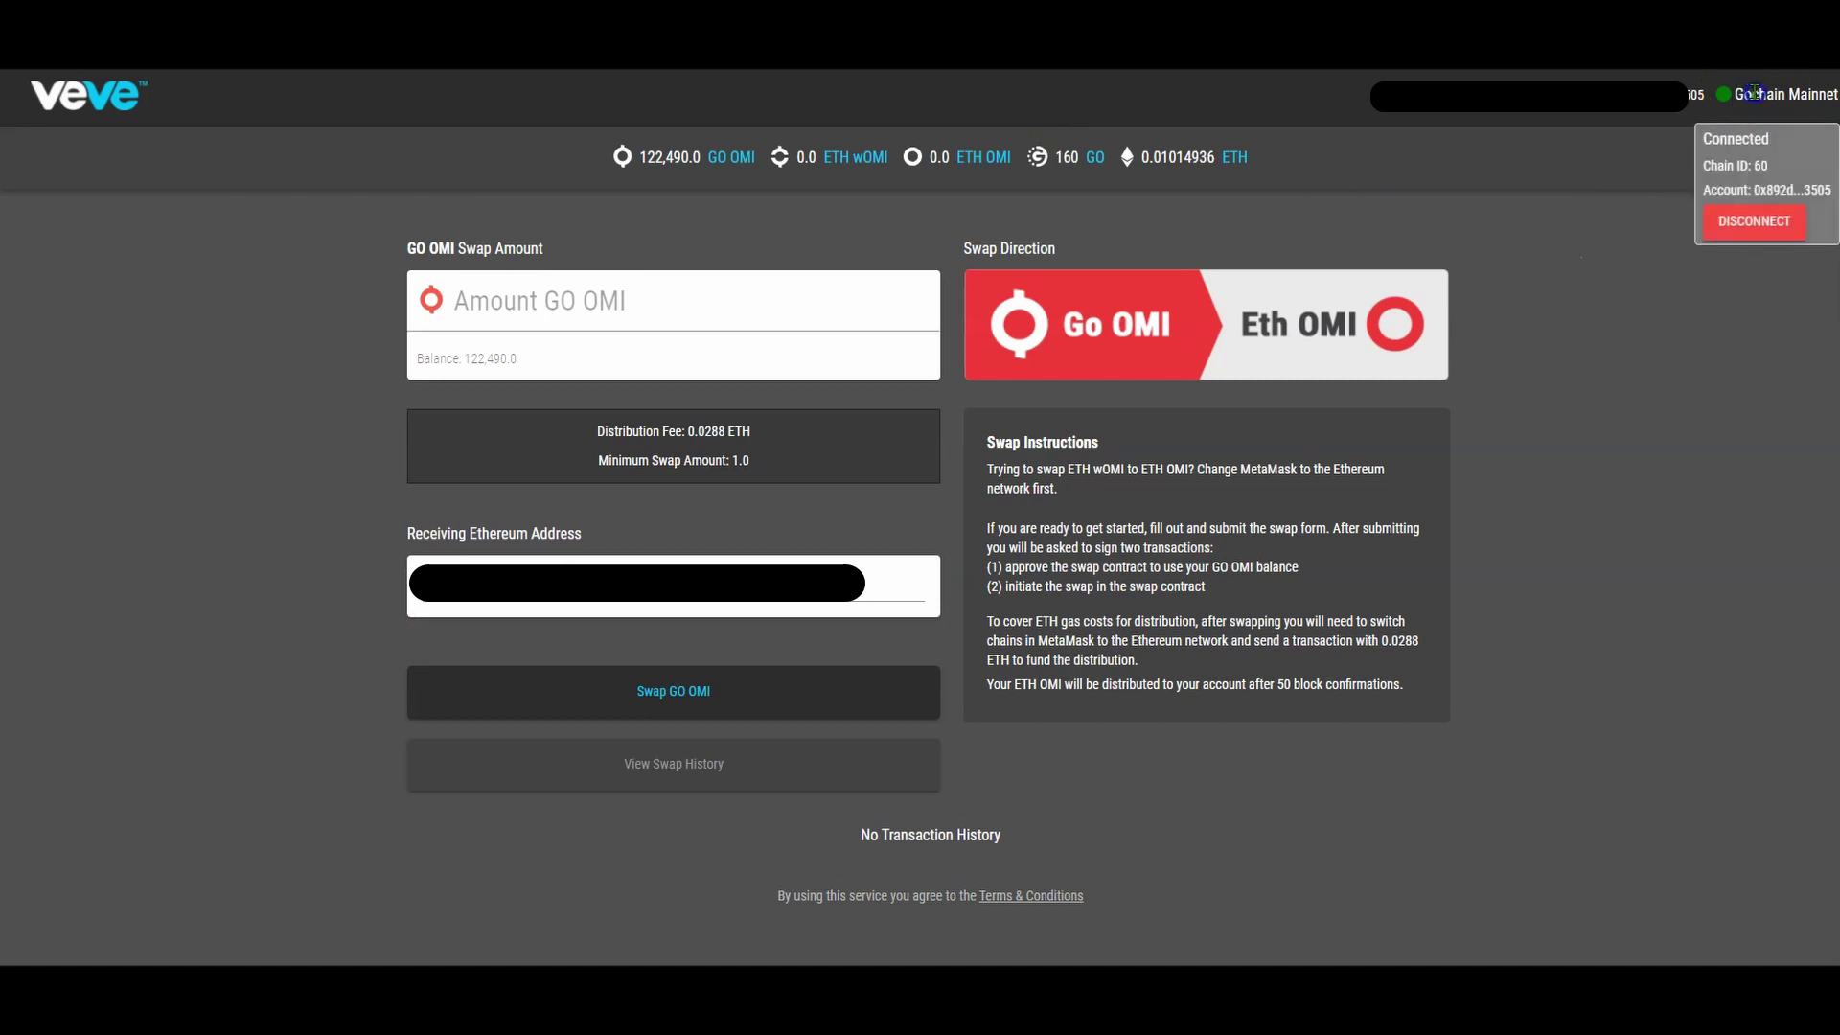
{"action": "left_click", "coordinate": [1558, 204]}
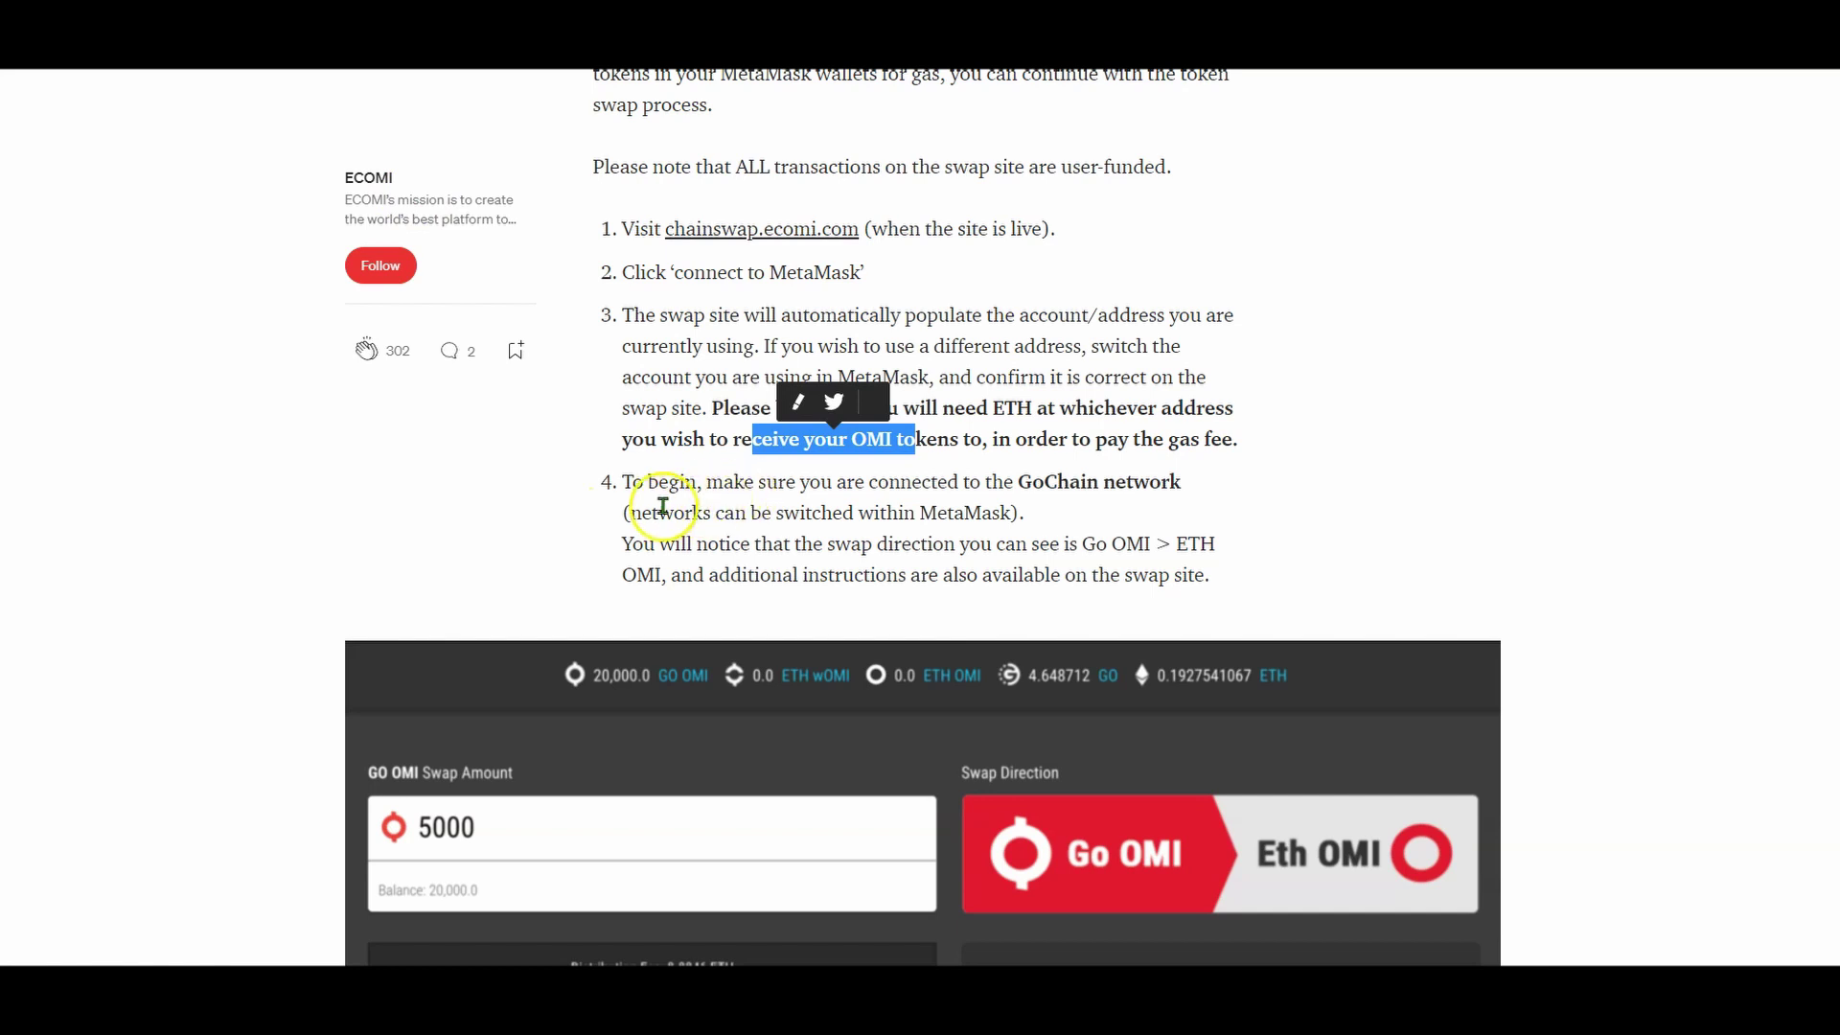
Read the swap-direction sentence and the additional-instructions note on the Chainswap page.
{"action": "left_click_drag", "start_coordinate": [644, 543], "coordinate": [920, 543]}
{"action": "left_click_drag", "start_coordinate": [1047, 553], "coordinate": [1067, 544]}
{"action": "scroll", "coordinate": [1138, 550], "scroll_direction": "down", "scroll_amount": 4}
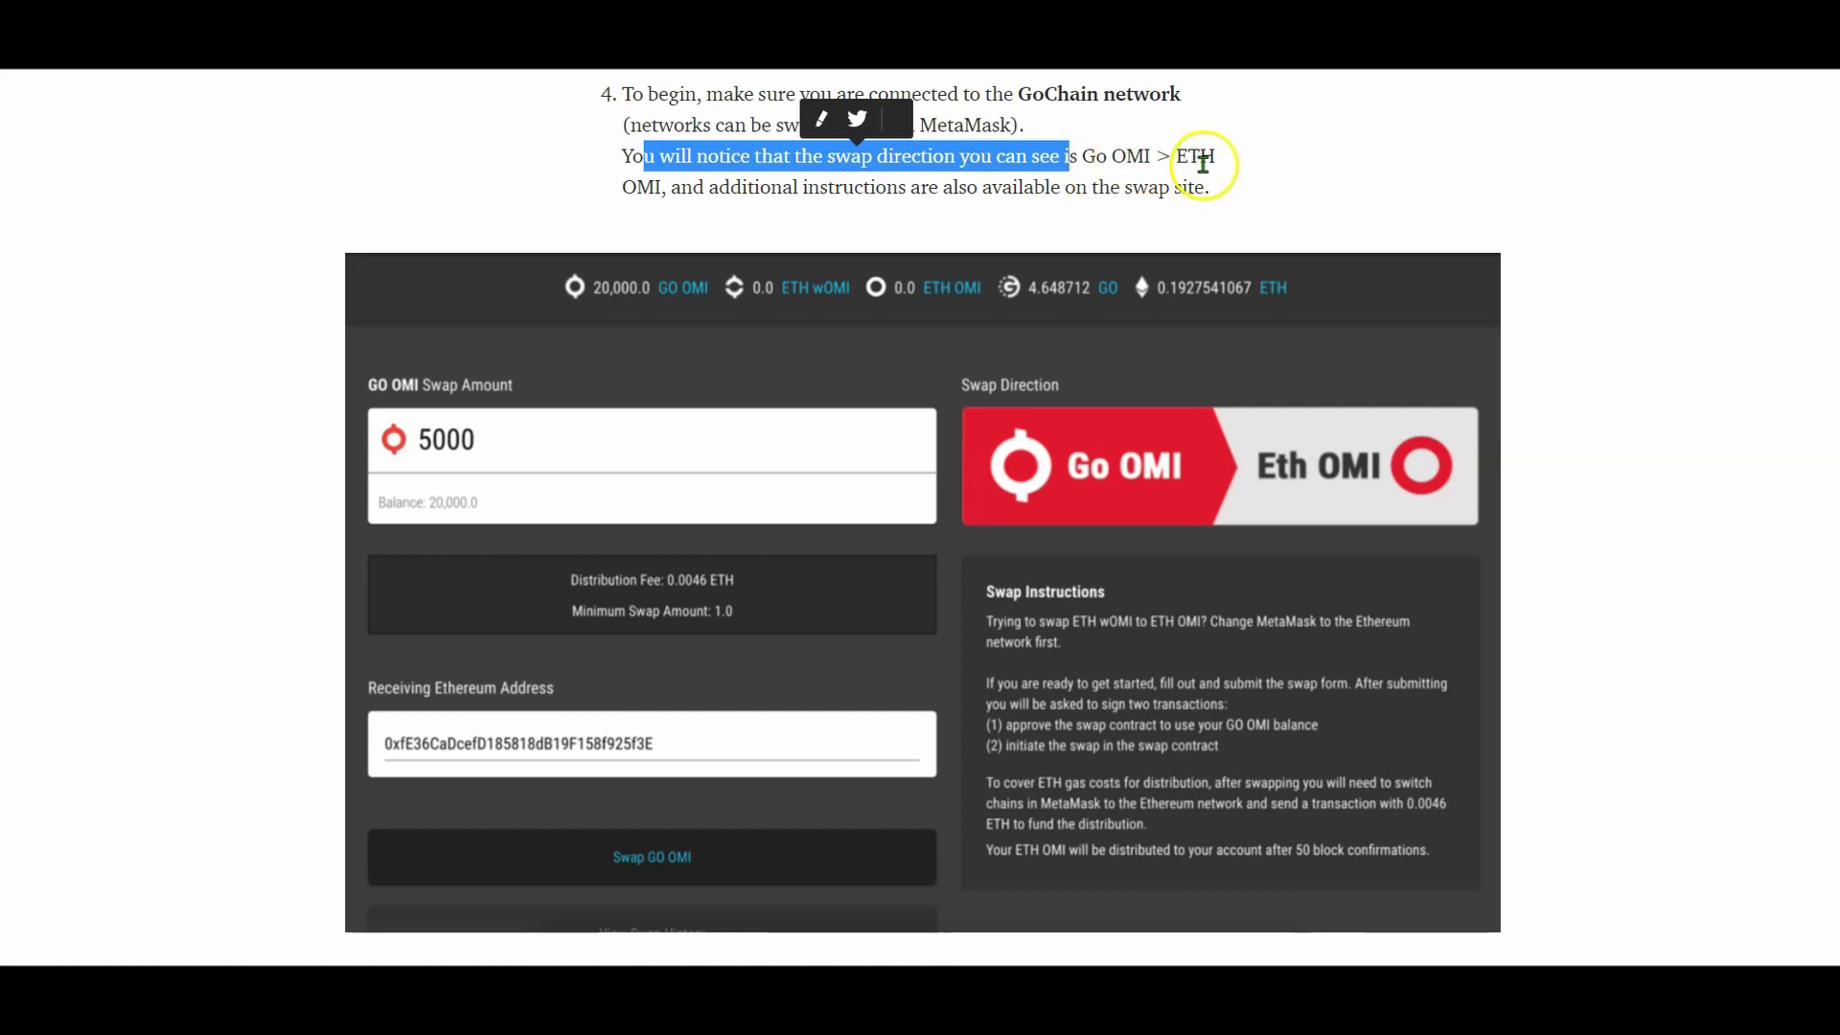
{"action": "left_click_drag", "start_coordinate": [732, 186], "coordinate": [1005, 189]}
{"action": "scroll", "coordinate": [1102, 249], "scroll_direction": "down", "scroll_amount": 2}
{"action": "scroll", "coordinate": [944, 412], "scroll_direction": "down", "scroll_amount": 3}
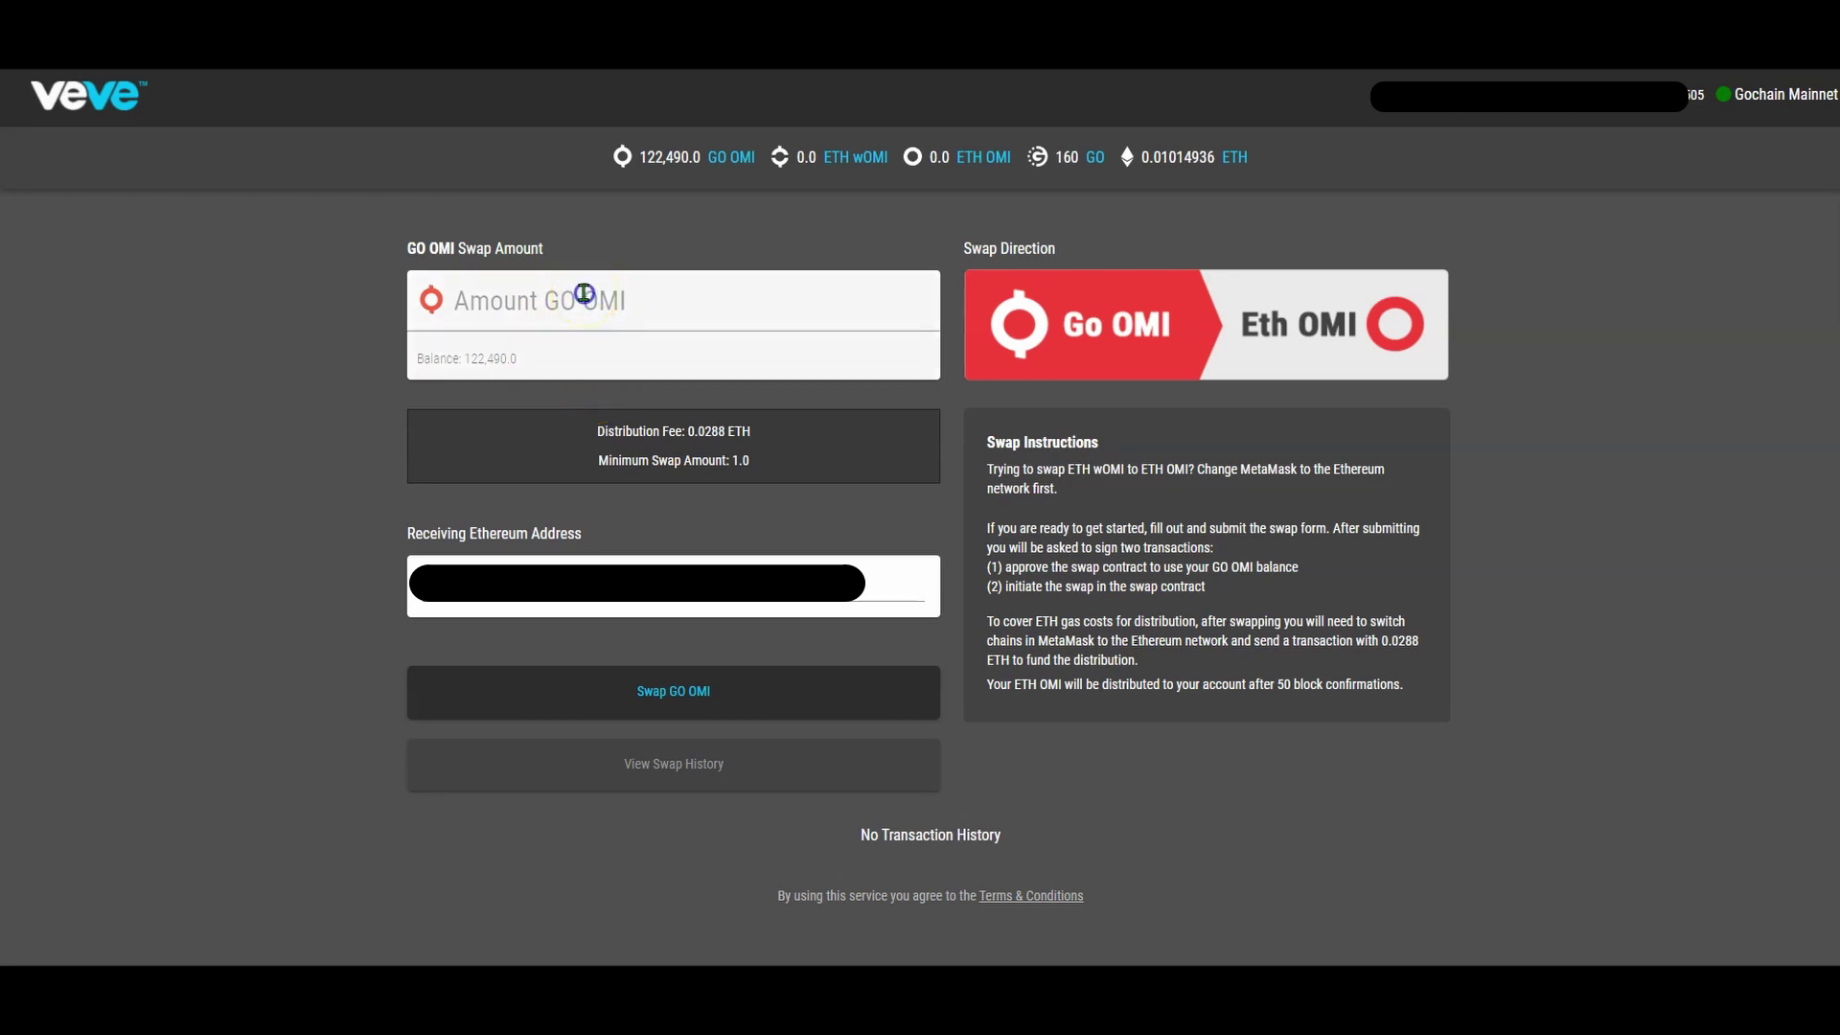
{"action": "left_click", "coordinate": [491, 361]}
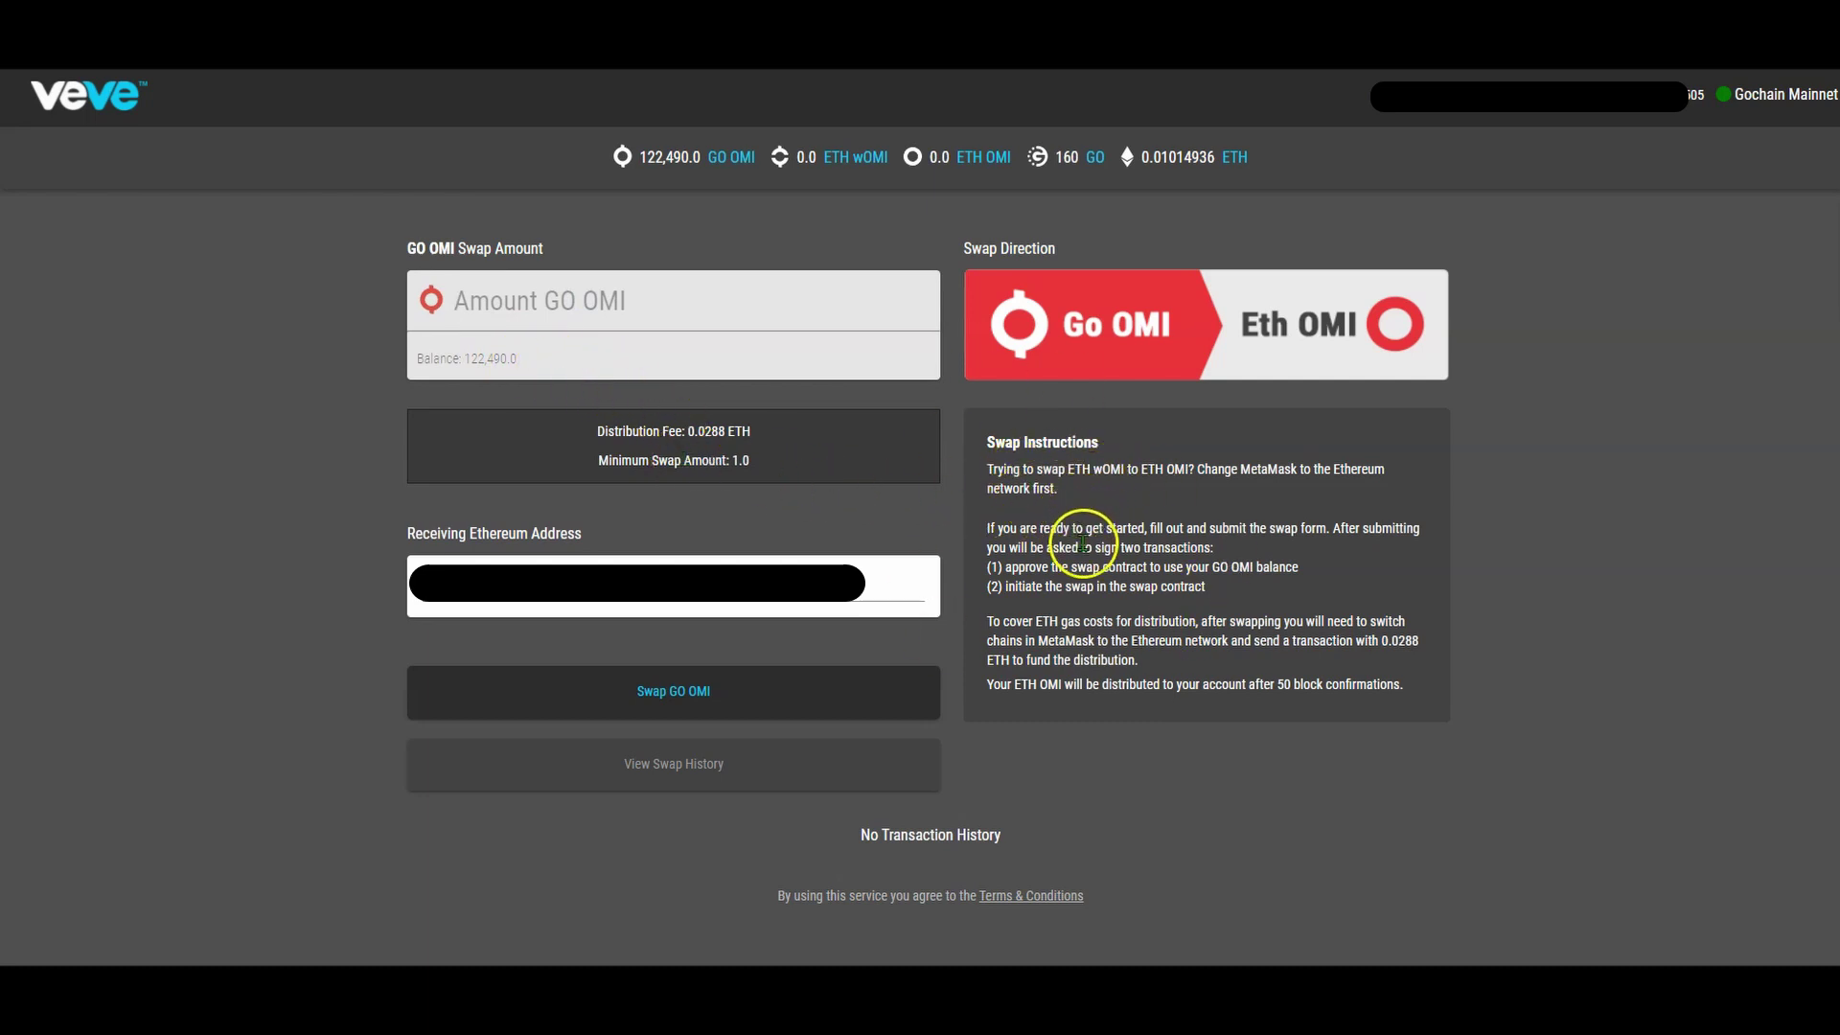
{"action": "key", "text": "ctrl+plus"}
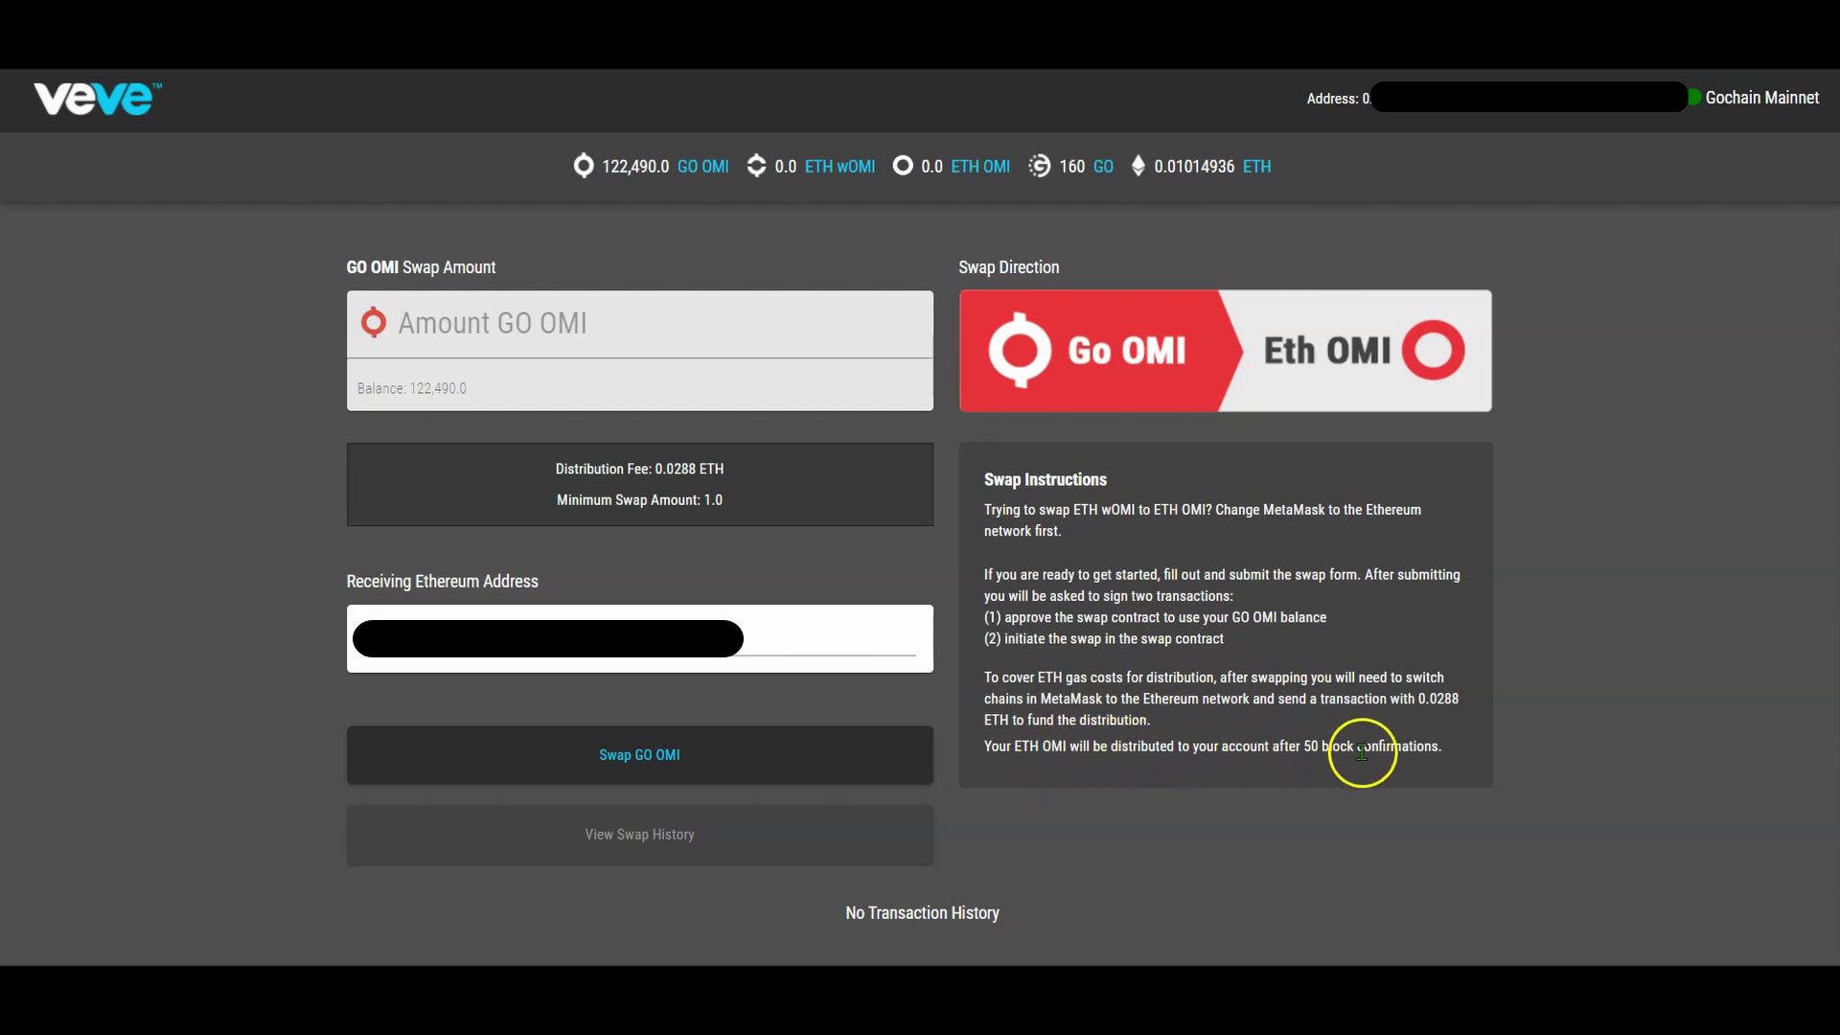
{"action": "left_click_drag", "start_coordinate": [1216, 748], "coordinate": [1258, 747]}
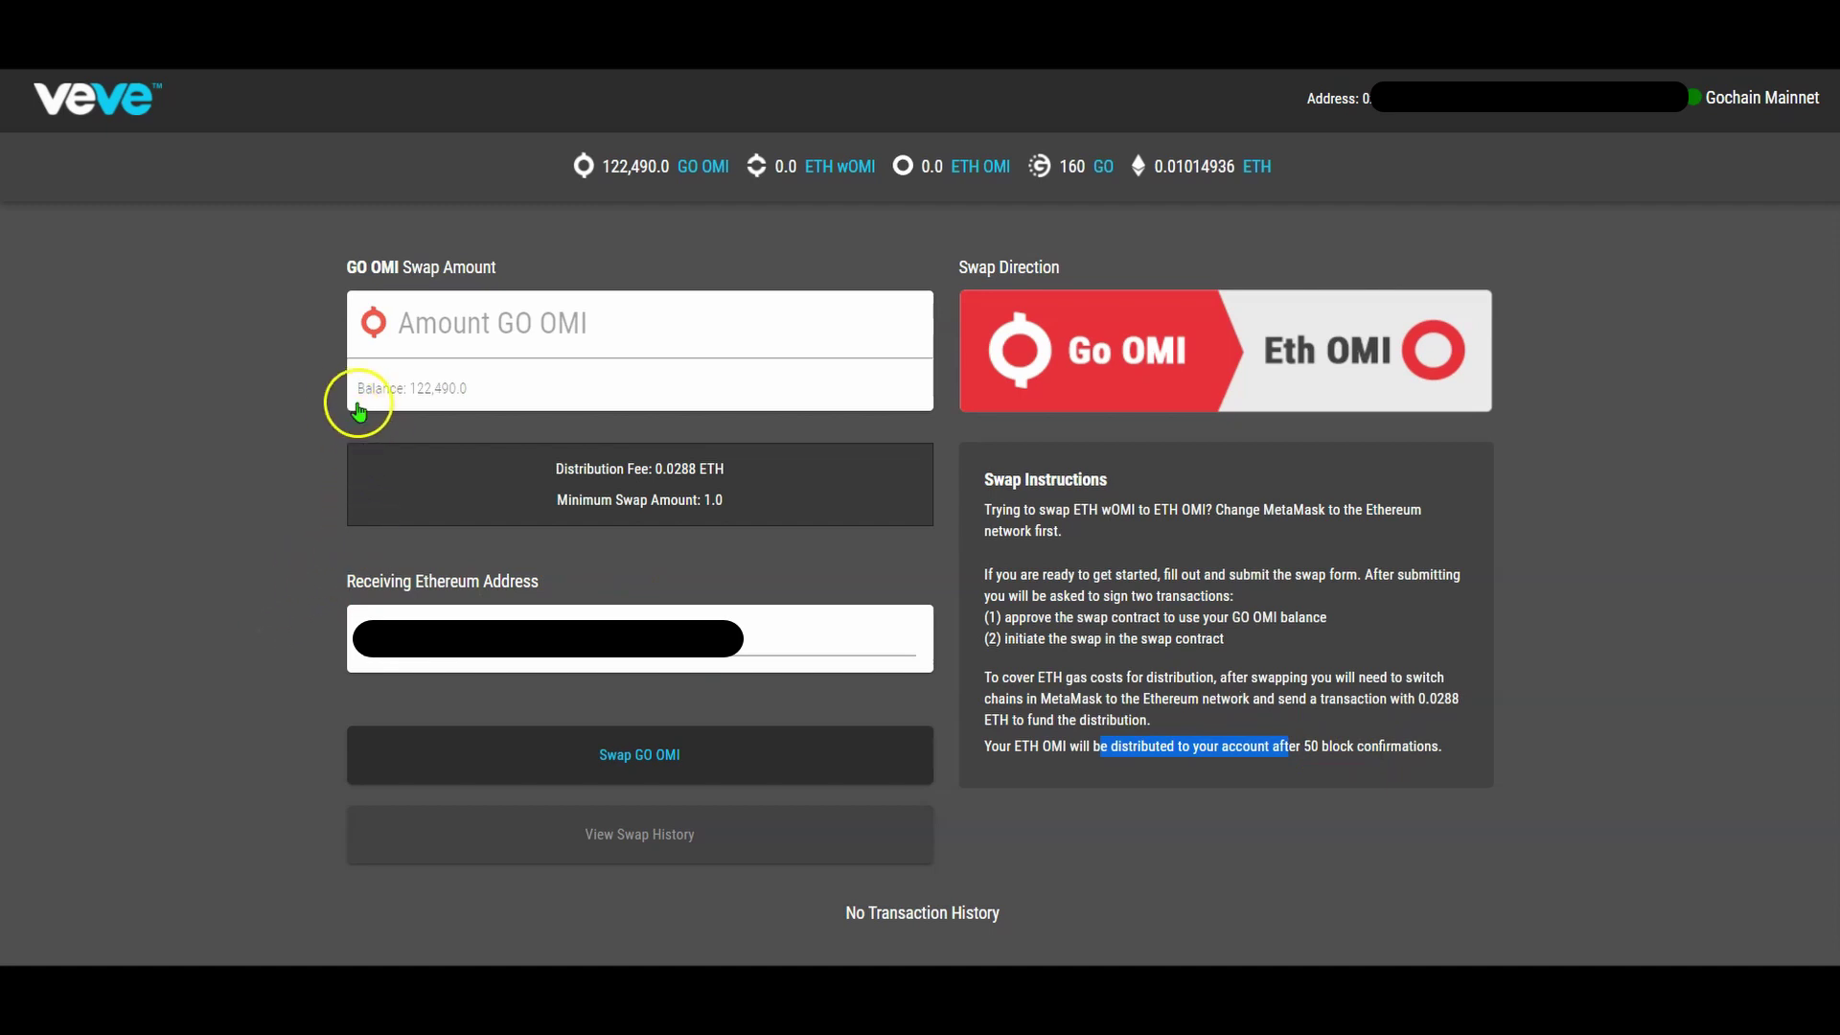
{"action": "left_click", "coordinate": [488, 324]}
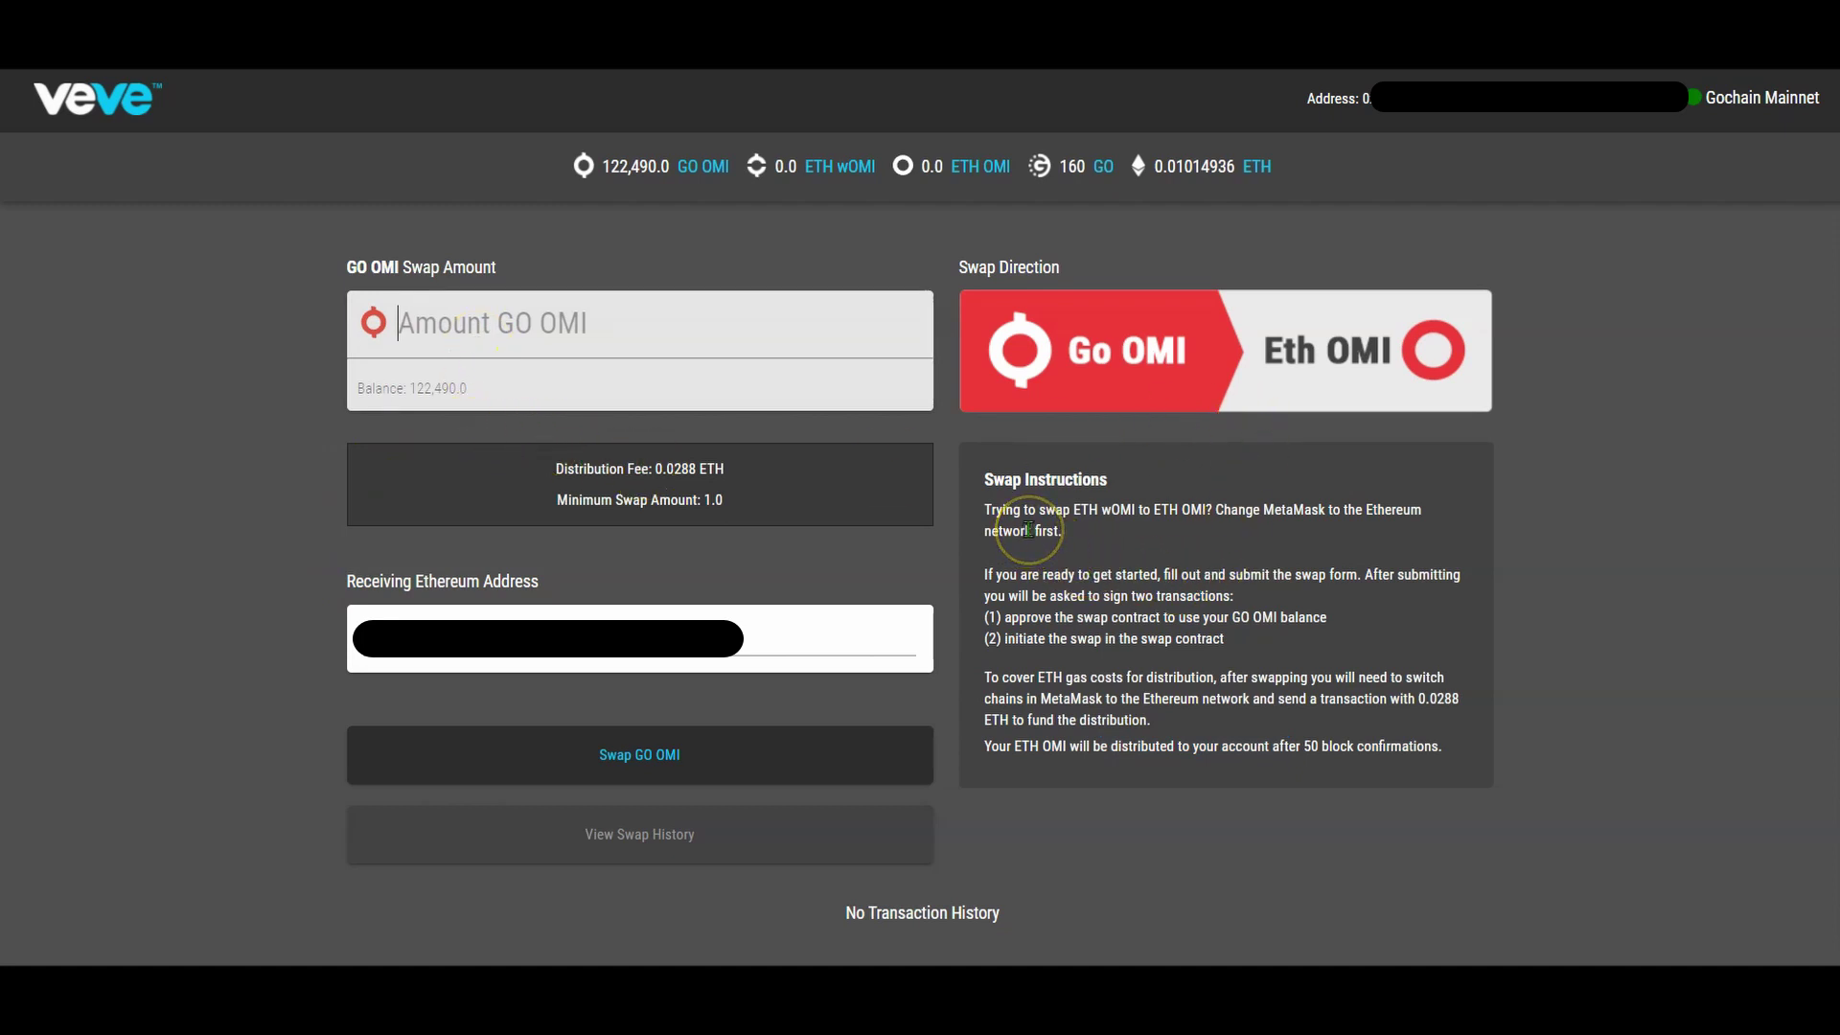
{"action": "left_click_drag", "start_coordinate": [1213, 511], "coordinate": [1310, 527]}
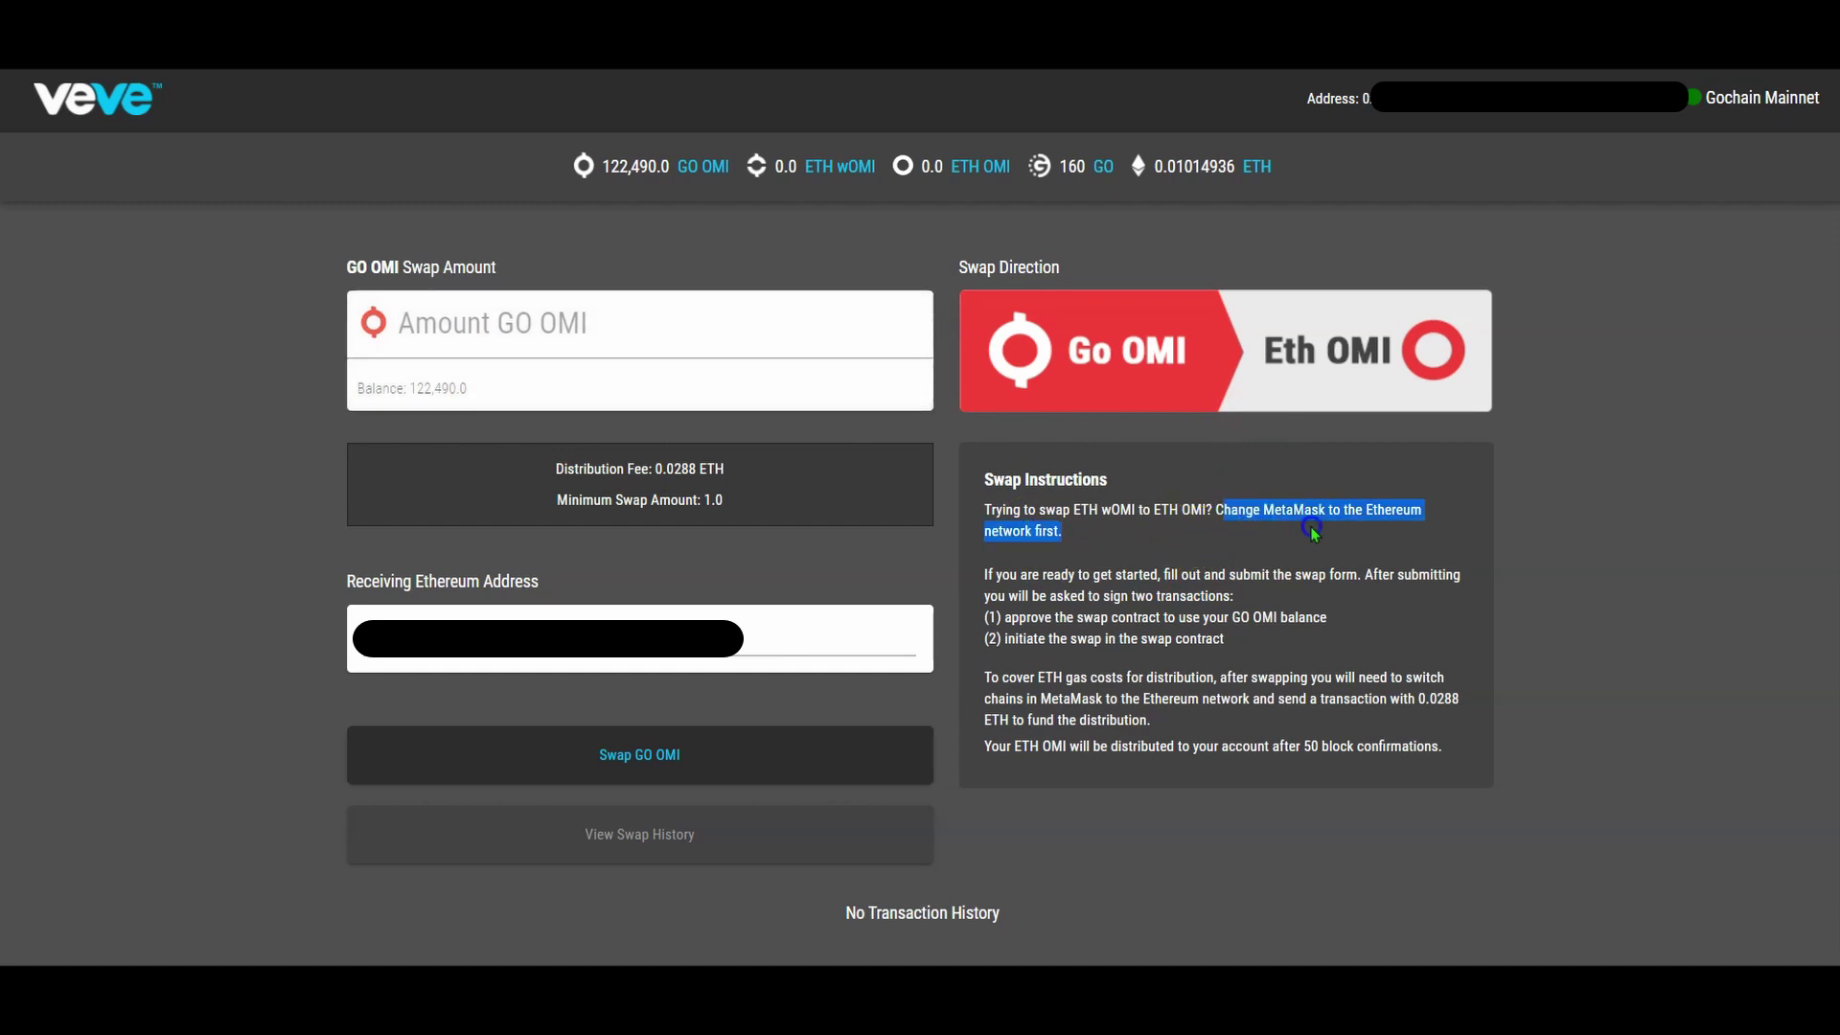
{"action": "left_click", "coordinate": [1309, 526]}
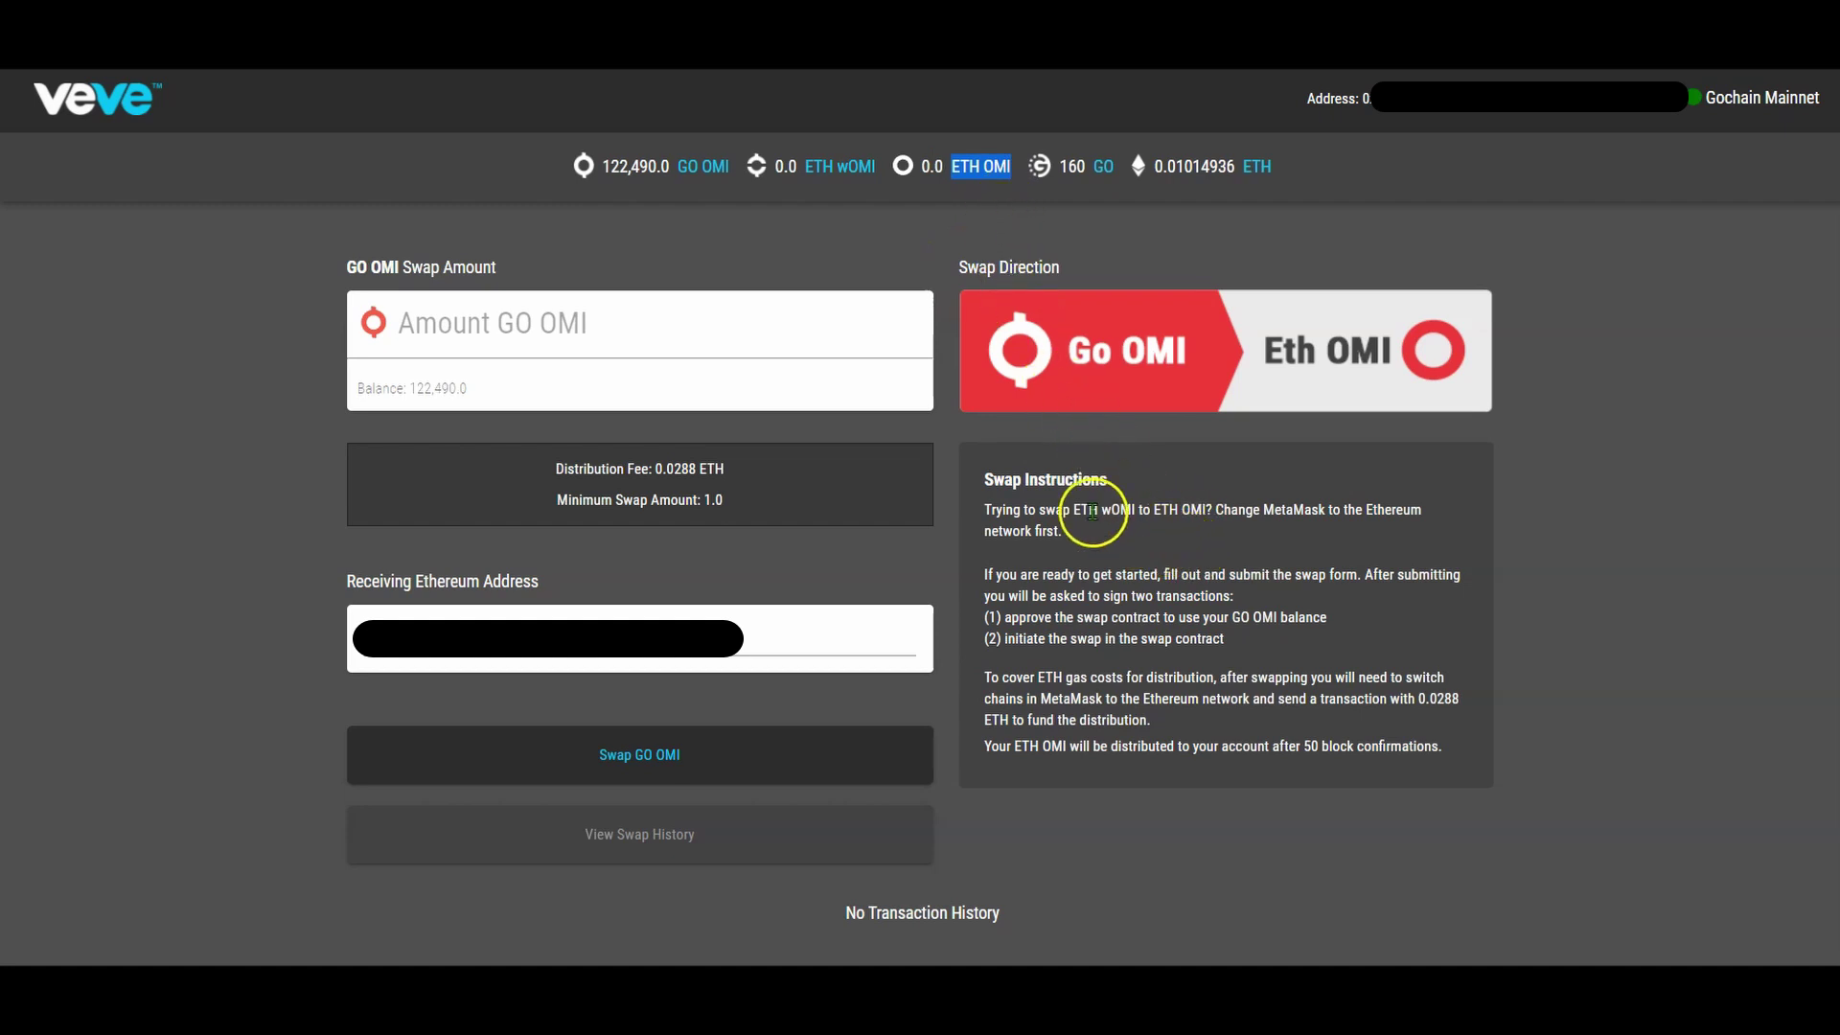
{"action": "left_click", "coordinate": [720, 338]}
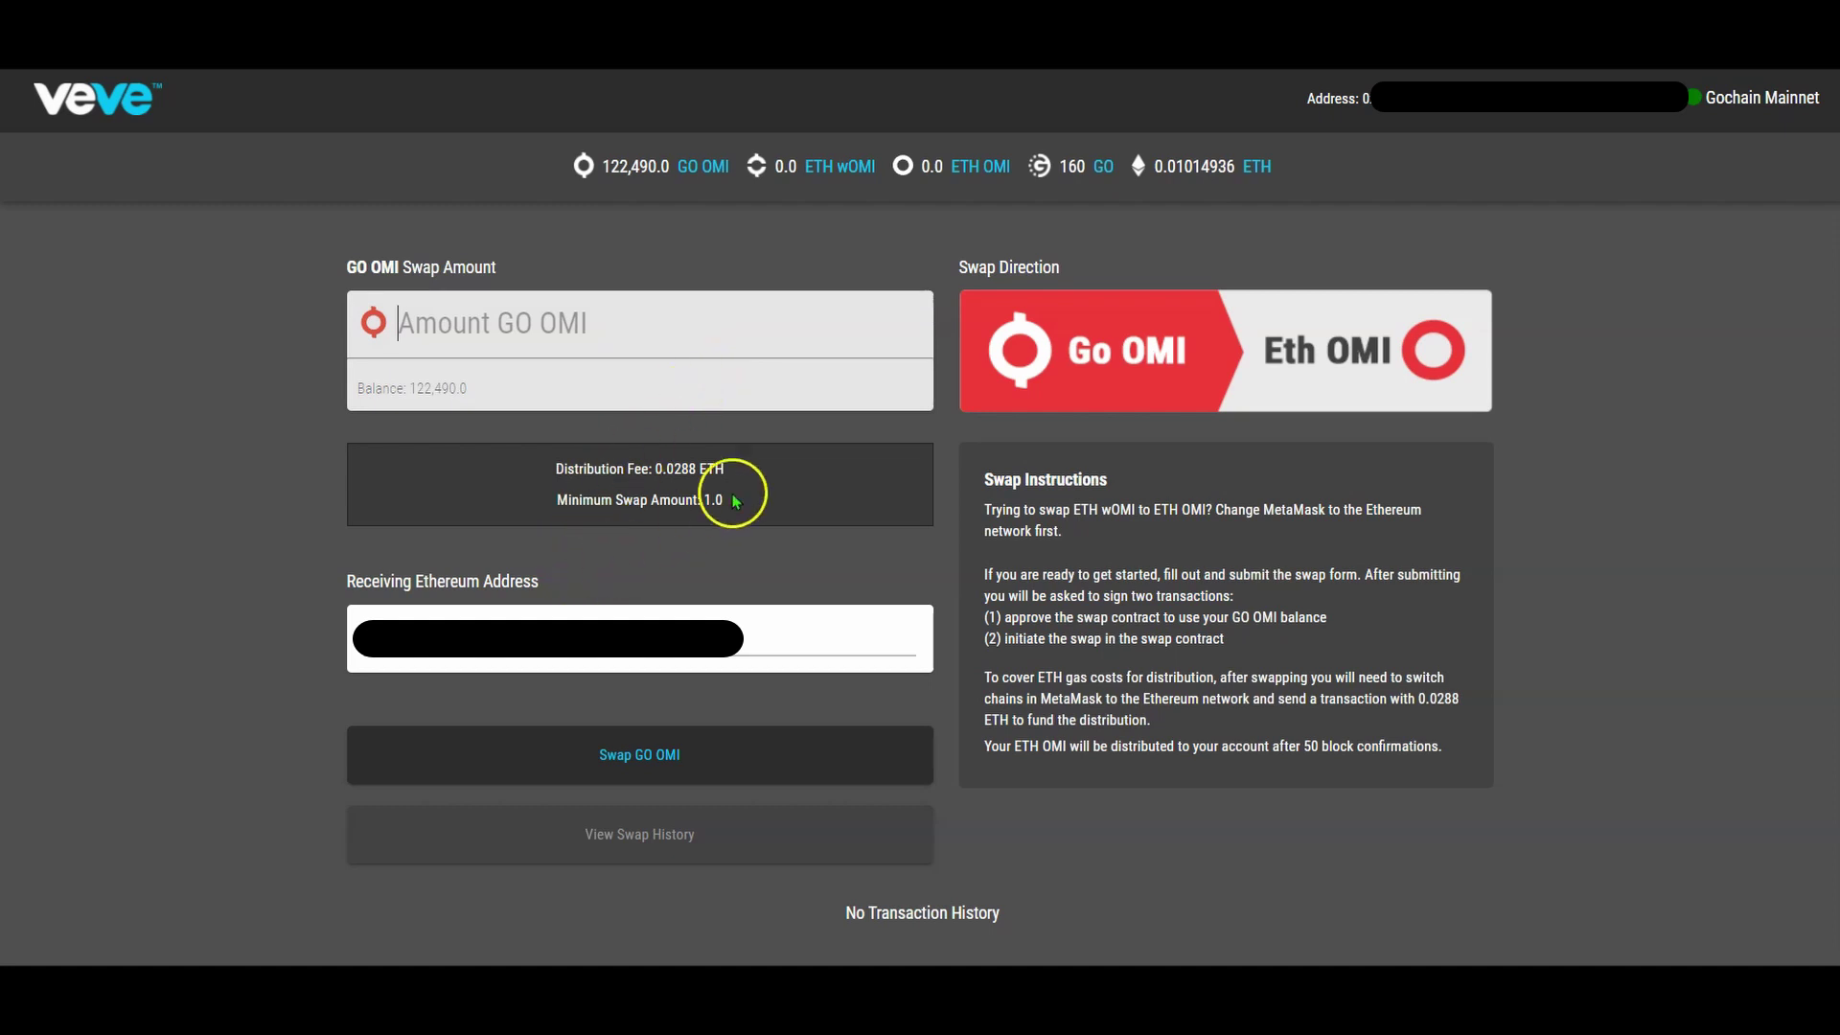
{"action": "left_click", "coordinate": [518, 332]}
Submit a 2000 GO OMI swap, accept the gas-cost notice, and approve the 2000 GO OMI allowance.
{"action": "type", "text": "2"}
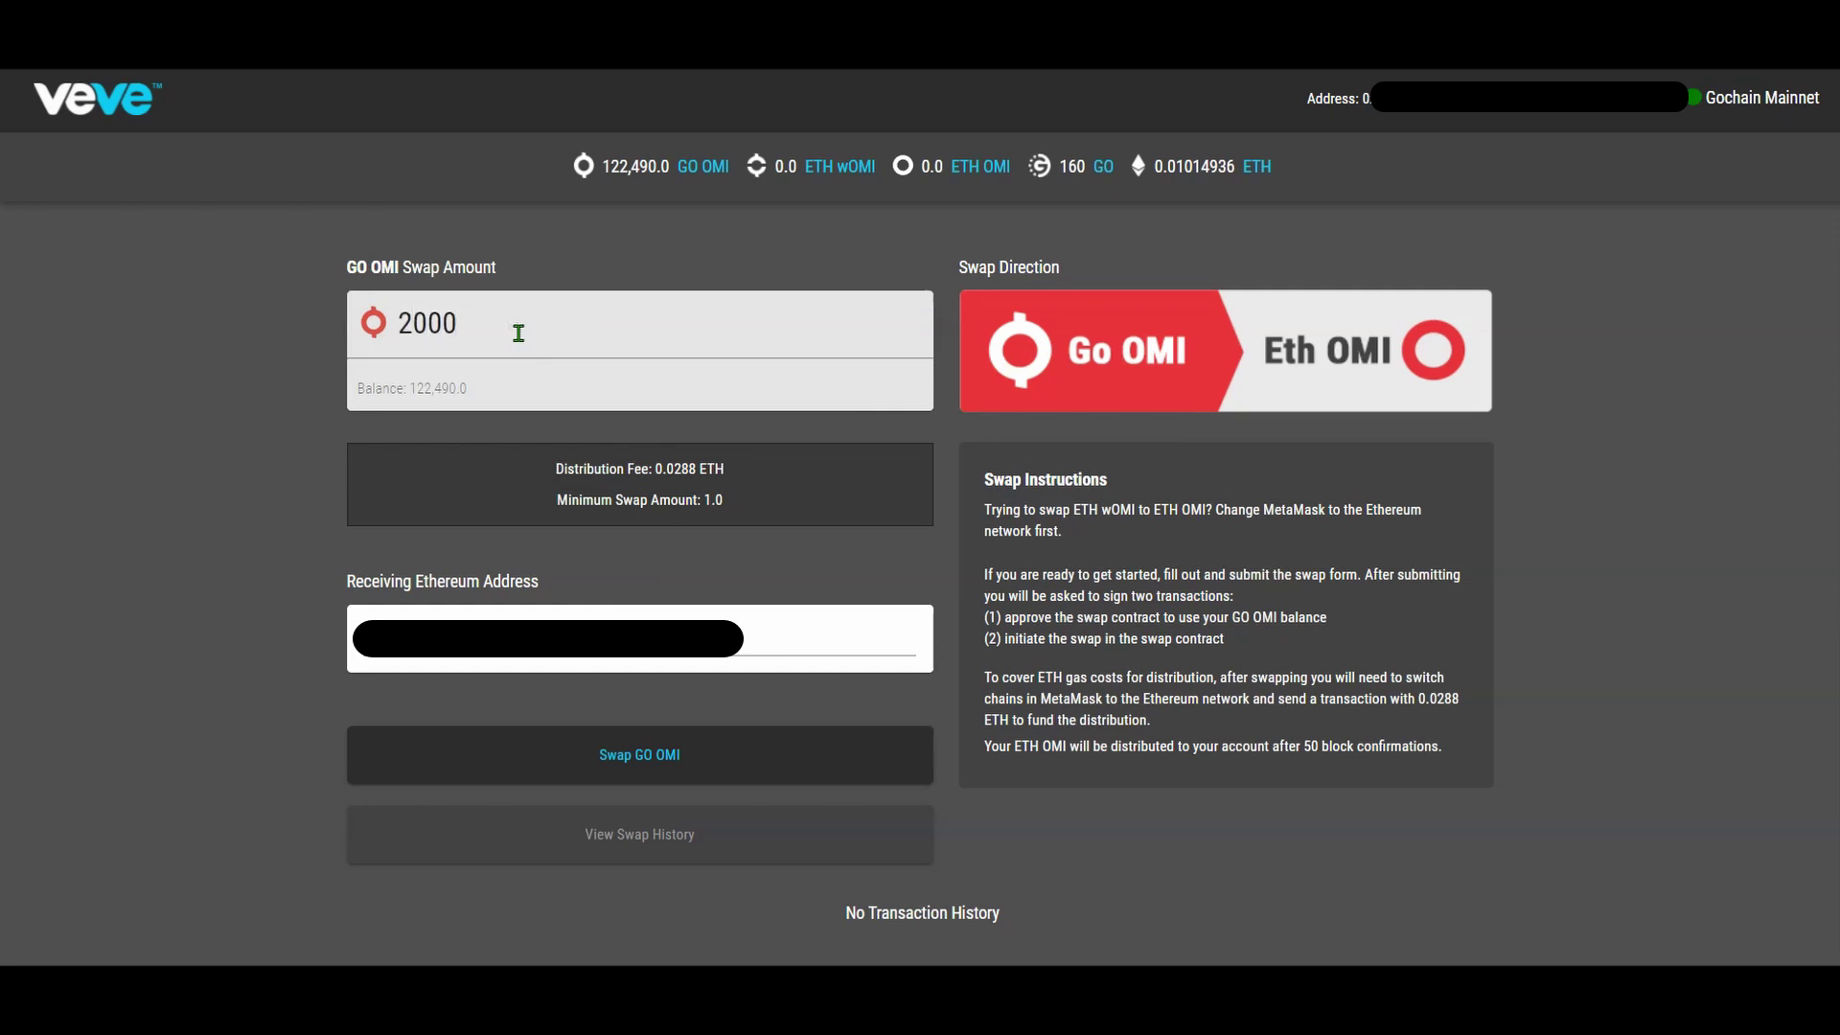
{"action": "type", "text": "000"}
{"action": "left_click", "coordinate": [246, 455]}
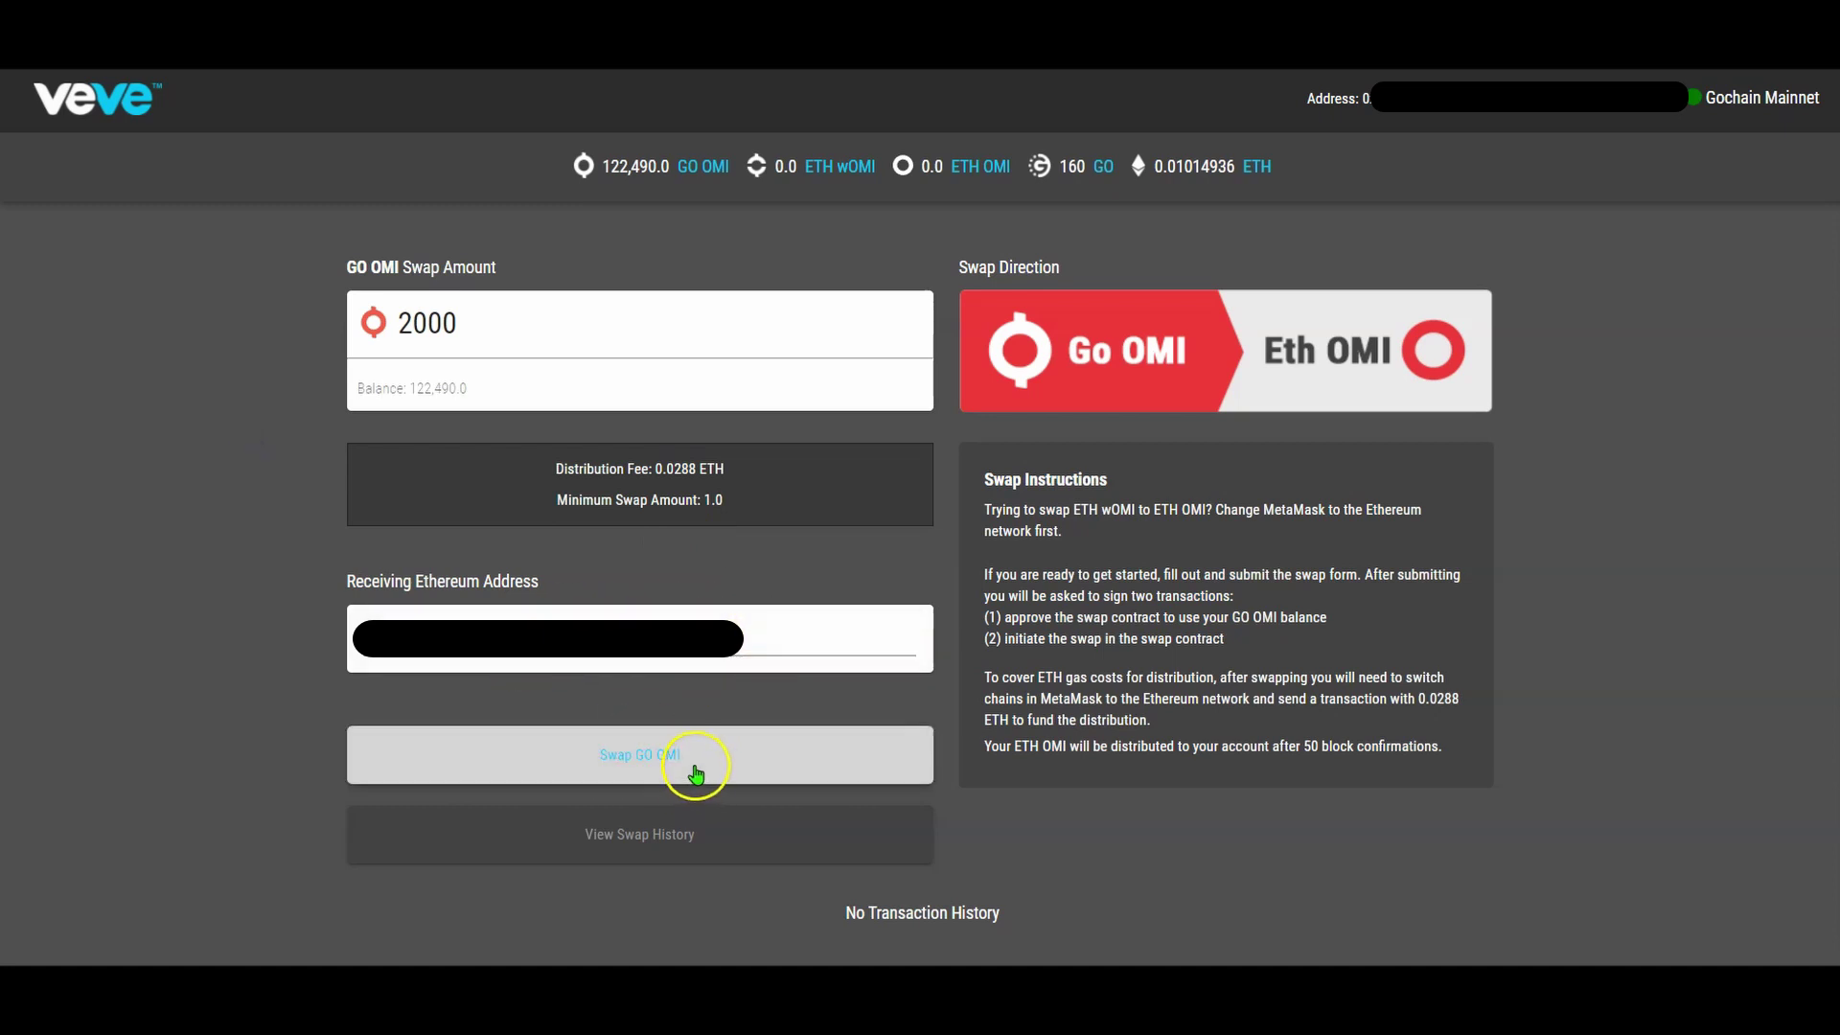
{"action": "left_click", "coordinate": [624, 772]}
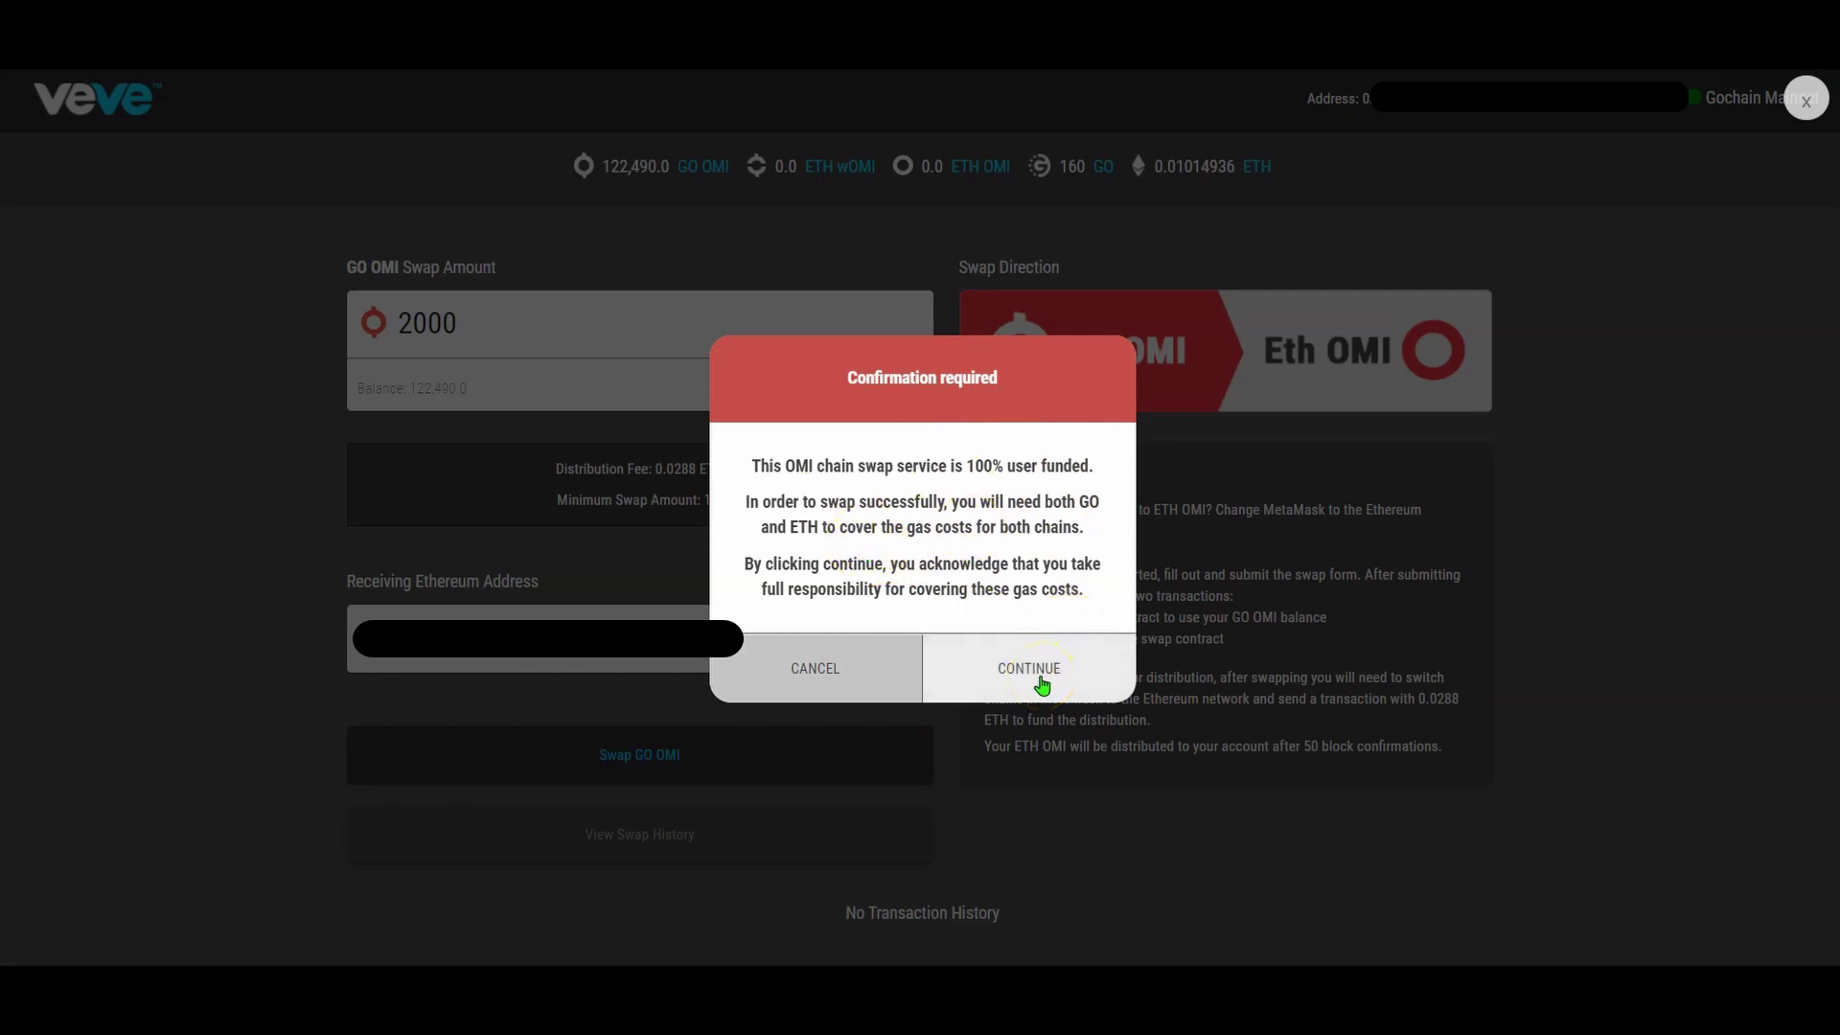
{"action": "left_click", "coordinate": [1030, 669]}
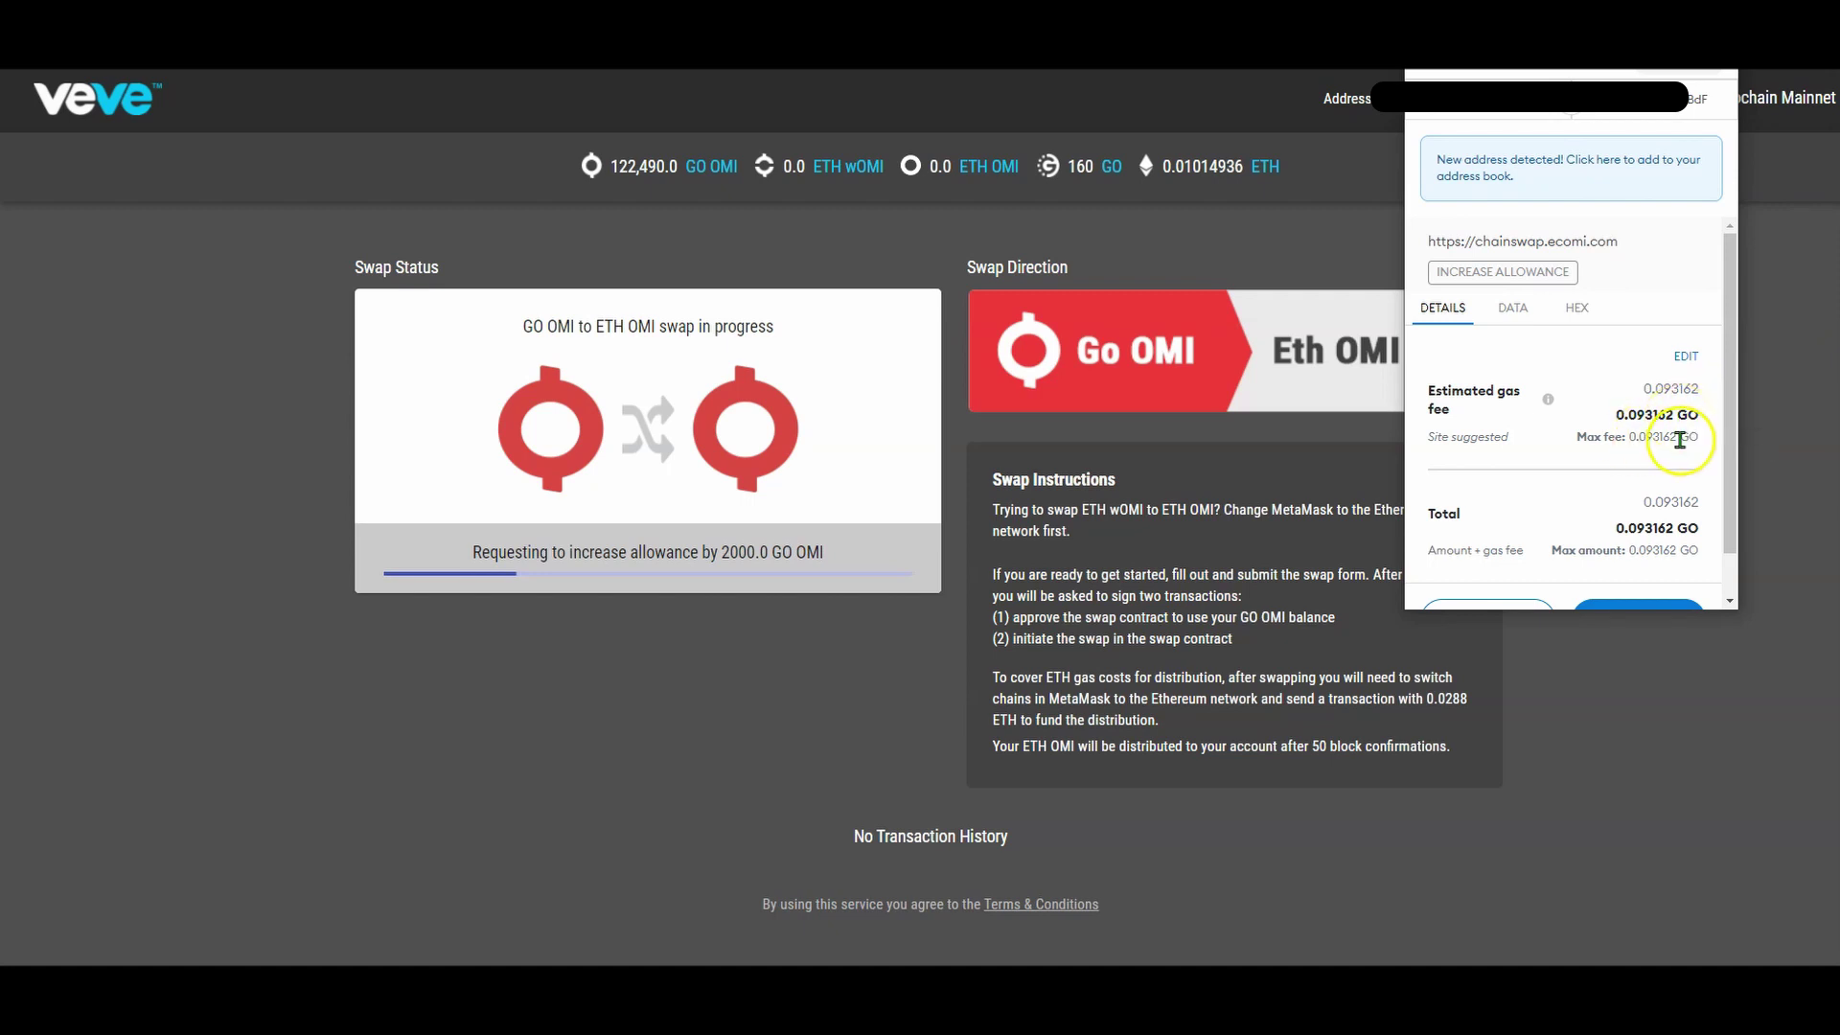
{"action": "scroll", "coordinate": [1679, 439], "scroll_direction": "down", "scroll_amount": 1}
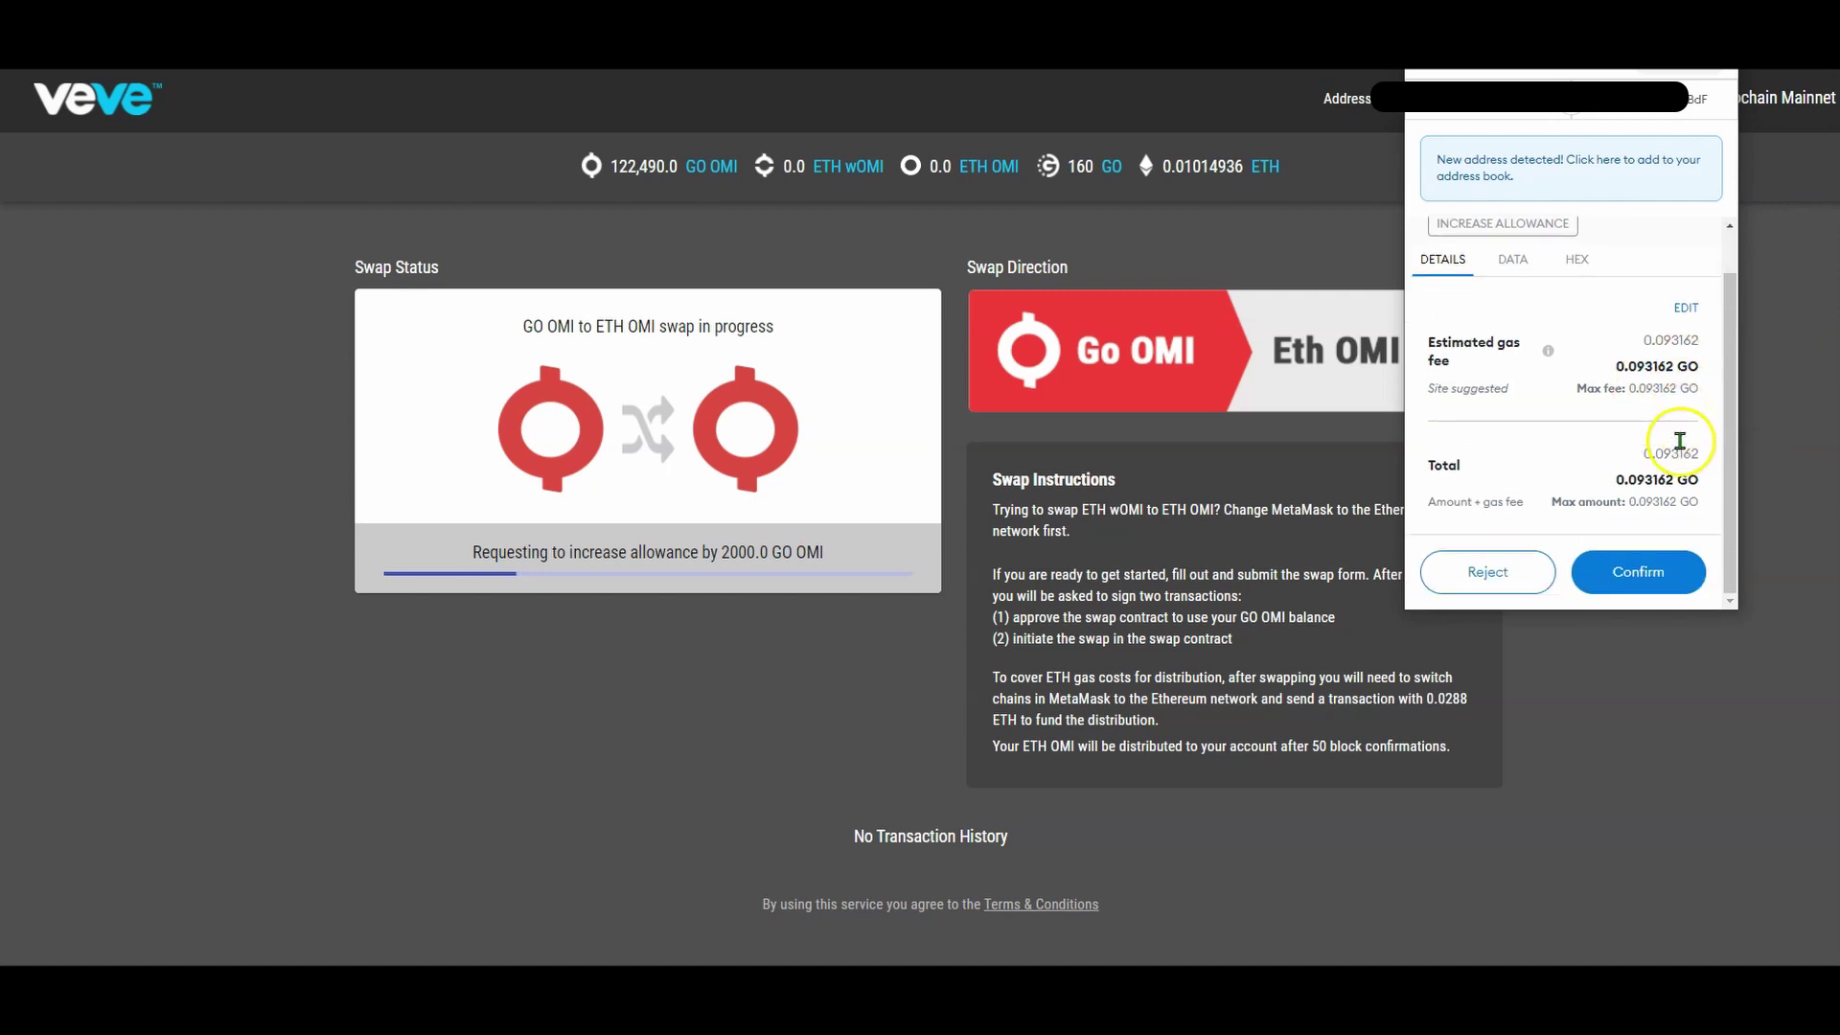
{"action": "left_click", "coordinate": [1637, 575]}
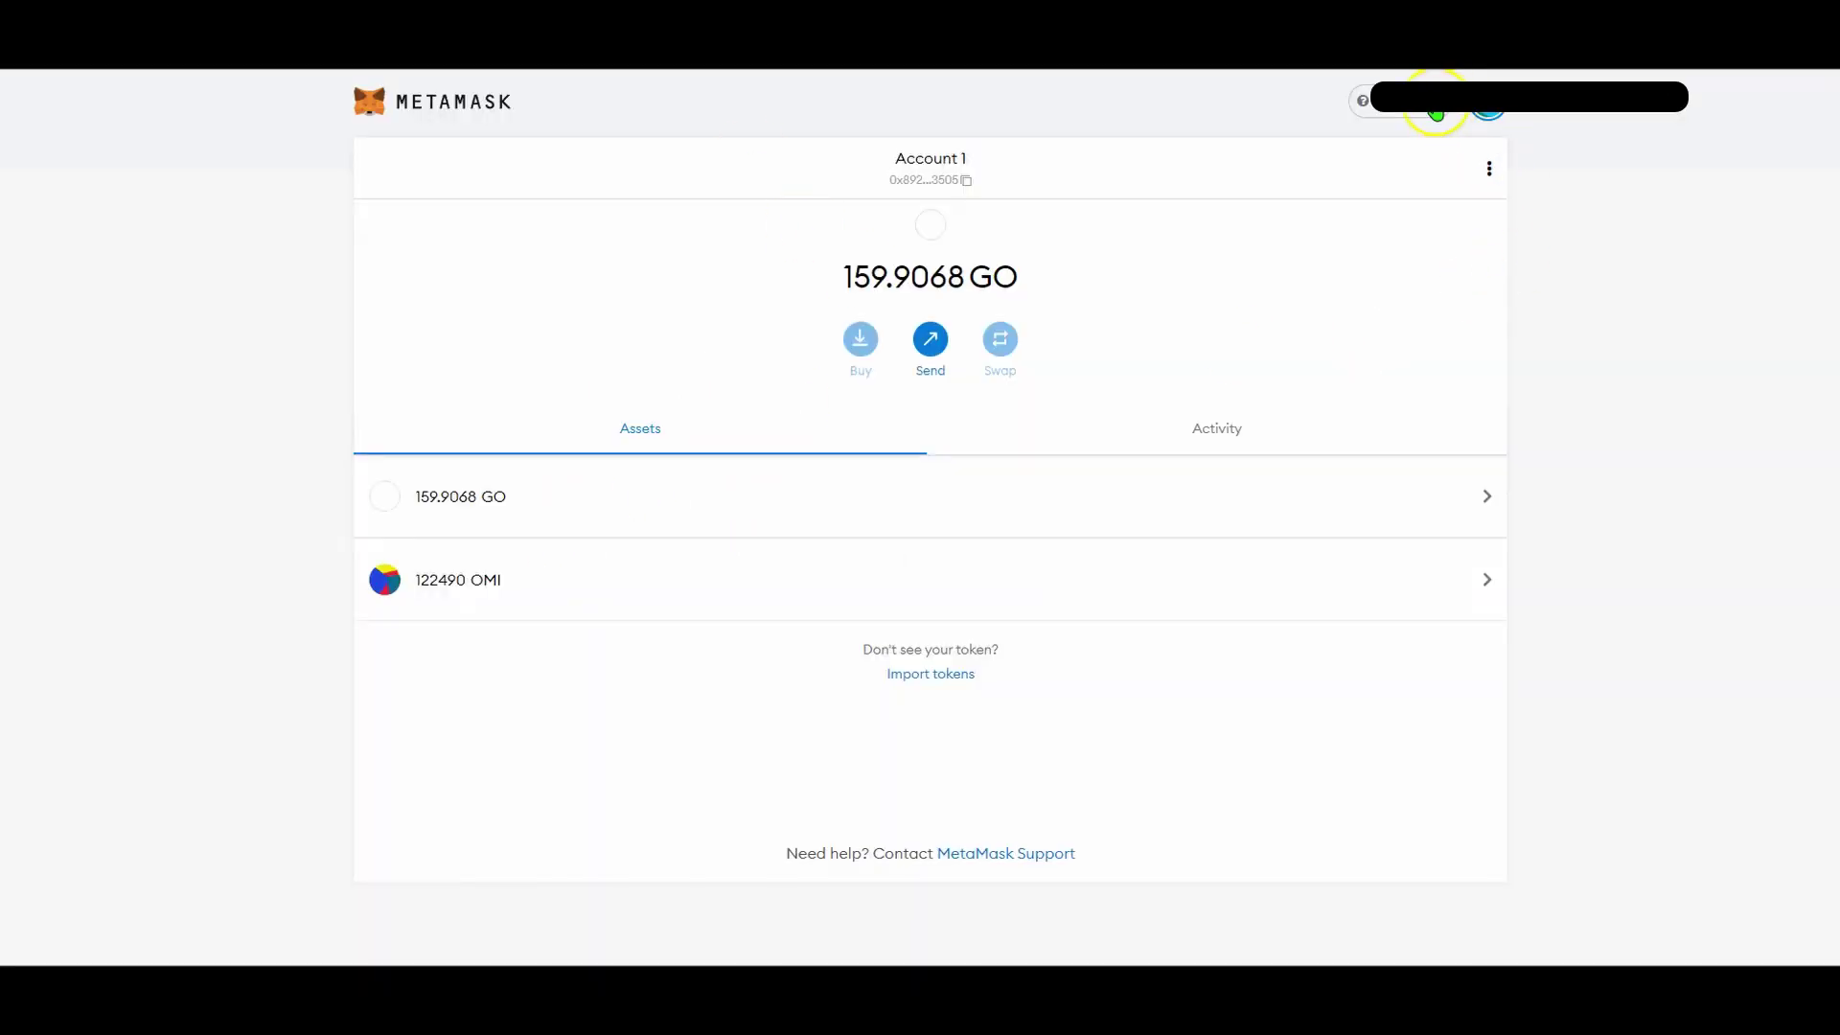
Confirm the 2000 GO OMI swap transaction in the MetaMask notification window.
{"action": "left_click", "coordinate": [1438, 111]}
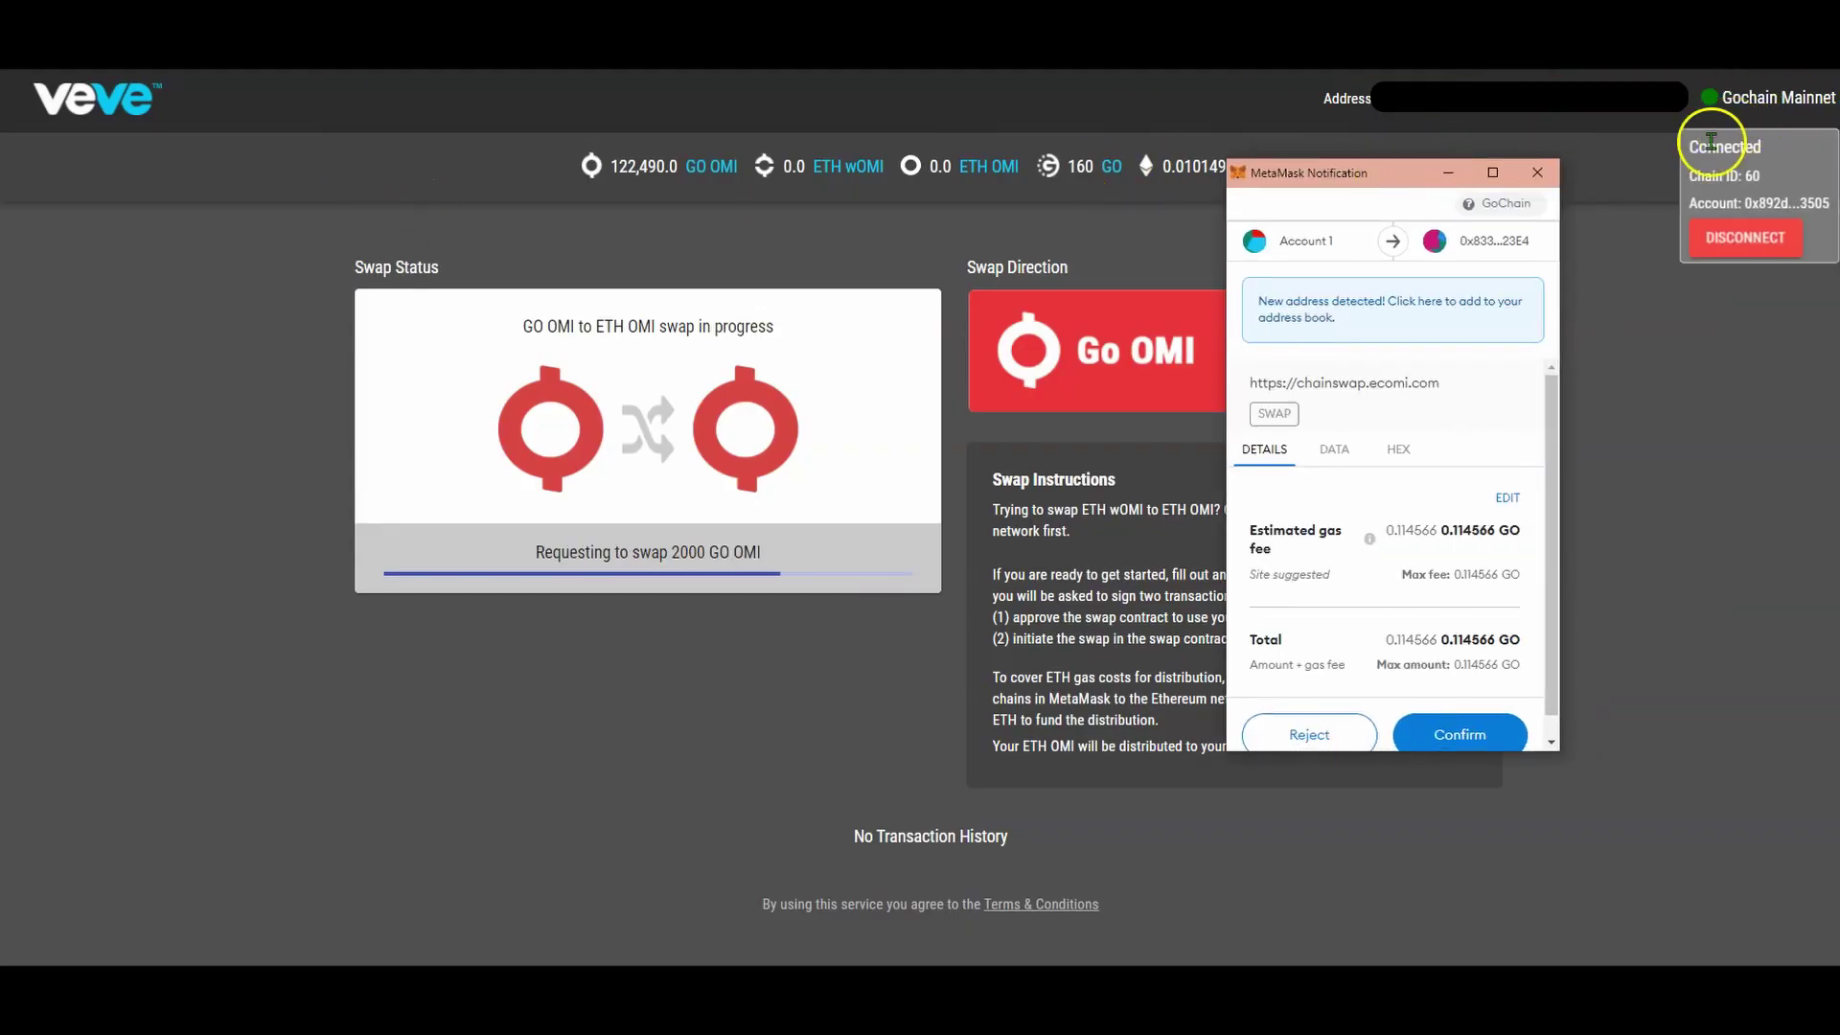
{"action": "left_click_drag", "start_coordinate": [1361, 189], "coordinate": [1294, 143]}
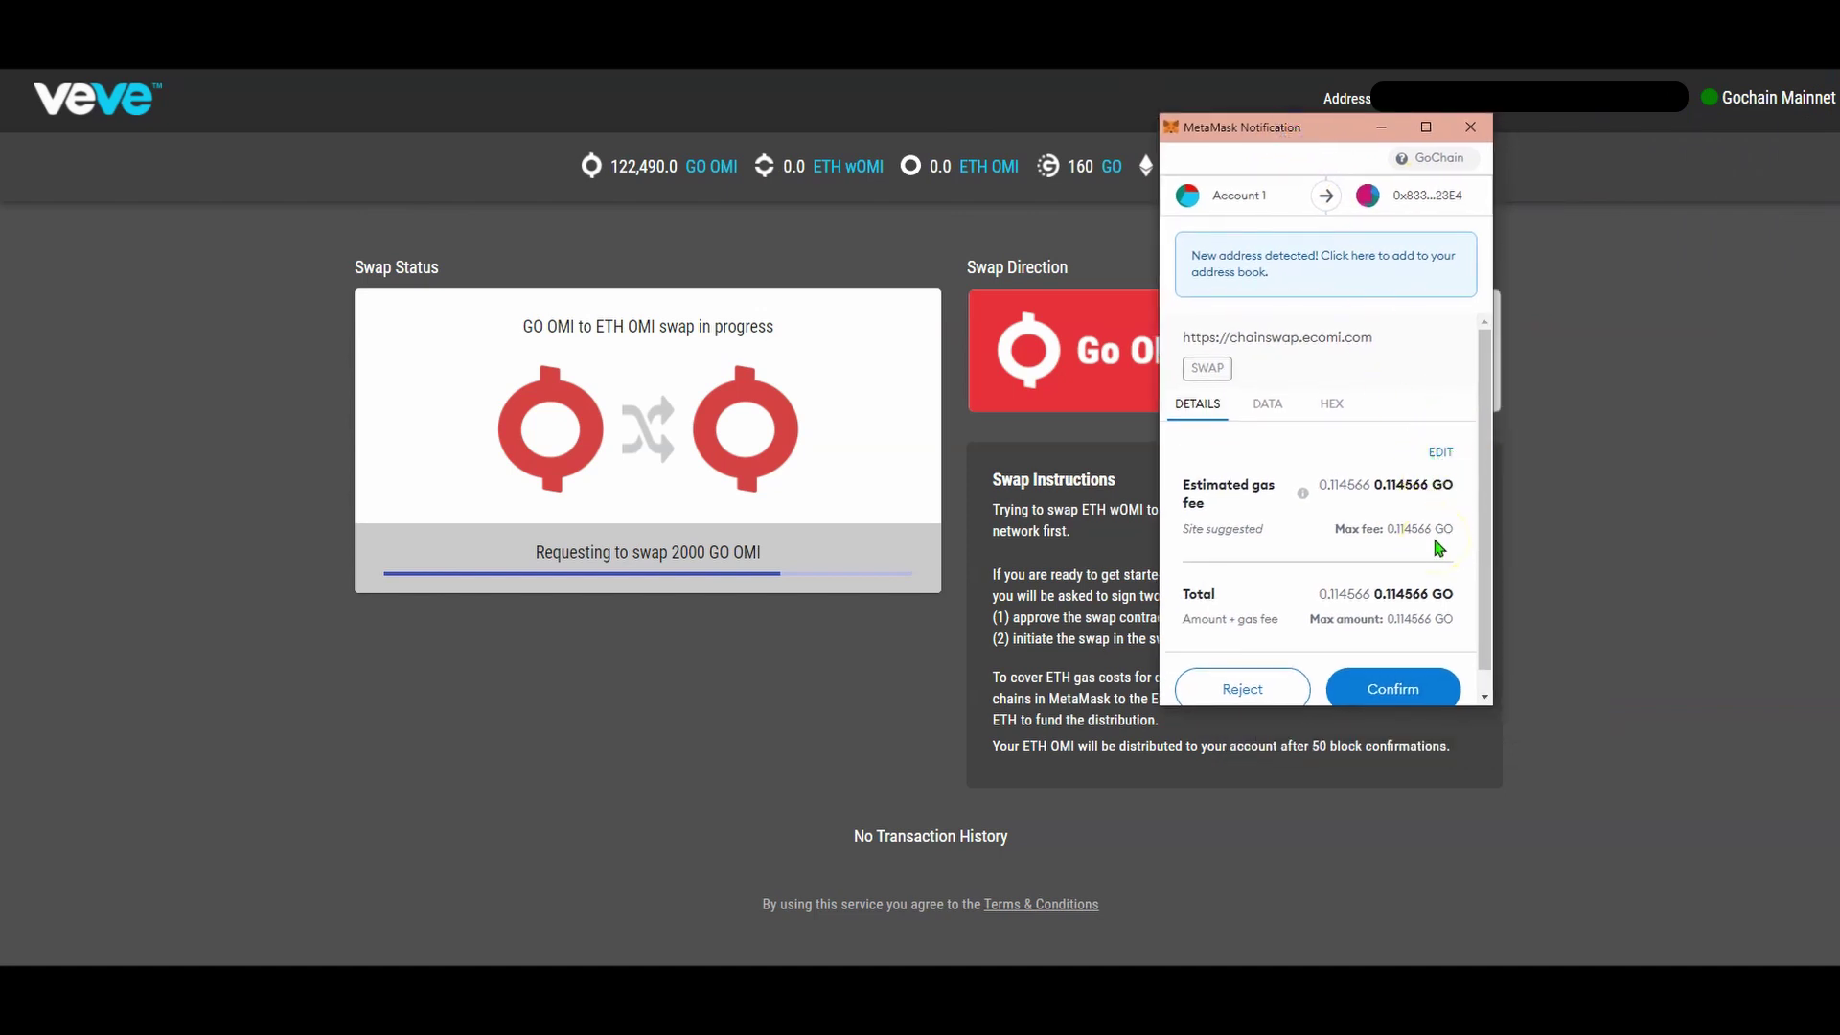
{"action": "scroll", "coordinate": [1405, 551], "scroll_direction": "down", "scroll_amount": 1}
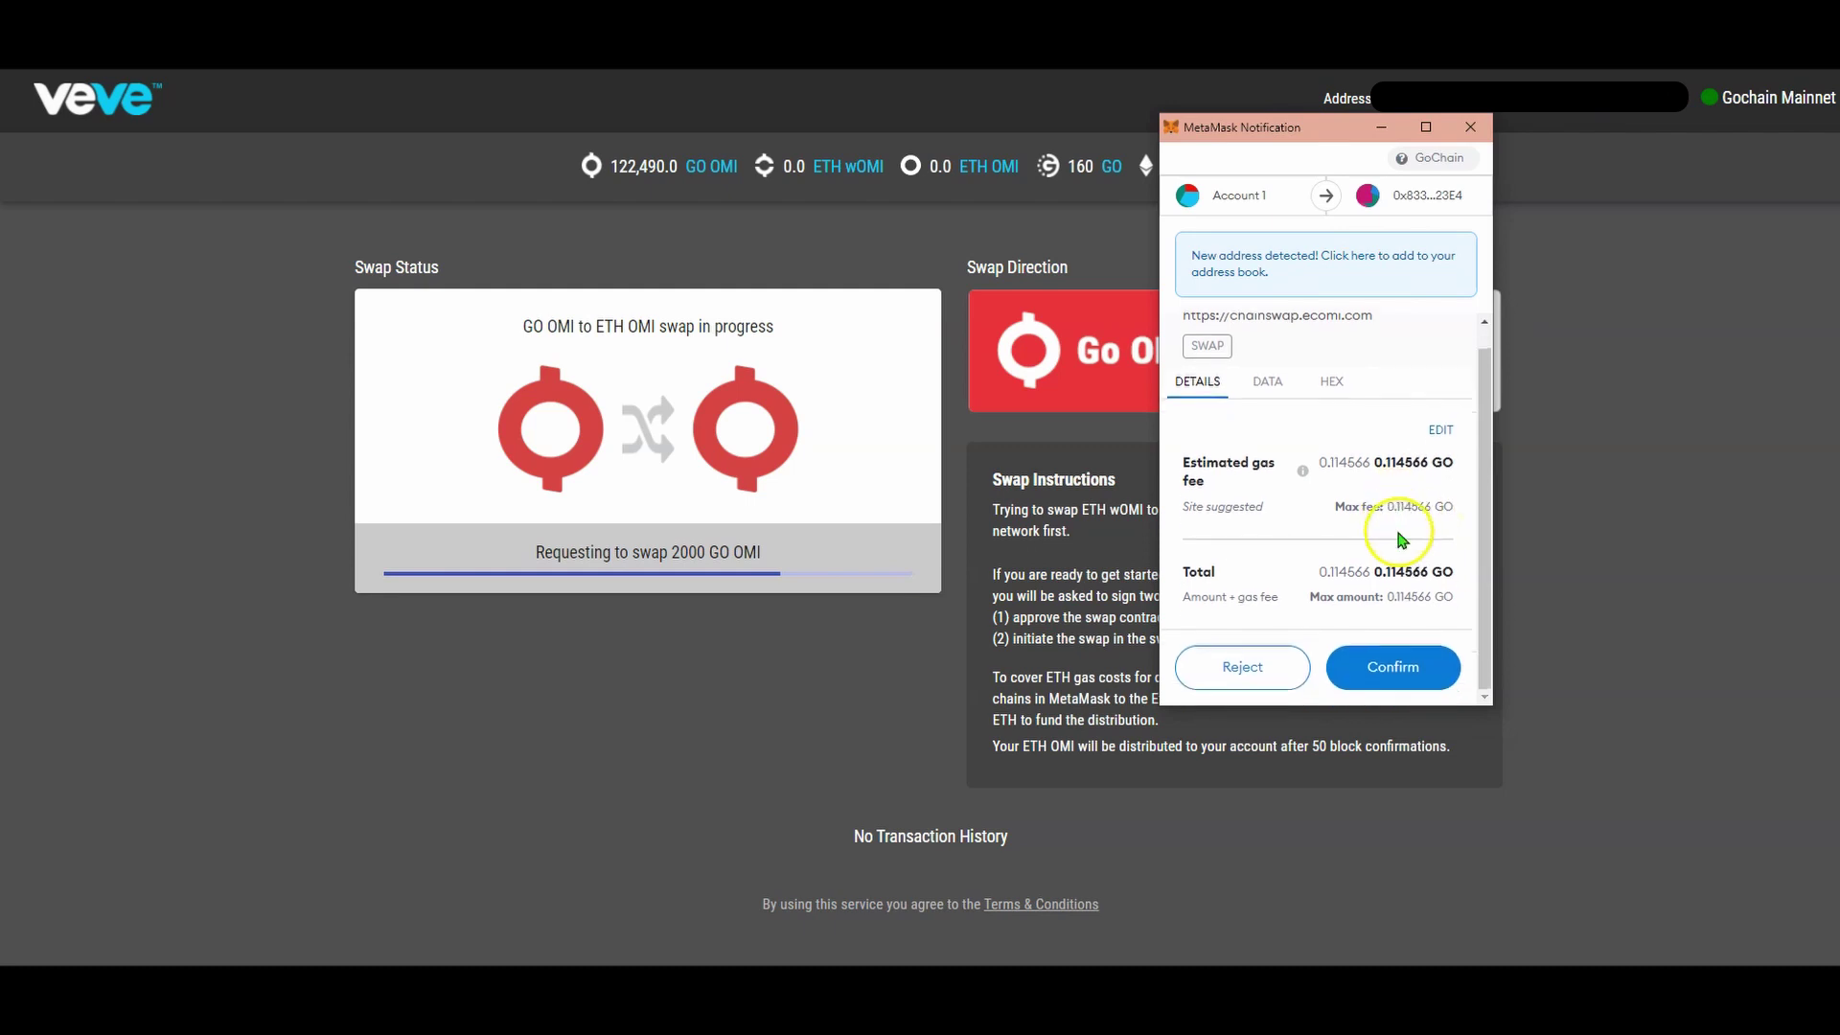
{"action": "left_click", "coordinate": [1421, 676]}
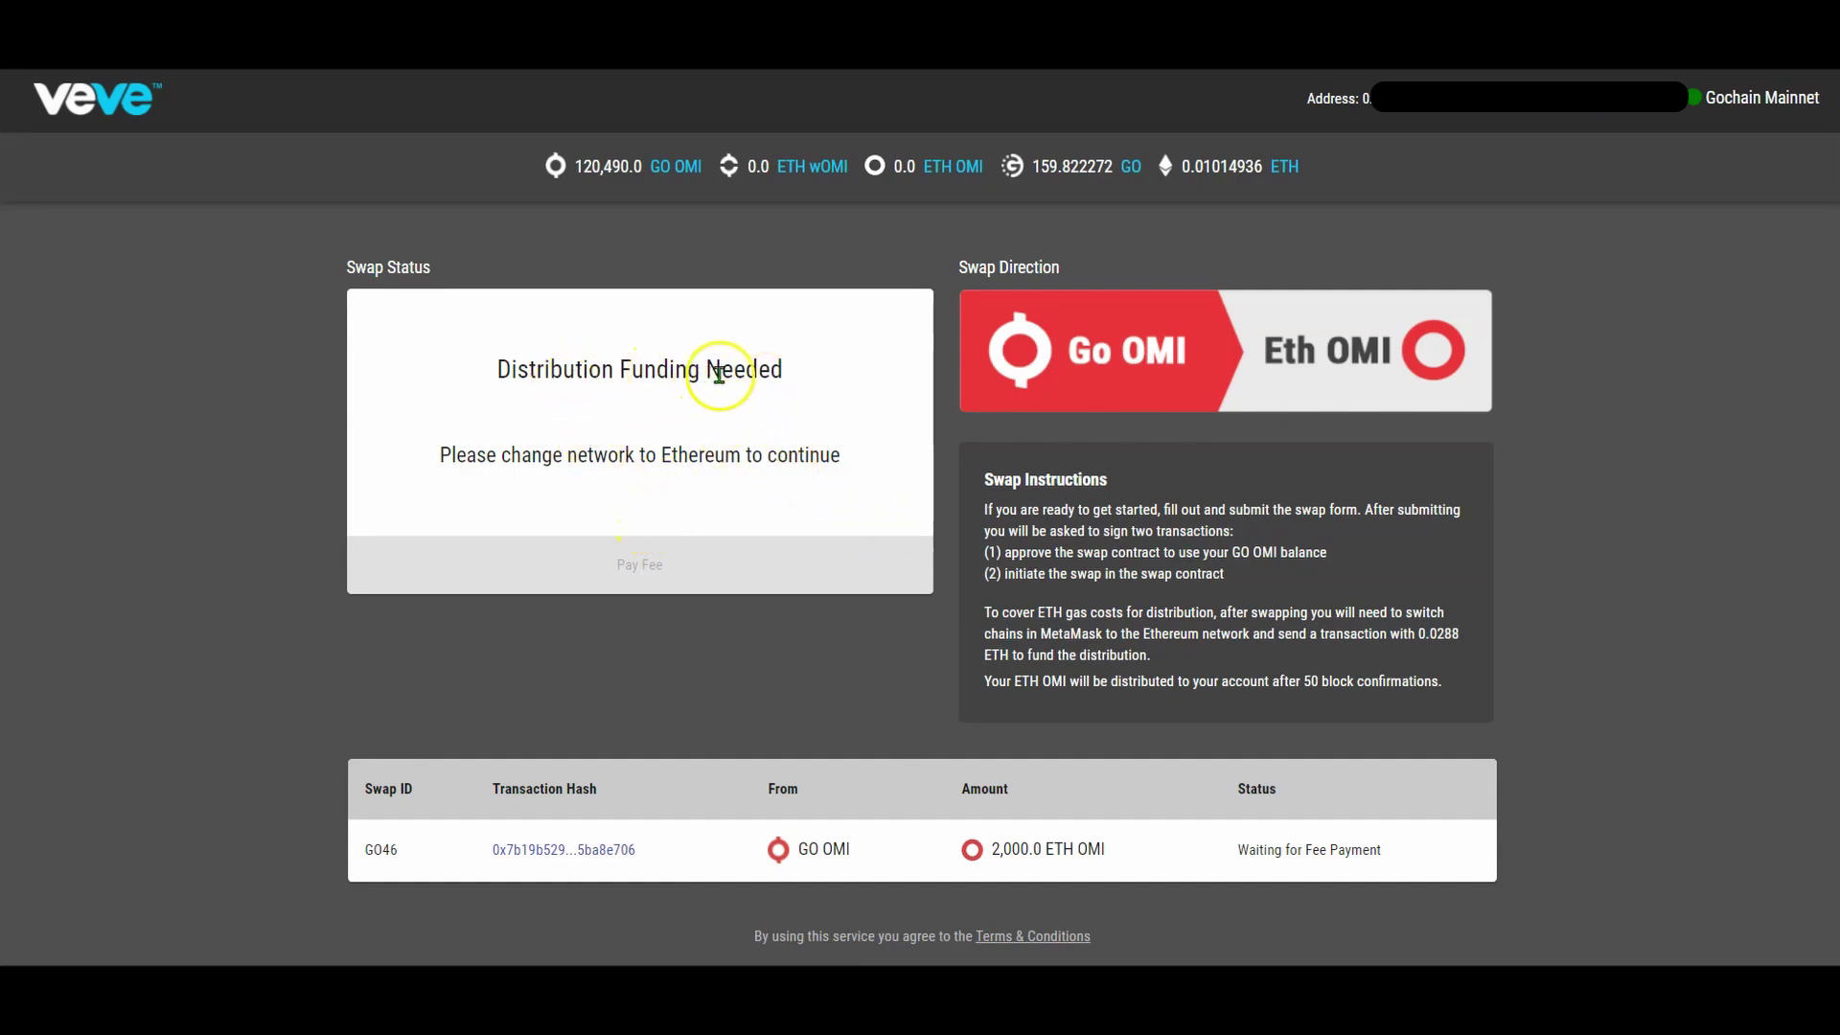
Review the change-network message and Waiting for Fee Payment status, then switch to Ethereum Mainnet.
{"action": "left_click_drag", "start_coordinate": [510, 457], "coordinate": [770, 460]}
{"action": "left_click", "coordinate": [812, 447]}
{"action": "scroll", "coordinate": [813, 447], "scroll_direction": "down", "scroll_amount": 1}
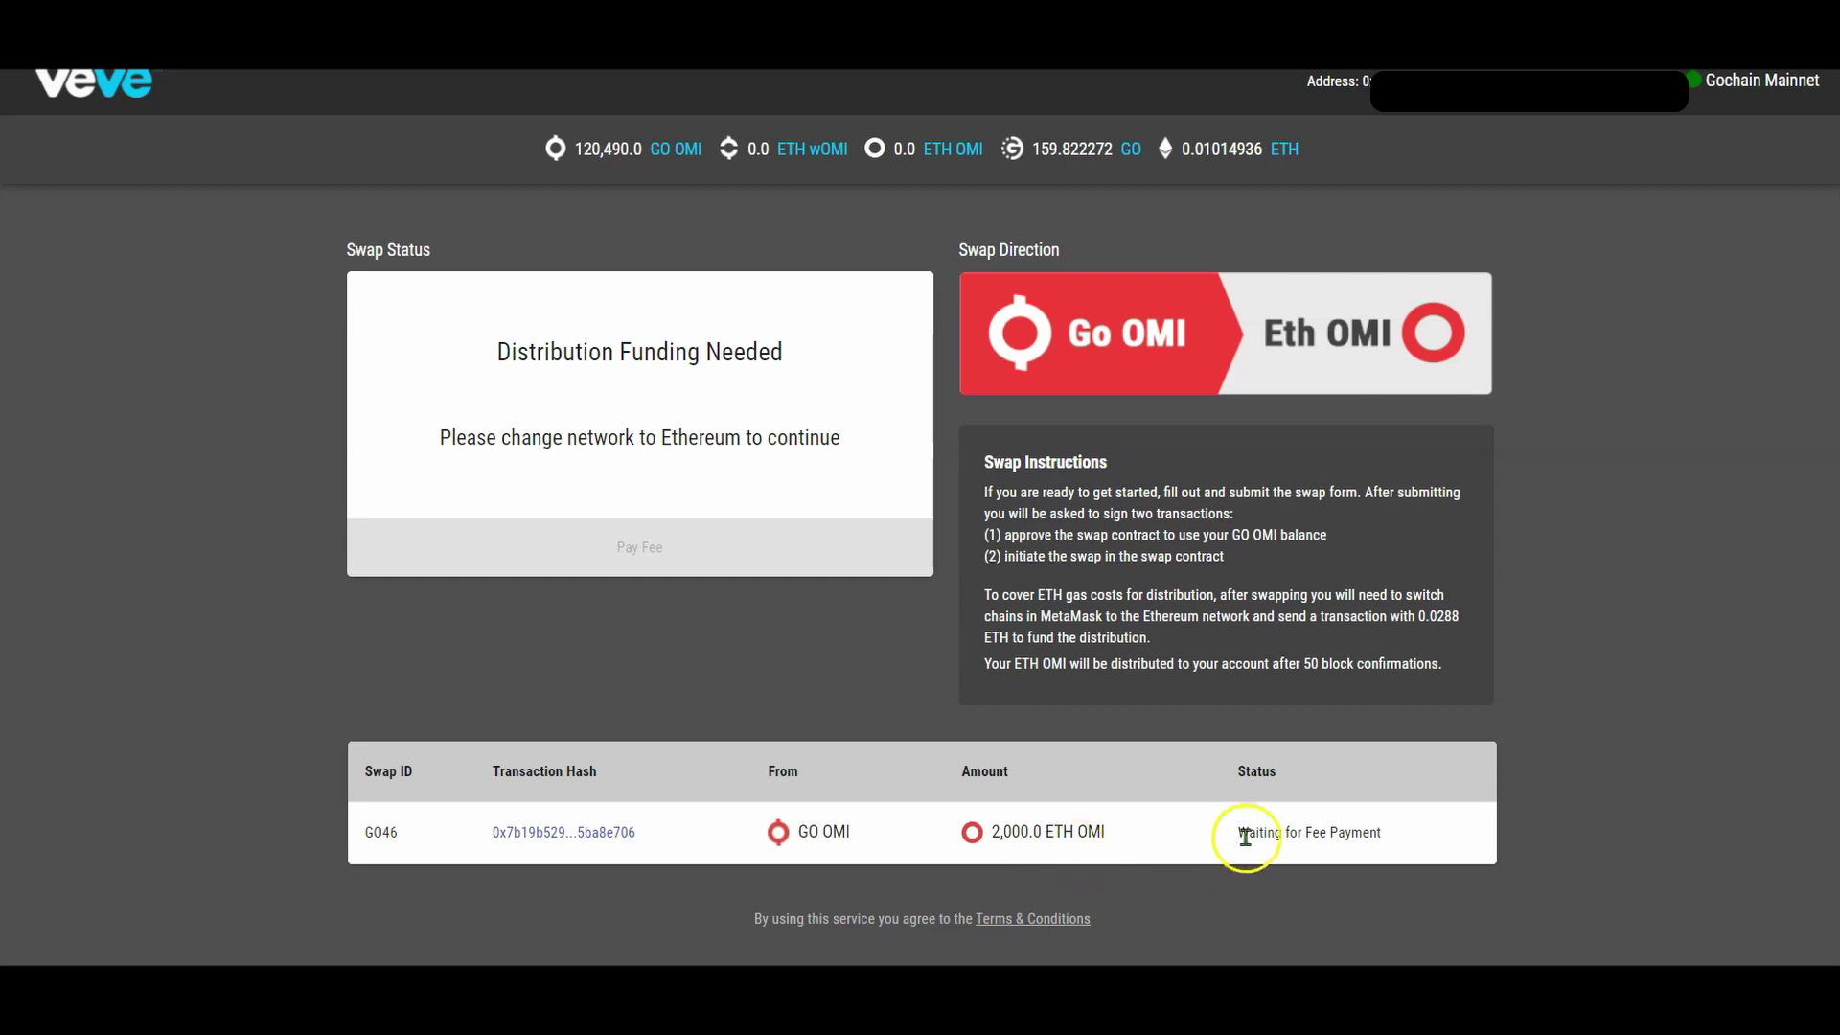
{"action": "left_click_drag", "start_coordinate": [1251, 836], "coordinate": [1355, 834]}
{"action": "left_click", "coordinate": [1377, 832]}
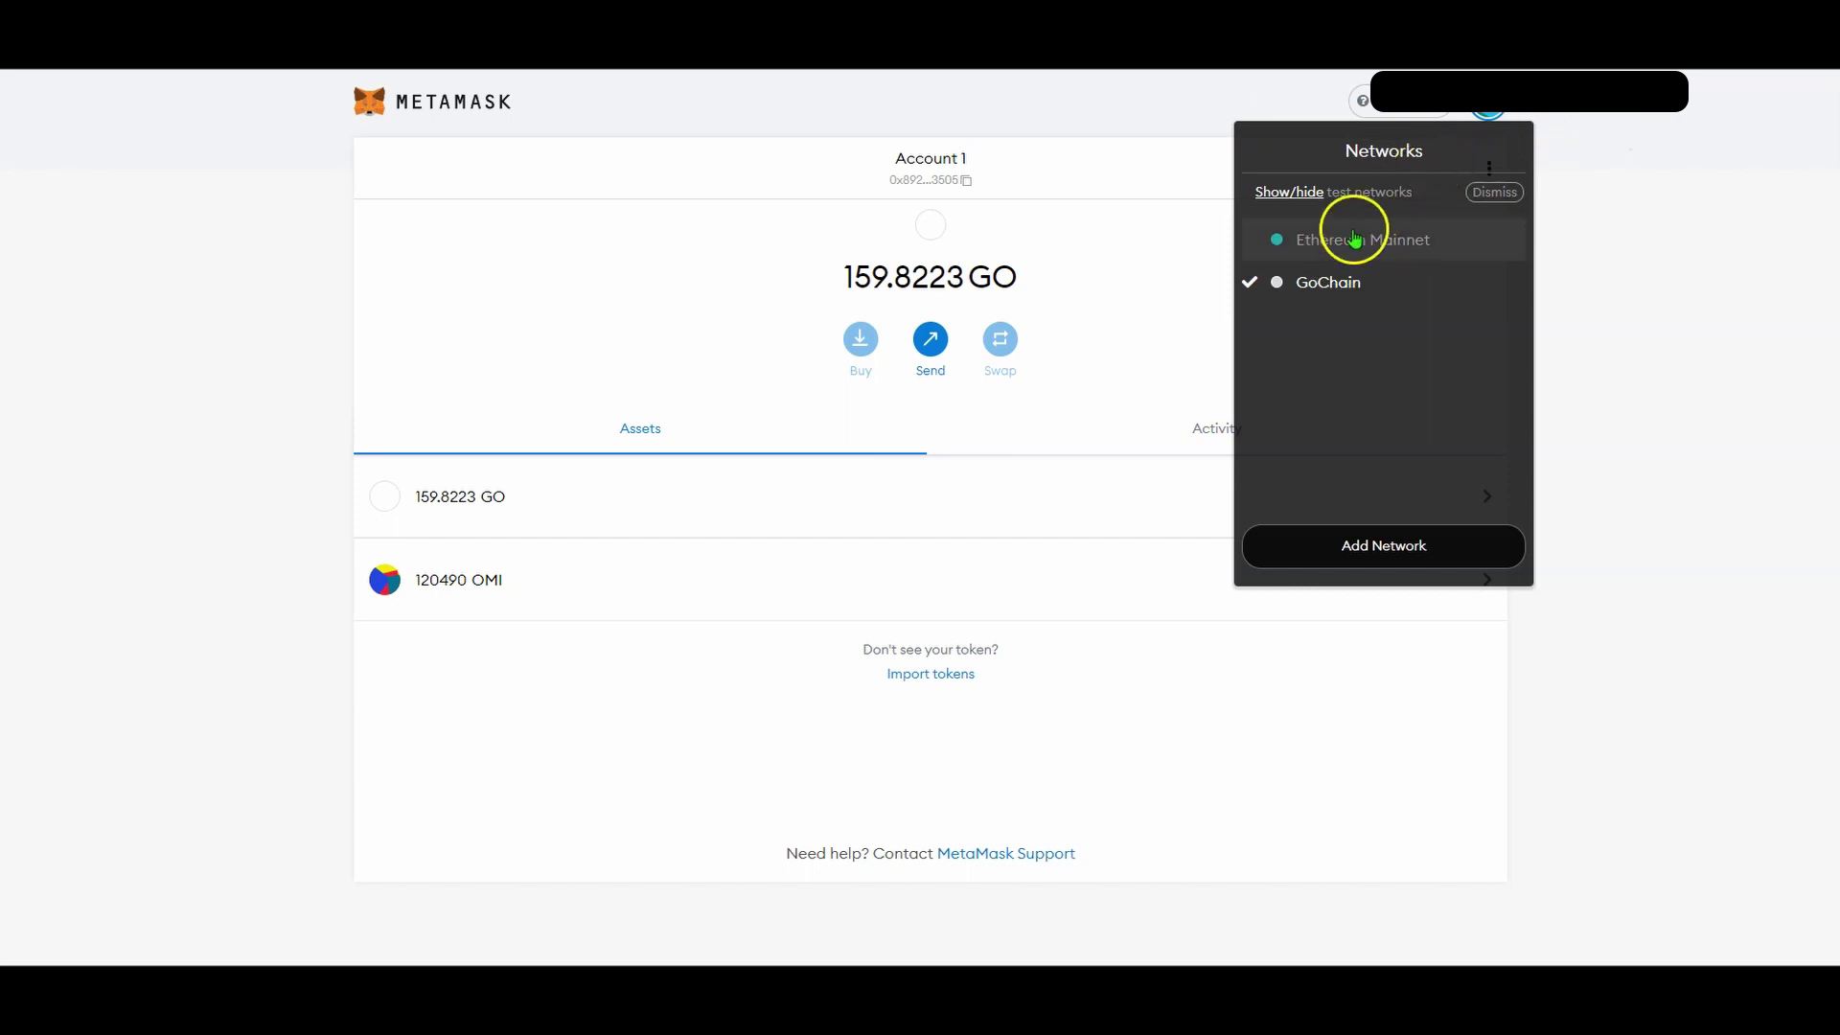
{"action": "left_click", "coordinate": [1354, 240]}
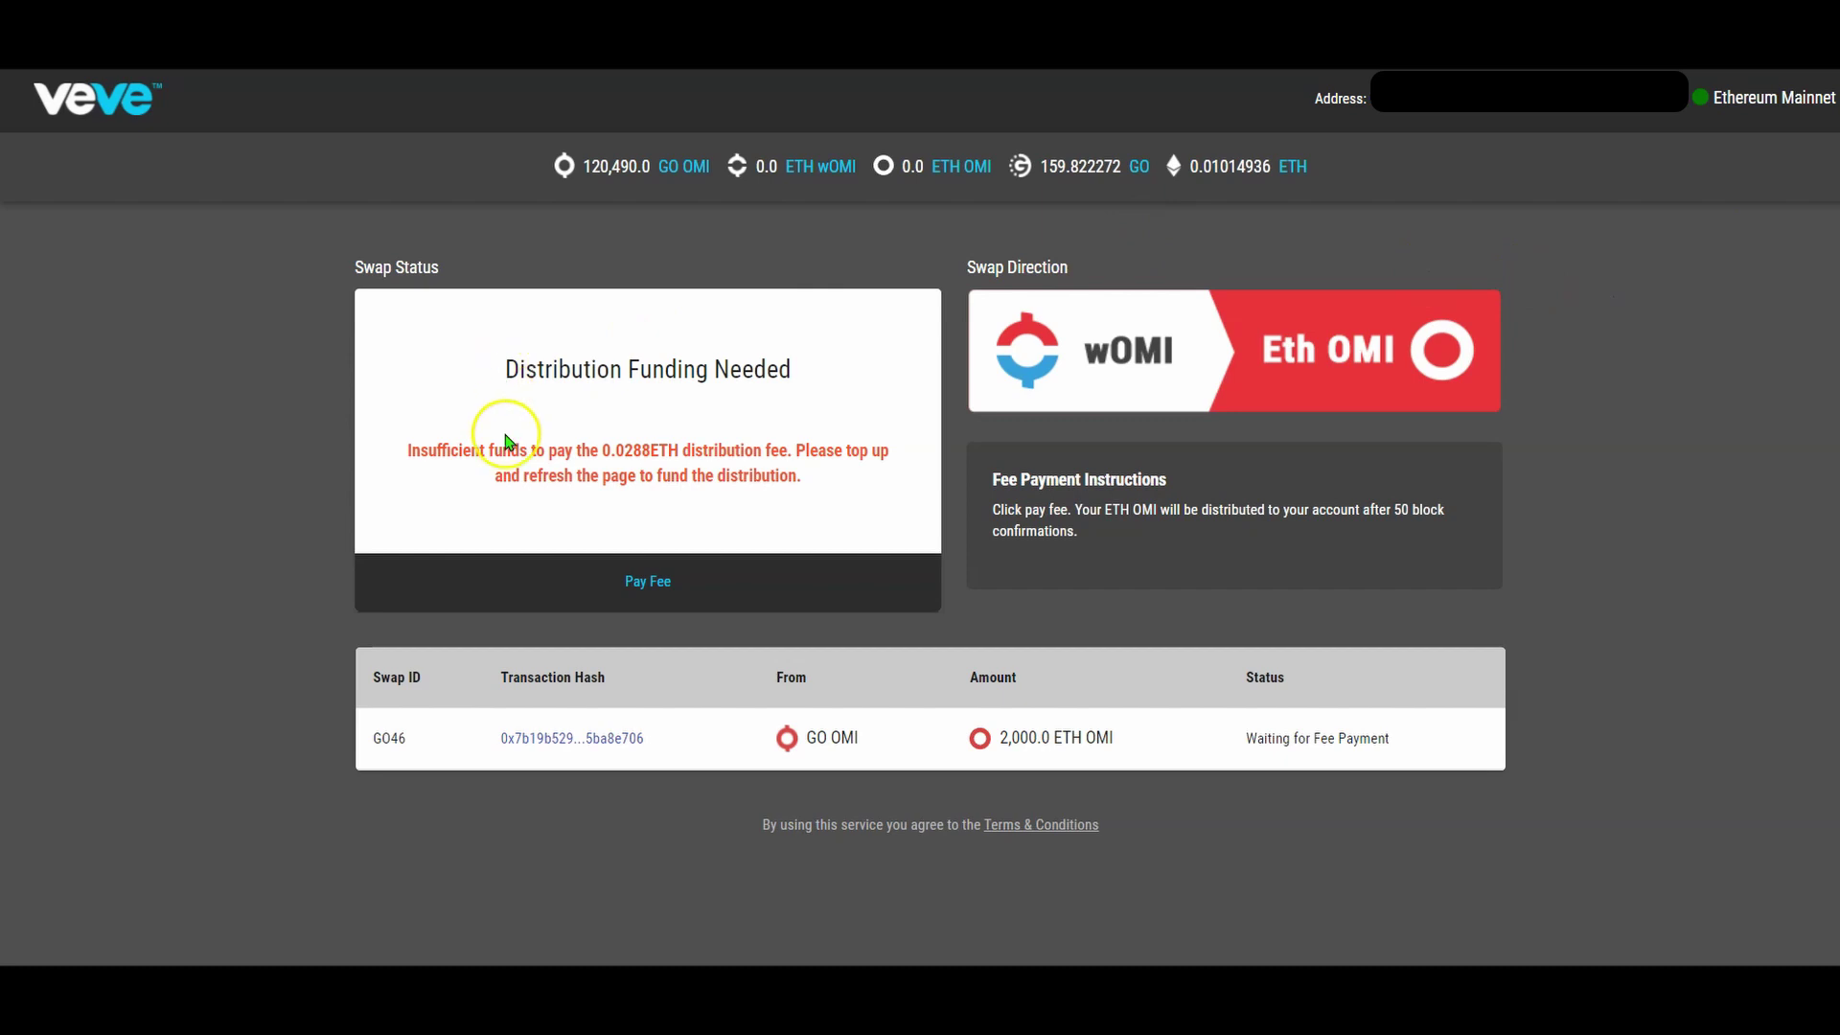
Note the insufficient funds warning and attempt to pay the 0.0288 ETH distribution fee.
{"action": "left_click_drag", "start_coordinate": [503, 449], "coordinate": [805, 457]}
{"action": "left_click", "coordinate": [809, 470]}
{"action": "left_click", "coordinate": [752, 587]}
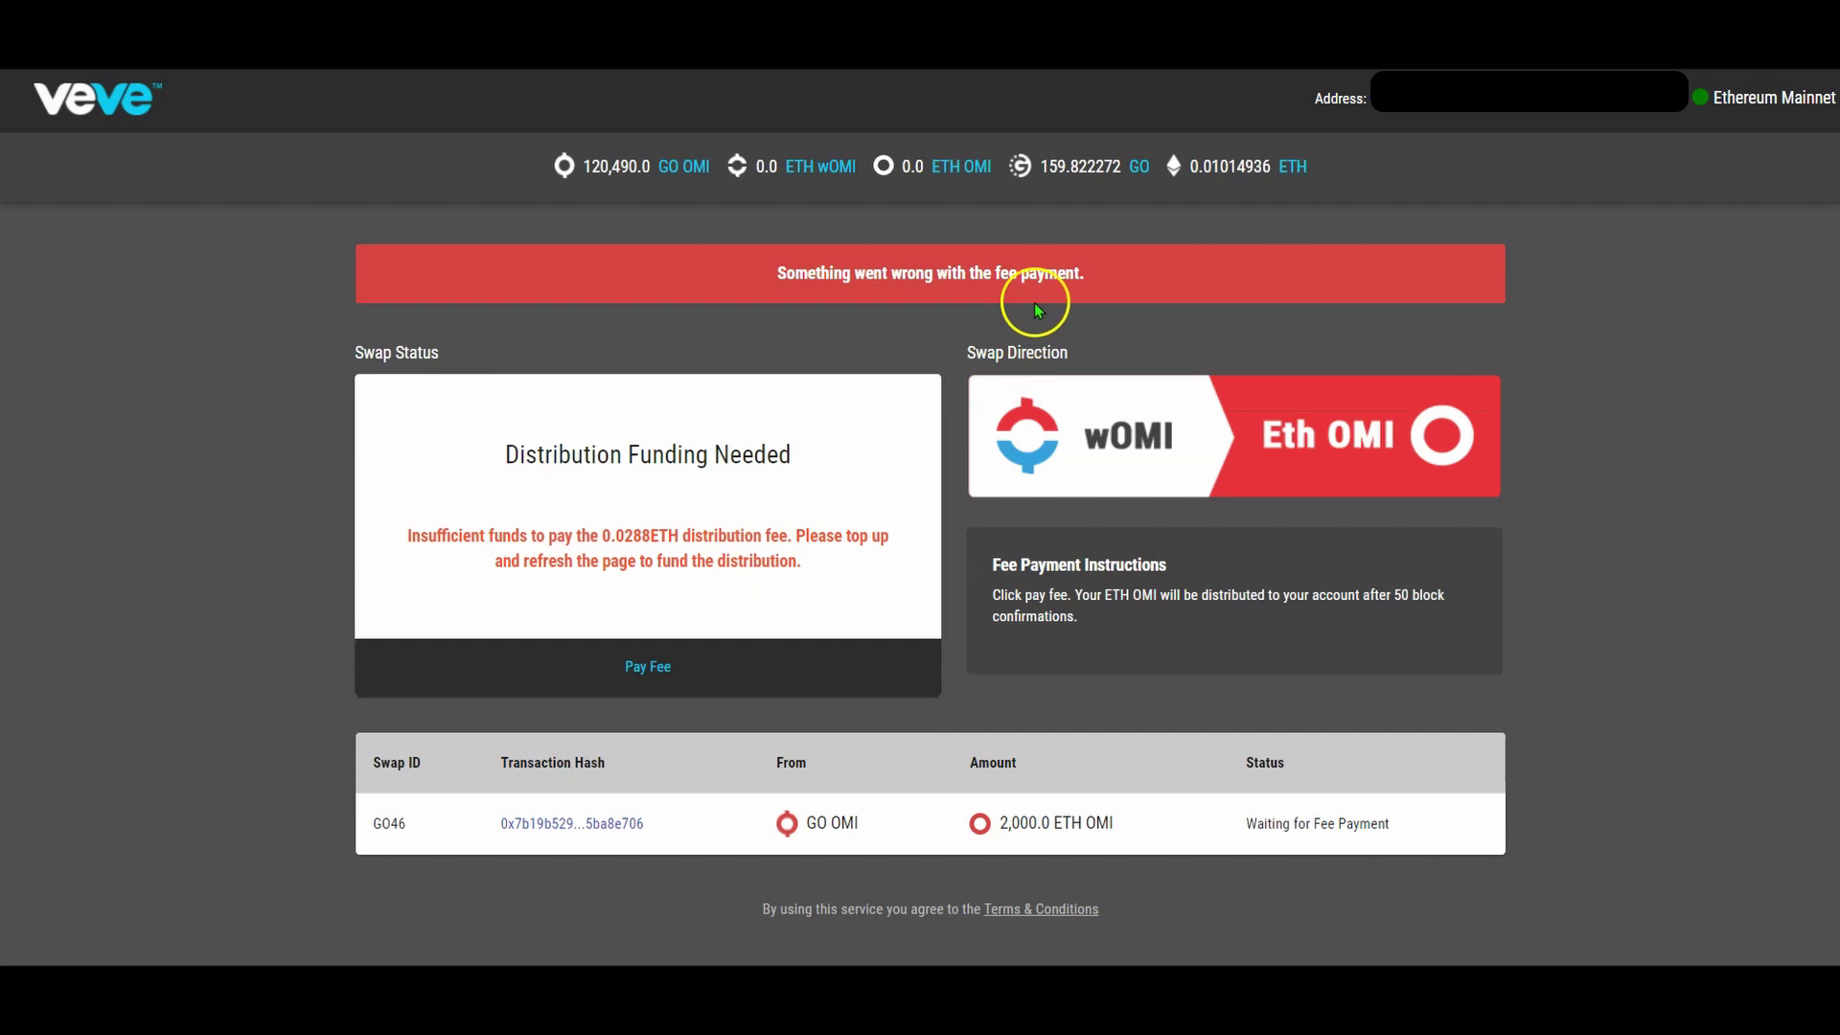
{"action": "left_click", "coordinate": [719, 673]}
Start the 0.0288 ETH distribution-fee payment and review its MetaMask confirmation.
{"action": "left_click", "coordinate": [648, 667]}
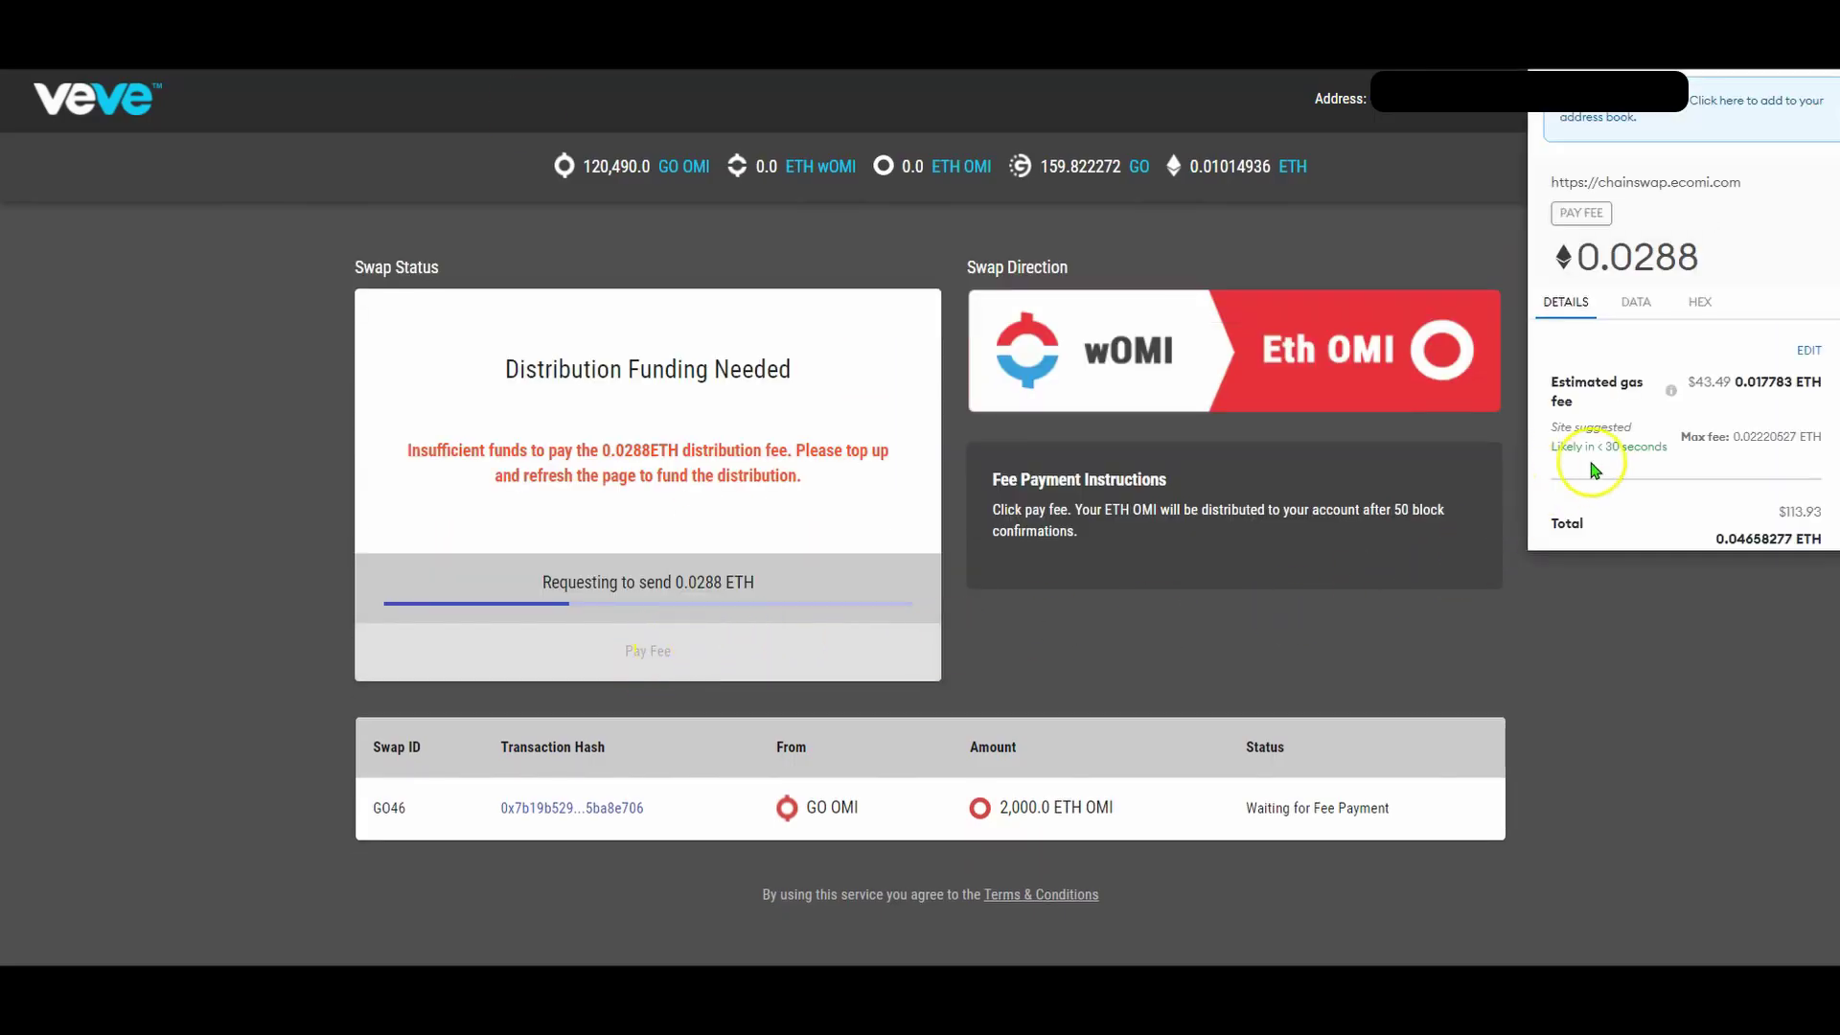
{"action": "scroll", "coordinate": [1726, 421], "scroll_direction": "down", "scroll_amount": 2}
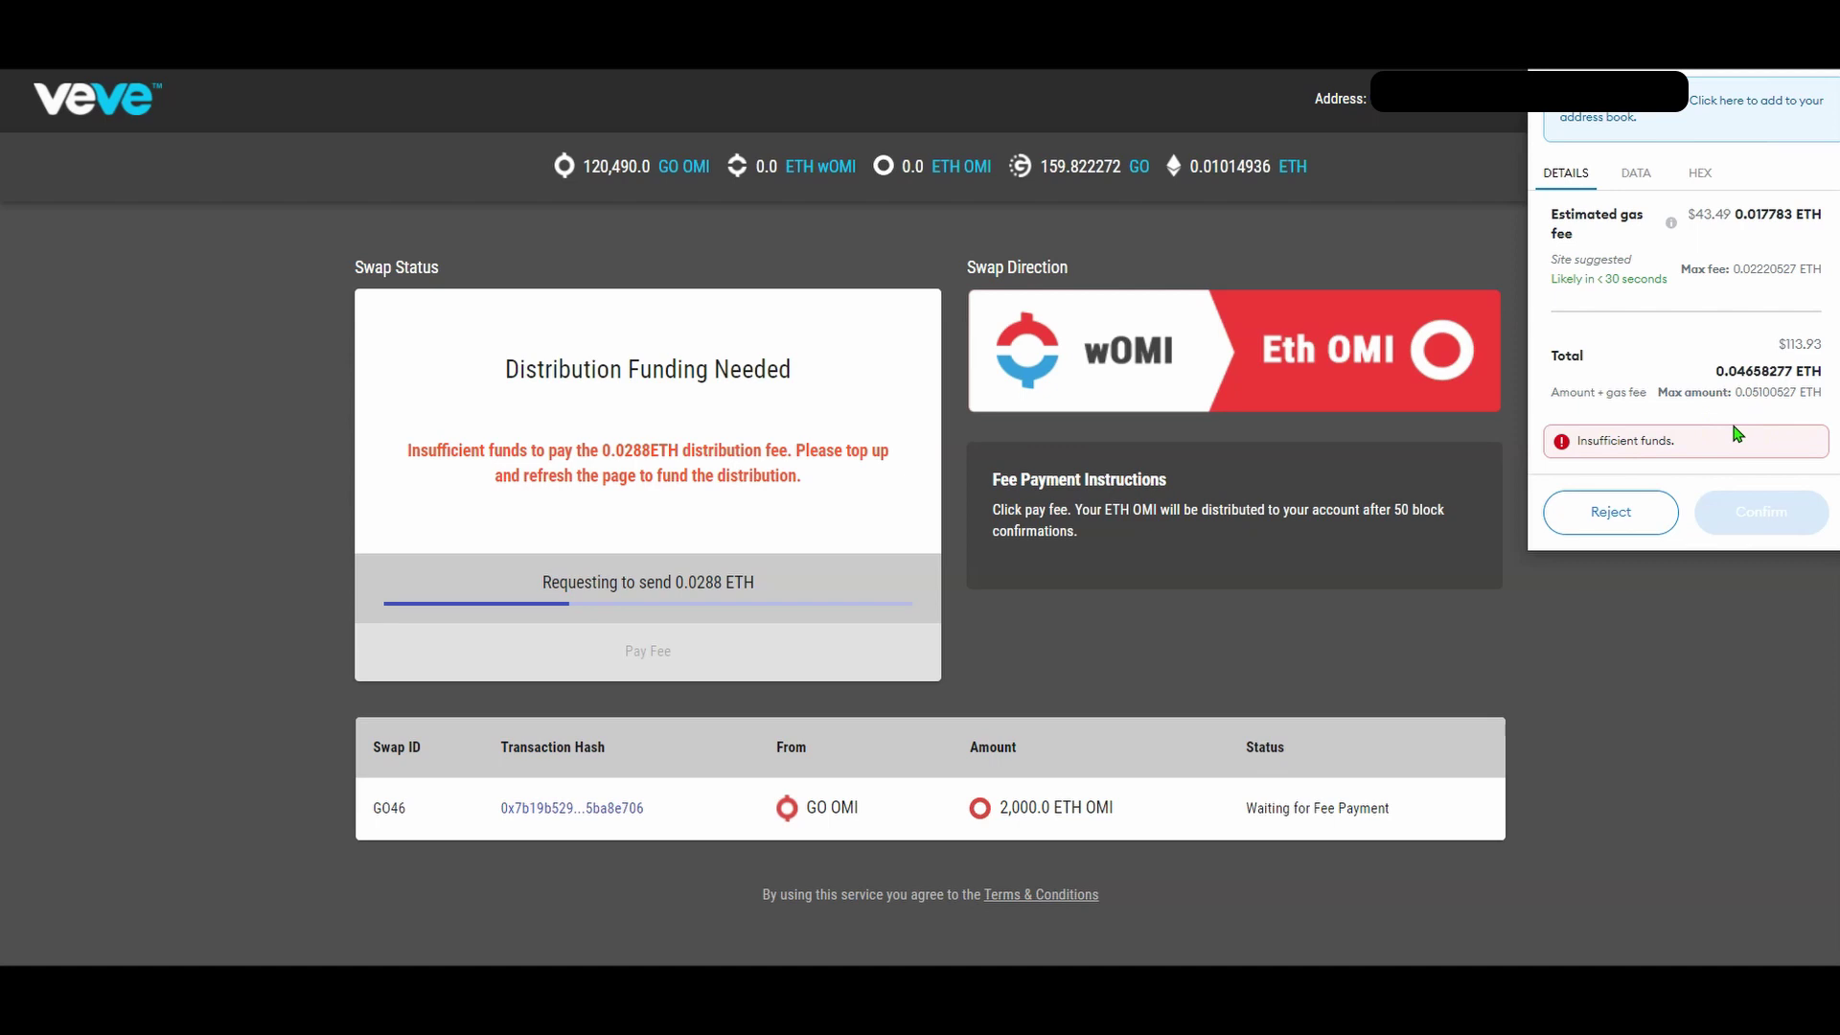
{"action": "scroll", "coordinate": [1738, 433], "scroll_direction": "up", "scroll_amount": 3}
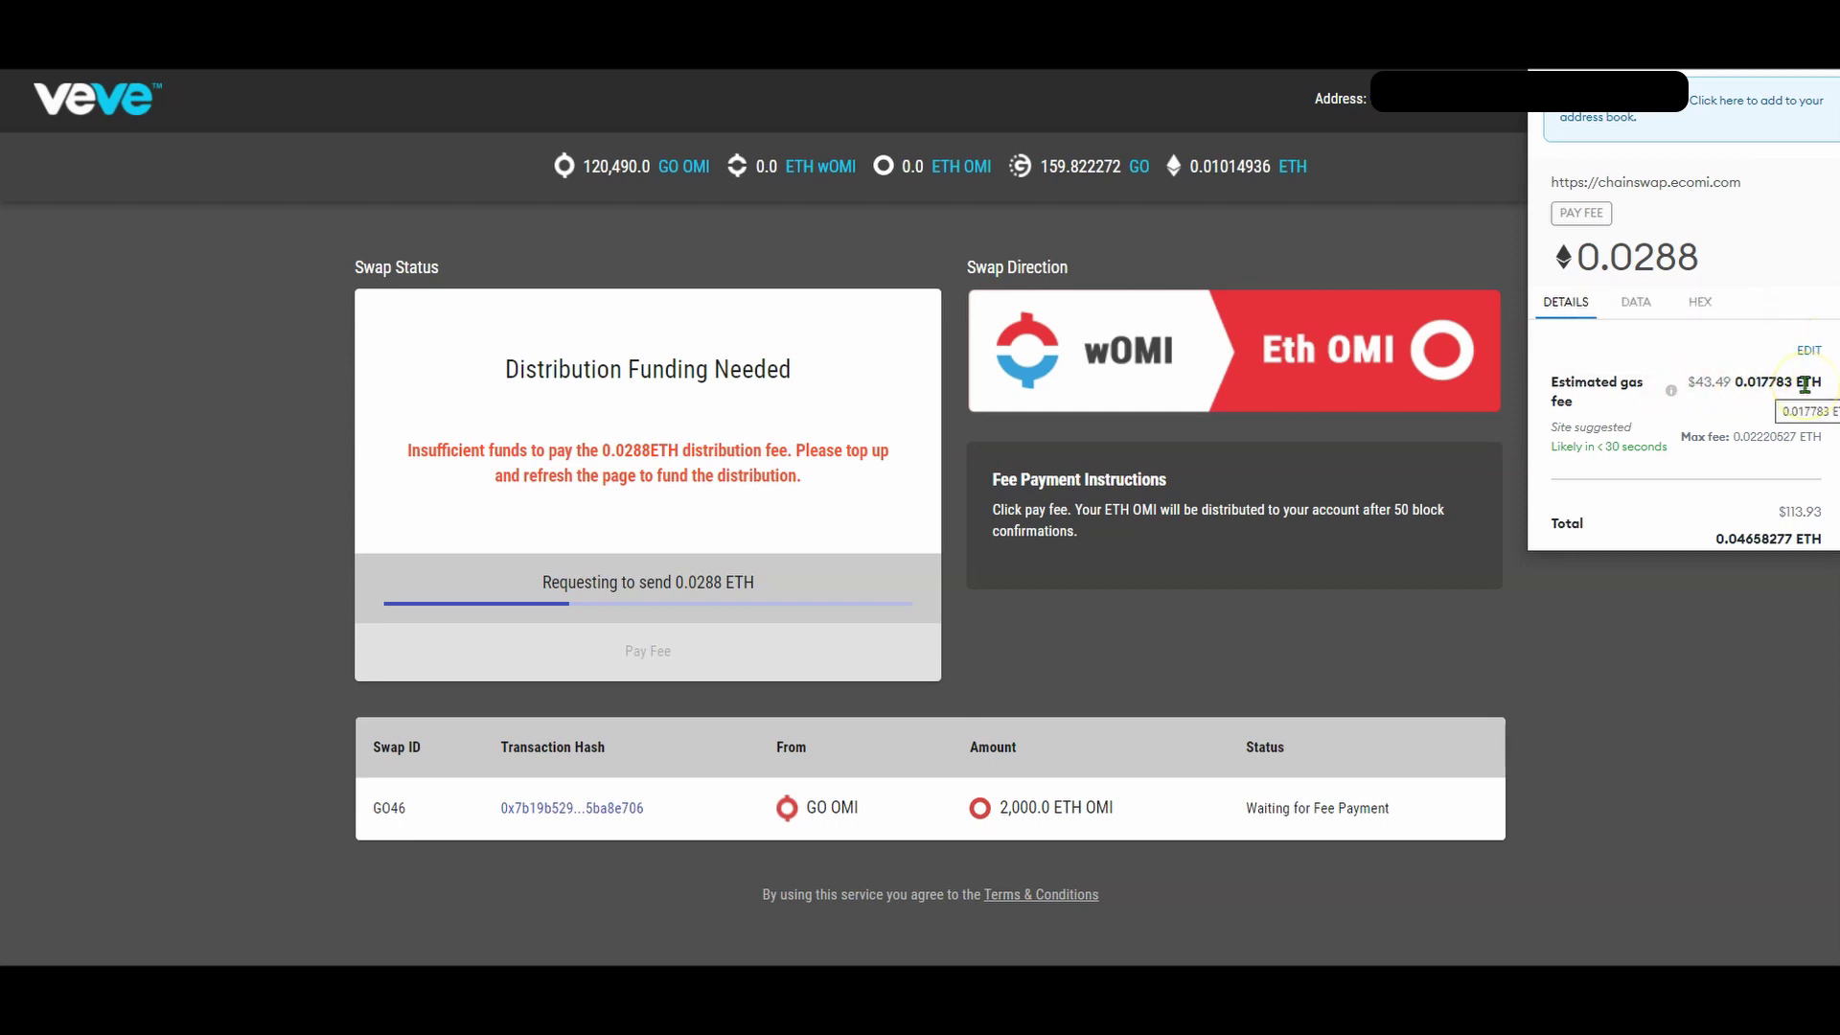
{"action": "scroll", "coordinate": [1805, 384], "scroll_direction": "down", "scroll_amount": 2}
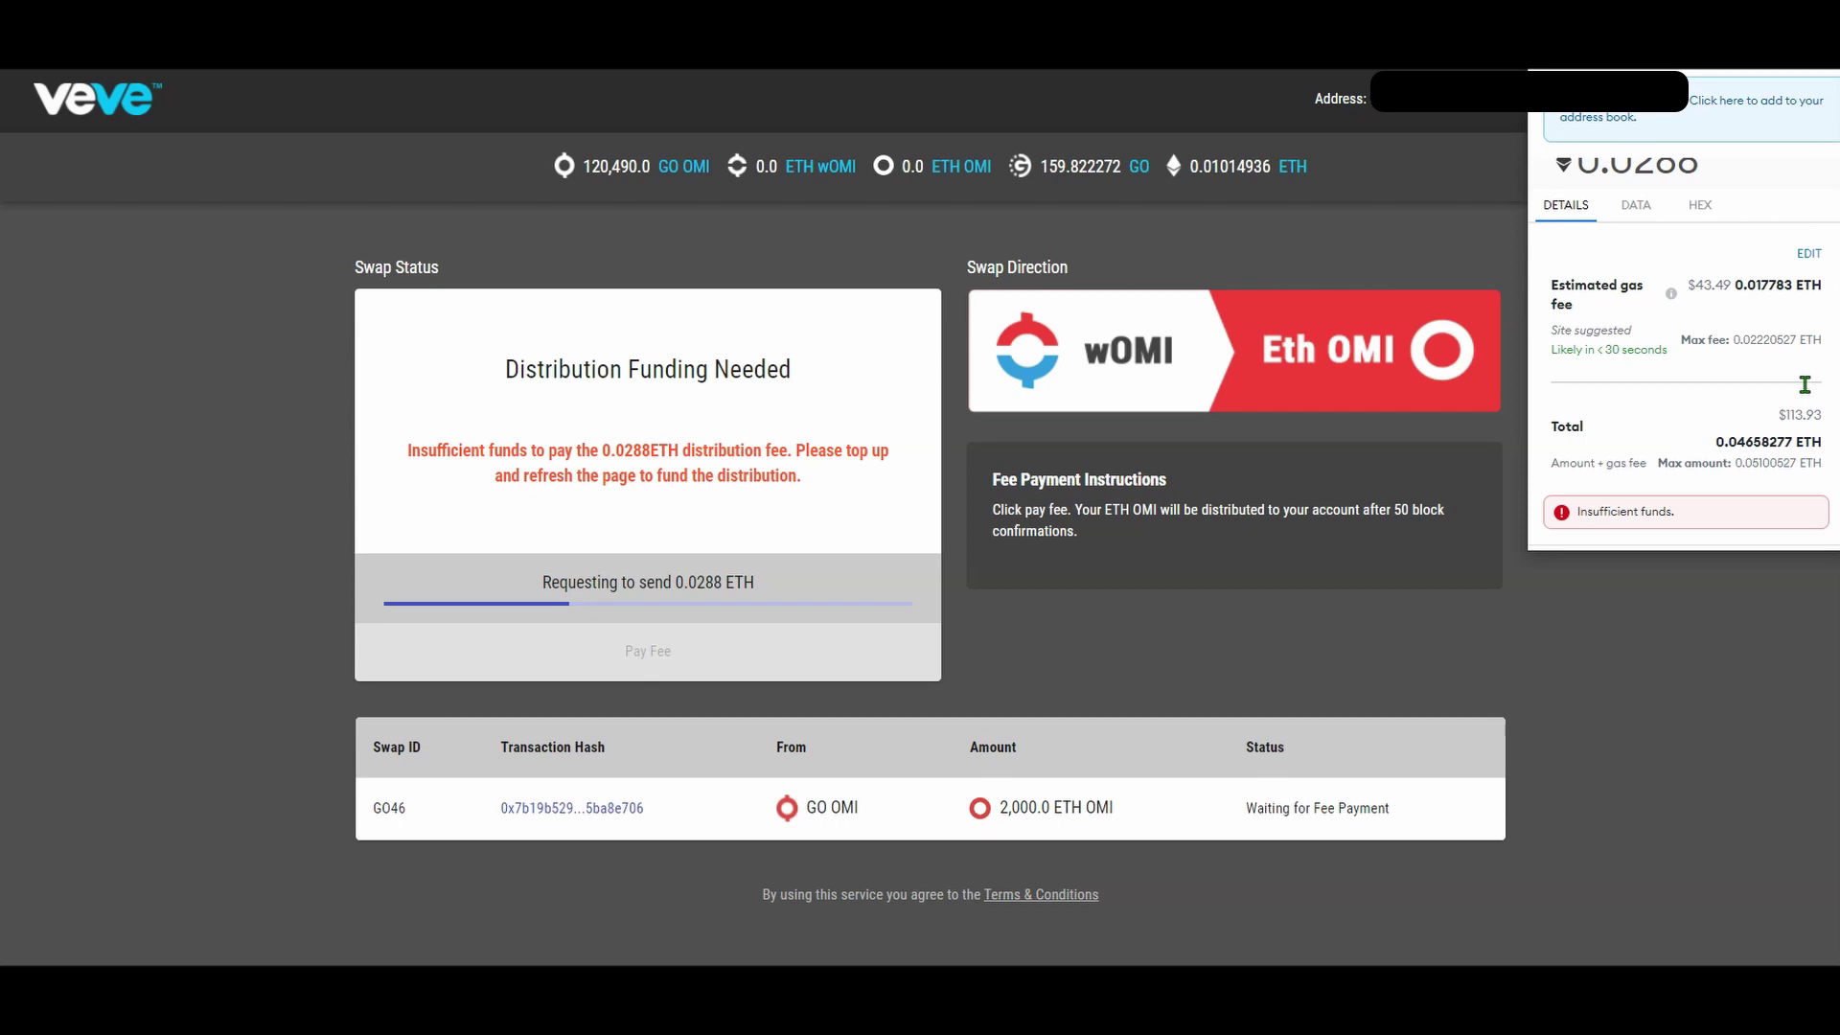
{"action": "scroll", "coordinate": [1805, 384], "scroll_direction": "down", "scroll_amount": 2}
{"action": "scroll", "coordinate": [1810, 393], "scroll_direction": "up", "scroll_amount": 3}
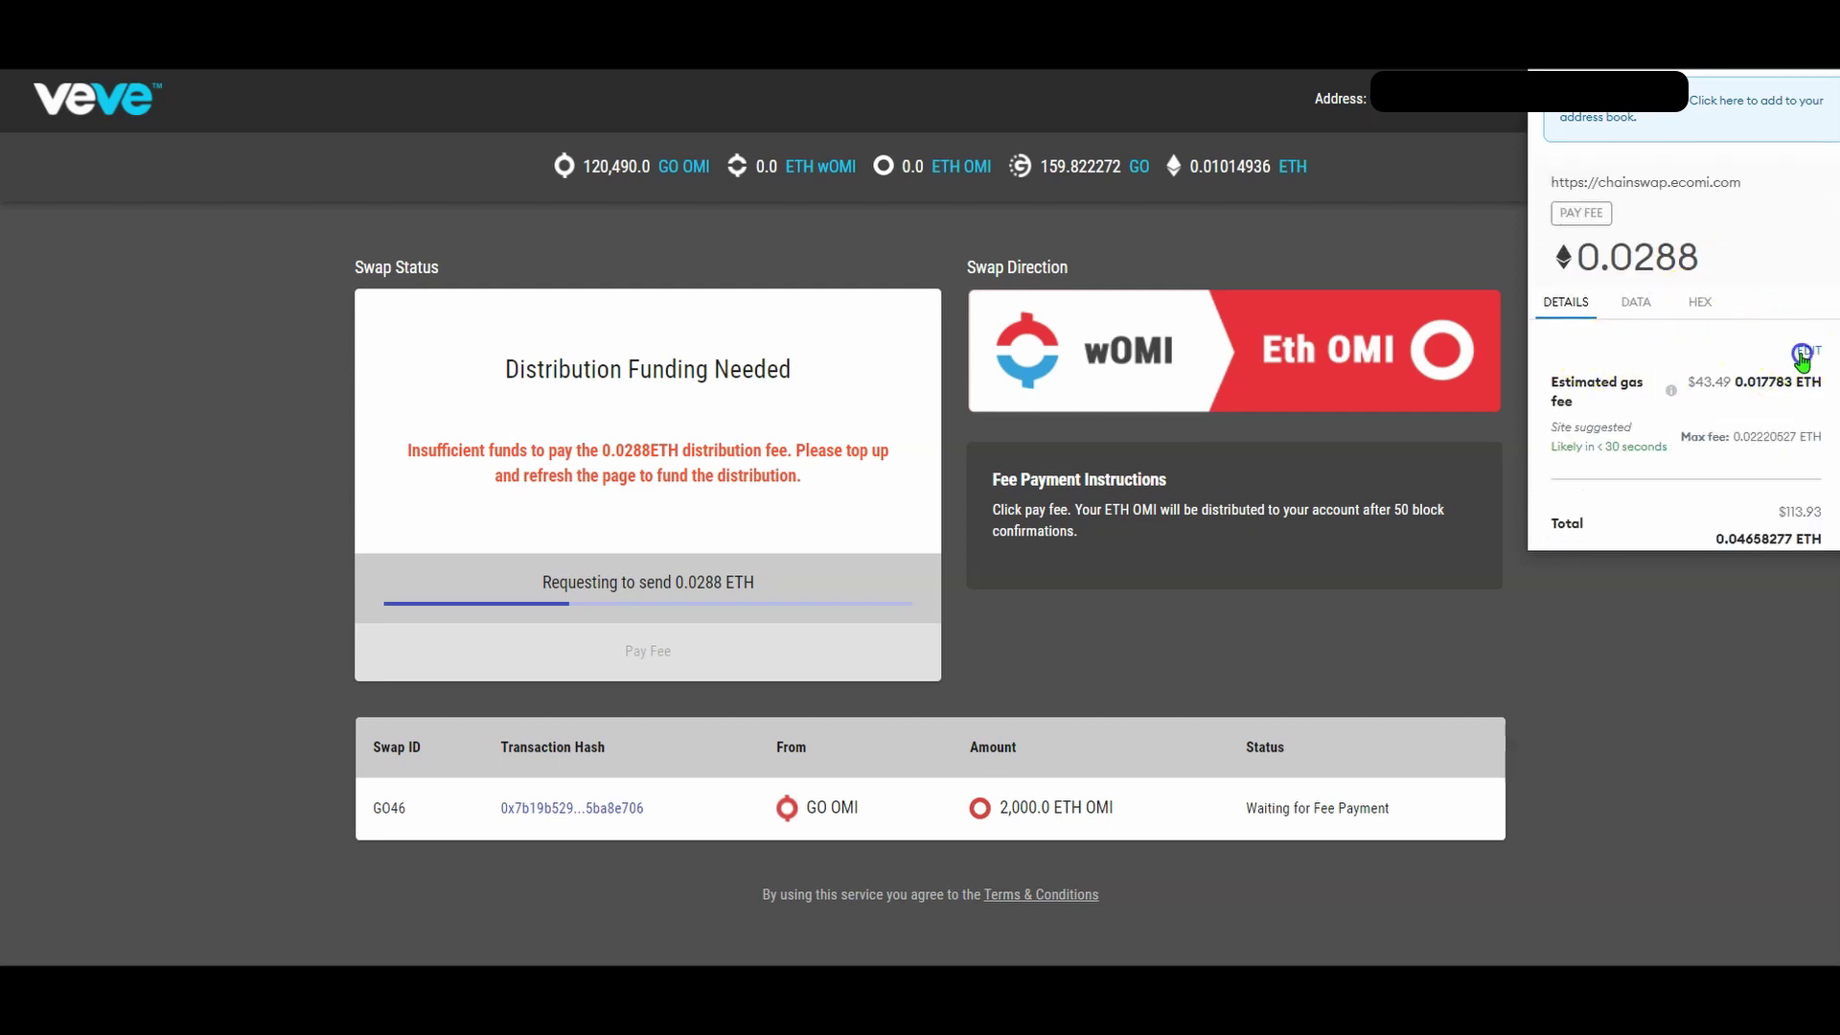
Try the Low, Advanced and High gas options, then save the Medium gas fee.
{"action": "left_click", "coordinate": [1809, 352]}
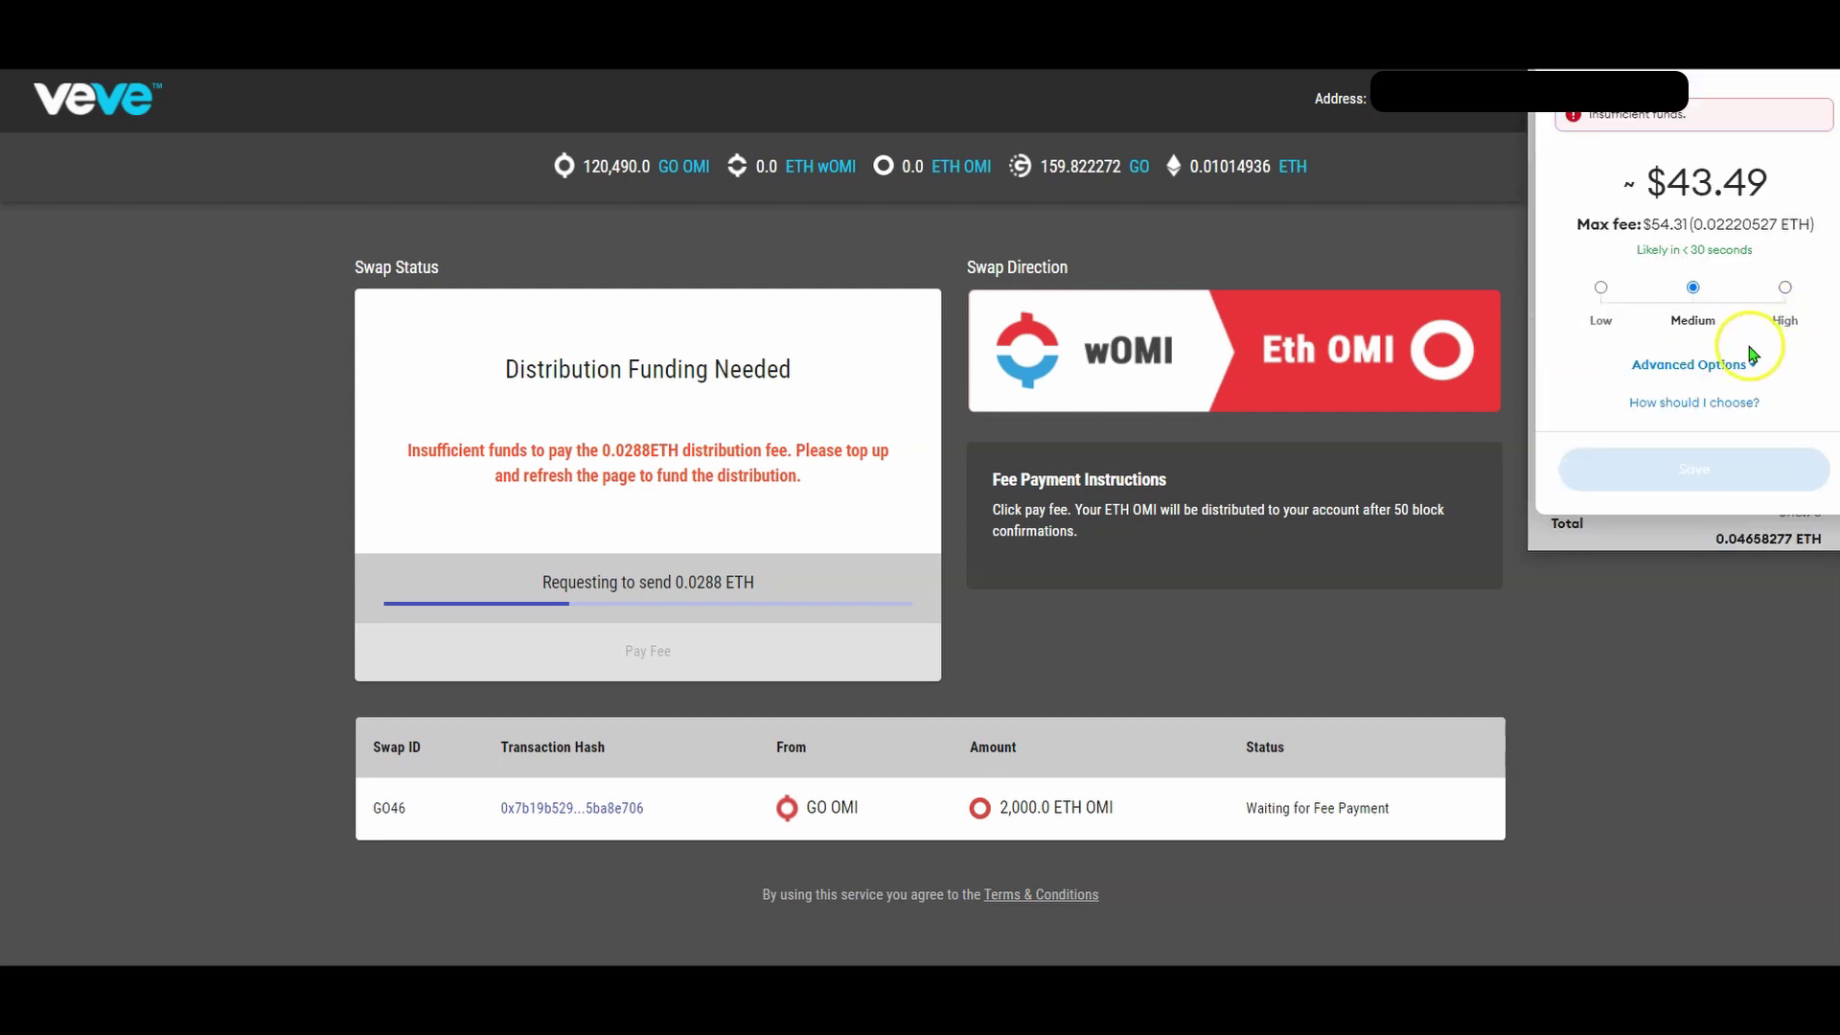
{"action": "left_click", "coordinate": [1601, 287]}
{"action": "left_click", "coordinate": [1691, 309]}
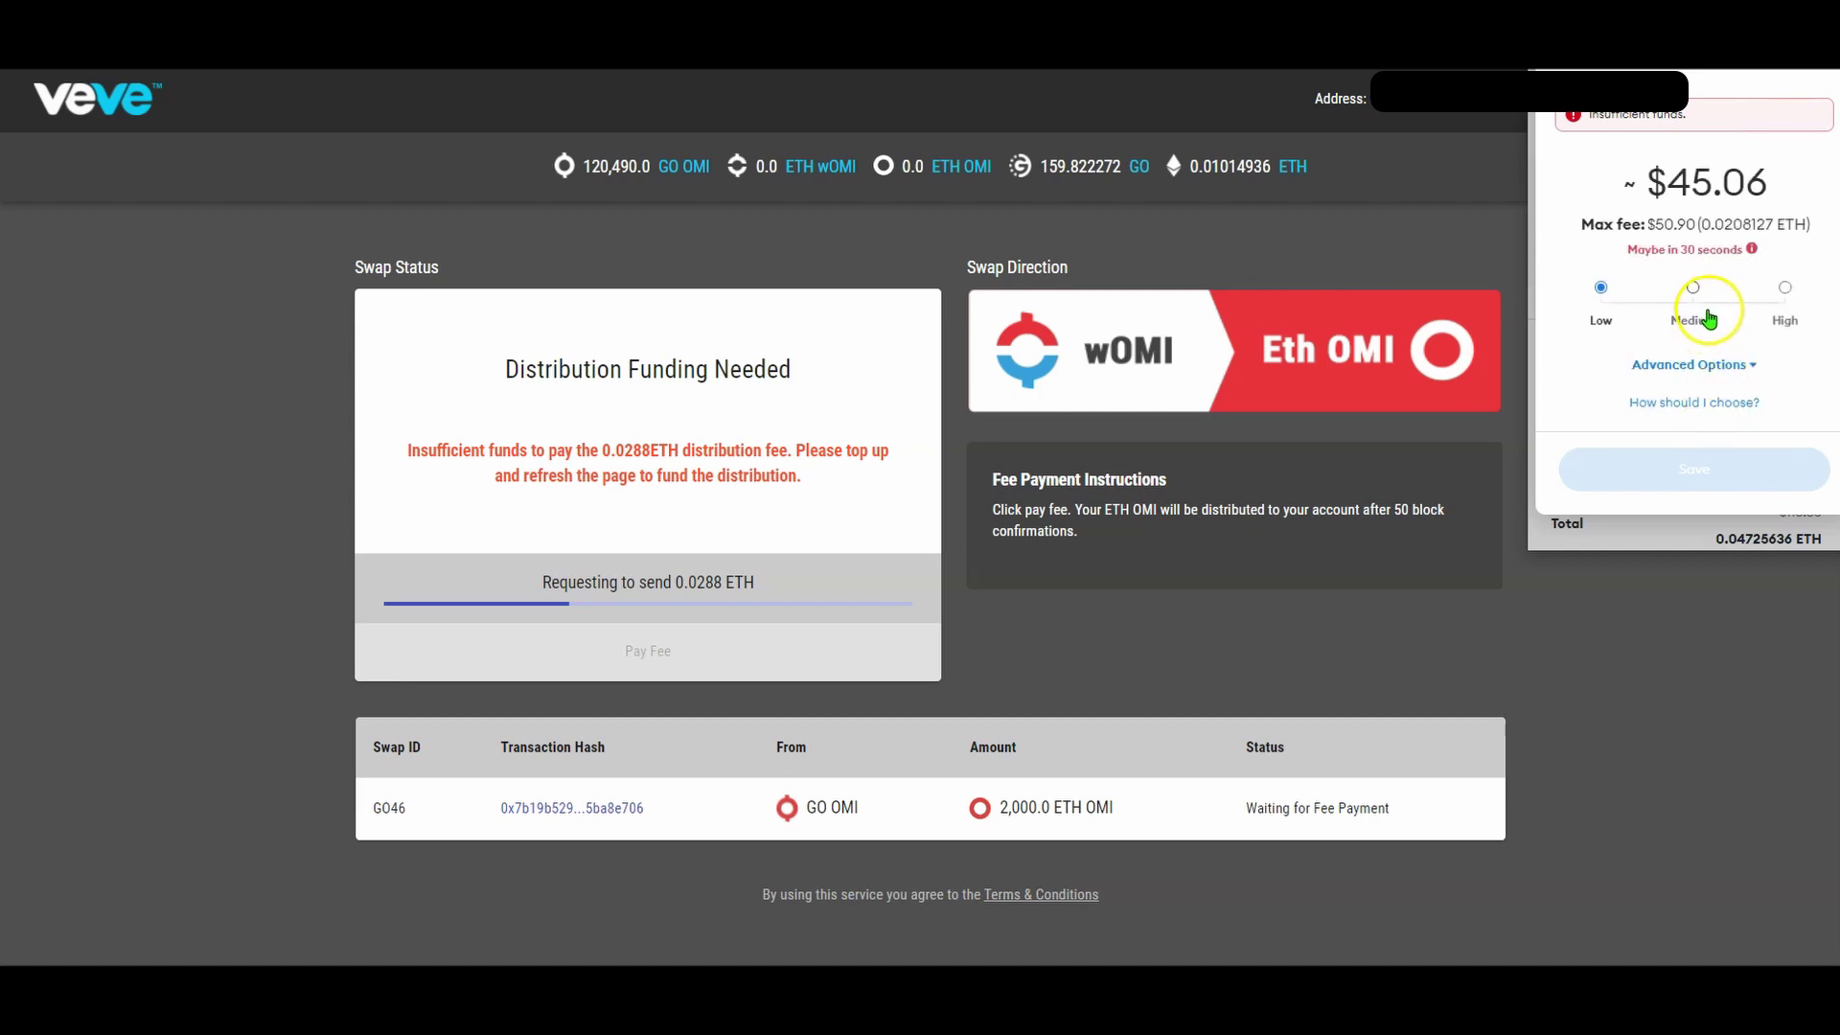
{"action": "left_click", "coordinate": [1750, 365]}
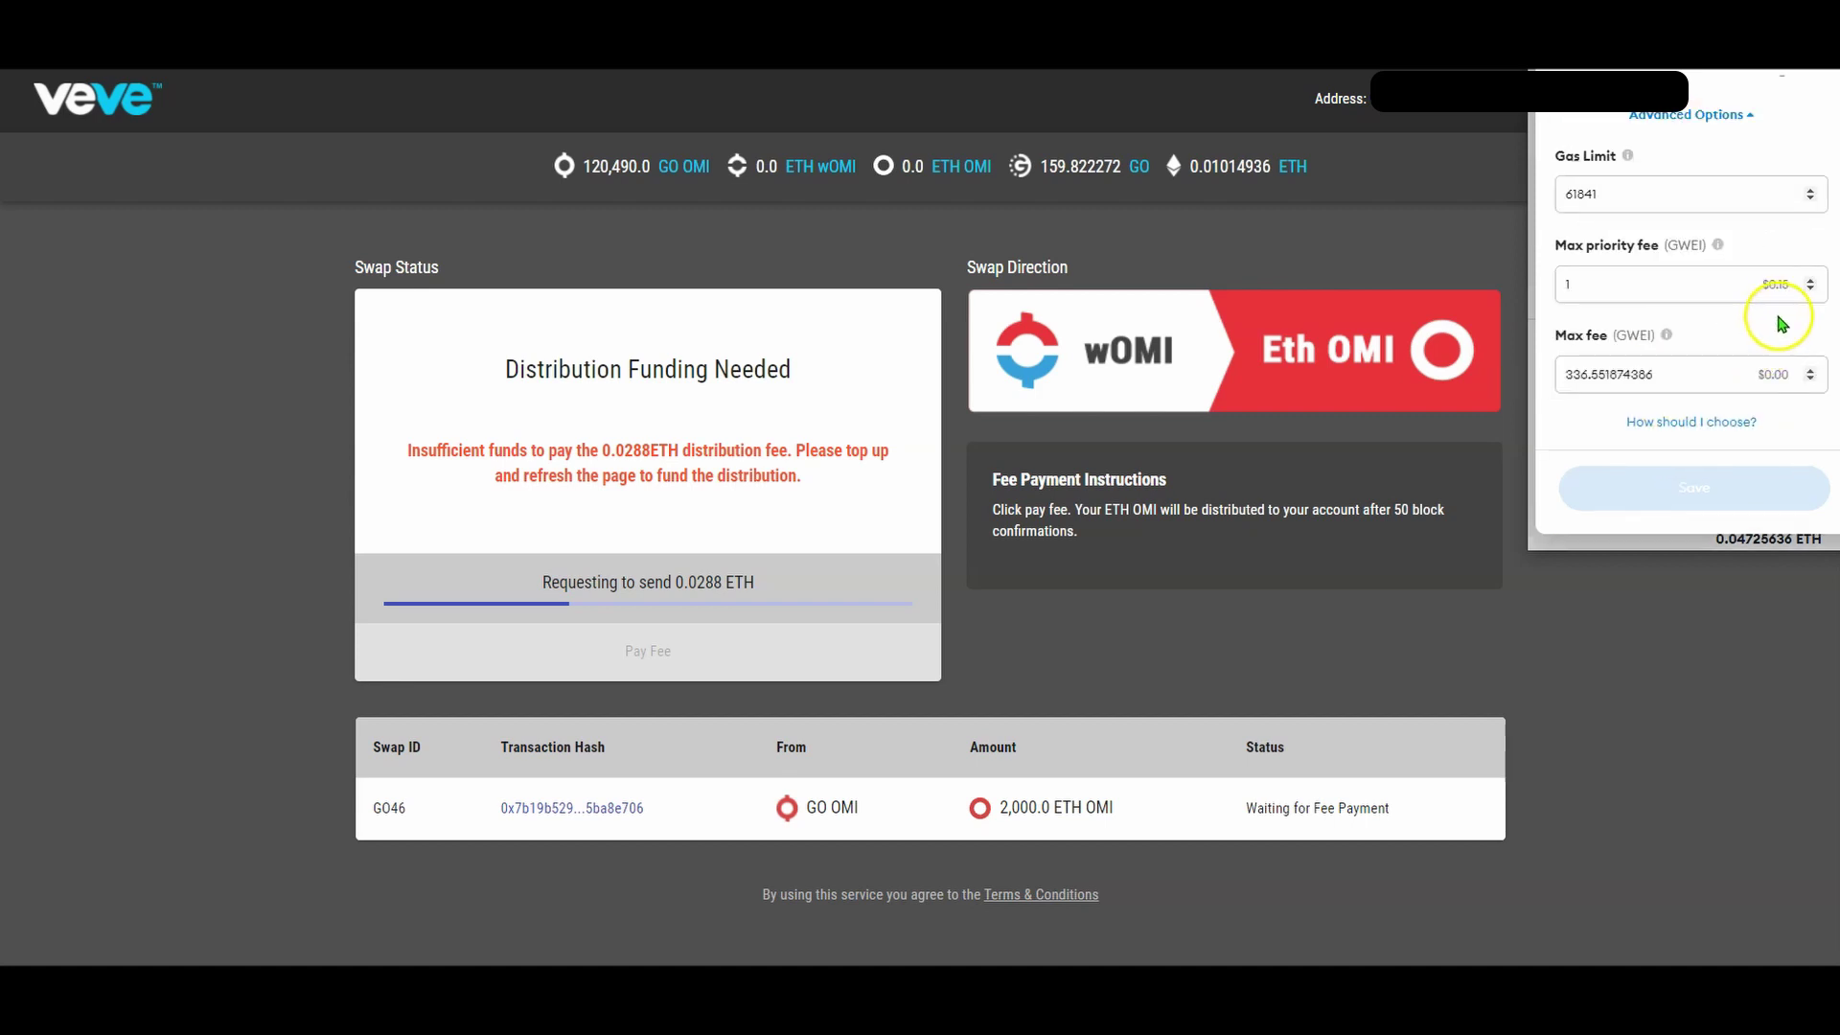
{"action": "left_click", "coordinate": [1782, 75]}
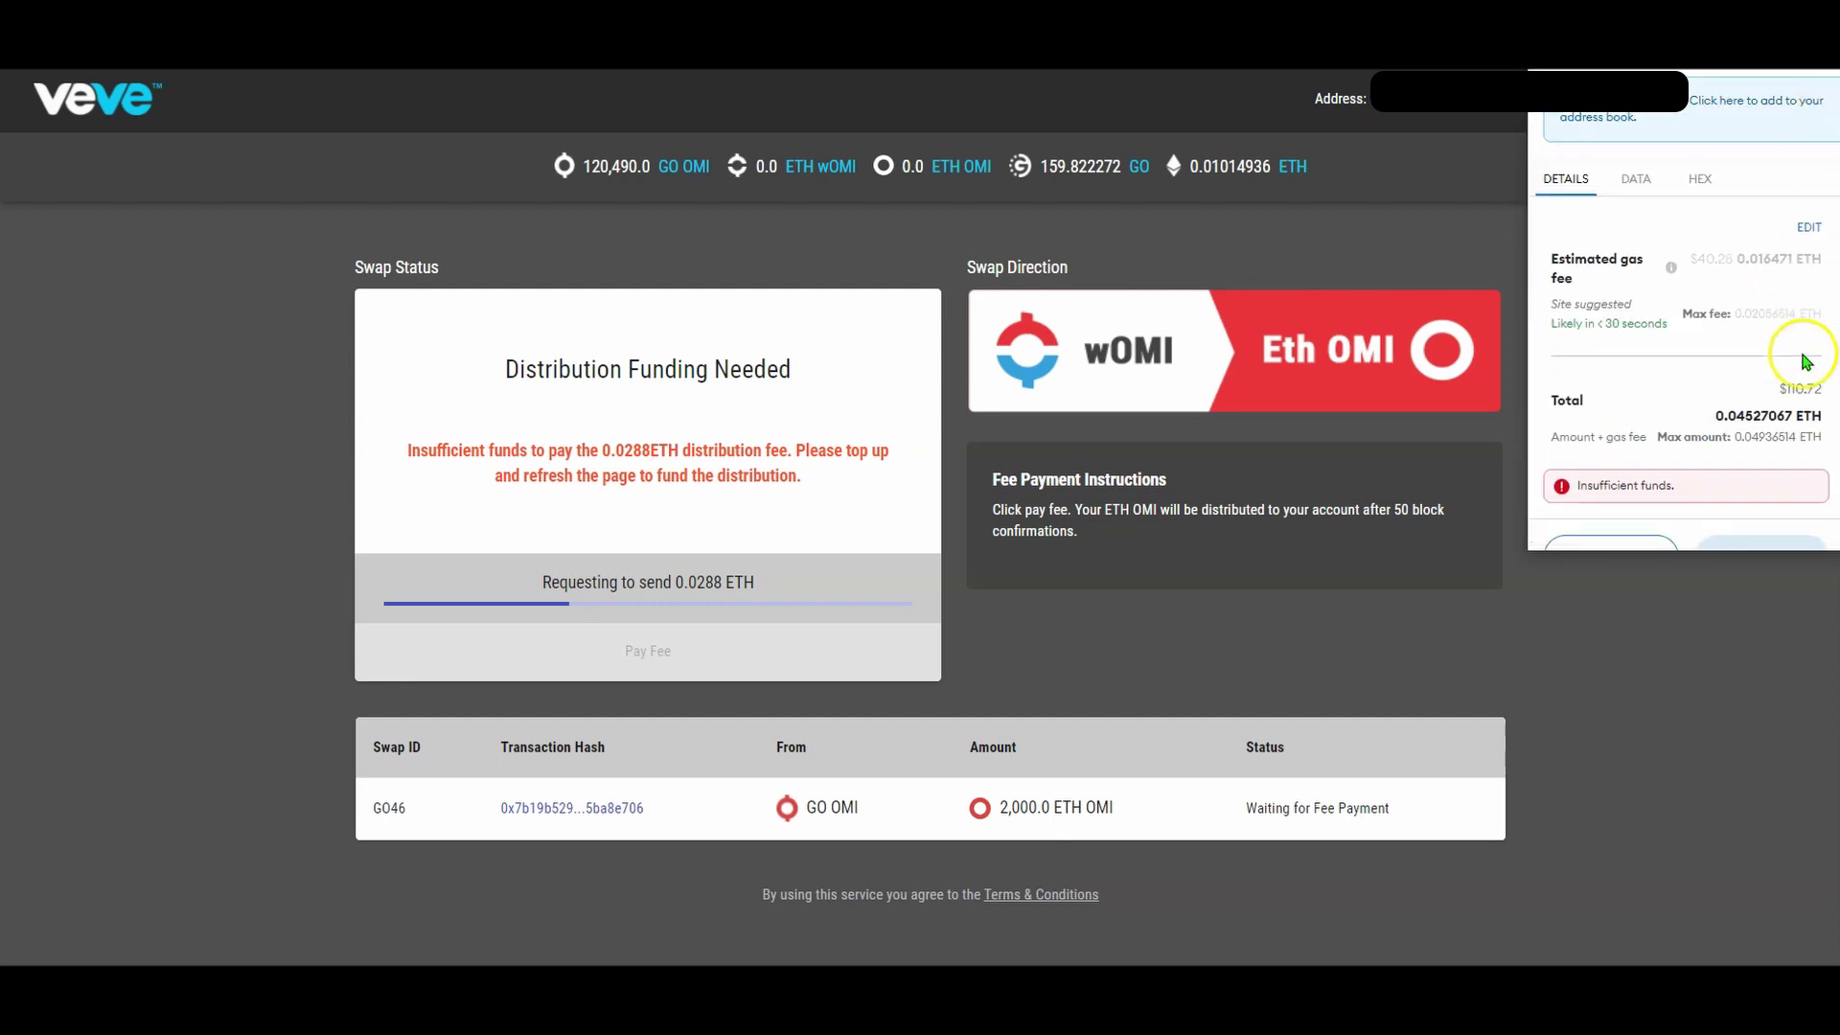
{"action": "left_click", "coordinate": [1804, 351]}
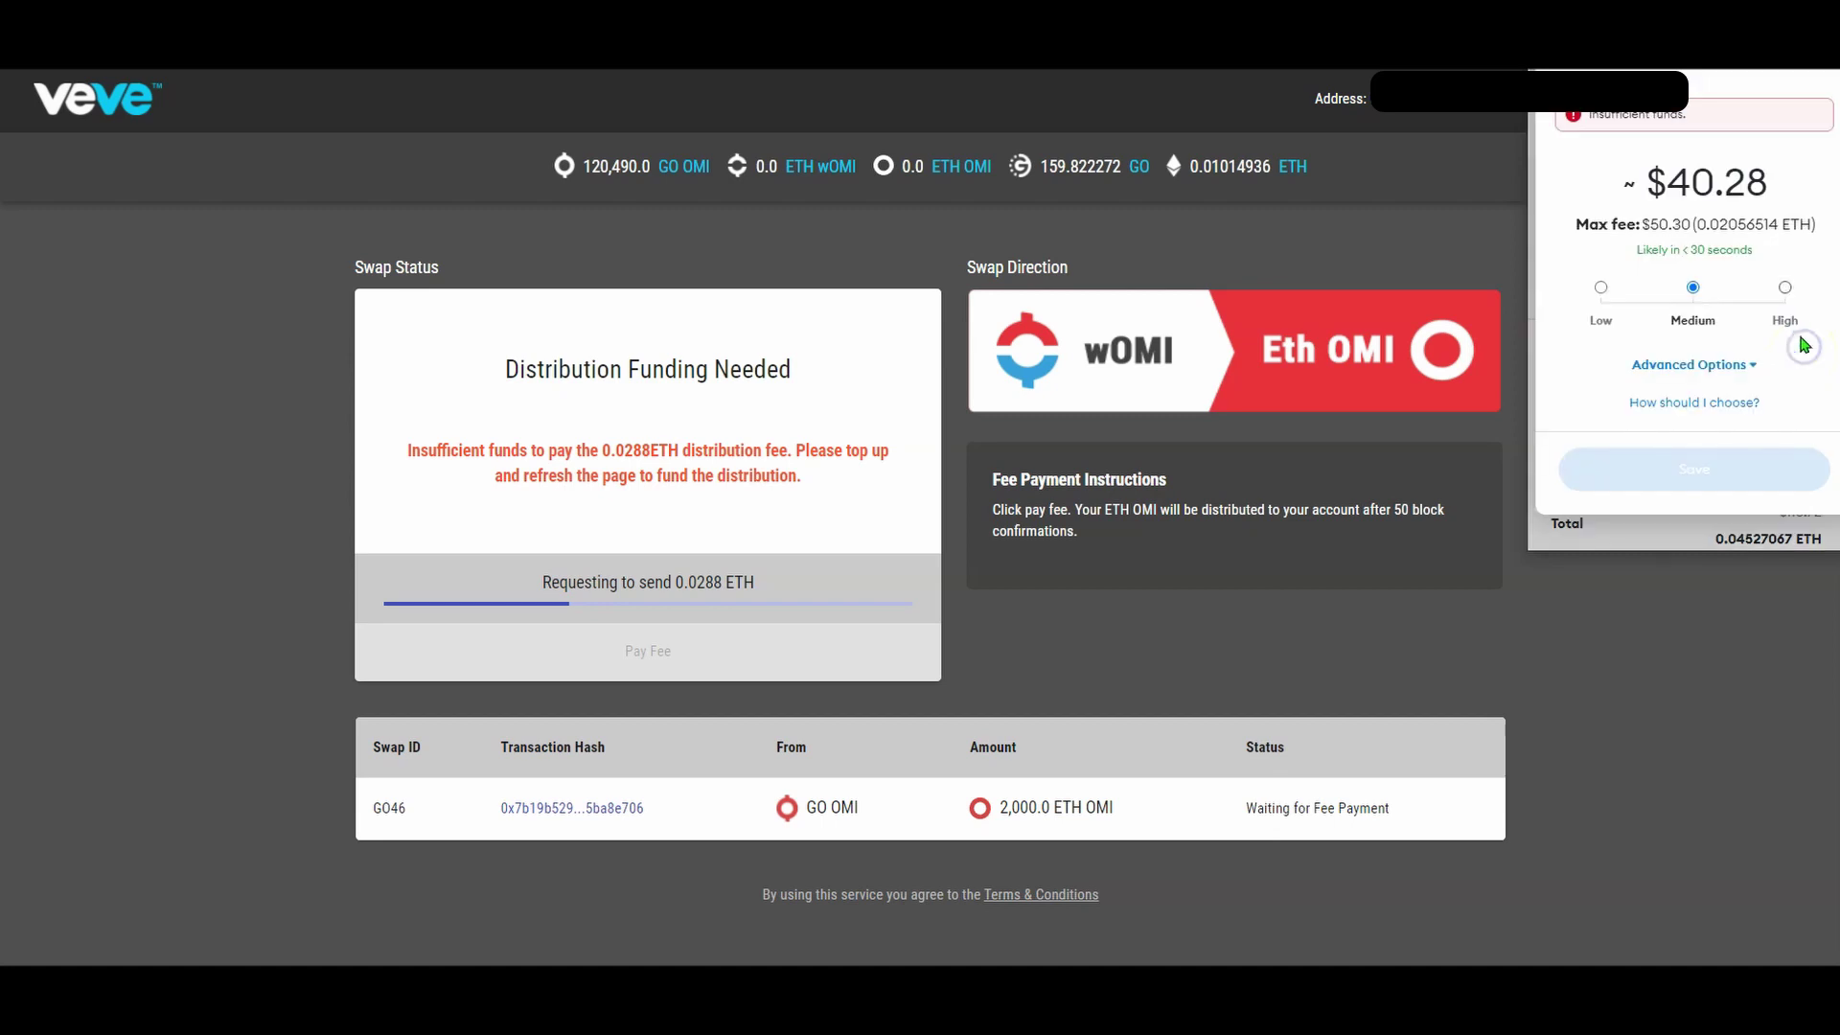
{"action": "left_click", "coordinate": [1787, 299]}
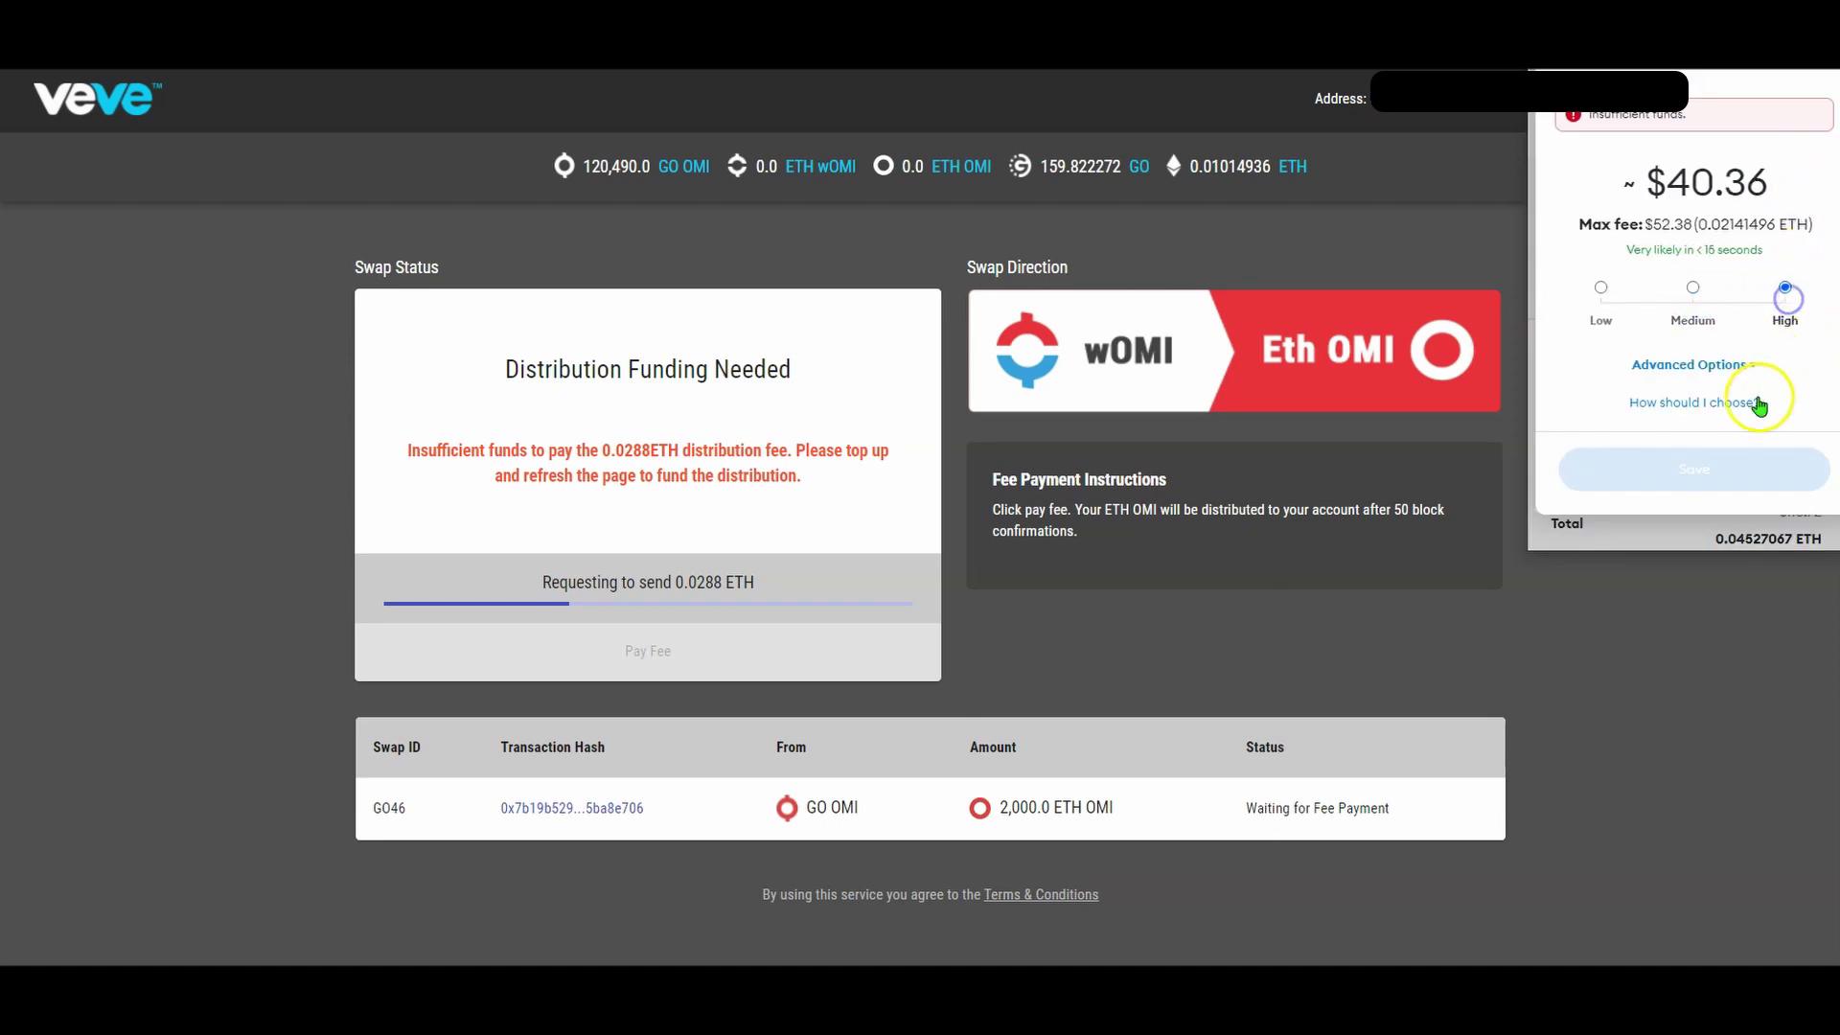
{"action": "left_click", "coordinate": [1721, 287]}
{"action": "left_click", "coordinate": [1807, 101]}
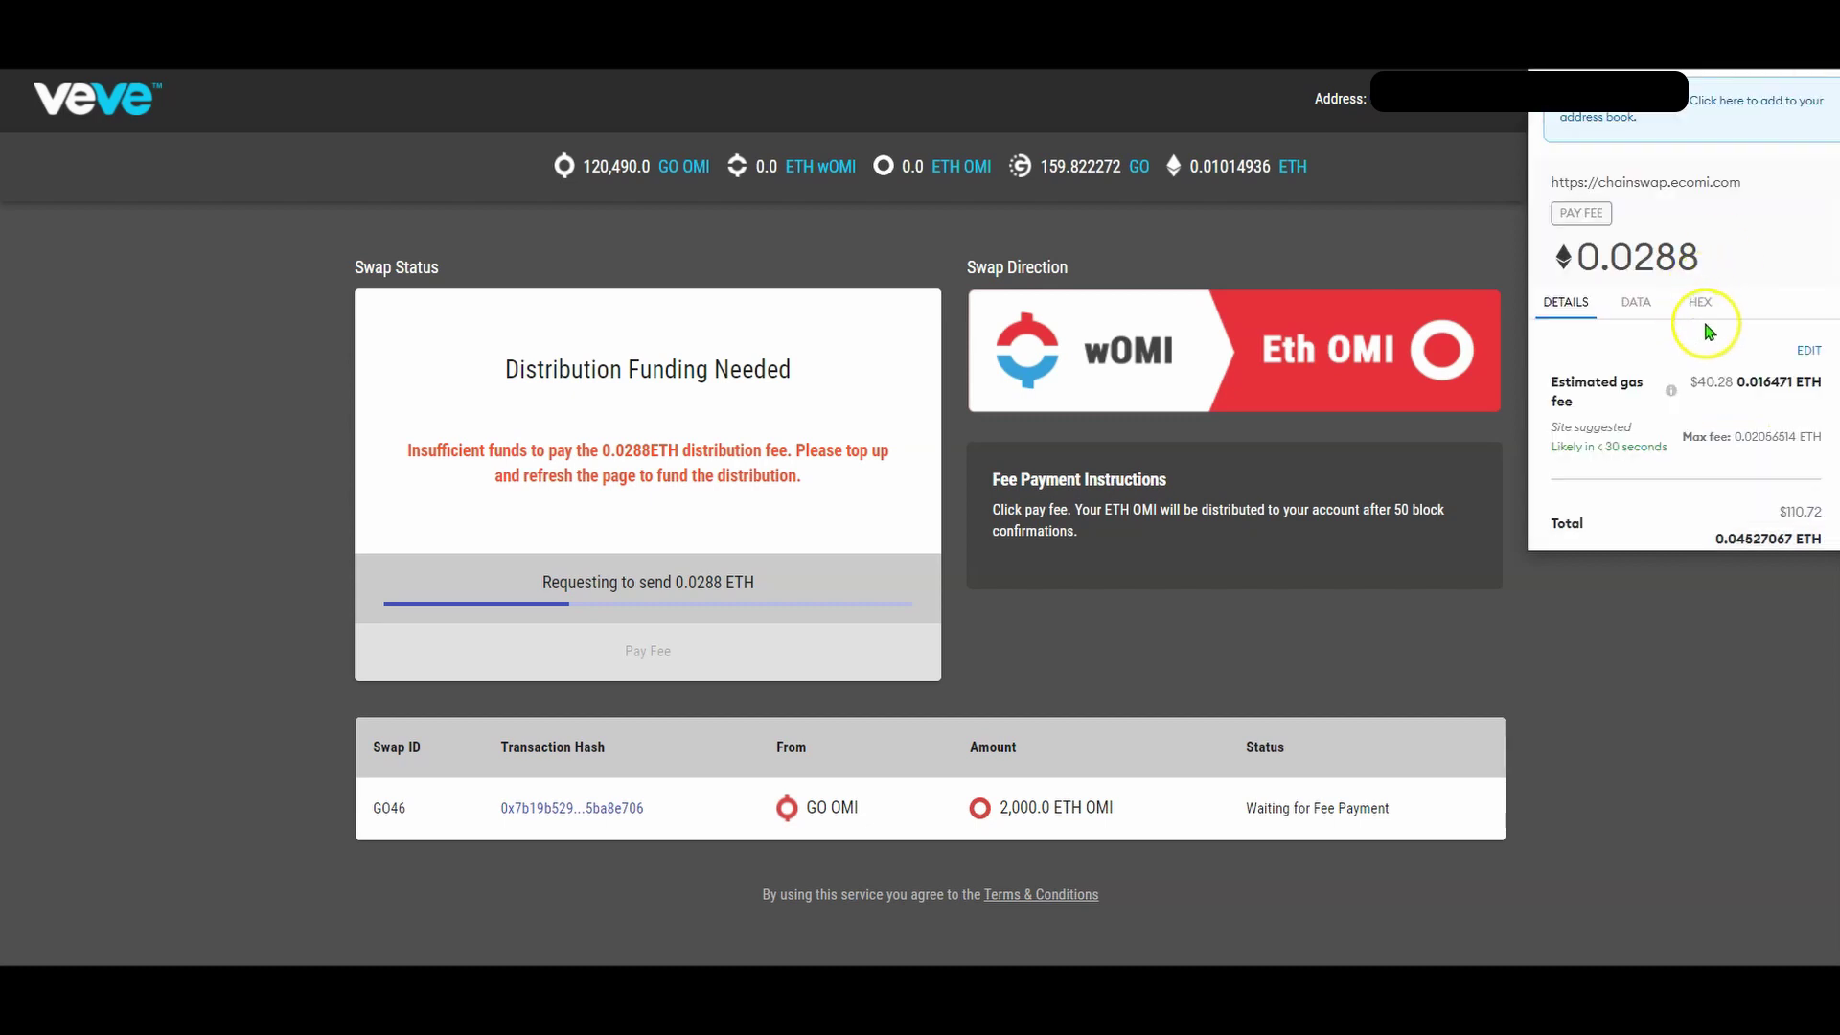
Recheck the gas settings; the payment totals 0.04527067 ETH with a 0.016471 ETH gas fee.
{"action": "scroll", "coordinate": [1711, 333], "scroll_direction": "down", "scroll_amount": 3}
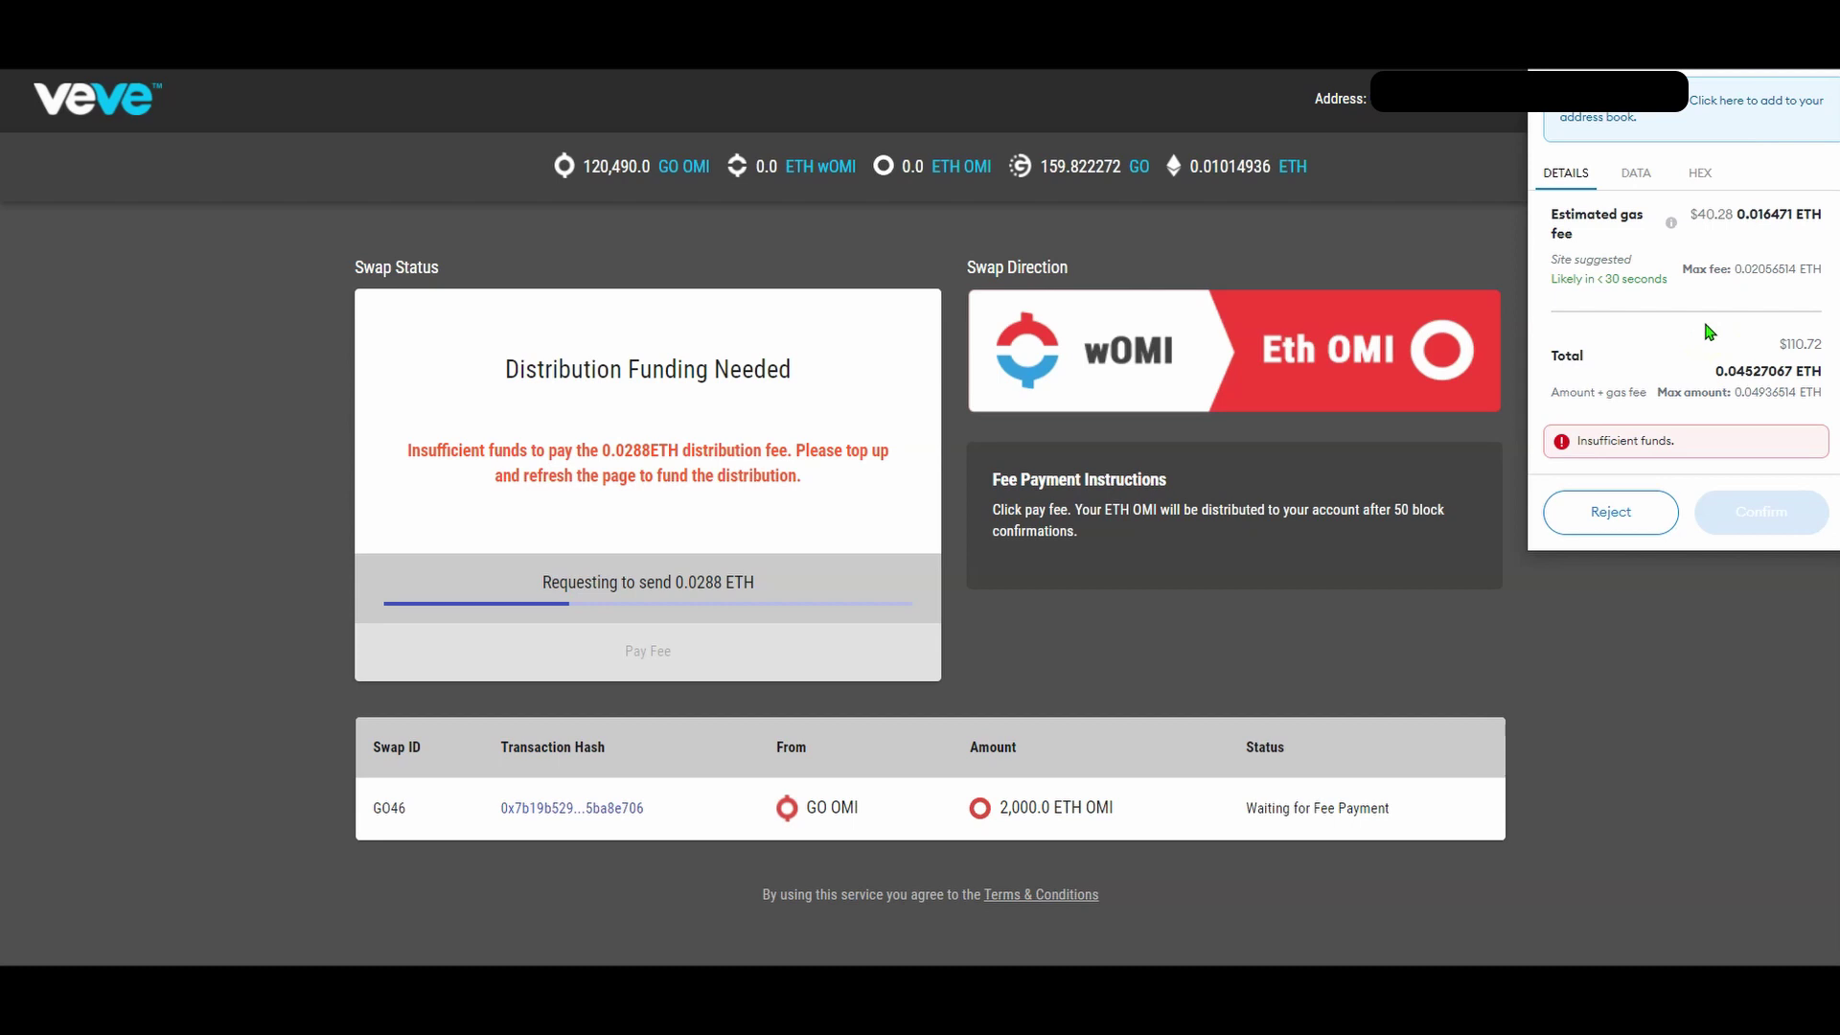
{"action": "left_click", "coordinate": [1688, 331]}
{"action": "left_click", "coordinate": [1742, 351]}
{"action": "left_click", "coordinate": [1769, 288]}
{"action": "scroll", "coordinate": [1773, 295], "scroll_direction": "up", "scroll_amount": 3}
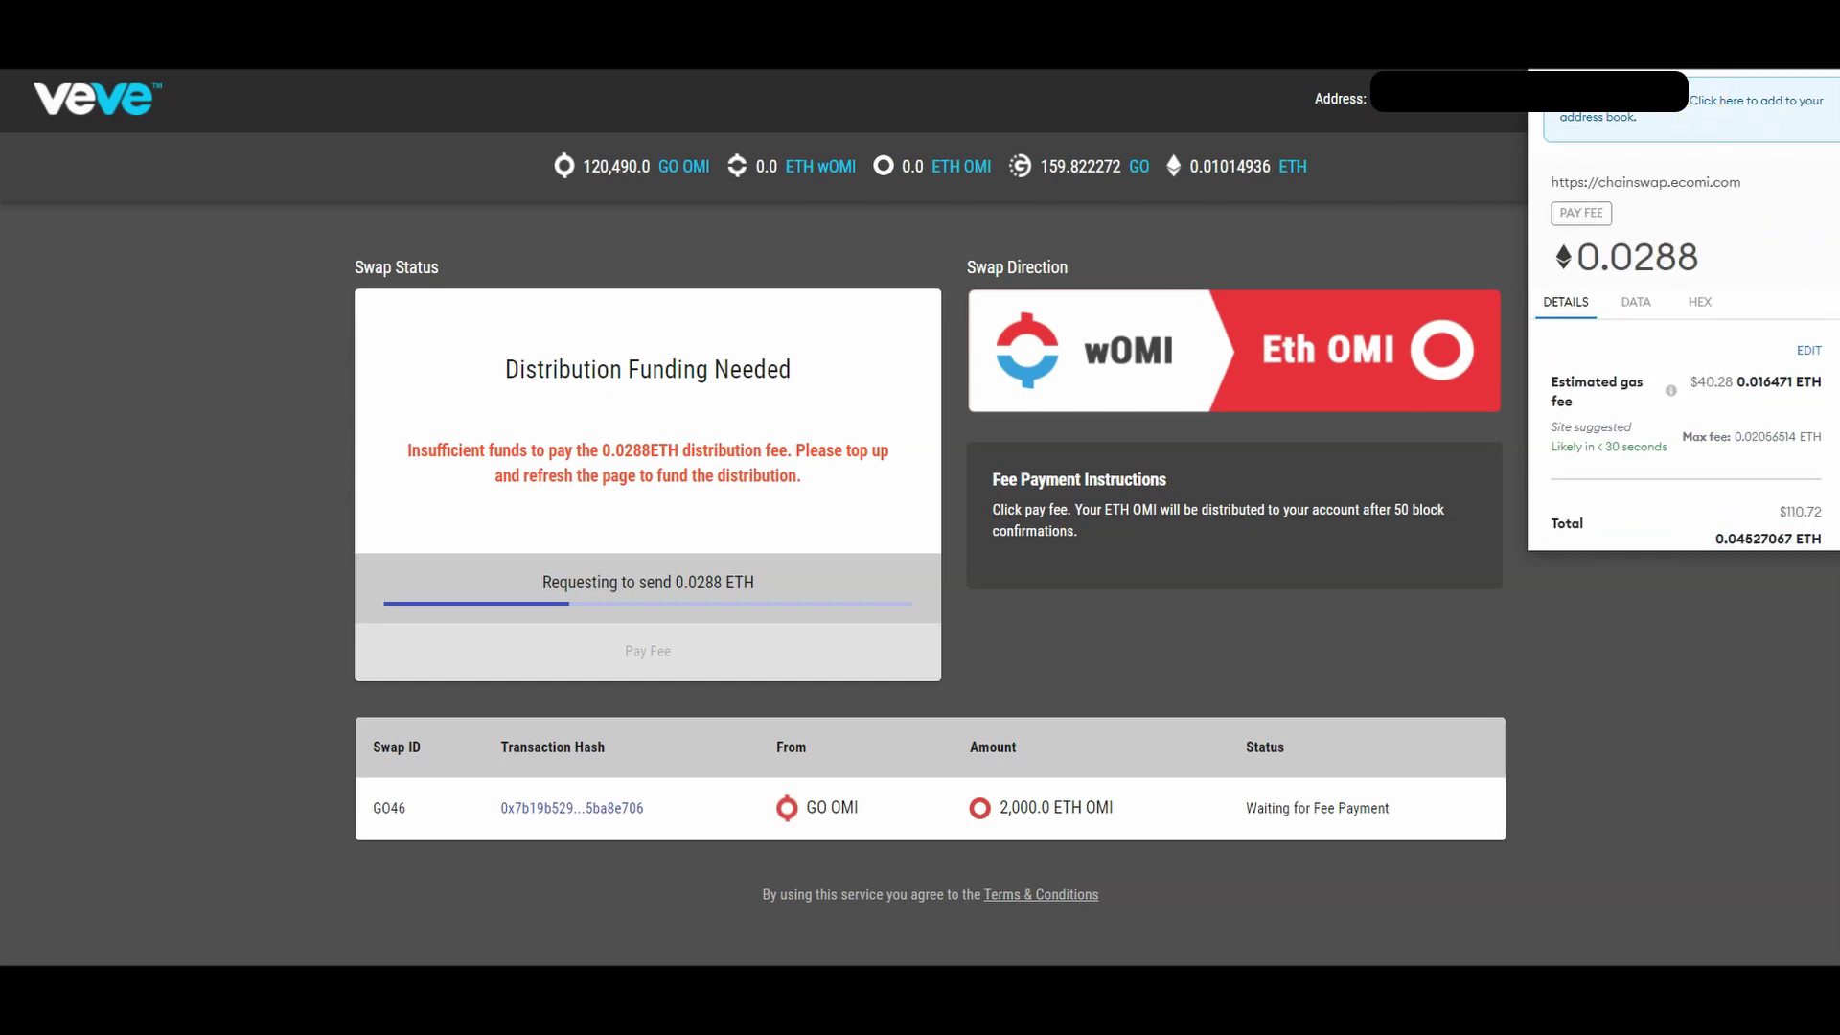
Dismiss the stale MetaMask popup and pay the 0.0288 ETH distribution fee for swap GO46.
{"action": "left_click", "coordinate": [1709, 146]}
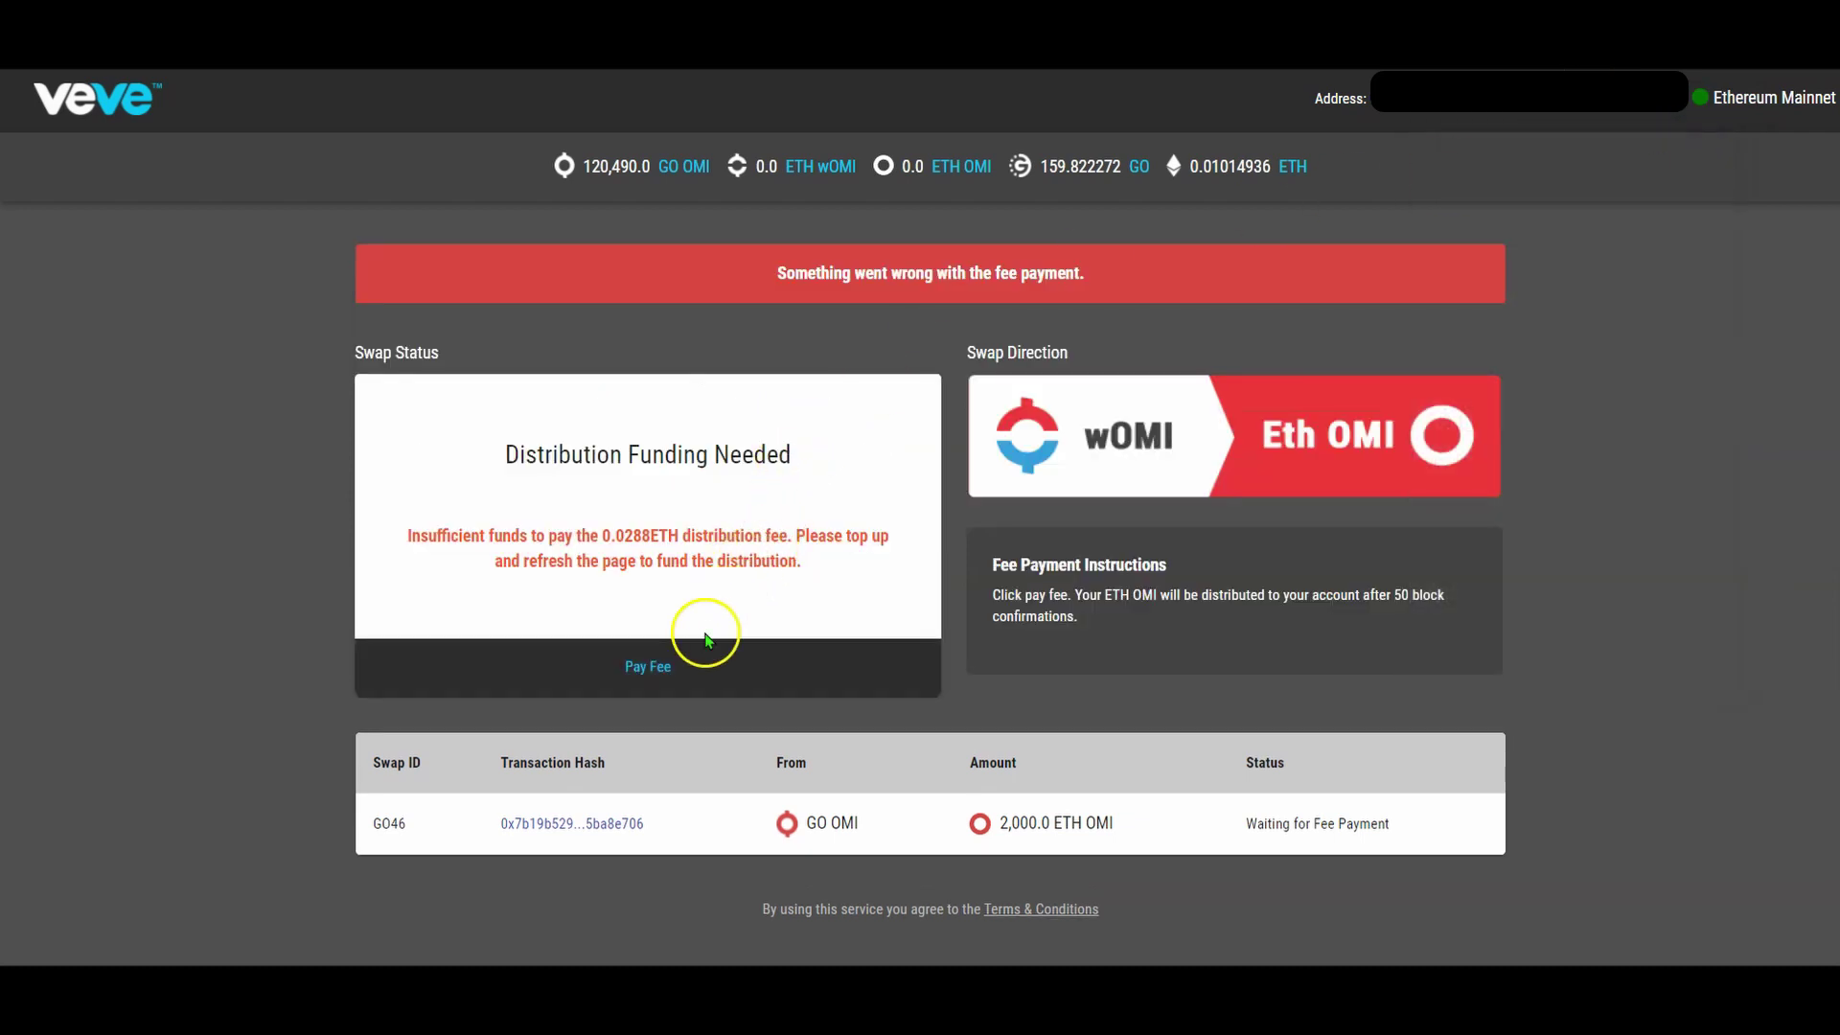
{"action": "left_click", "coordinate": [701, 659]}
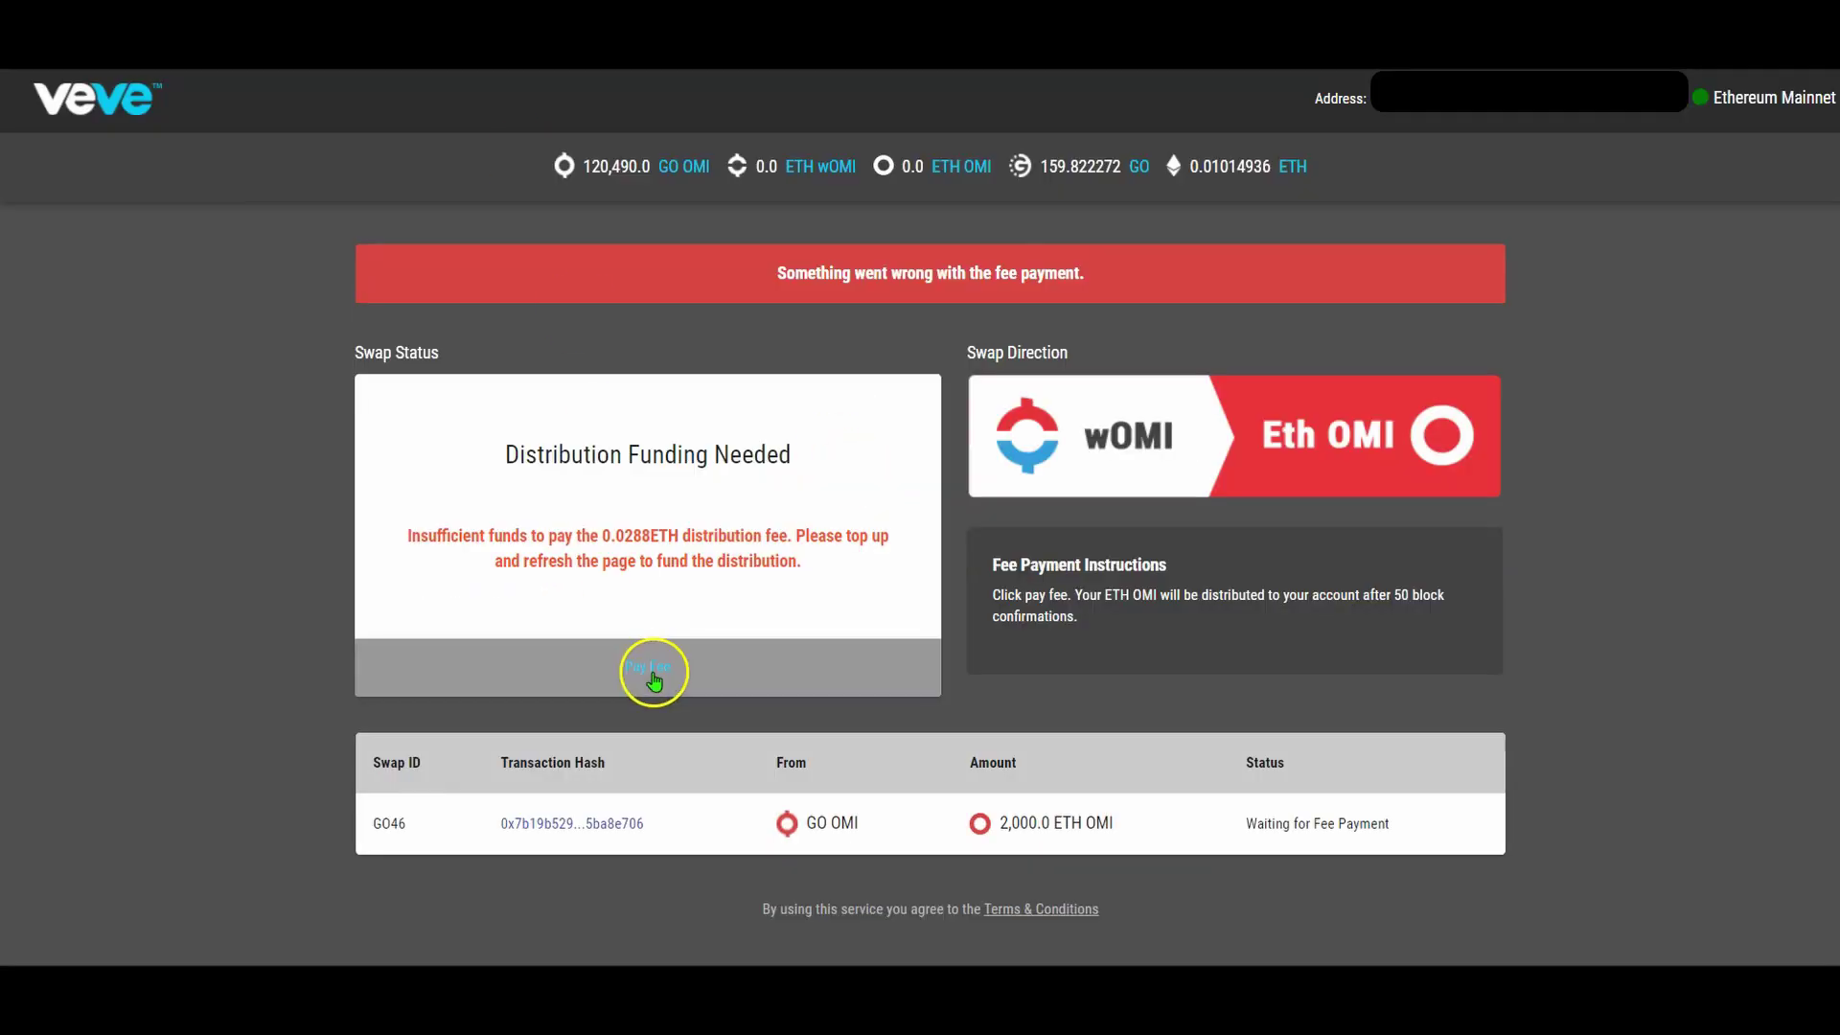
{"action": "left_click", "coordinate": [650, 670]}
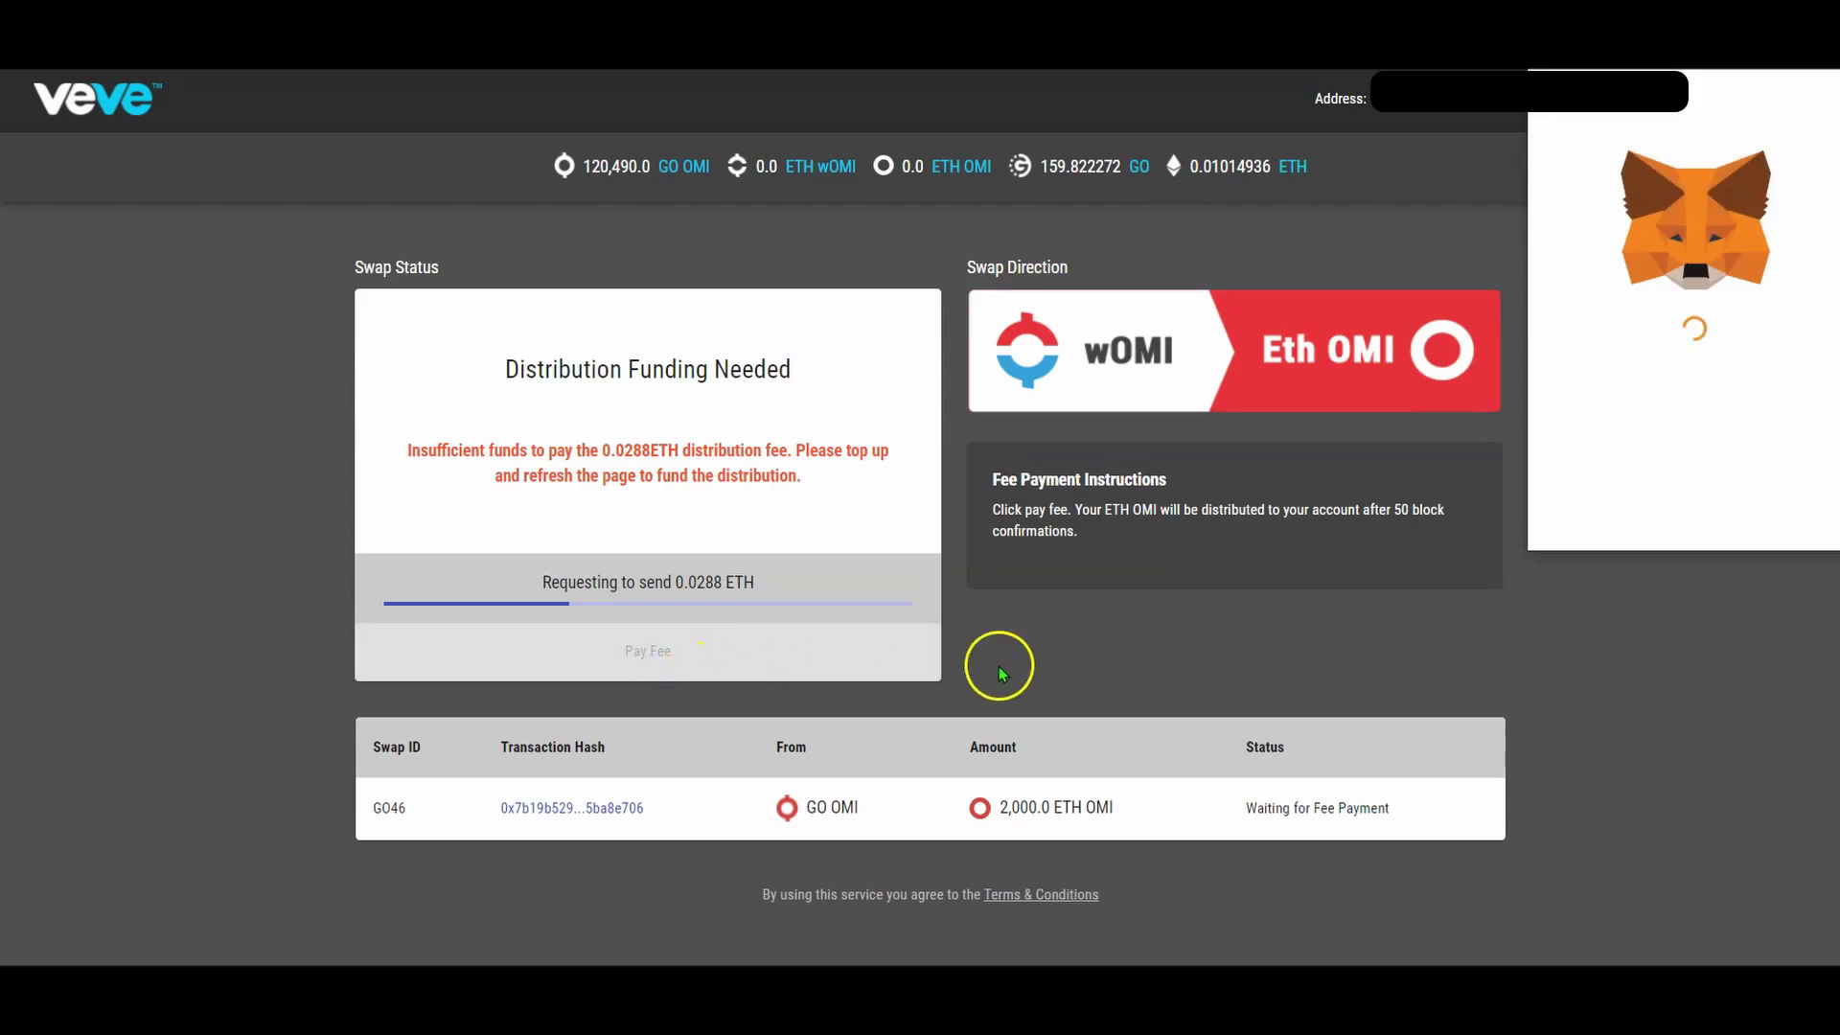
{"action": "scroll", "coordinate": [1520, 431], "scroll_direction": "down", "scroll_amount": 3}
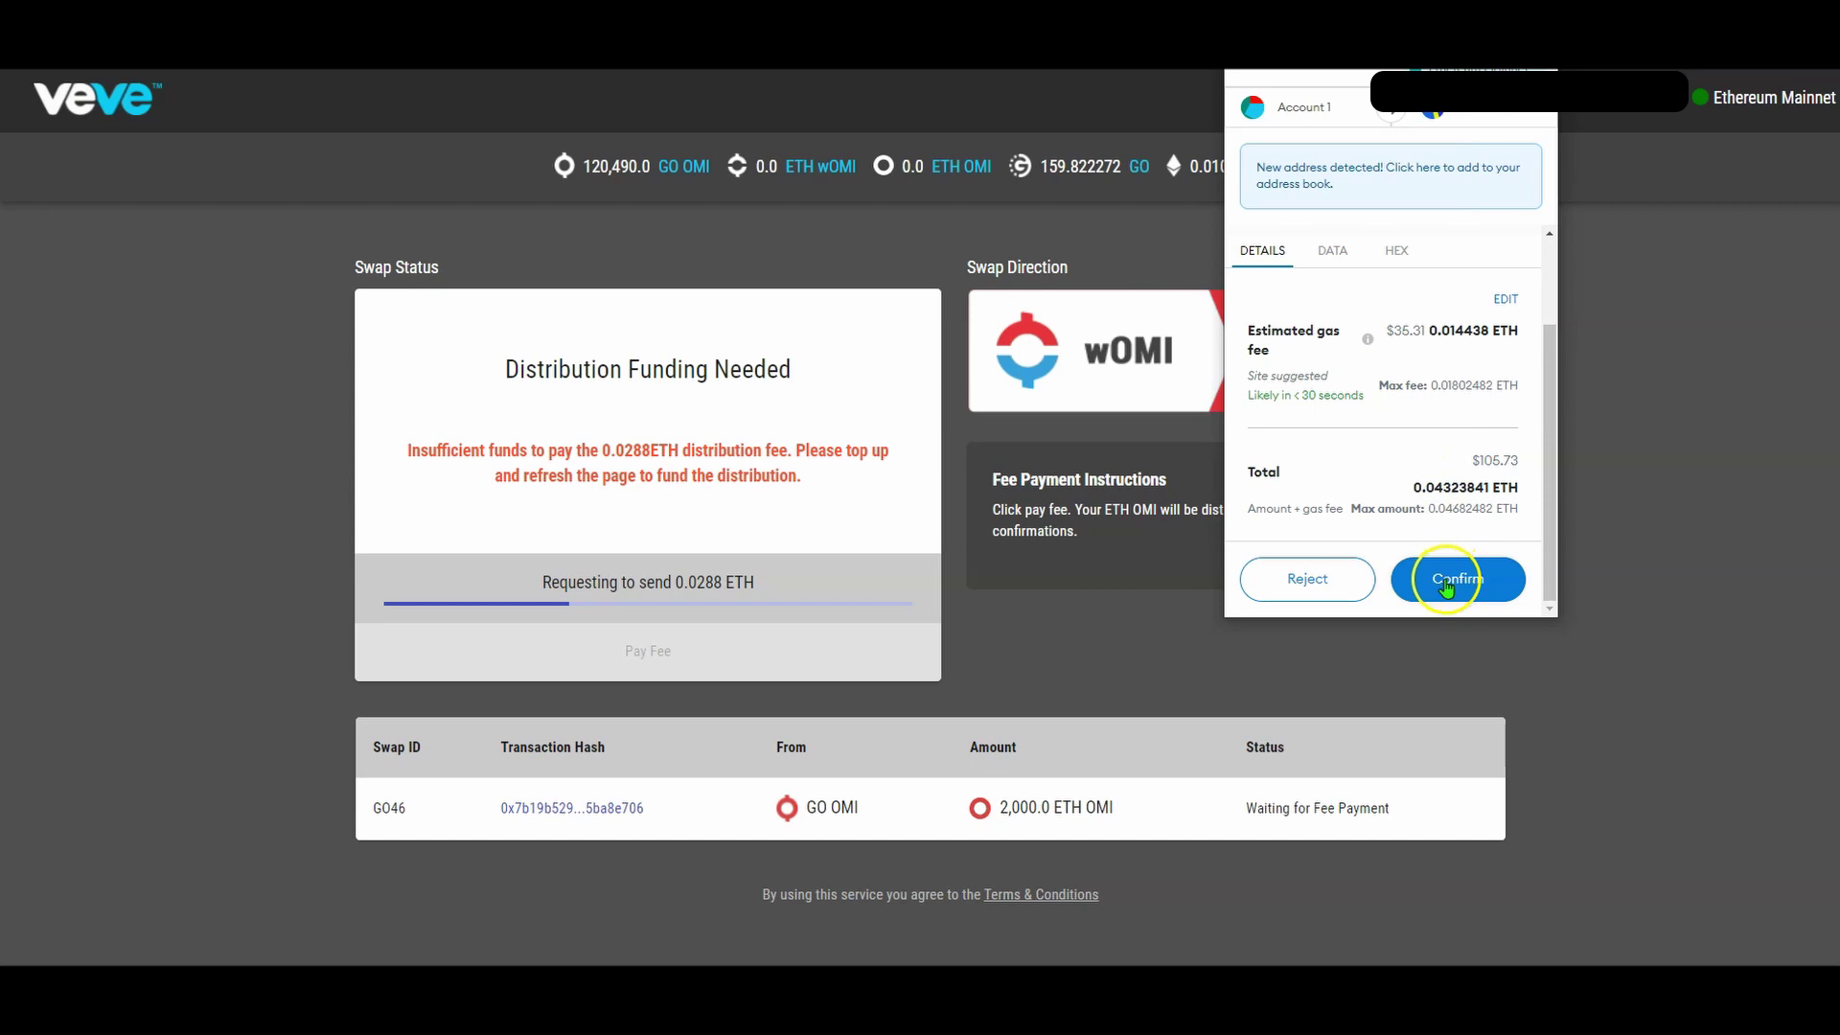
{"action": "left_click", "coordinate": [1449, 571]}
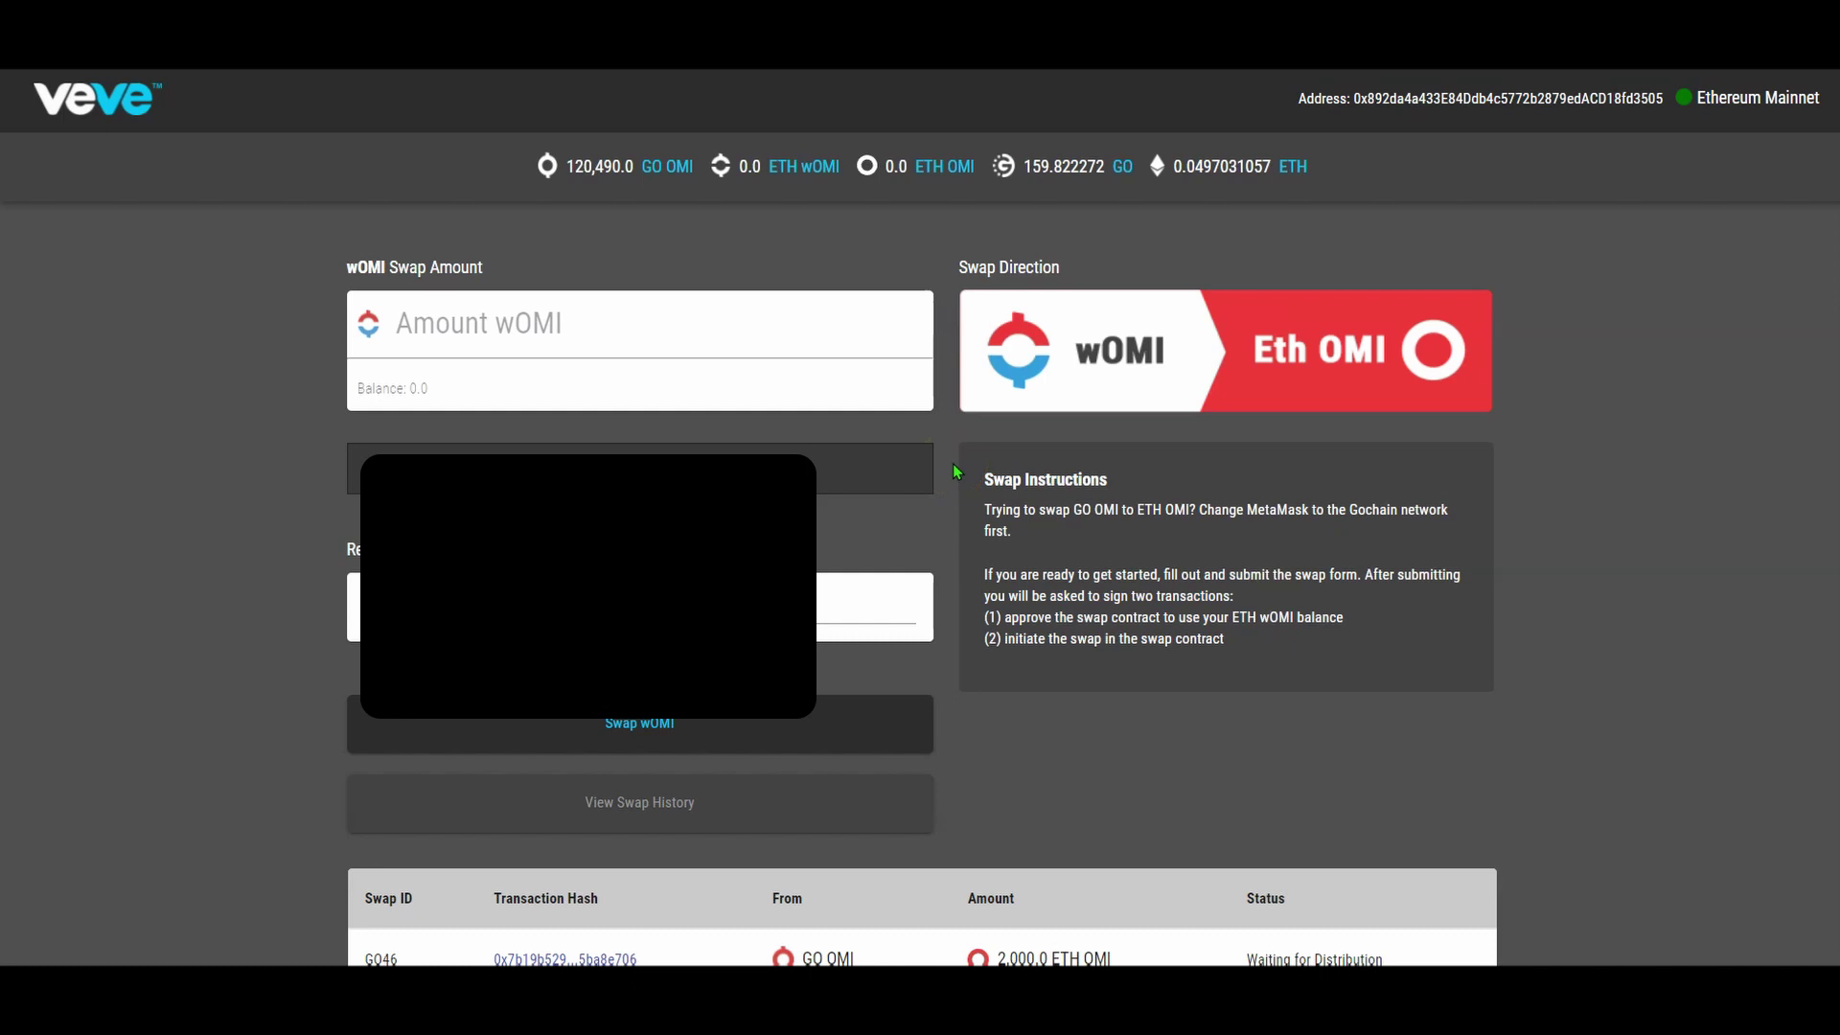
Check MetaMask's Activity for the incoming 2000 OMI, then return to the Assets list.
{"action": "scroll", "coordinate": [954, 468], "scroll_direction": "down", "scroll_amount": 2}
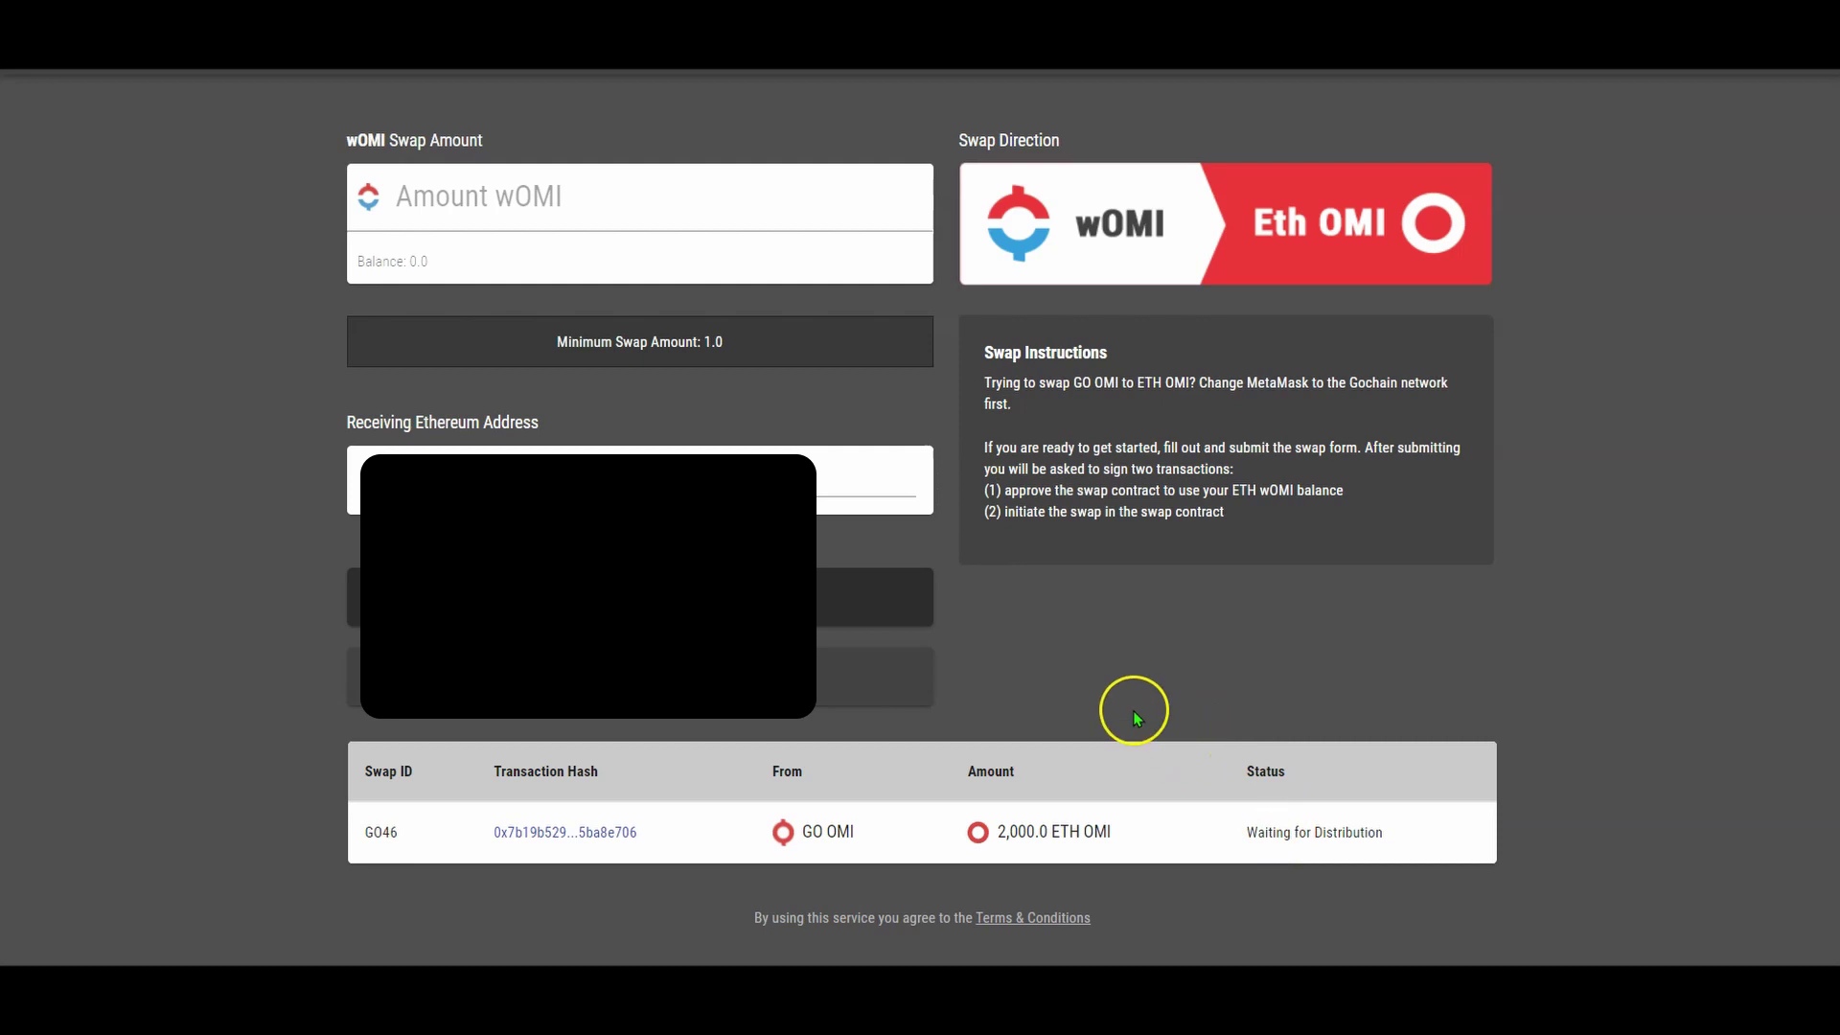
{"action": "scroll", "coordinate": [1133, 717], "scroll_direction": "up", "scroll_amount": 2}
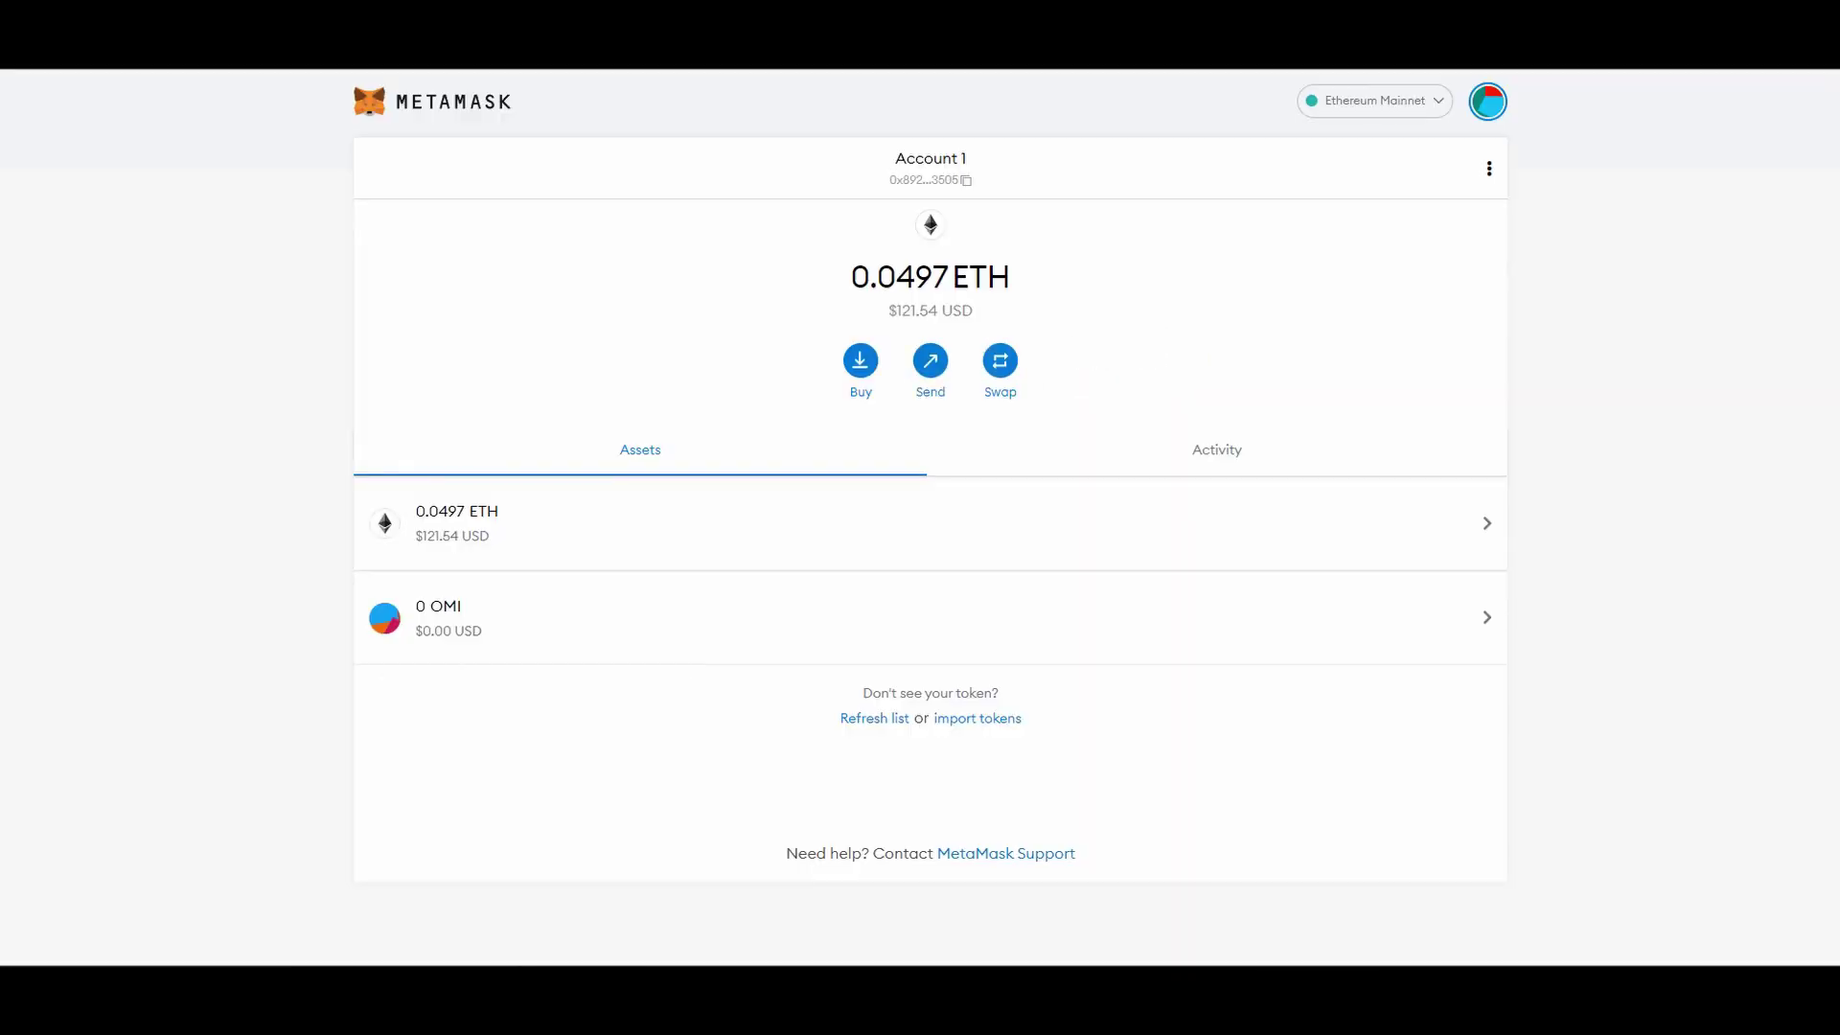
{"action": "left_click", "coordinate": [1138, 464]}
{"action": "left_click", "coordinate": [695, 462]}
{"action": "left_click", "coordinate": [1277, 456]}
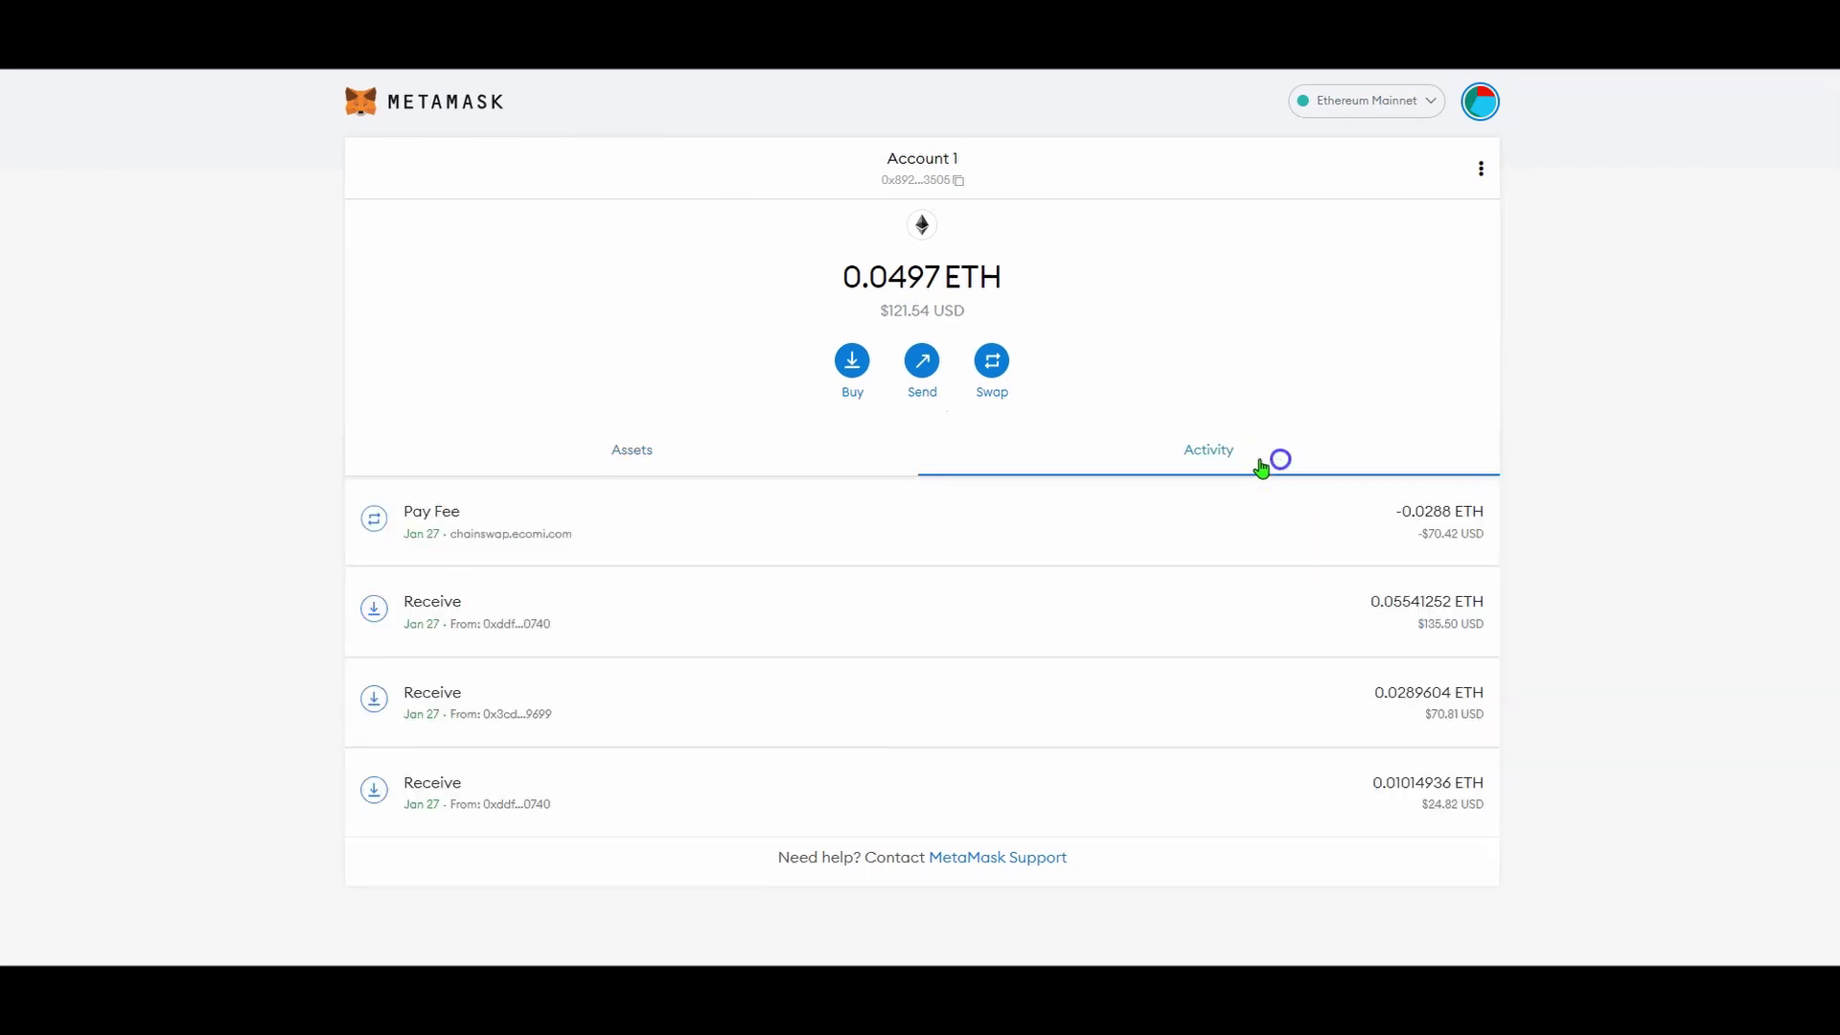
{"action": "left_click", "coordinate": [658, 456]}
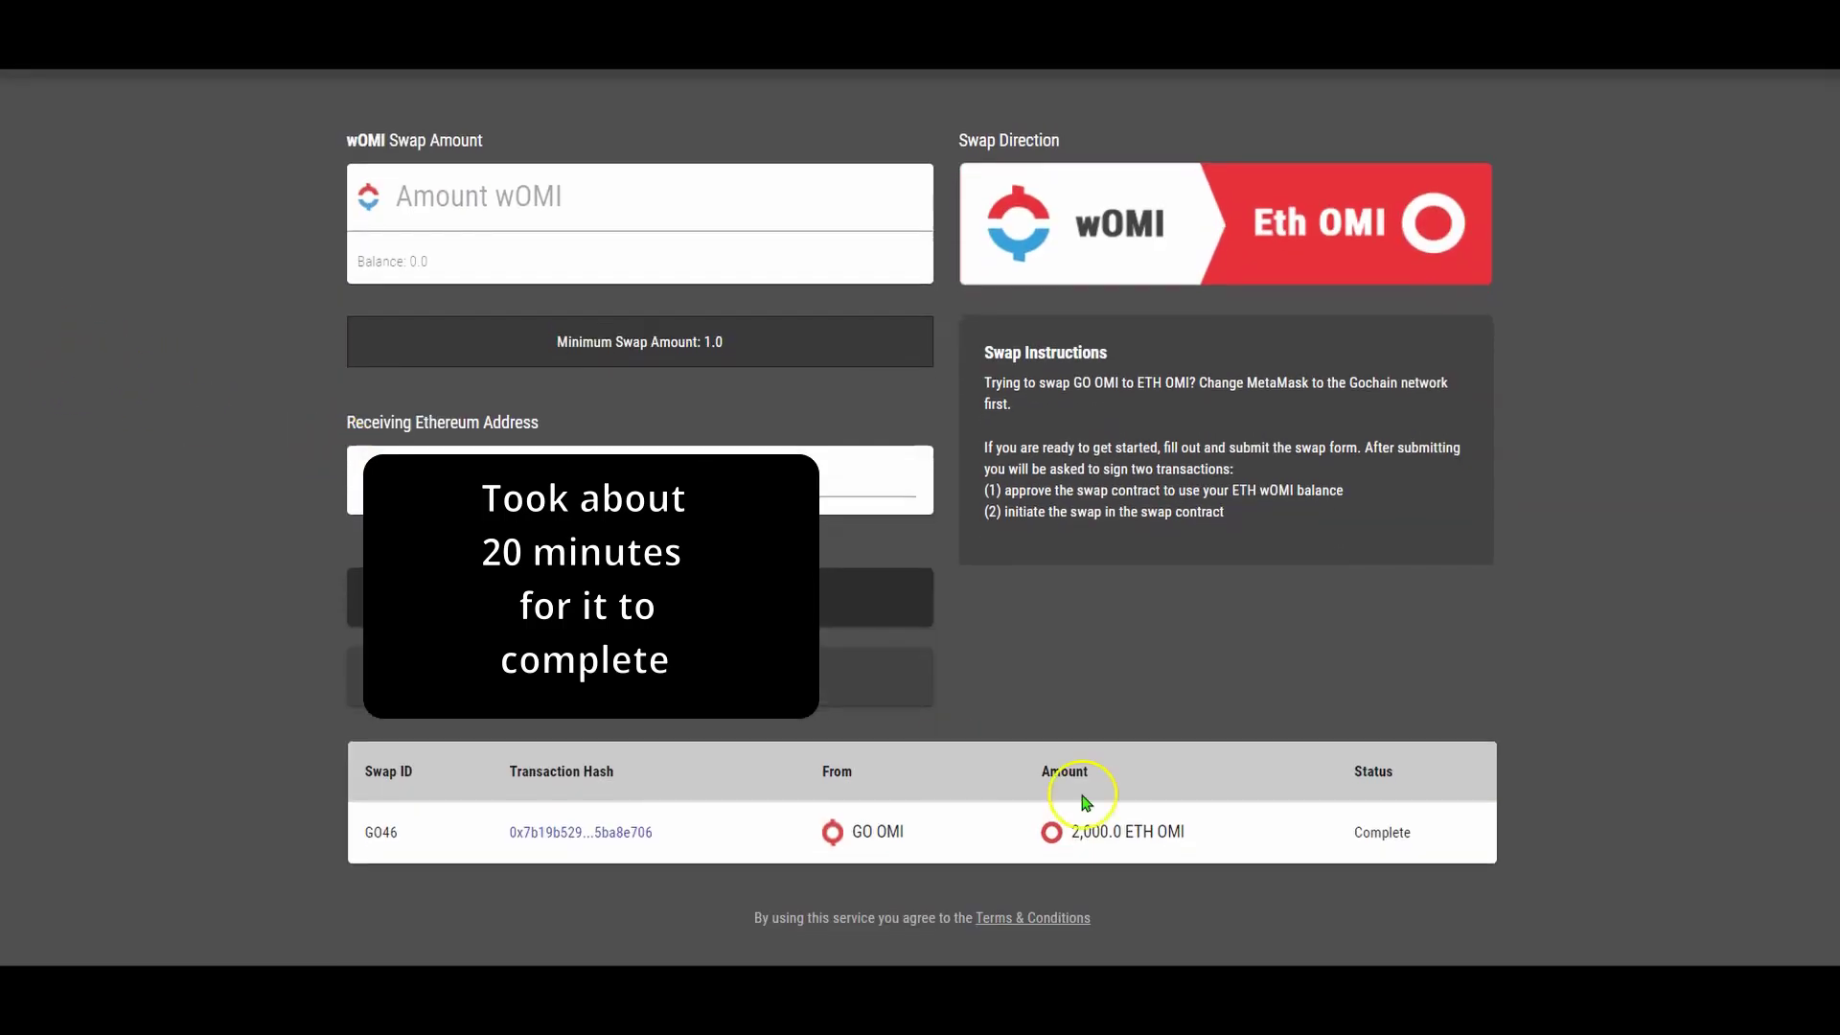
Highlight the swap's Complete status on the ChainSwap page.
{"action": "double_click", "coordinate": [1381, 832]}
{"action": "left_click", "coordinate": [1150, 832]}
{"action": "left_click", "coordinate": [1150, 833]}
{"action": "left_click_drag", "start_coordinate": [1186, 832], "coordinate": [1167, 831]}
{"action": "left_click", "coordinate": [1056, 347]}
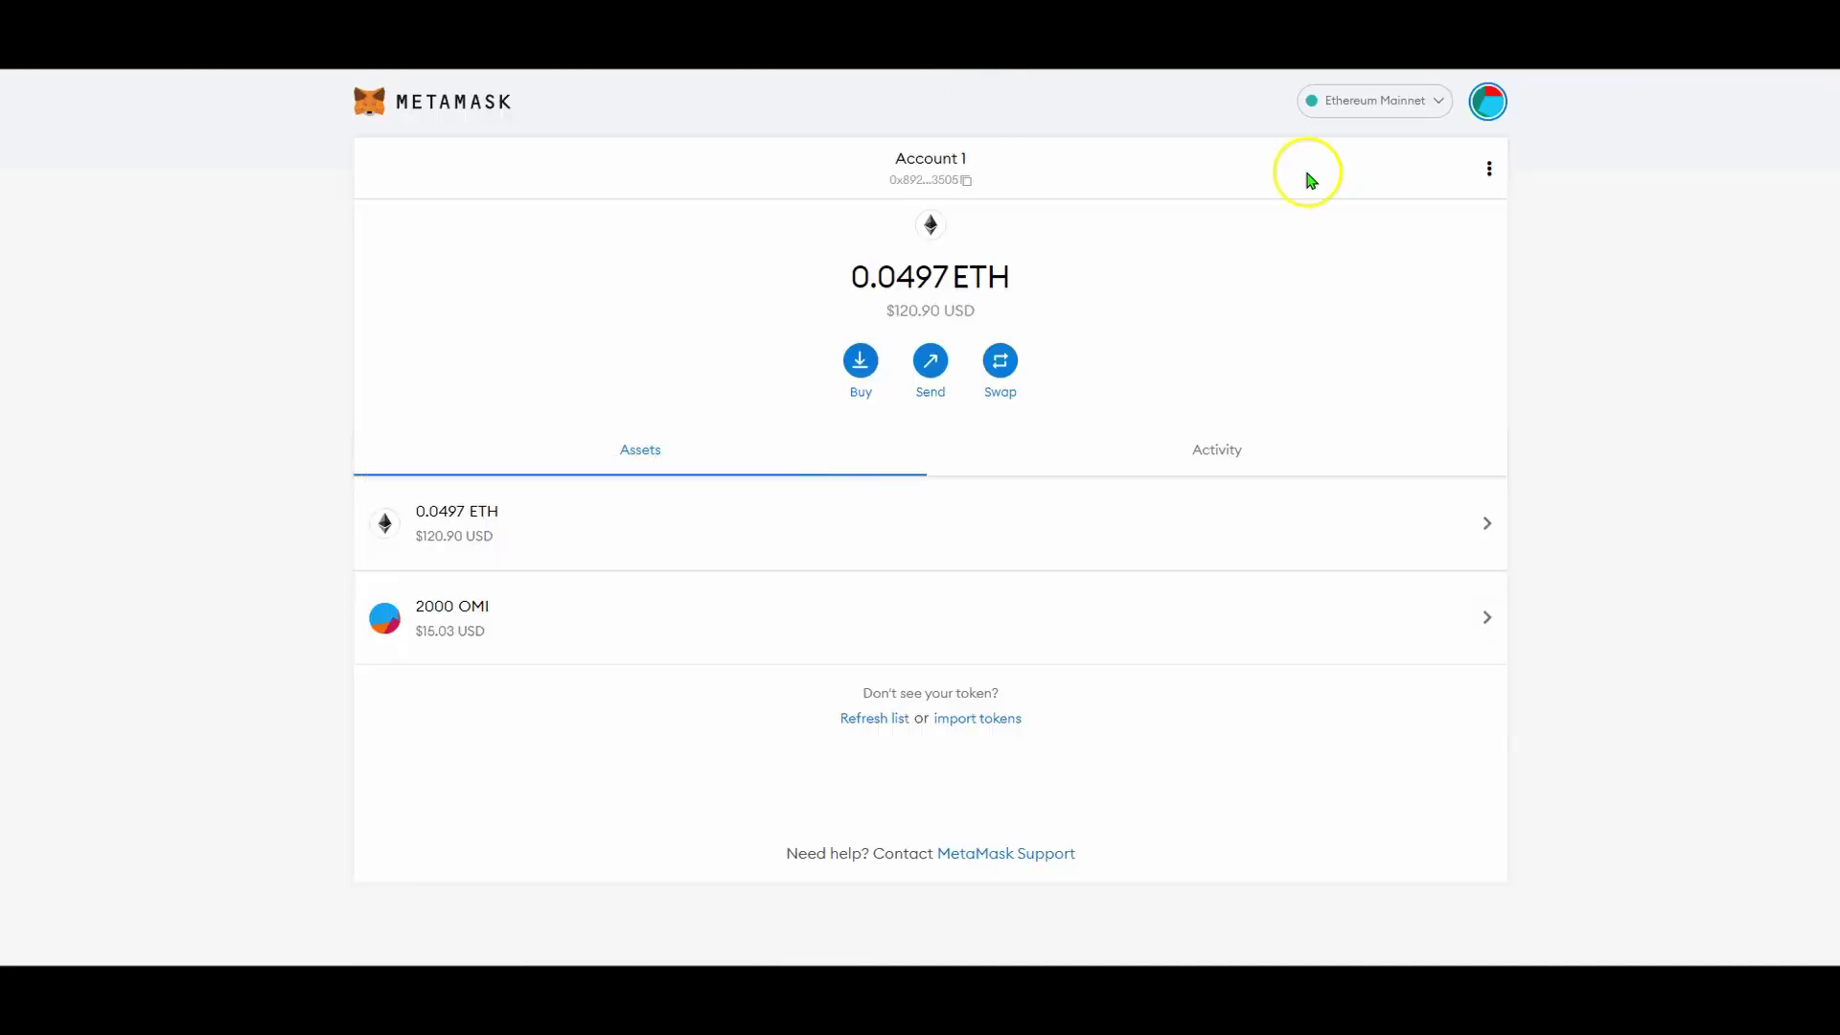
Switch MetaMask's network to GoChain and then back to Ethereum Mainnet.
{"action": "left_click", "coordinate": [1407, 102]}
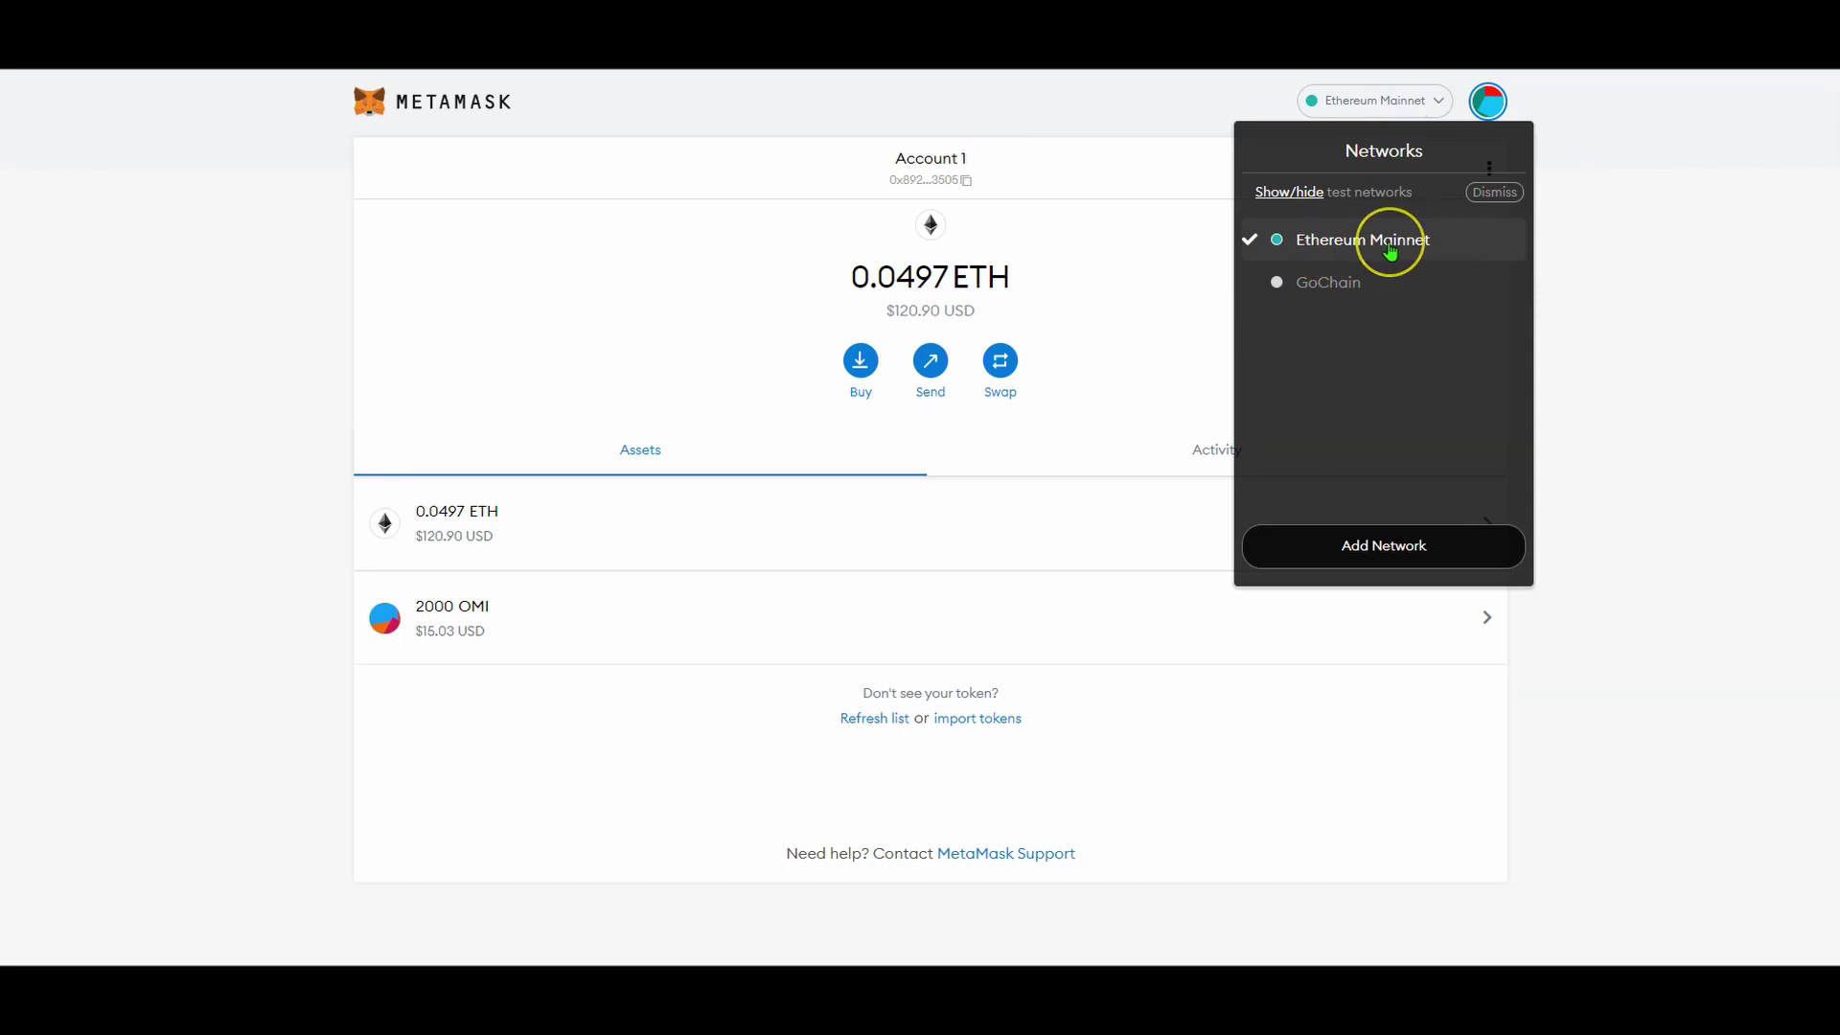
{"action": "left_click", "coordinate": [1314, 283]}
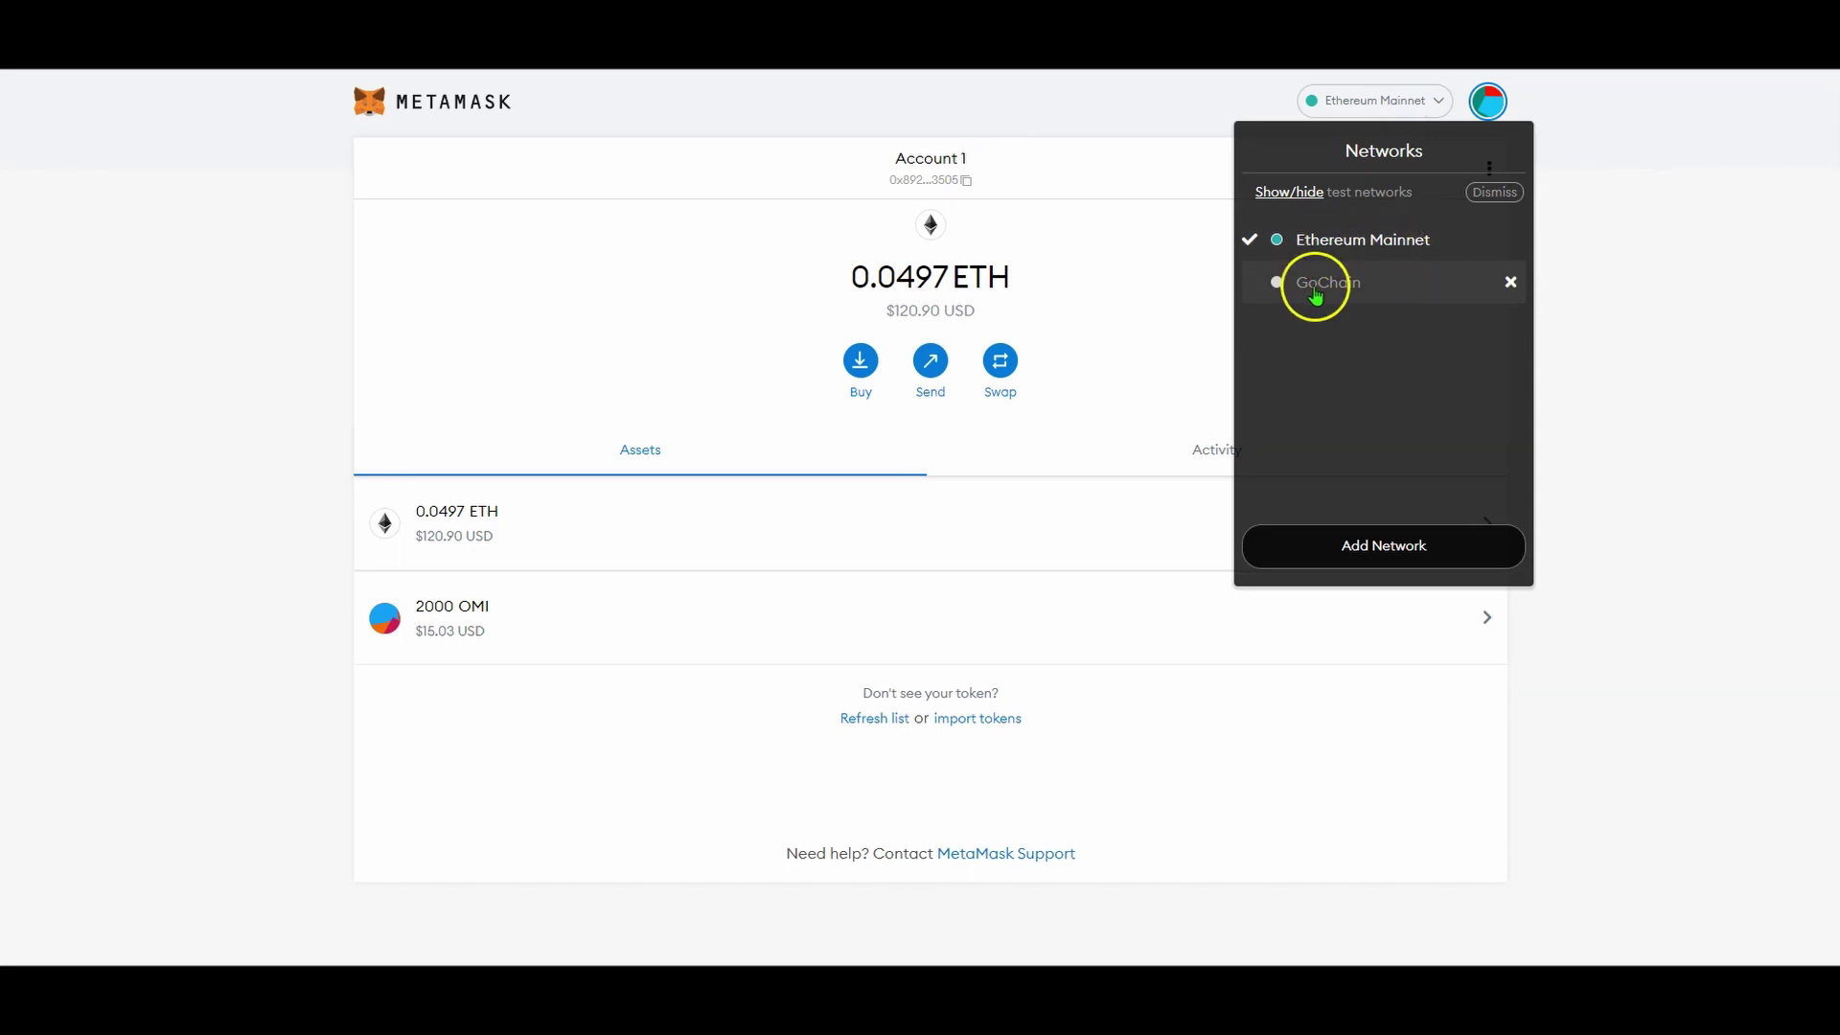
{"action": "left_click", "coordinate": [1406, 102]}
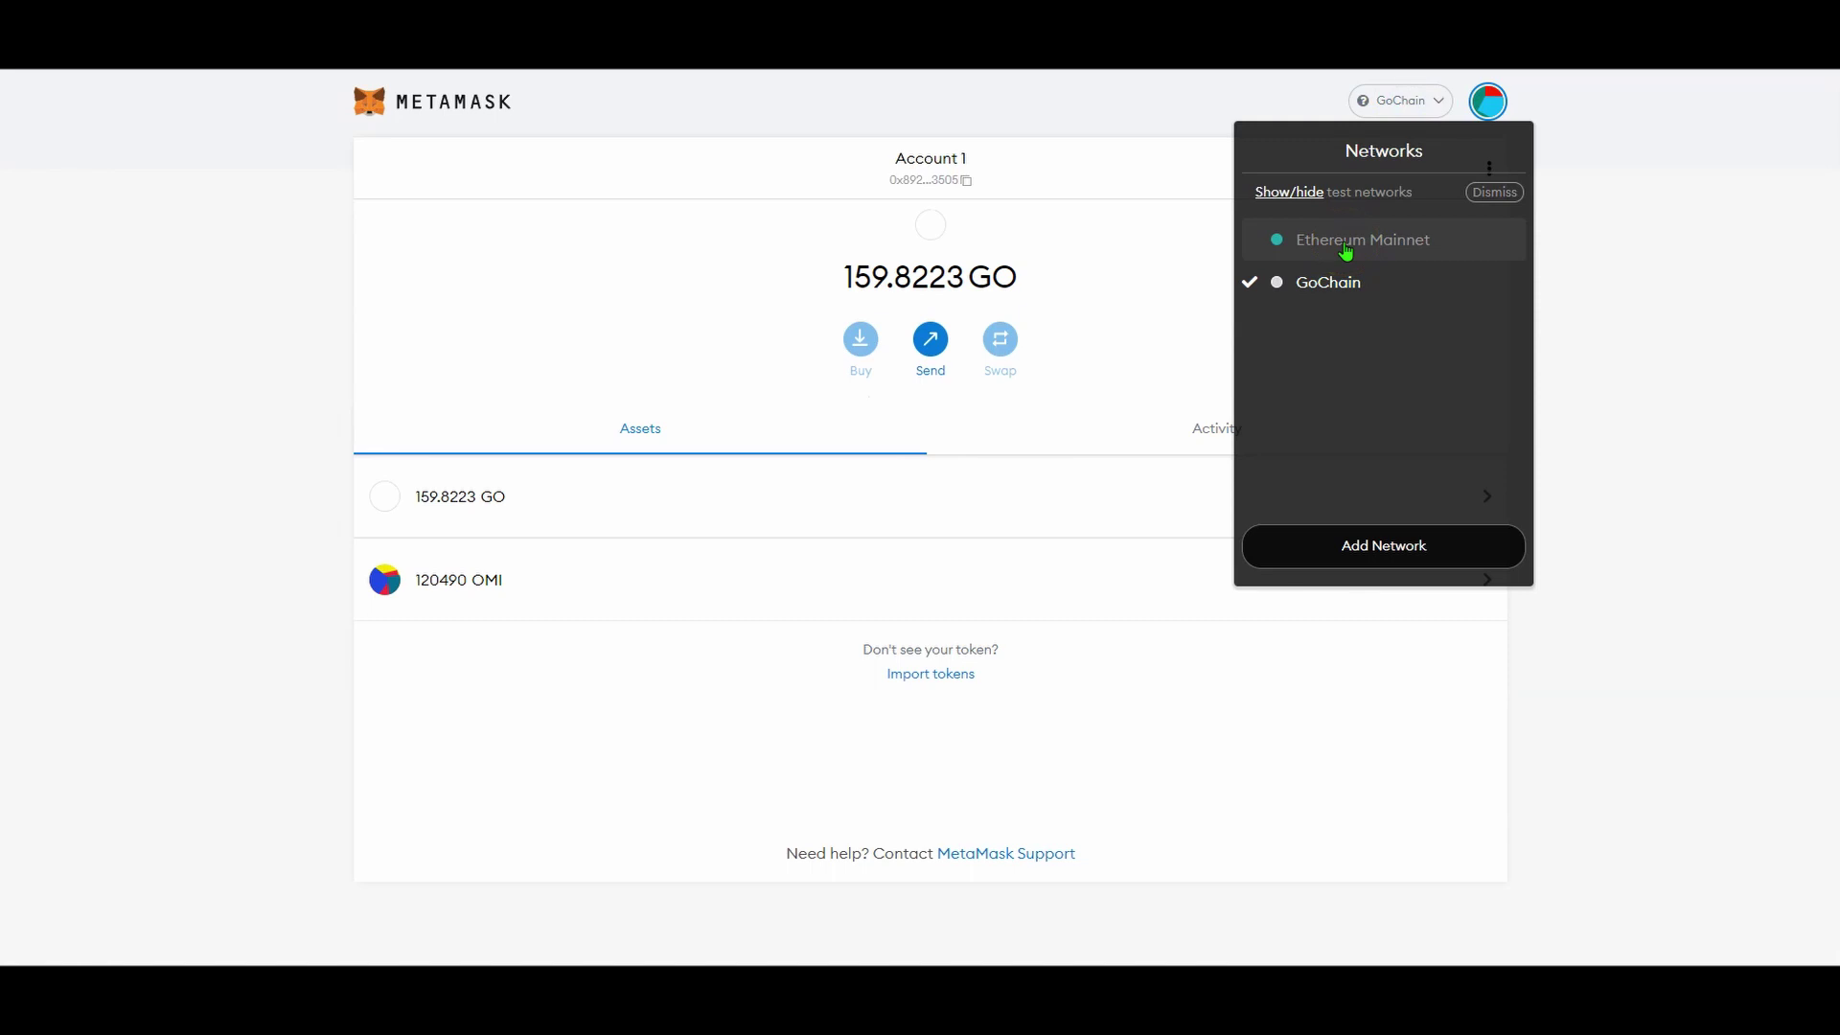
{"action": "left_click", "coordinate": [1347, 244]}
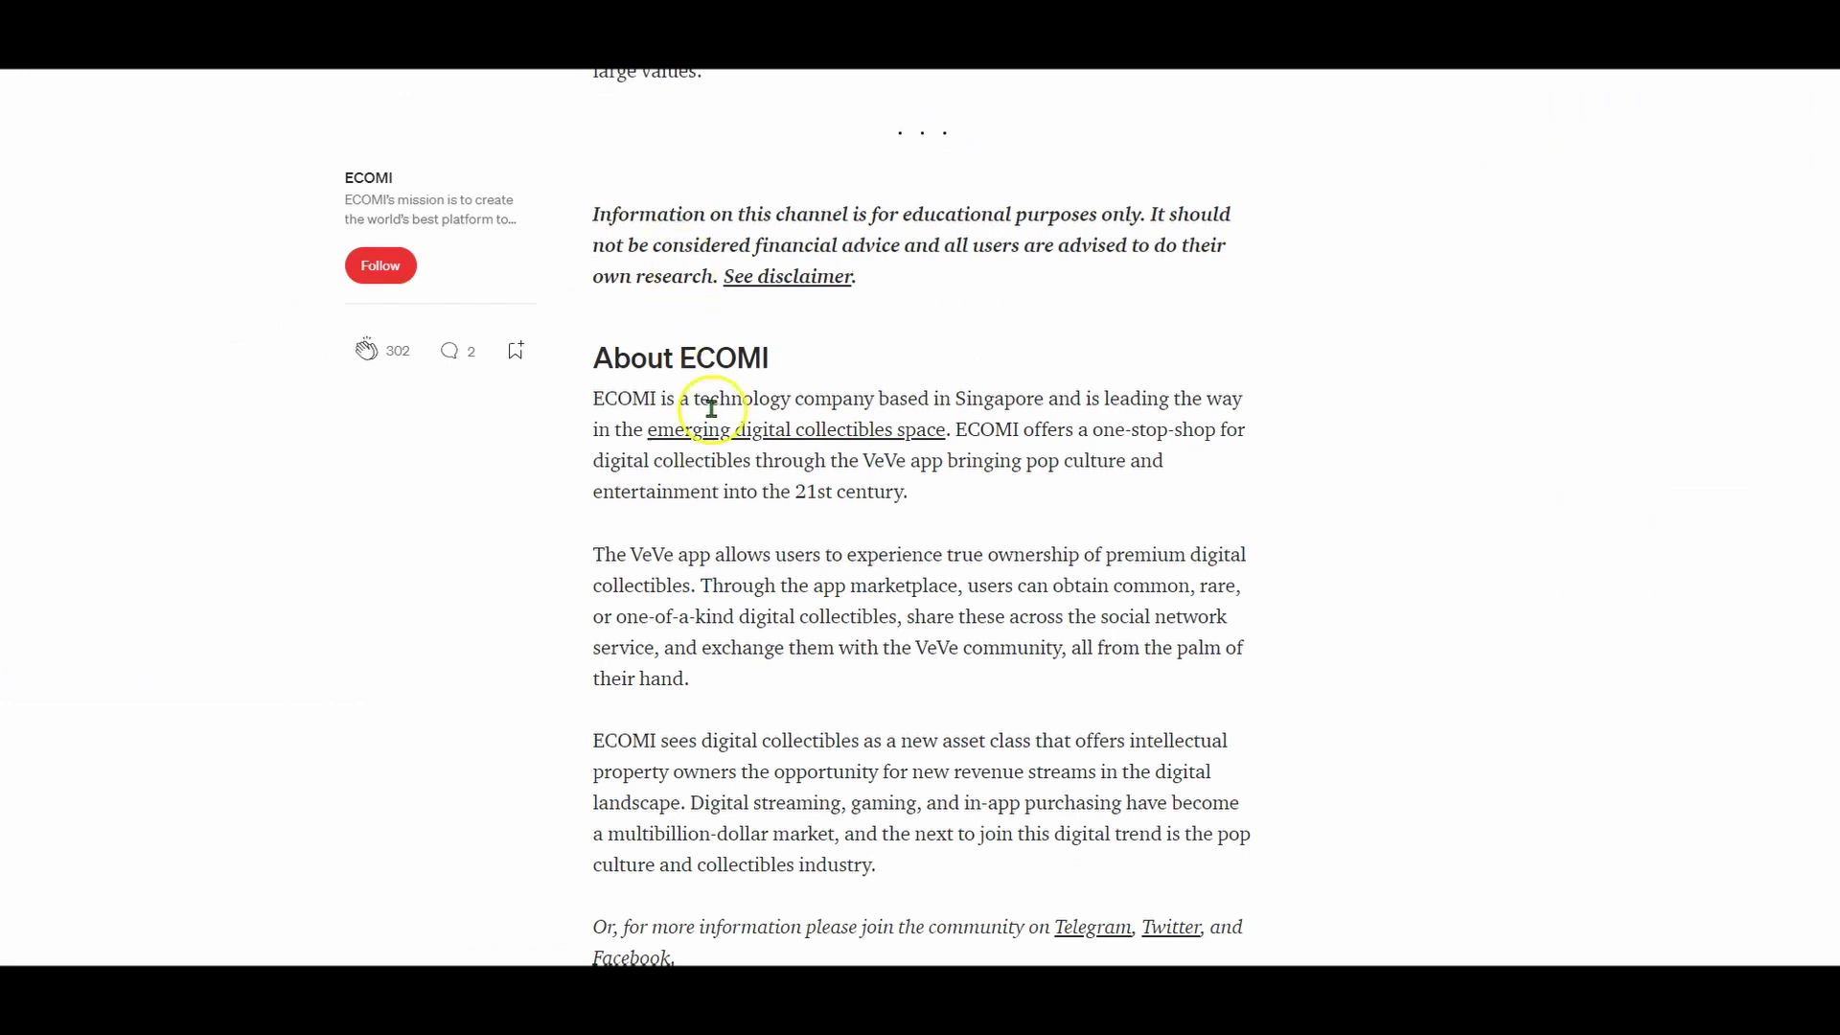
Scroll up the ECOMI Medium guide from the FAQ to the Pay Fee instructions.
{"action": "scroll", "coordinate": [757, 455], "scroll_direction": "up", "scroll_amount": 7}
{"action": "scroll", "coordinate": [871, 517], "scroll_direction": "up", "scroll_amount": 8}
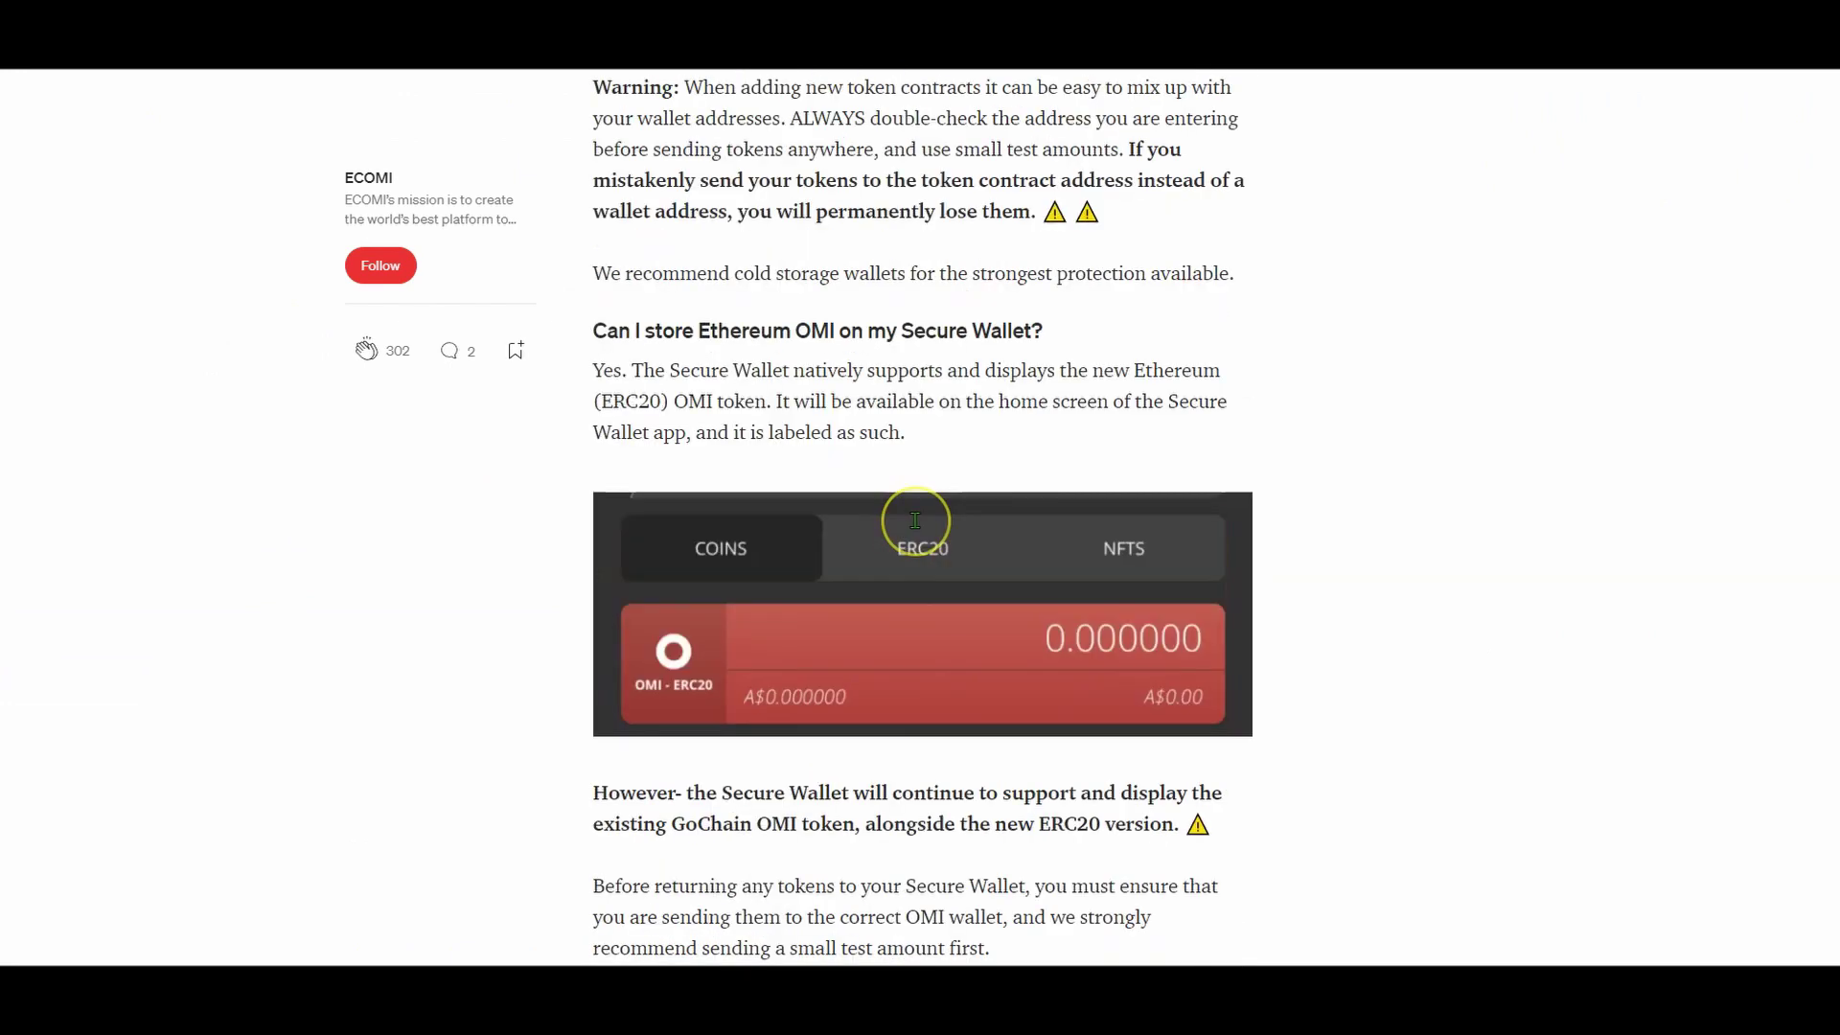
{"action": "scroll", "coordinate": [919, 529], "scroll_direction": "up", "scroll_amount": 4}
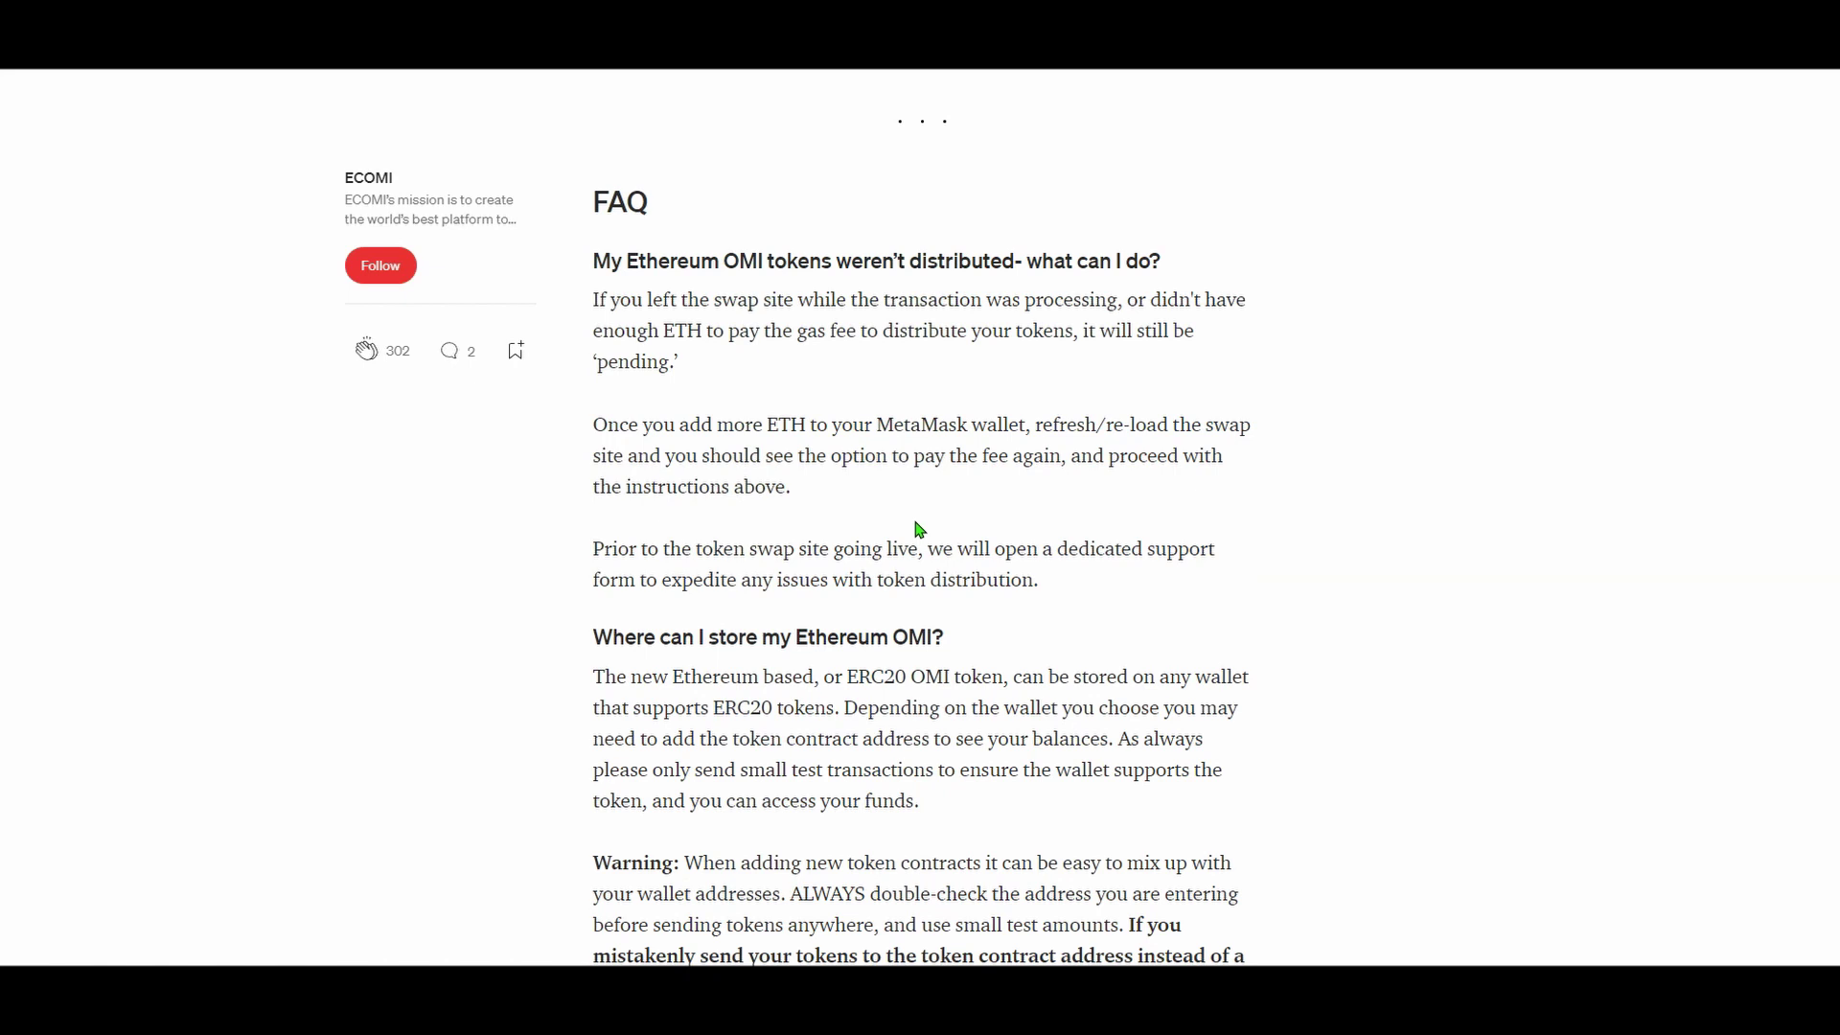
{"action": "scroll", "coordinate": [918, 529], "scroll_direction": "up", "scroll_amount": 12}
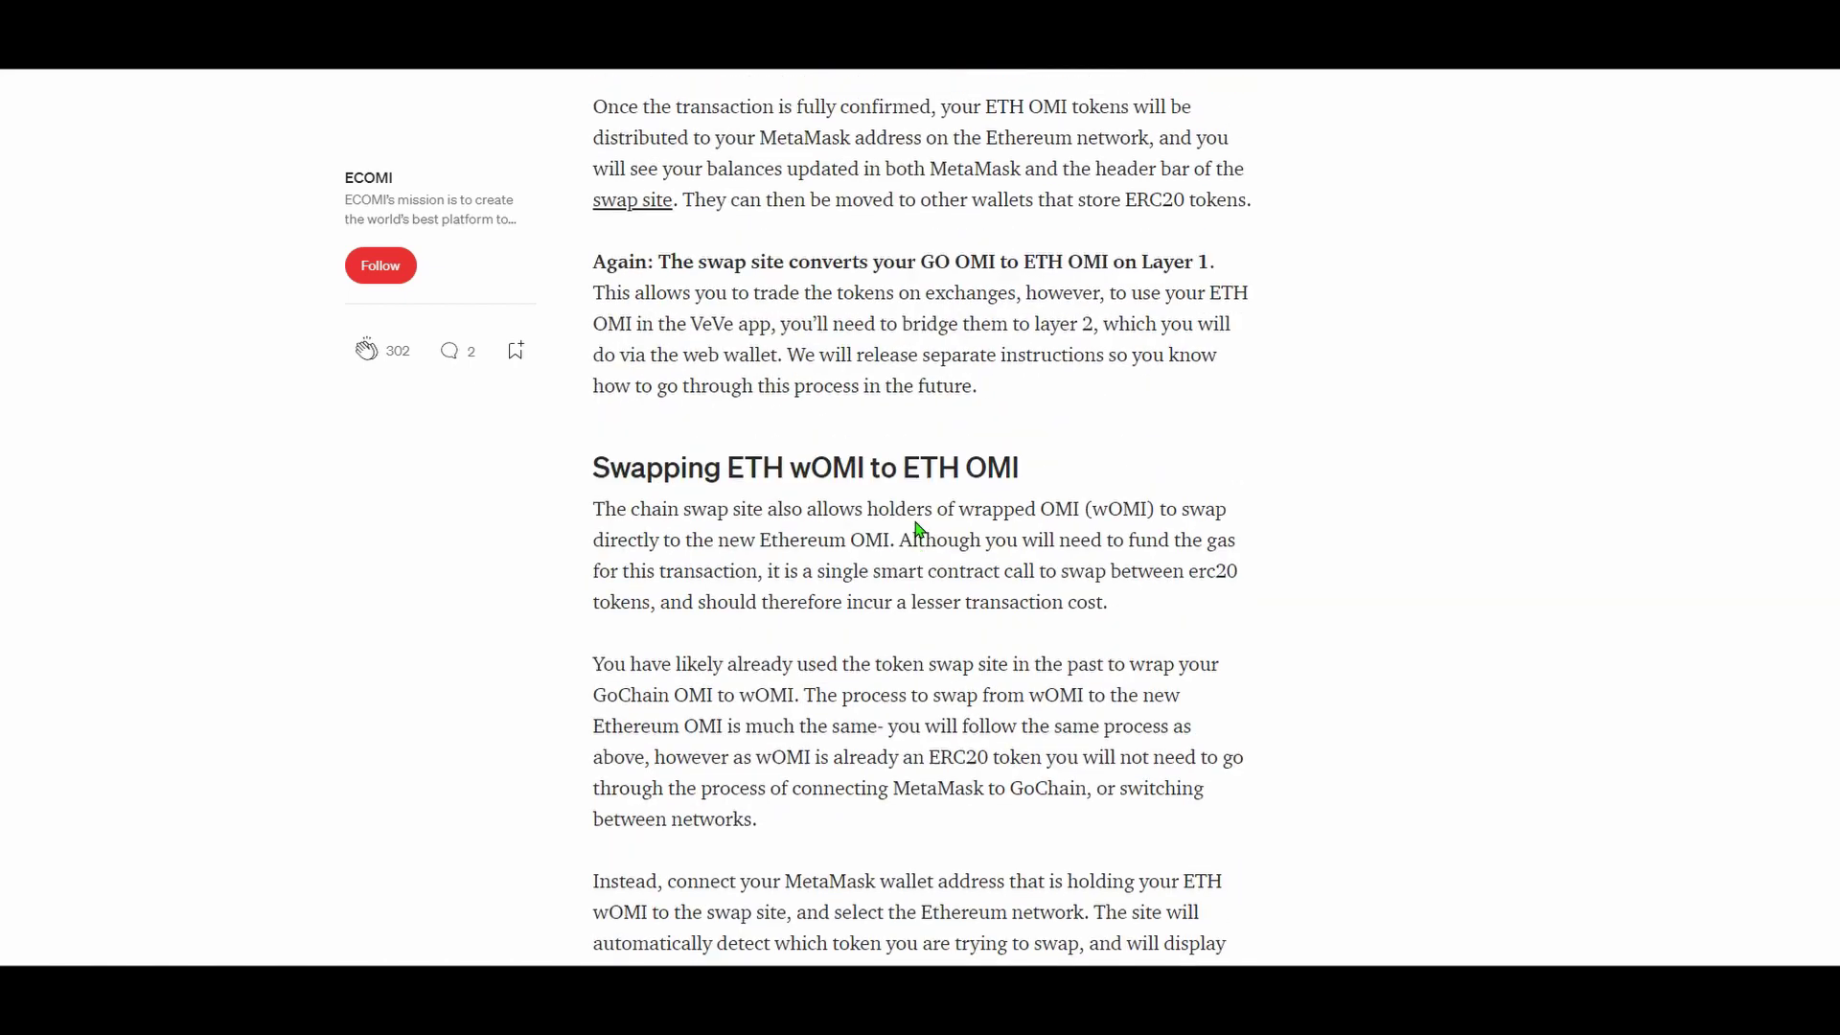
{"action": "scroll", "coordinate": [918, 534], "scroll_direction": "up", "scroll_amount": 12}
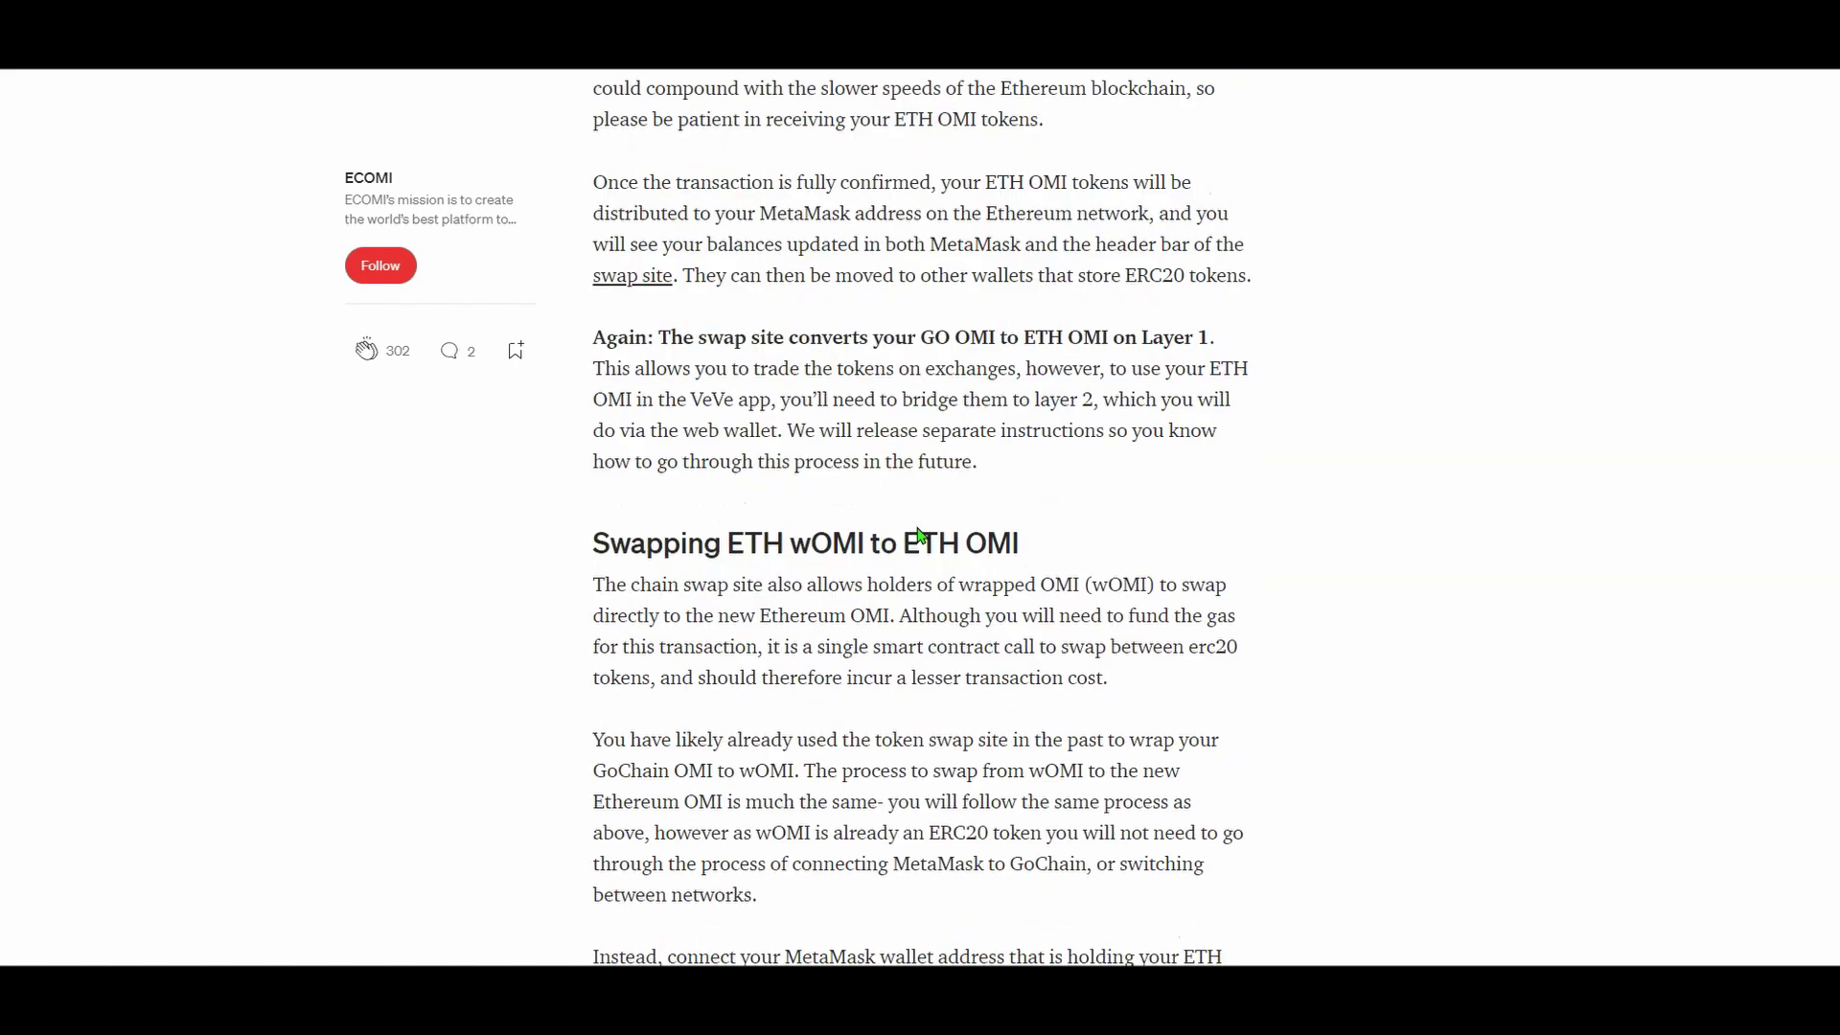
{"action": "scroll", "coordinate": [906, 534], "scroll_direction": "up", "scroll_amount": 4}
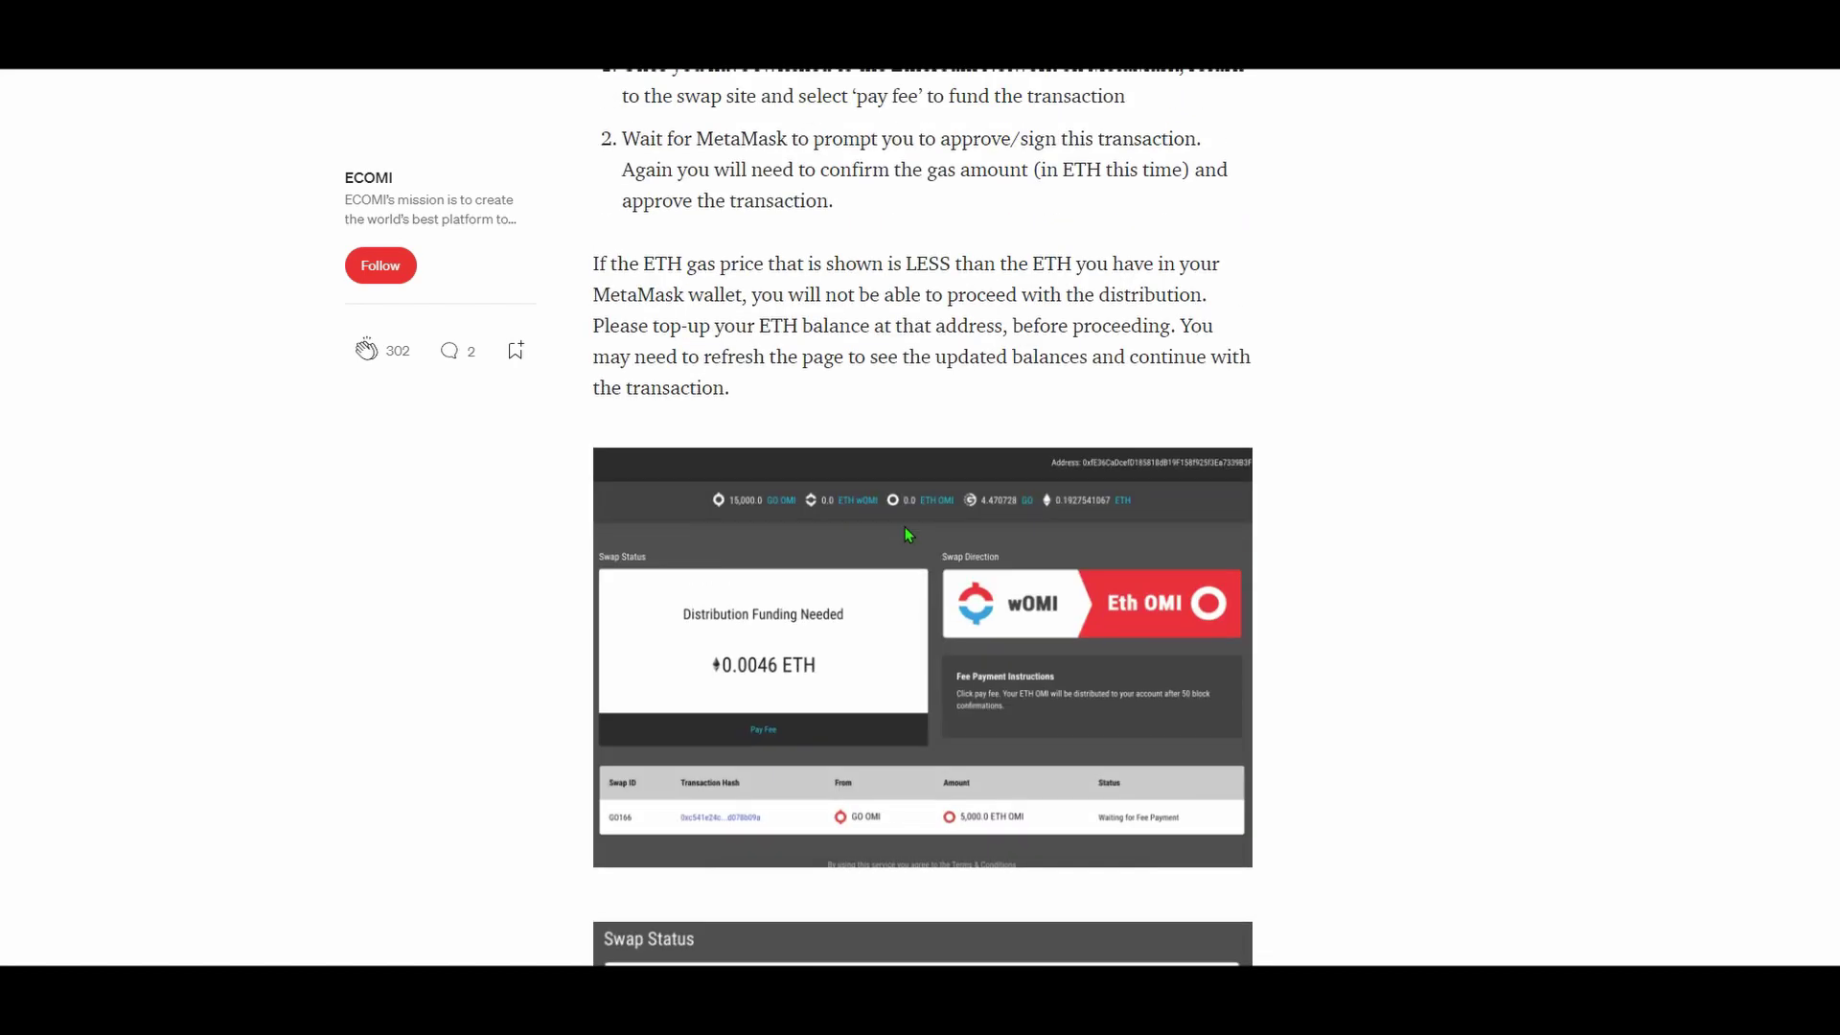